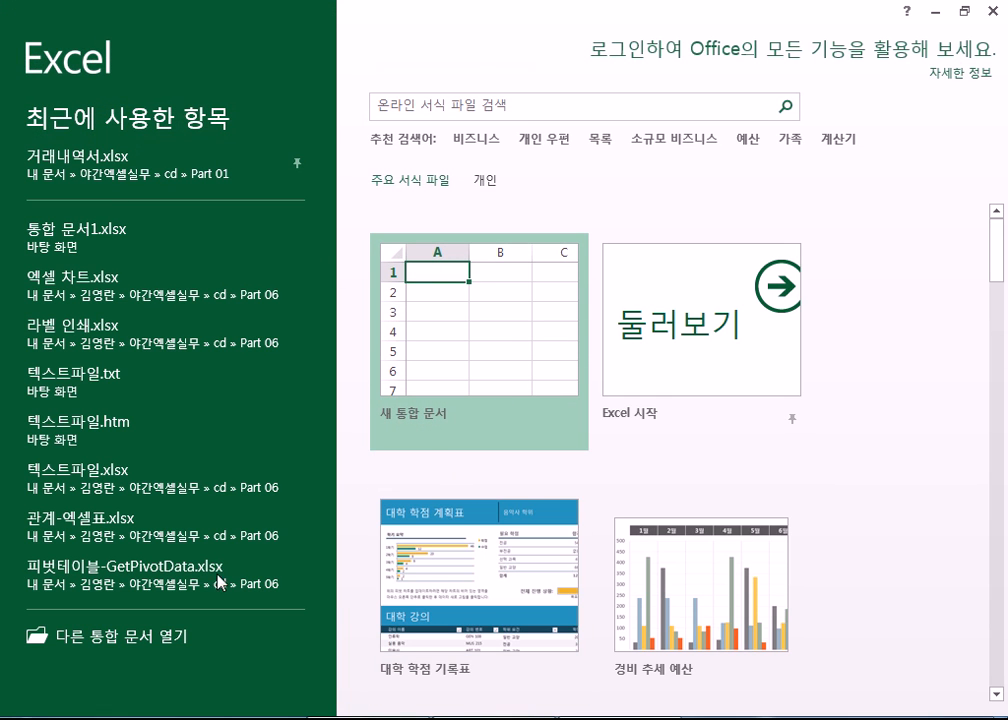
- Open the workbook 데이터베이스.xlsx from the 10장 folder under 엑셀_새벽컴퓨터교실, 소스-정답파일
left_click(189, 638)
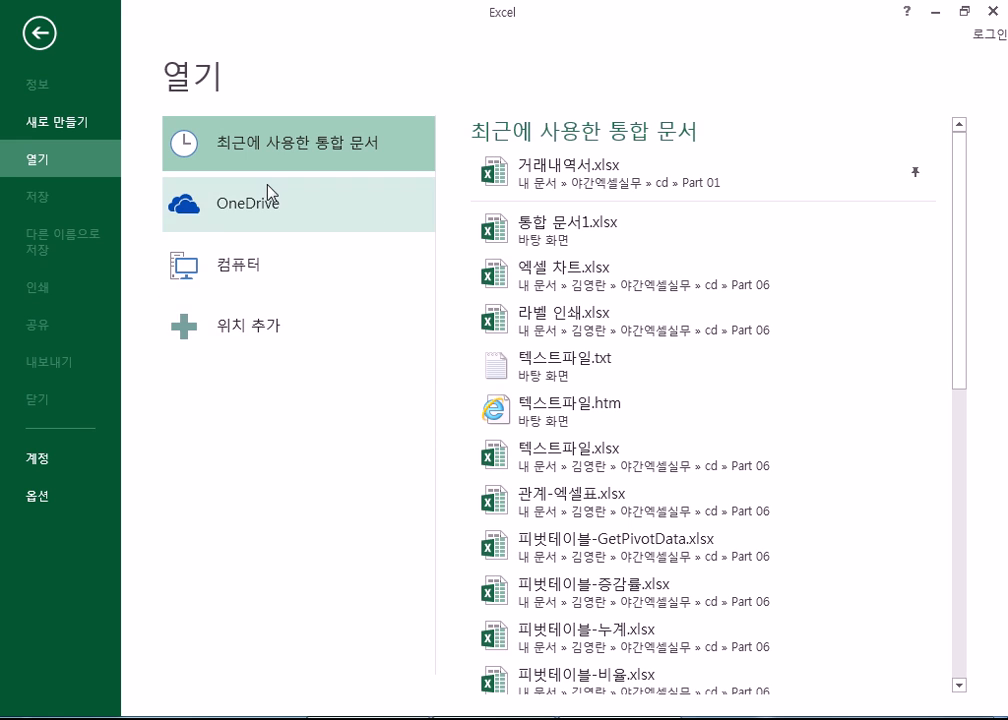
left_click(250, 283)
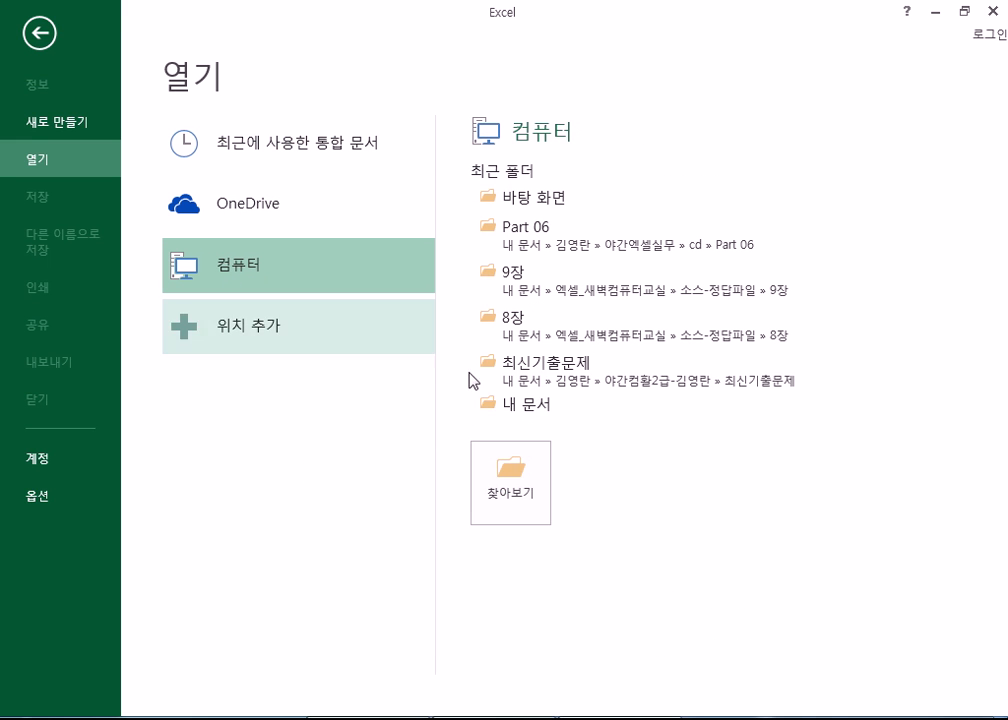
left_click(516, 481)
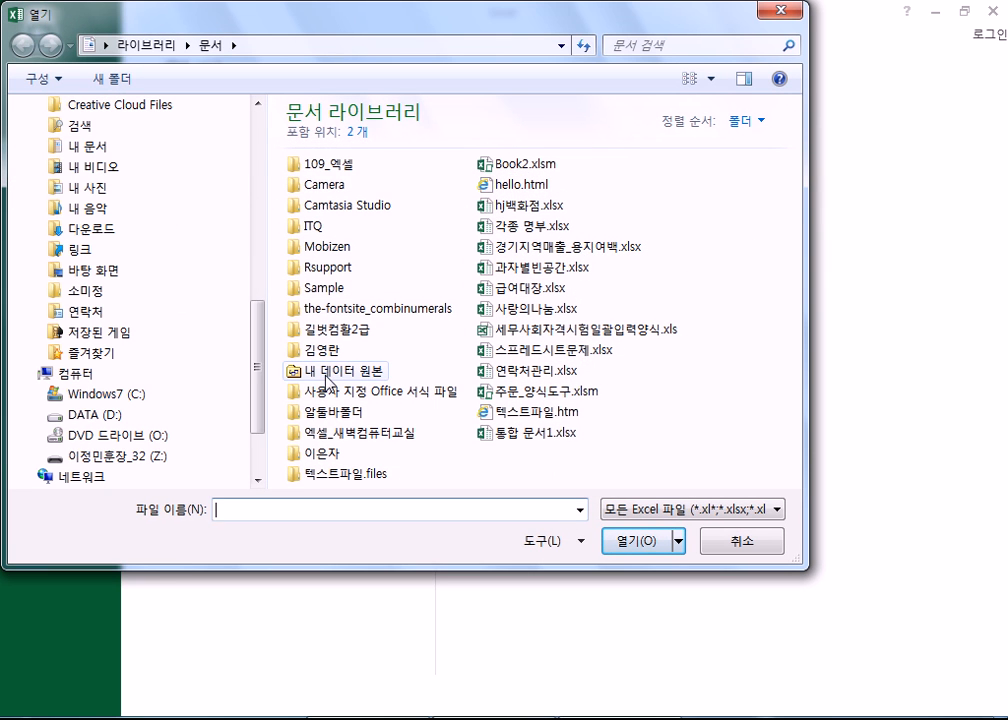
double_click(325, 433)
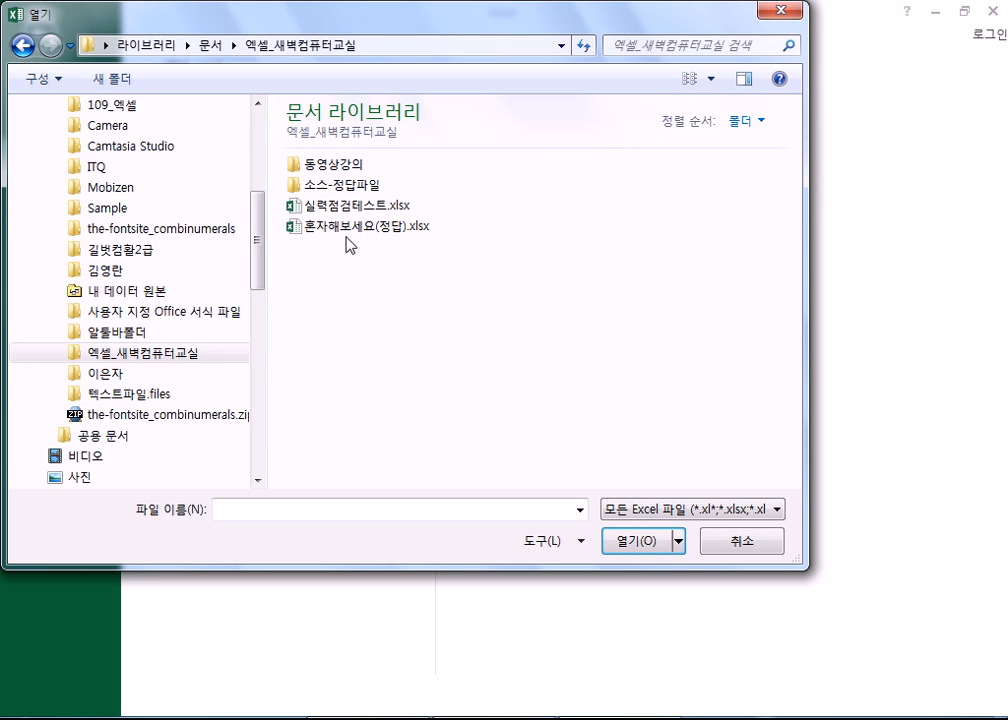
double_click(325, 187)
double_click(318, 352)
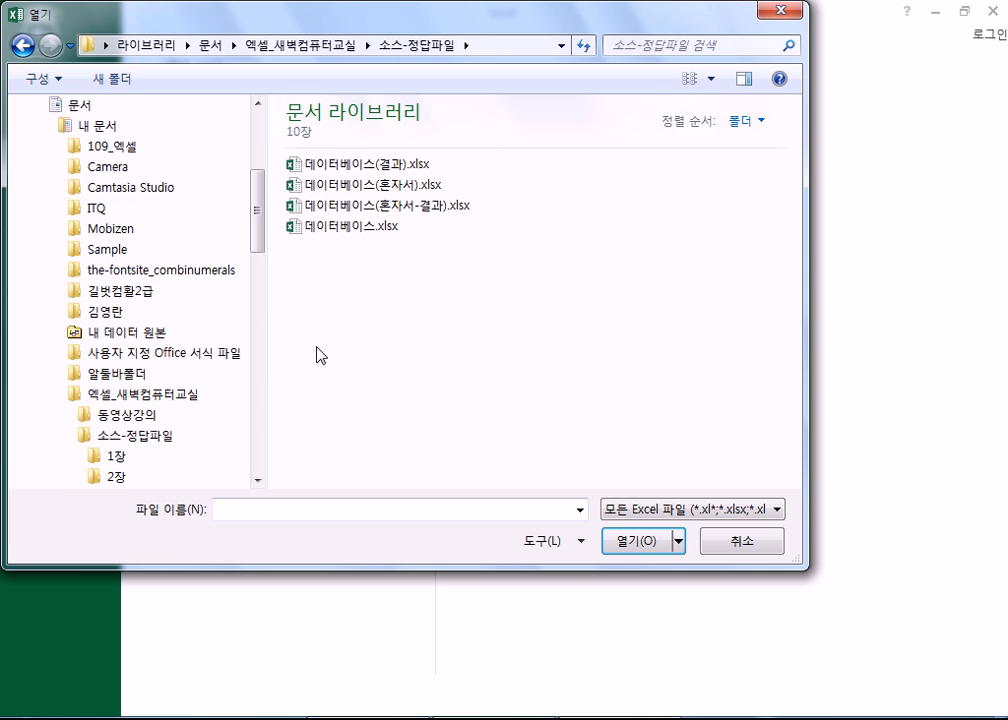
double_click(360, 226)
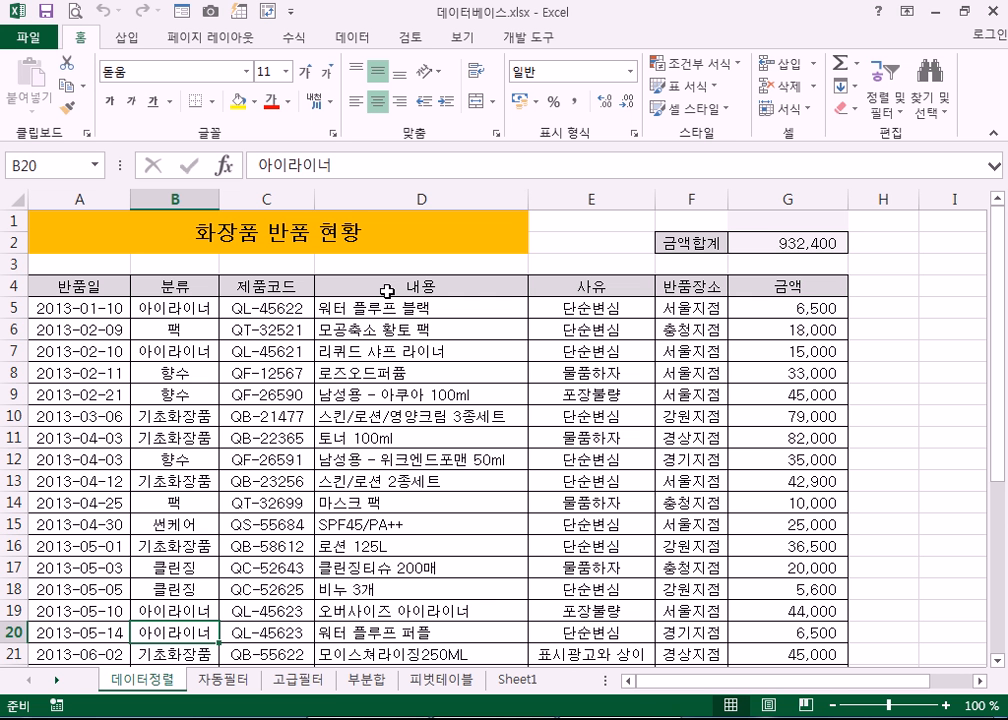
- Look through the workbook's 자동필터, 고급필터, 부분합 and 피벗테이블 sheets and return to the 데이터정렬 sheet
left_click(217, 693)
left_click(296, 682)
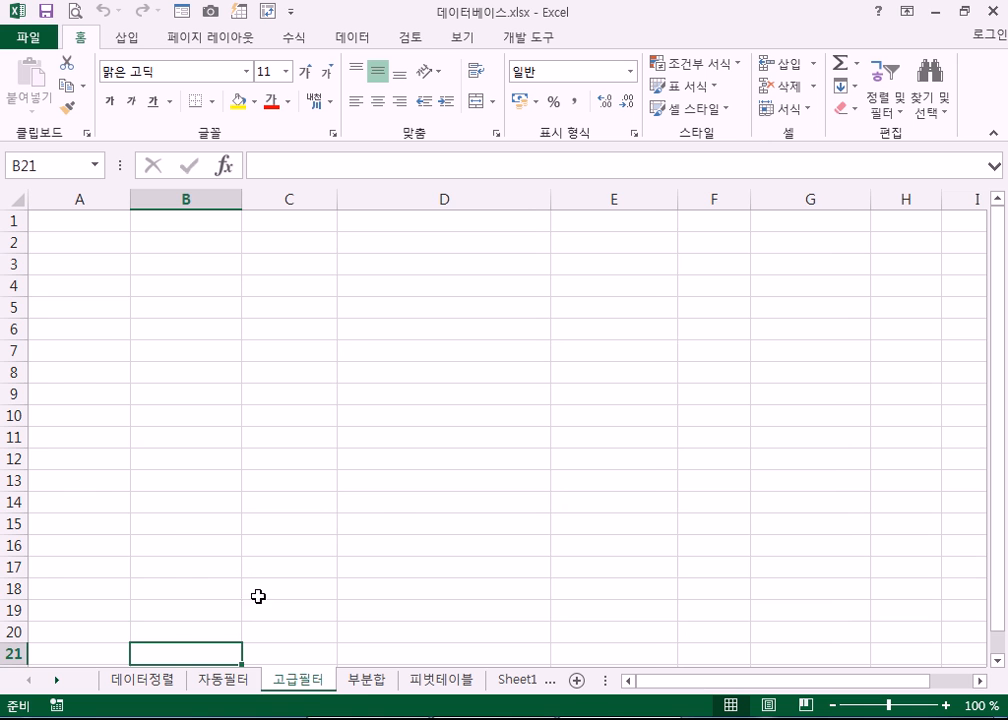
left_click(364, 682)
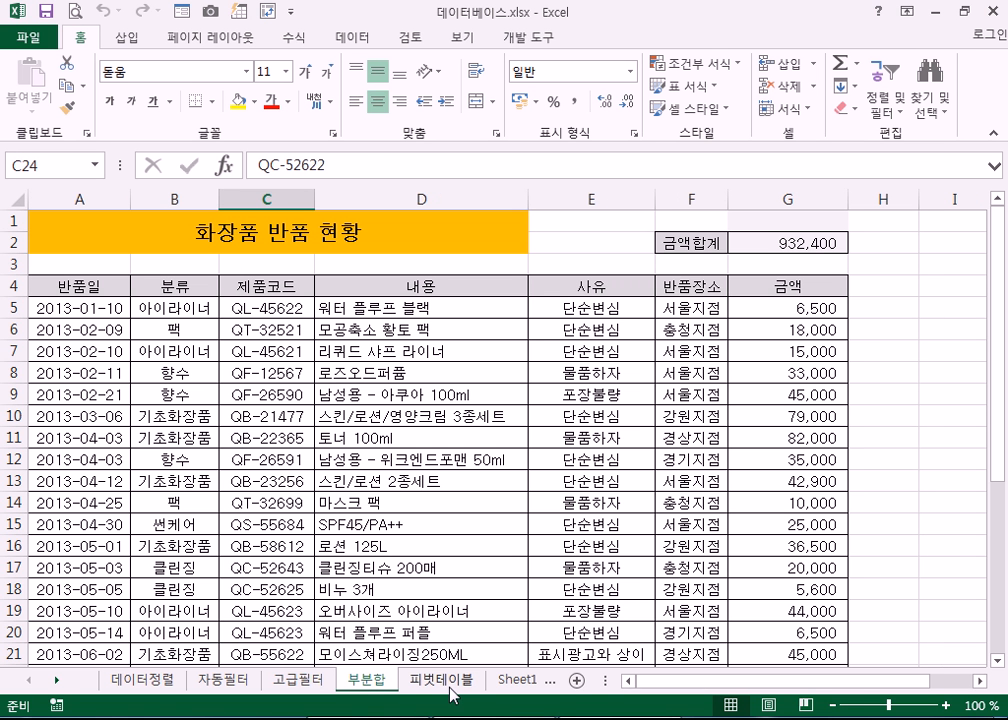
left_click(449, 681)
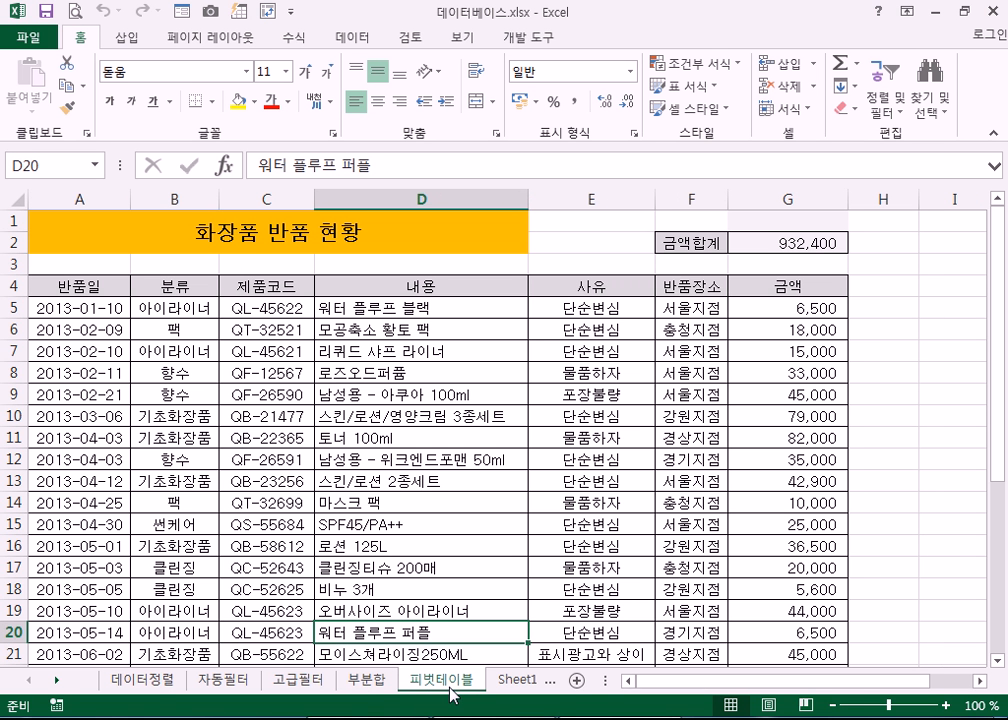
left_click(142, 680)
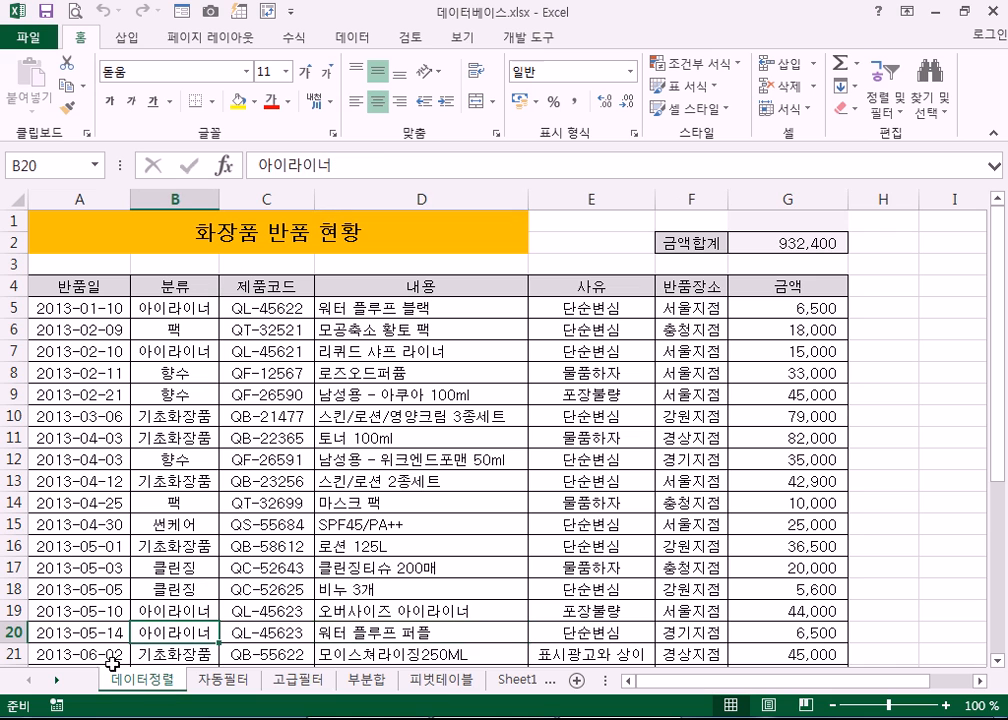
left_click(445, 681)
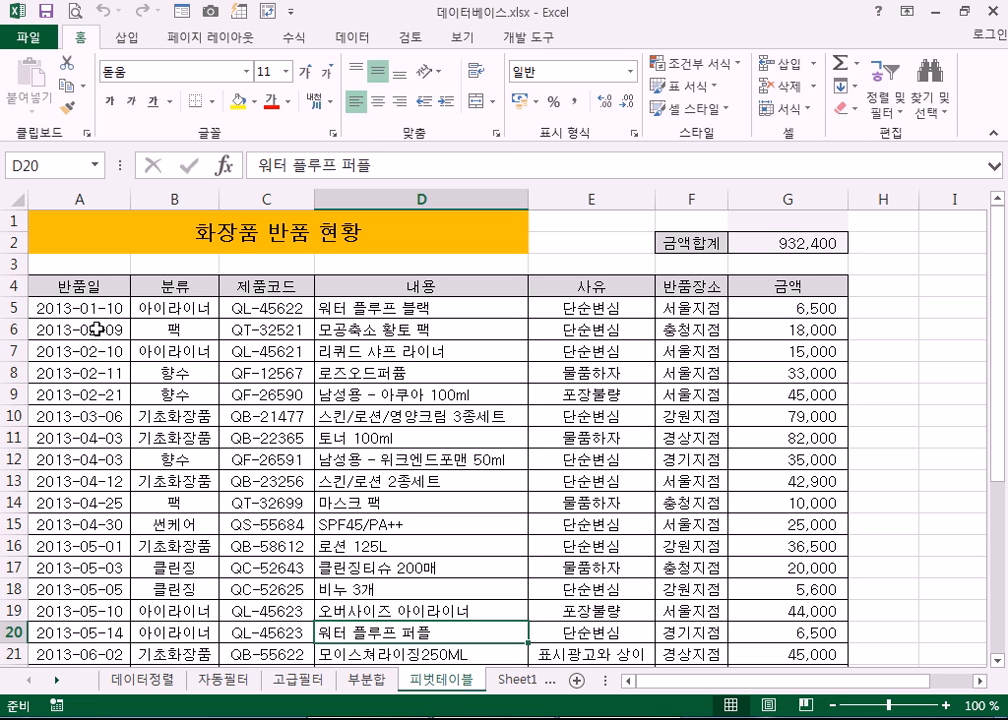
left_click(70, 286)
left_click(142, 680)
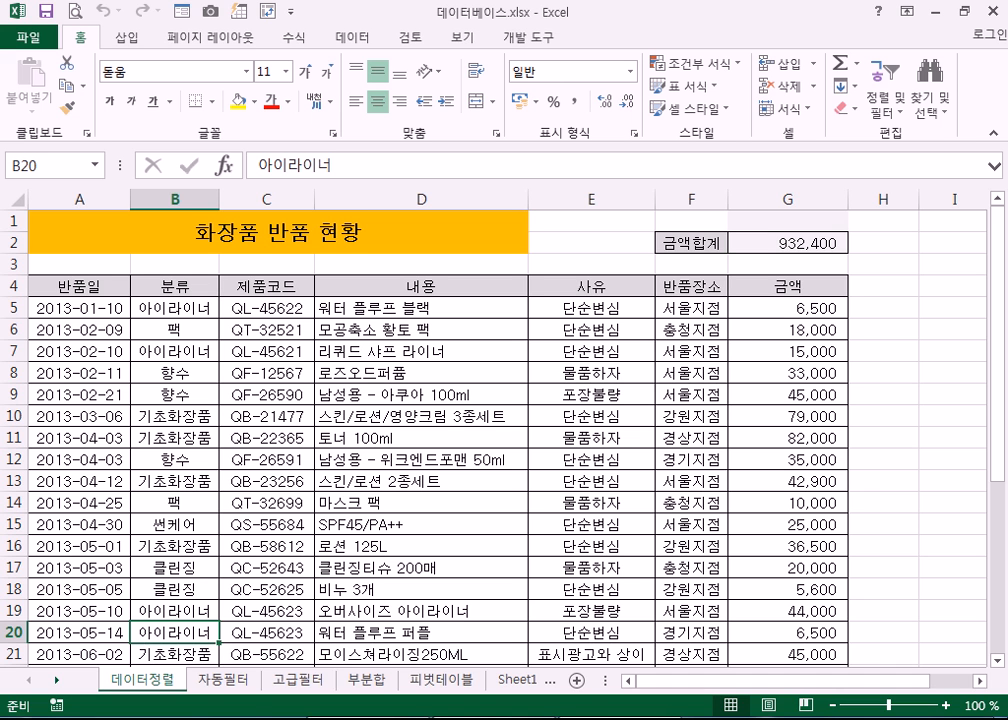
- Switch to an empty Notepad document and enter the field names "이름, 주민번호"
key("super")
left_click(71, 286)
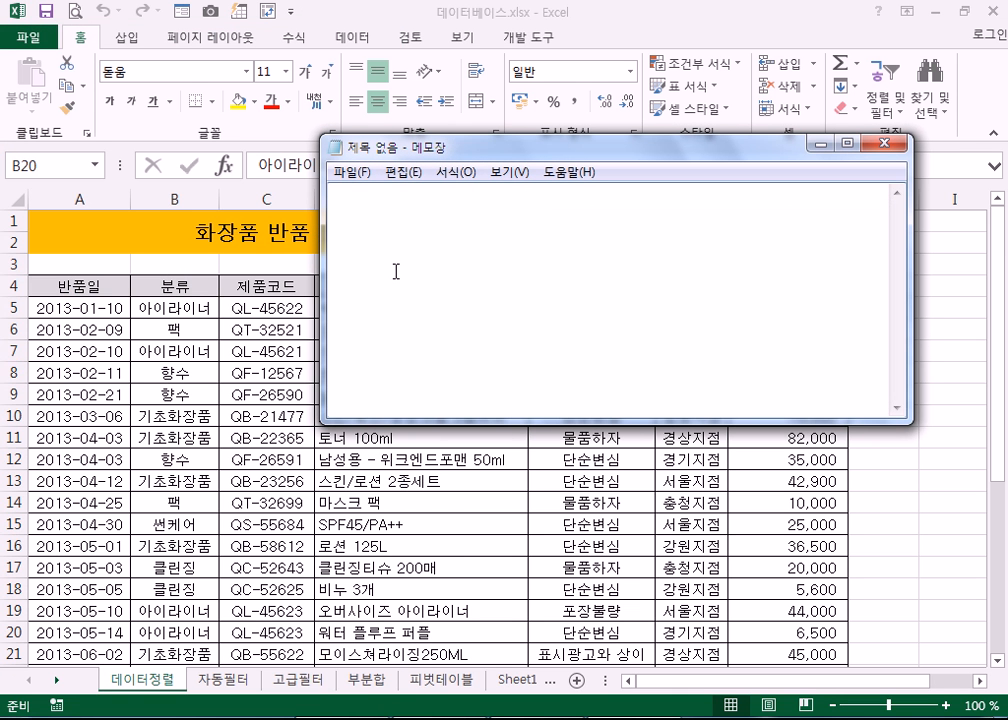
type("이름, ")
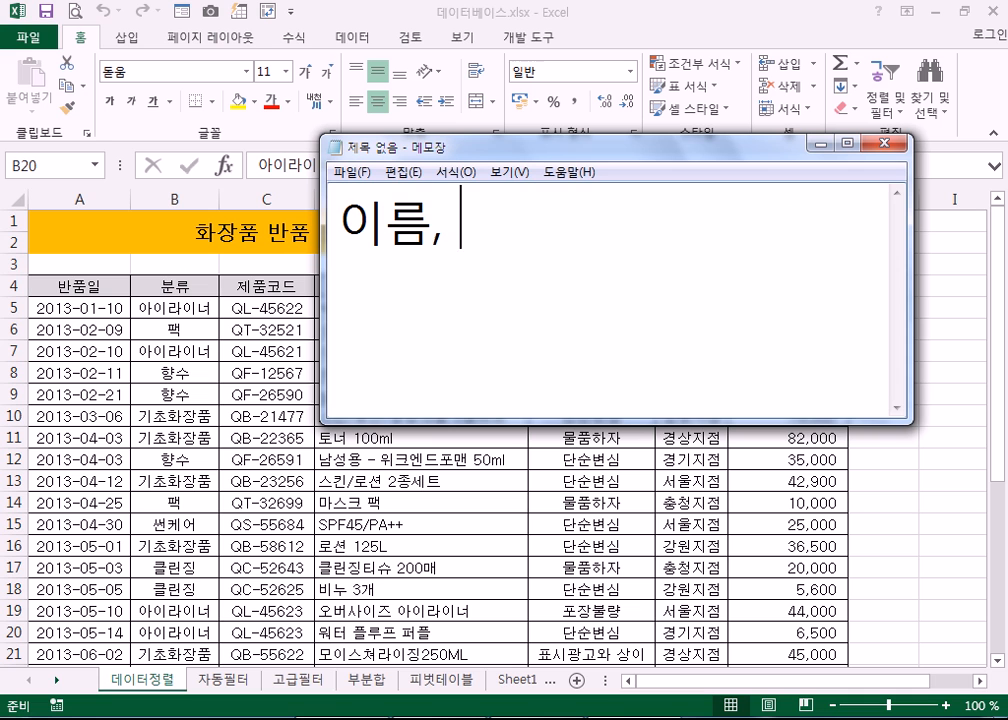
type("주민번호")
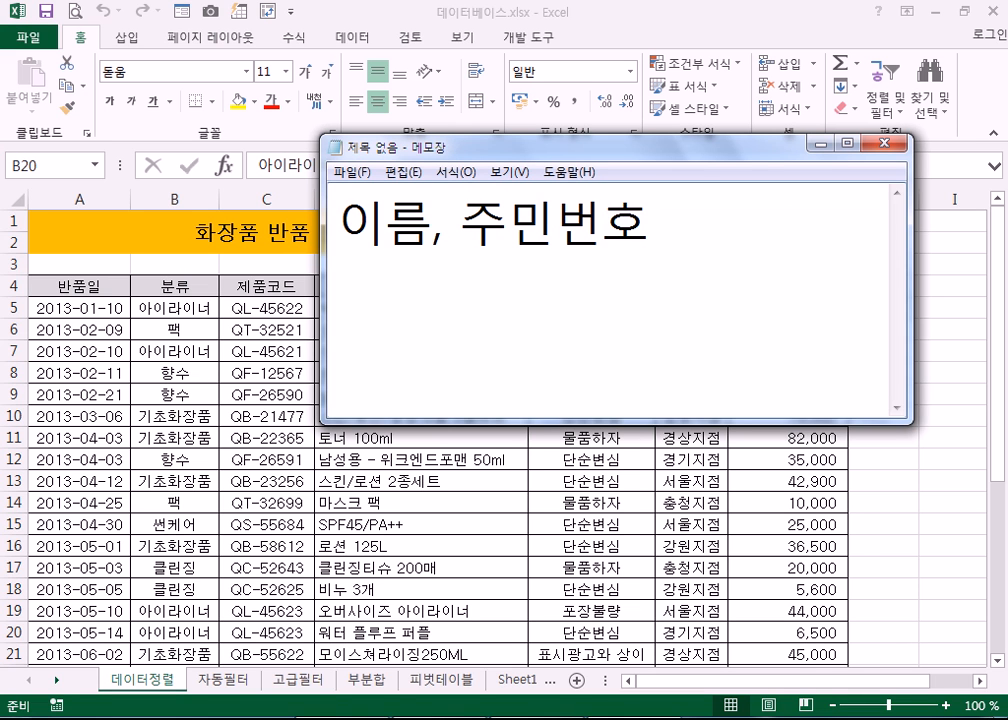
- Set the Notepad font size to 26 and maximize the Notepad window
left_click(452, 173)
left_click(459, 216)
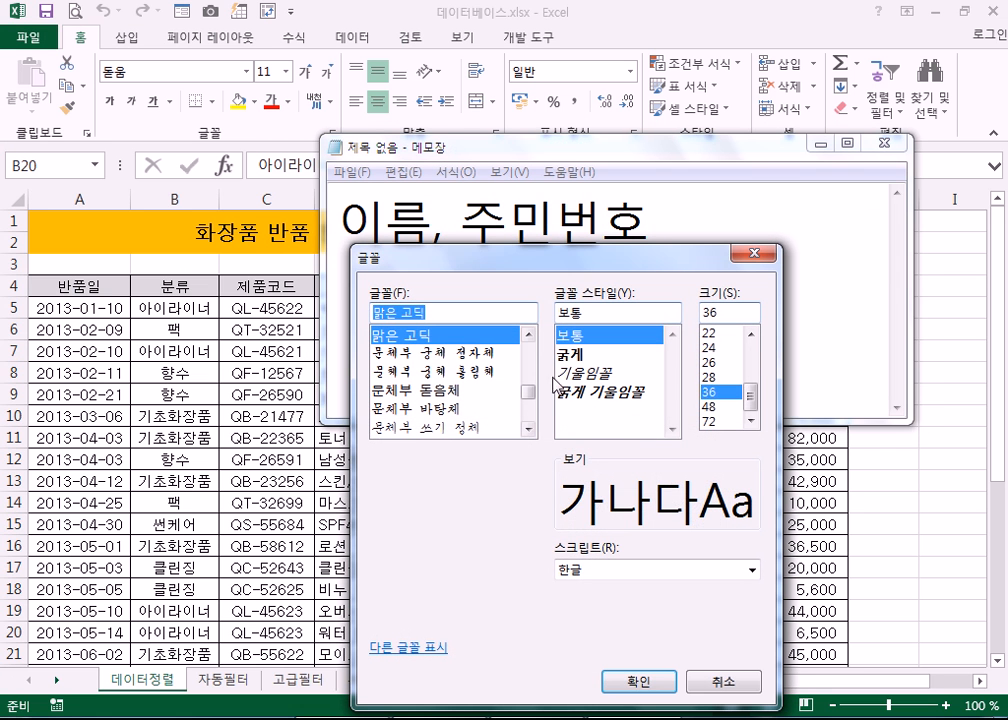
left_click(720, 362)
left_click(640, 683)
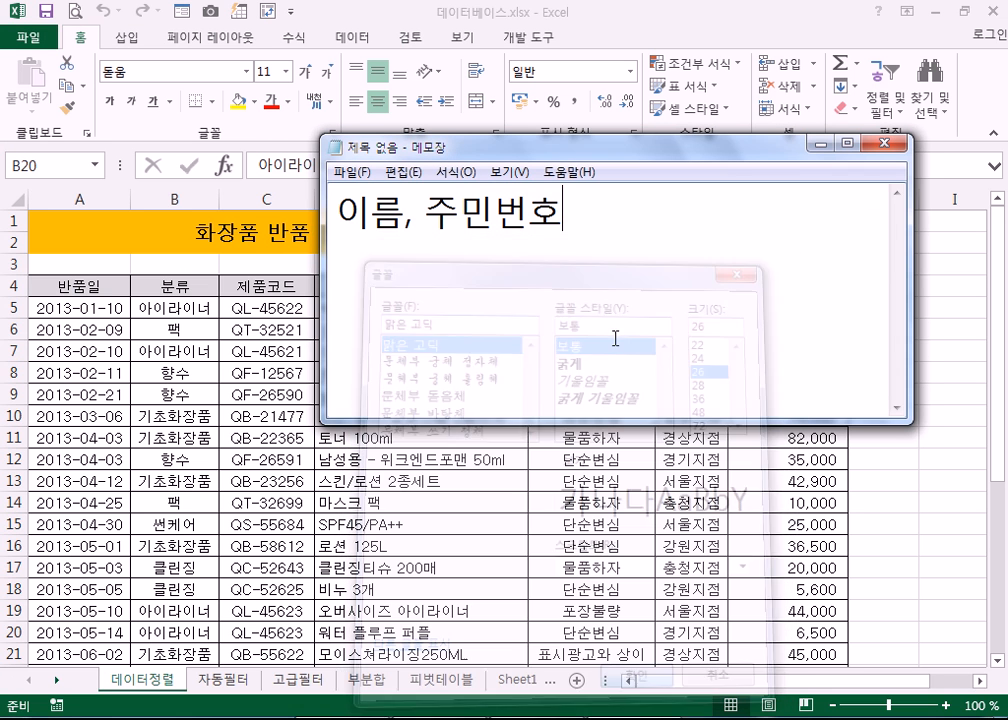
double_click(555, 143)
- Extend the first line after 주민번호 so it continues with "출신학교,... , 연락처", leaving no trailing comma
type(", ")
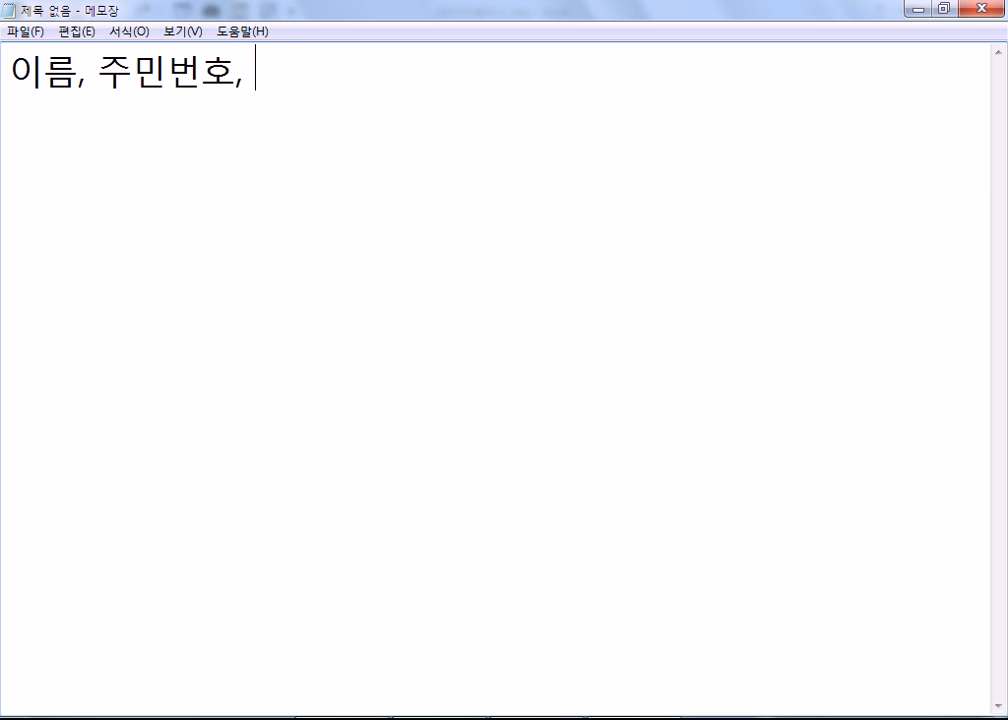
type("학교,")
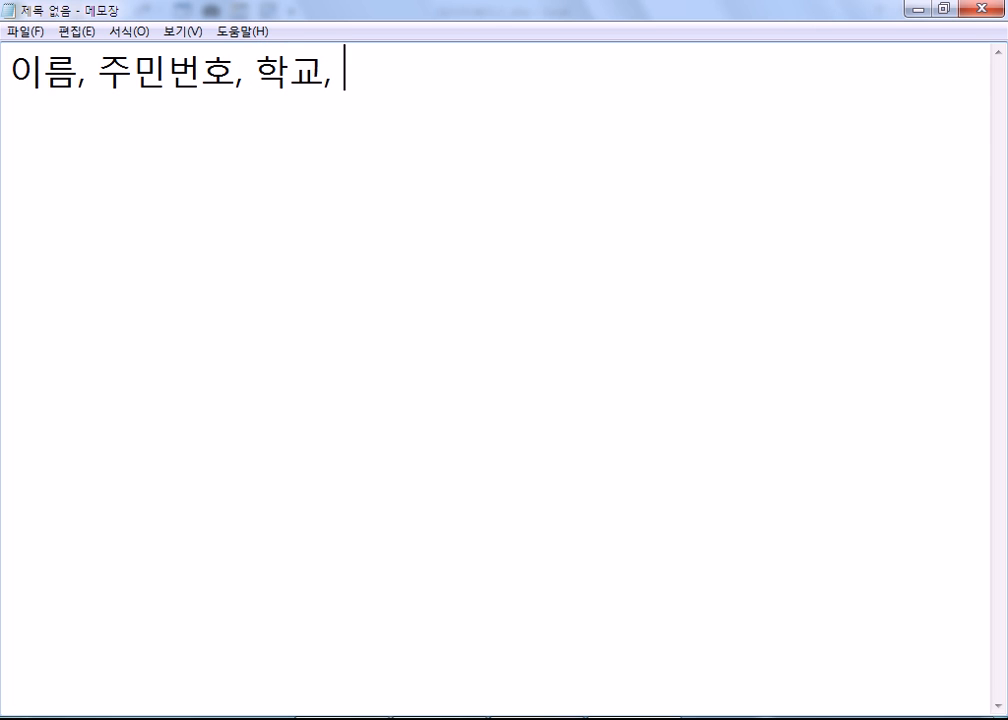
key("Left")
key("Left")
key("Left")
key("Left")
type("ㅊ출신")
key("End")
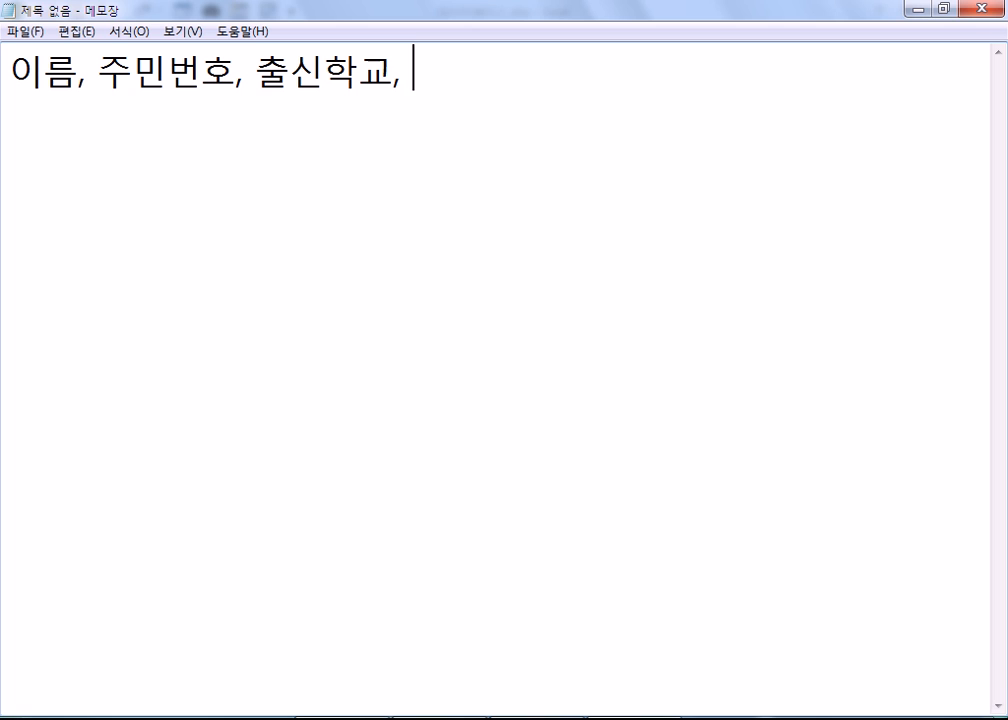
type("... ,")
type("연락처")
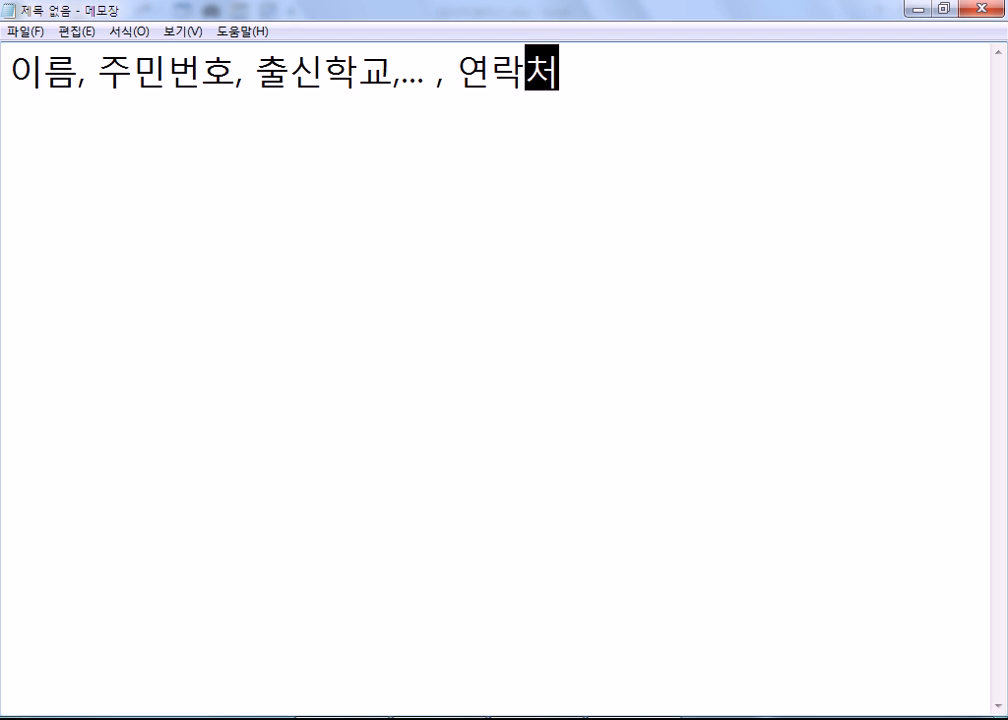
type(",")
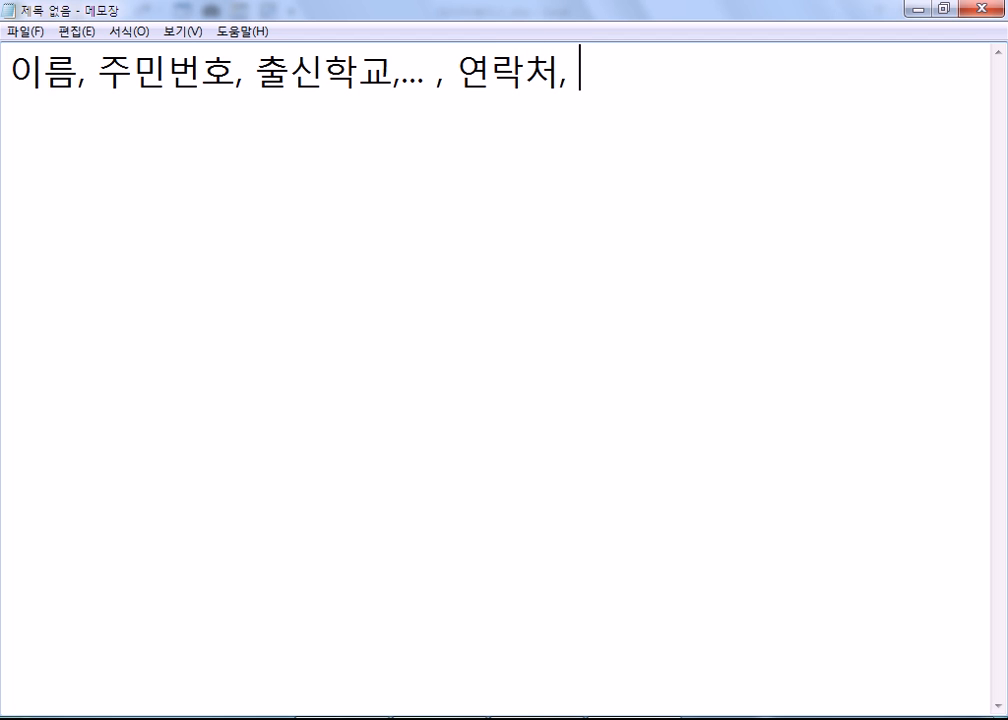
key("BackSpace")
key("BackSpace")
- Leave a blank line below the first list and enter a second field list: "수험번호, 이름, 국어, 영어, ....."
key("Return")
key("Return")
key("BackSpace")
key("BackSpace")
key("Return")
key("Return")
type("ㅈ")
key("BackSpace")
type("수험버ㄴ호, 이름, ㄱ")
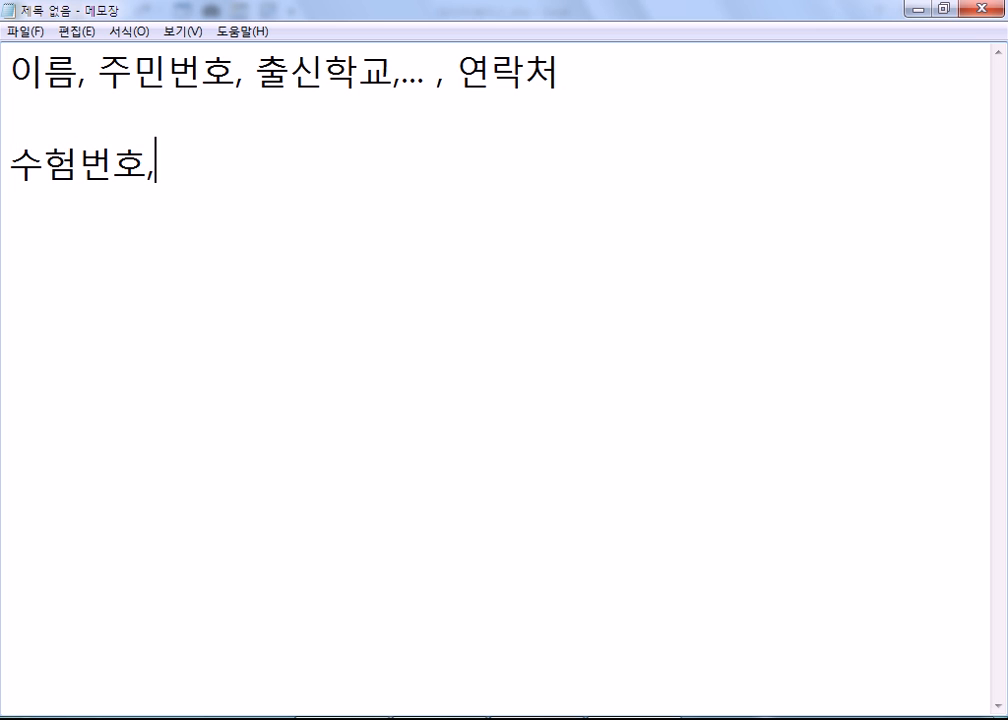
type("ㅜㄱ어, ㅈ")
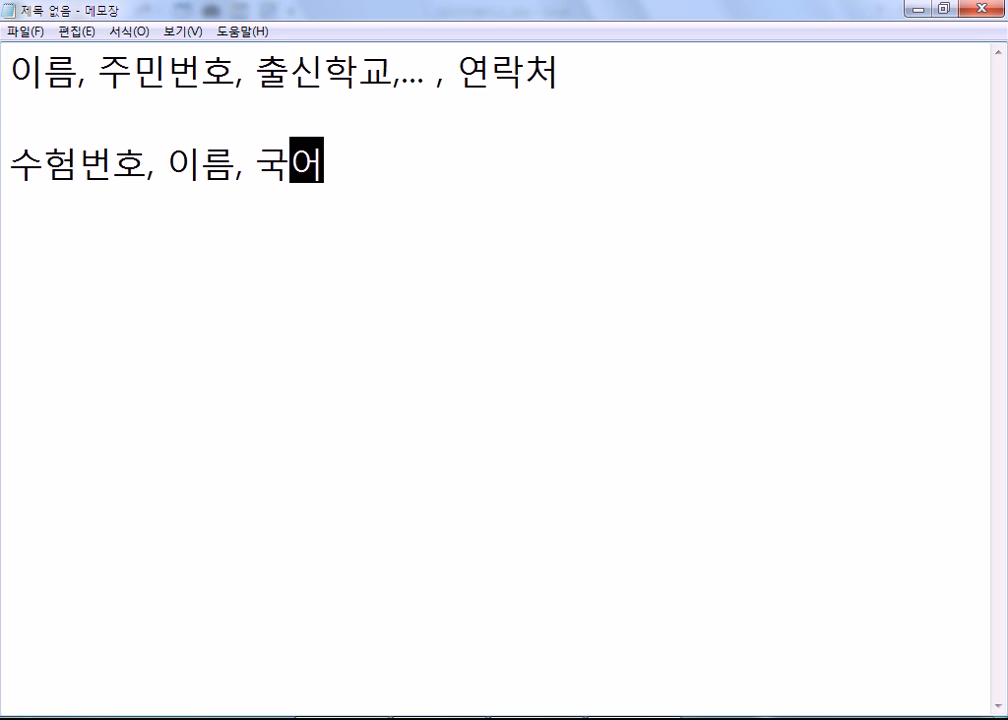
key("BackSpace")
type("영어, .....")
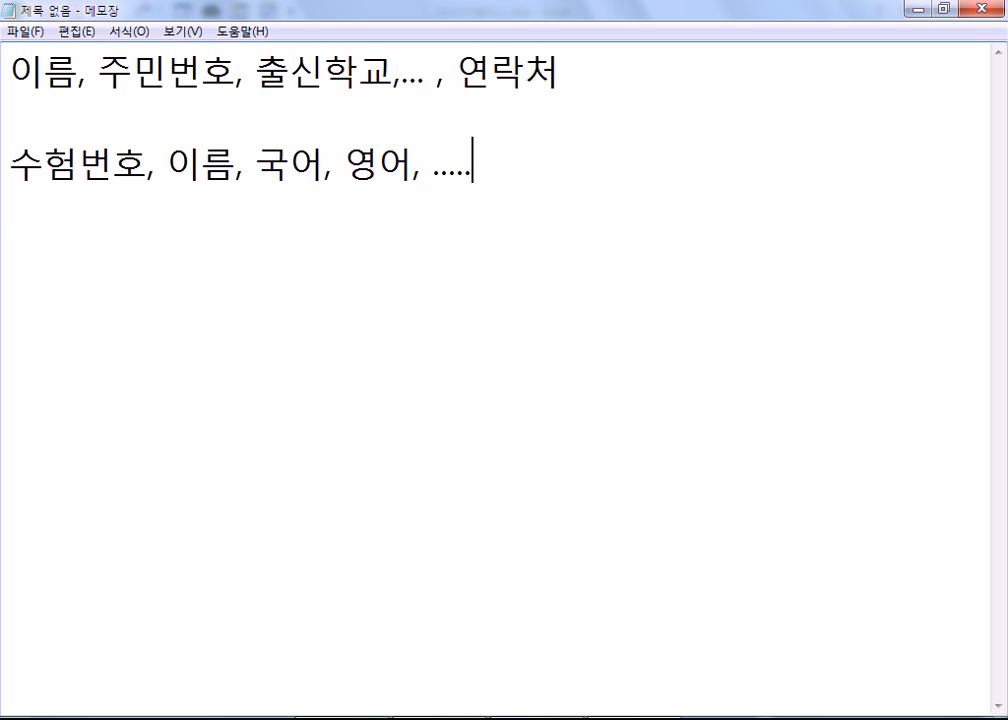
key("Return")
left_click_drag(10, 64, 577, 67)
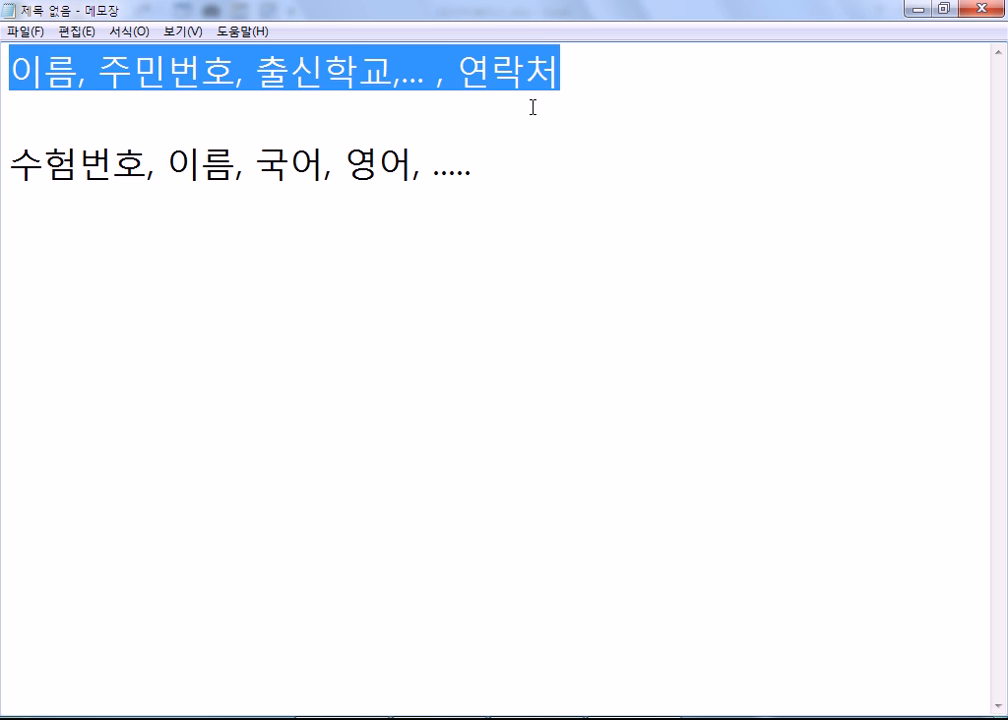
left_click_drag(12, 160, 290, 163)
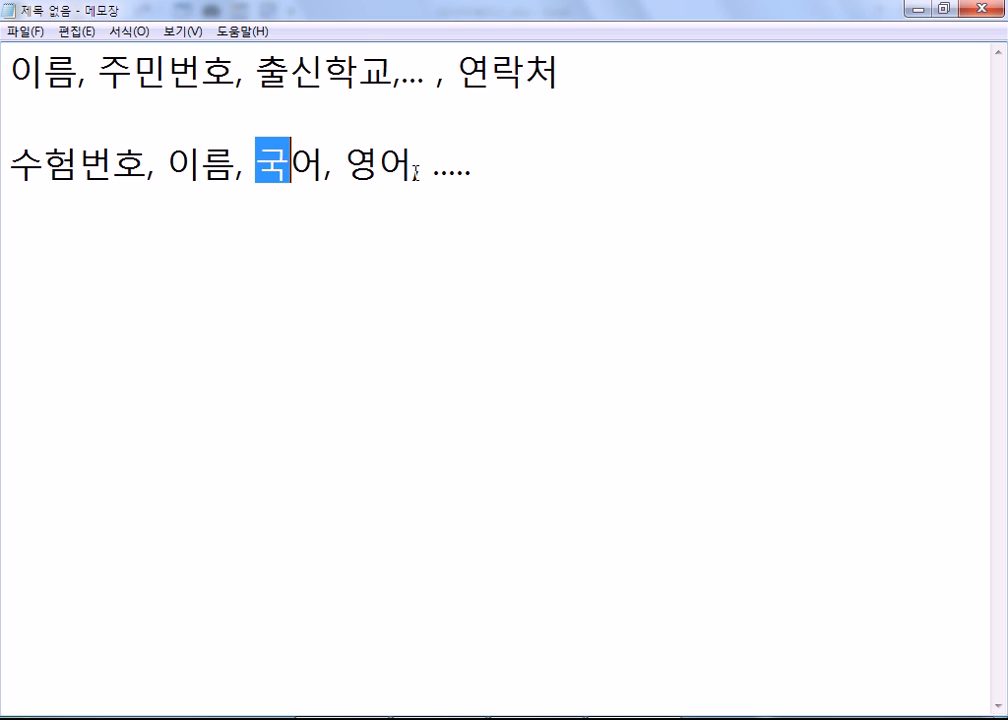
- Add a third line directly below the second list: "수험번호, 학교, 이름, 점수들과 등급"
left_click(482, 170)
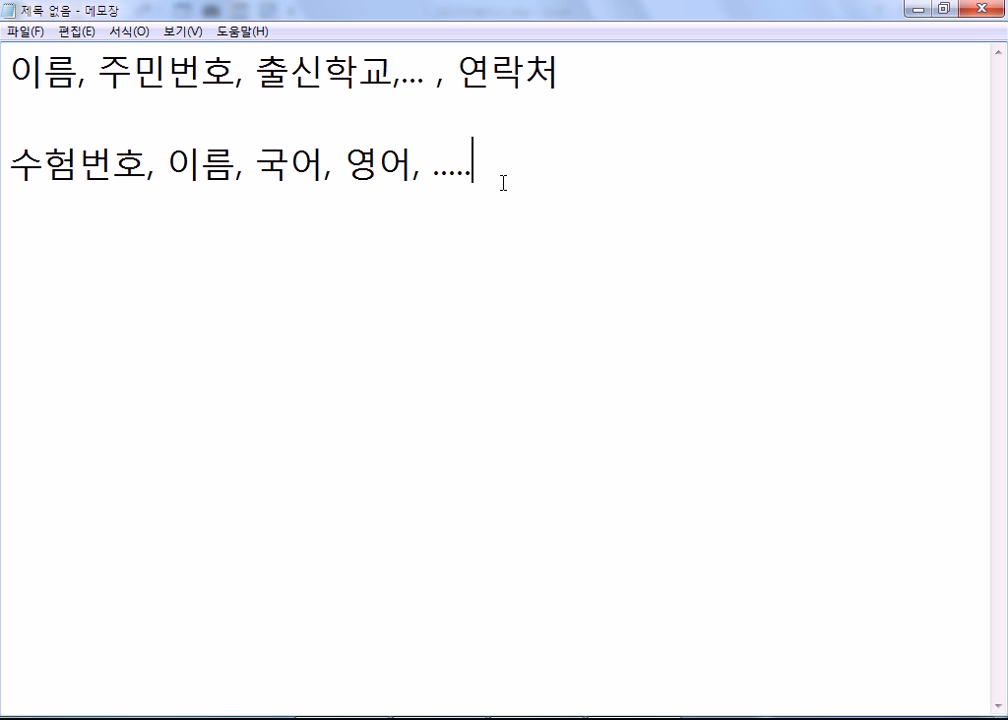
key("Return")
type("수험")
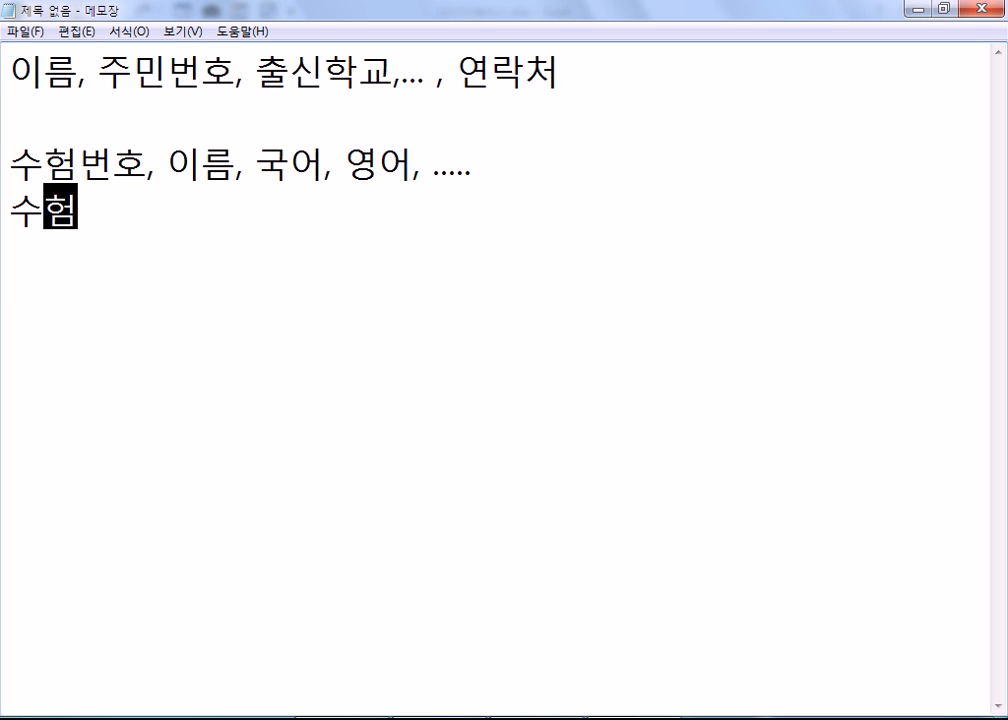
type("버ㄴ호, ")
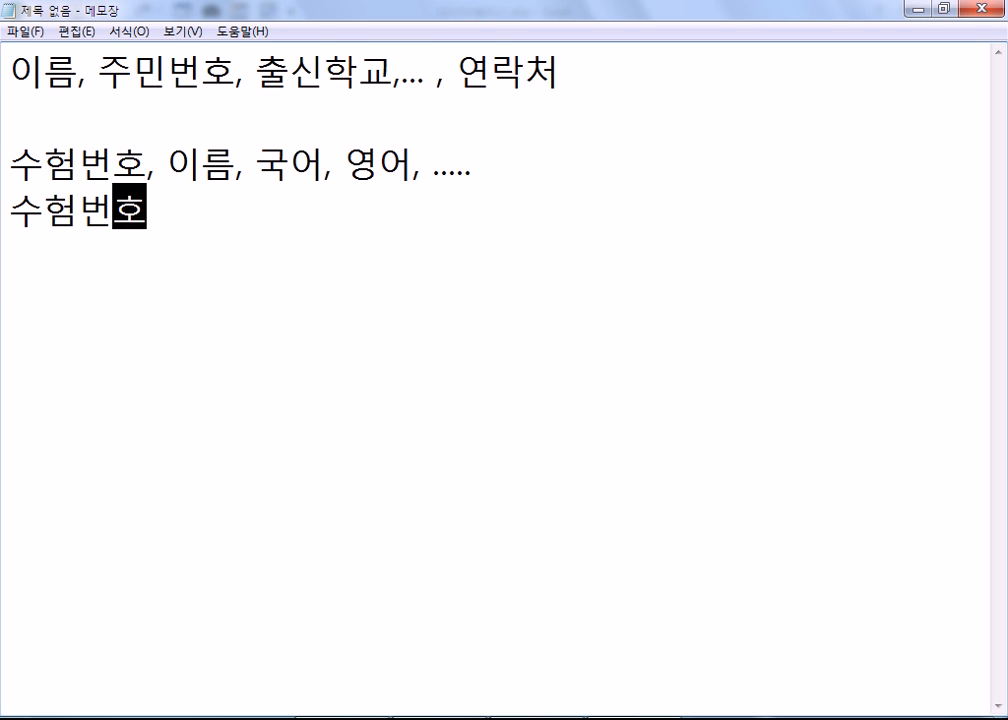
type("학교")
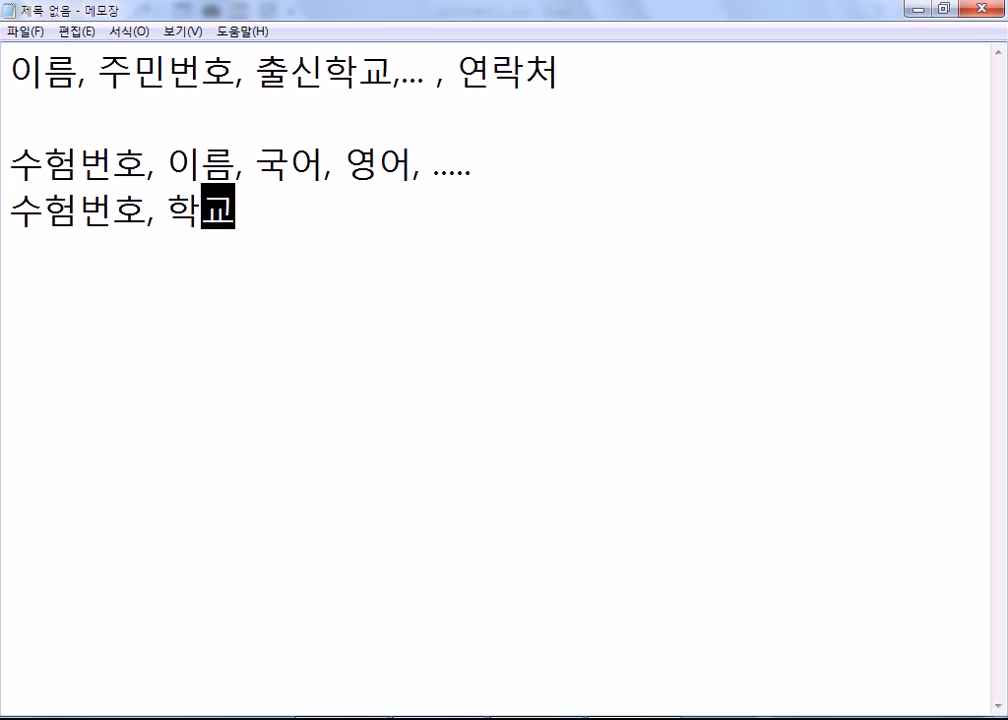
type(", 이름,")
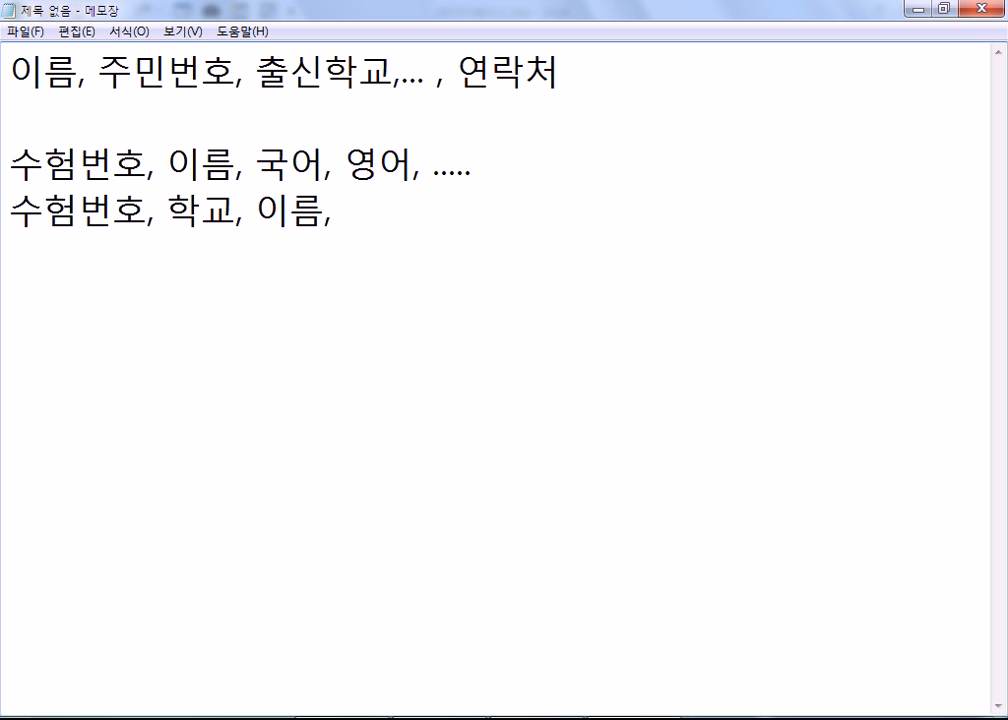
type(" ㅈㅓㅁ수들")
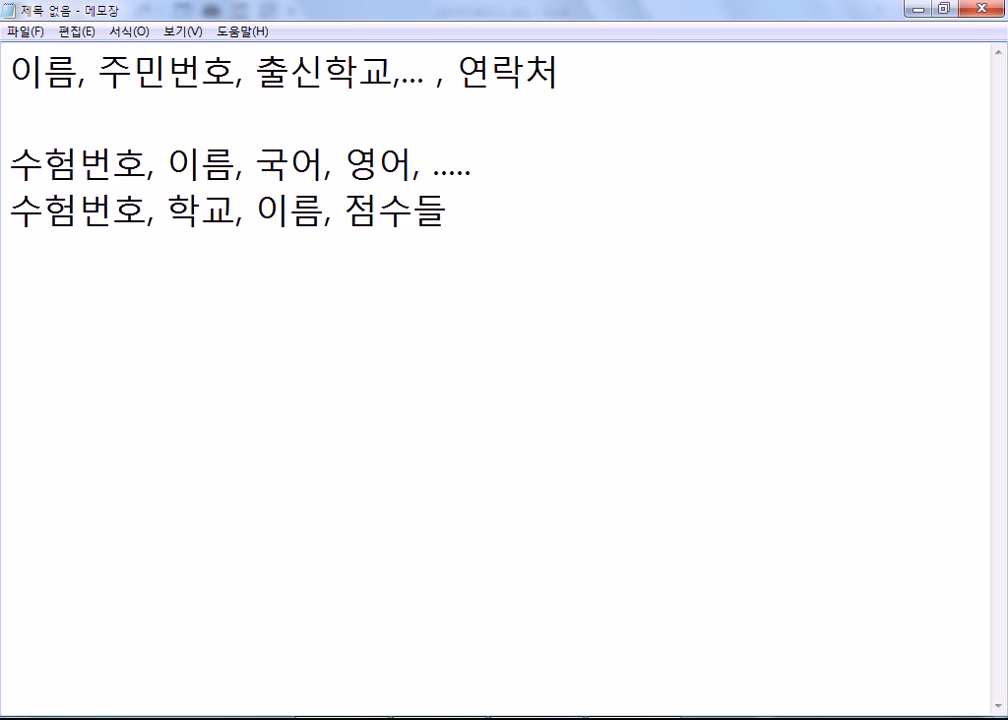
type("과 ")
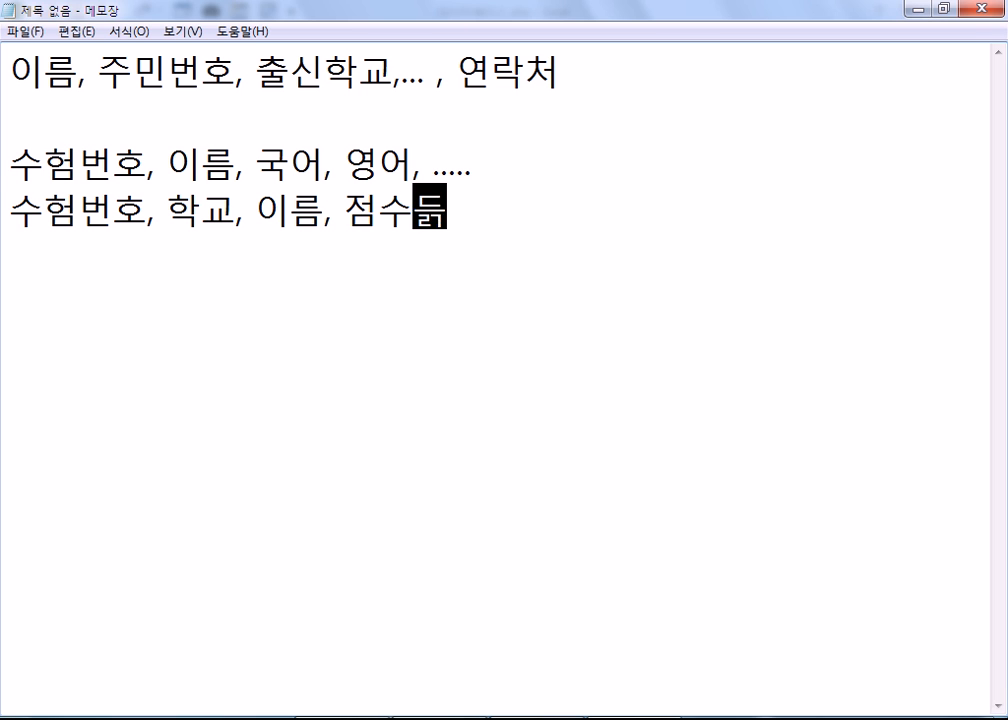
type("등급")
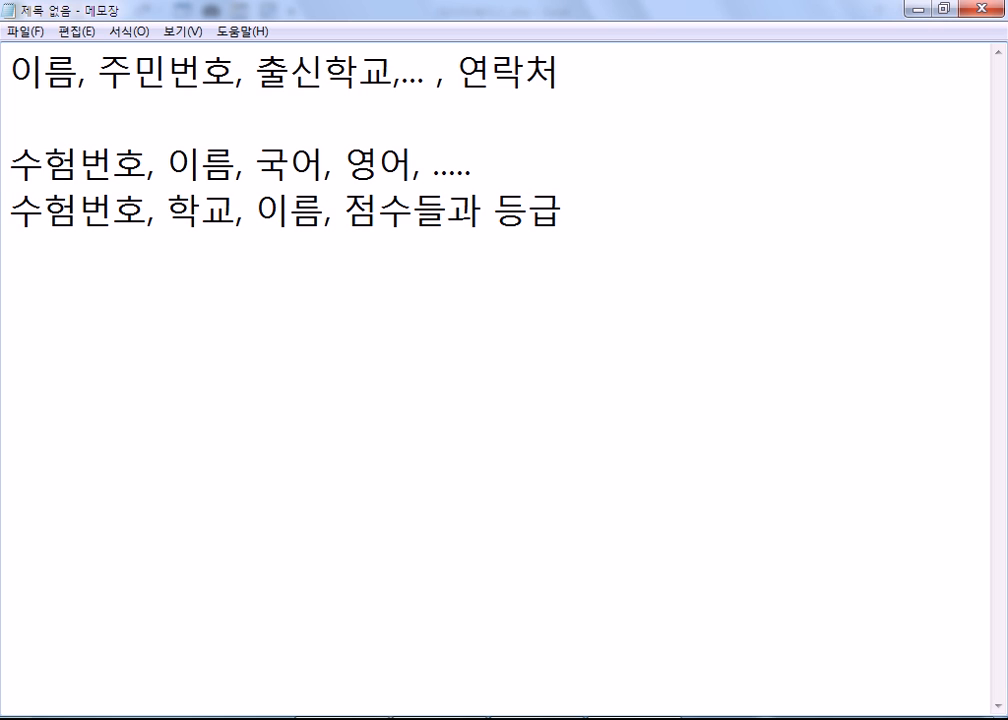
- Append ", 석차..." to the third line with a new line below it, and highlight the first field list
type(", 석차")
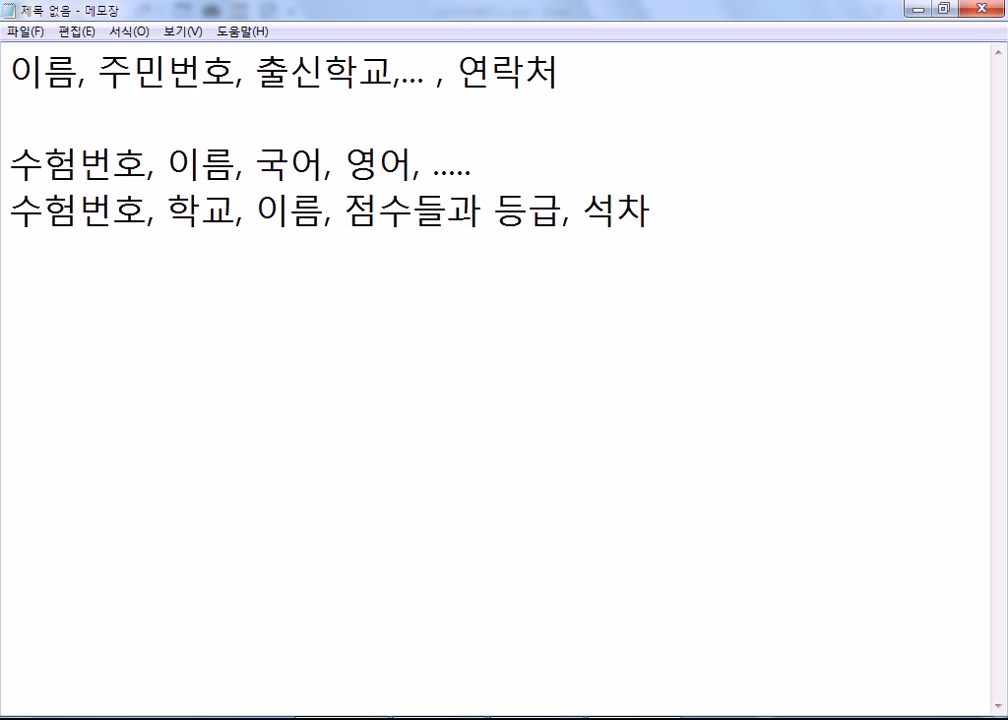
type("...")
key("Return")
left_click_drag(11, 66, 50, 66)
left_click_drag(220, 87, 612, 79)
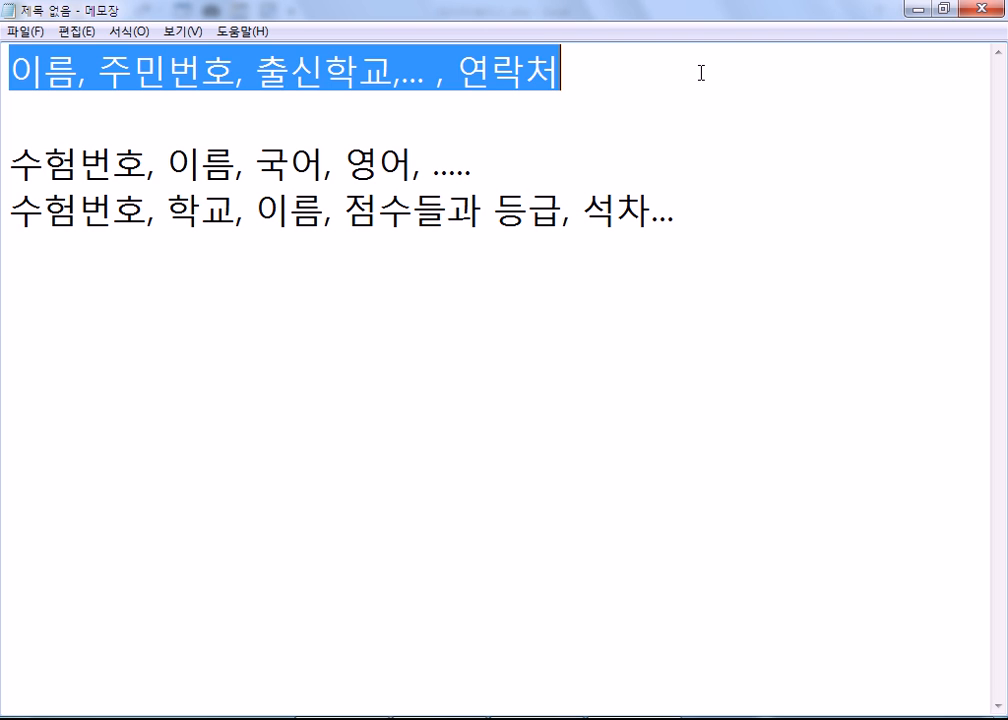
- Below a blank line under the field lists, enter "레코드1" and "레코드2" on separate lines
left_click(529, 299)
type("레코드")
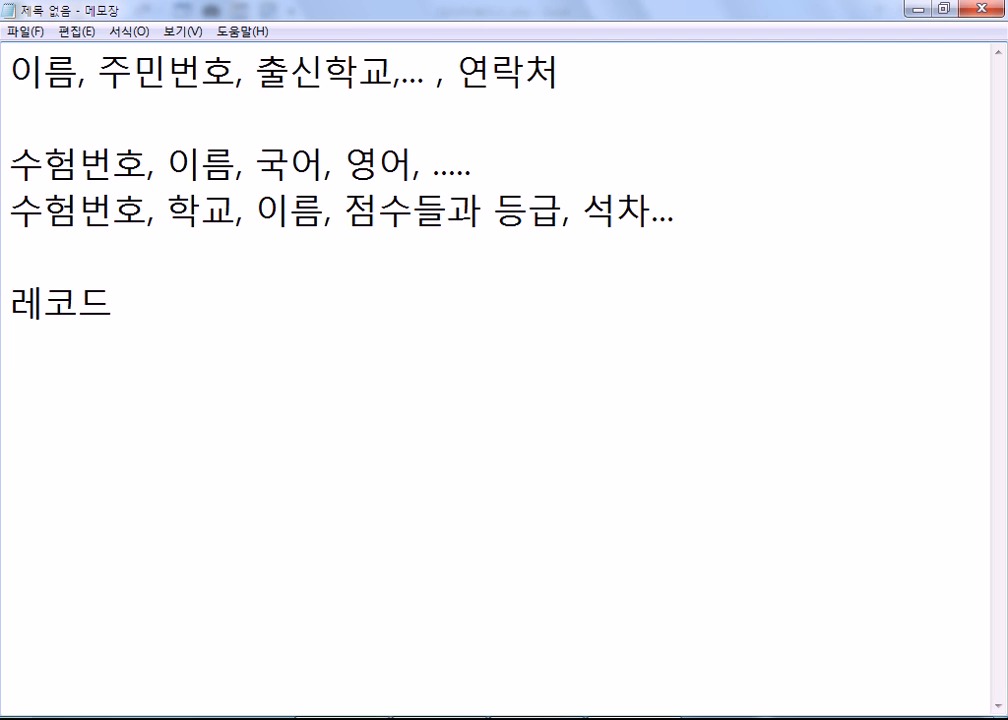
type("1")
key("Return")
type("ㄹ에")
key("BackSpace")
key("BackSpace")
key("BackSpace")
type("레코드2")
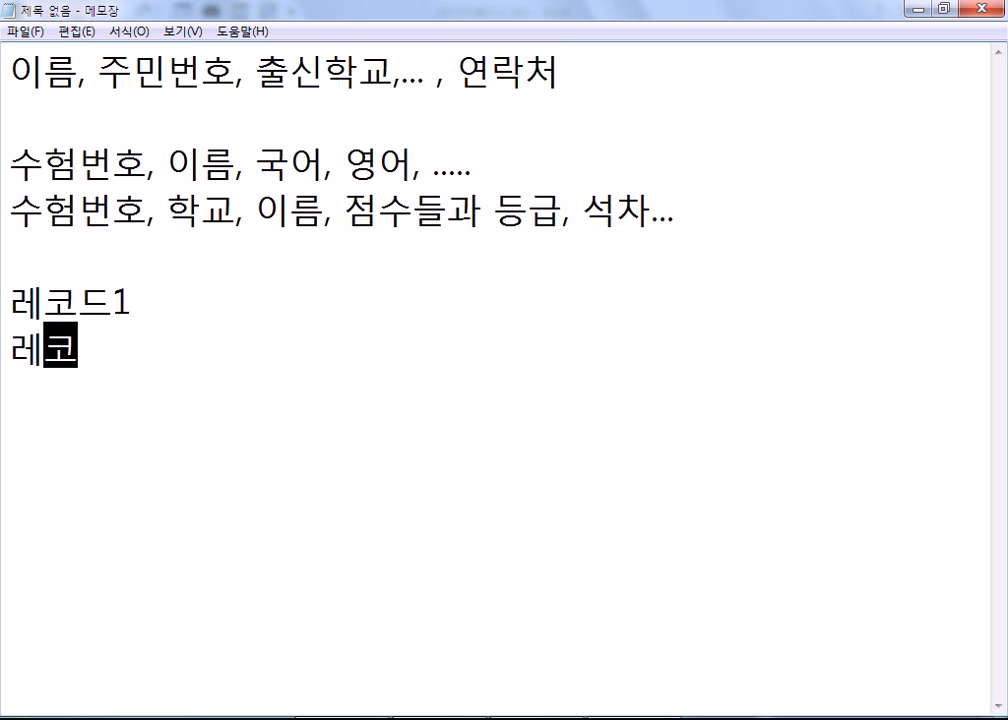
key("Return")
- Add the lines "..." and "레코드n" below 레코드2, and highlight the whole block of record lines
type("...")
key("Return")
type("엘")
key("BackSpace")
key("BackSpace")
key("BackSpace")
type("렌")
key("BackSpace")
type("ㄱ")
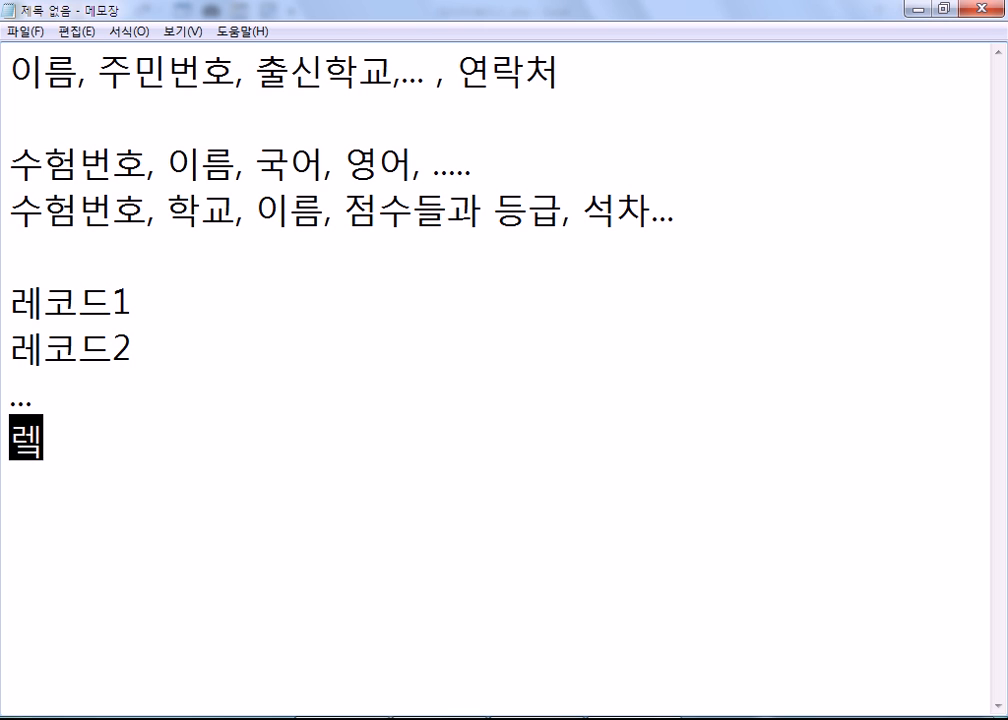
key("BackSpace")
type("ㄹㅗㄷㅡ")
key("BackSpace")
key("BackSpace")
key("BackSpace")
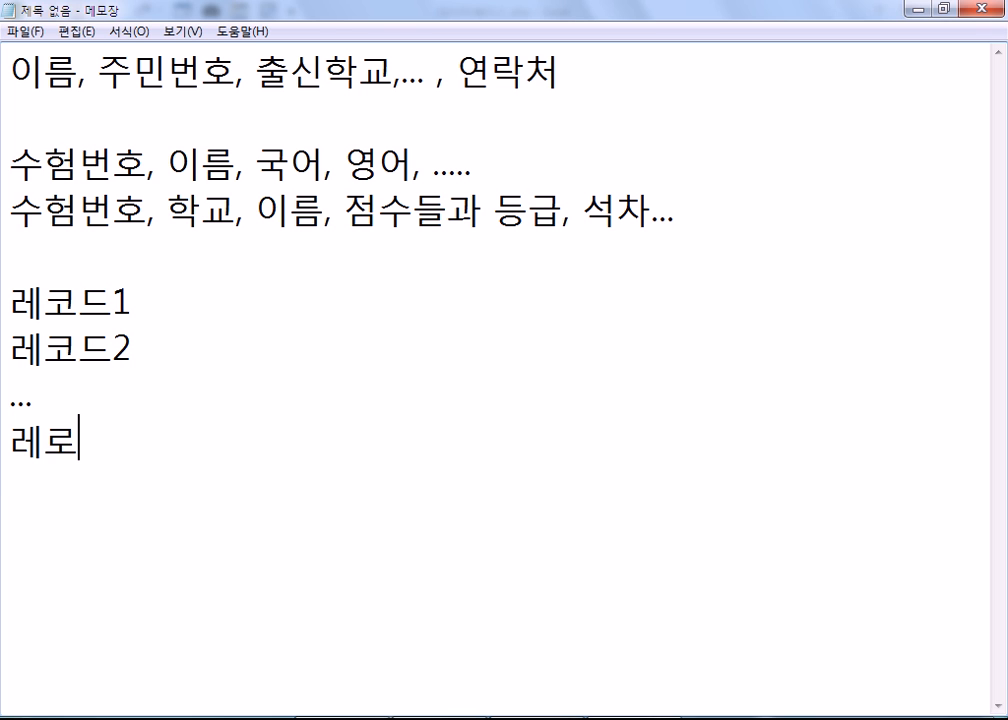
type("ㅋㅗㄷㅡ")
key("Hangul")
type("n")
key("Return")
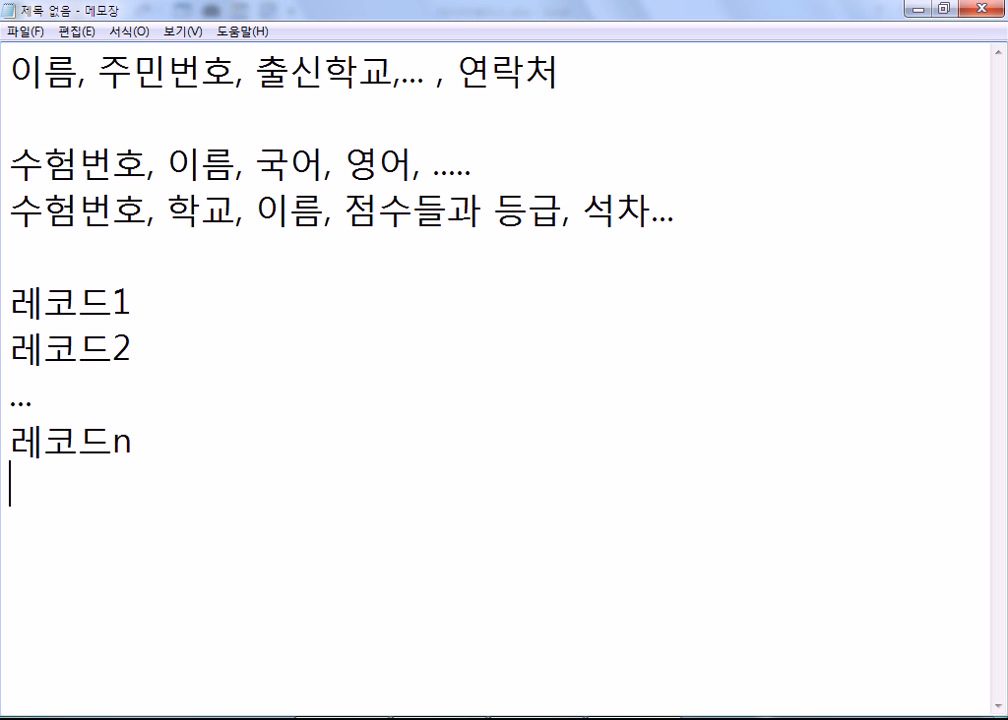
left_click_drag(10, 290, 64, 504)
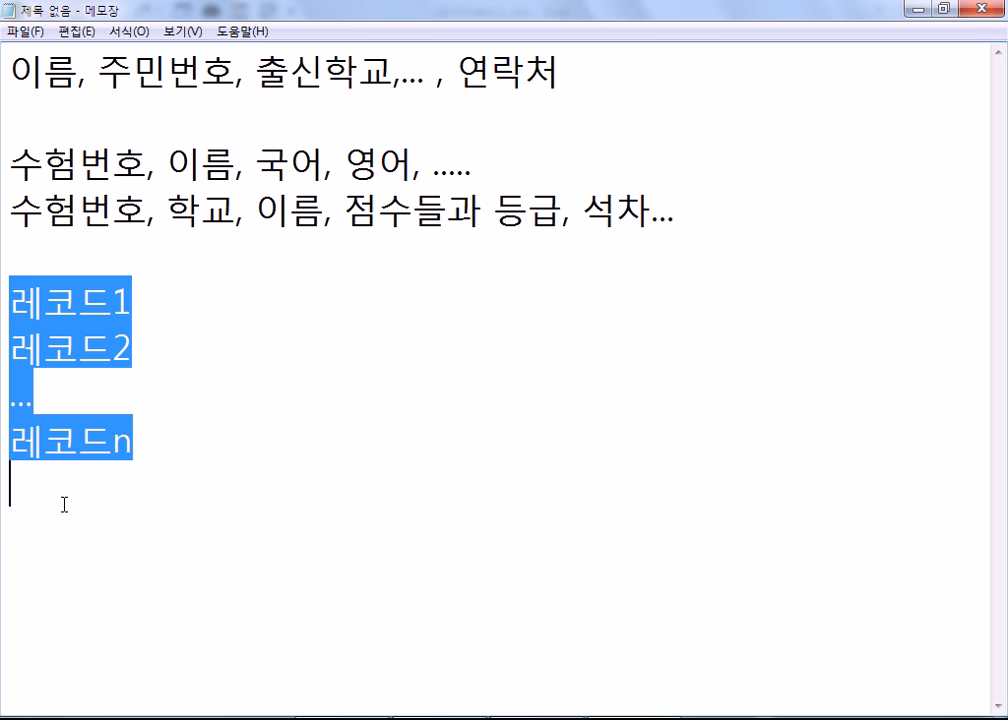
- Leave a blank line below the record lines and enter "파일 = 리스트"
left_click(144, 499)
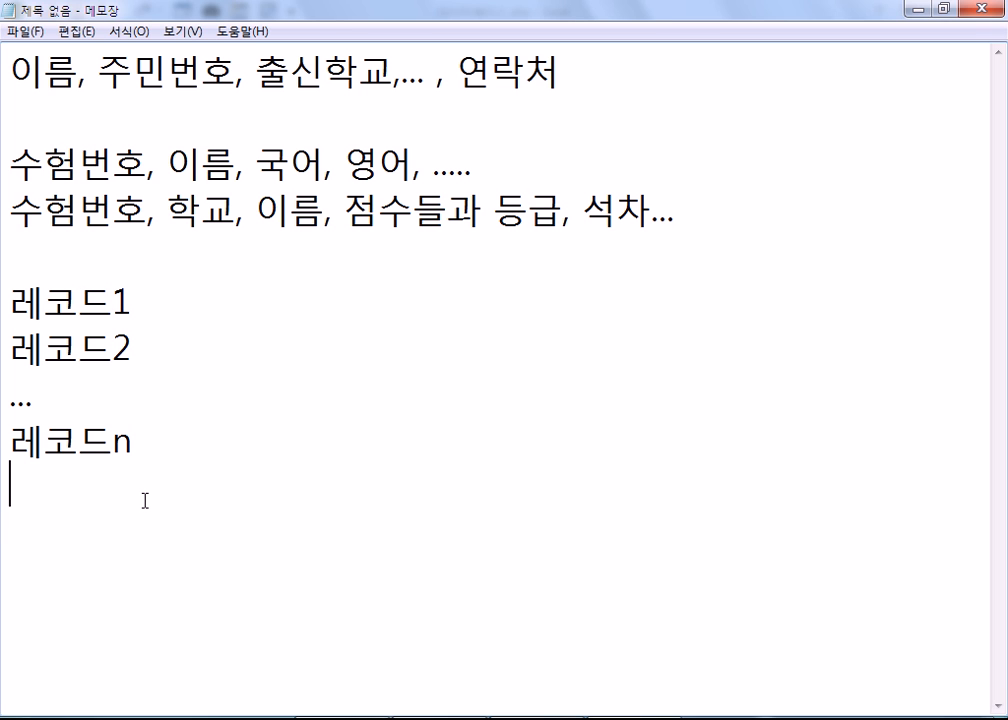
key("Return")
type("vkdlf")
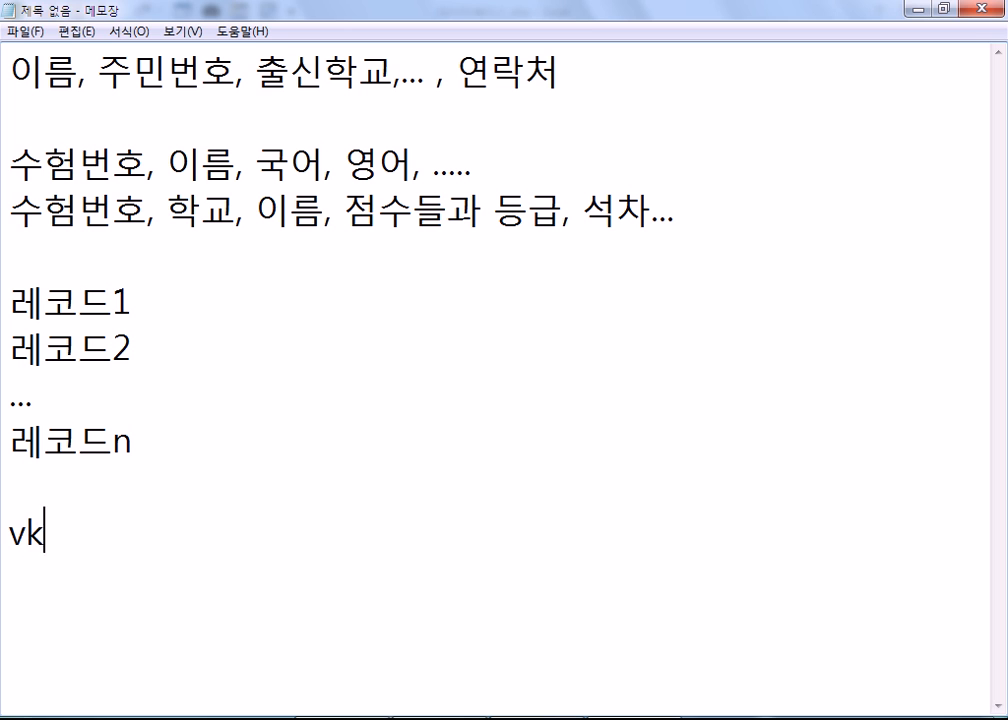
key("BackSpace")
key("BackSpace")
key("BackSpace")
key("BackSpace")
key("BackSpace")
key("Hangul")
type("ㄹㅐ")
key("BackSpace")
key("BackSpace")
type("파")
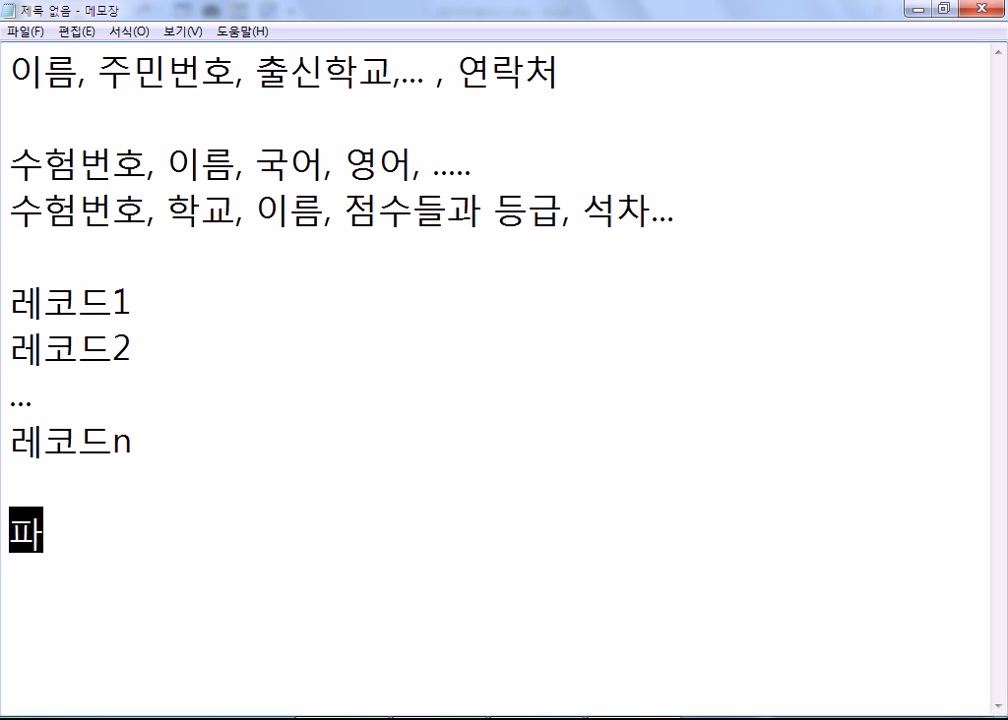
type("일 = 리스트")
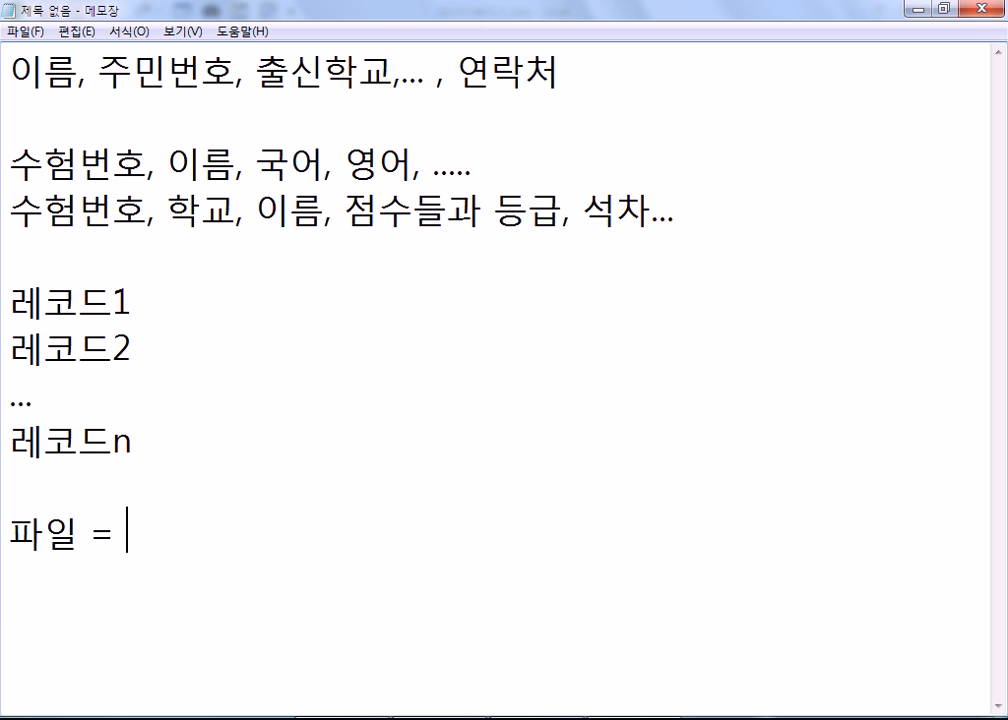
- Add the English terms to the last line so it reads "파일(File) = 리스트(List)"
key("Left")
key("Left")
key("Left")
key("Left")
key("Left")
key("Left")
type("(Fil")
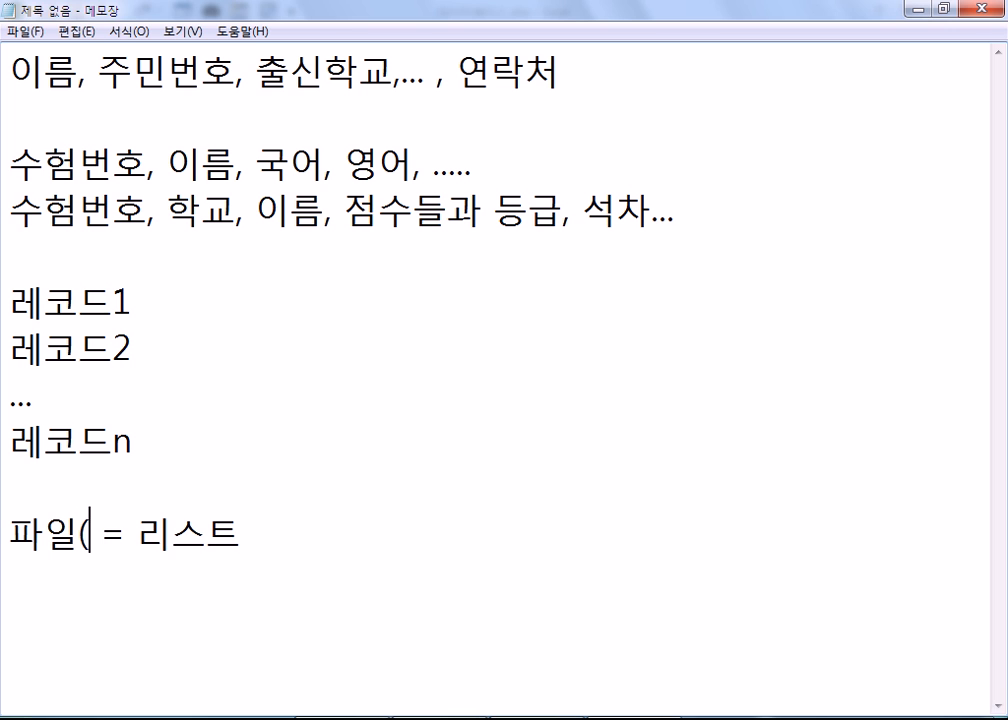
type("e)")
key("End")
type("(List)")
key("Return")
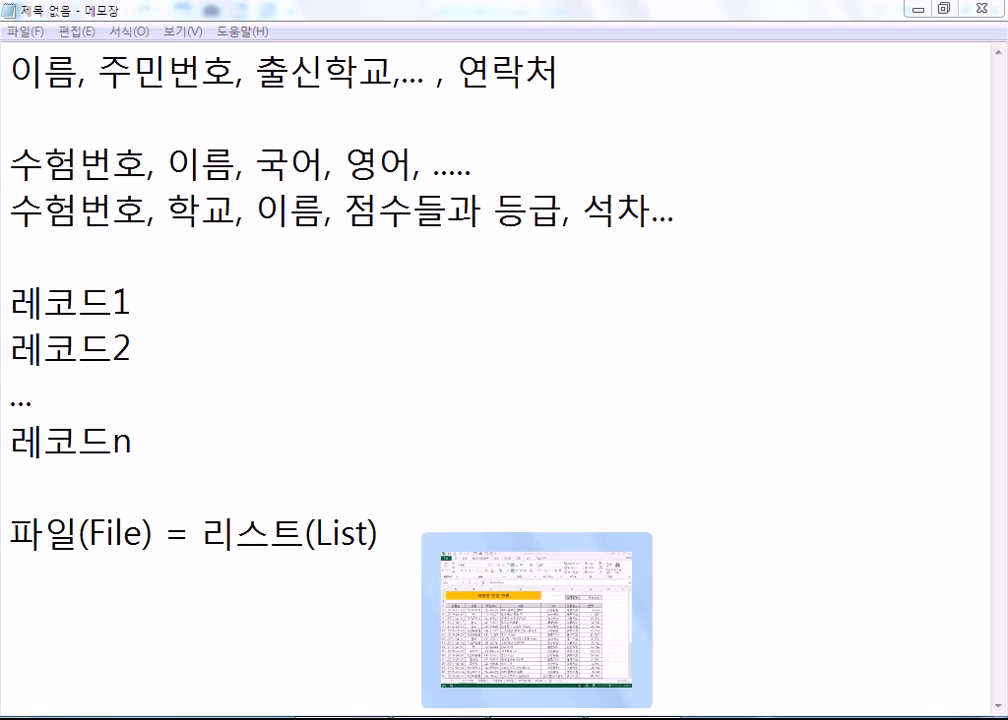
- Switch to the 데이터베이스.xlsx workbook in Excel and look through the 화장품 반품 현황 table from header to last record
left_click(426, 706)
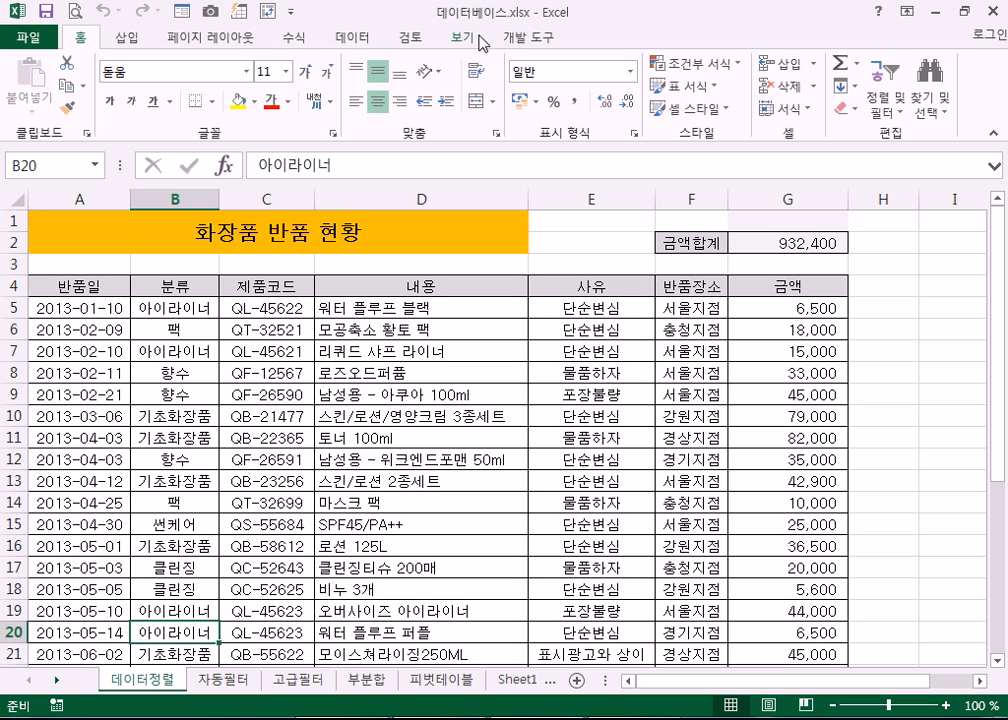
scroll(150, 408, "down", 4)
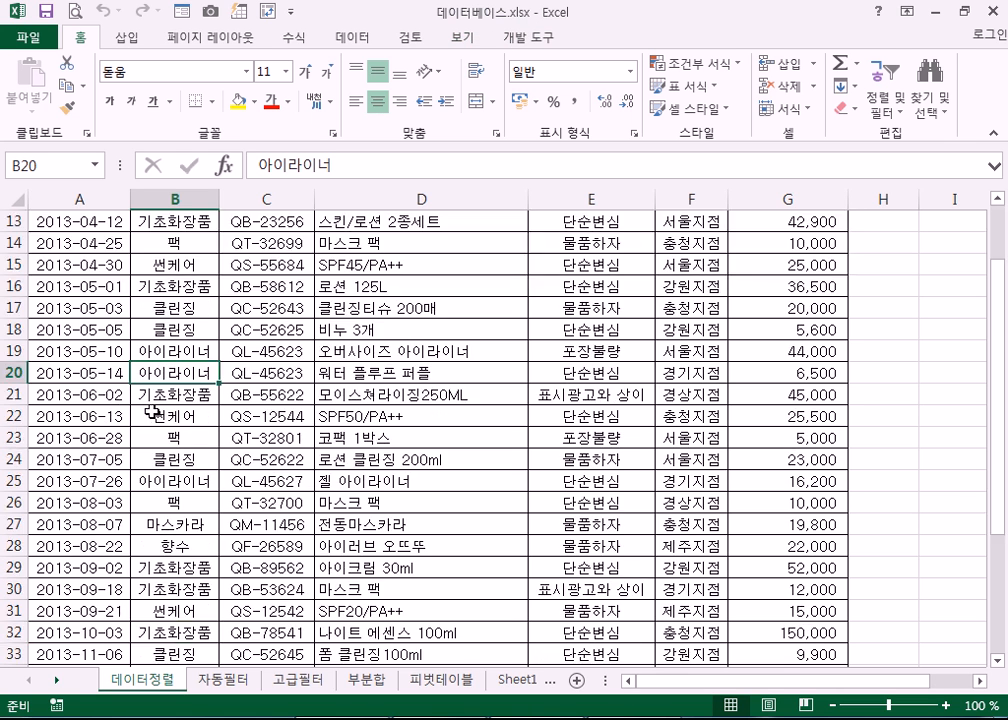
left_click(88, 388)
scroll(91, 388, "down", 5)
scroll(91, 388, "down", 5)
scroll(97, 391, "up", 14)
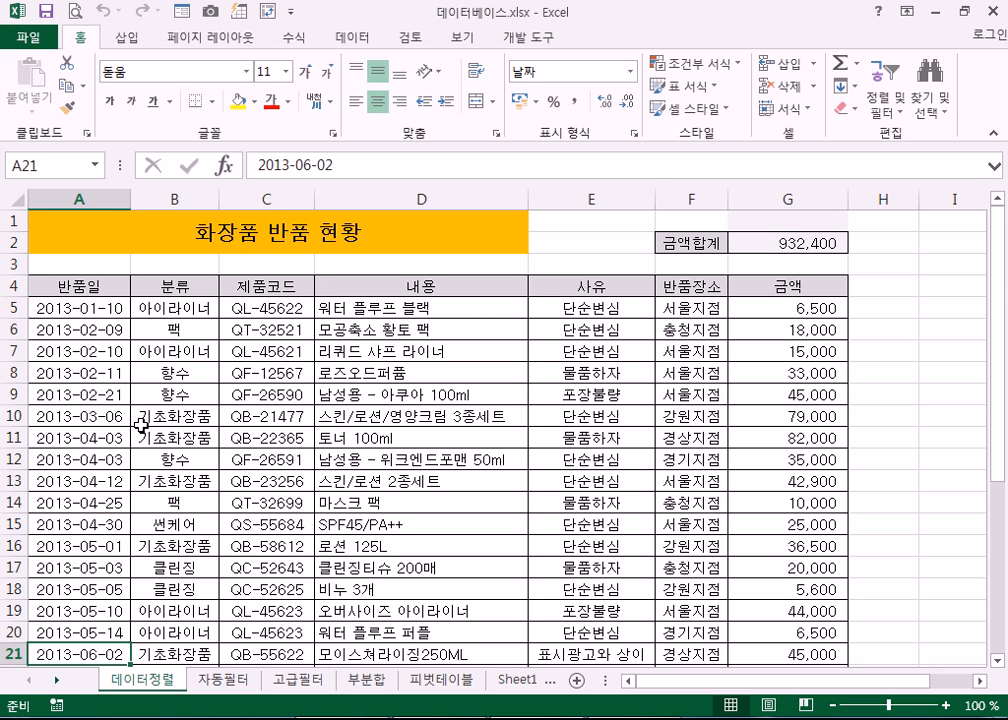
left_click(606, 718)
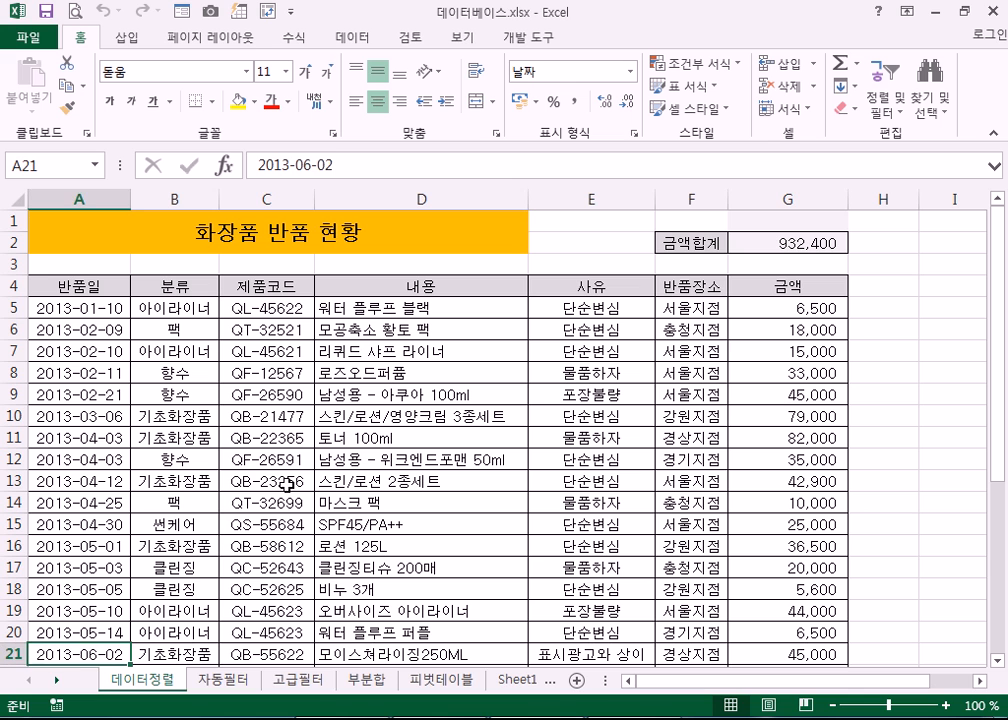
left_click(287, 484)
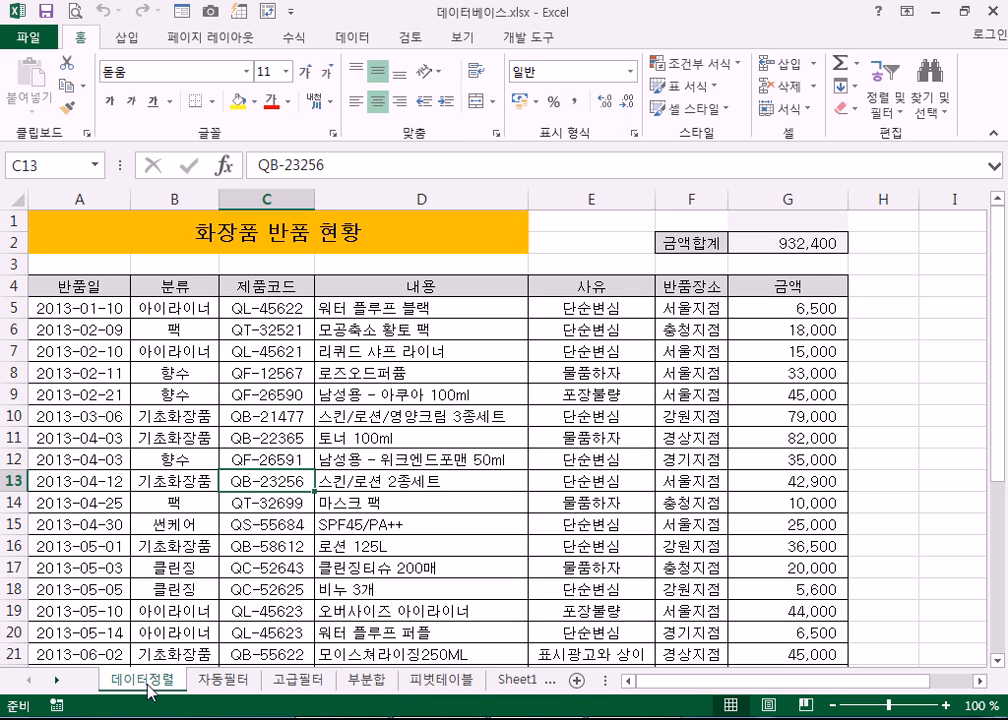
- Look over the 자동필터, 고급필터, 부분합 and 피벗테이블 sheets and return to the 데이터정렬 sheet
left_click(240, 688)
left_click(300, 682)
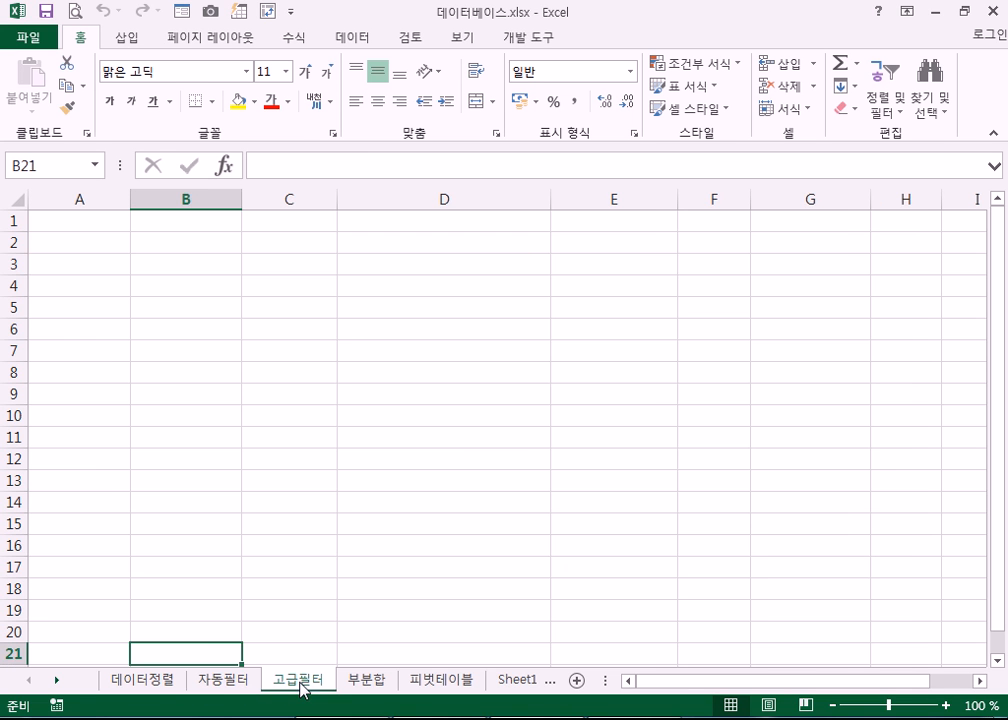
left_click(212, 681)
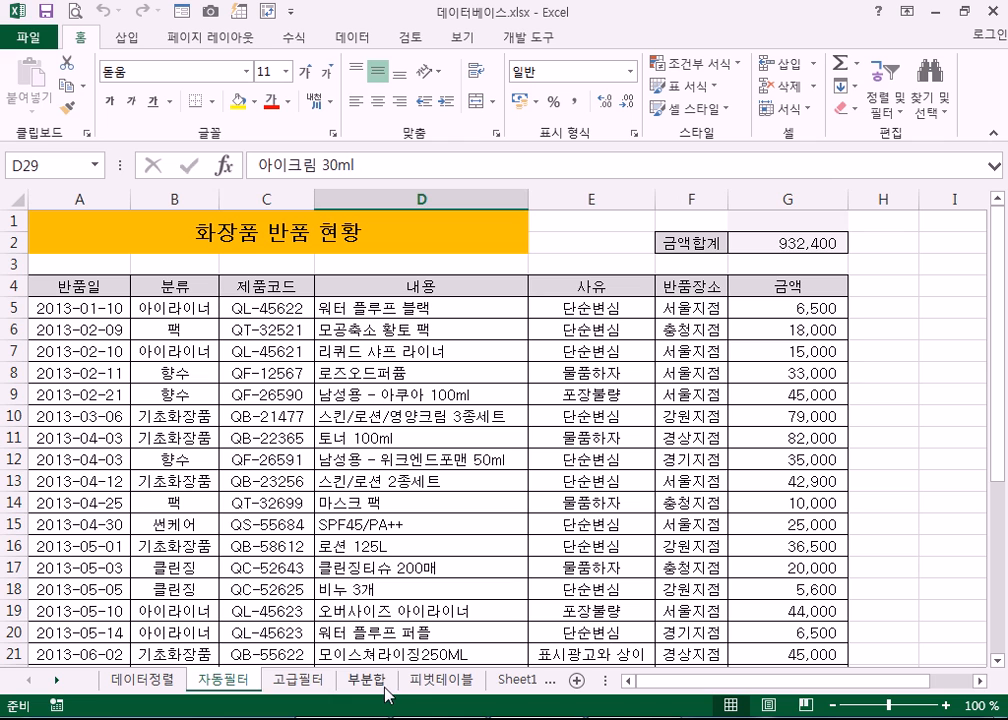
left_click(370, 681)
left_click(438, 683)
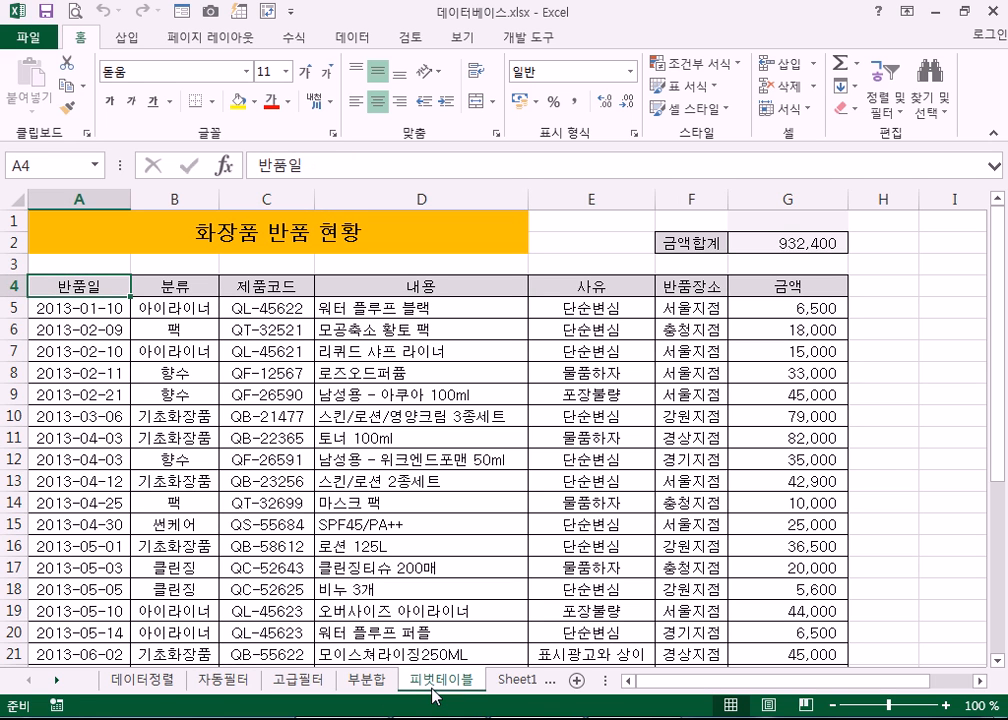
left_click(142, 681)
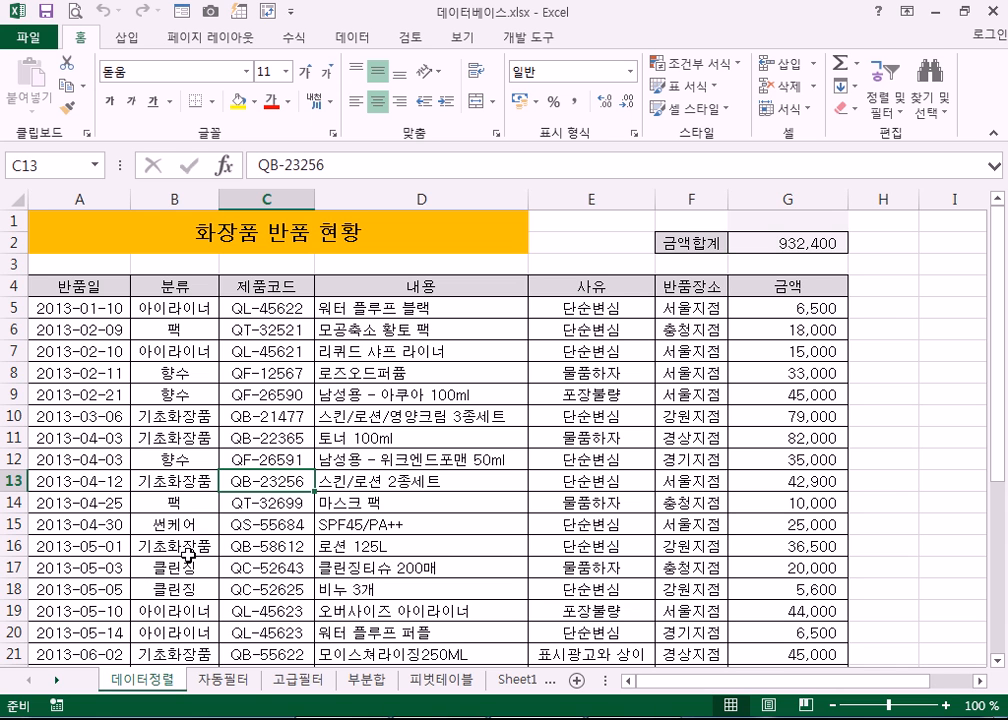
- Sort the returns table on the 데이터정렬 sheet by the 금액 column in ascending order
left_click(772, 308)
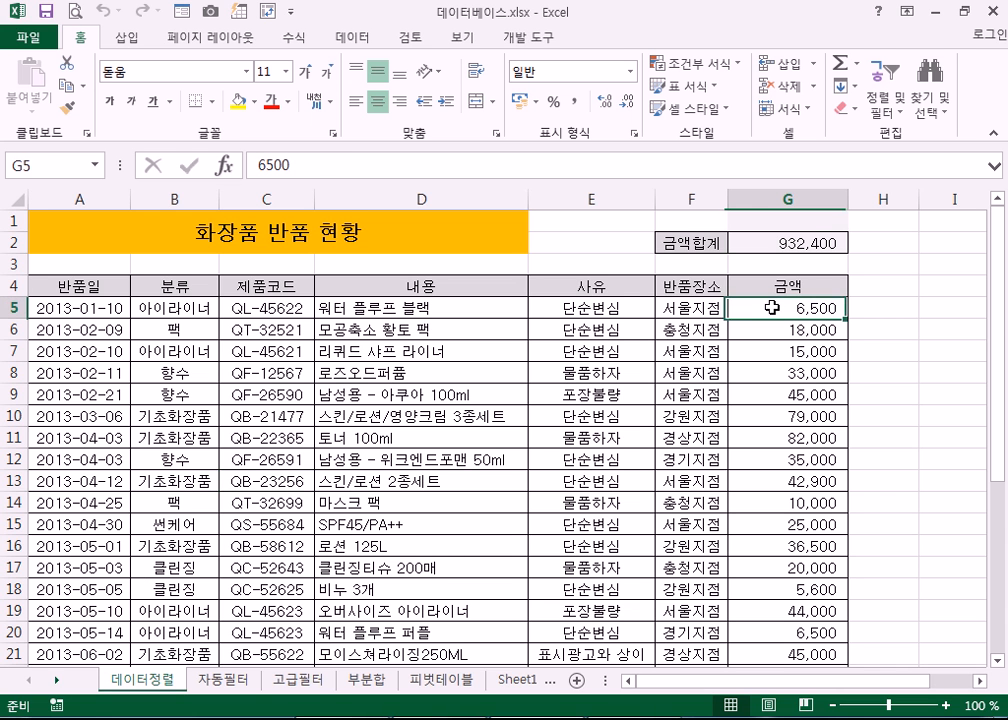
scroll(767, 380, "down", 3)
left_click(770, 416)
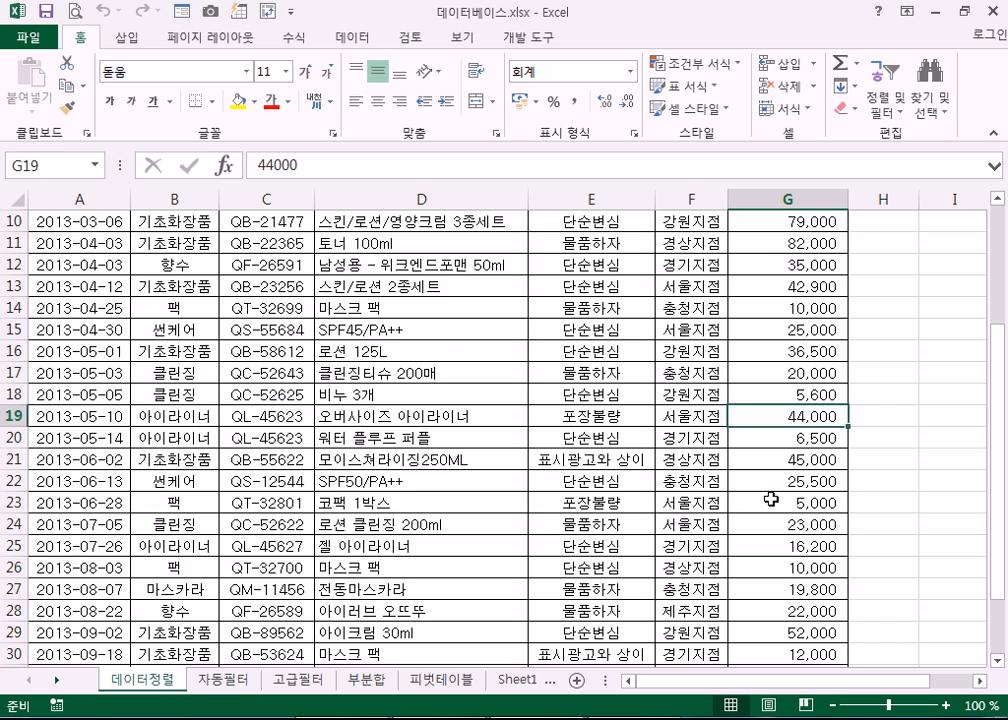
scroll(770, 498, "down", 4)
scroll(769, 450, "up", 7)
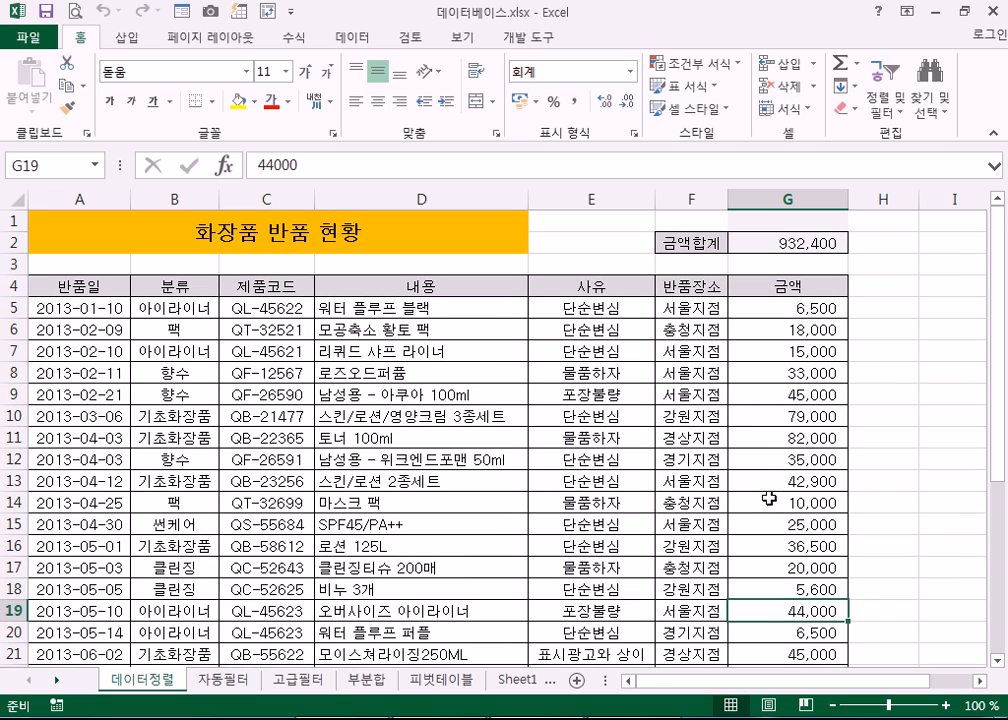
left_click(758, 373)
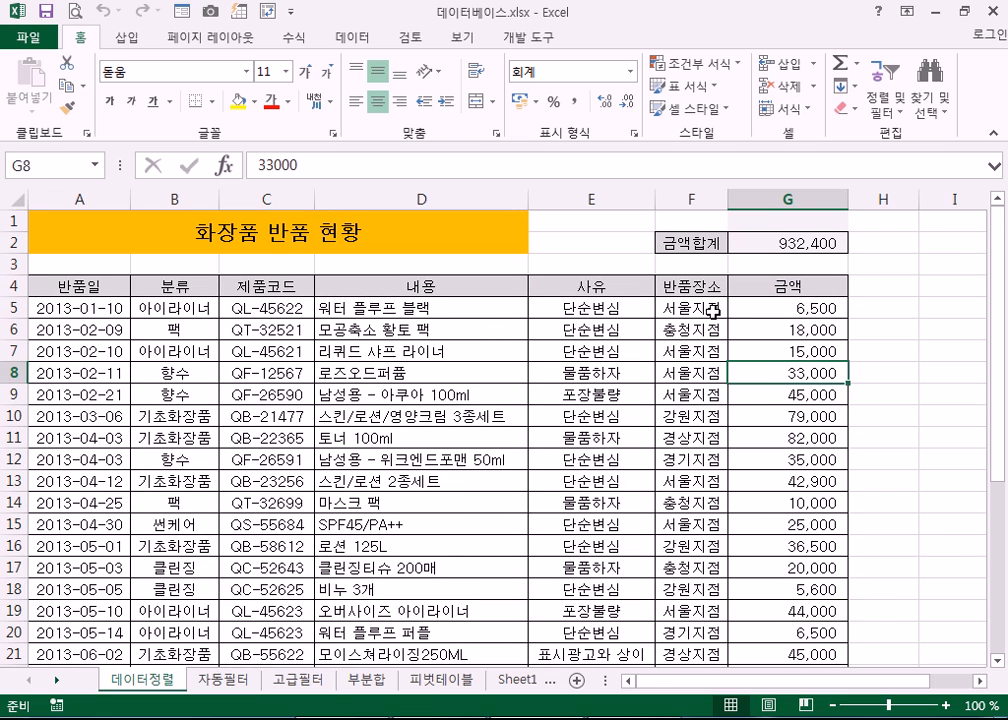
left_click(886, 107)
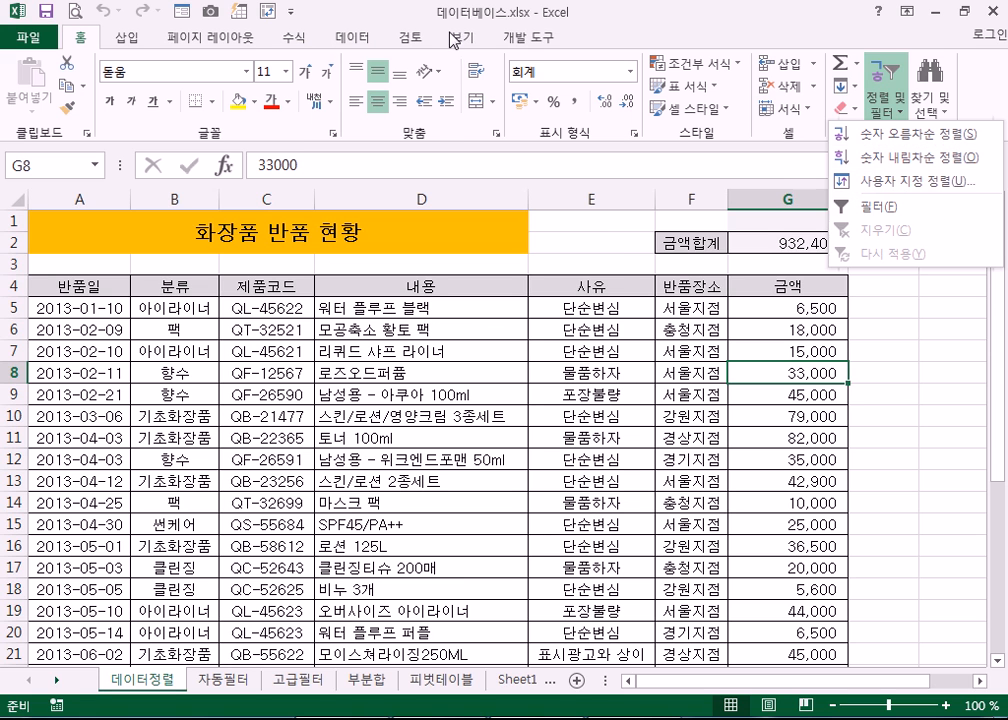
left_click(349, 40)
left_click(349, 40)
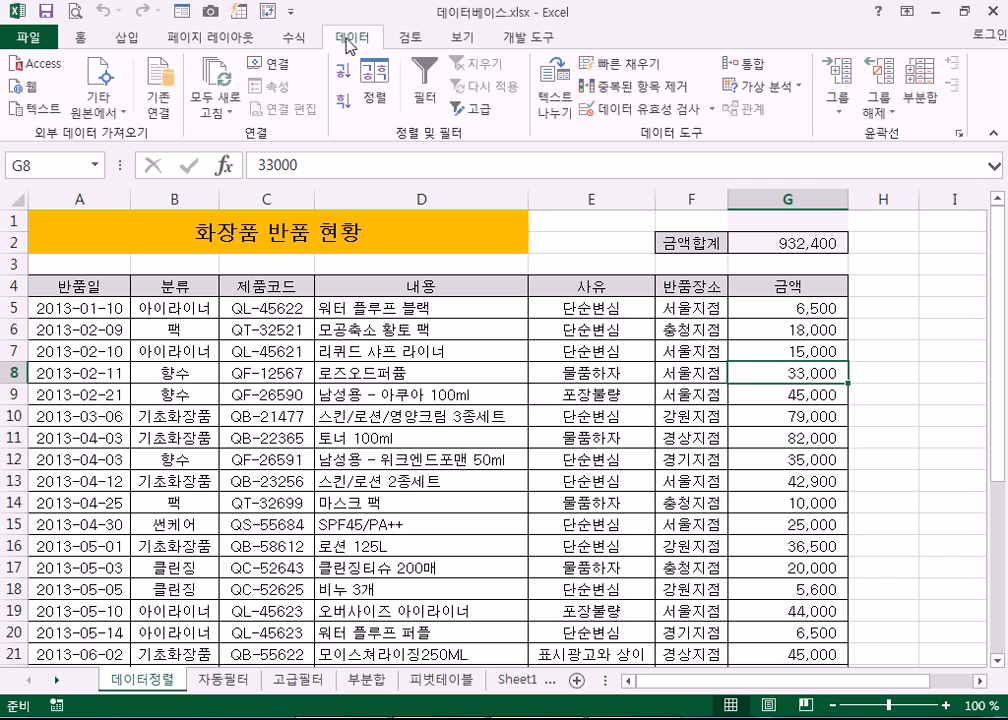
left_click(345, 101)
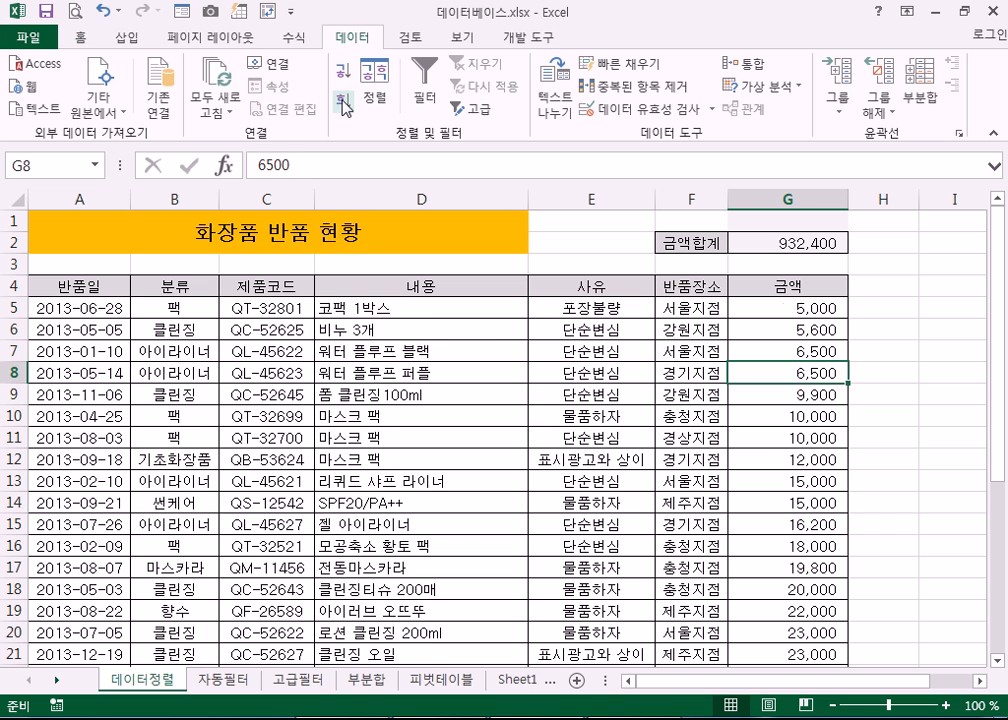
- Alternate the 금액 sort between descending and ascending, ending with the returns table in descending order
left_click(345, 102)
left_click(345, 72)
left_click(348, 102)
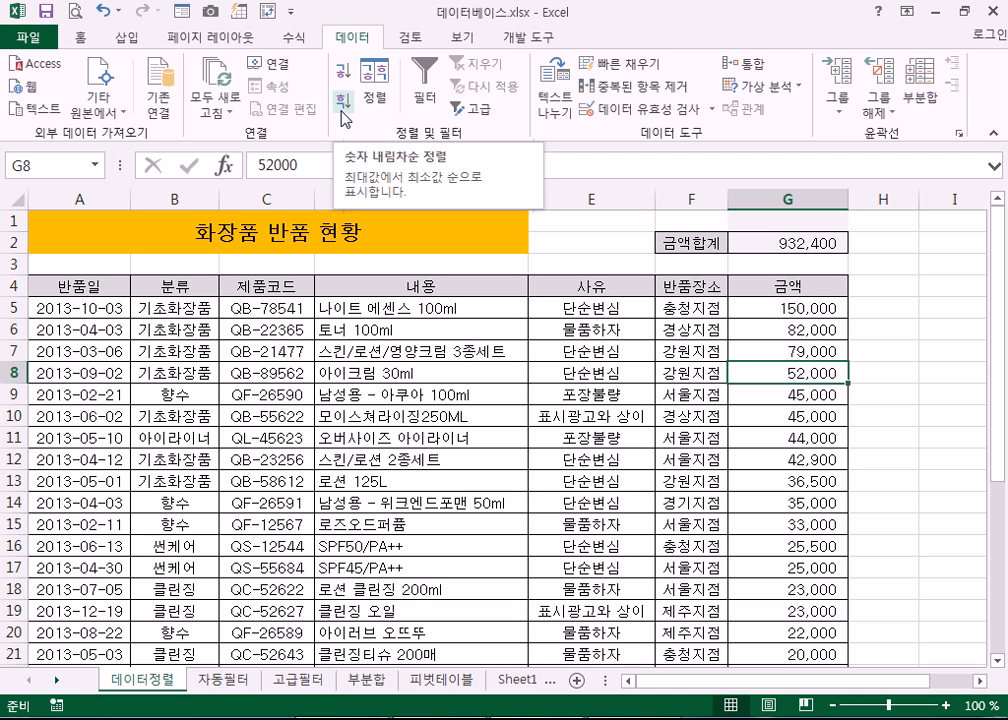
- Highlight column G, reapply the descending 금액 sort from a single cell in row 8, and review the table down to its last record
left_click(766, 199)
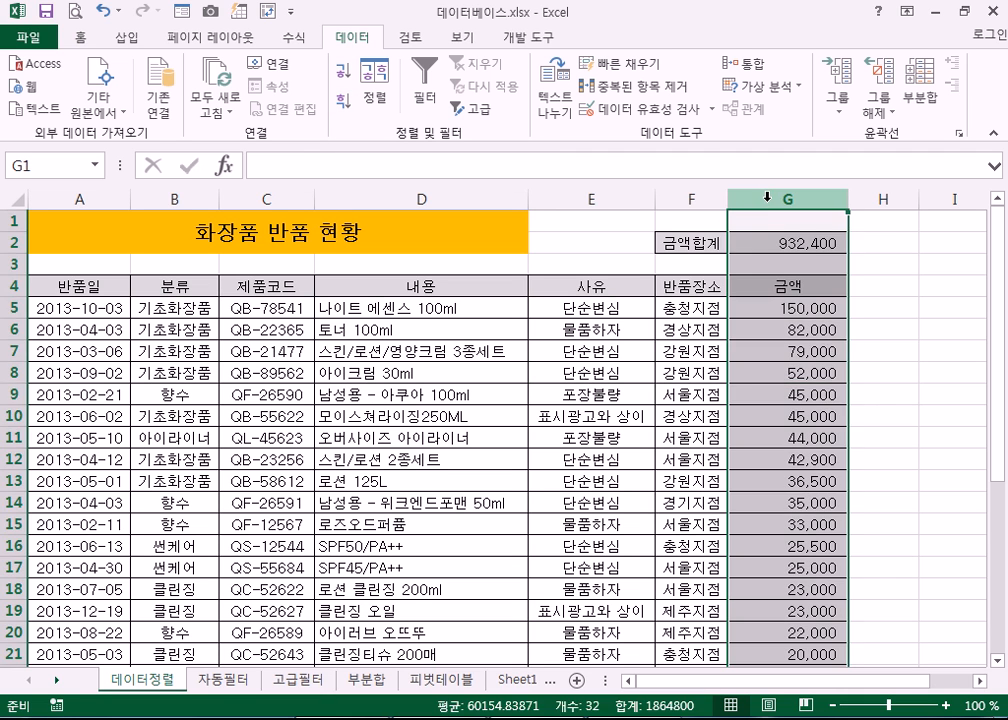
left_click(793, 376)
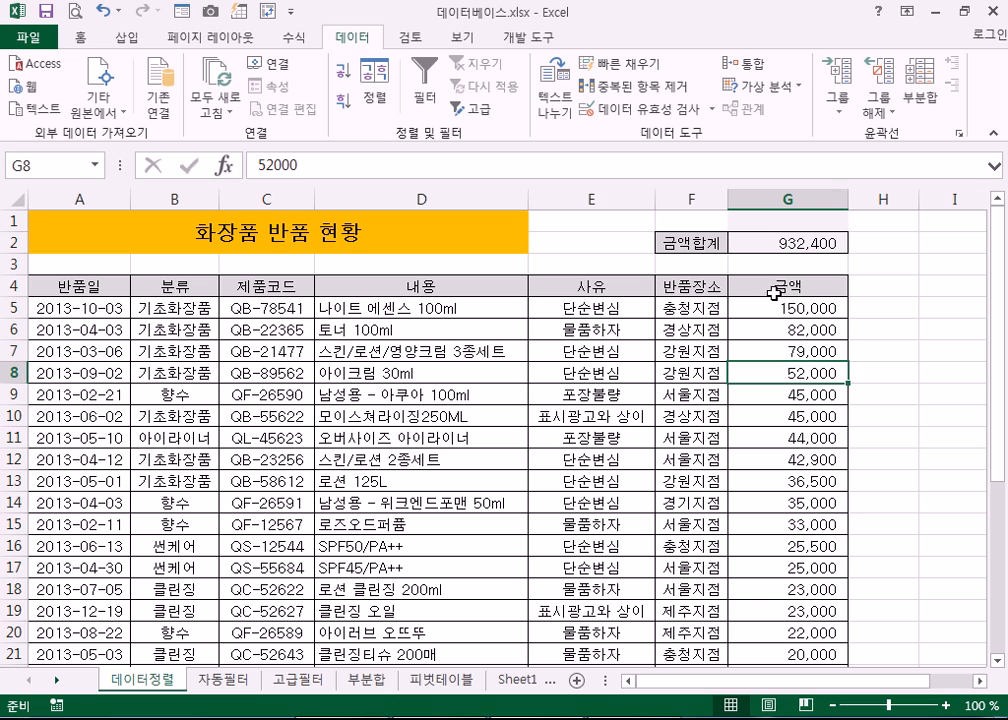
left_click(344, 104)
left_click(344, 104)
scroll(765, 436, "down", 7)
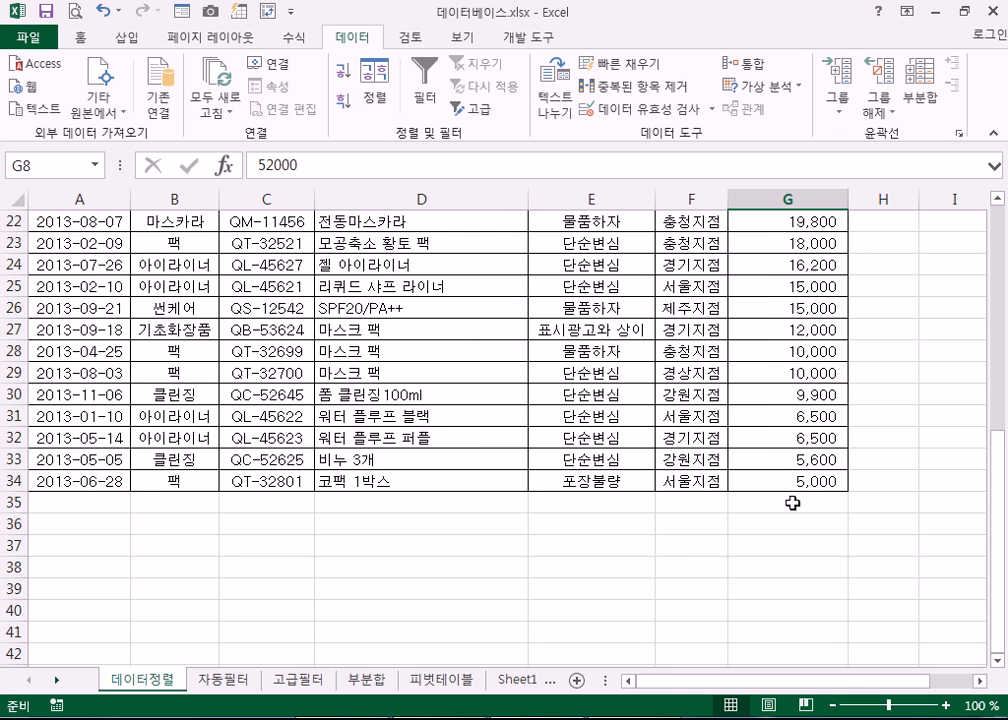
scroll(792, 503, "up", 7)
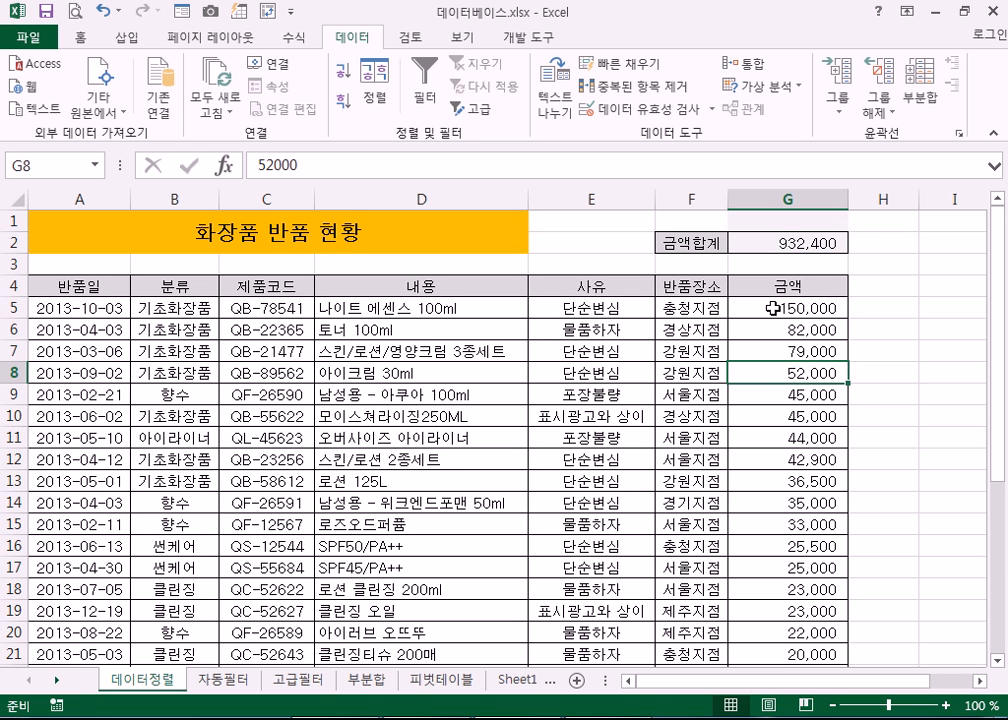
- Sort the returns table by the 반품일 column in ascending order and review it down to its last record
left_click(773, 308)
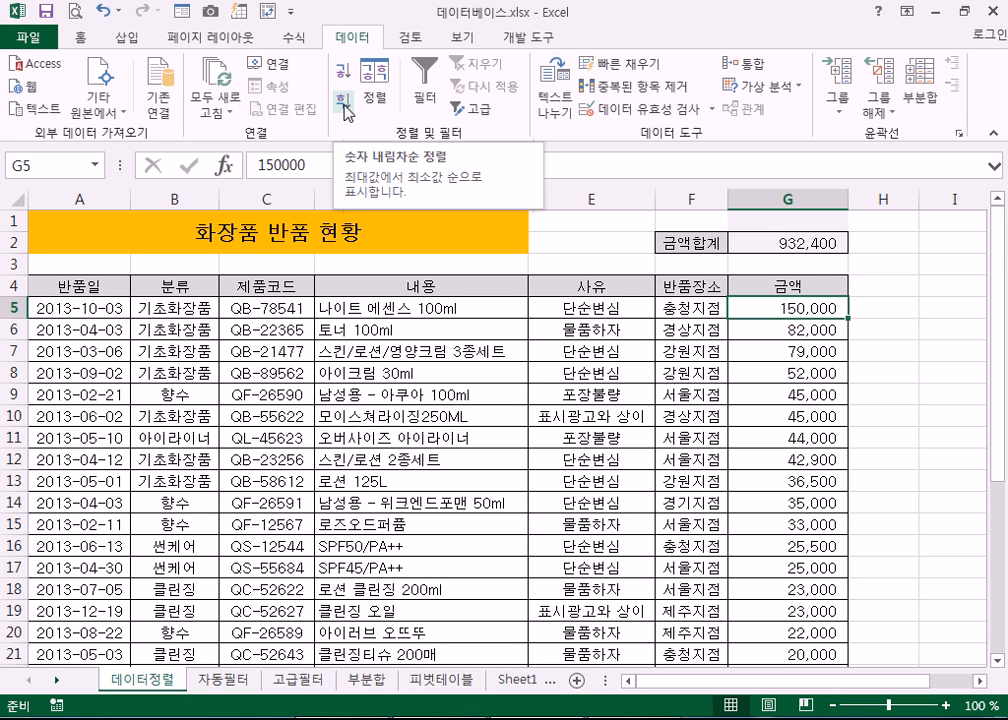
left_click(67, 306)
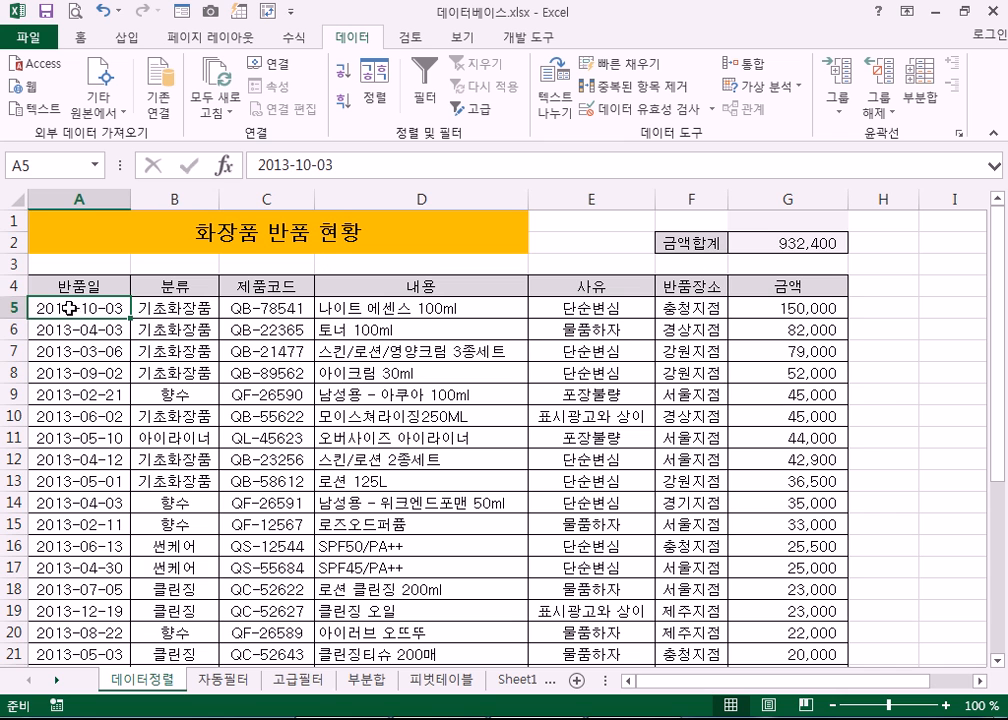
left_click(347, 73)
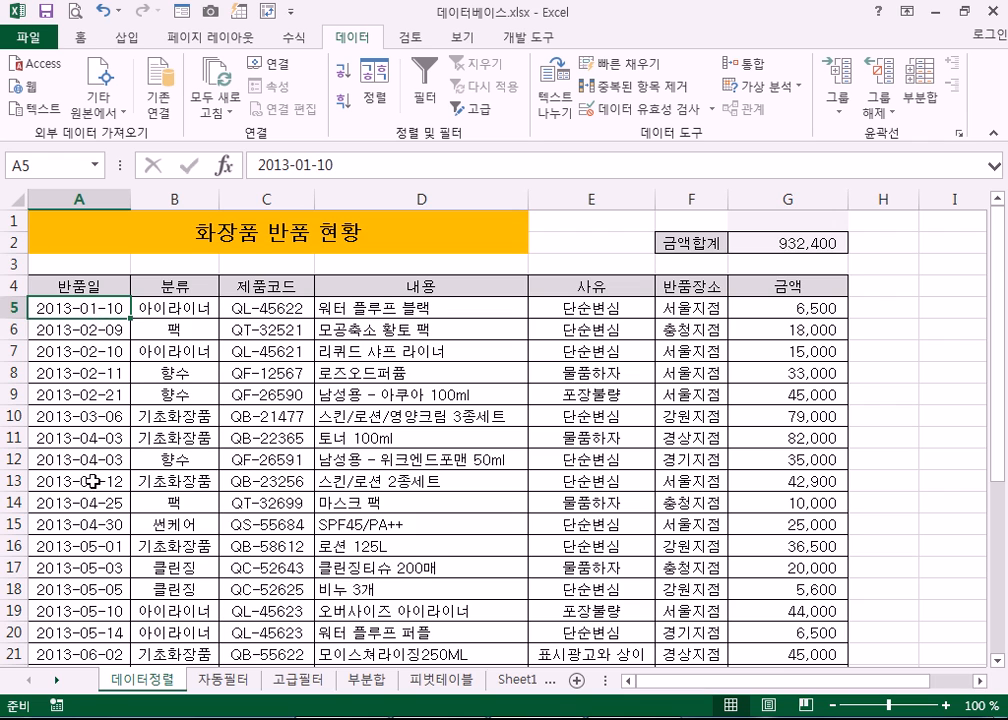
scroll(92, 481, "down", 12)
scroll(99, 305, "up", 2)
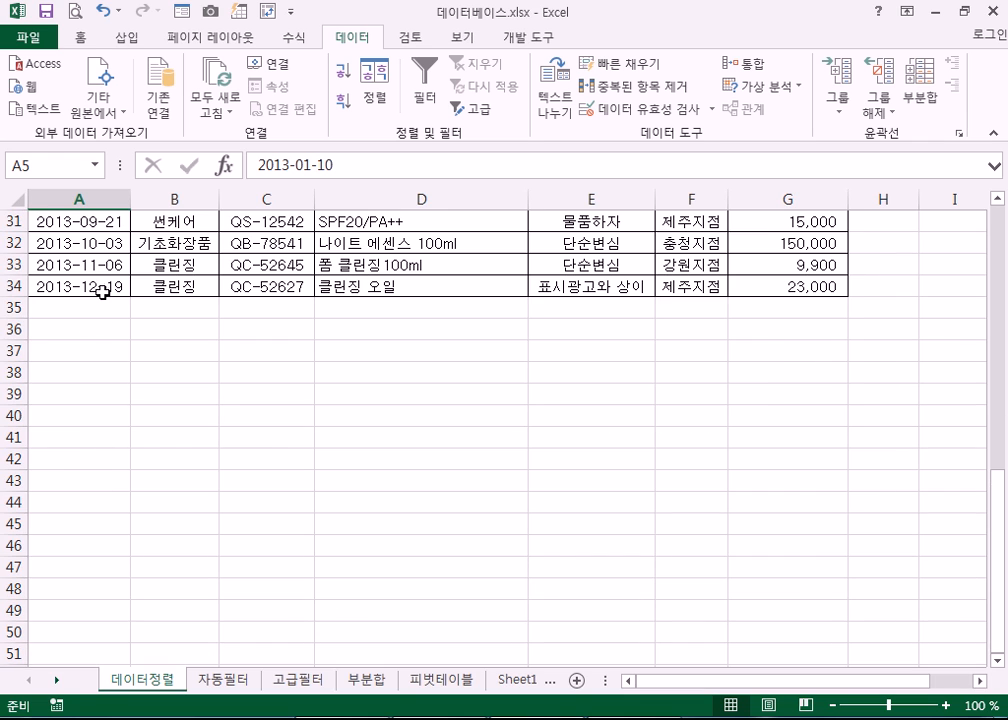
scroll(100, 290, "up", 8)
scroll(90, 285, "up", 2)
- Sort the returns table by 분류 in ascending and then descending order, and review the records down the sheet
left_click(173, 312)
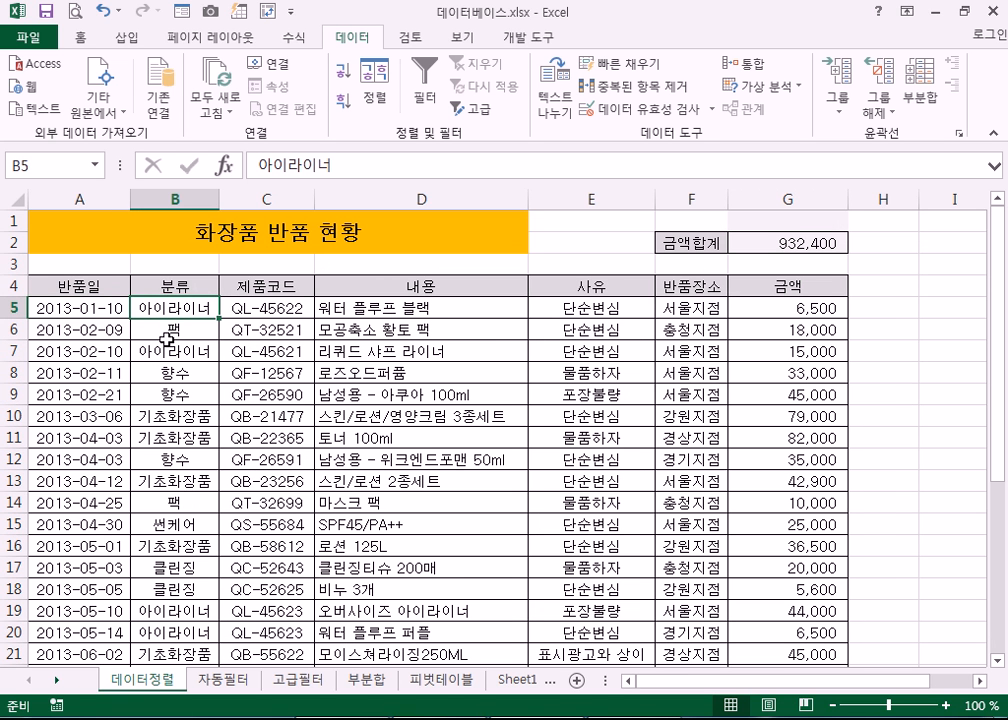
left_click(342, 71)
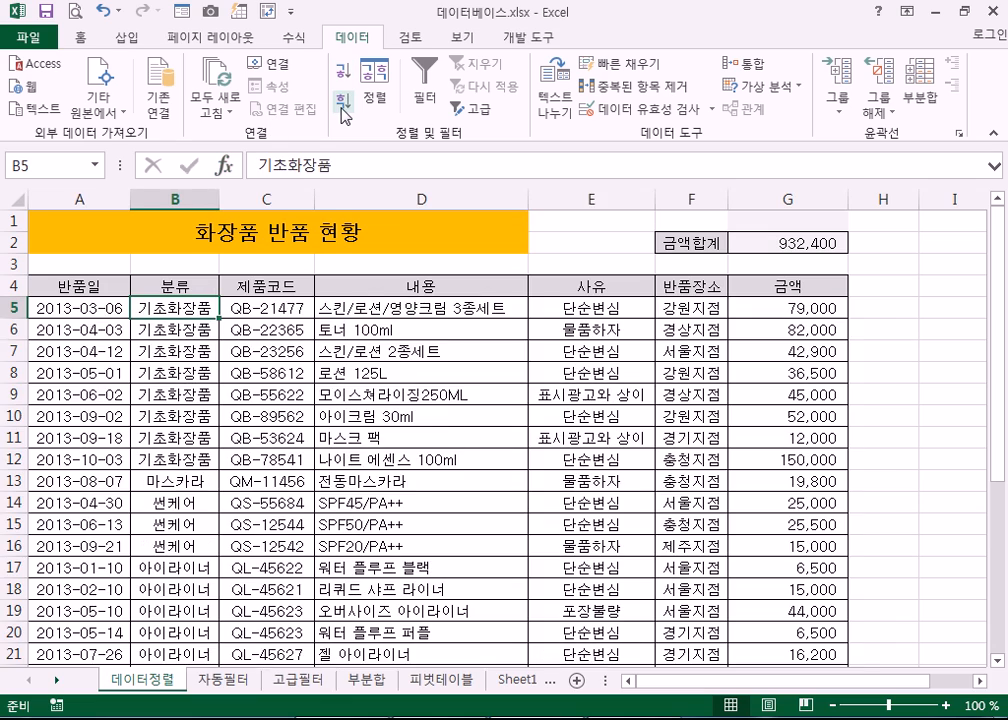
left_click(342, 104)
scroll(172, 457, "down", 4)
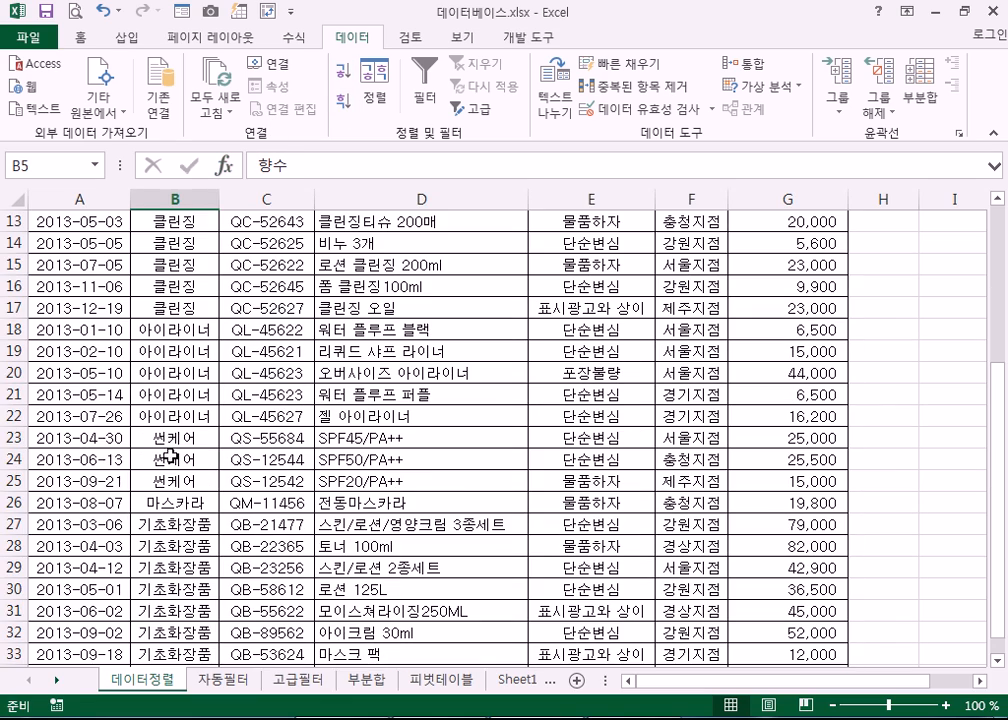
scroll(172, 462, "down", 4)
scroll(172, 469, "up", 8)
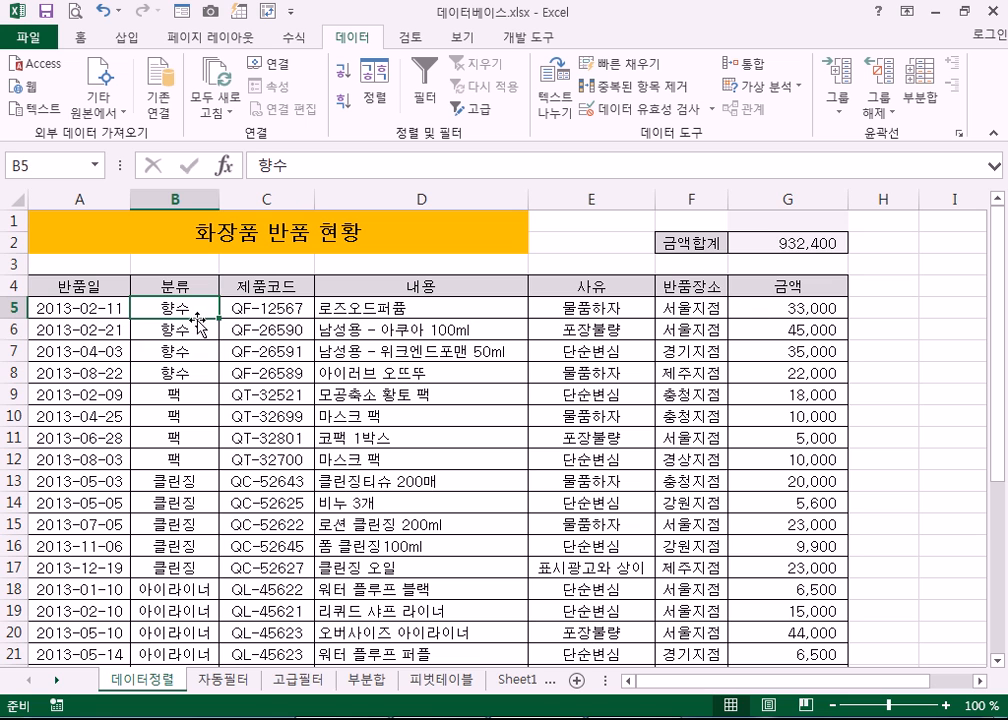
- Highlight the grouped 향수 and 팩 entries in the 분류 column and look over the other category groups
left_click_drag(168, 301, 156, 378)
left_click(154, 395)
left_click_drag(170, 432, 172, 458)
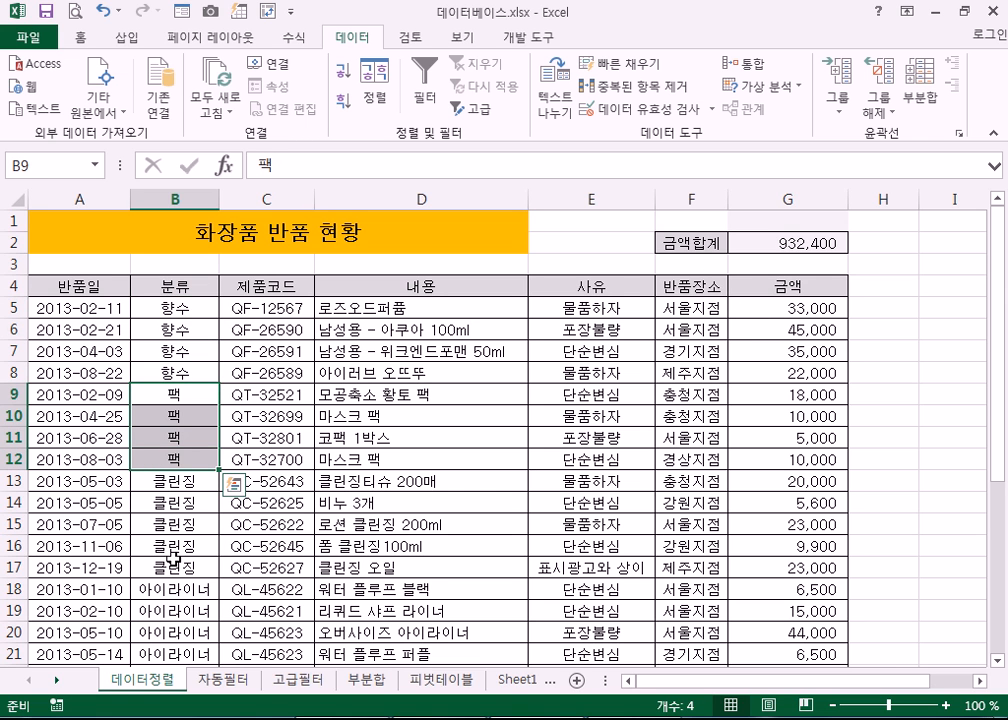
scroll(174, 566, "down", 3)
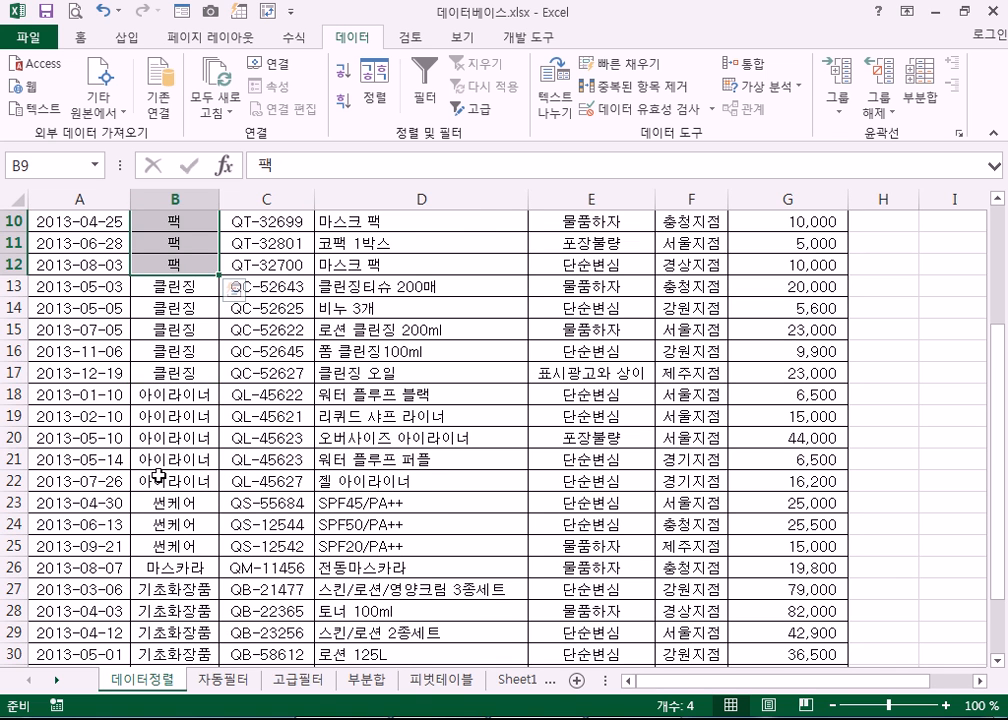
scroll(158, 476, "up", 3)
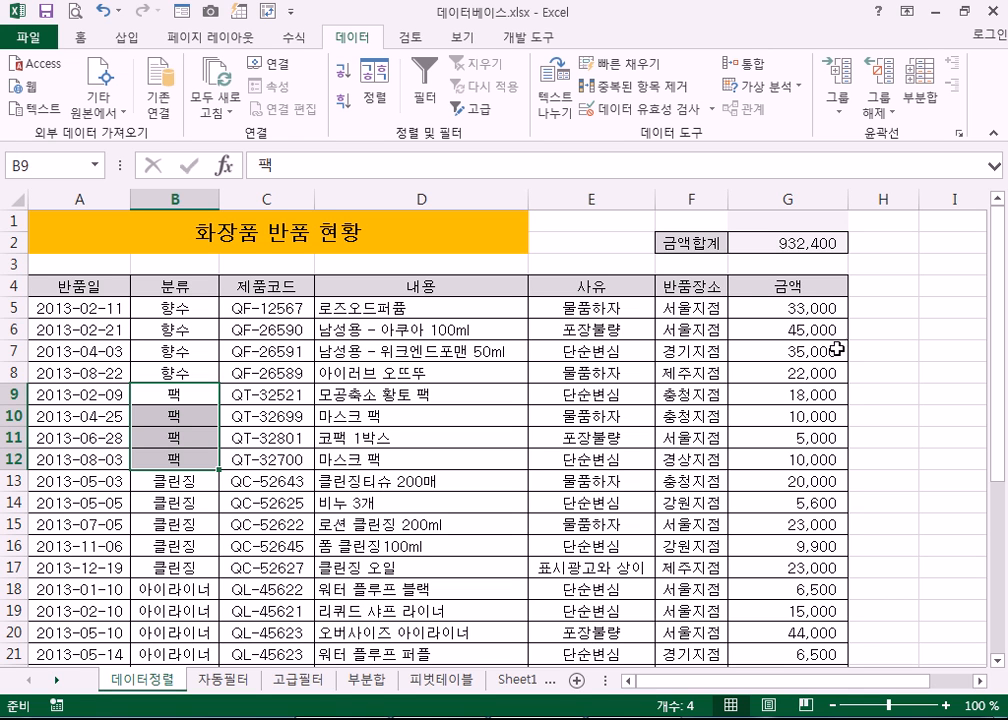
left_click(200, 331)
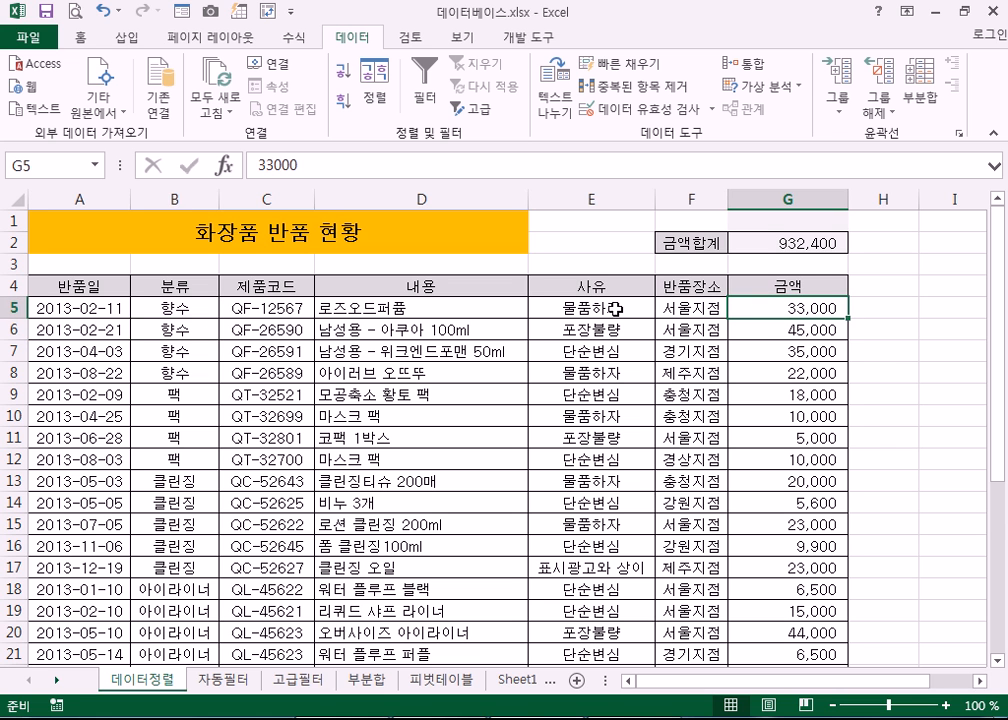
- Sort the returns table by 분류 in 오름차순 order through the 정렬 dialog
left_click(195, 310)
left_click(388, 95)
left_click(738, 285)
left_click(740, 300)
left_click(771, 418)
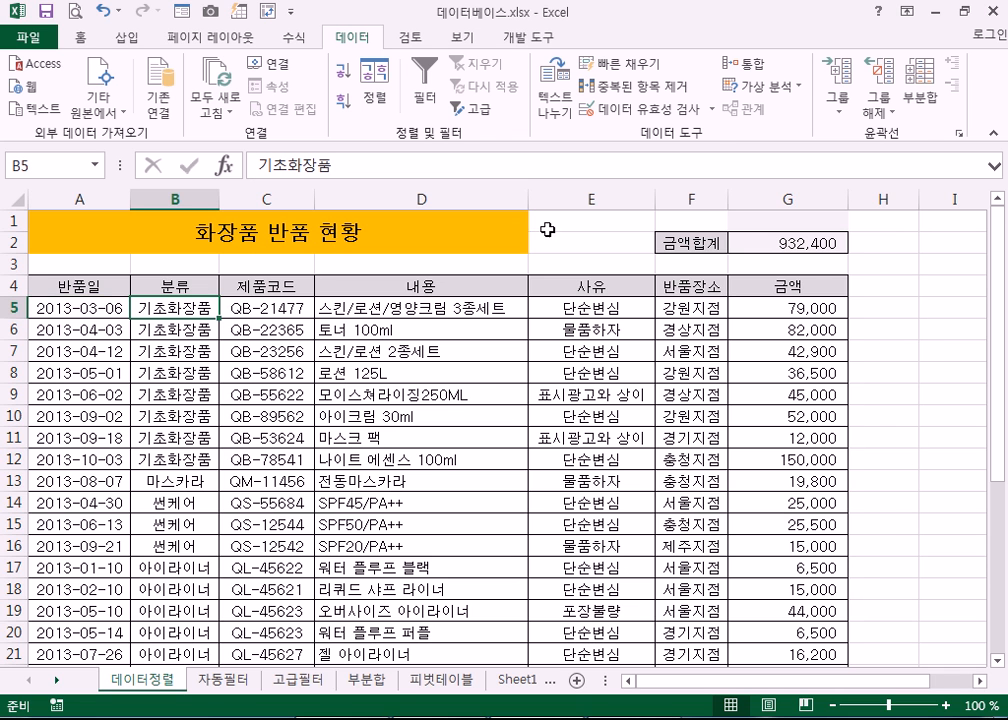
- Change the 분류 sort in the 정렬 dialog to 내림차순 and apply it
left_click(373, 92)
left_click(727, 284)
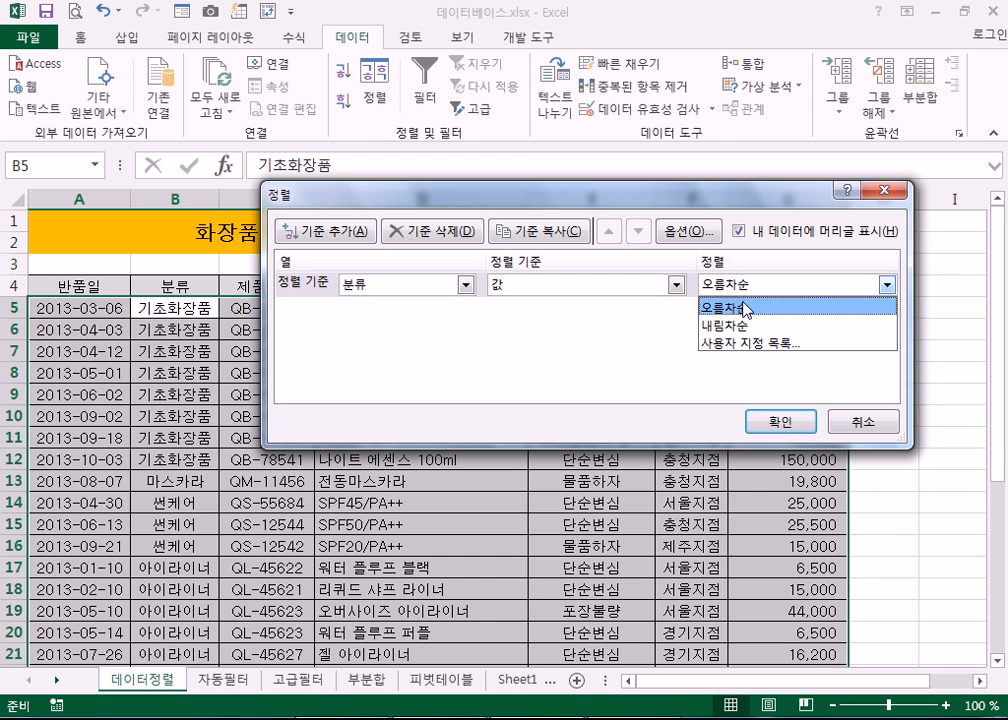
left_click(752, 324)
left_click(777, 421)
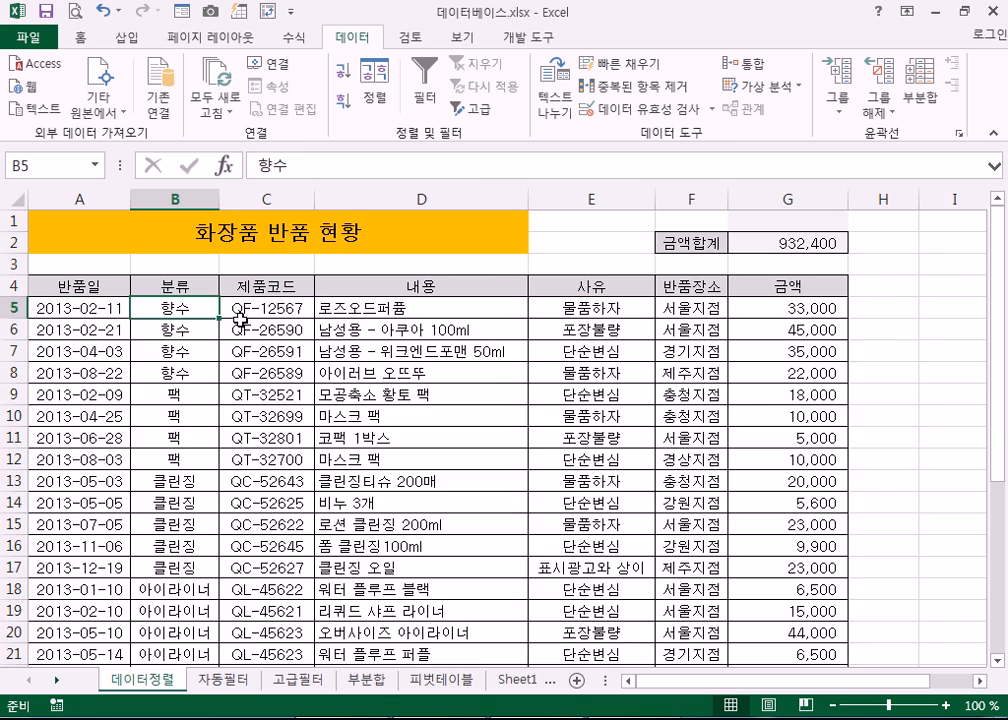
- Alternate the 분류 quick sort between descending and ascending, ending in ascending order, and highlight the 기초화장품 records in rows 5 to 12
left_click(345, 102)
left_click(347, 103)
left_click(343, 71)
left_click(340, 101)
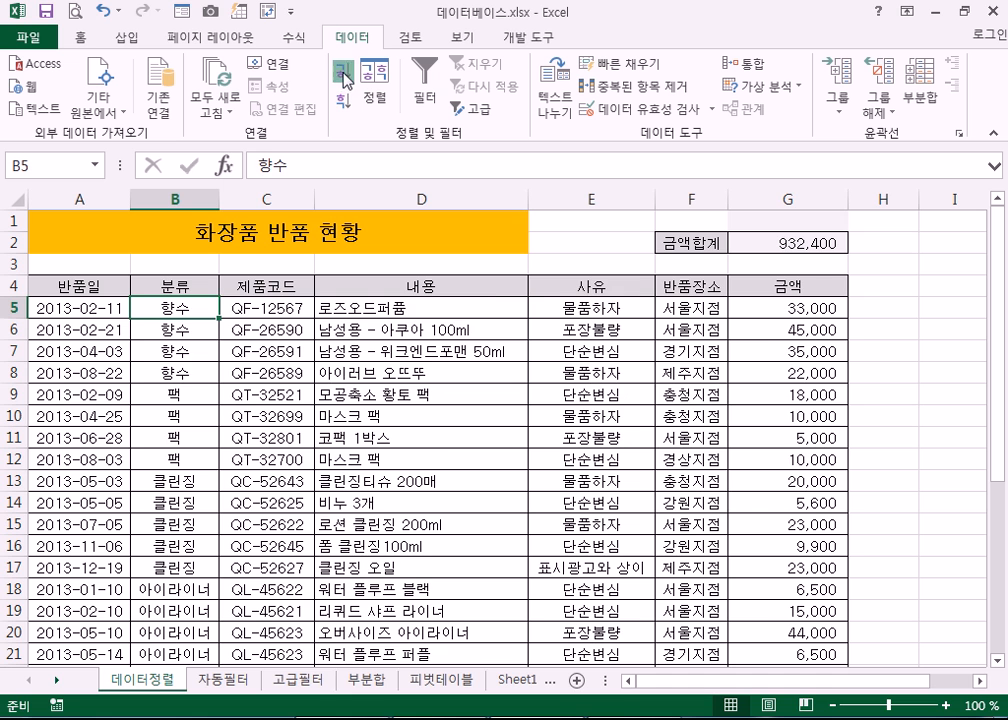
left_click(343, 71)
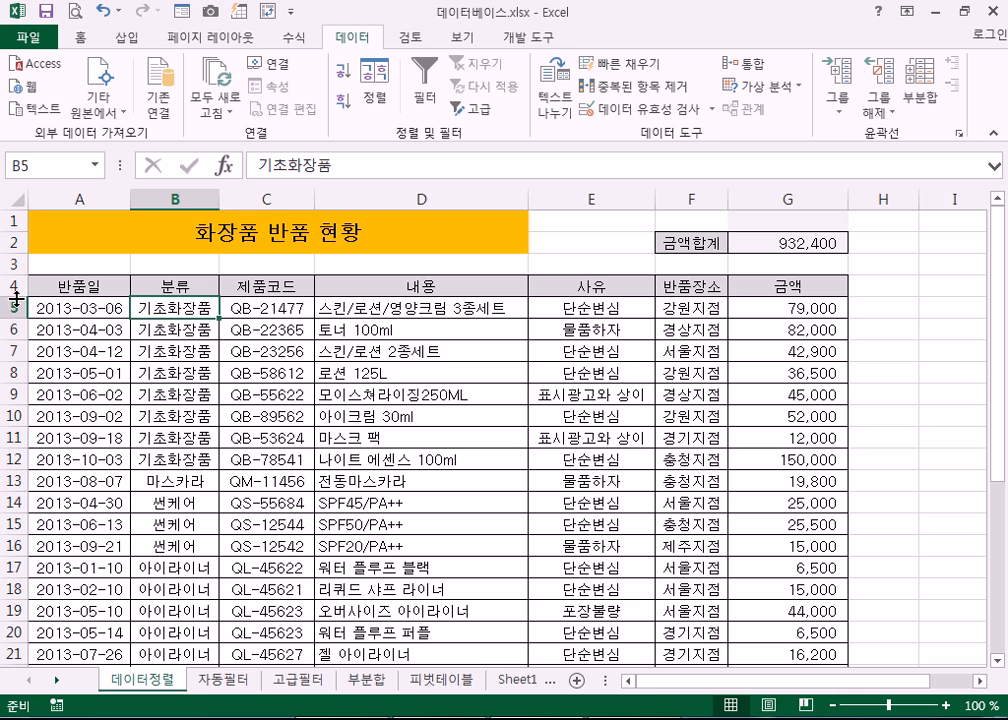
left_click_drag(14, 308, 3, 460)
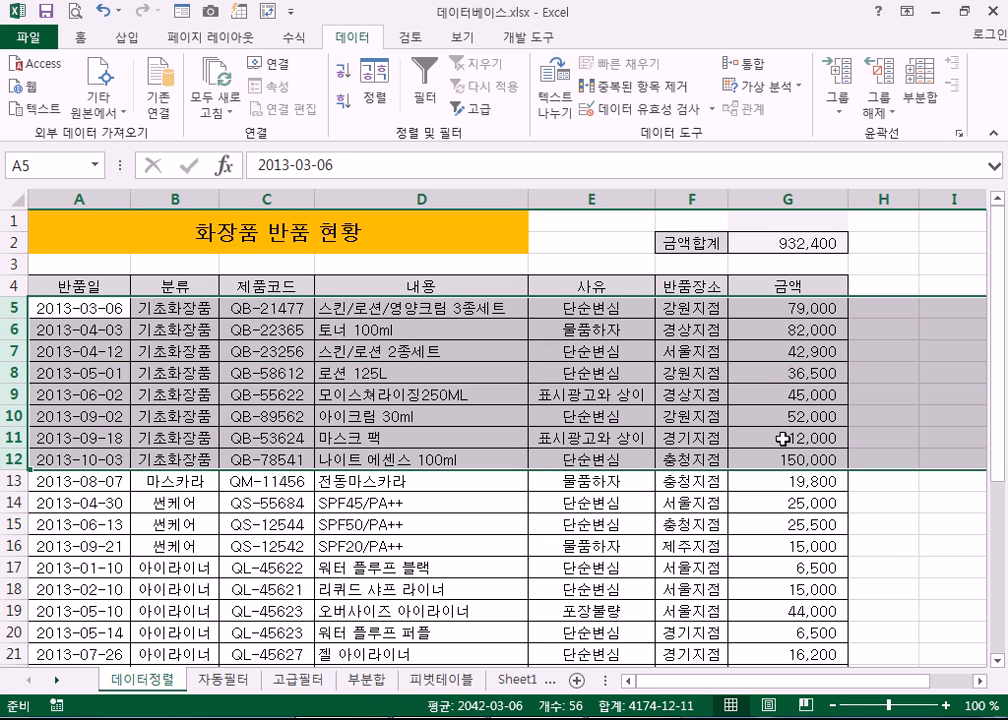
- Apply a two-level sort to the returns table: 분류 in 오름차순 order, then 금액 in 내림차순 order
left_click(190, 330)
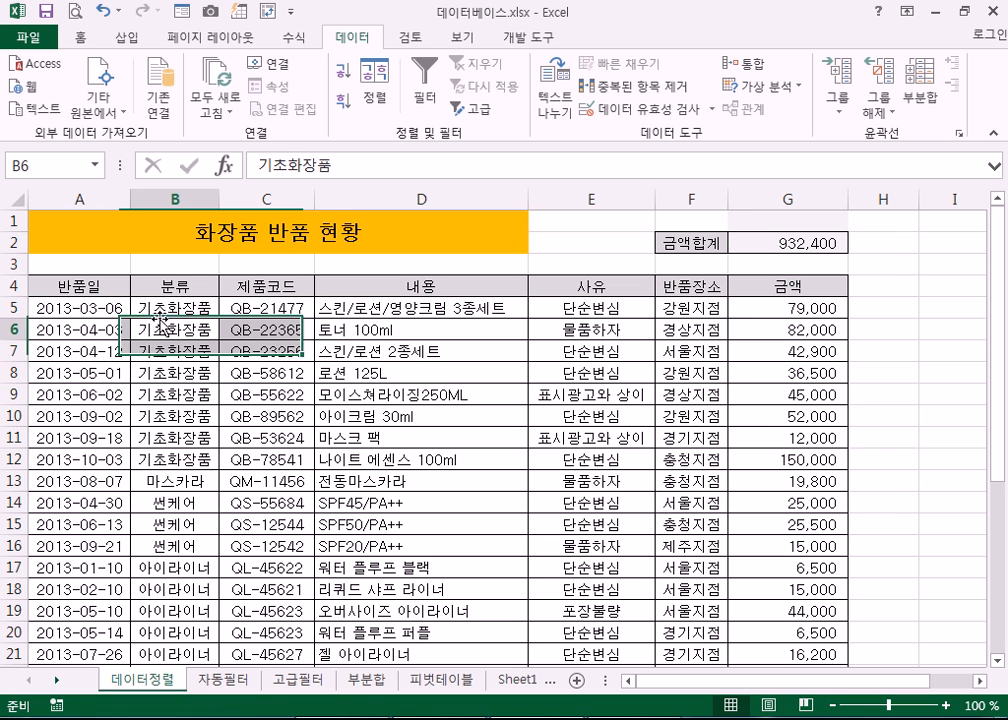
left_click(377, 90)
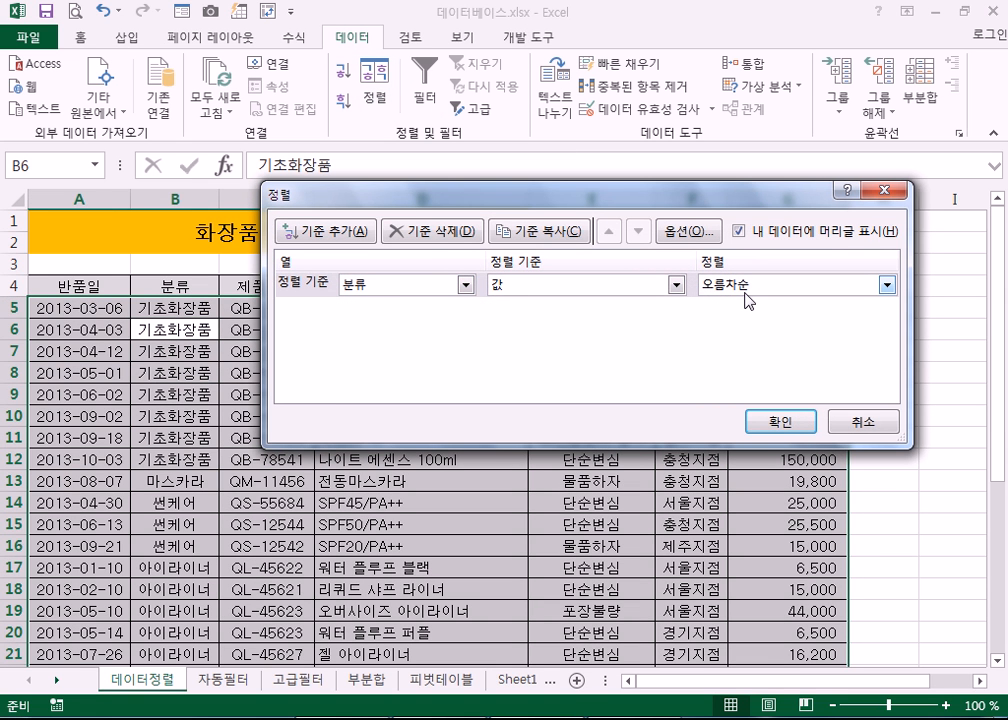
left_click(327, 238)
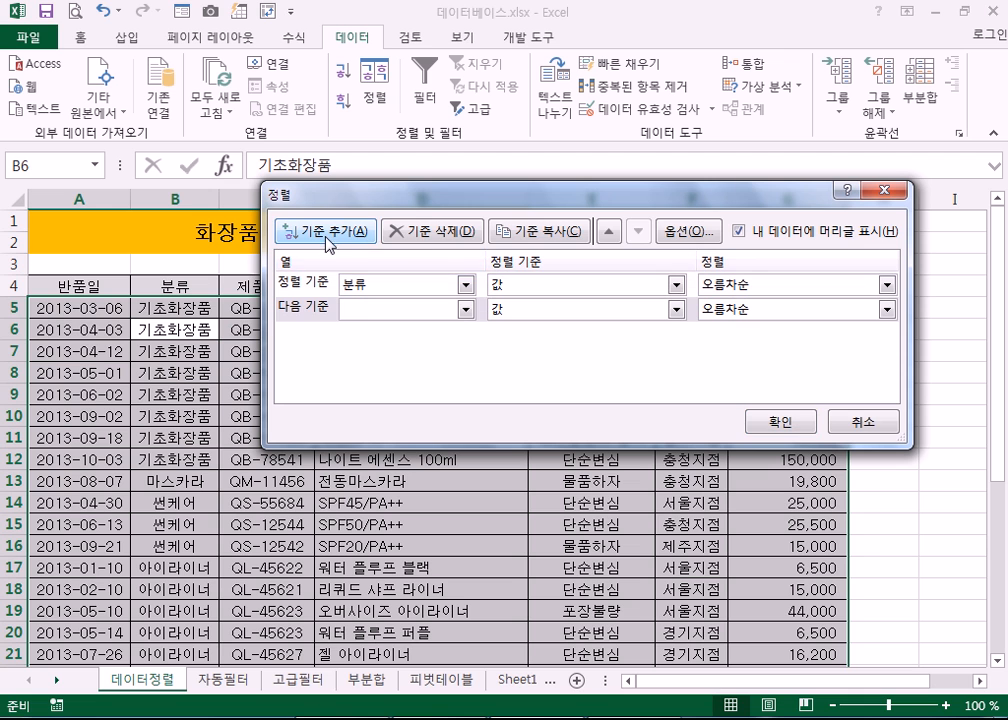
left_click(365, 311)
left_click(365, 437)
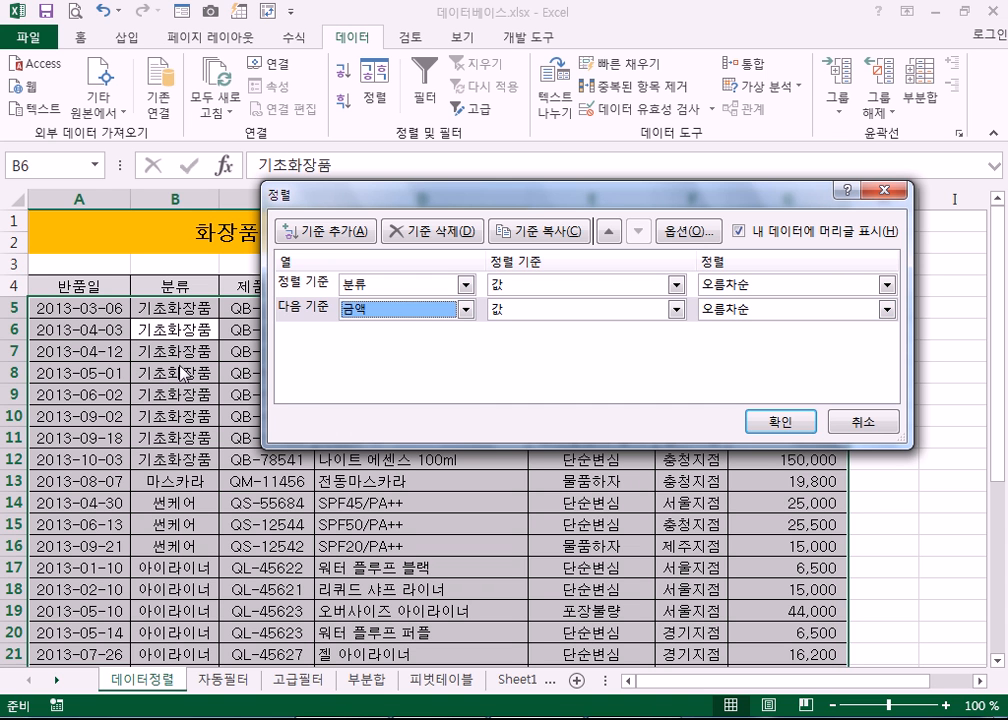
left_click_drag(457, 198, 381, 79)
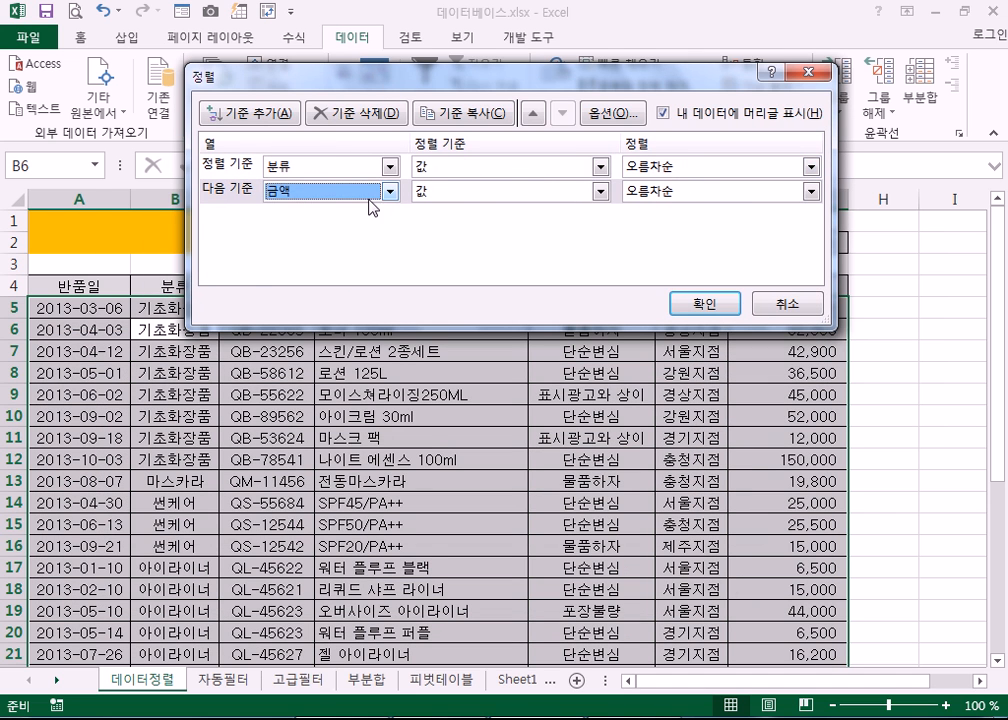
left_click_drag(501, 84, 378, 68)
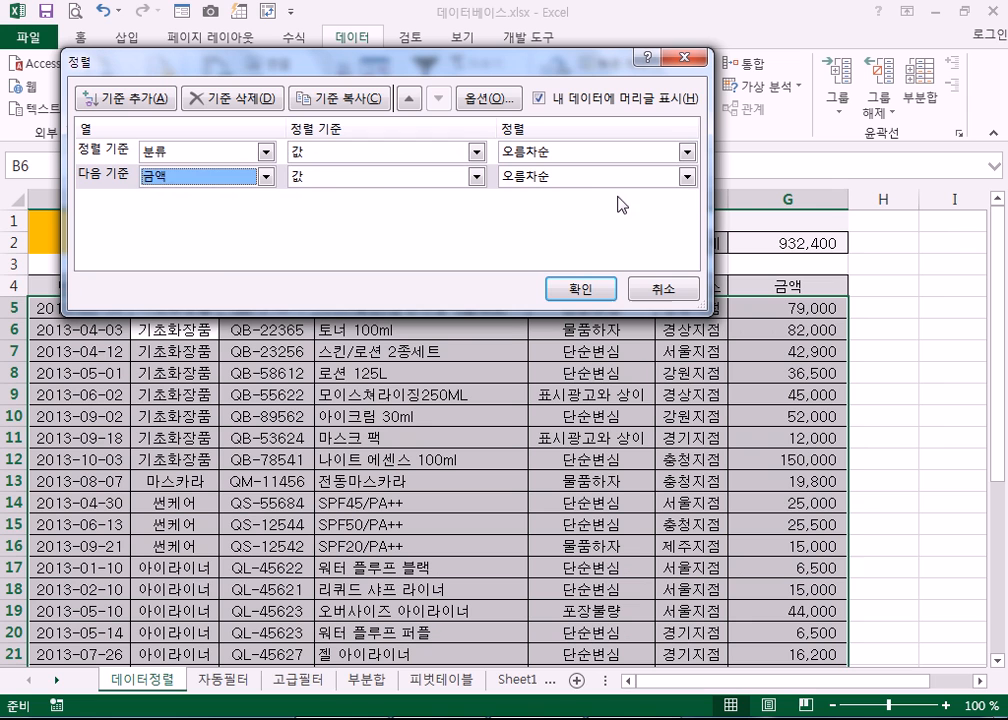
left_click(594, 178)
left_click(556, 218)
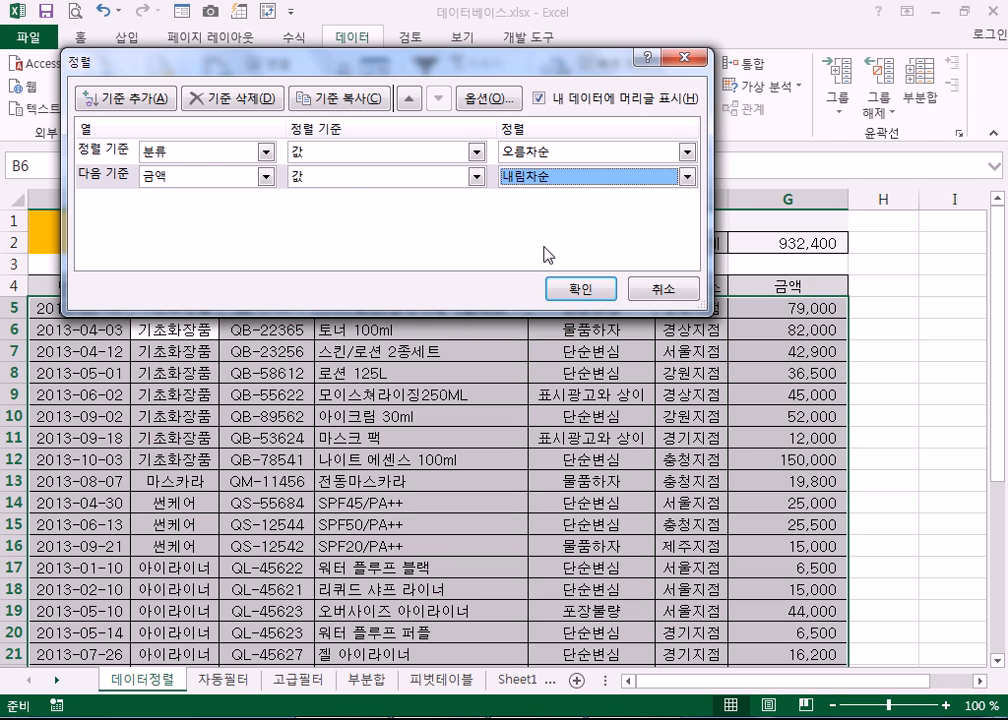
left_click(595, 292)
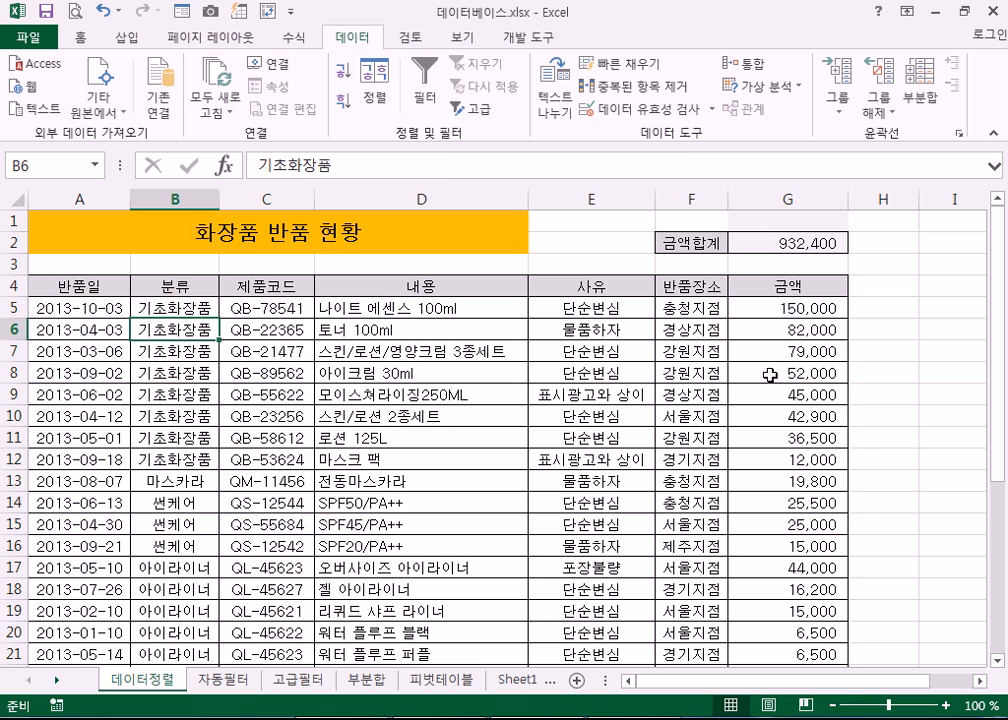
- Highlight the 기초화장품 rows 5 to 12 and the 썬케어 rows 14 to 16 to check the 금액 order within each category
left_click_drag(14, 307, 5, 466)
scroll(200, 460, "down", 1)
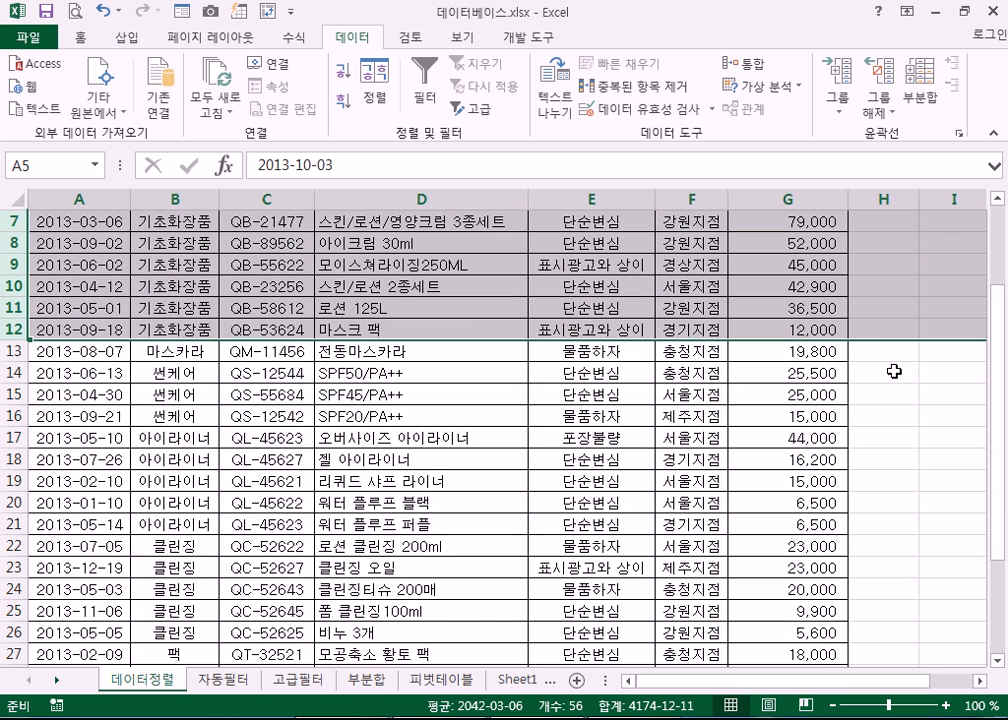
left_click_drag(5, 372, 10, 416)
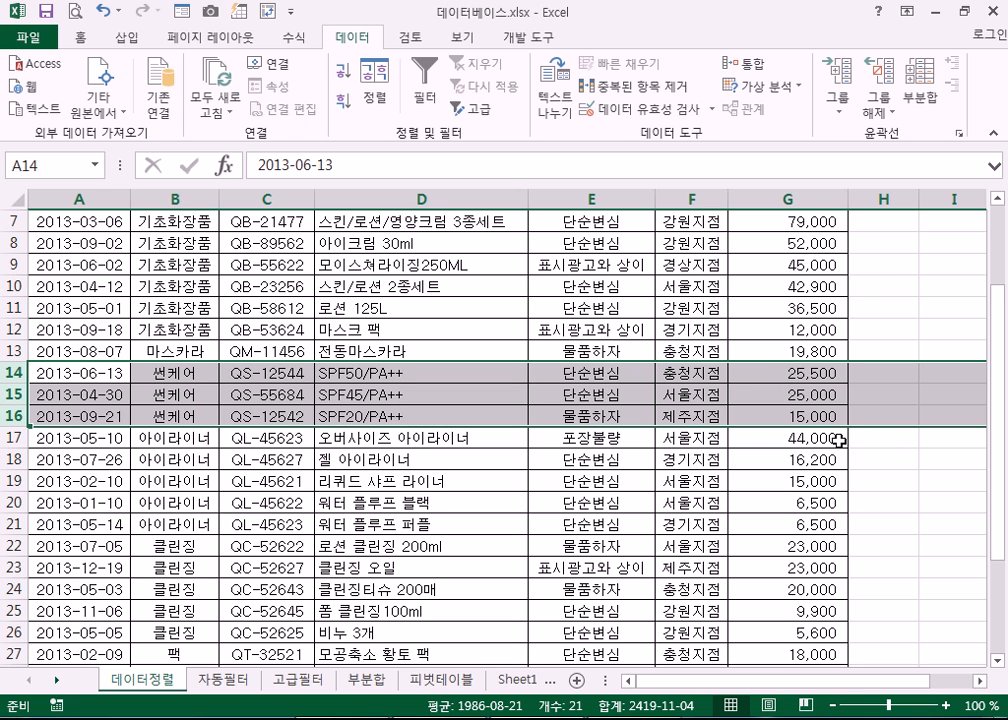
left_click(170, 264)
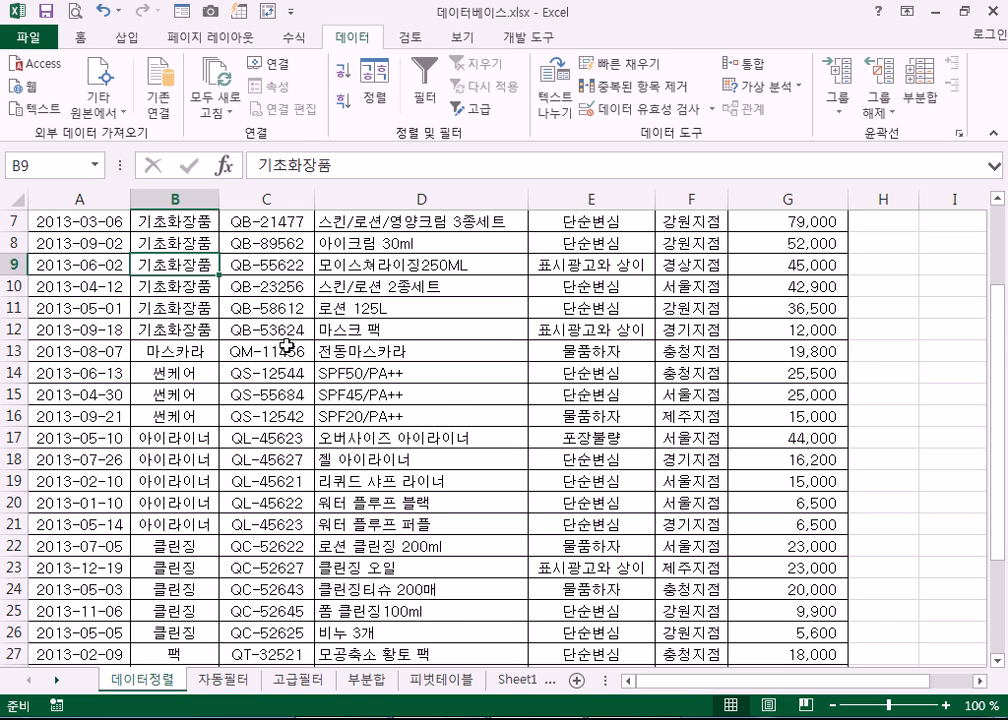
scroll(287, 345, "up", 2)
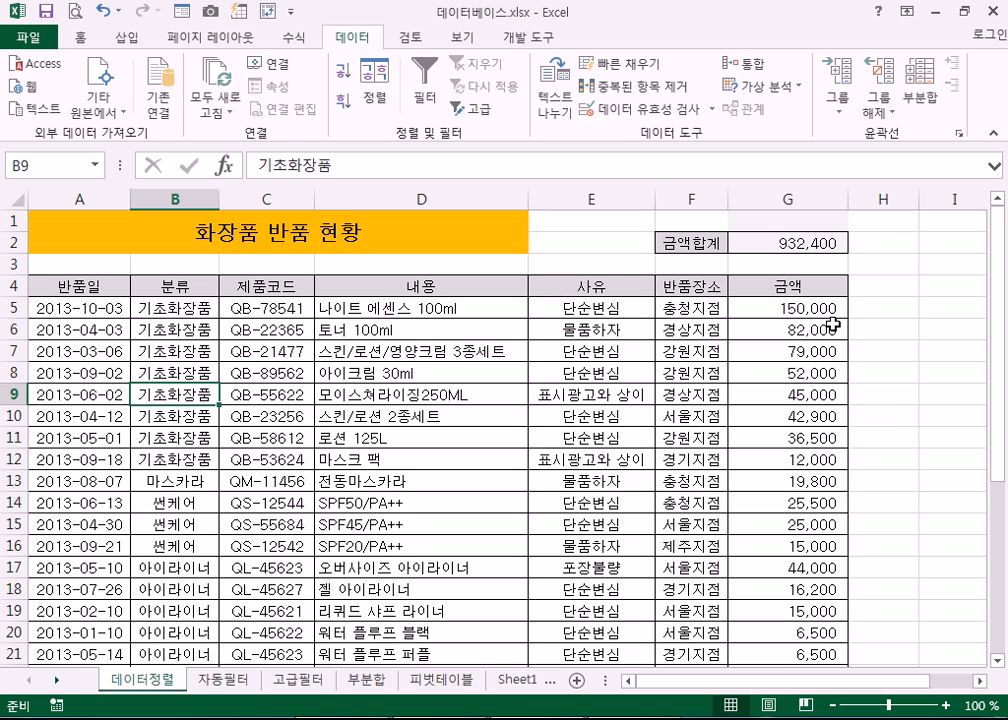
- Sort the returns table on two levels: 반품장소 in 오름차순 order, then 금액 in 오름차순 order
left_click(690, 311)
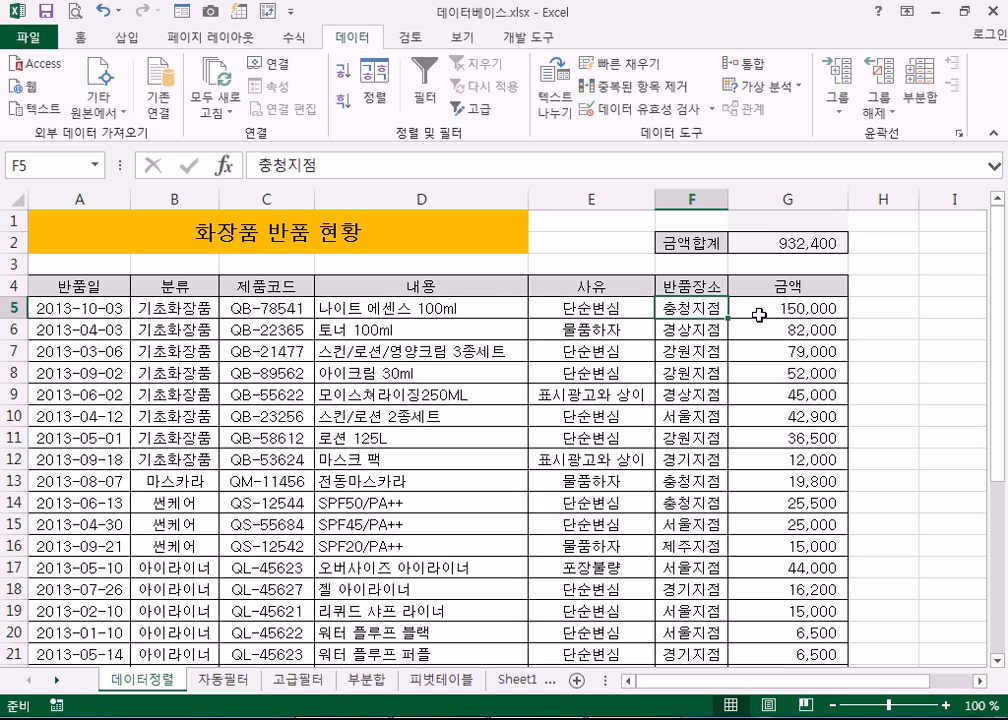
left_click(372, 80)
left_click_drag(412, 70, 391, 19)
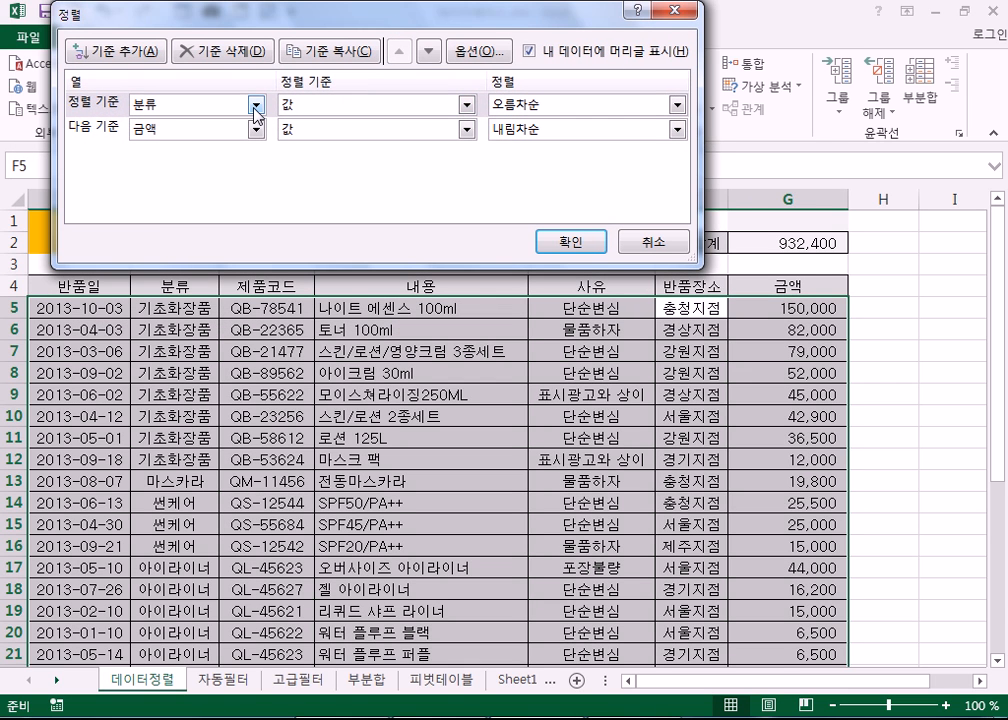
left_click(257, 104)
left_click(187, 225)
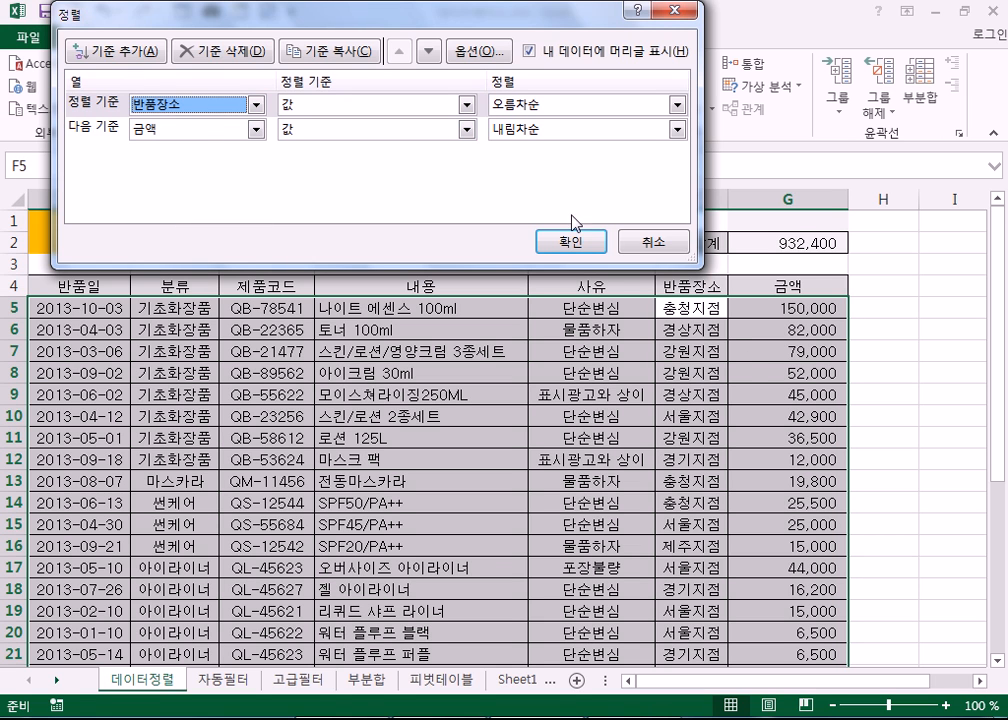
left_click(557, 132)
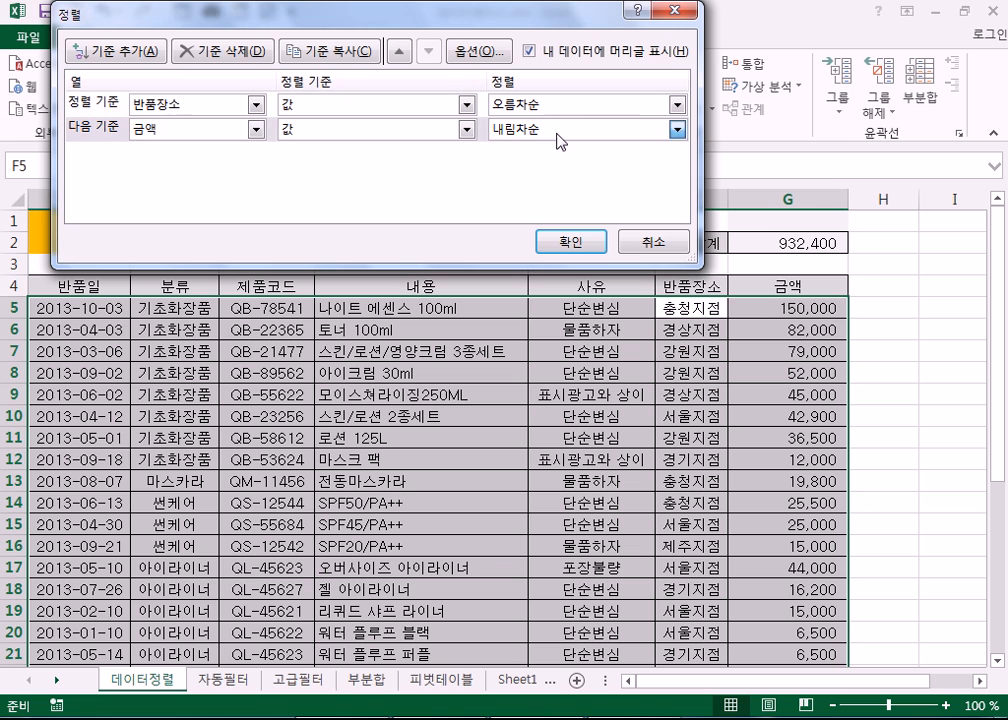
left_click(547, 154)
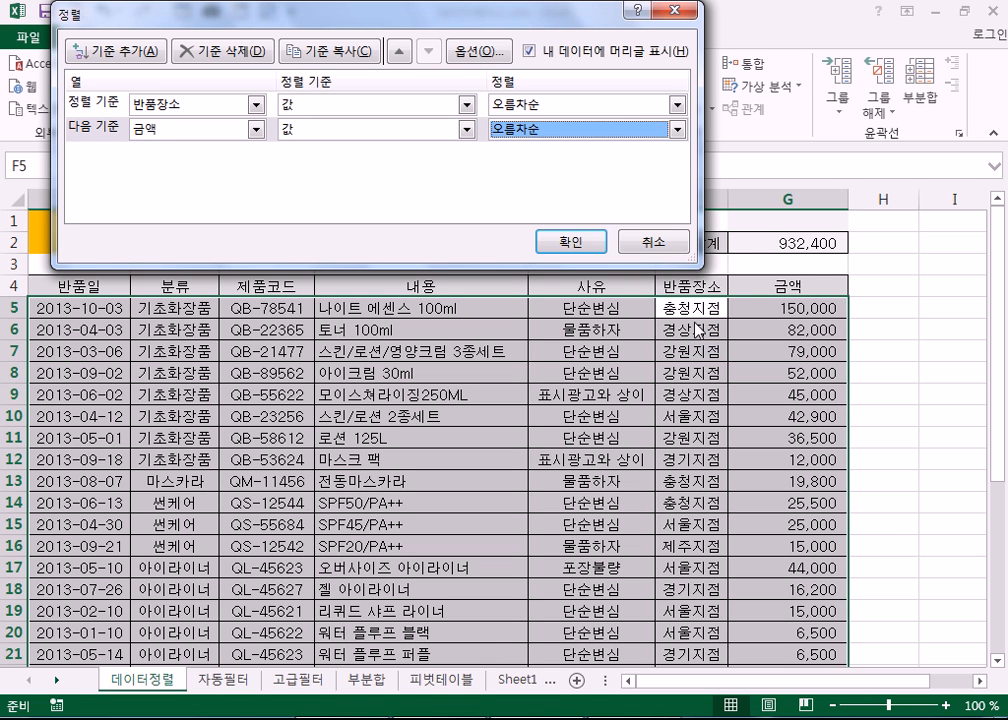
left_click(565, 240)
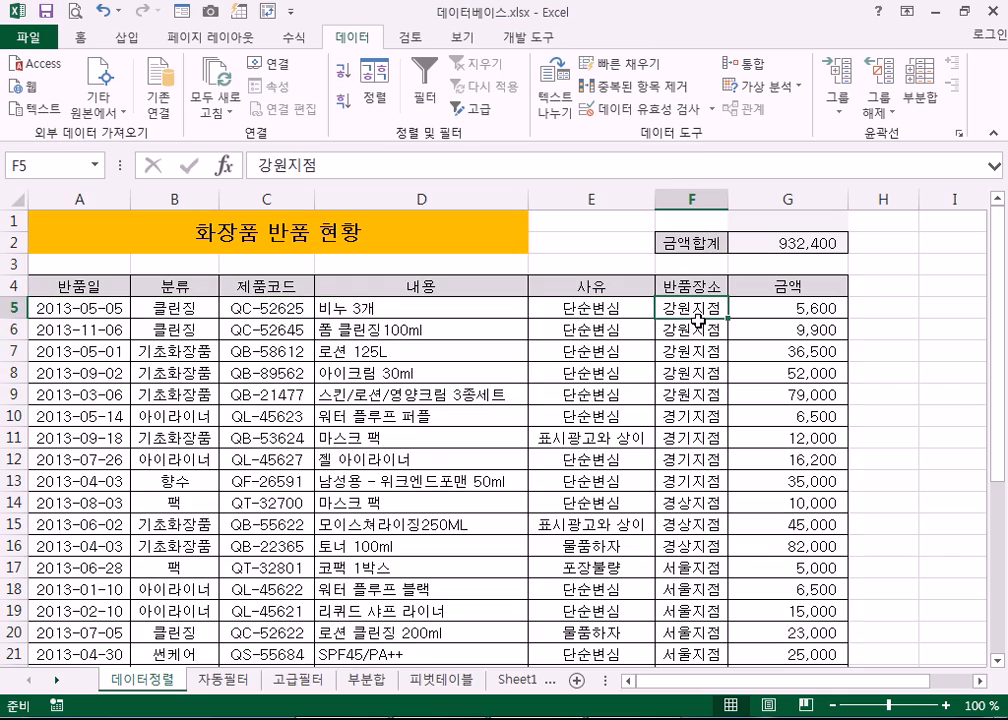
- Review the sorted records by 반품장소 and highlight the 강원지점 amounts in G5:G9 to check their 금액 order
scroll(710, 330, "down", 4)
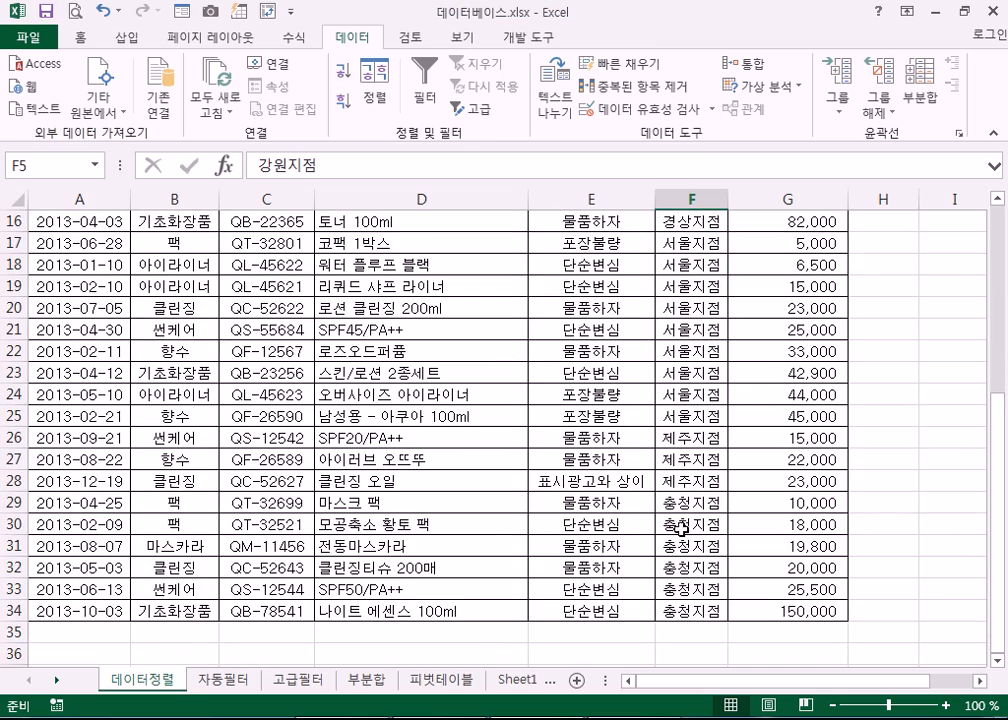
scroll(650, 400, "up", 4)
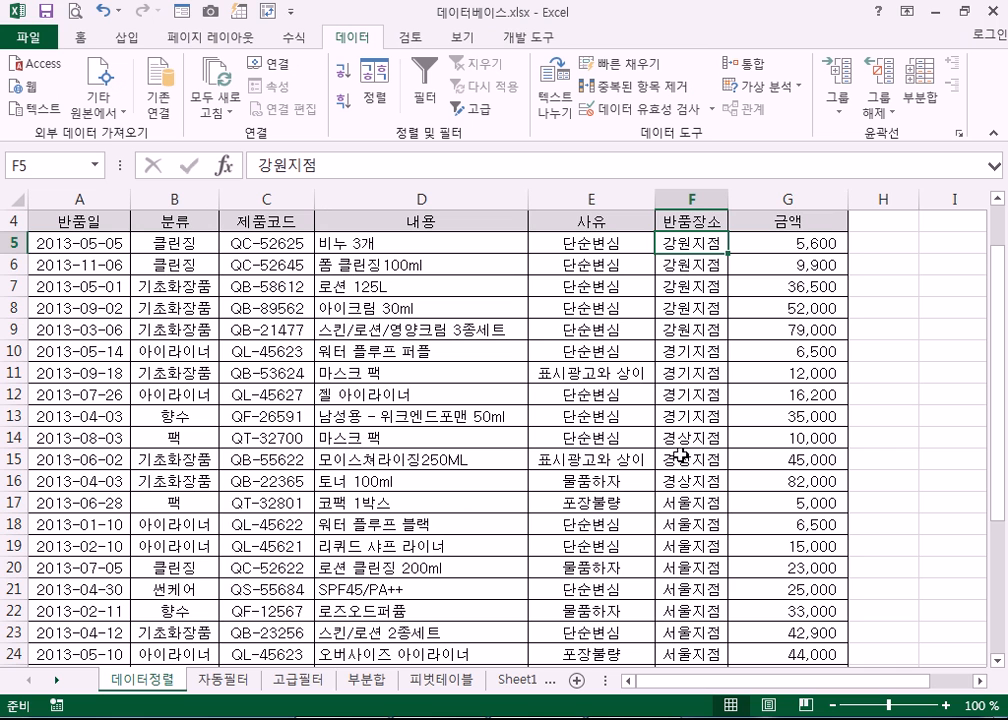
scroll(700, 420, "up", 1)
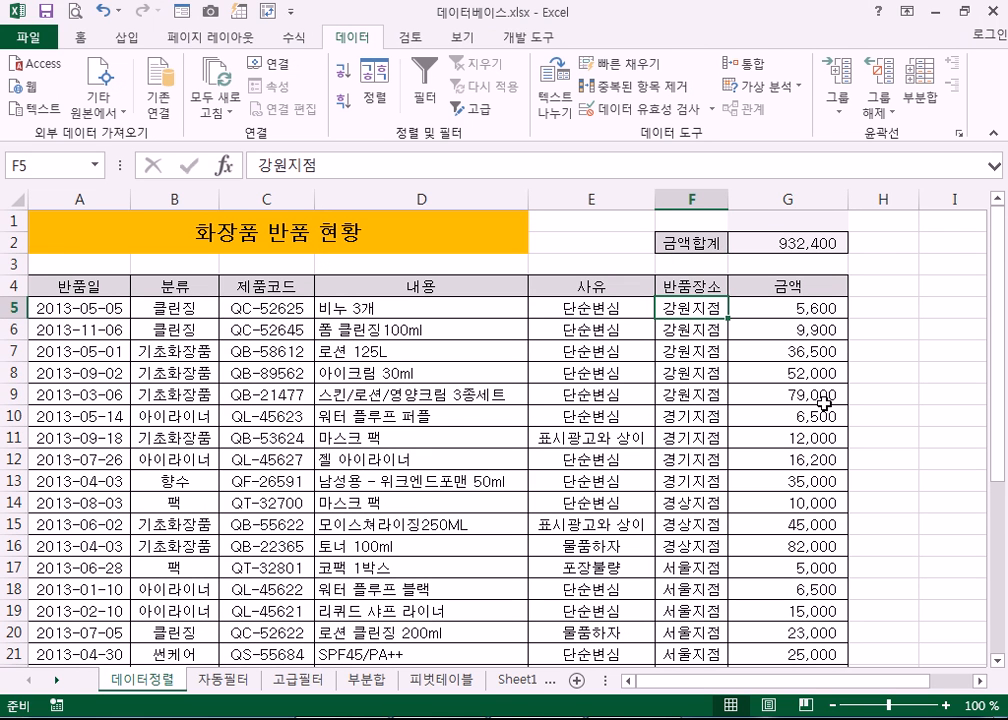
left_click_drag(812, 307, 800, 393)
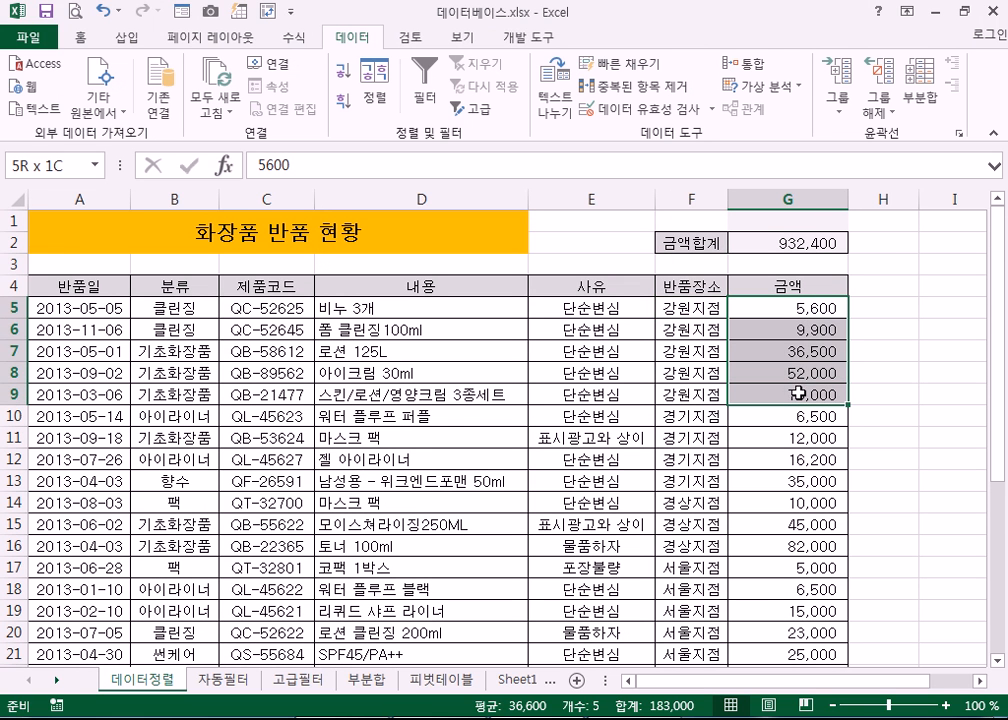
left_click_drag(755, 308, 660, 296)
left_click(661, 300)
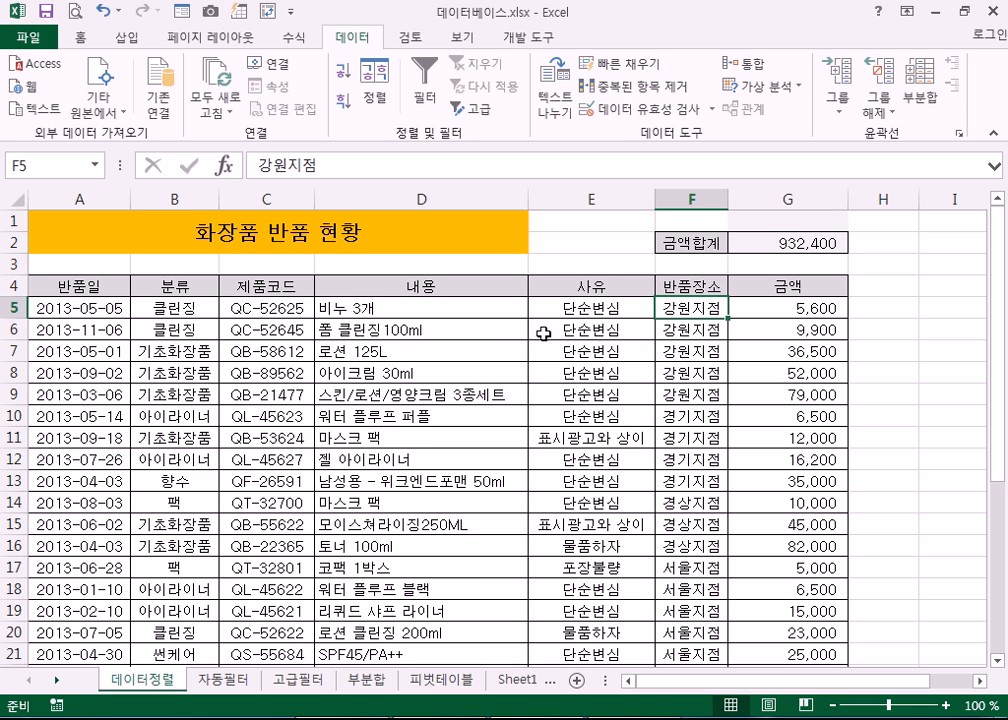
- Change the sort levels in the 정렬 dialog to 사유 first and 분류 second, both in 오름차순 order
left_click(580, 311)
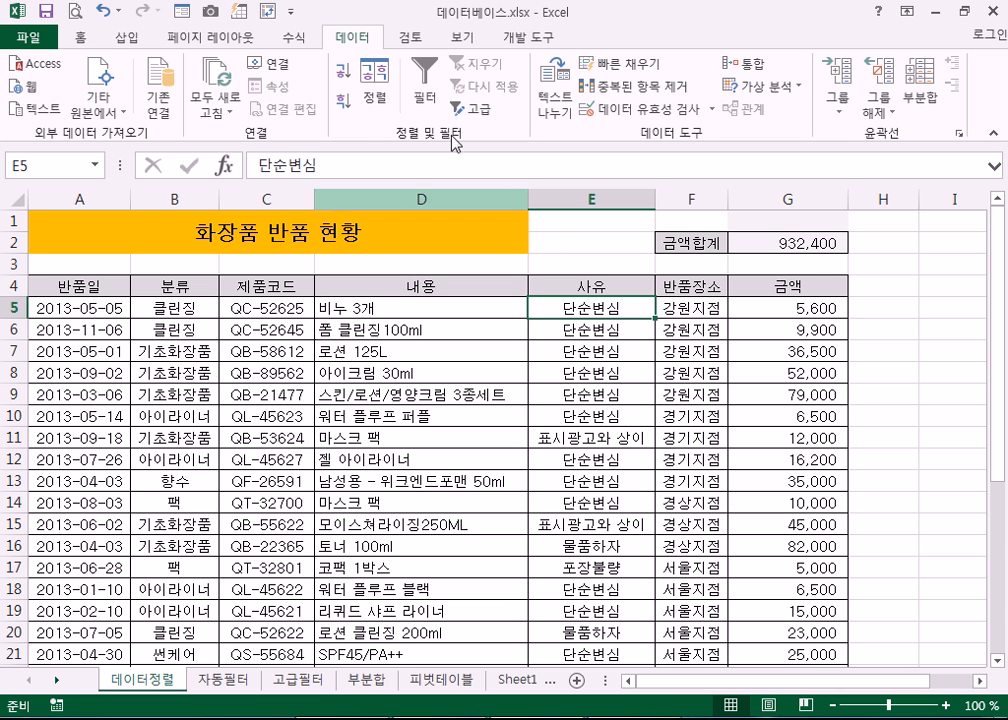
left_click(372, 103)
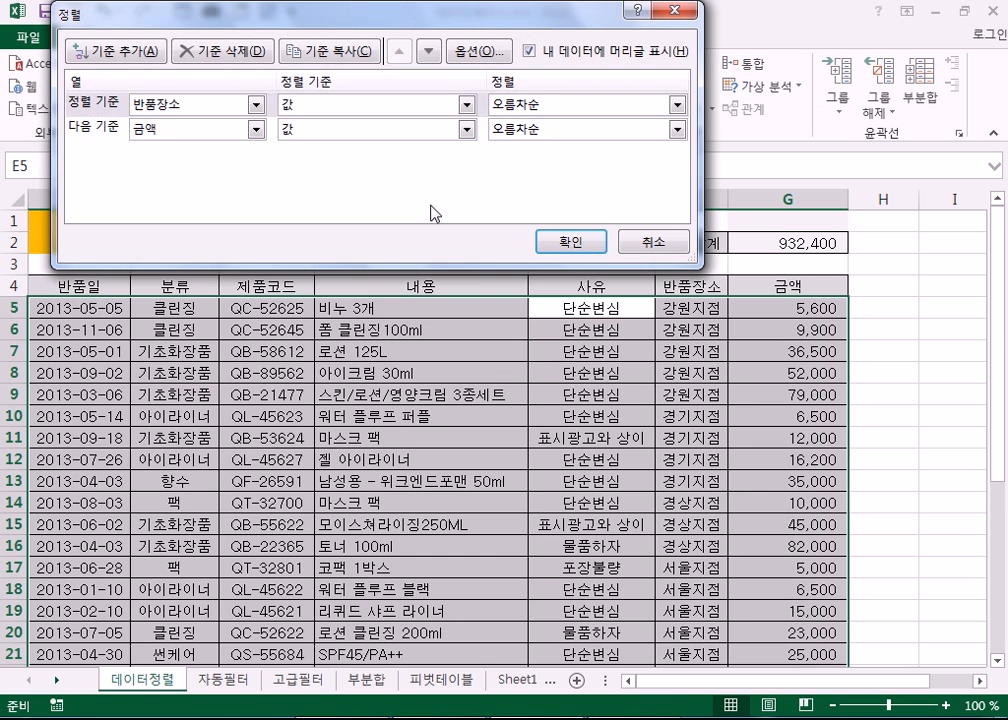
left_click(255, 104)
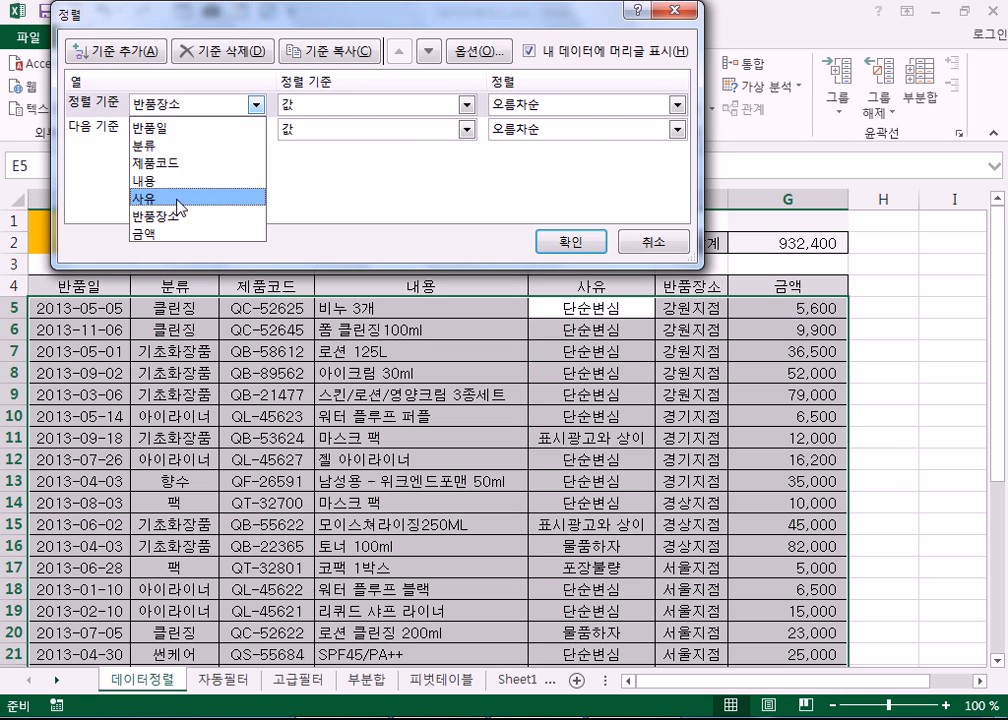
left_click(172, 198)
left_click(256, 129)
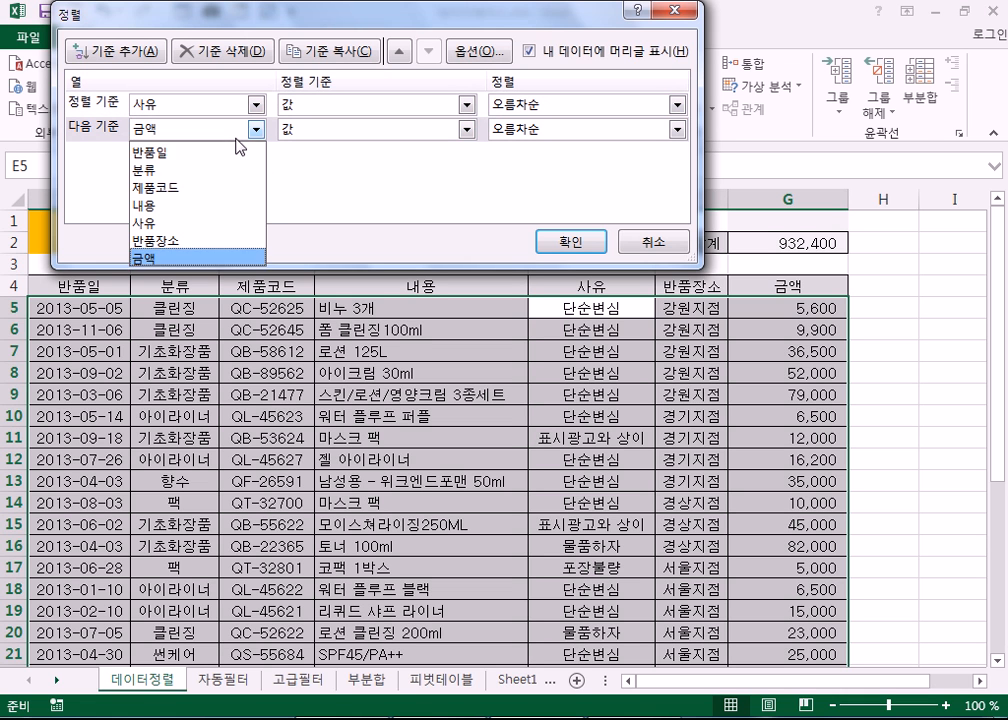
left_click(190, 168)
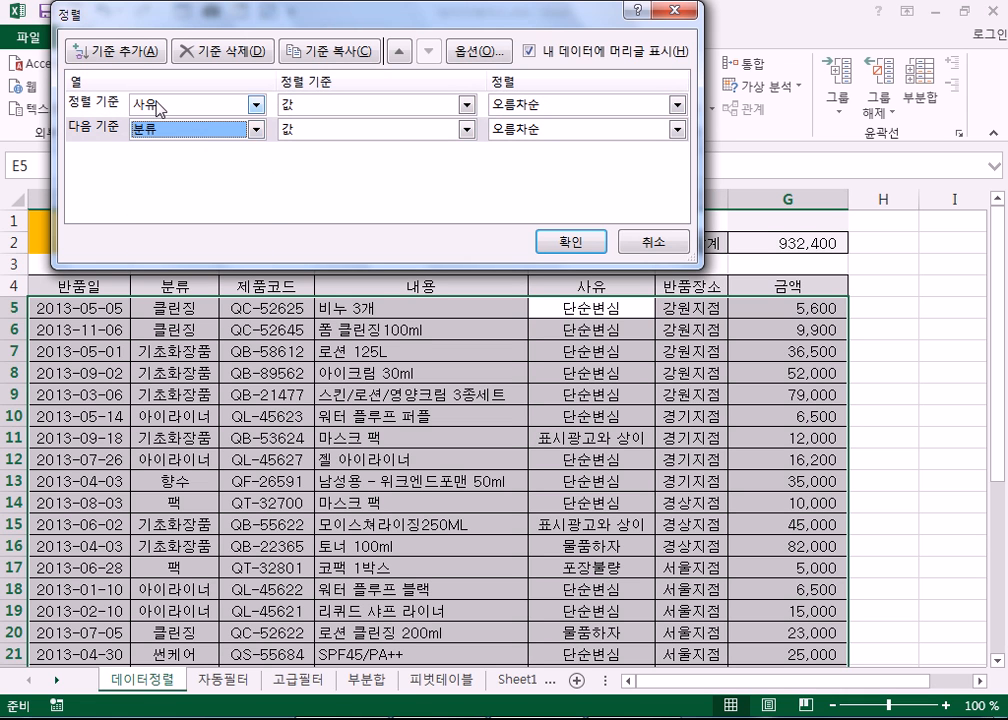
- Demonstrate adding a blank third sort level and deleting it, doing so twice
left_click(108, 47)
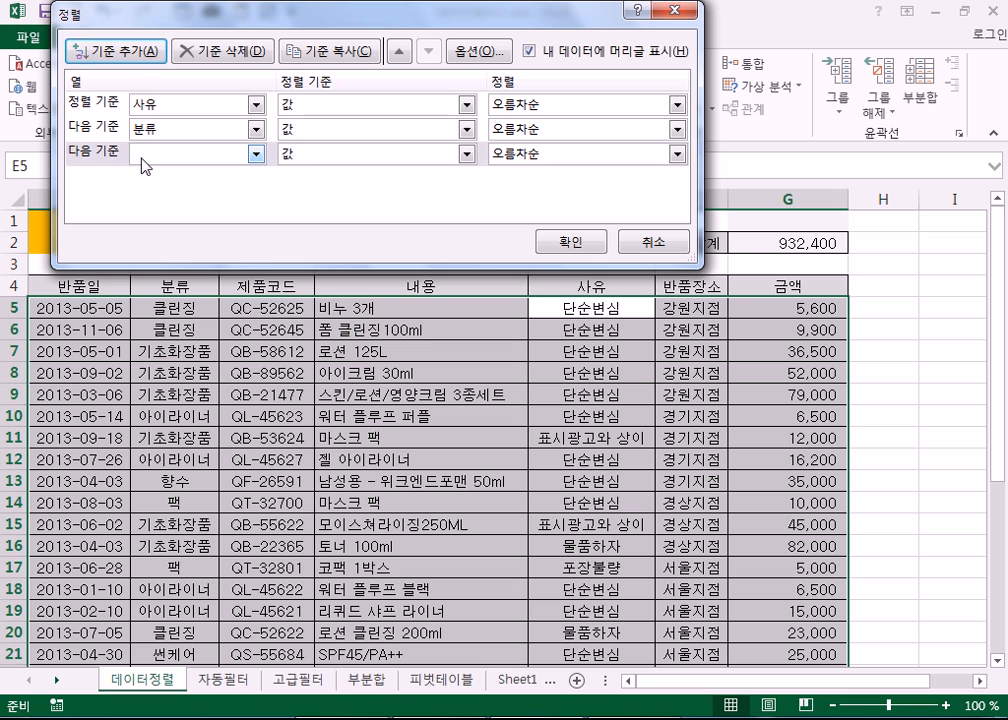
left_click(113, 156)
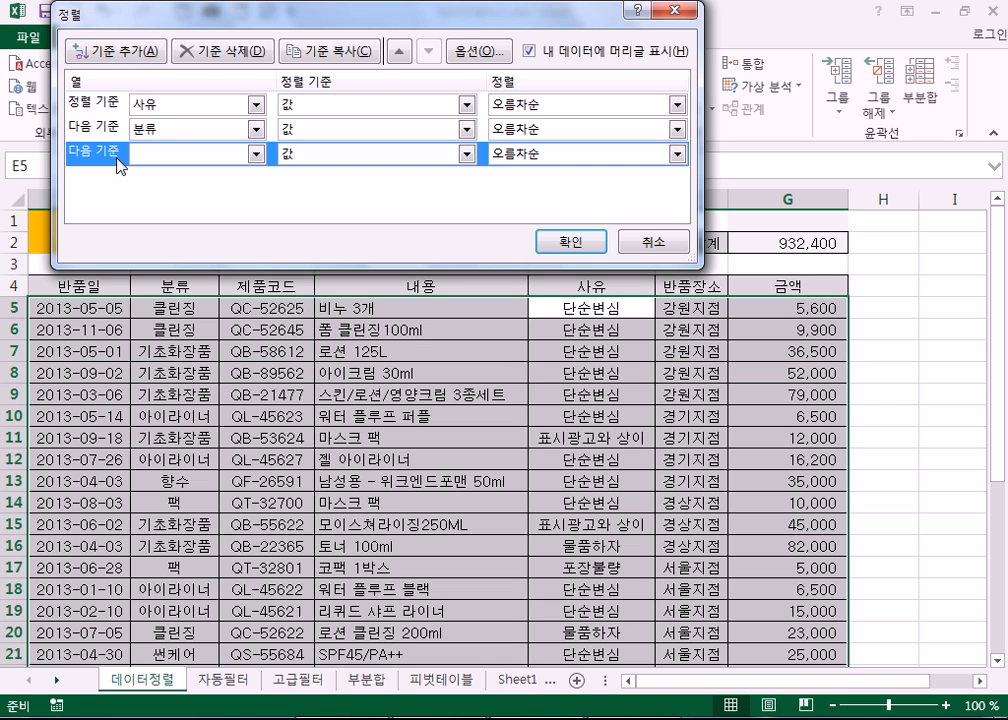
left_click(210, 52)
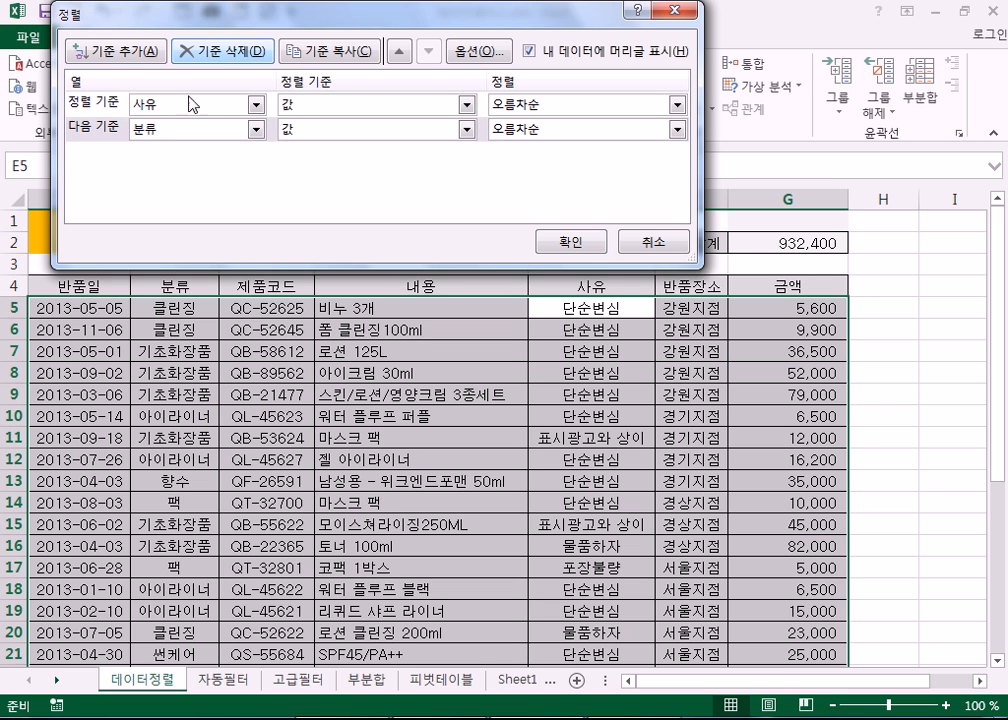
left_click(140, 58)
left_click(113, 160)
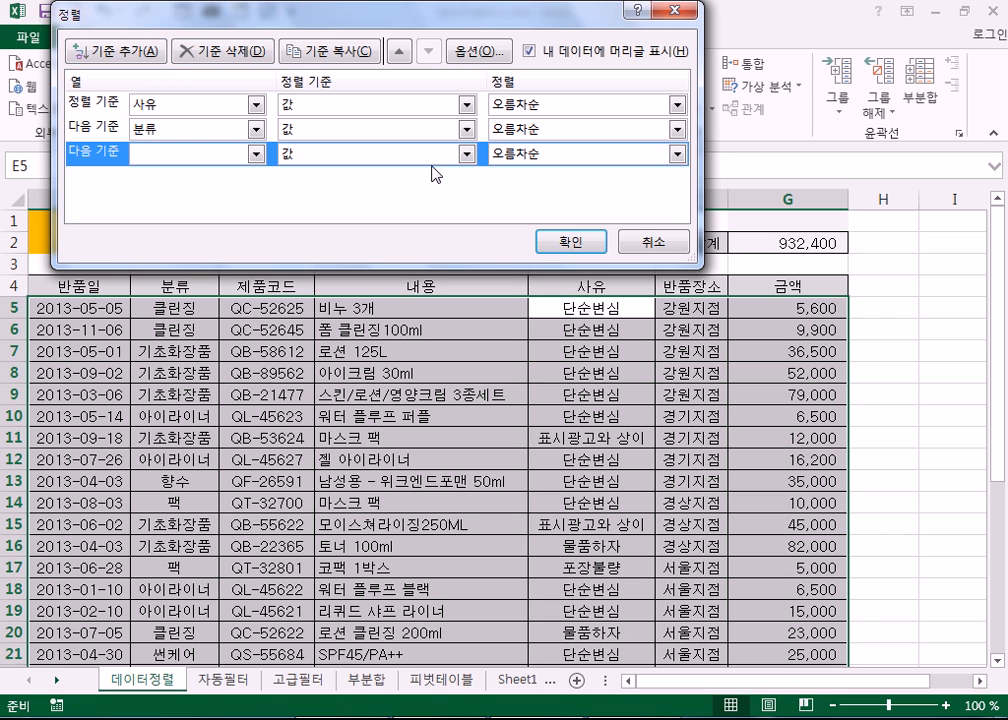
left_click(80, 128)
left_click(103, 157)
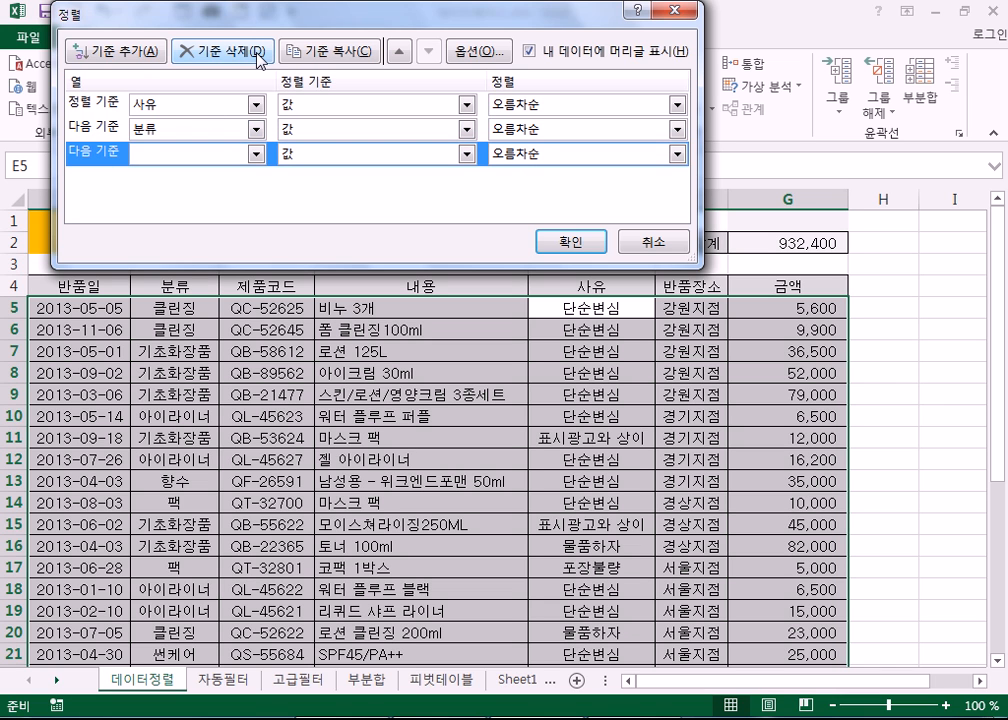
left_click(218, 51)
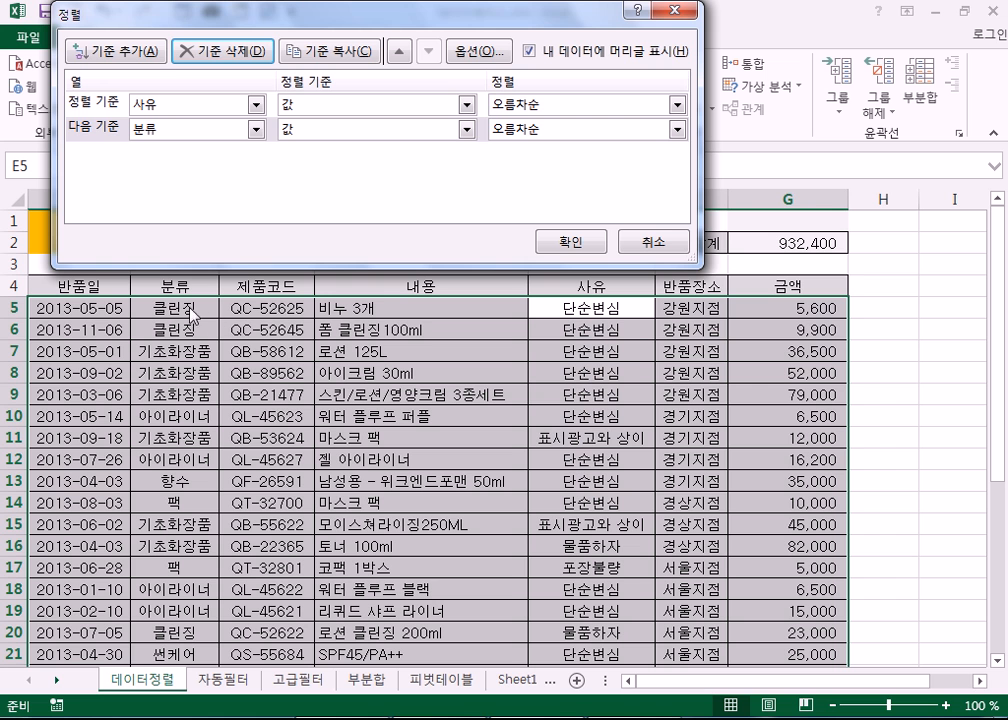
- Apply the 사유 and 분류 sort and highlight the 단순변심 records in B5:E20 and the 물품하자 records in B21:E28
left_click(563, 245)
left_click_drag(603, 306, 172, 630)
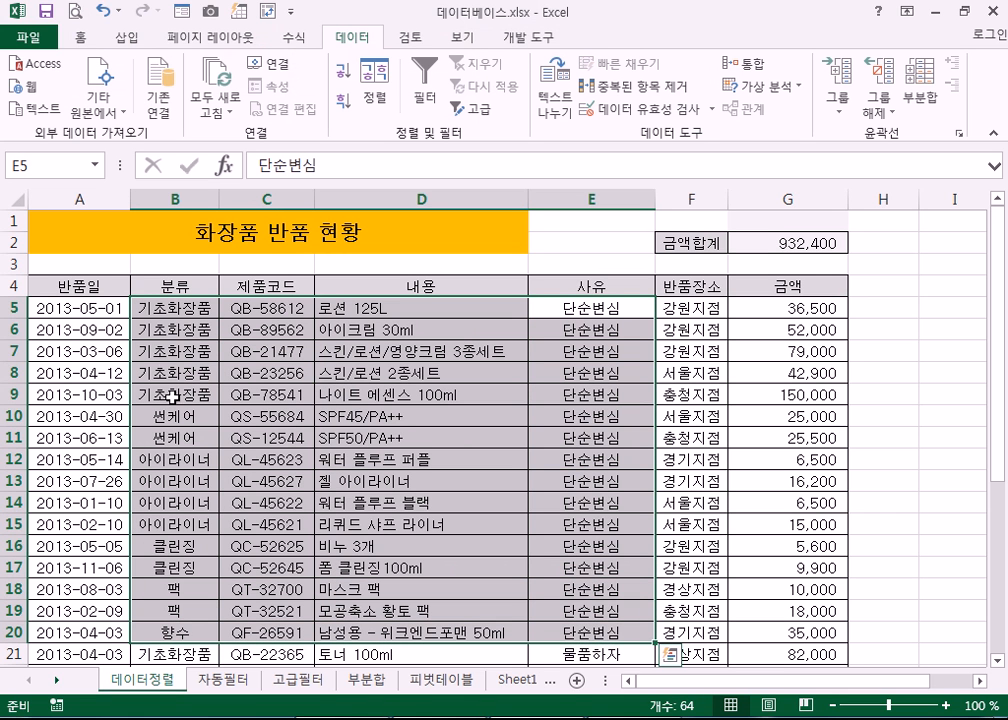
scroll(222, 516, "down", 1)
scroll(620, 510, "down", 3)
left_click_drag(595, 329, 180, 478)
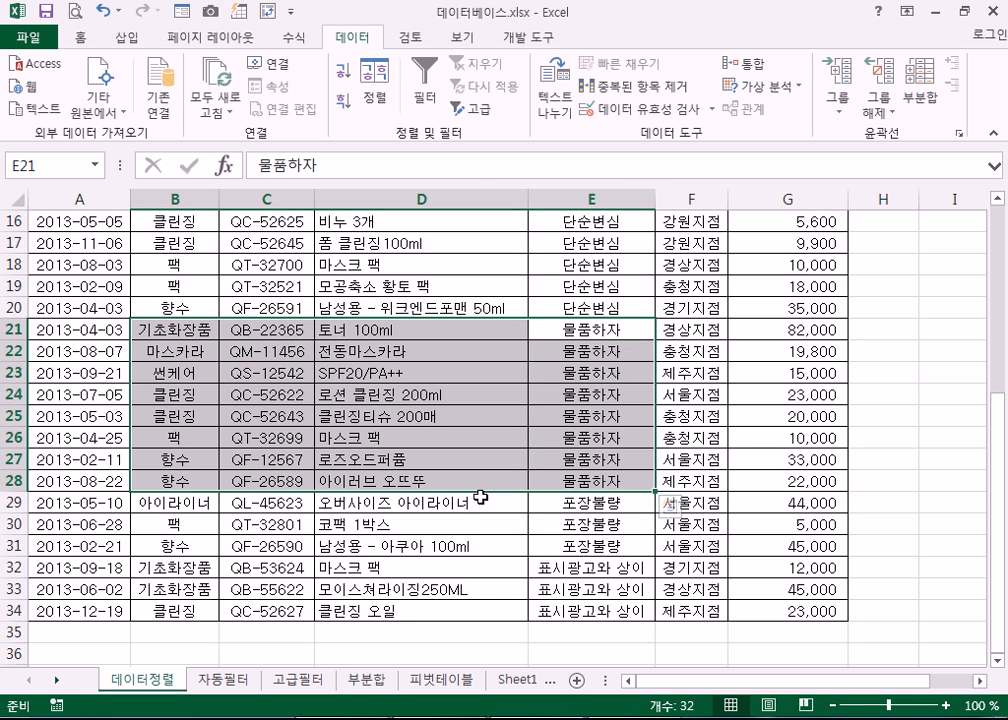
scroll(481, 497, "up", 5)
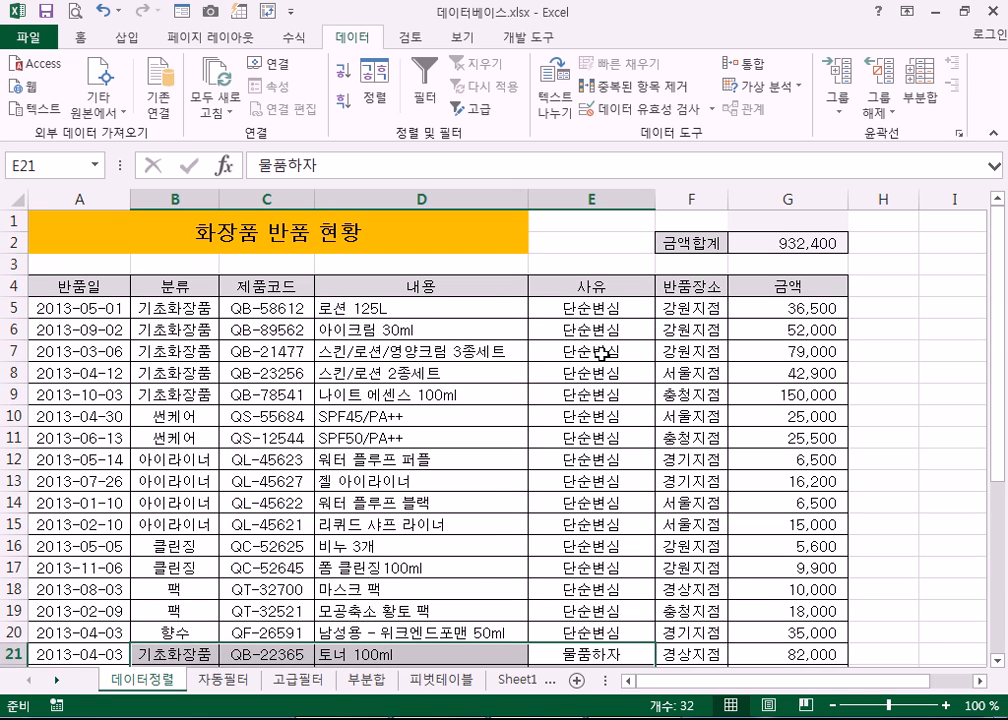
- Jump from cell E5 to the worksheet's last row to inspect the row limit, and return to cell A1
left_click(578, 310)
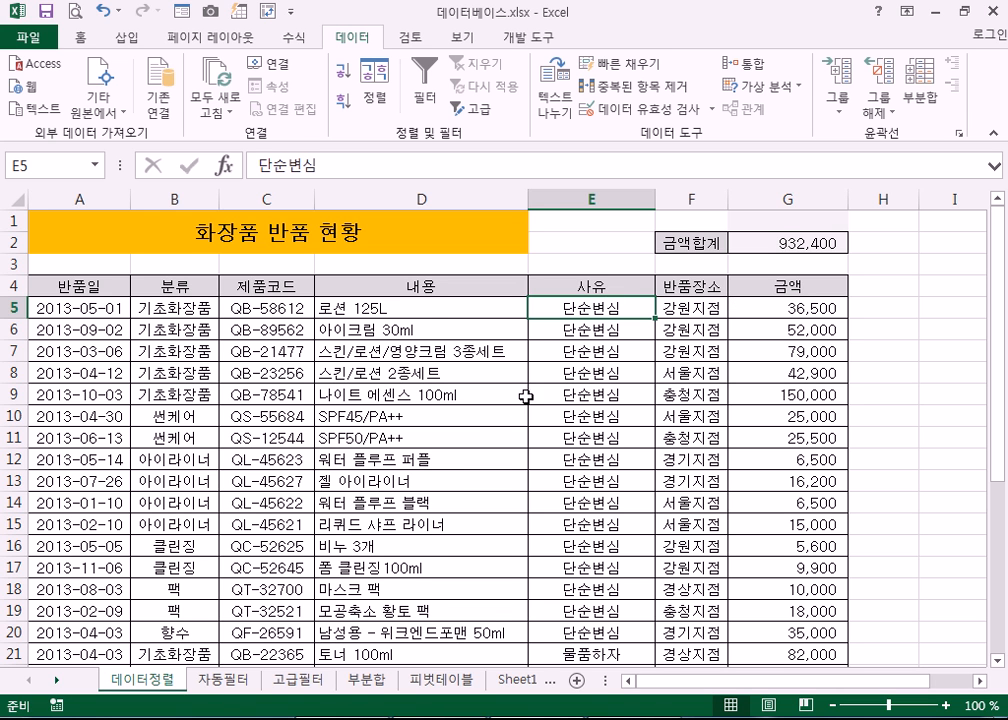
scroll(484, 420, "down", 10)
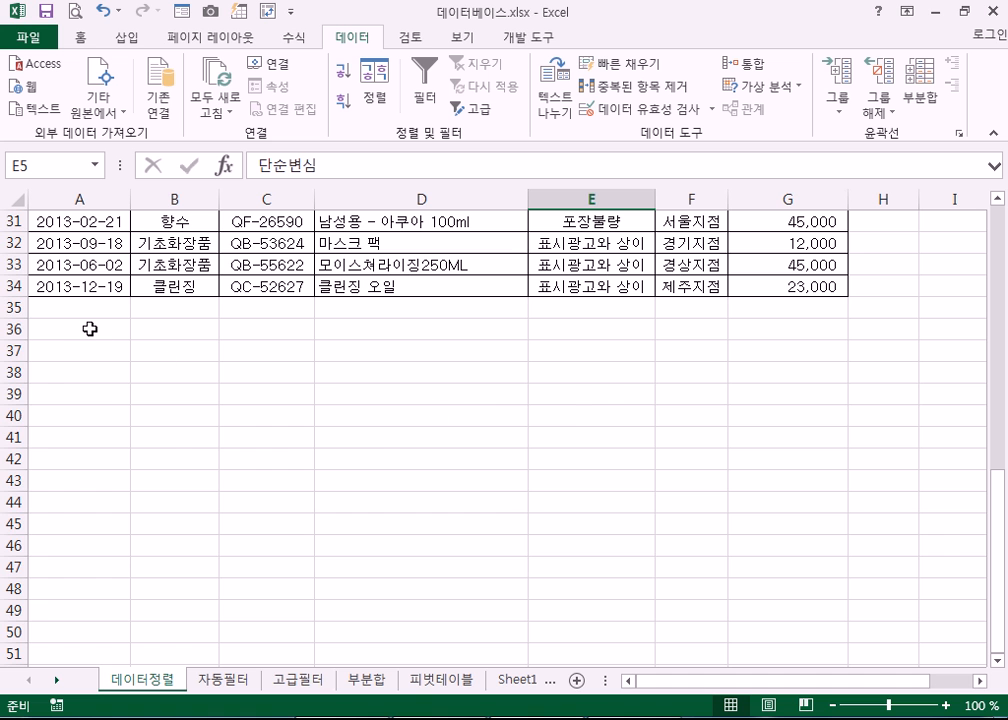
scroll(153, 329, "up", 10)
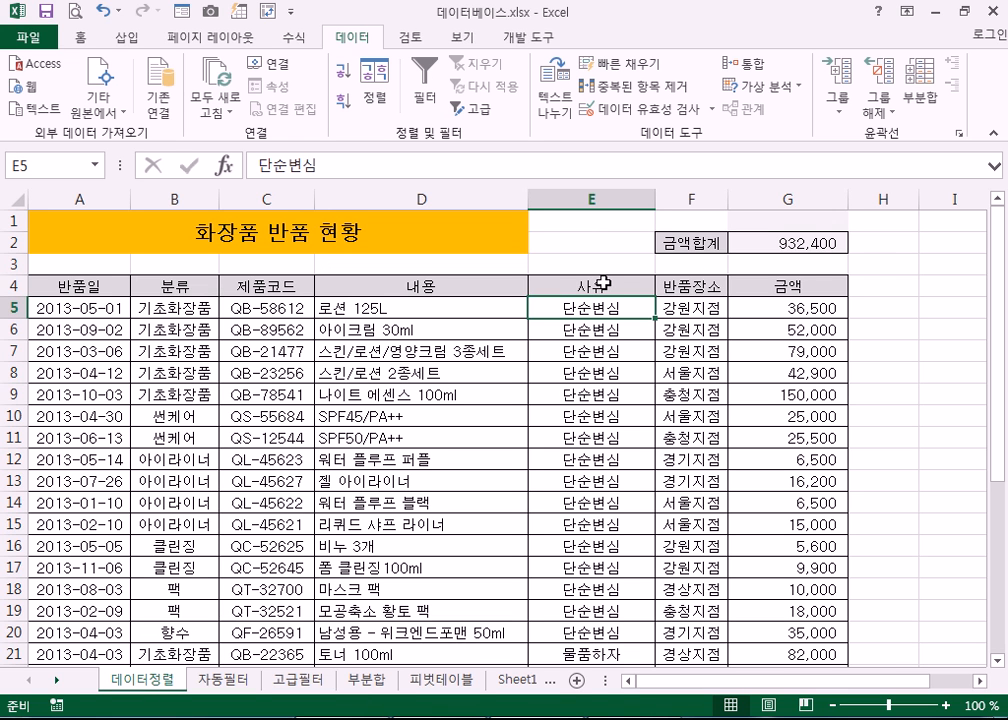
key("ctrl+Down")
key("ctrl+Down")
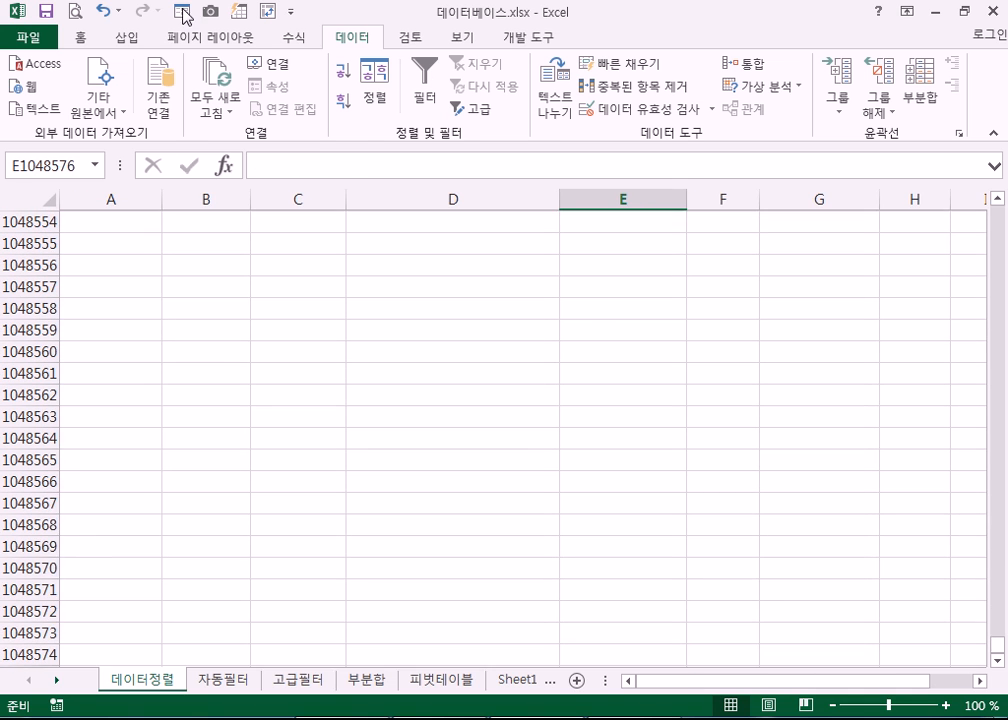
scroll(71, 408, "down", 3)
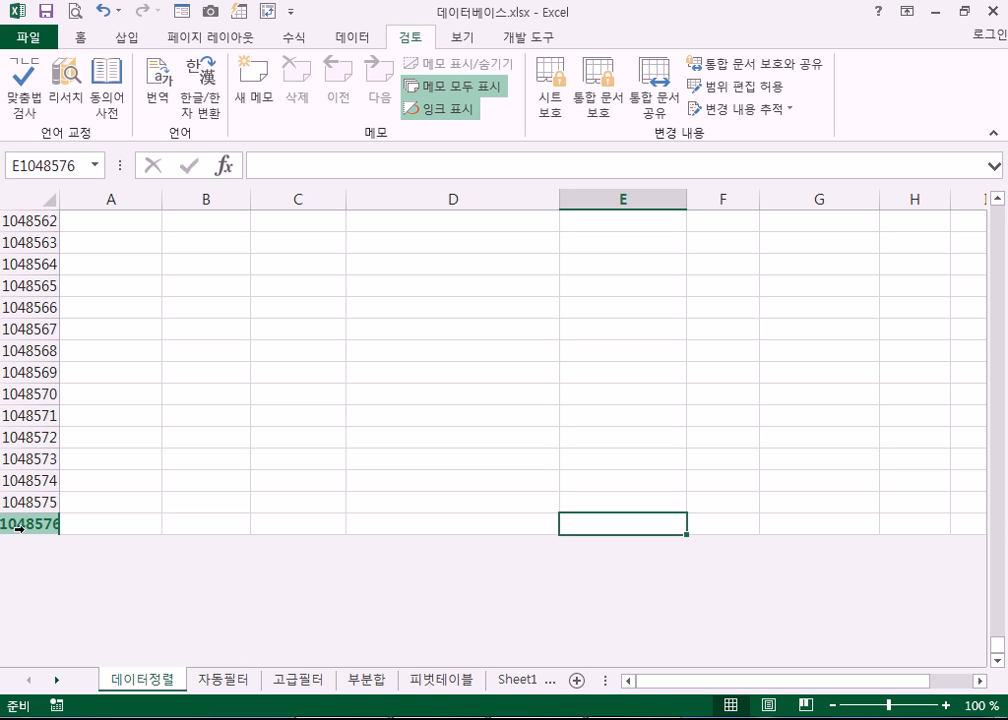
key("ctrl+Home")
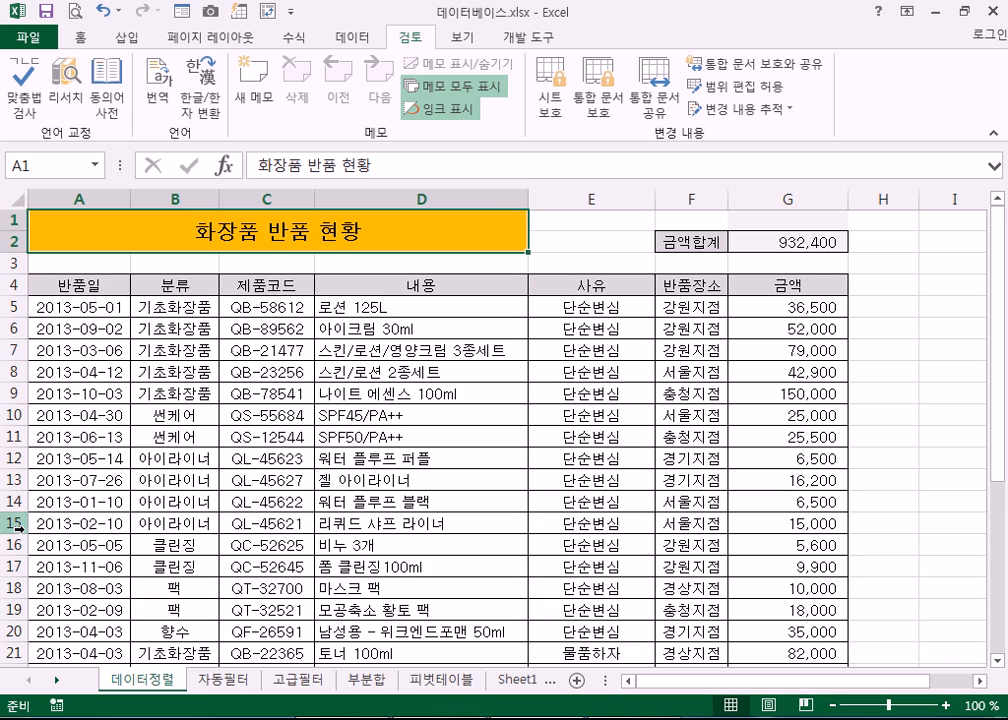
- Examine the 반품장소, 금액 and 내용 columns of the sorted returns table
left_click(400, 374)
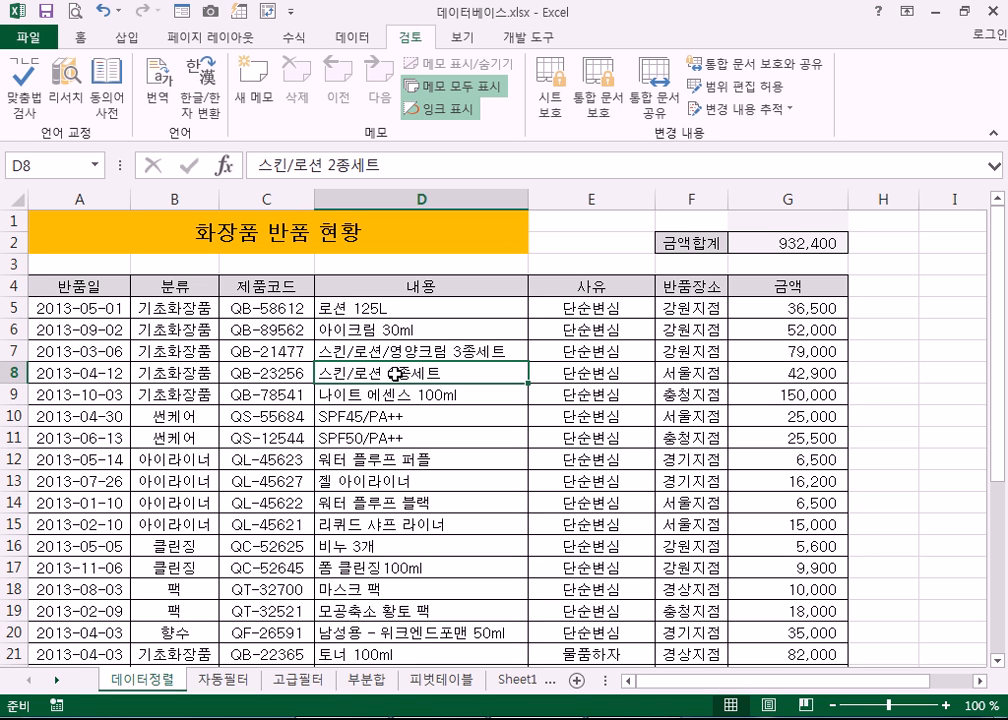
left_click(690, 309)
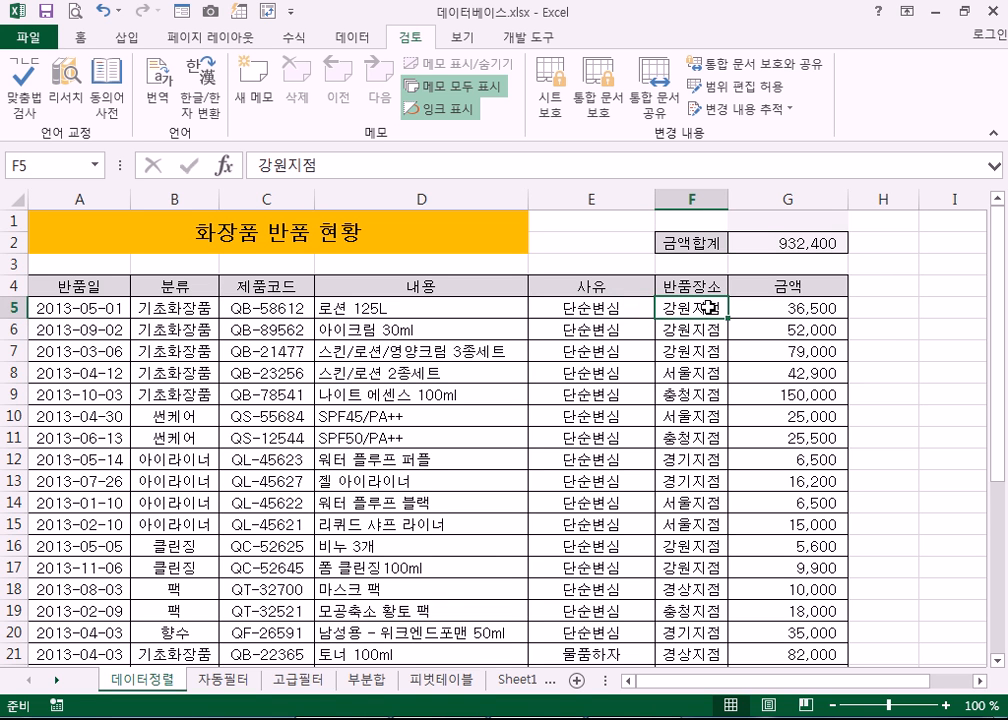
left_click(771, 305)
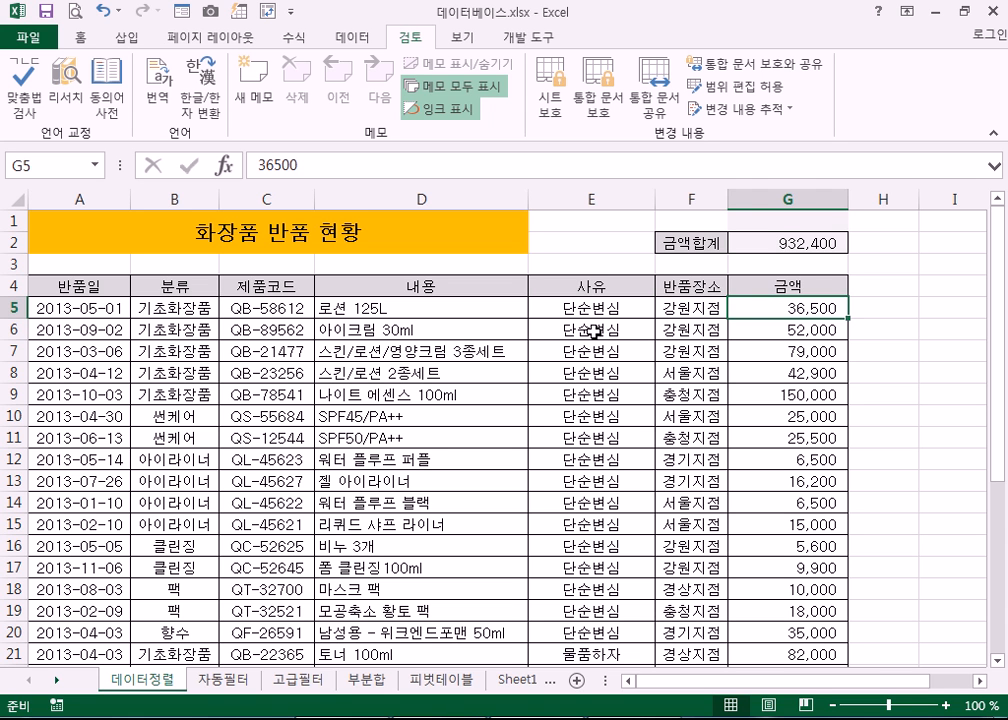
left_click(332, 308)
scroll(364, 497, "down", 4)
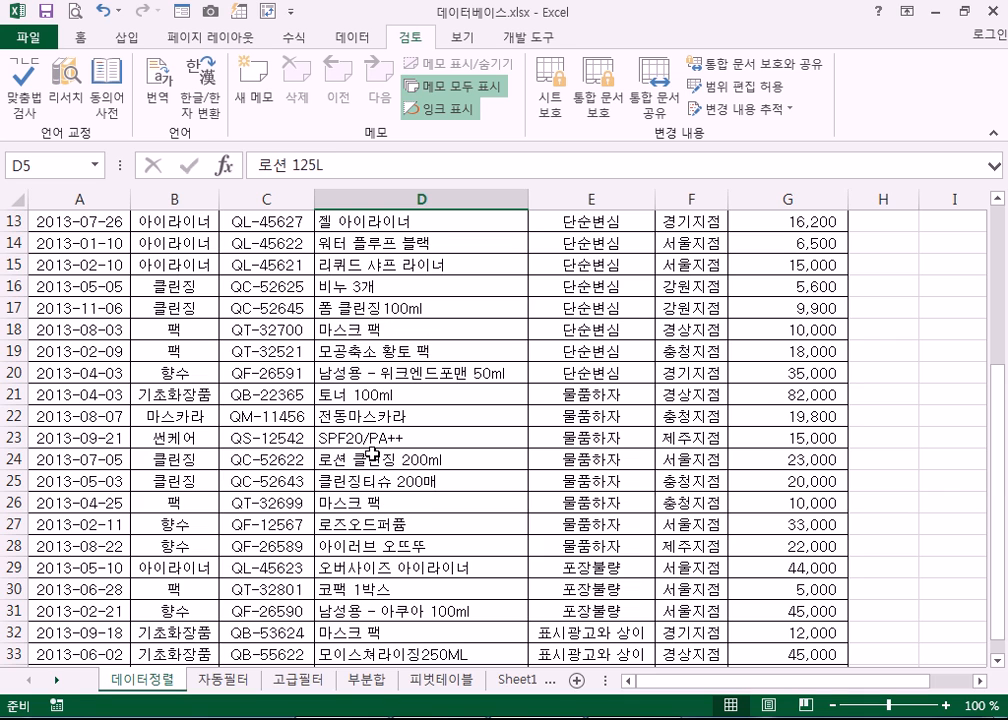
- Sort the returns table by 내용 in ascending order
scroll(367, 428, "down", 4)
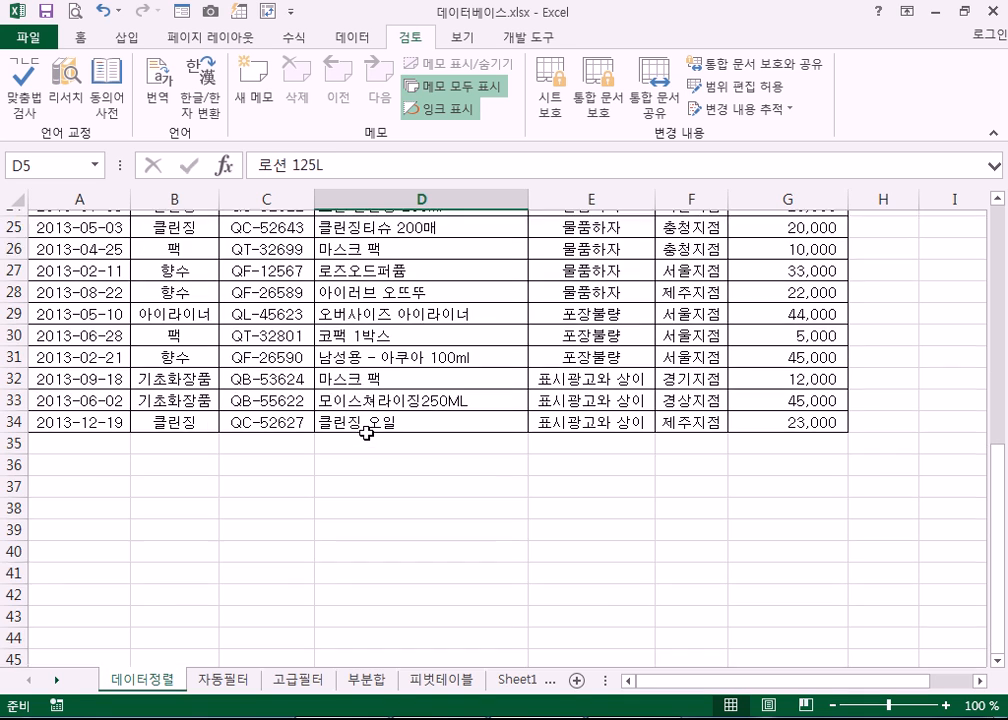
scroll(367, 430, "up", 7)
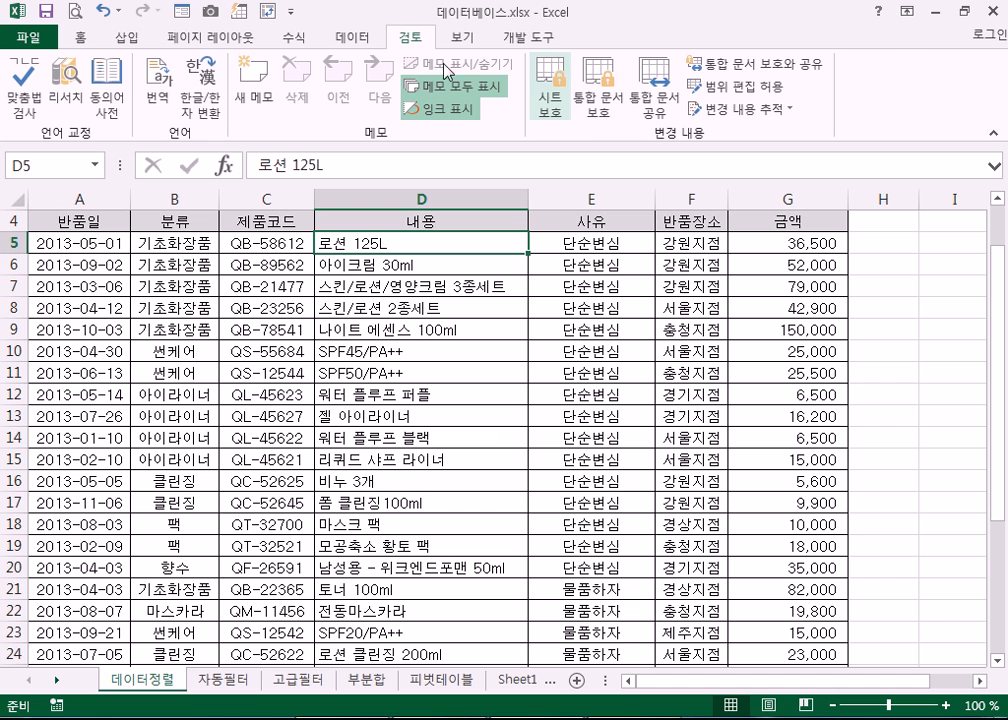
left_click(352, 38)
left_click(342, 72)
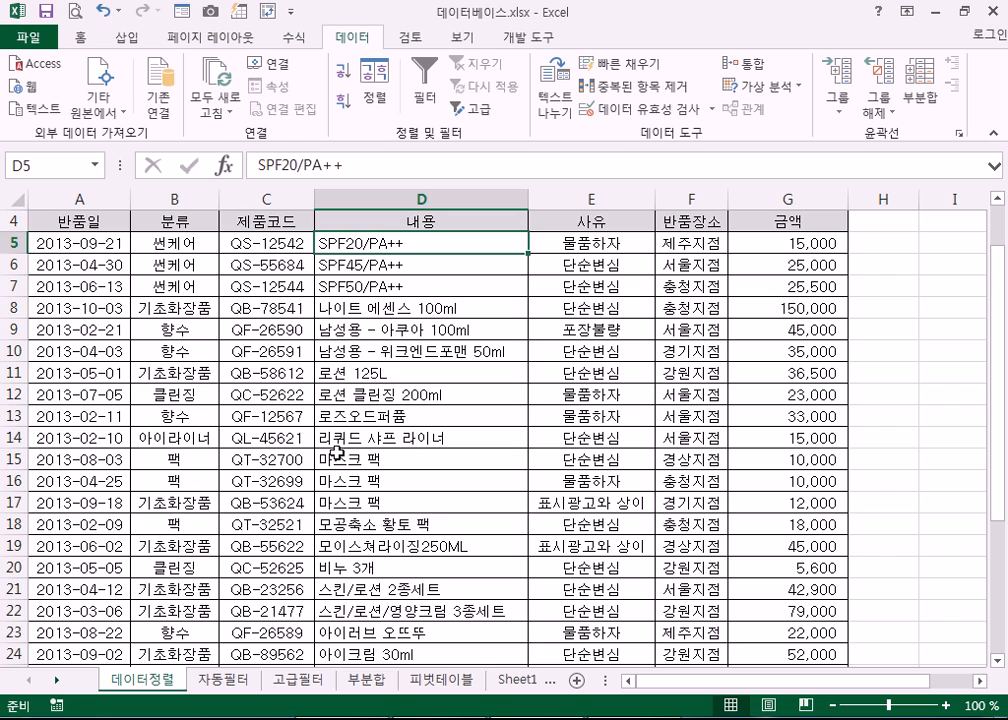
scroll(337, 455, "down", 3)
scroll(337, 461, "up", 5)
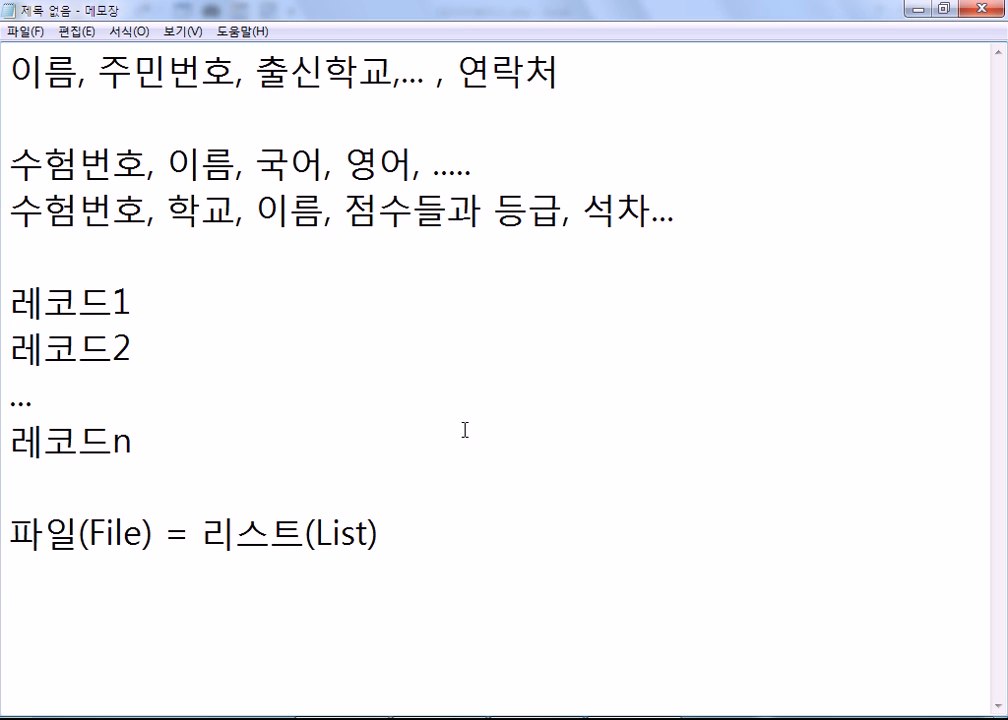
- Switch to Notepad and add a run of blank lines below the 파일(File) = 리스트(List) note
key("Return")
key("Return")
key("Return")
key("Return")
key("Return")
key("Return")
key("Return")
key("Return")
key("Return")
key("Return")
key("Return")
key("Return")
key("Return")
key("Return")
key("Return")
- Write the sort-order example "12, @, a, A, 가" on a blank line in the Notepad notes
left_click(45, 83)
type("12")
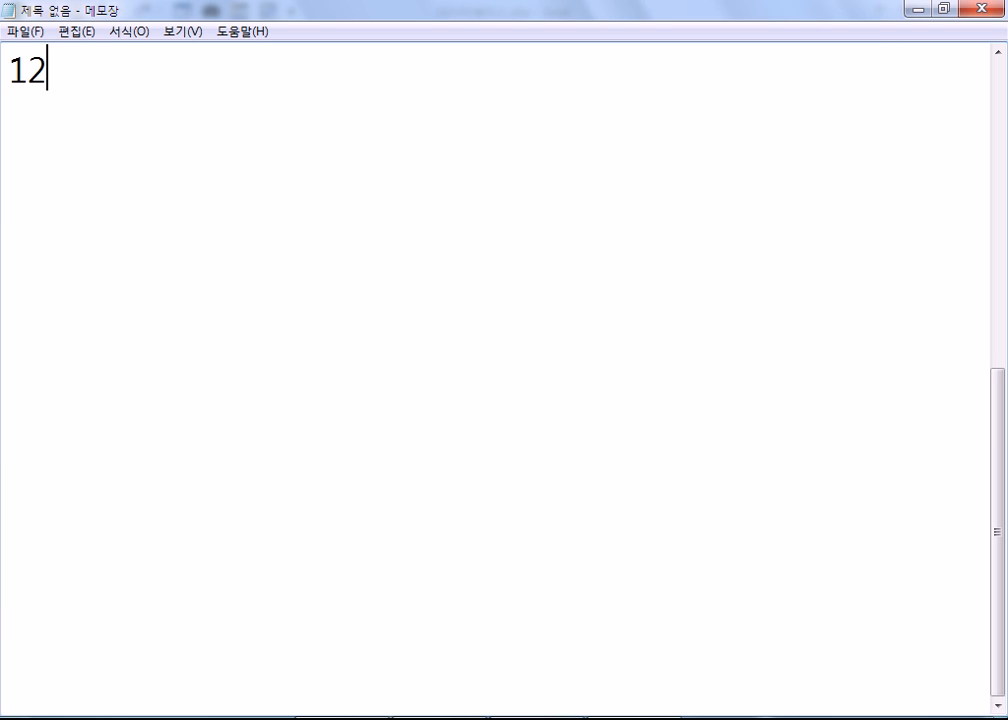
type(", @, ")
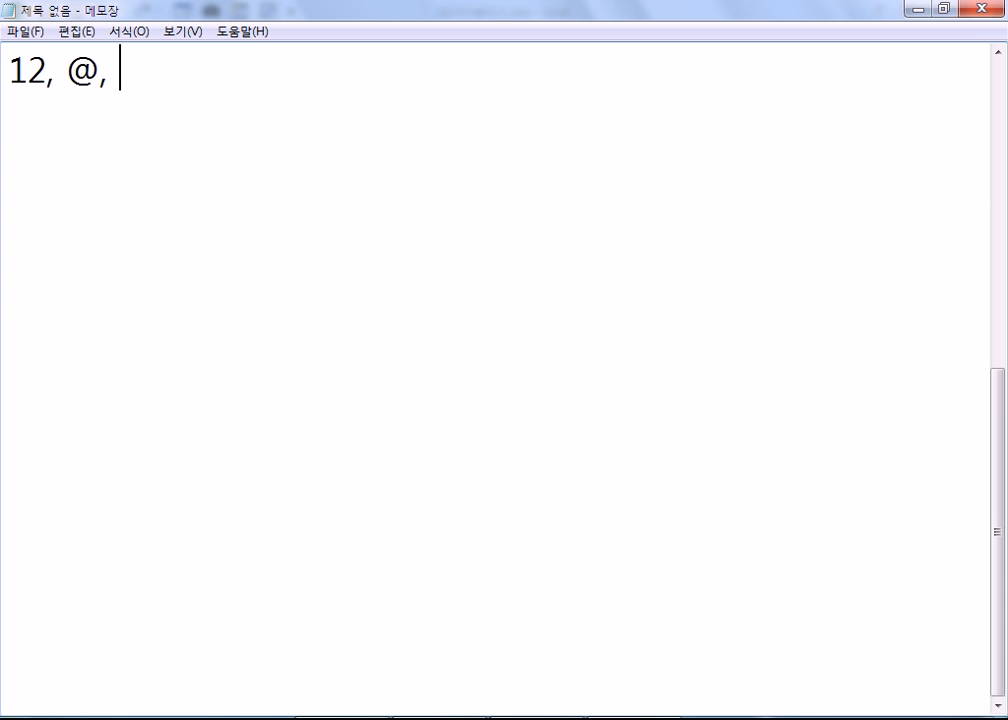
type("a, A, r")
key("BackSpace")
key("Hangul")
type("ㄲ")
key("BackSpace")
type("ㄱ")
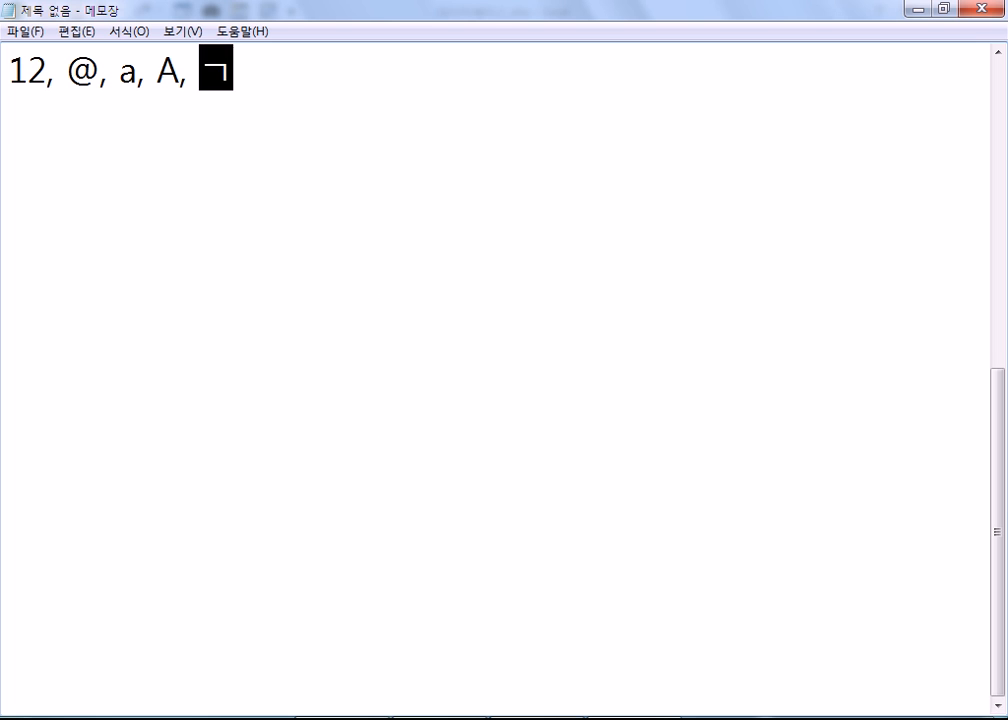
type("ㅏ")
key("Return")
key("Left")
key("Left")
key("Right")
key("Return")
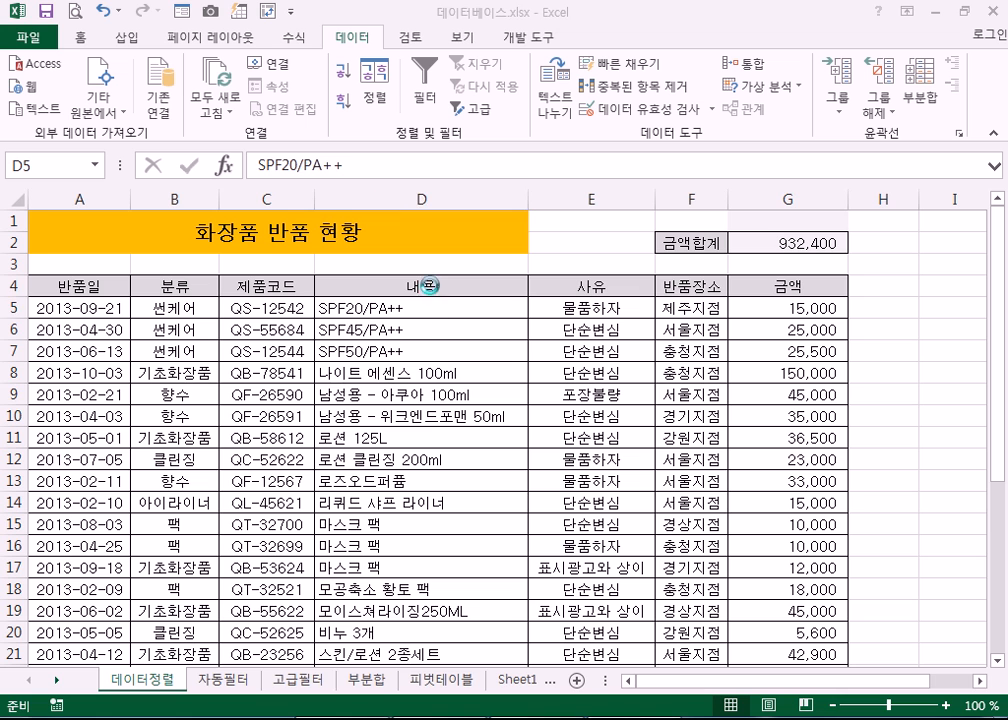
- Switch to Excel, clear the 내용 entry in cell D9, and sort the table by 내용 in ascending order
left_click(345, 394)
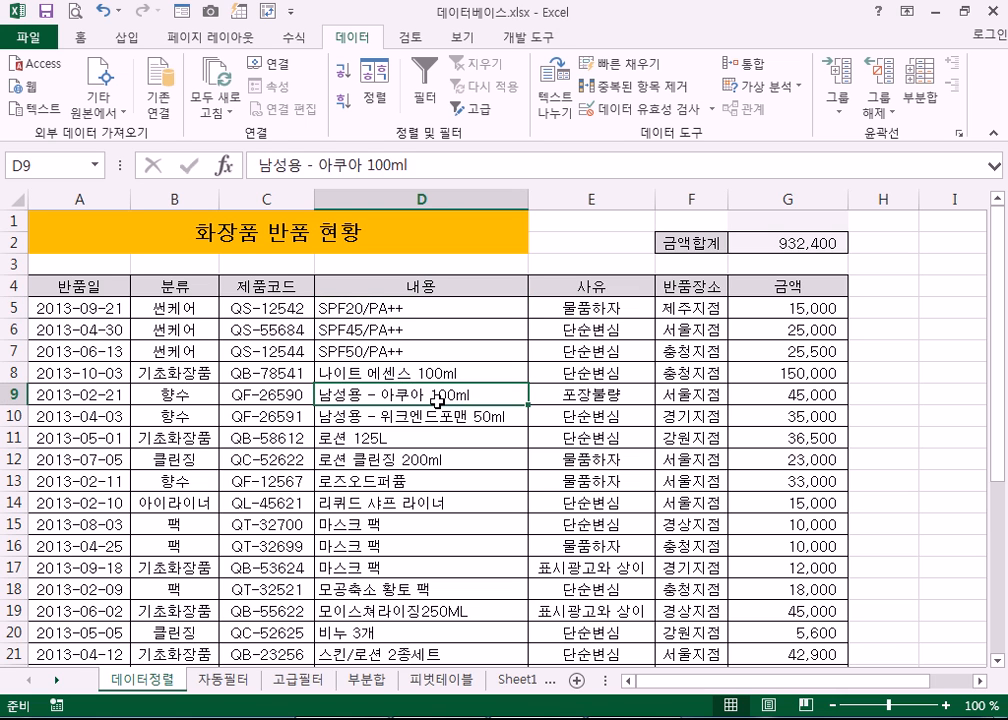
key("Delete")
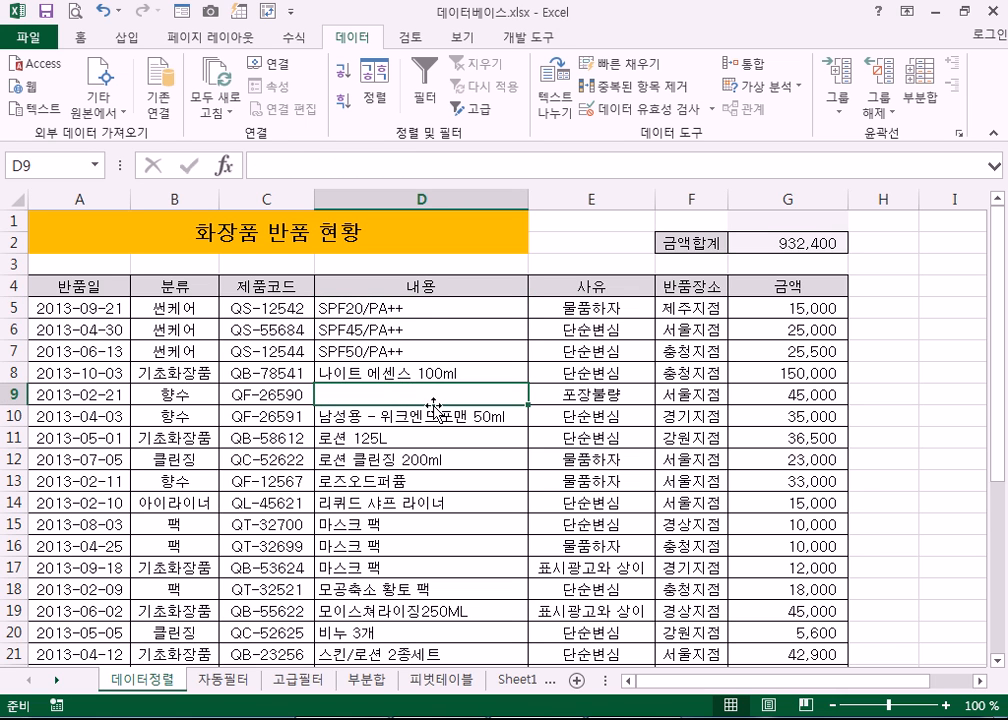
left_click(410, 329)
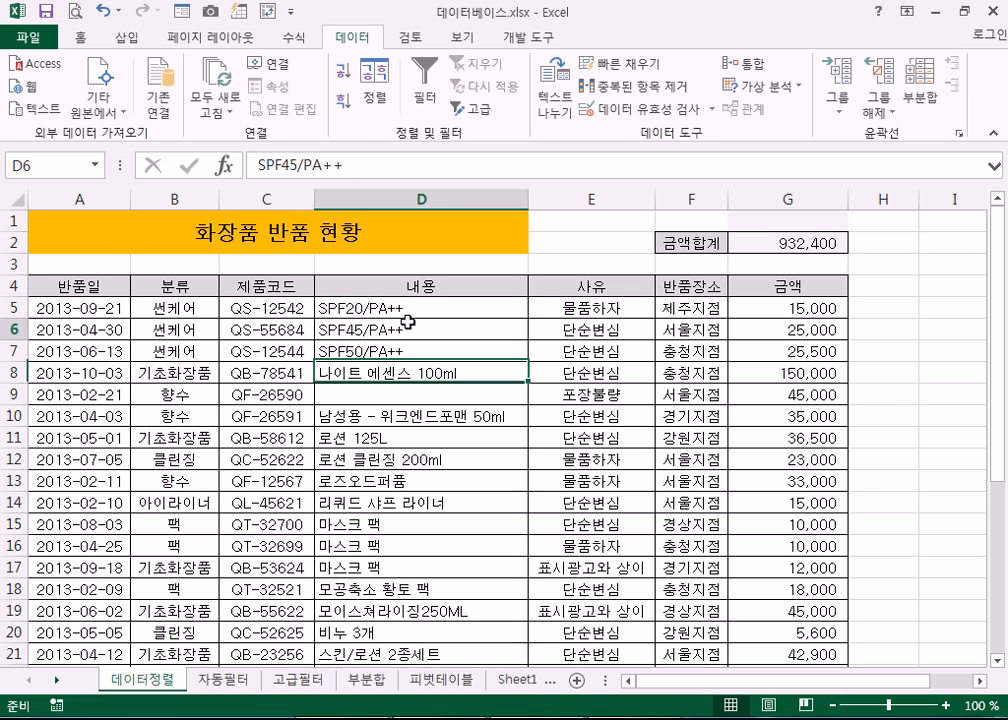
left_click(343, 71)
scroll(390, 512, "down", 6)
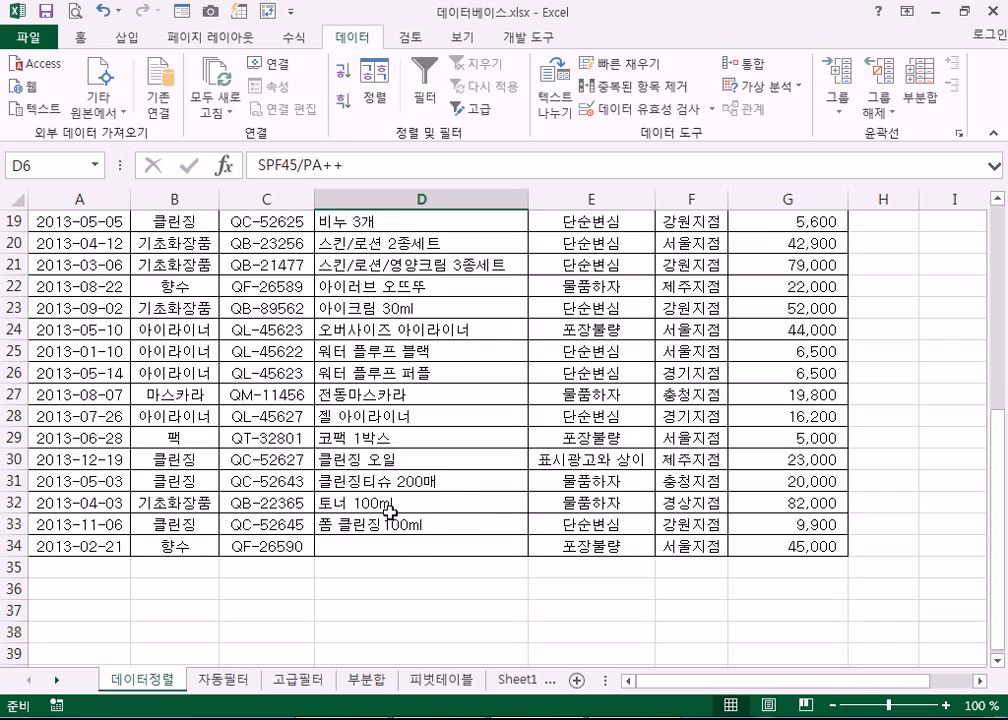
- Sort the table by 내용 in descending order to check where the blank 내용 entry lands
left_click(343, 103)
scroll(343, 110, "down", 3)
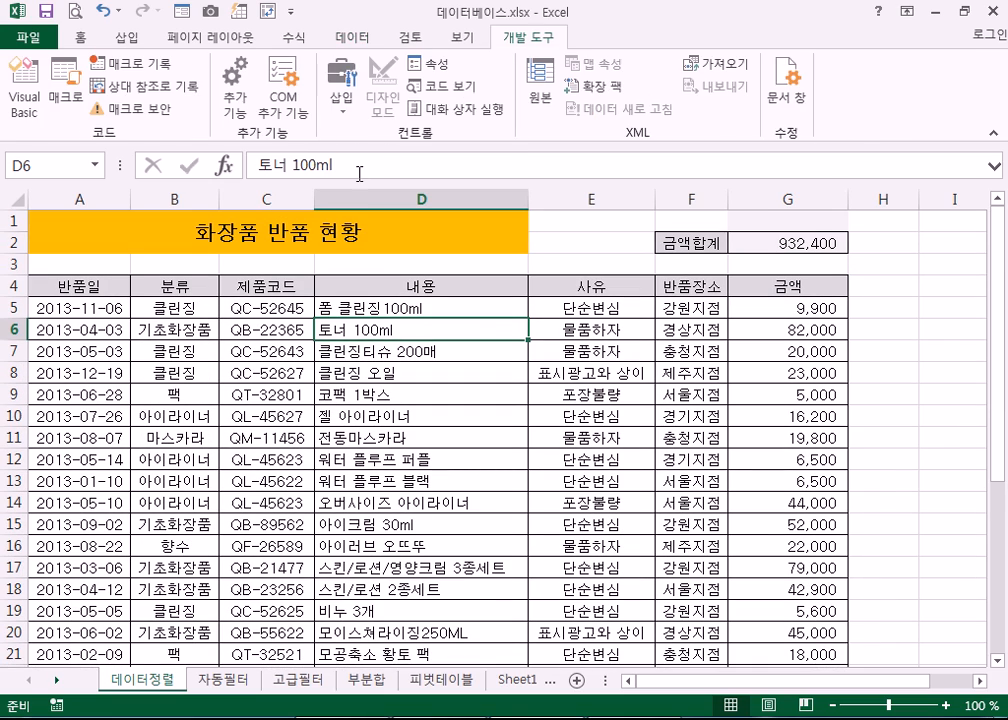
scroll(374, 340, "down", 4)
scroll(360, 427, "down", 3)
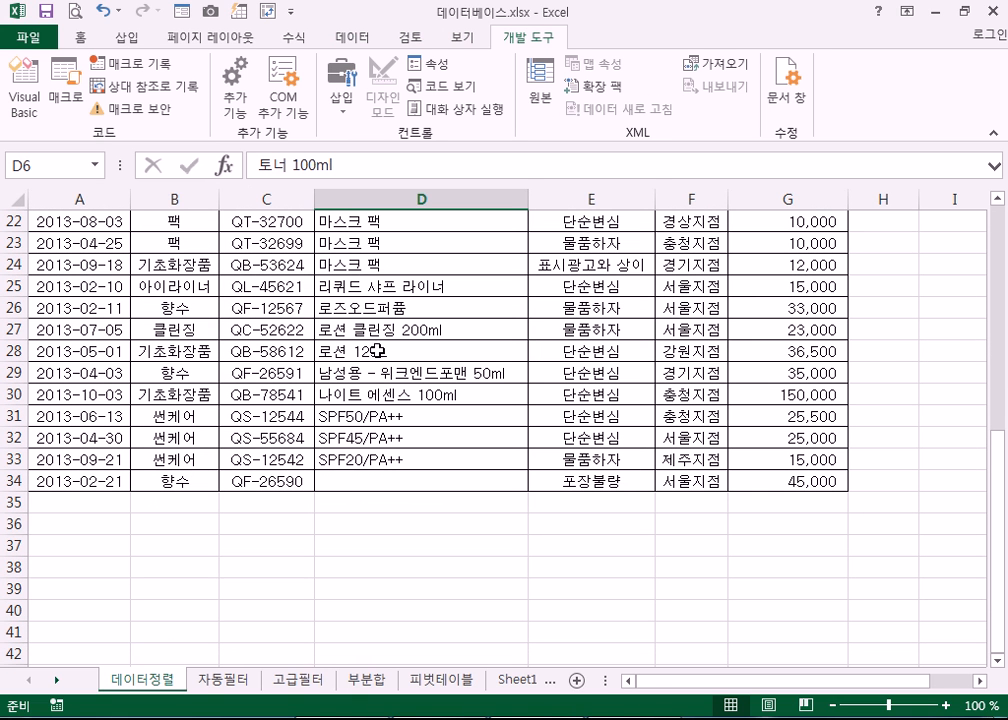
- Undo both 내용 sorts and the clearing of cell D9, and select cell D8
key("ctrl+z")
key("ctrl+z")
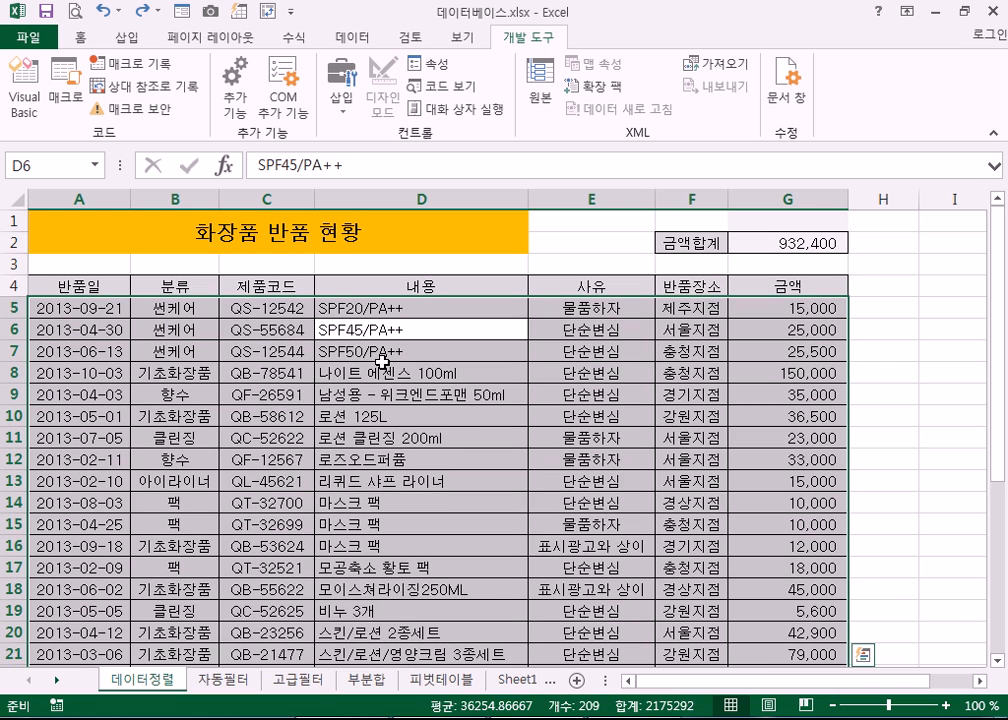
left_click(366, 399)
left_click(400, 376)
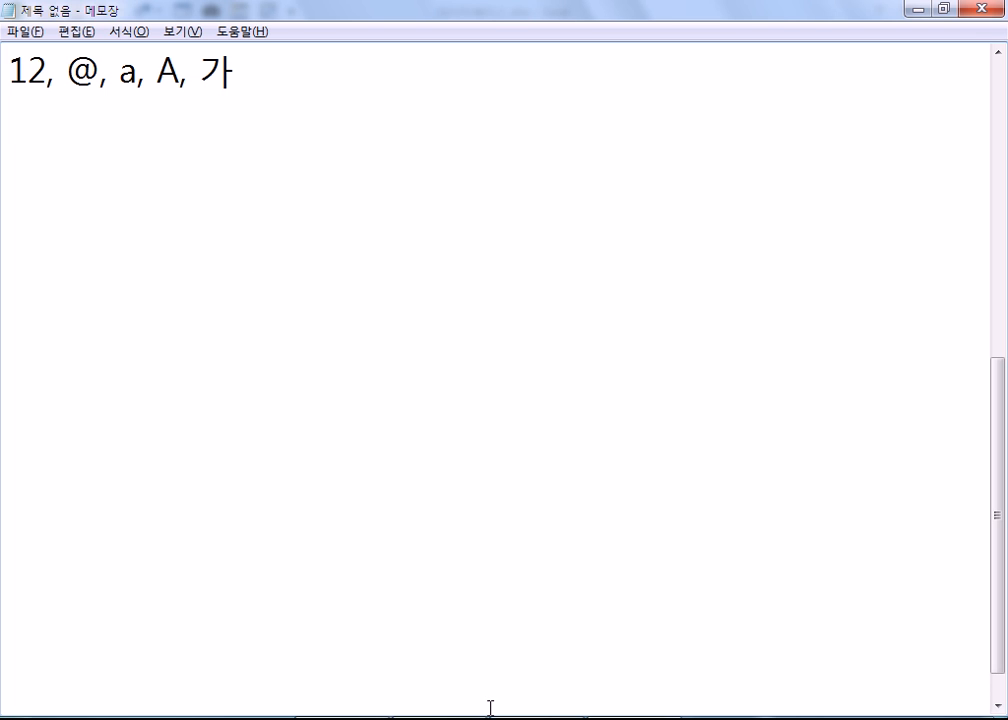
- Return from Notepad to Excel and sort the returns table by 제품코드 in ascending order
left_click(440, 718)
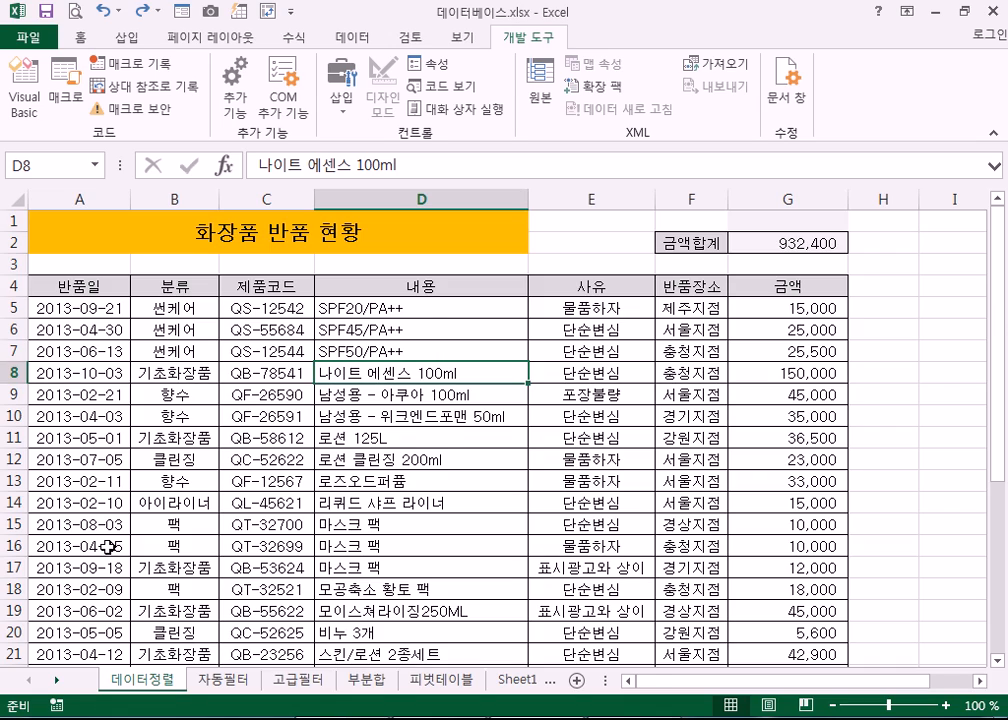
scroll(107, 547, "down", 3)
scroll(107, 547, "up", 2)
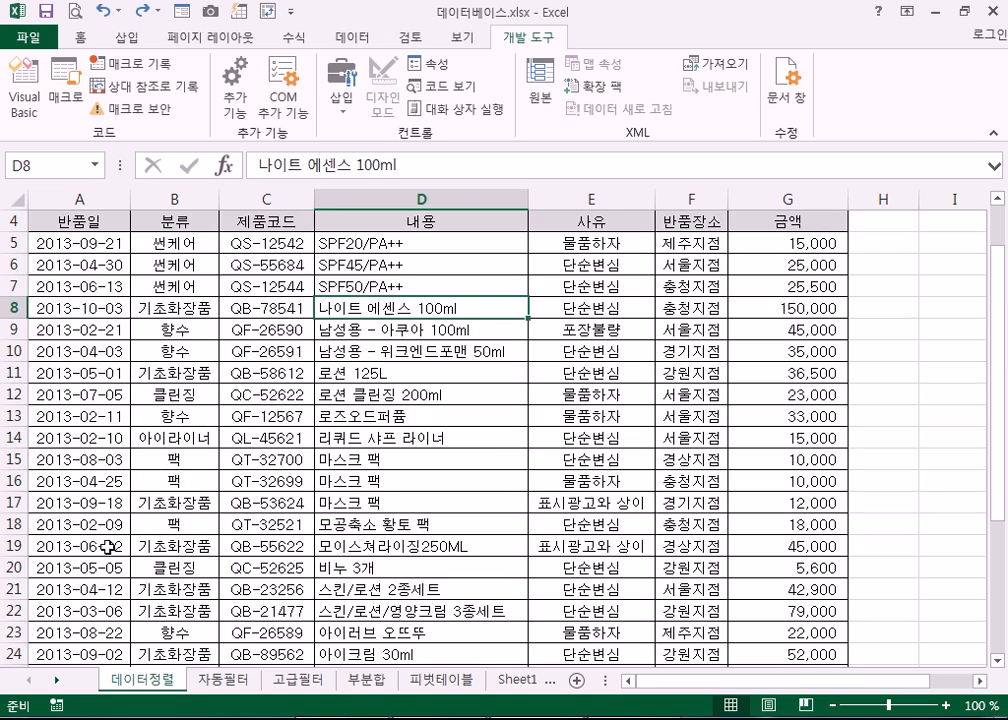
scroll(107, 547, "up", 1)
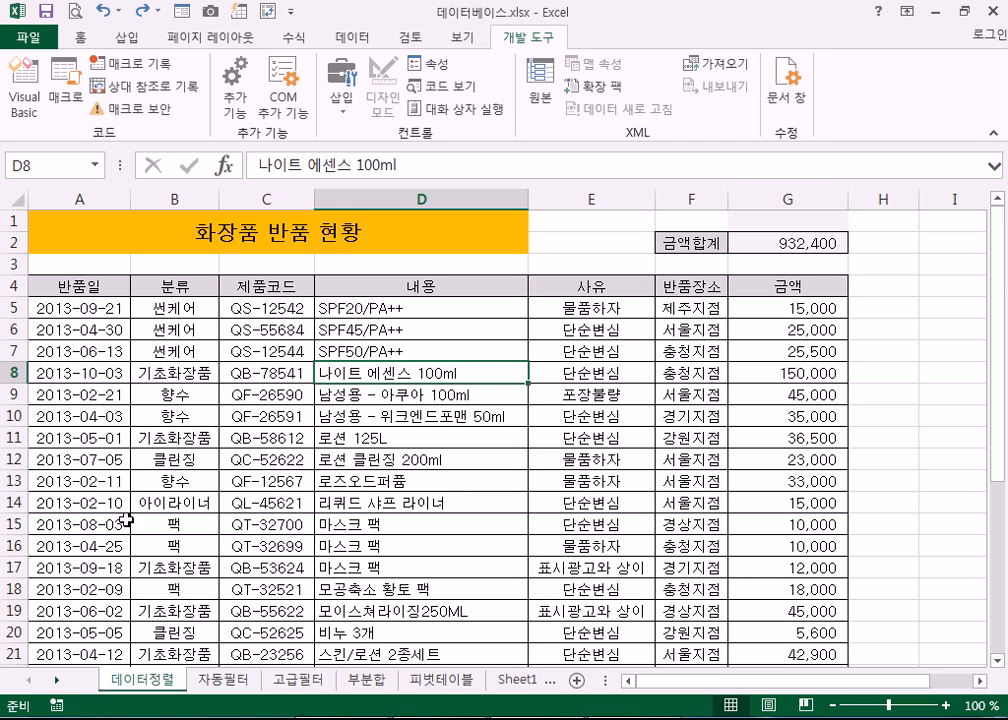
left_click(263, 312)
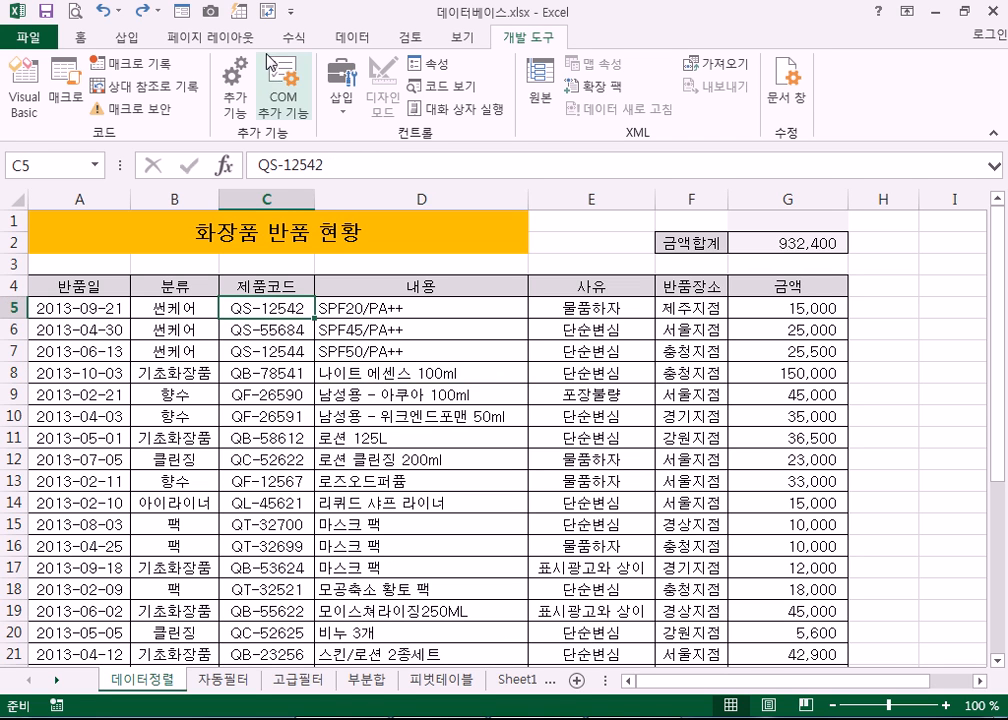
left_click(350, 38)
left_click(341, 71)
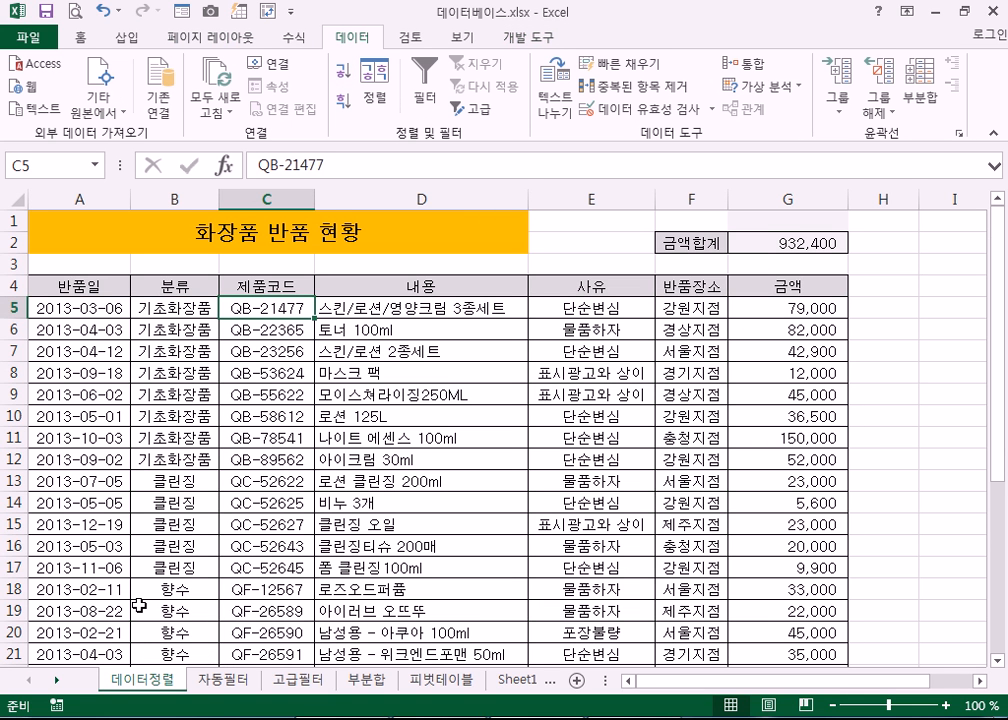
scroll(139, 605, "down", 3)
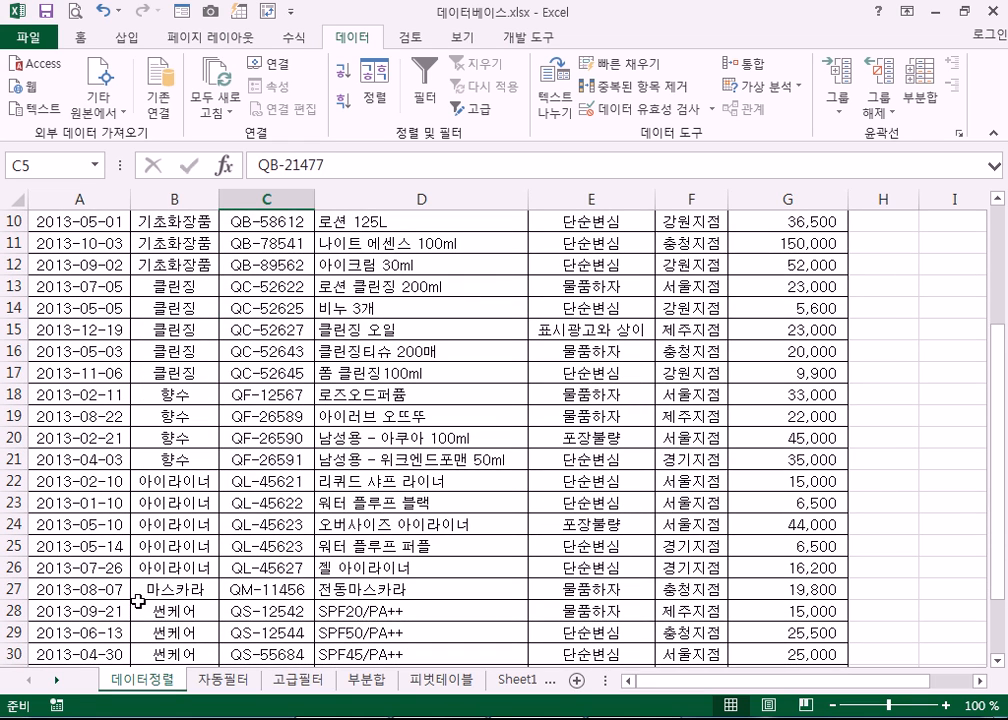
scroll(138, 601, "down", 2)
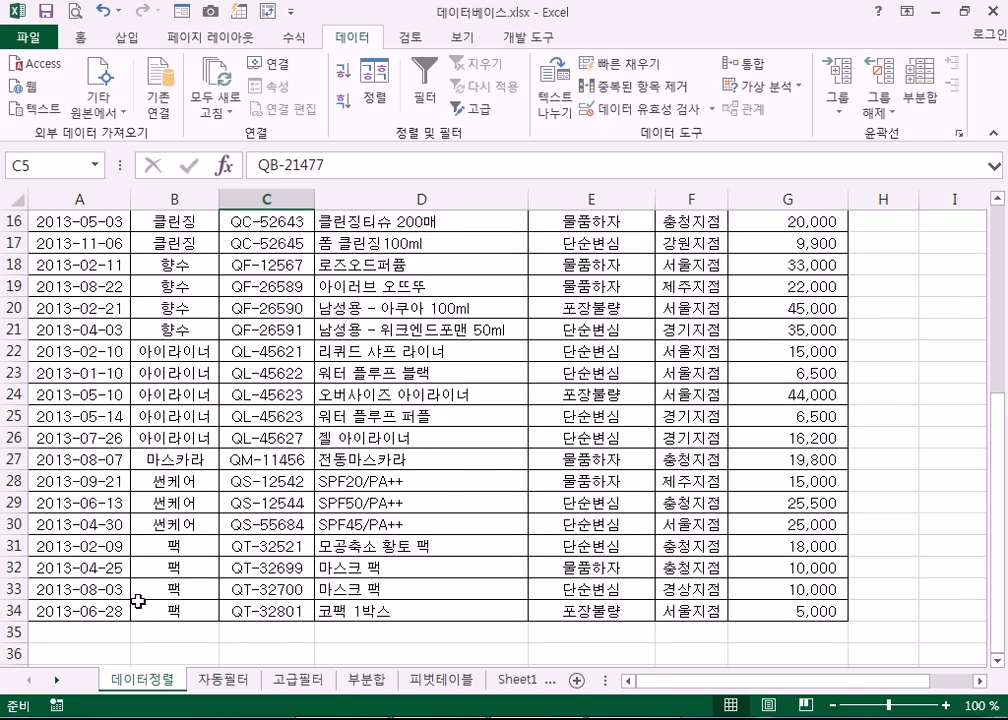
scroll(138, 601, "up", 4)
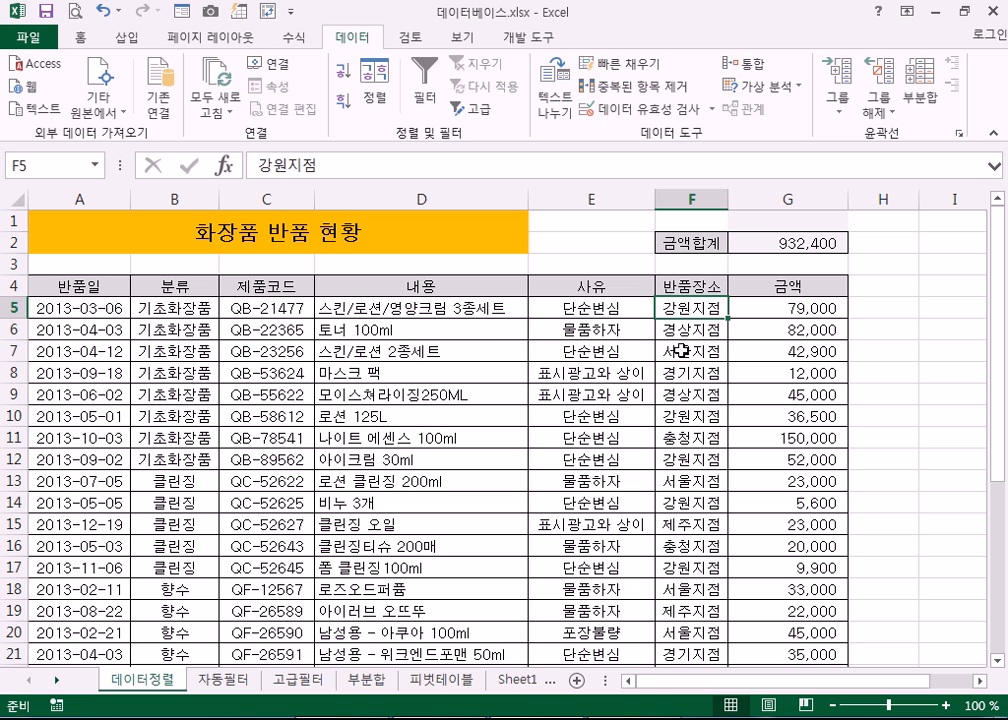
left_click(86, 310)
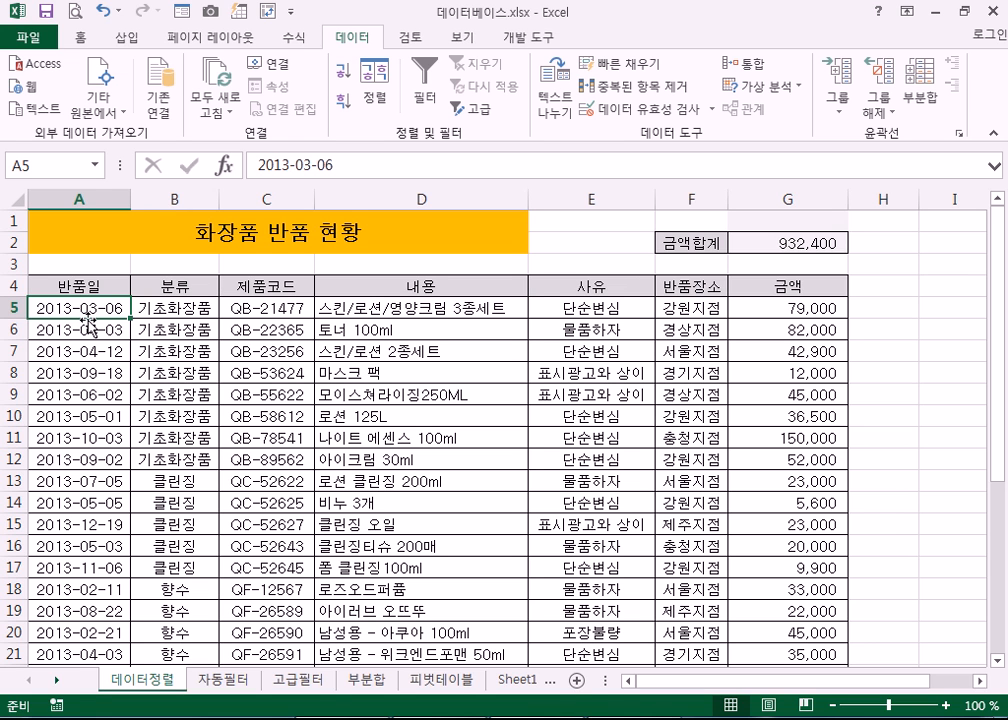
left_click(684, 310)
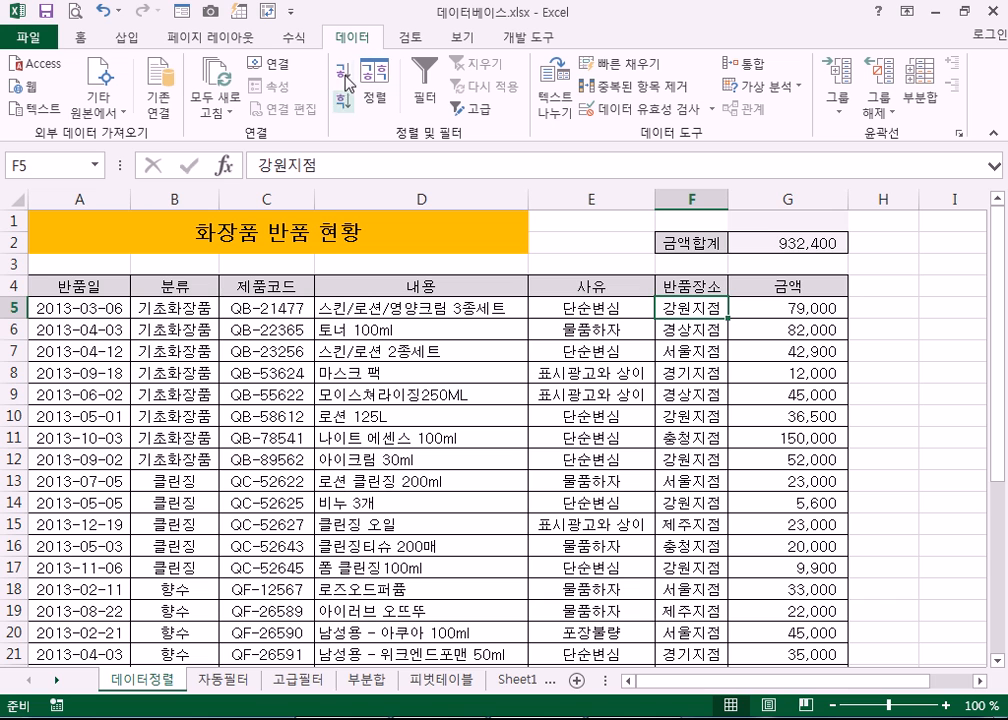
left_click(100, 329)
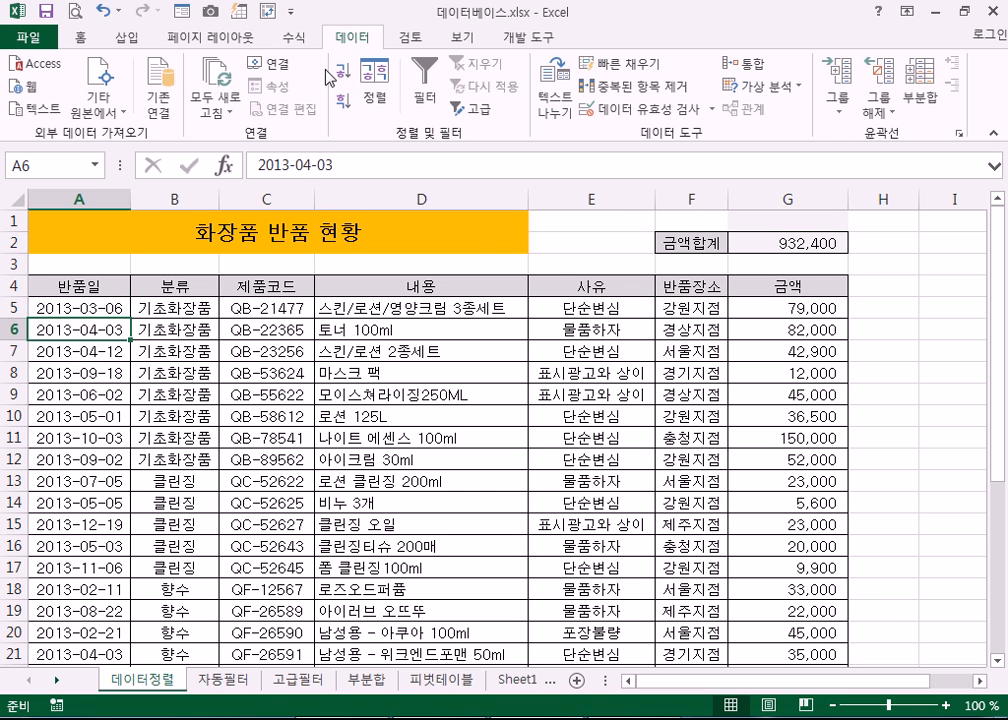
left_click(388, 85)
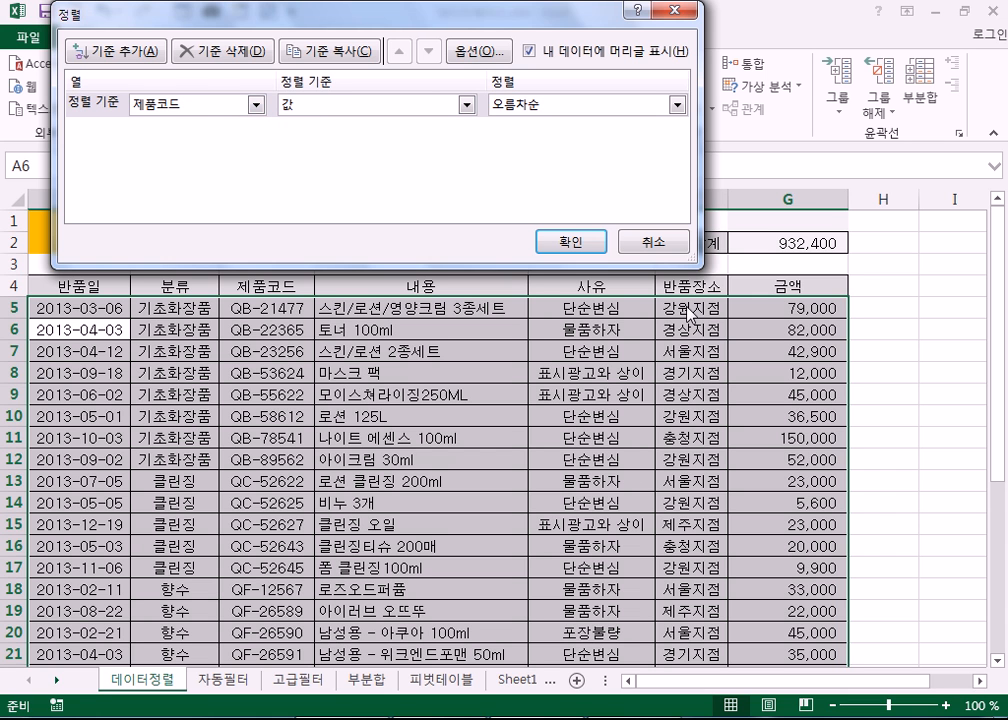
left_click(653, 242)
- Sort the returns table by 반품장소 in ascending order, with 반품일 in descending order as the second level, and check the 강원지점 rows
left_click(705, 325)
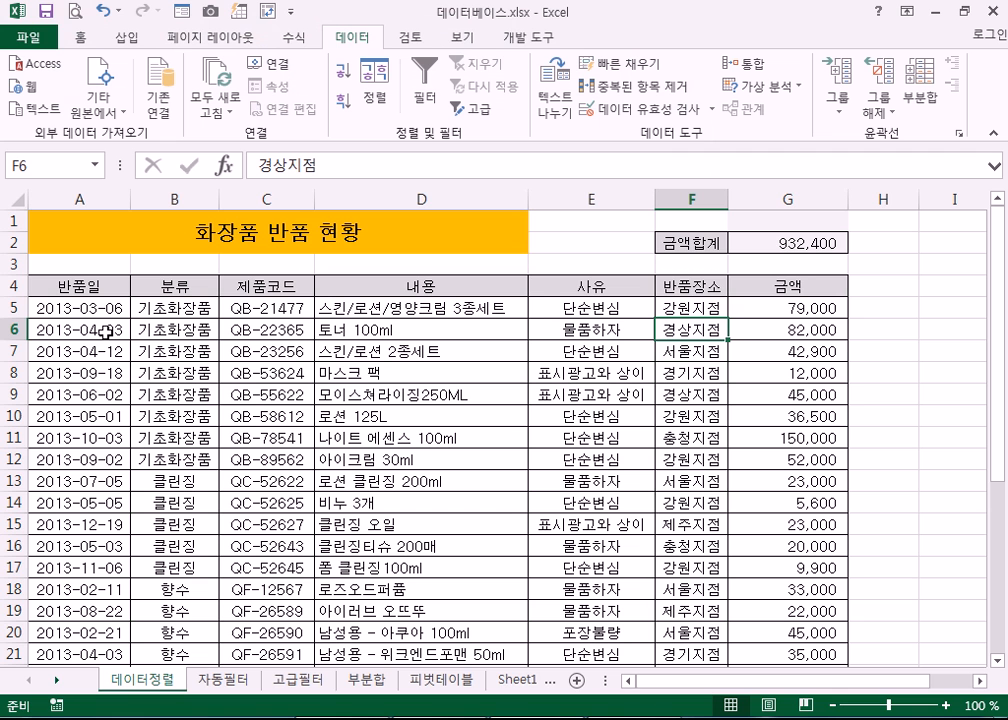
left_click(386, 101)
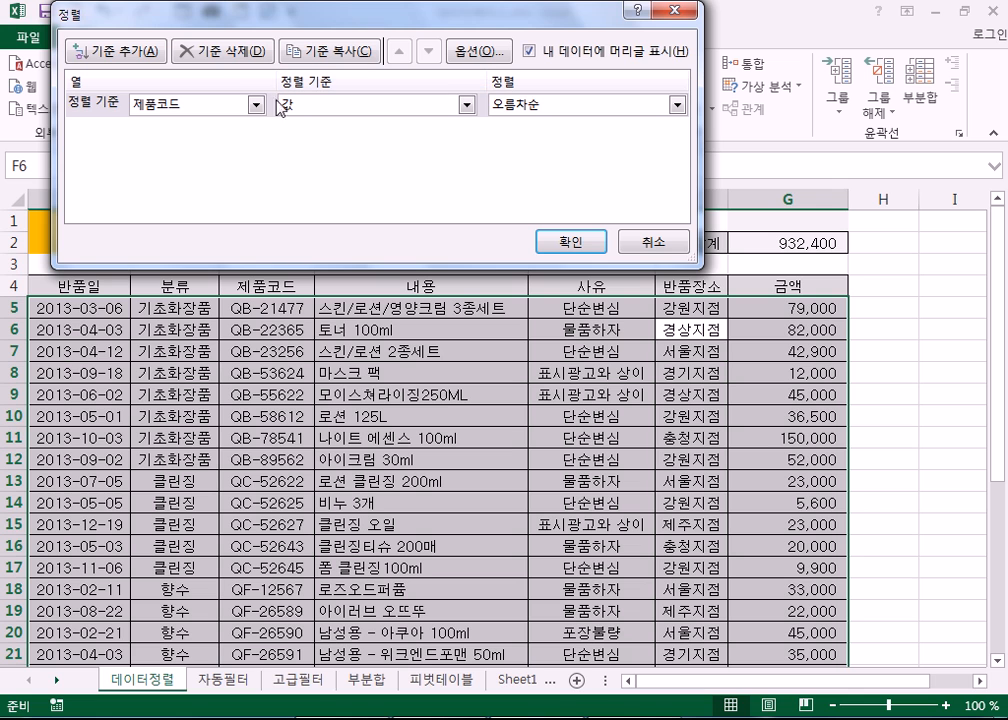
left_click(230, 110)
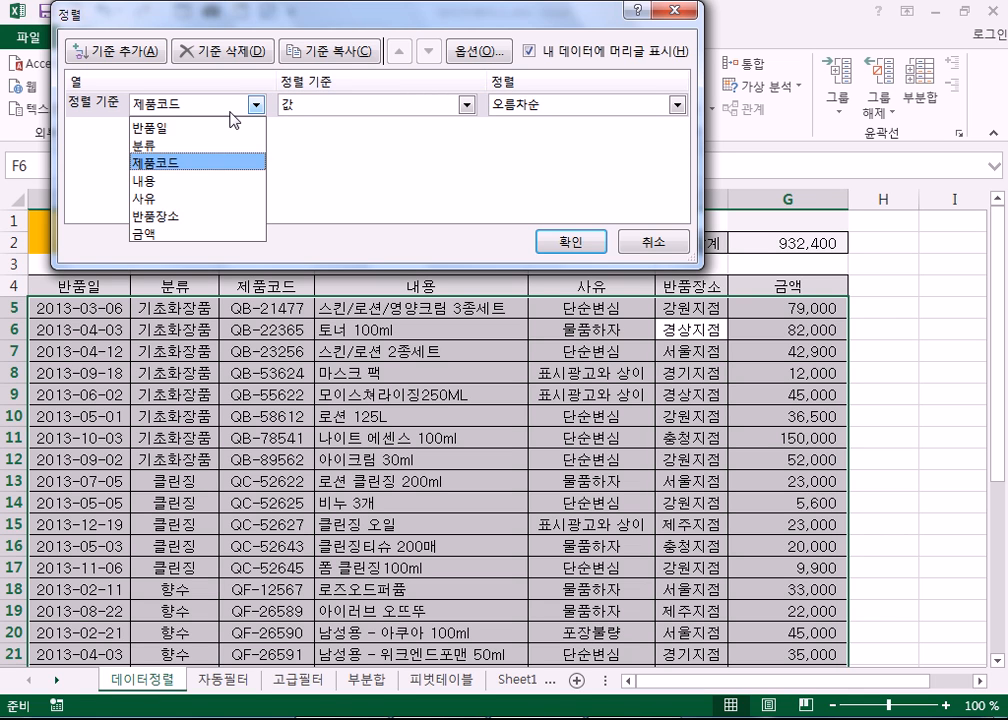
left_click(192, 210)
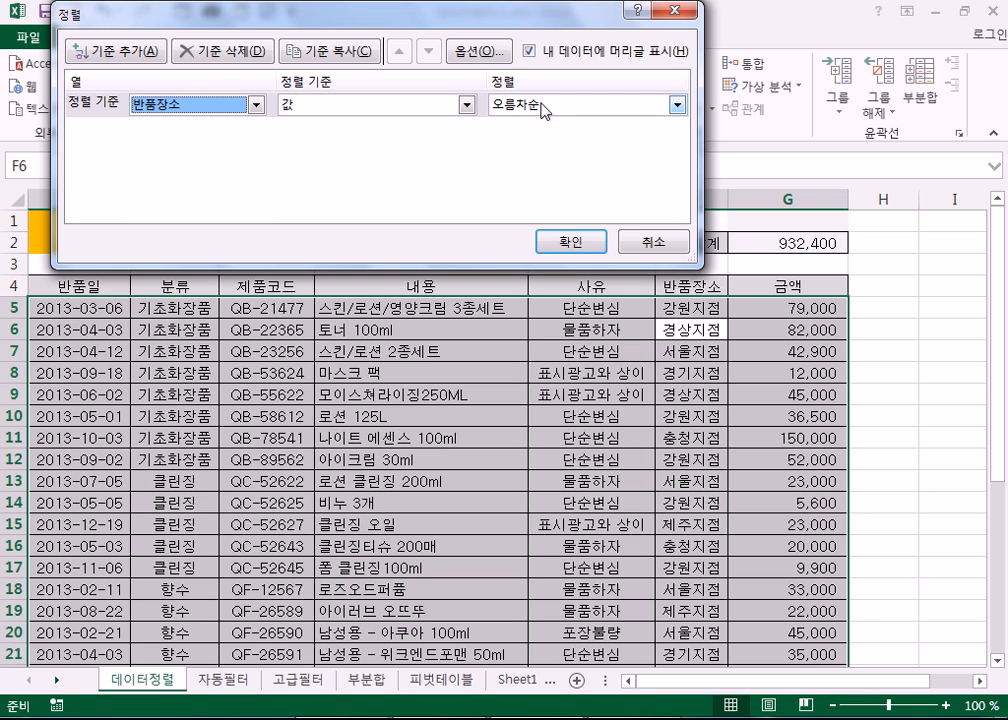
left_click(128, 51)
left_click(170, 138)
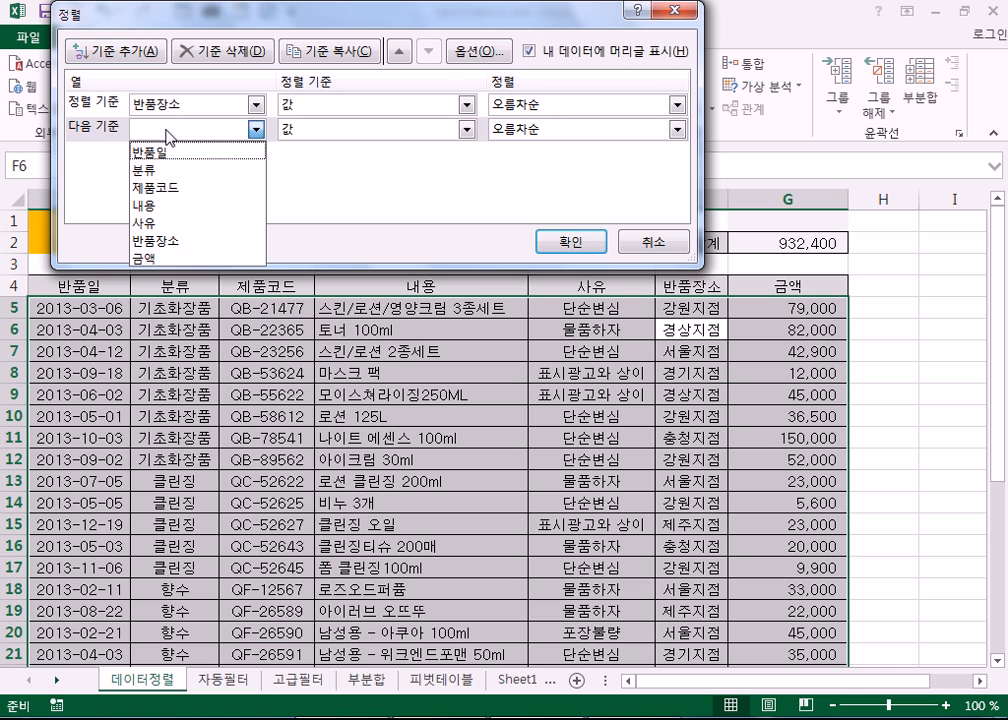
left_click(172, 150)
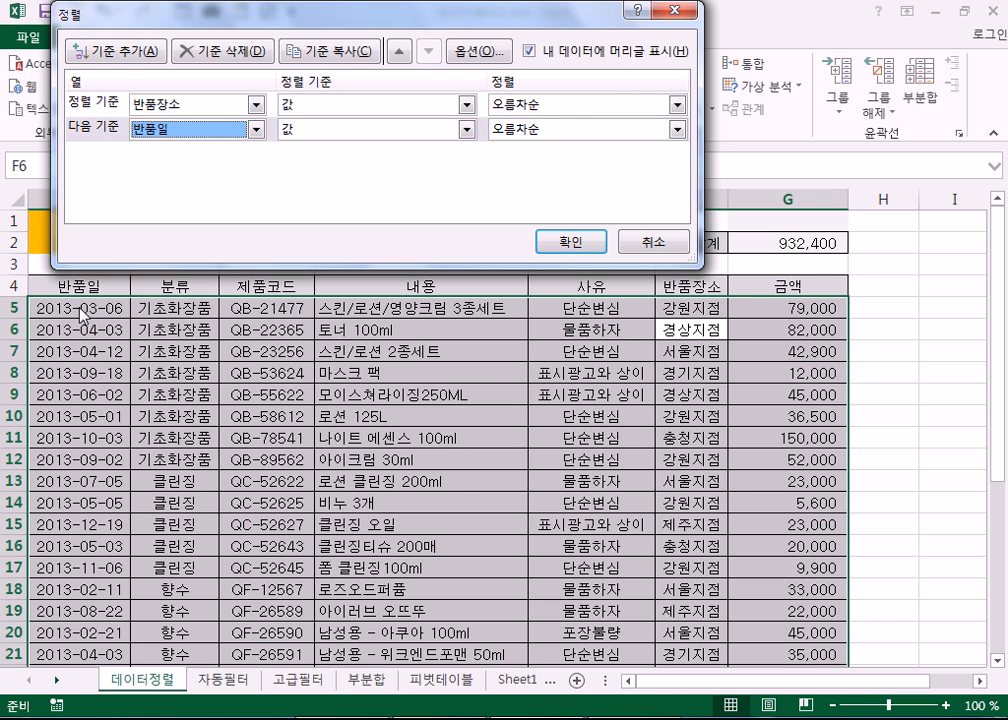
left_click(518, 131)
left_click(518, 167)
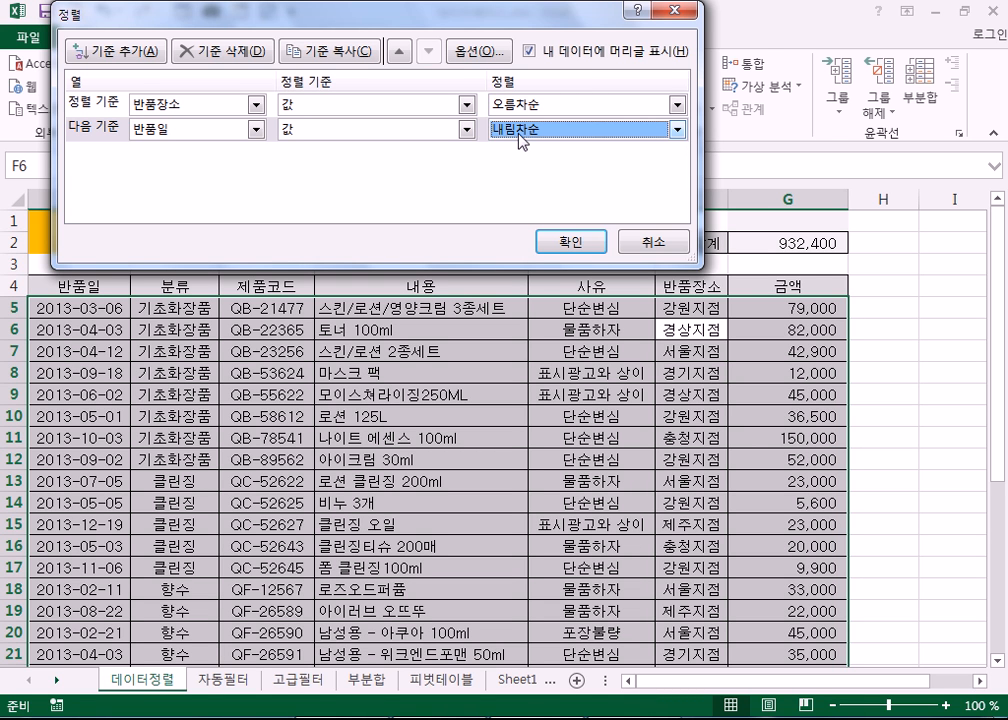
left_click(570, 242)
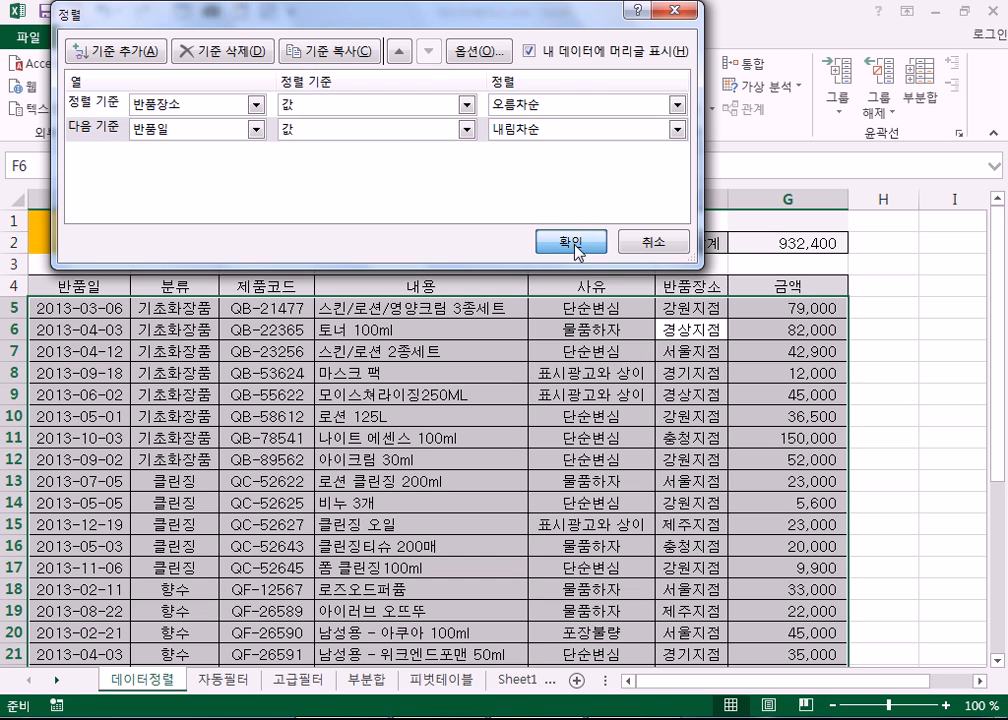
left_click_drag(680, 308, 83, 396)
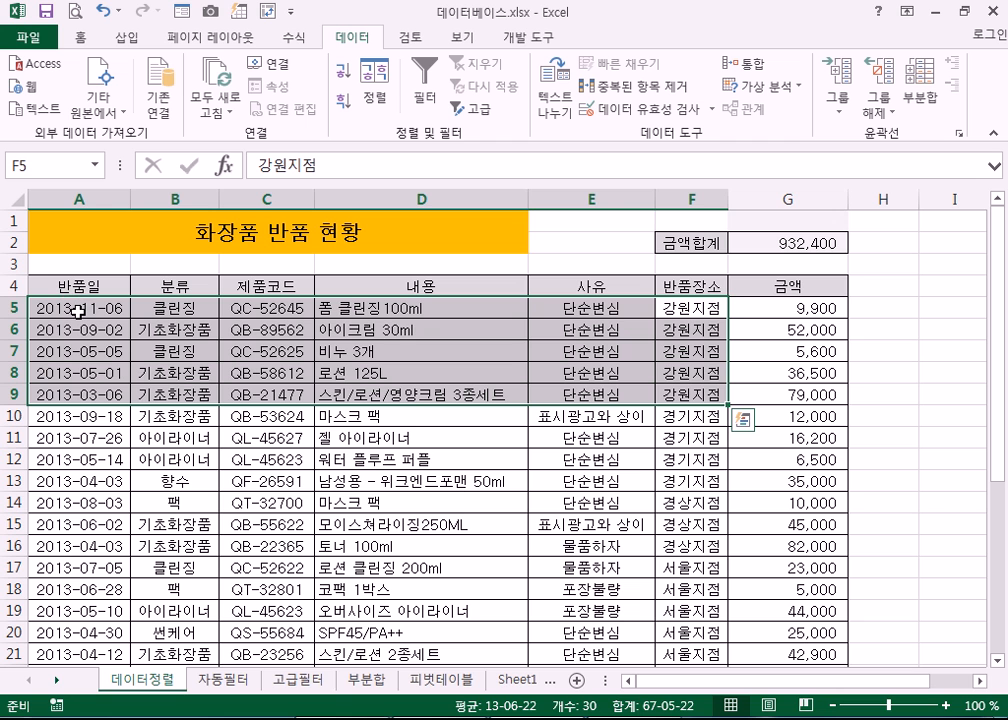
left_click(440, 383)
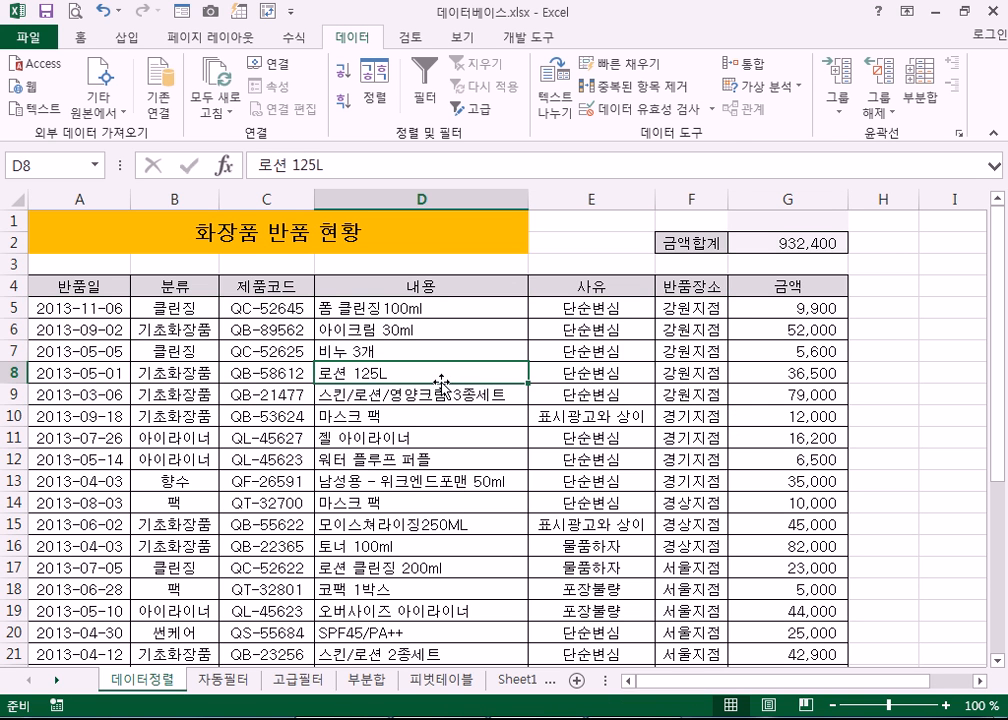
scroll(695, 495, "down", 1)
scroll(670, 490, "up", 1)
- Sort the returns table by 반품일 in ascending order and check the date order down to the last record
left_click(90, 309)
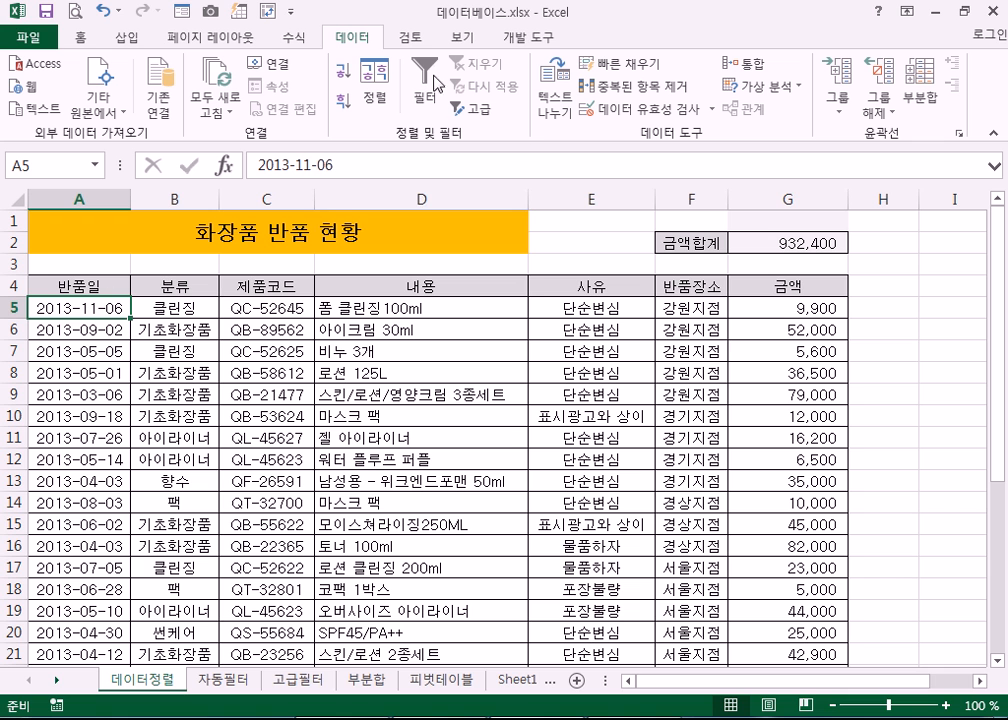
left_click(343, 72)
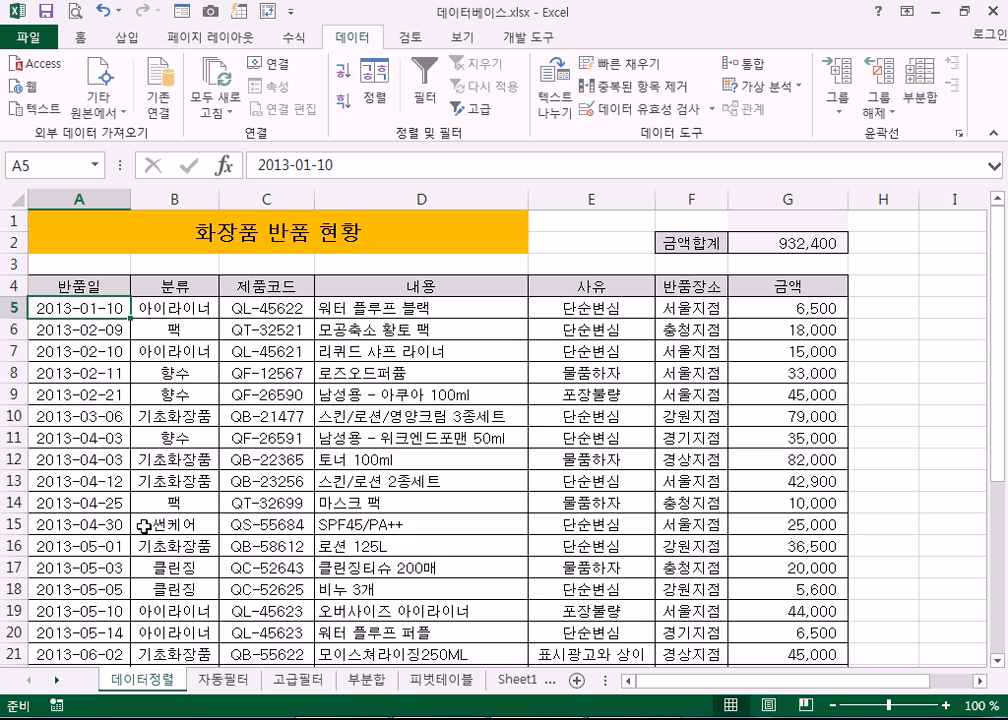
scroll(143, 530, "down", 1)
scroll(143, 530, "down", 2)
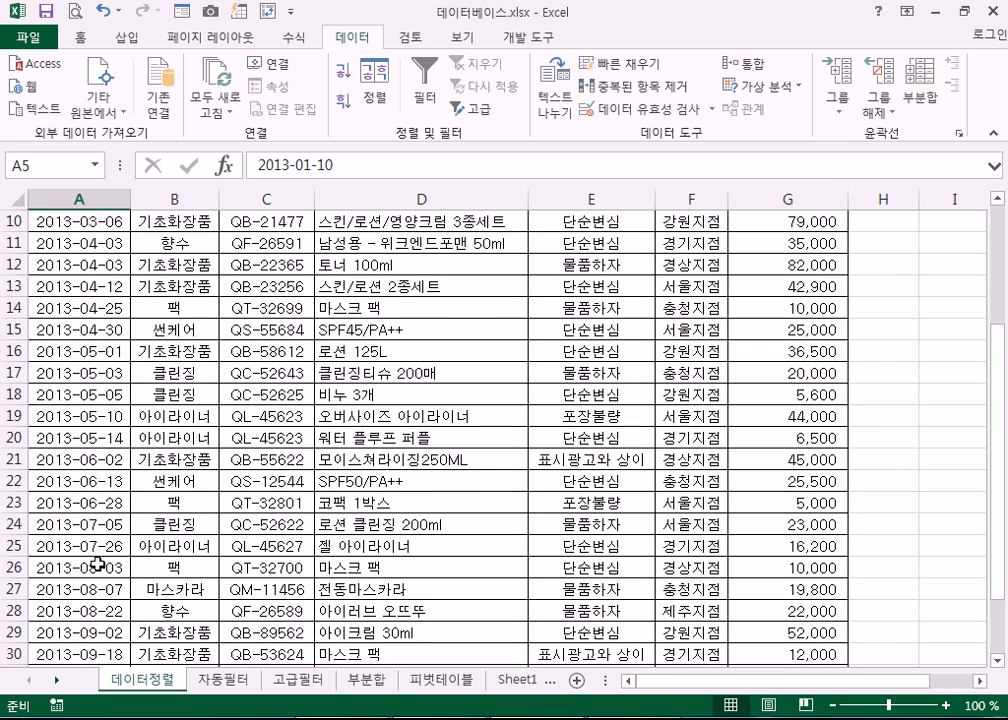
scroll(80, 443, "down", 2)
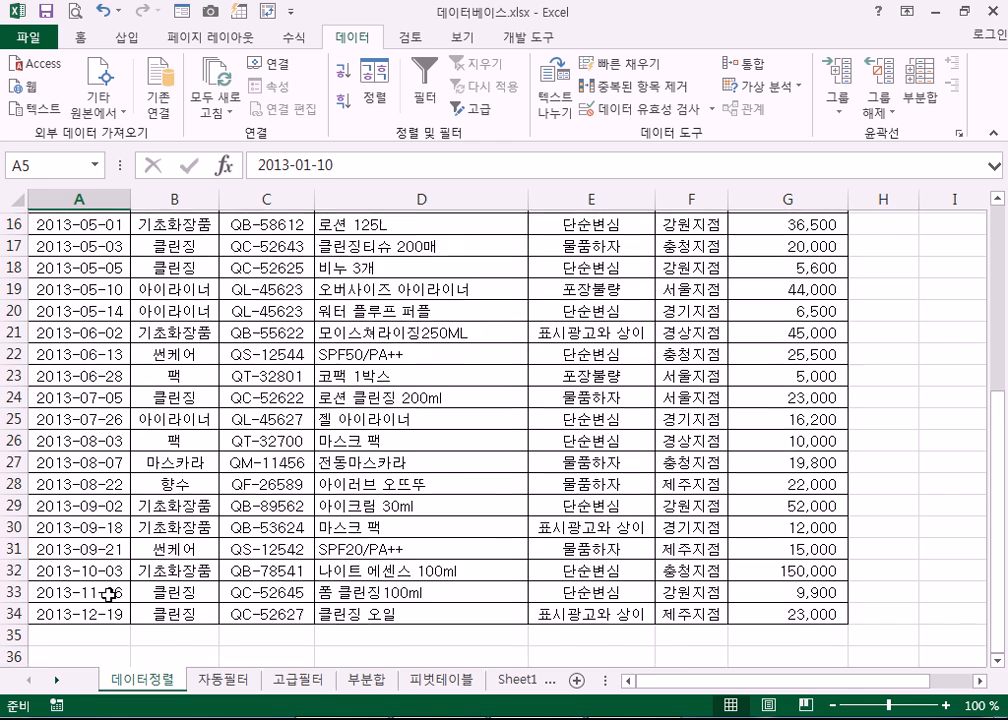
scroll(96, 400, "up", 3)
scroll(96, 400, "up", 2)
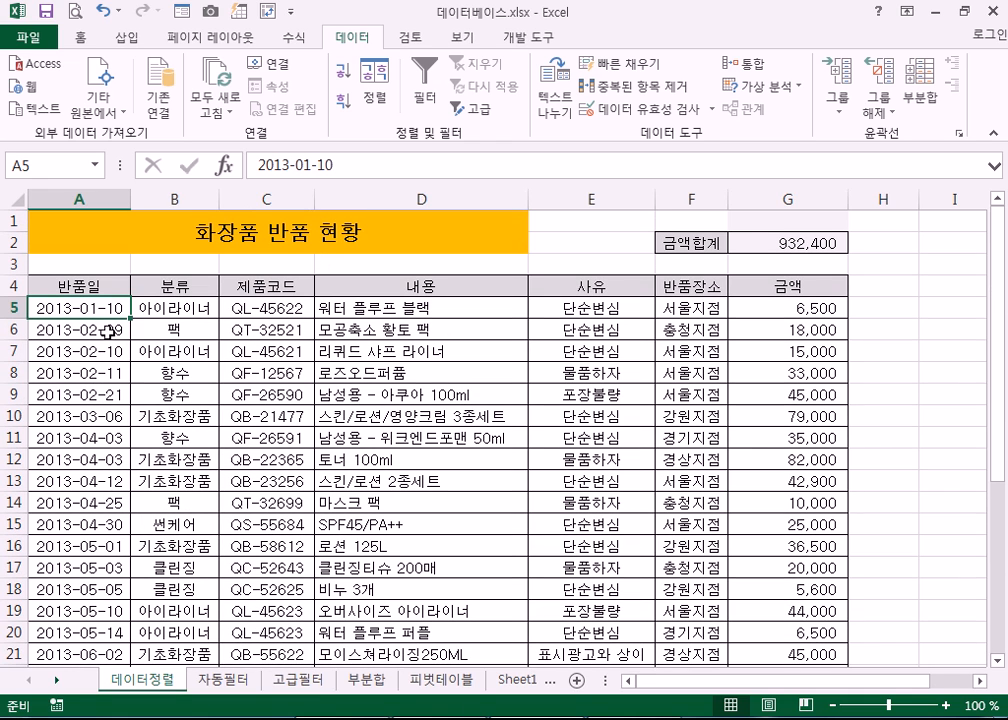
- Sort the returns table by 분류 in ascending order, with 반품일 in descending order as the second level, and check the row order
left_click(201, 311)
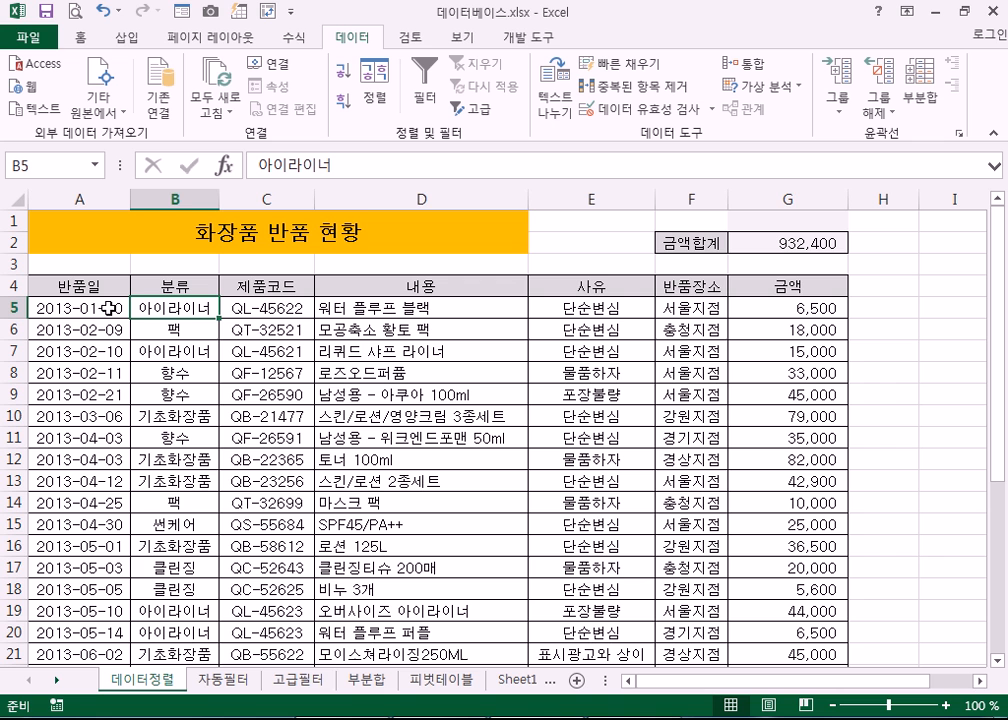
left_click(376, 98)
left_click(232, 105)
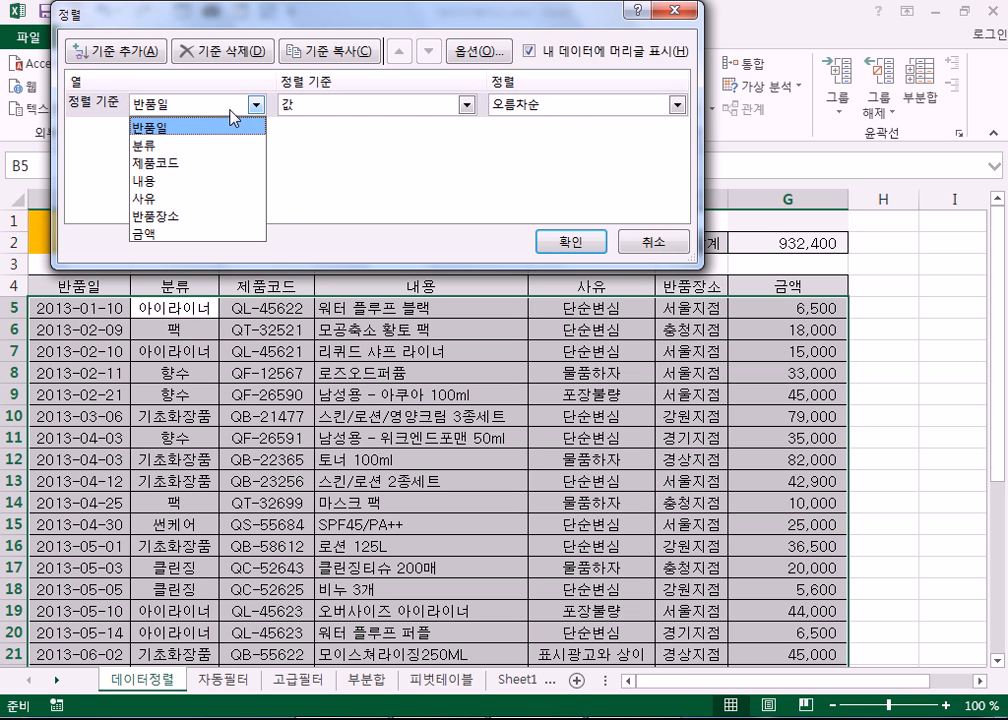
left_click(187, 147)
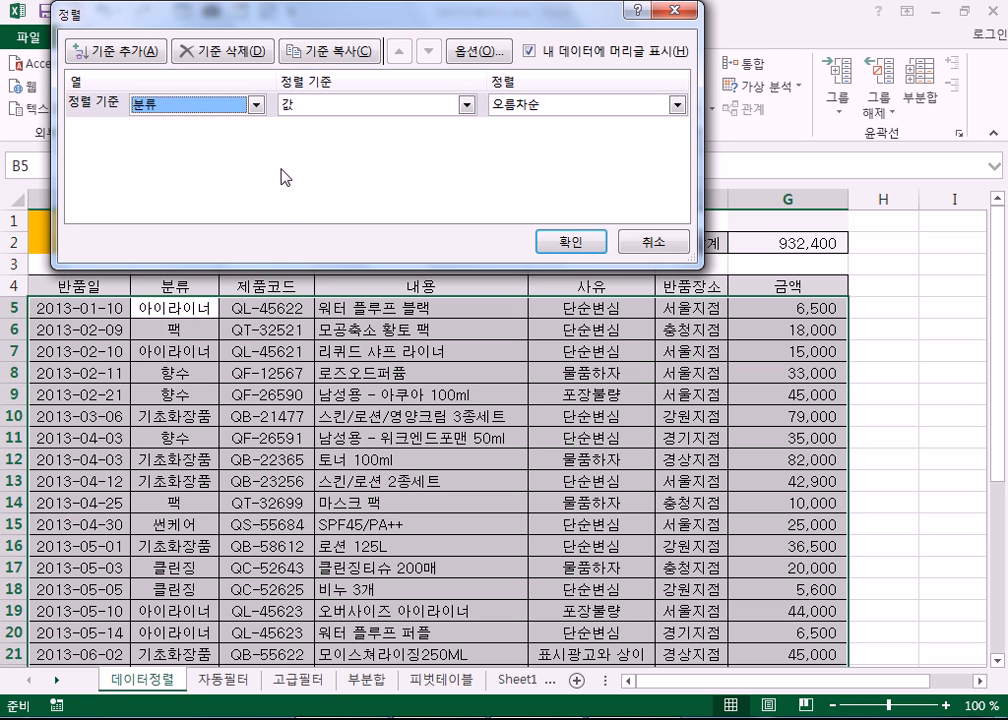
left_click(115, 50)
left_click(226, 131)
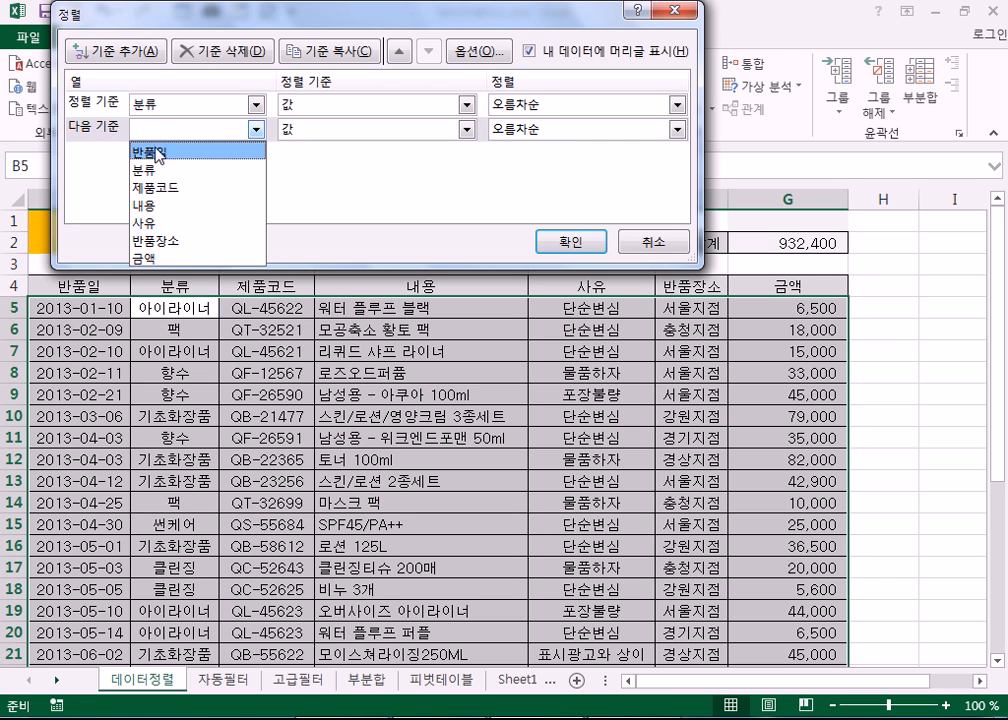
left_click(200, 151)
left_click(545, 134)
left_click(522, 165)
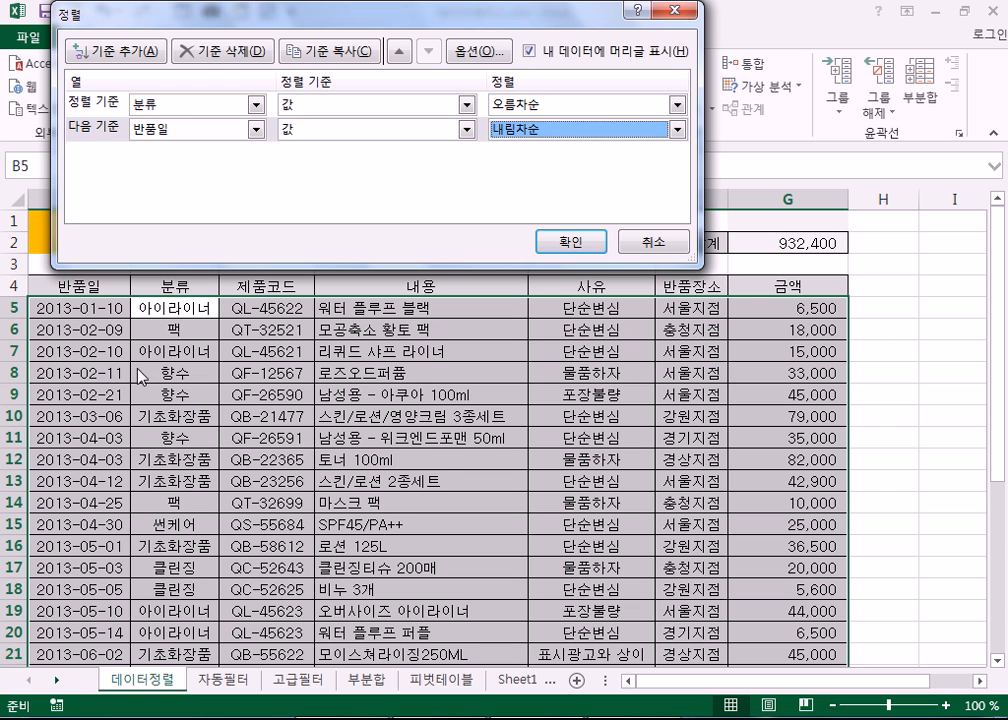
left_click(568, 242)
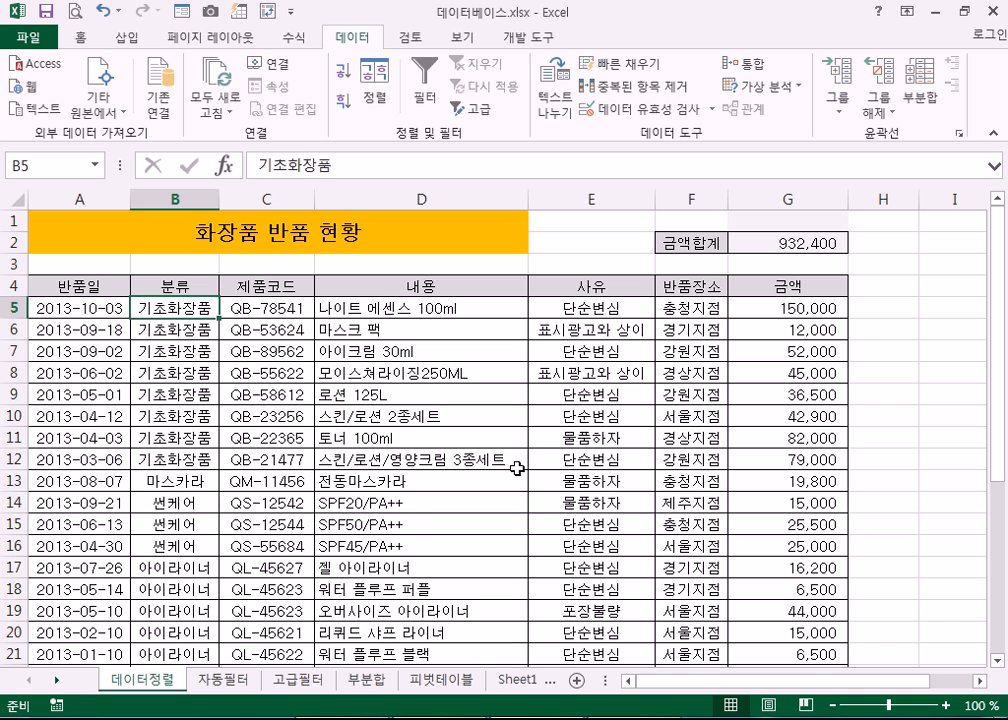
scroll(517, 468, "down", 2)
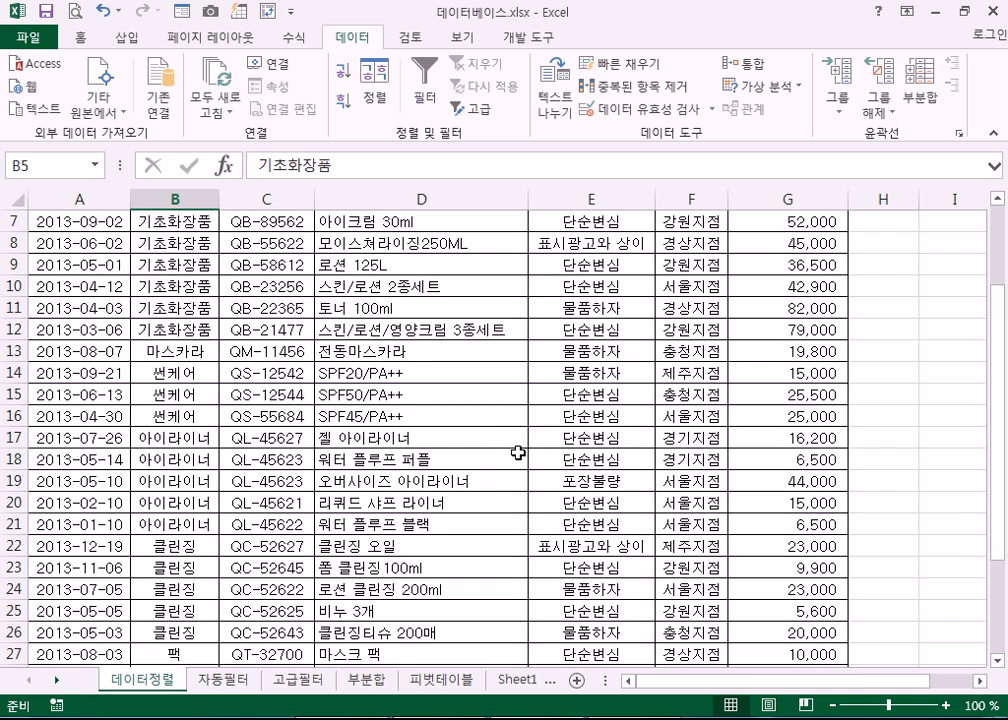
scroll(520, 440, "up", 2)
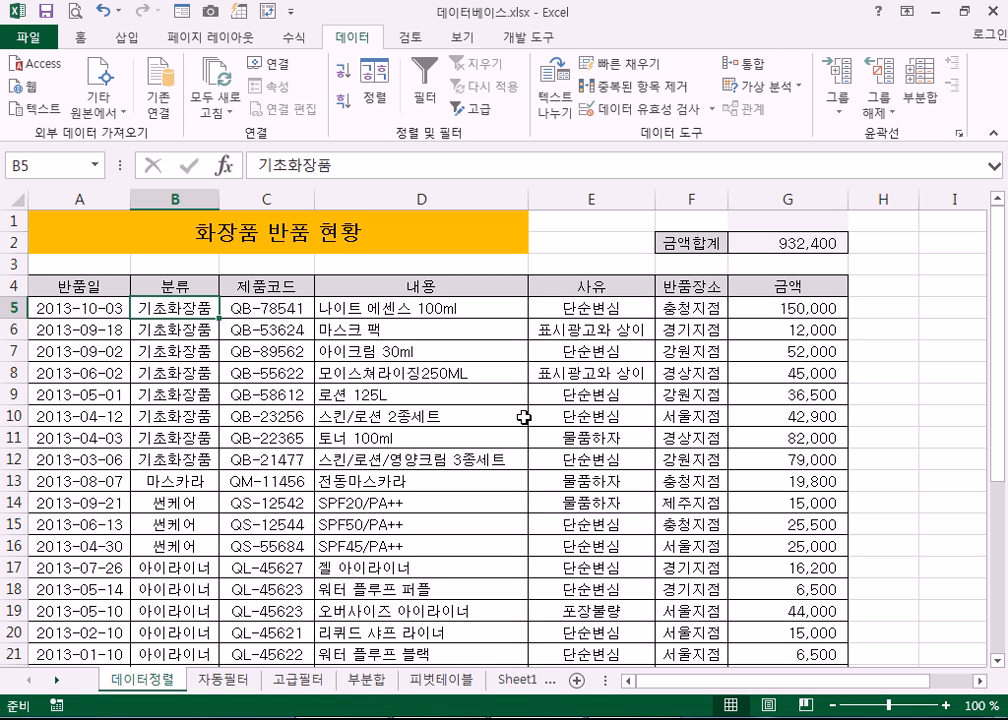
left_click(712, 308)
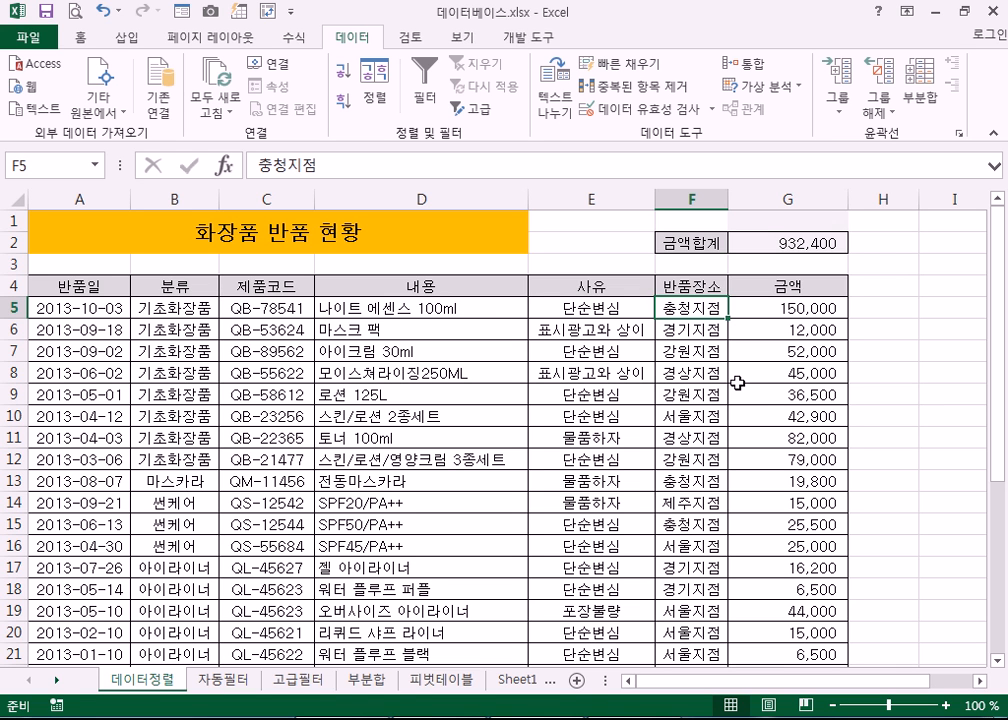
left_click(706, 440)
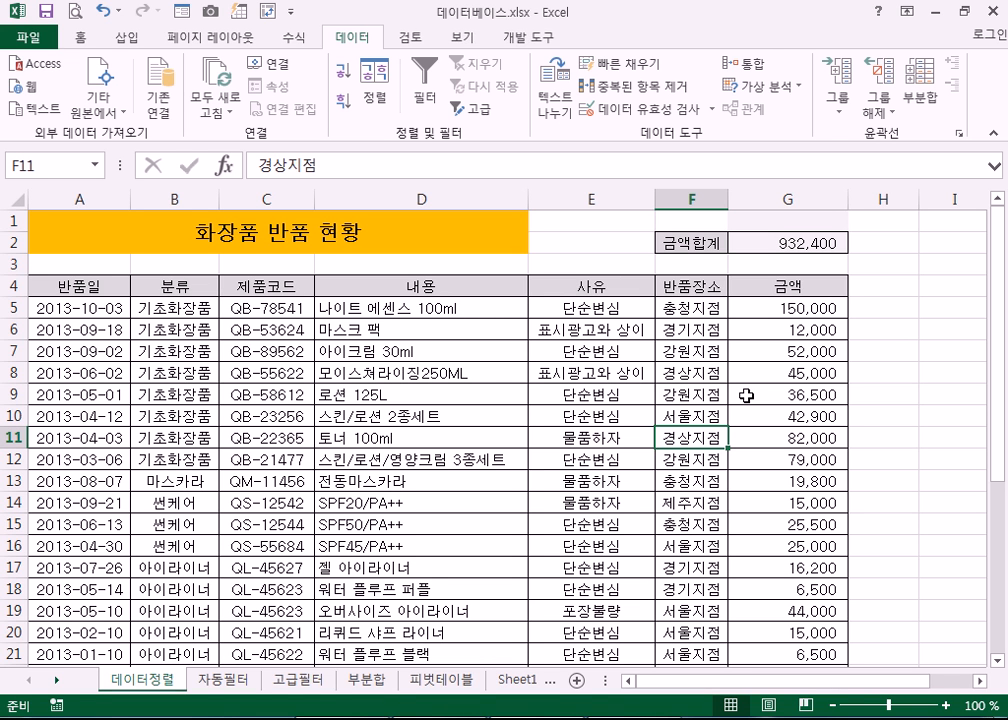
left_click(676, 310)
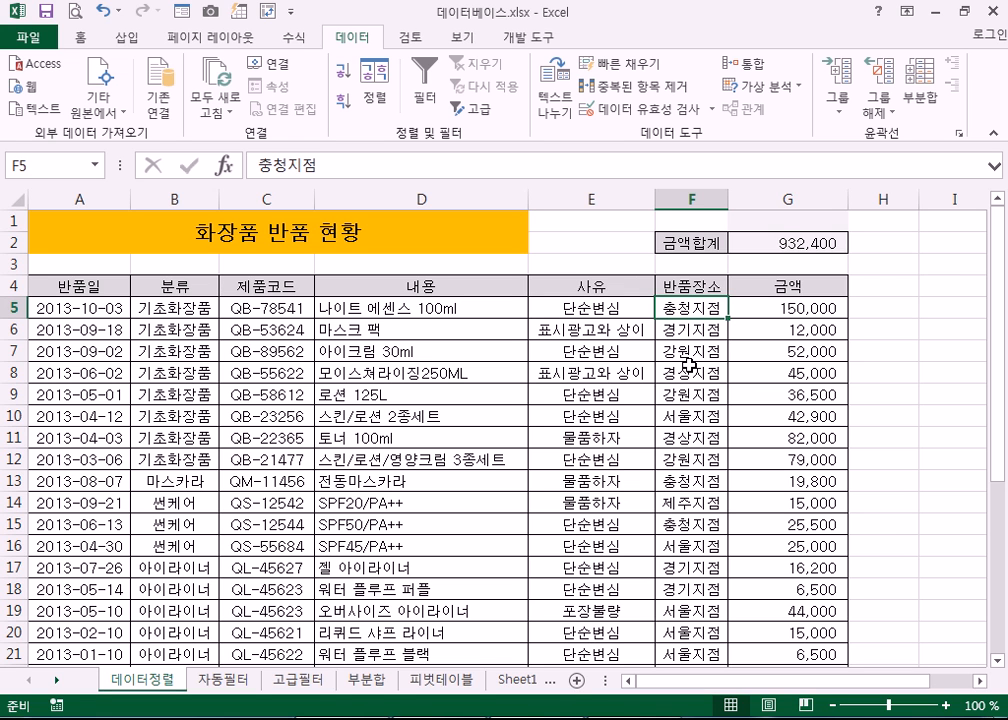
left_click(684, 329)
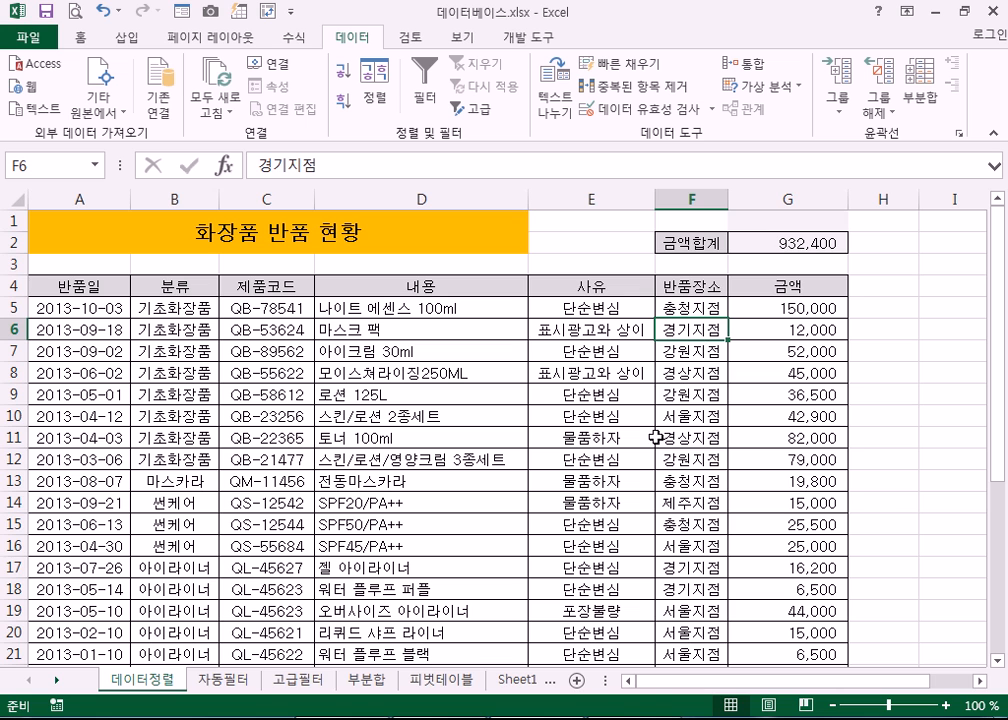
left_click(691, 199)
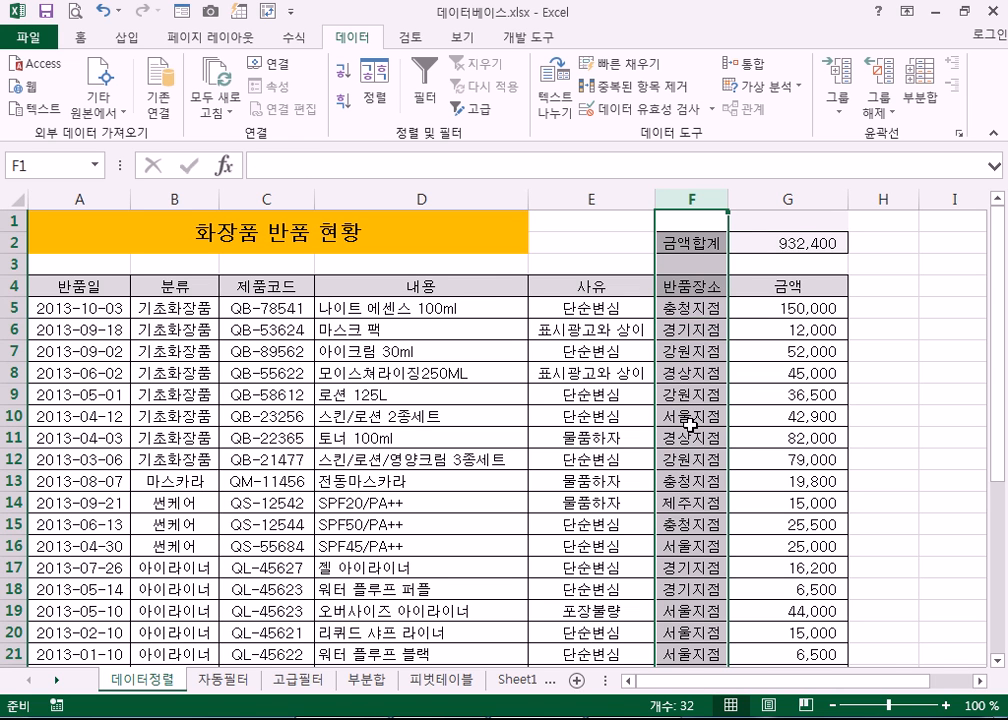
left_click(690, 331)
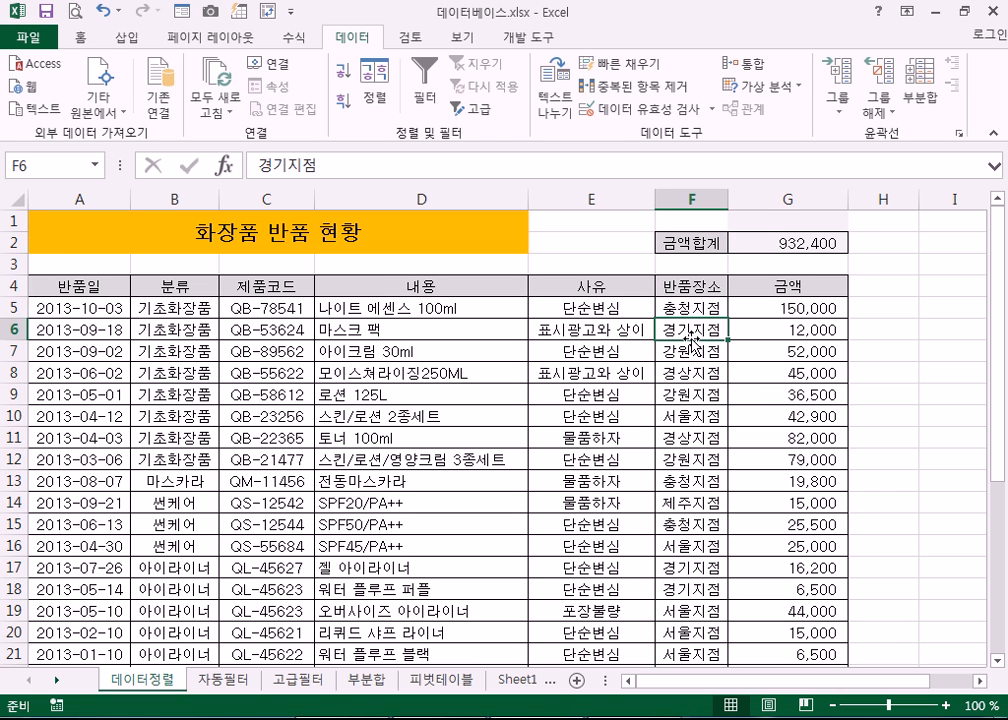
- Delete blank row 3 so that the table headers sit directly beneath the title and 금액합계 rows
left_click(14, 264)
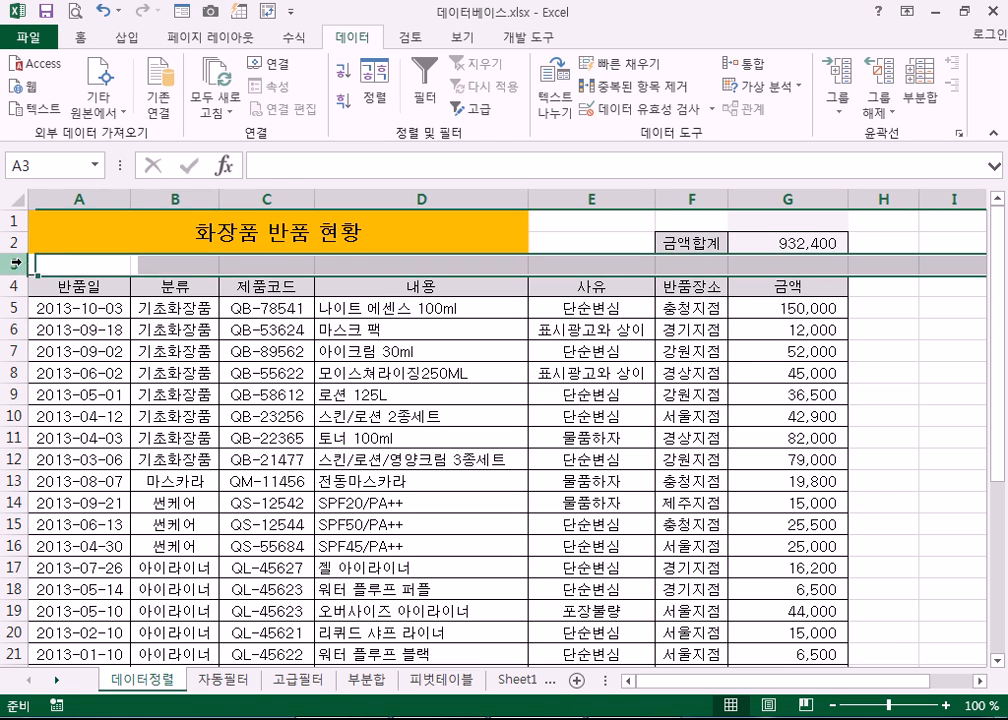
right_click(14, 264)
left_click(74, 424)
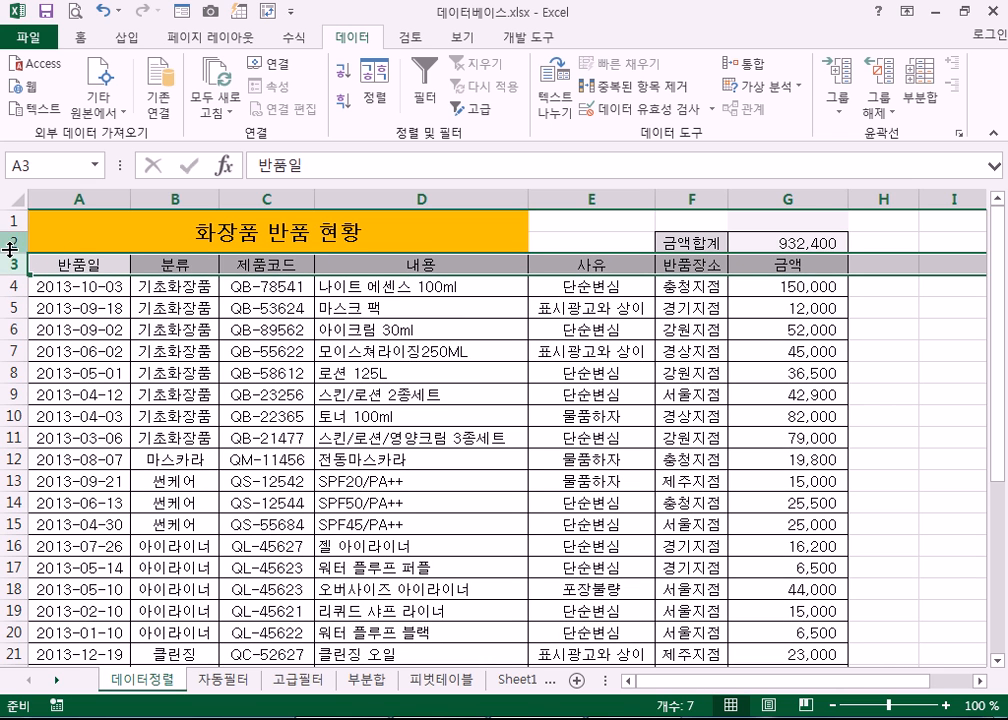
left_click(174, 394)
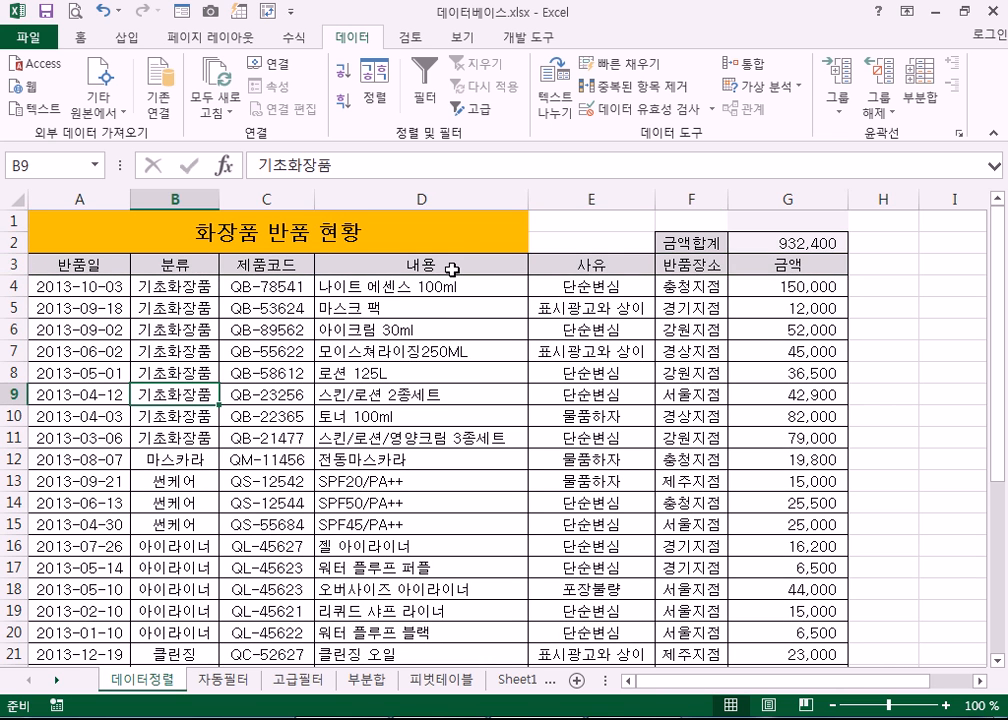
- Try an ascending sort from the 내용 header cell D3, undo it, and select the header cell again
left_click(448, 265)
left_click(343, 71)
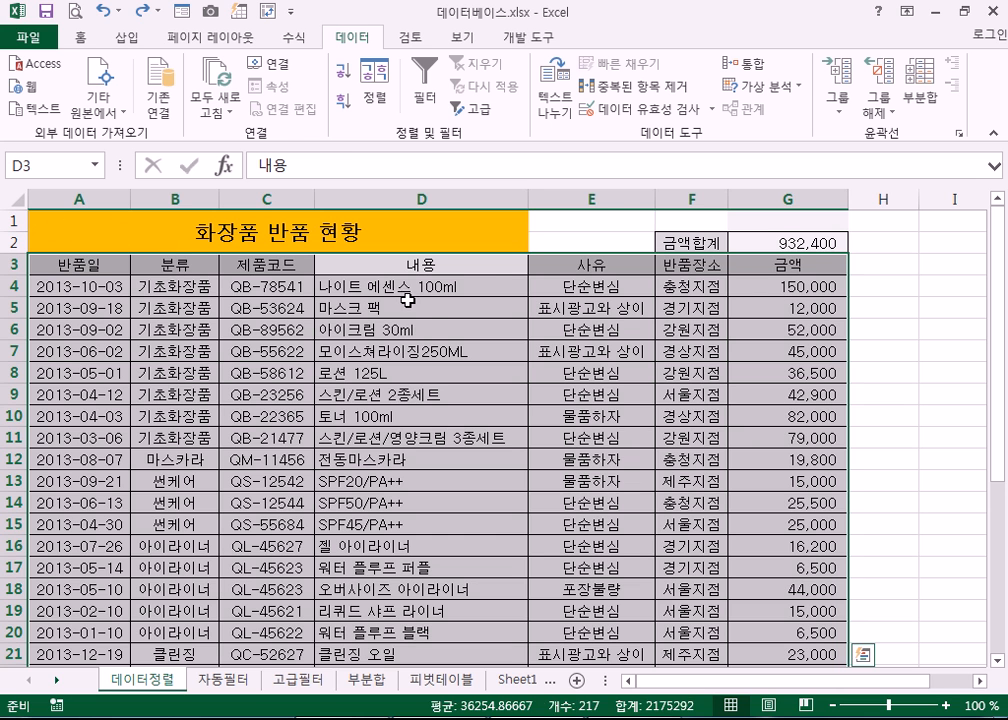
left_click(493, 281)
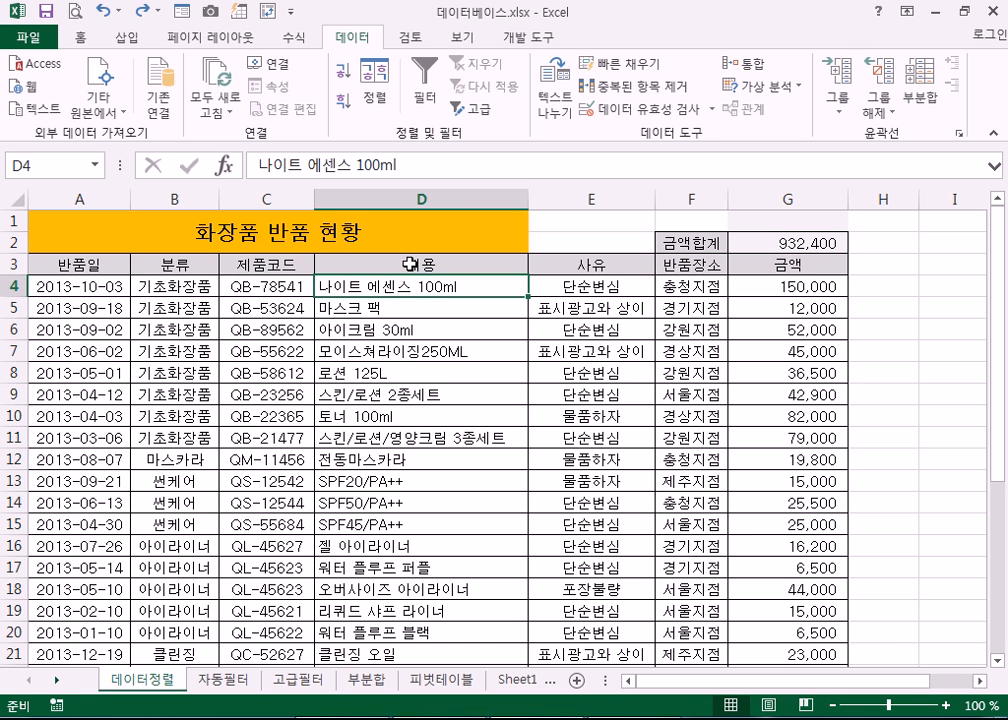
left_click(410, 264)
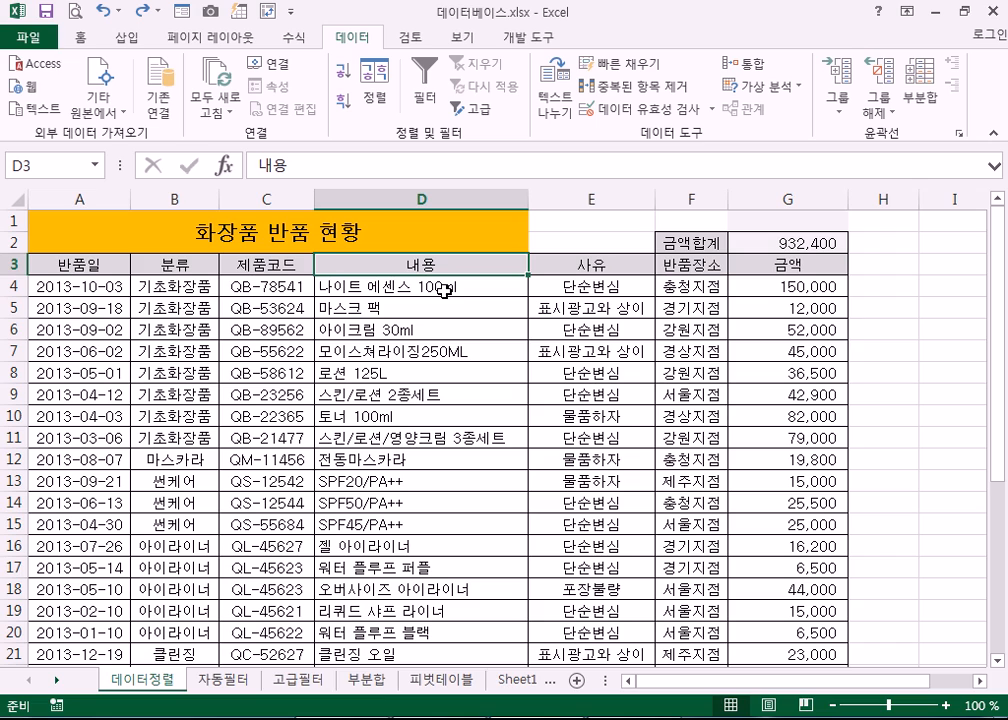
- Try sorting the selected range A3:G33, headers included, in ascending order by 사유 and by 금액
left_click_drag(66, 262, 803, 607)
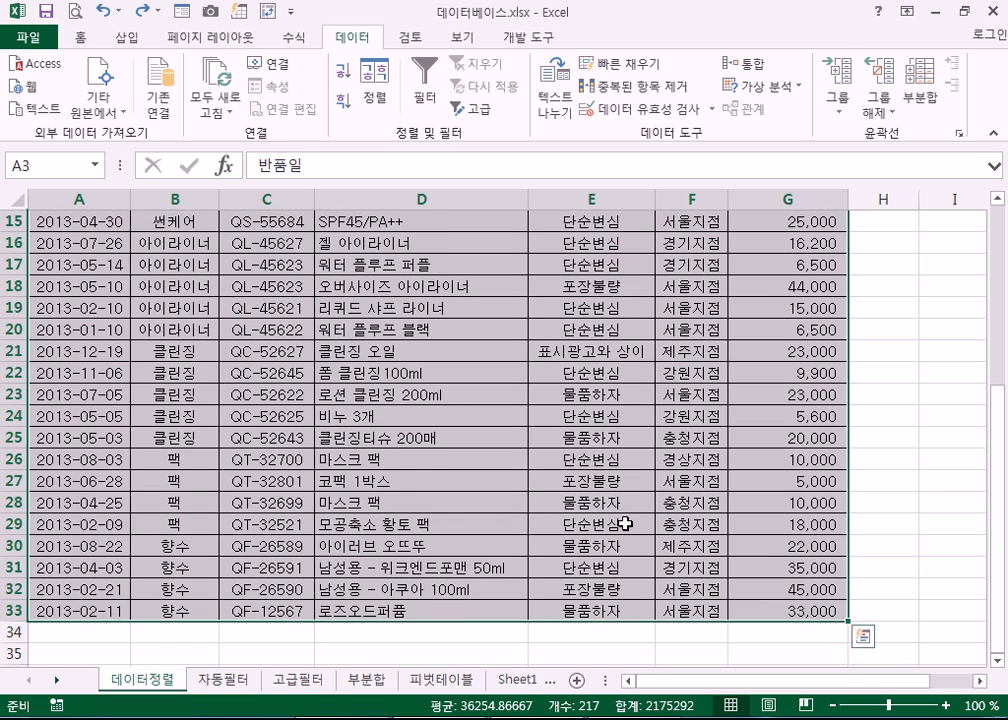
scroll(517, 467, "up", 3)
scroll(517, 467, "up", 2)
key("Tab")
key("Tab")
key("Tab")
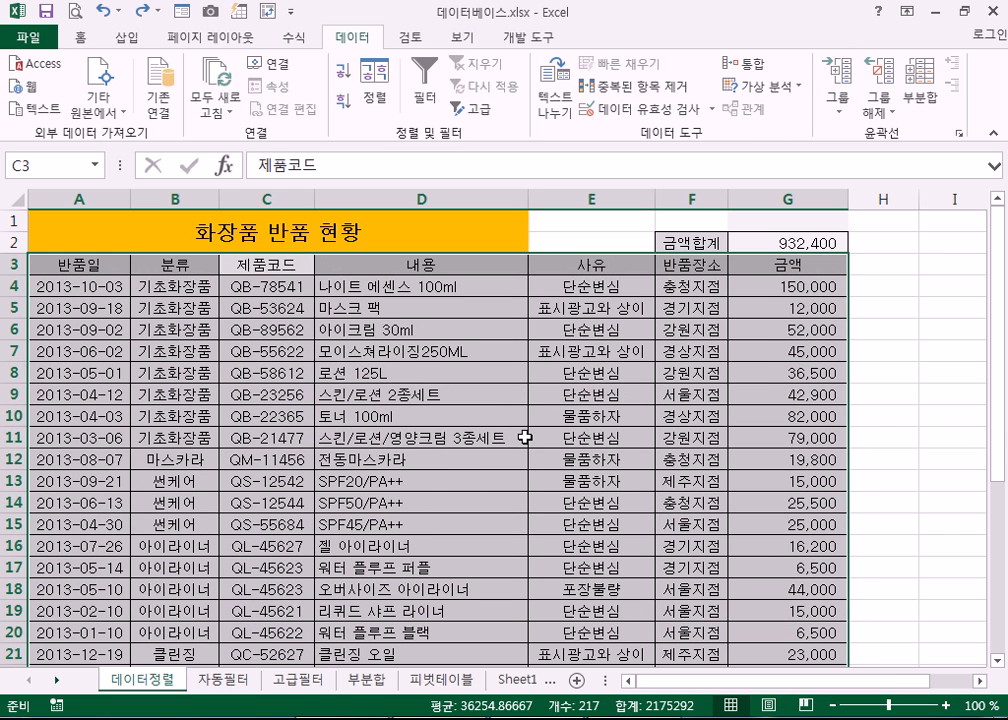
key("Tab")
left_click(343, 74)
key("Tab")
key("Tab")
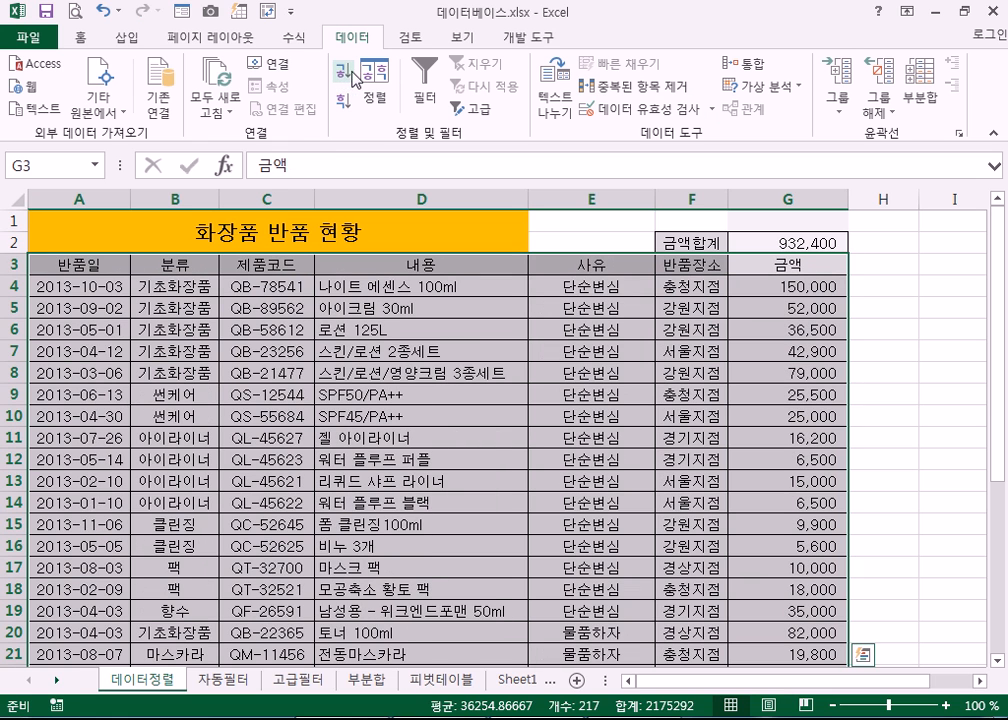
left_click(346, 74)
- Undo the sorts and the deletion of blank row 3, and point out the separation between the title rows and the table
key("ctrl+z")
key("ctrl+z")
key("ctrl+z")
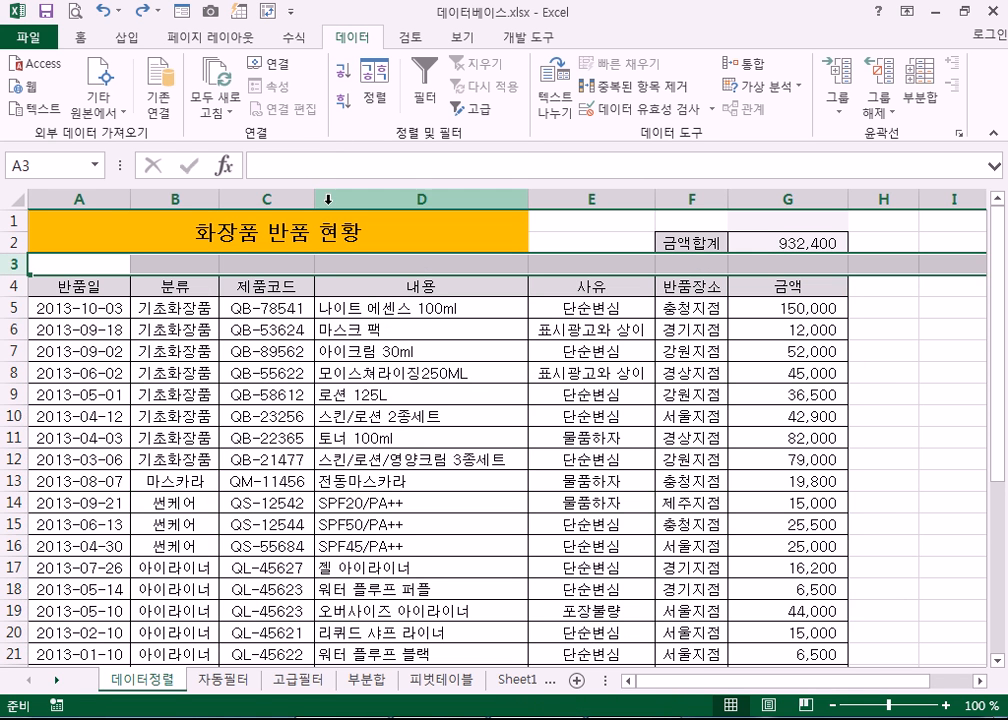
left_click(214, 266)
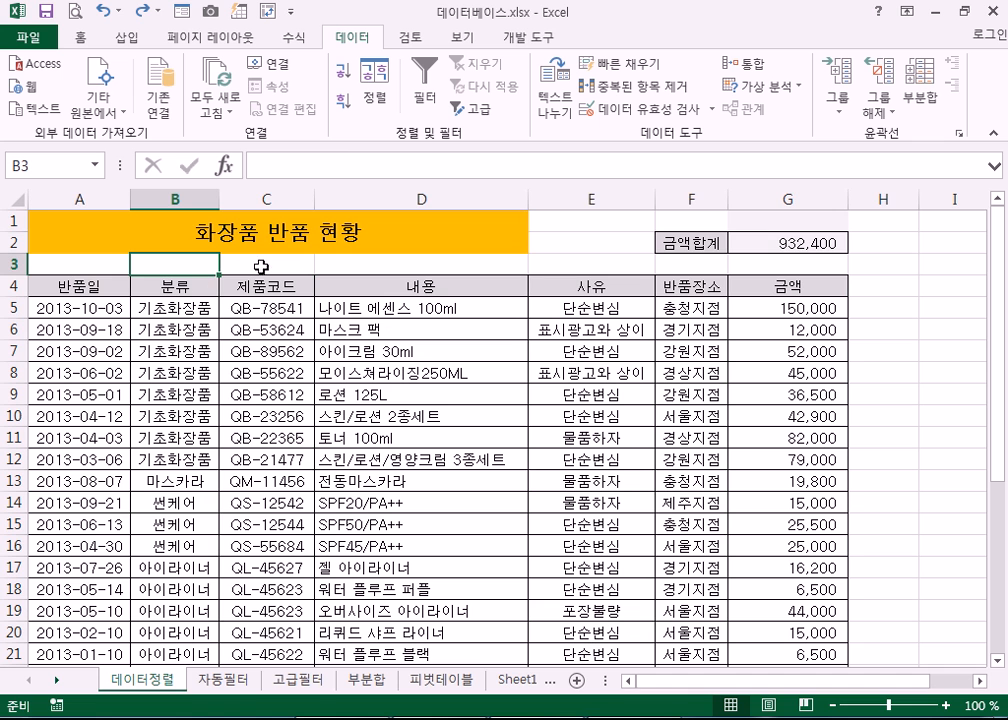
left_click_drag(16, 221, 18, 242)
left_click_drag(12, 285, 12, 394)
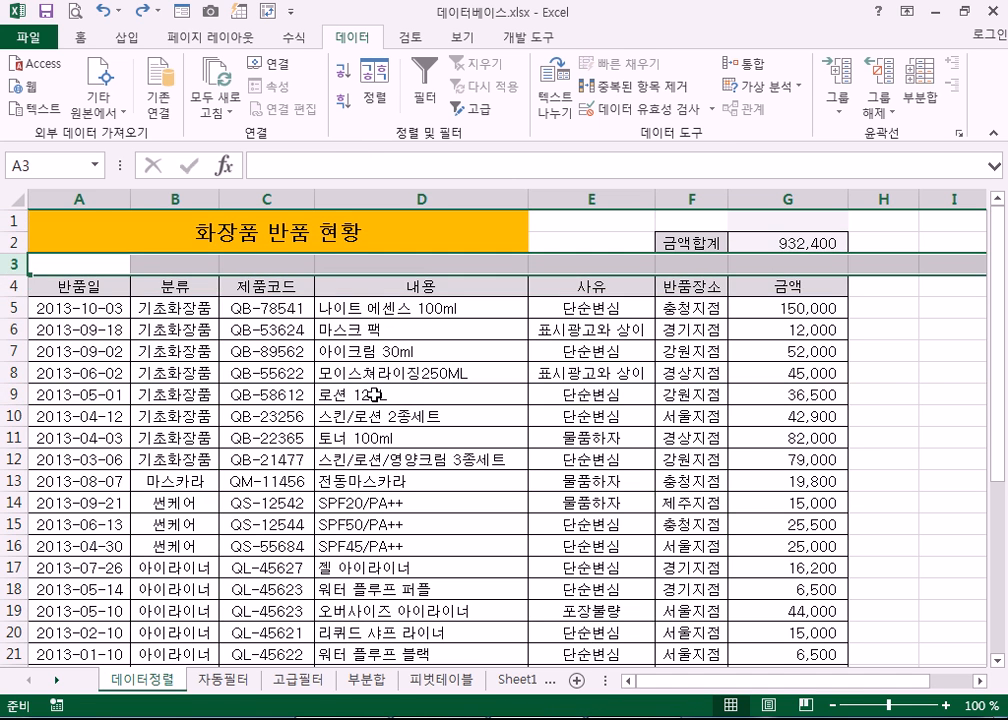
left_click(360, 396)
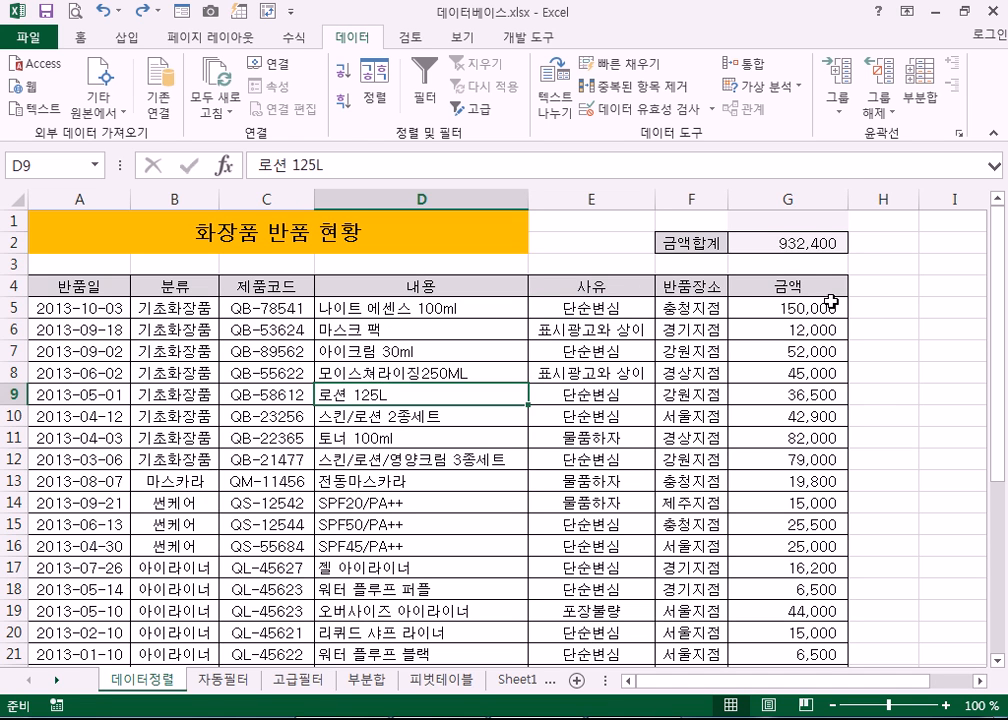
- Sort the returns table by 금액 in ascending order, followed by an ascending sort on 반품장소
left_click(788, 308)
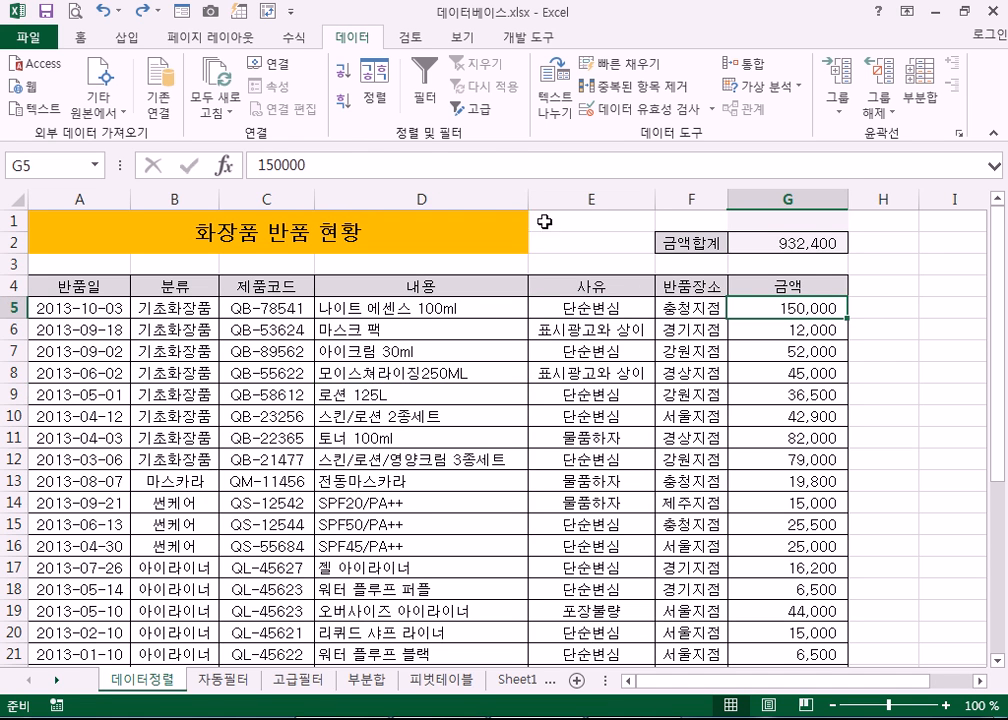
left_click(342, 70)
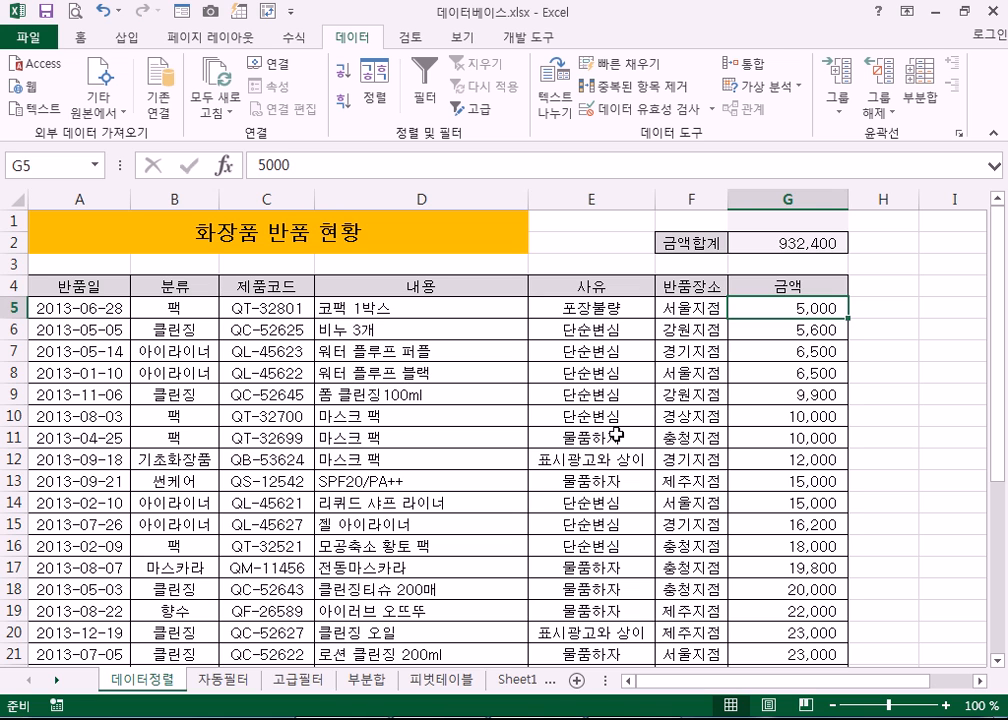
left_click(690, 307)
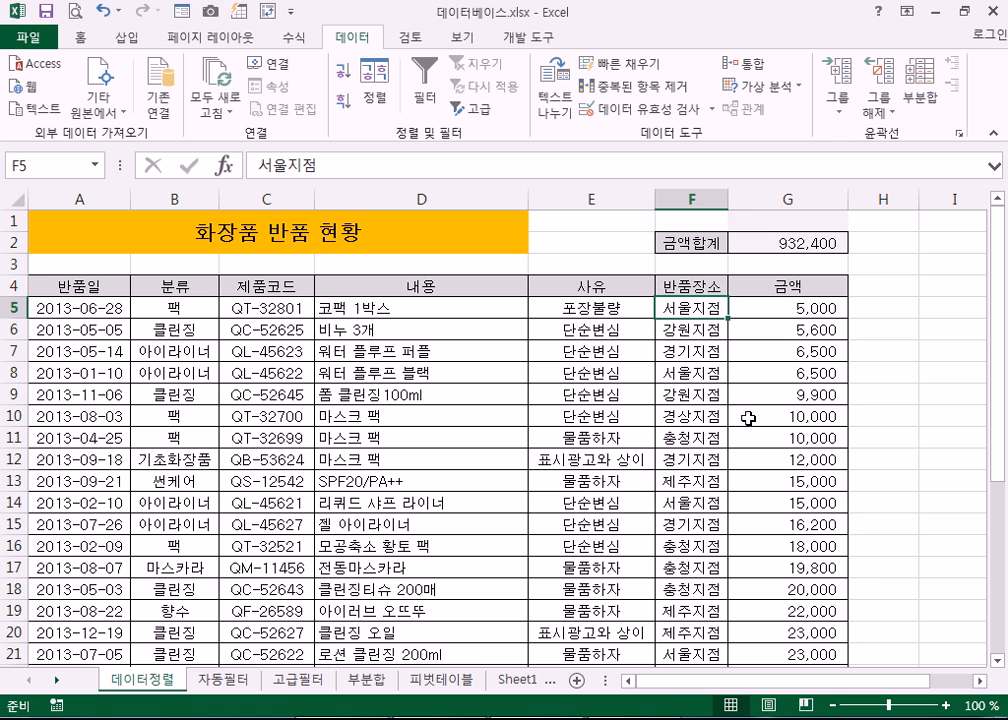
left_click(345, 72)
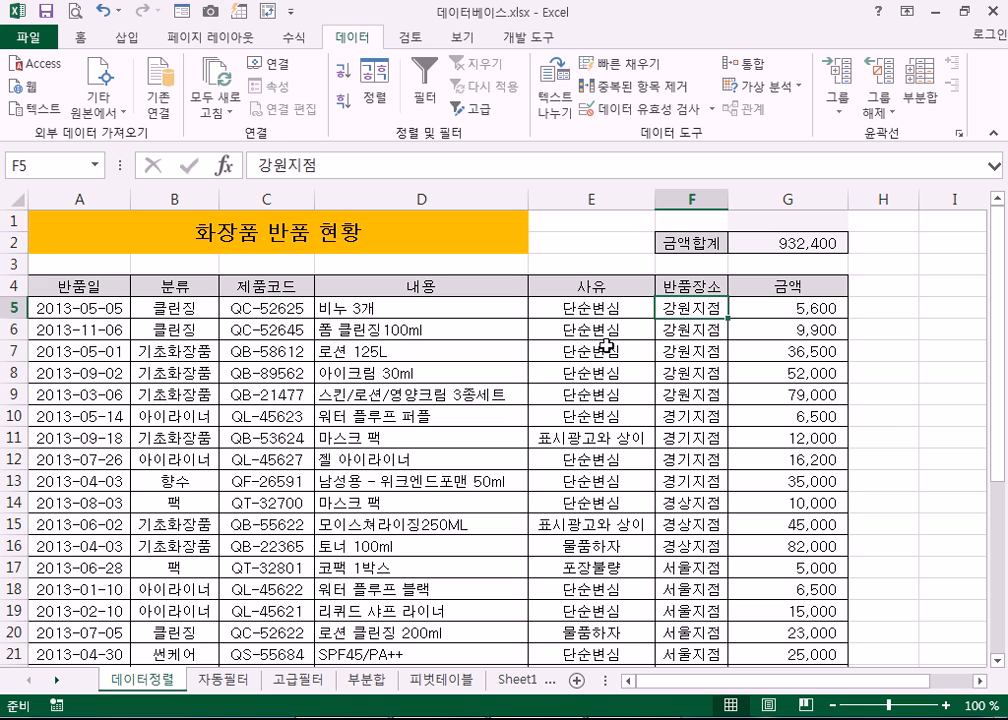
- Choose a user-defined list as the sort order for the 반품장소 criterion and open the custom lists
left_click(375, 100)
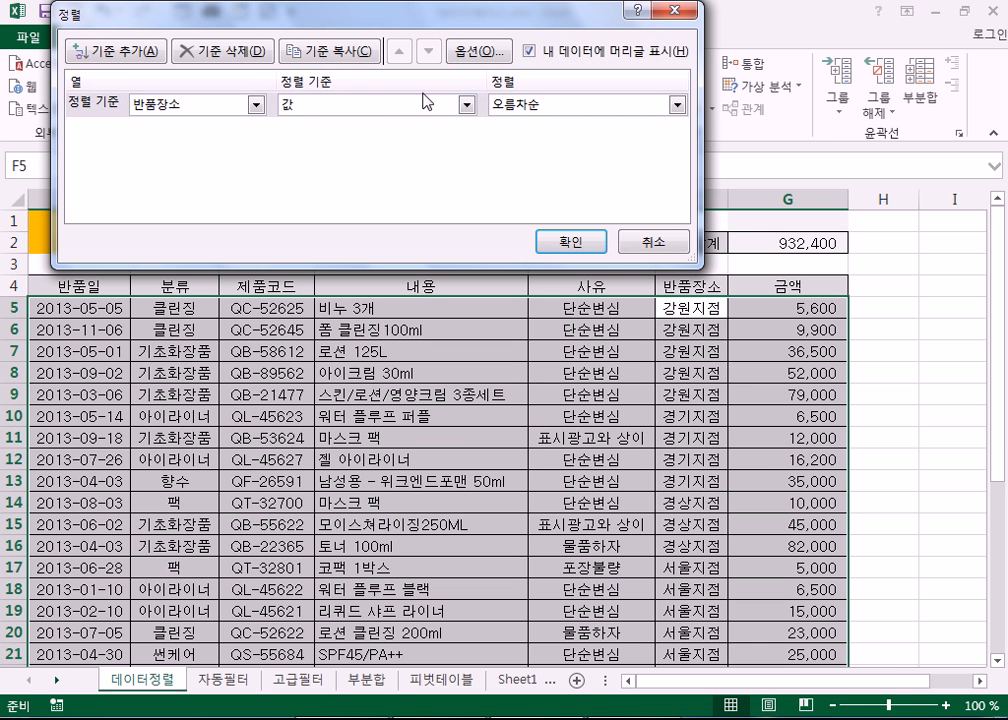
left_click(541, 105)
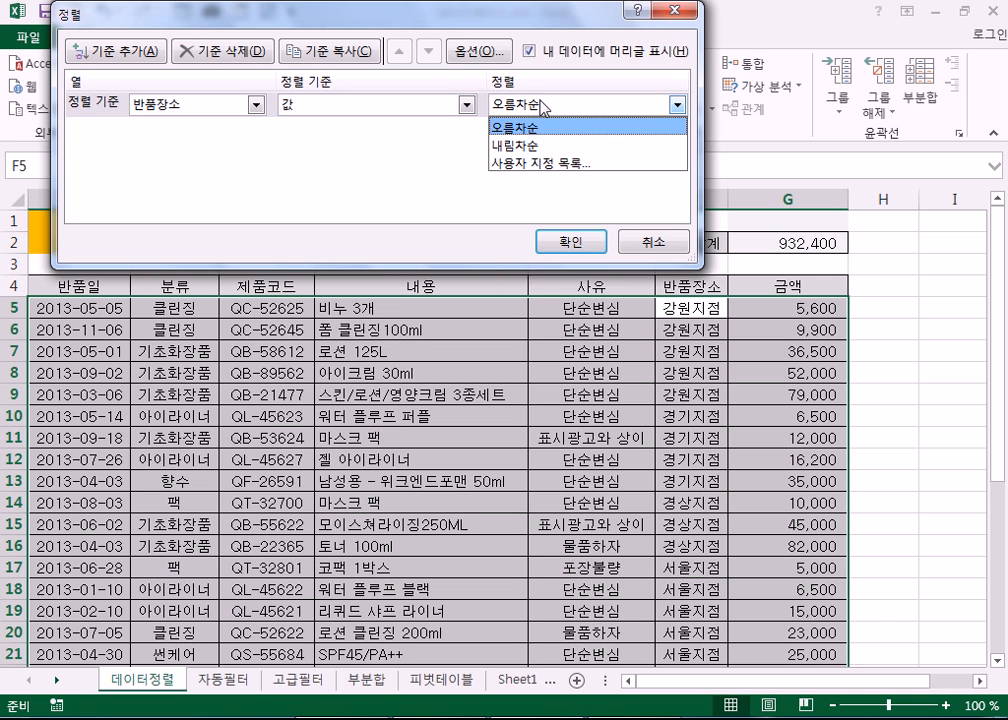
left_click(555, 164)
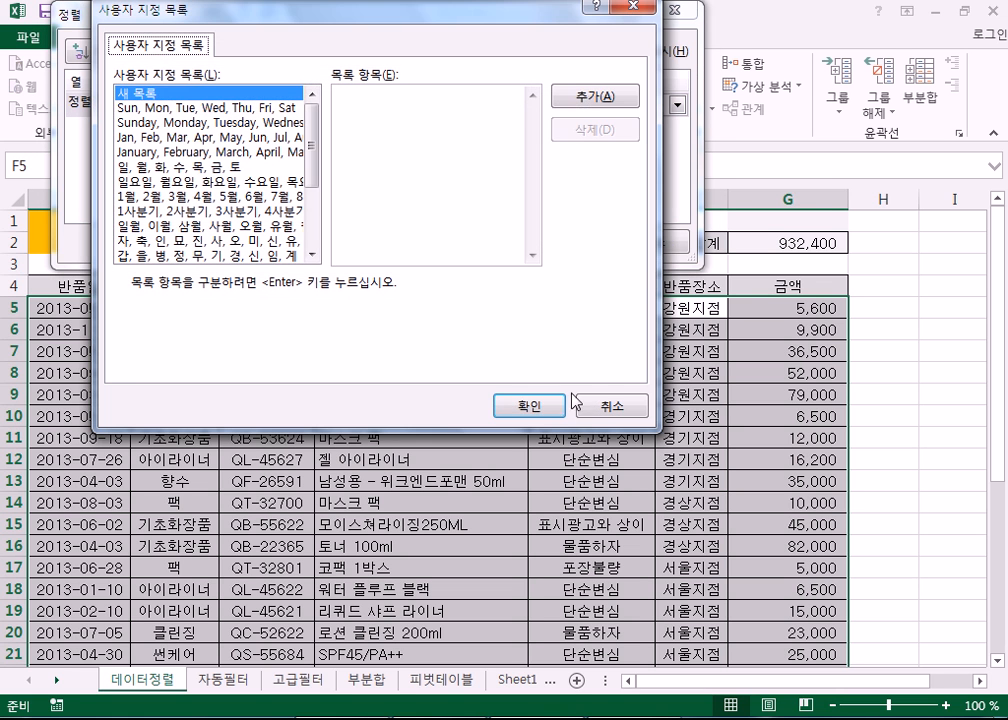
left_click(612, 406)
left_click(547, 102)
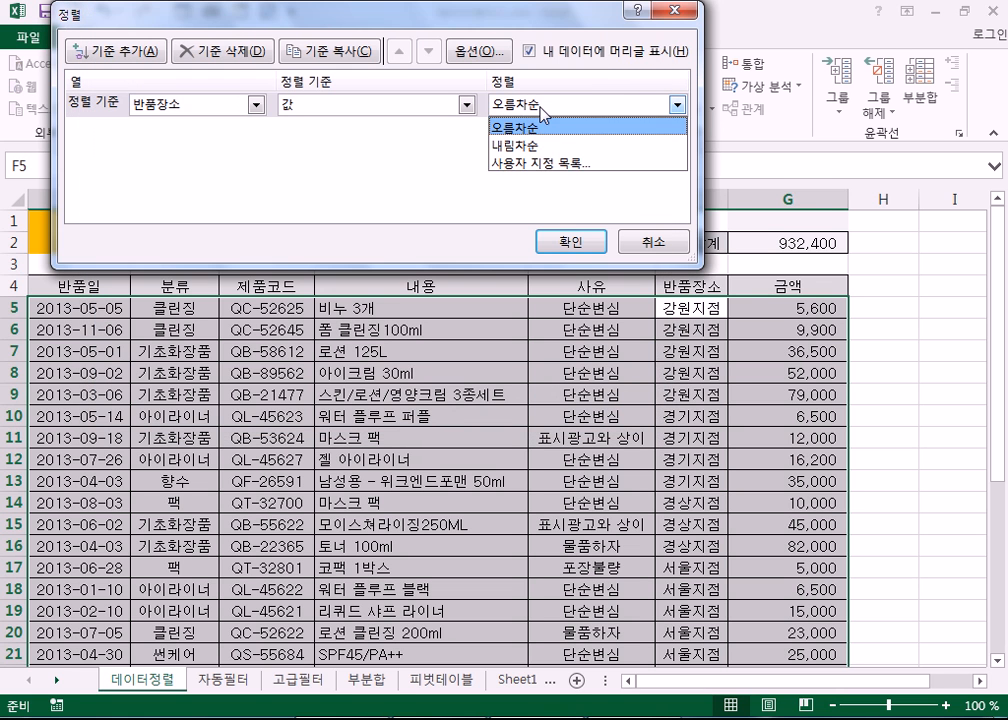
left_click(541, 167)
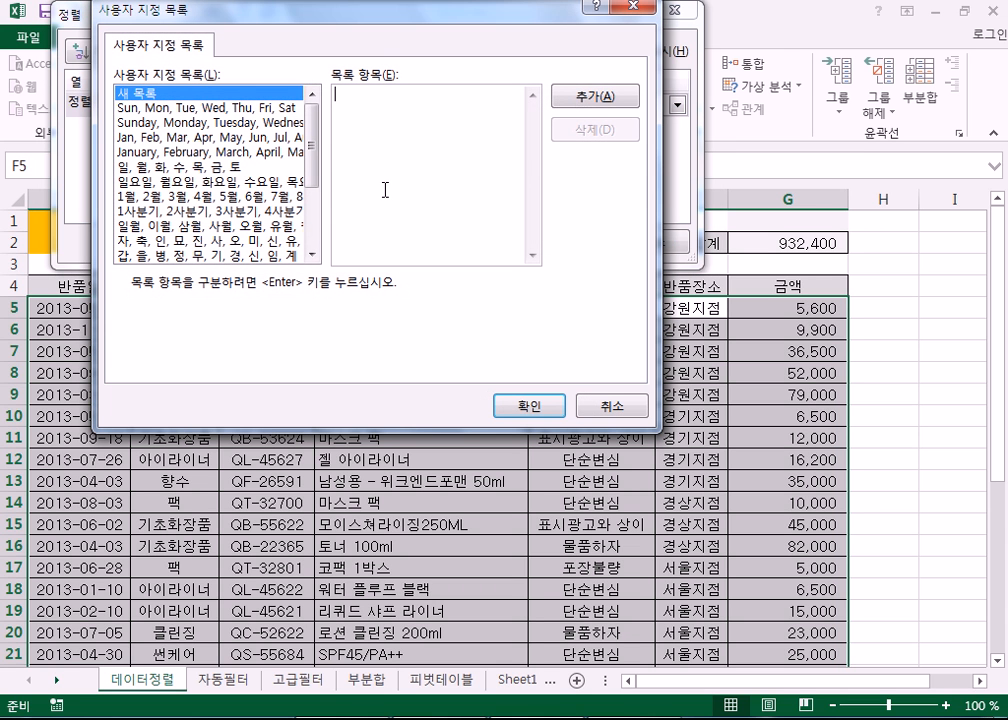
- Look through the existing custom lists, including the English weekday names and the job title lists
mouse_move(313, 153)
left_mouse_down()
mouse_move(325, 265)
mouse_move(324, 124)
mouse_move(315, 259)
mouse_move(311, 238)
mouse_move(314, 112)
mouse_move(314, 128)
left_mouse_up()
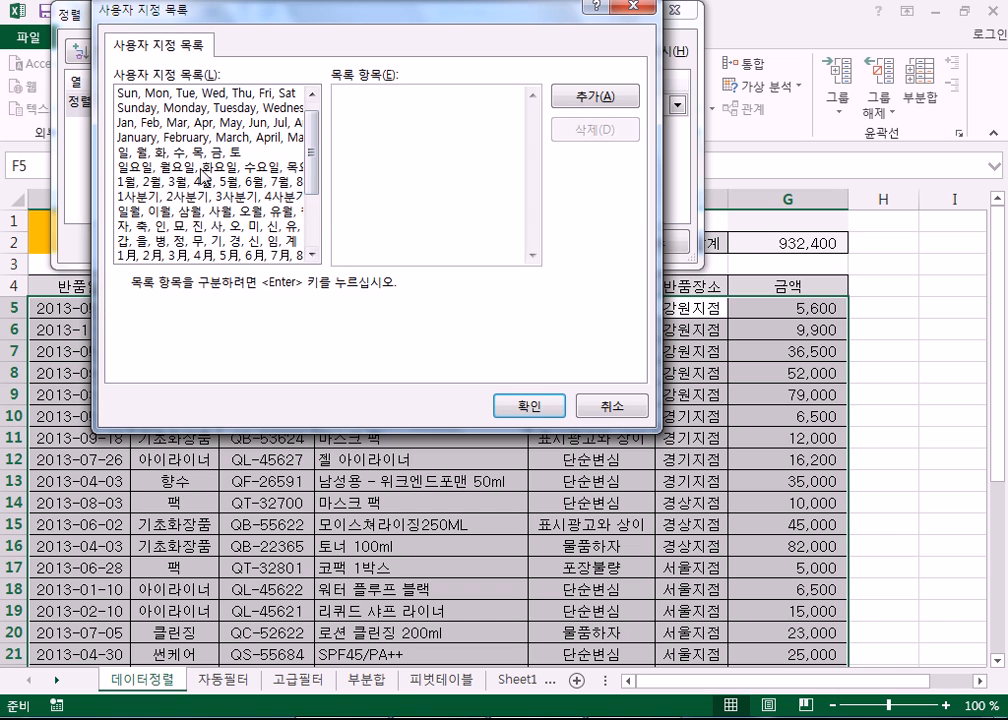
left_click_drag(315, 175, 322, 104)
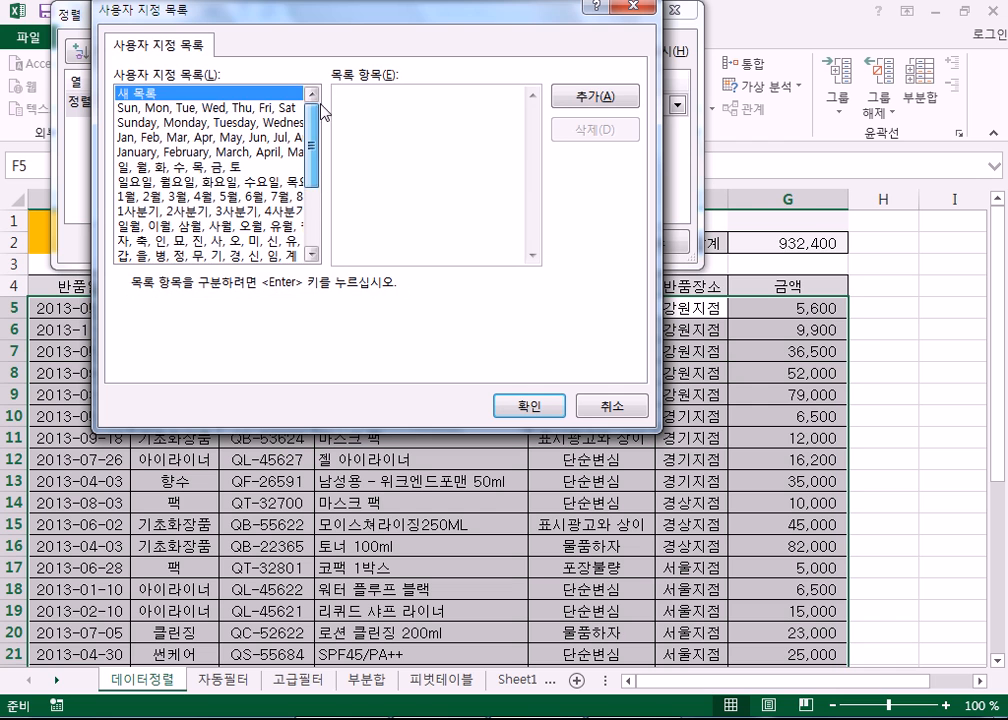
left_click(157, 108)
left_click(152, 122)
scroll(197, 168, "down", 3)
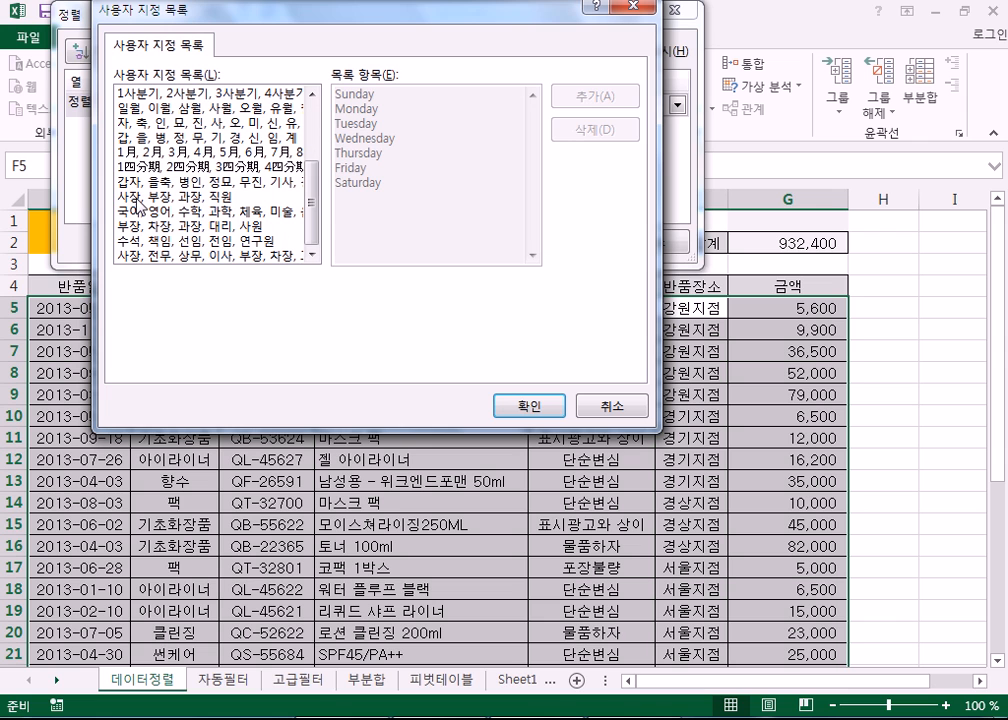
left_click(170, 256)
scroll(176, 262, "up", 3)
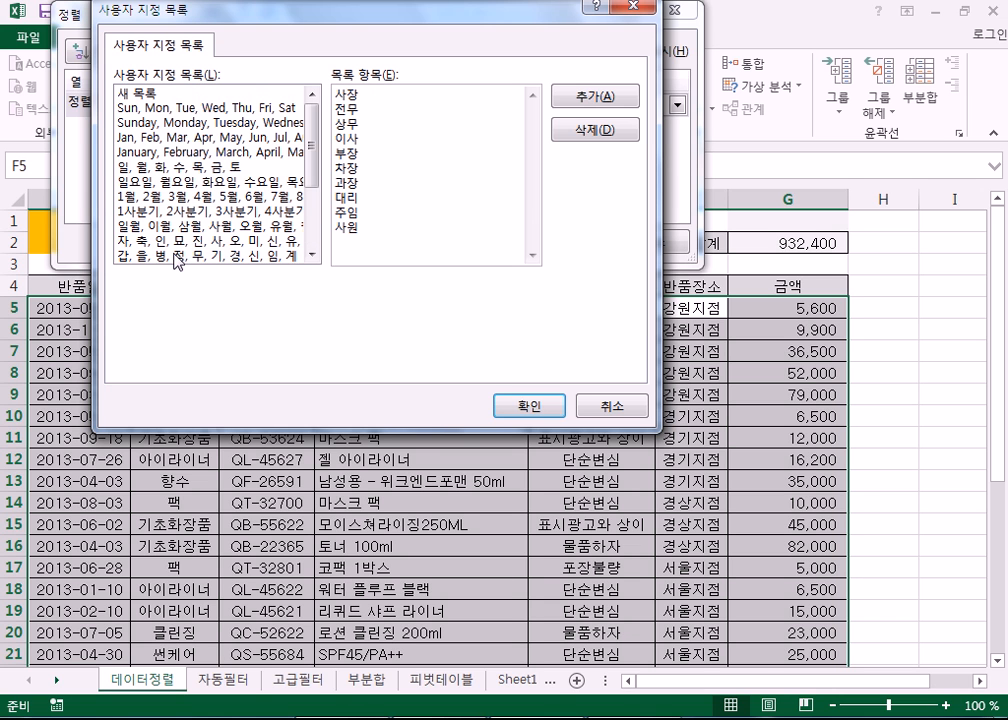
scroll(176, 262, "down", 3)
scroll(176, 262, "up", 3)
- Start a new custom list with the entries 서울지점, 경기지점, 강원지점 and 충청지점
left_click(122, 95)
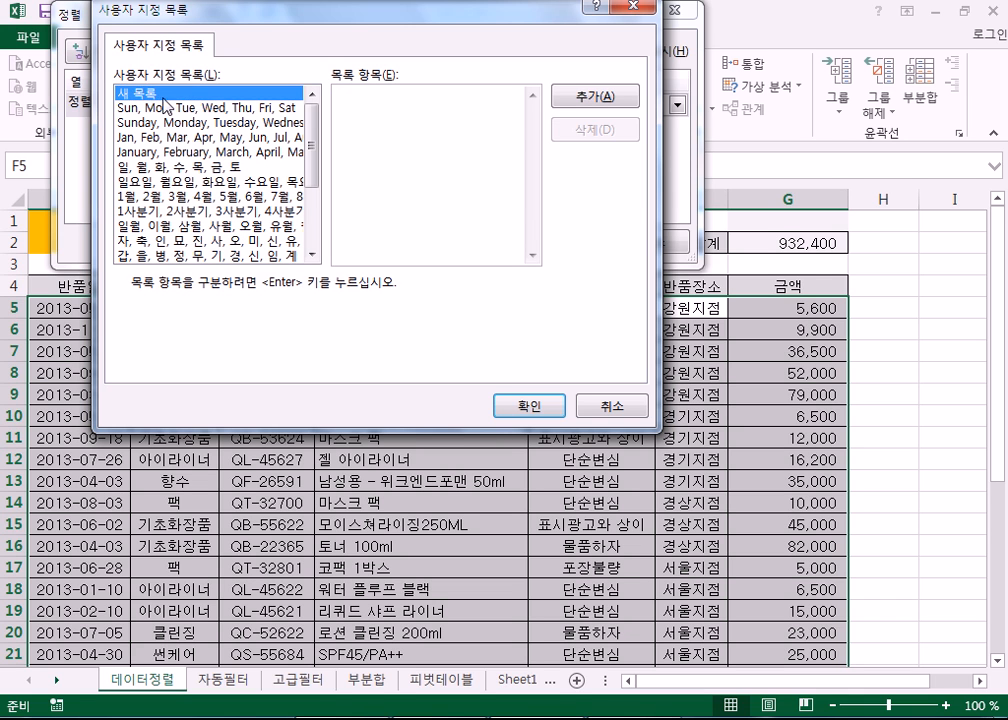
type("tjdn")
double_click(347, 105)
type("서울짖점")
key("Return")
type("경기지점")
key("Return")
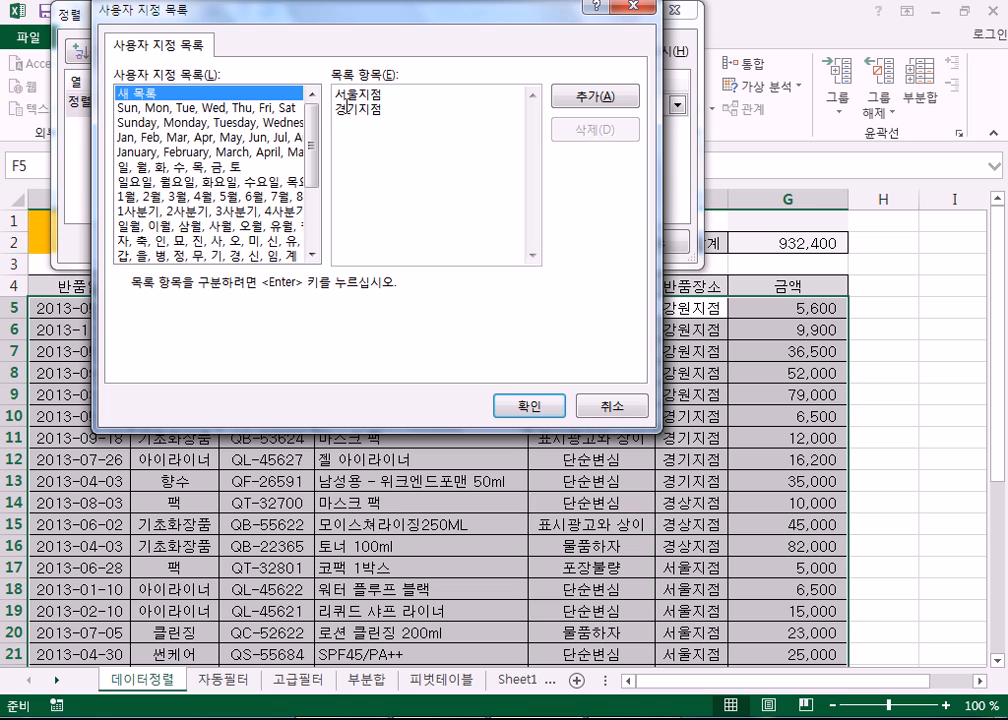
type("강우지점")
key("Return")
type("충청지점")
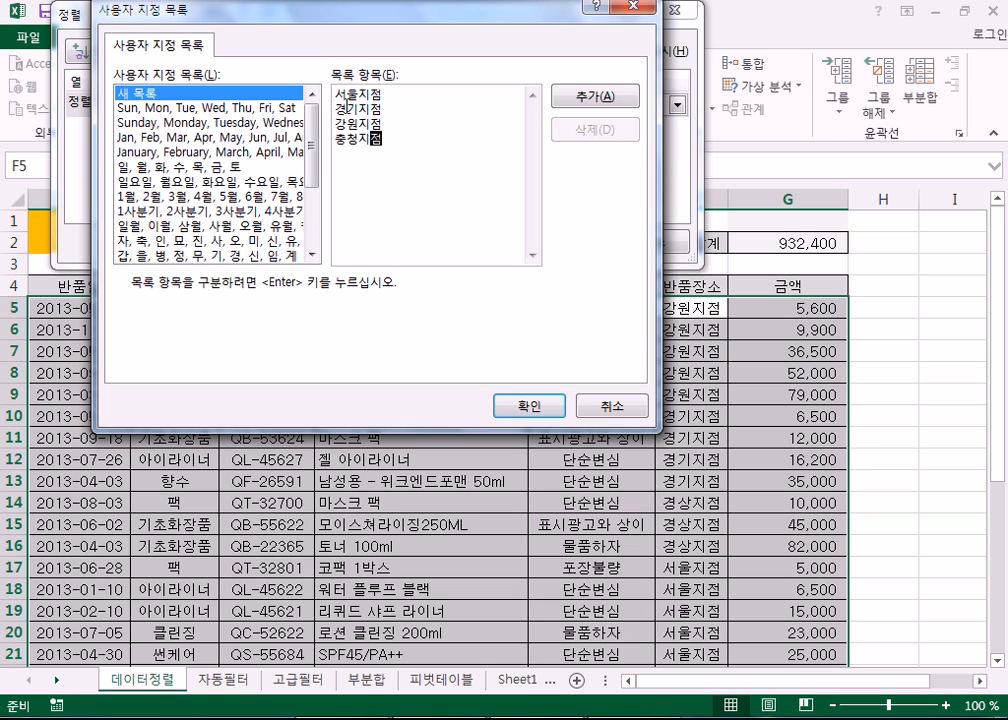
- Complete the branch list with 경상지점, 전라지점 and 제주지점, and add it to the custom lists
key("Return")
type("경상지점")
key("Return")
type("전라지점")
key("Return")
type("제주지점")
key("Return")
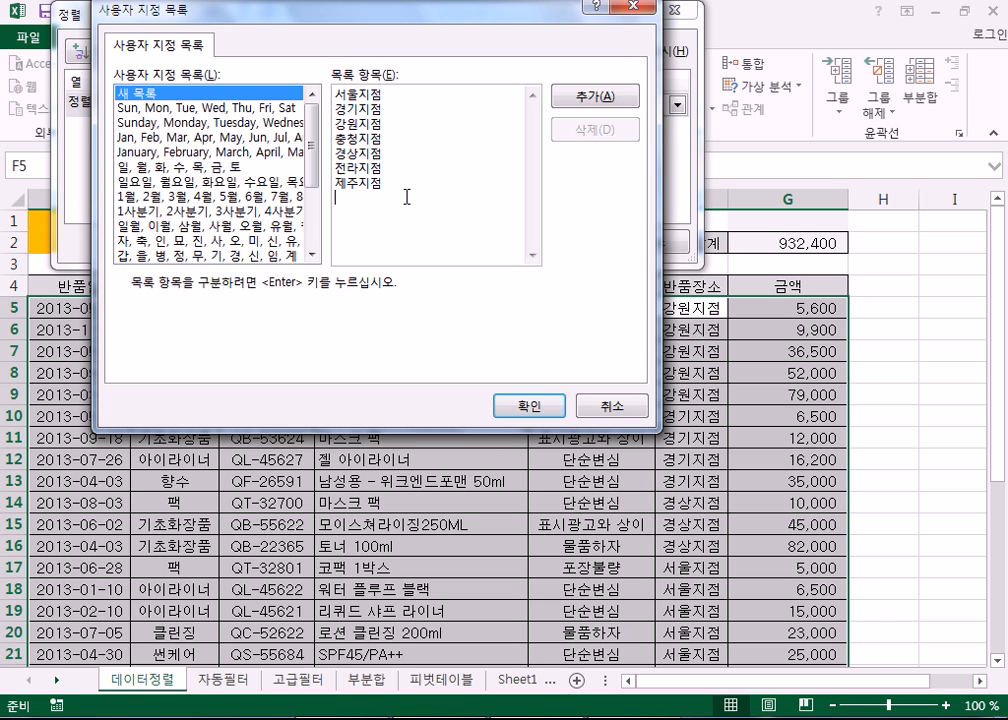
left_click(575, 108)
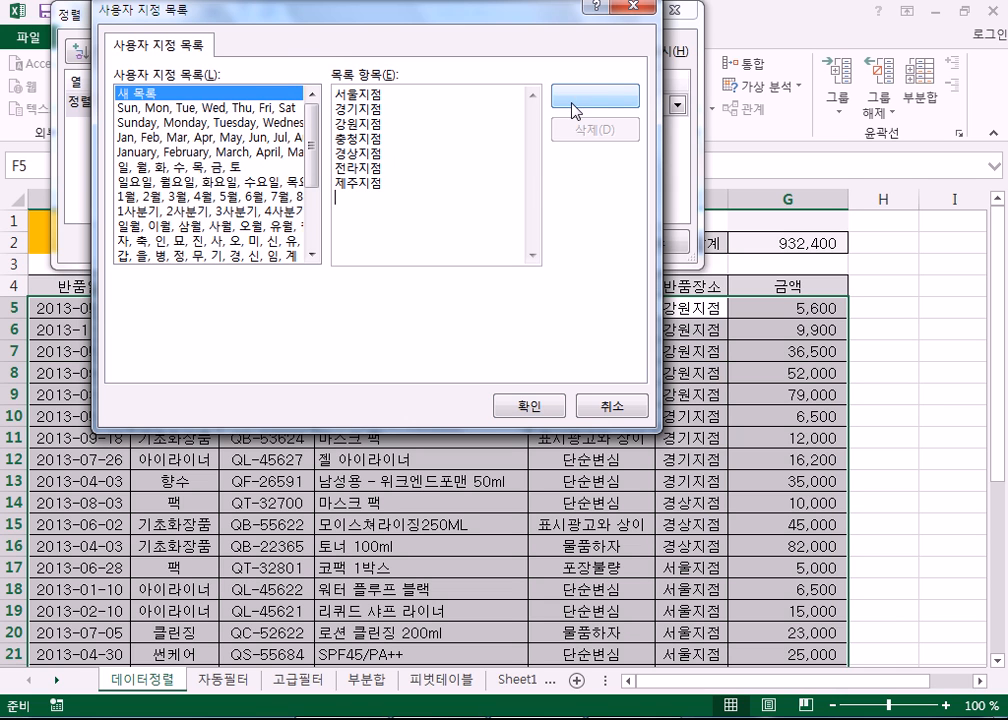
- Sort the table by 반품장소 using the new branch list and check the branch order down to the last record
left_click(525, 410)
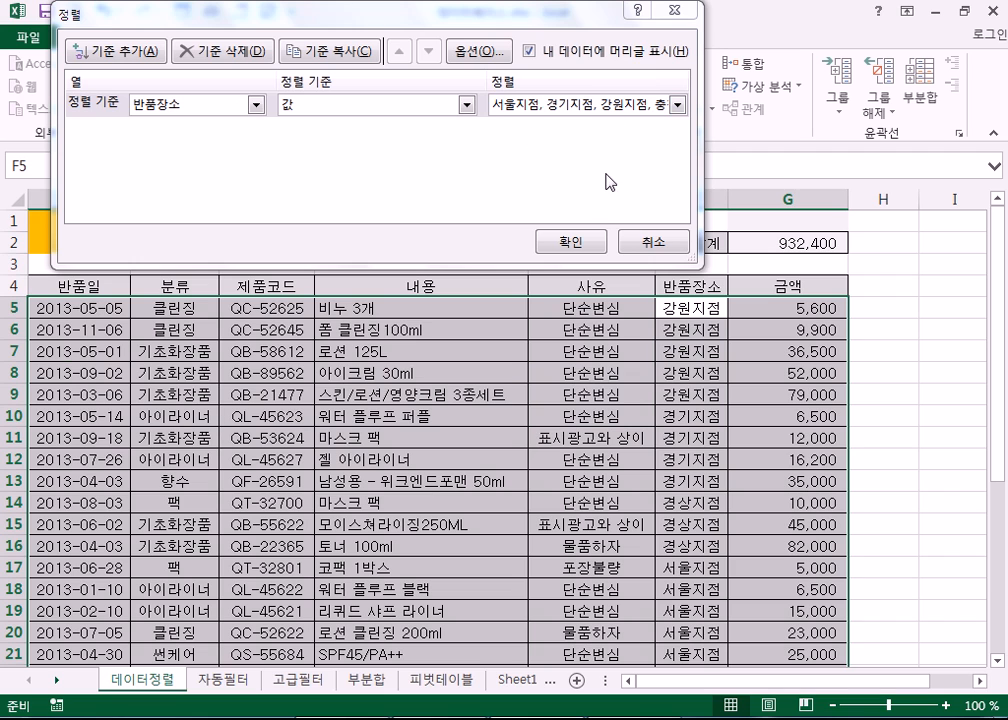
left_click(568, 242)
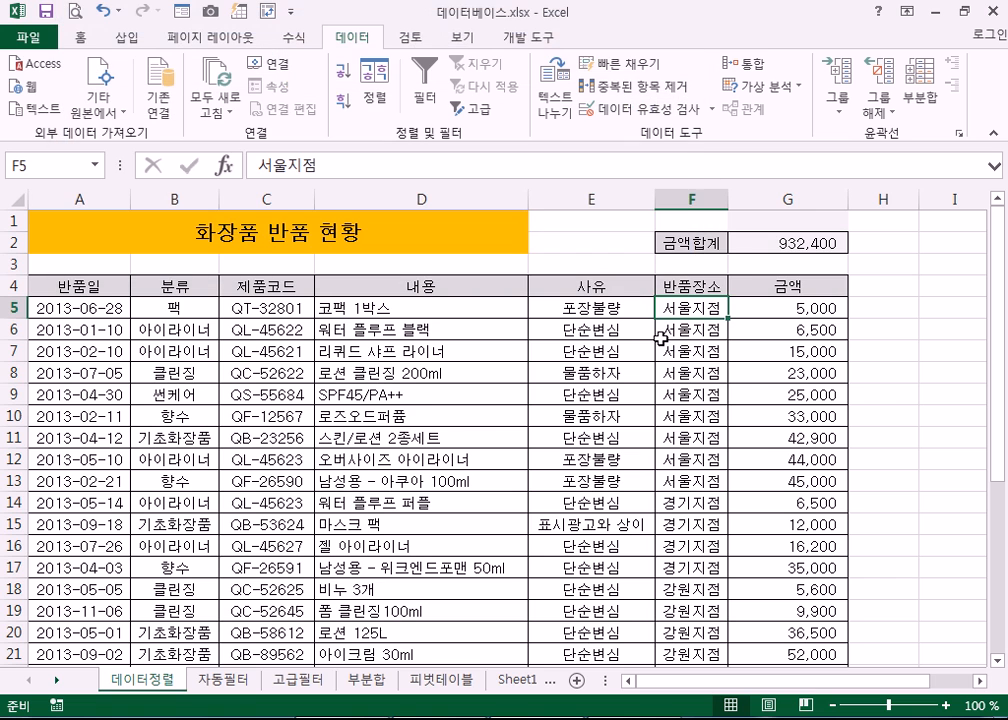
scroll(715, 331, "down", 7)
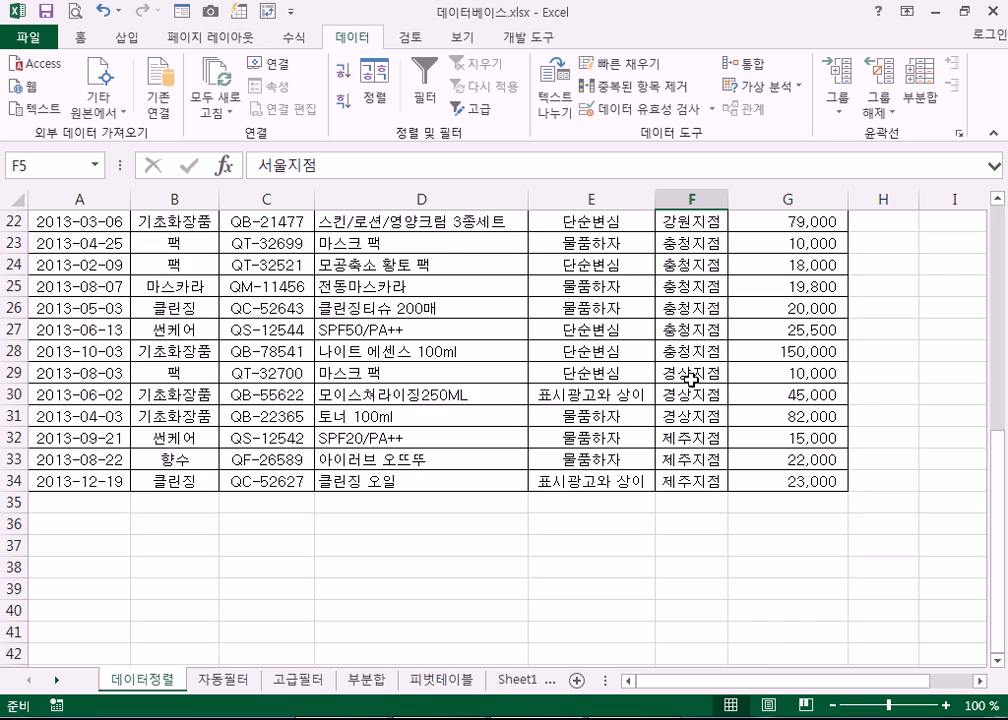
scroll(695, 491, "up", 7)
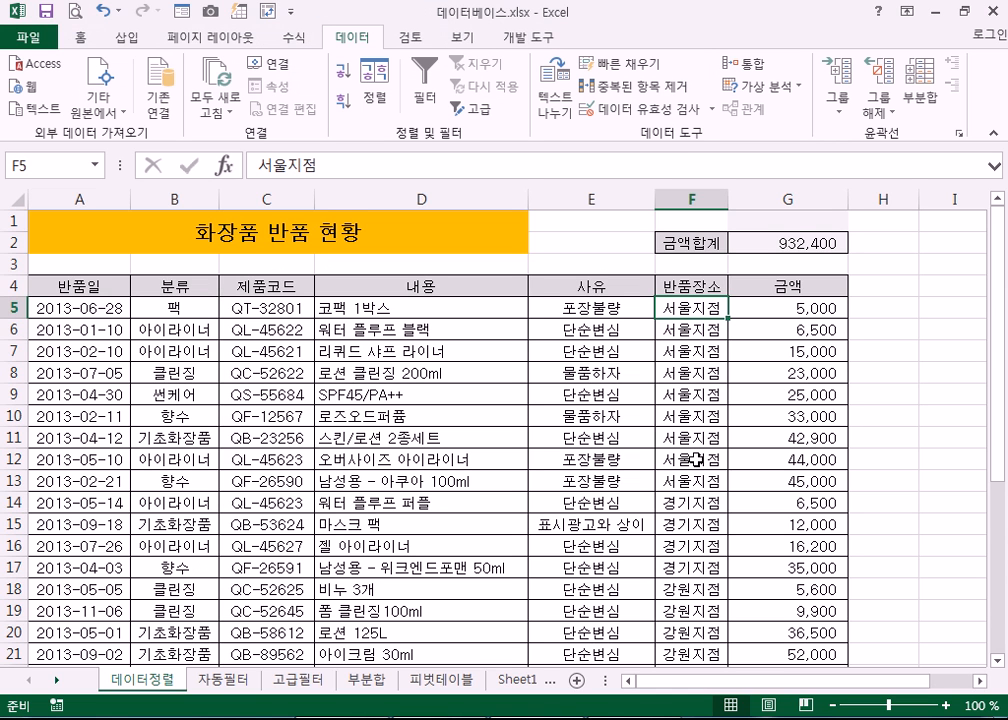
- Enter the job titles 사장 in I5 and 부장 in I6
left_click(955, 308)
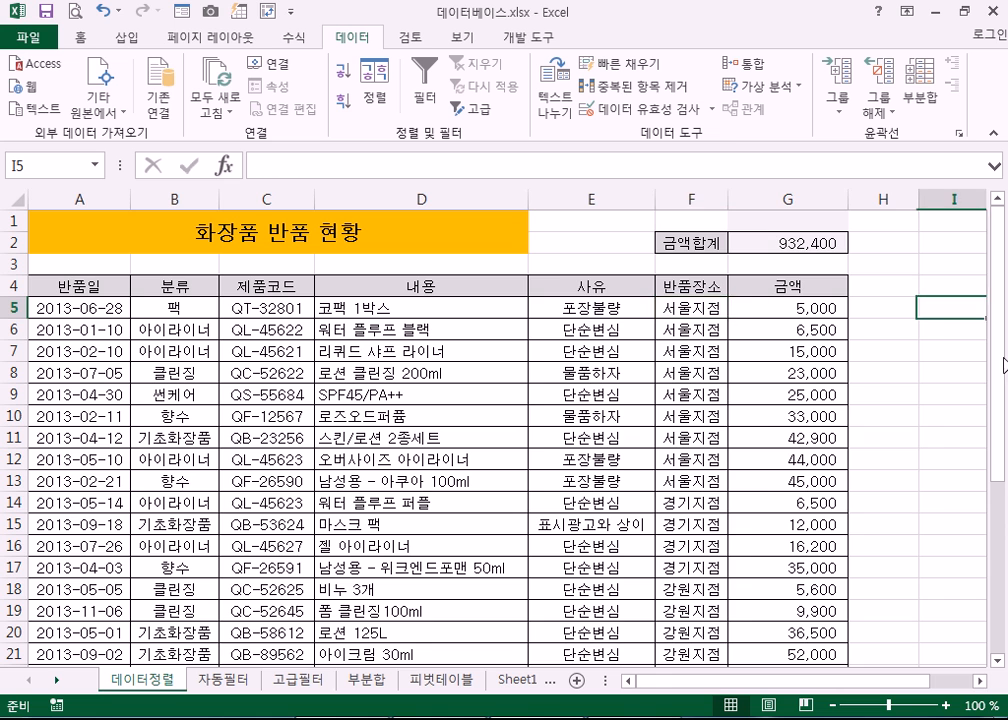
type("고과장")
key("Return")
key("Up")
type("사장")
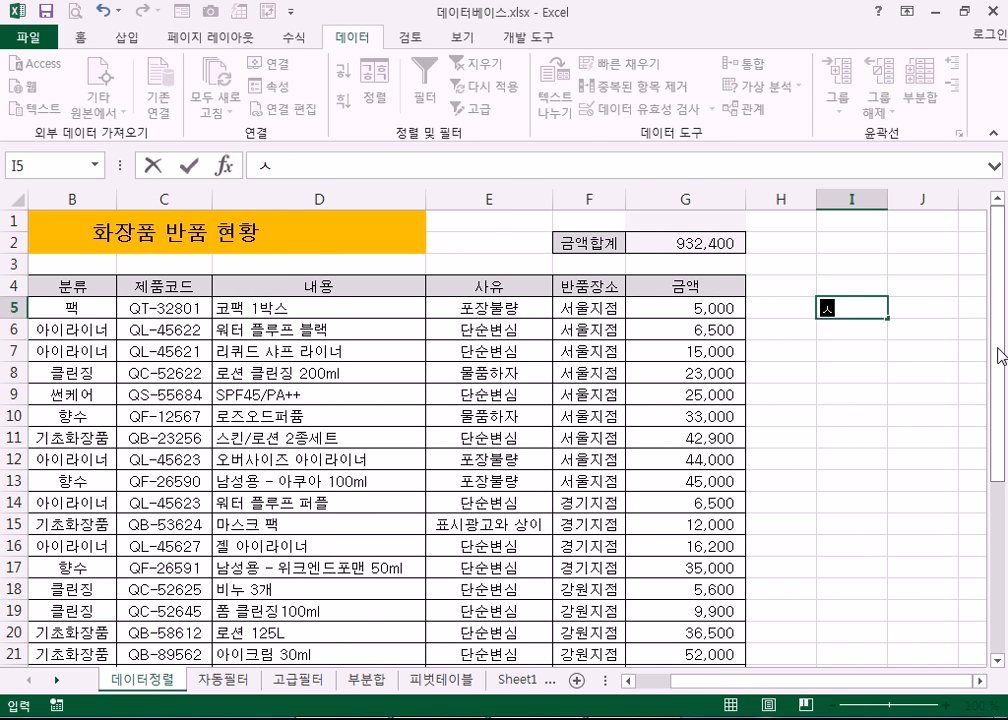
key("Return")
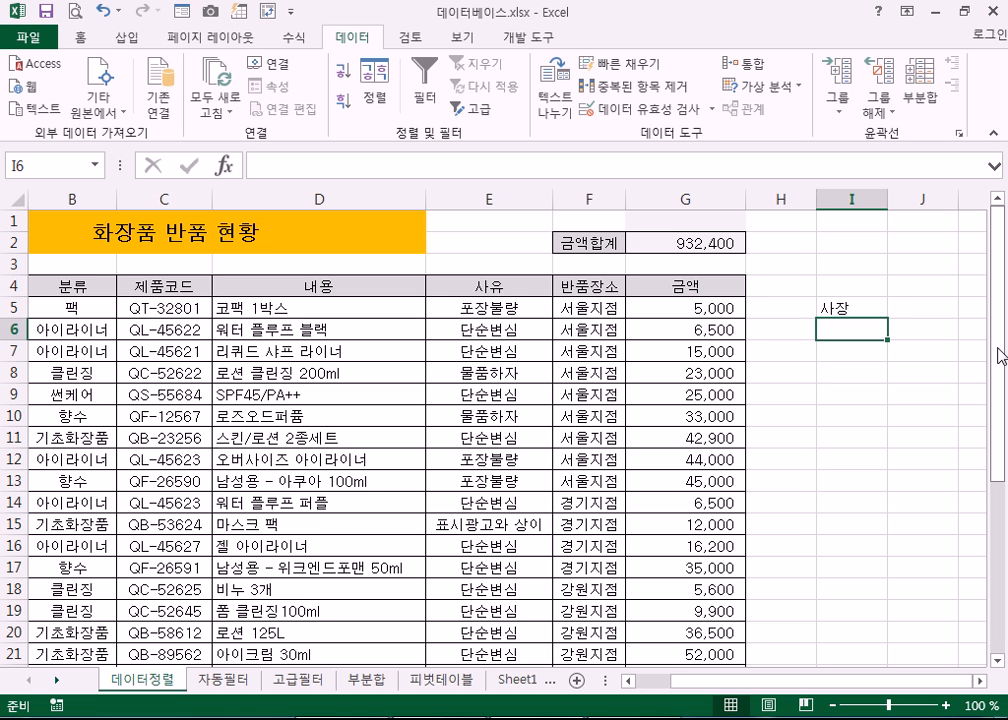
type("부장")
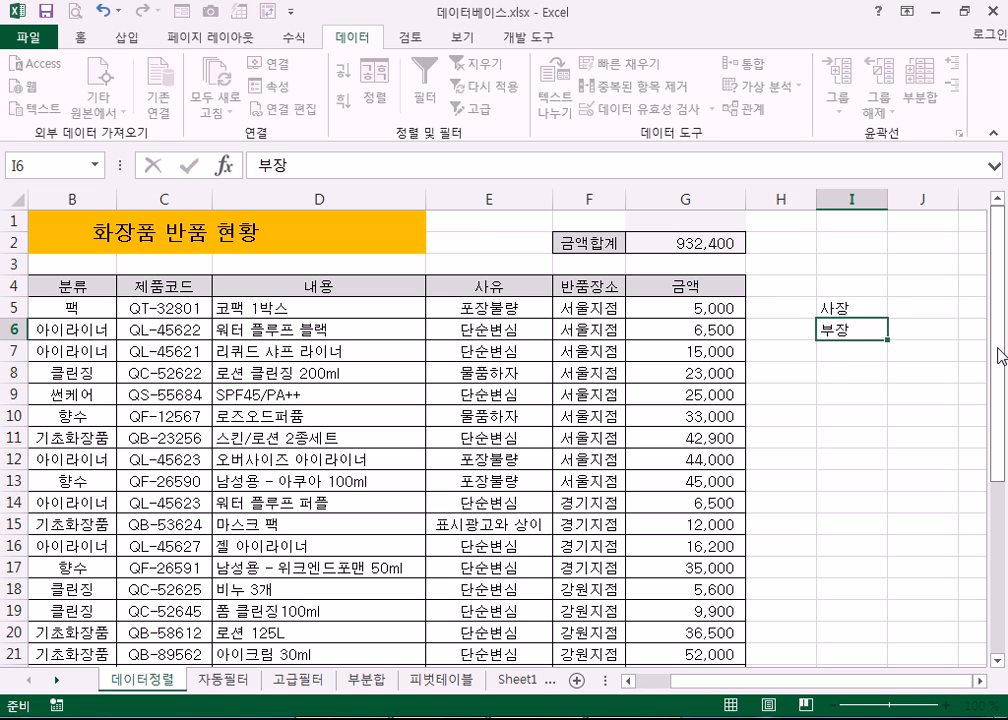
key("Return")
- Continue the job title list with 차장, 과장, 대리 and 사원 in I7 to I10
type("차장")
key("Return")
type("과장")
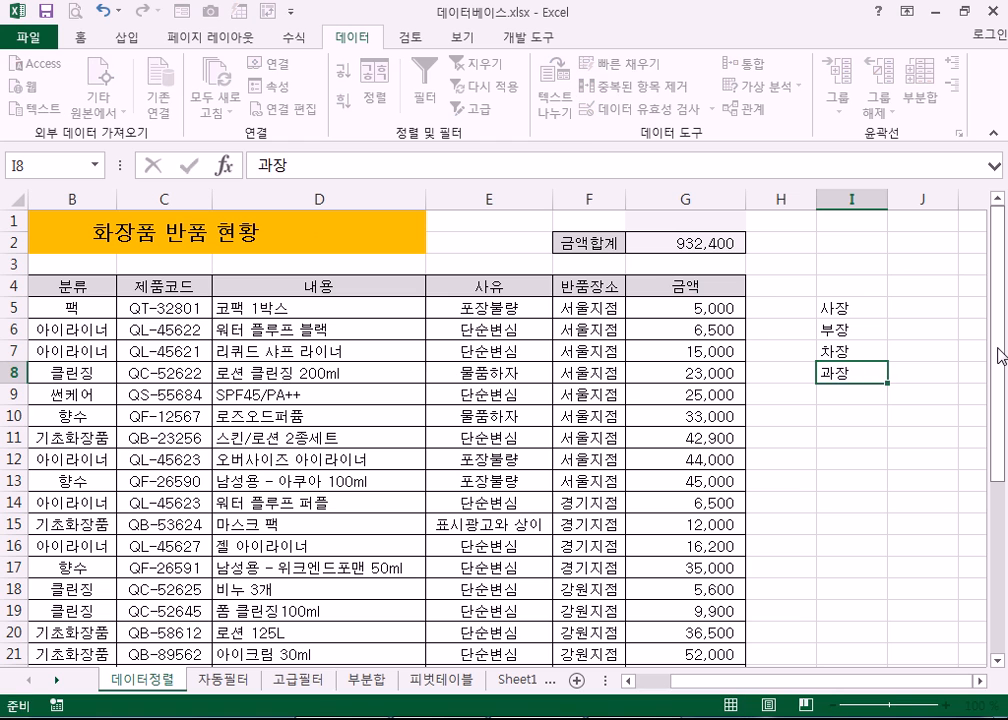
key("Return")
type("대리")
key("Return")
type("사원")
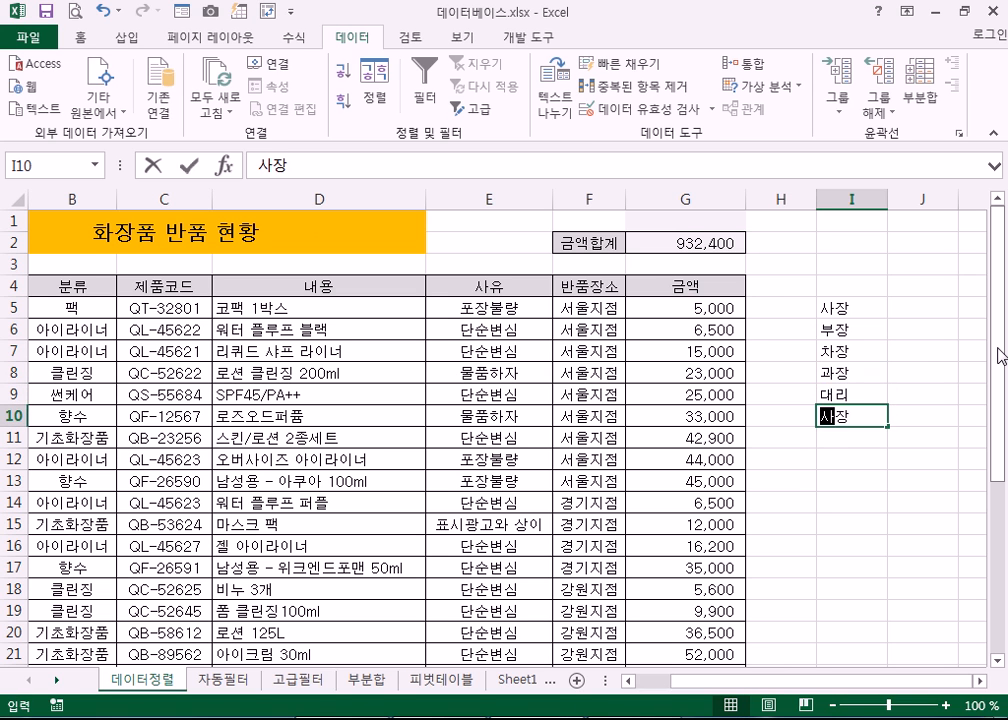
key("Return")
- Sort the job titles in I5:I10 in ascending order, treating the first row as data instead of a header
left_click_drag(848, 308, 858, 417)
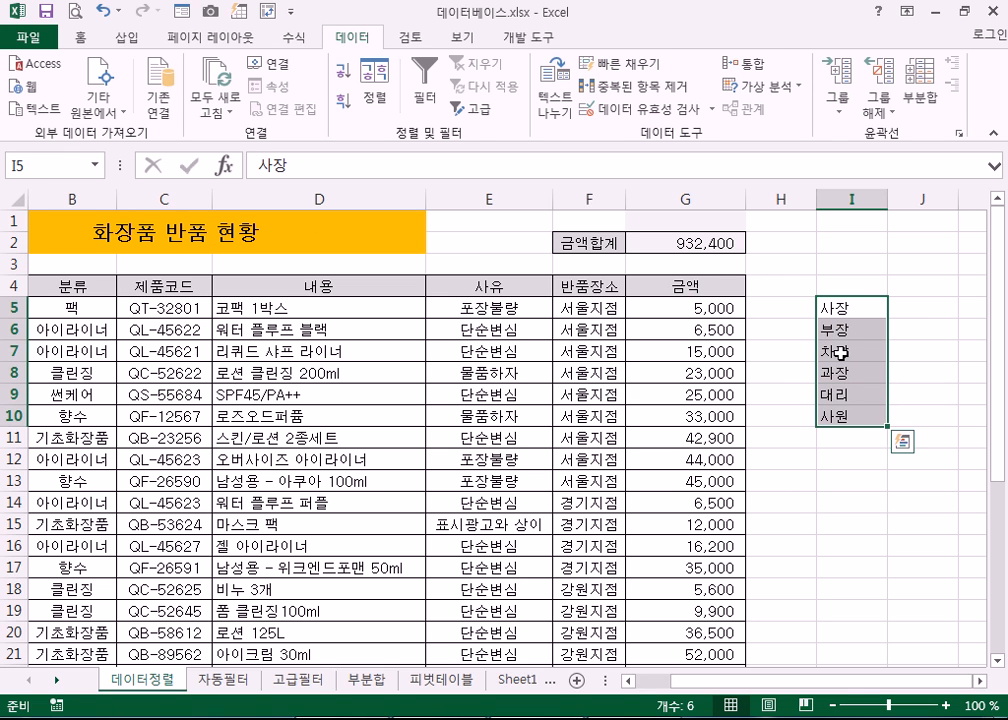
left_click(342, 72)
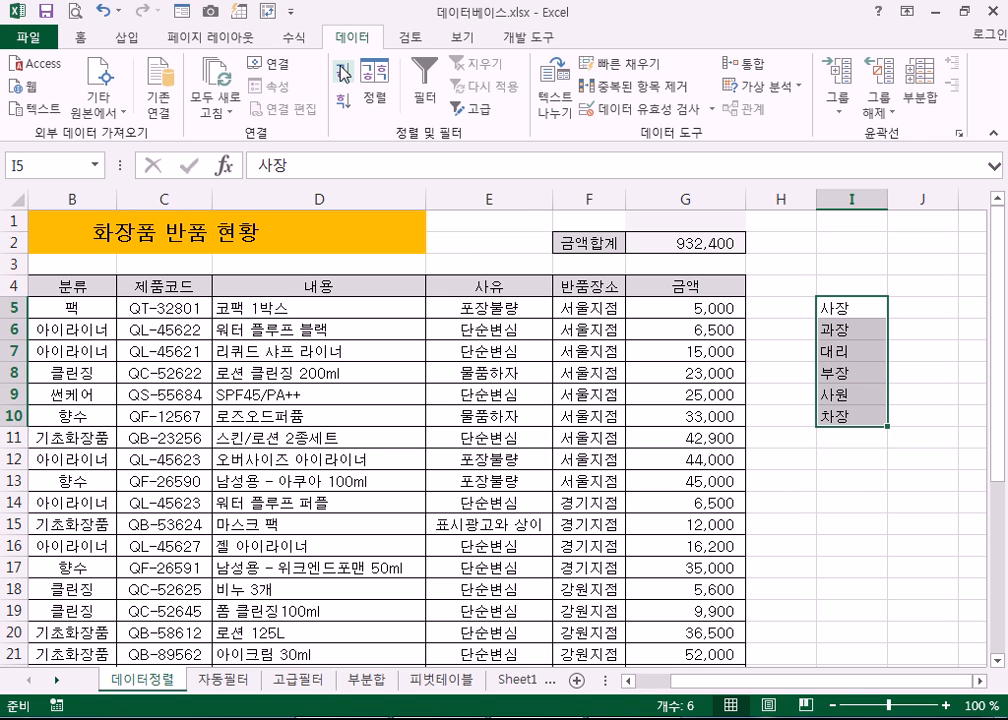
left_click(374, 88)
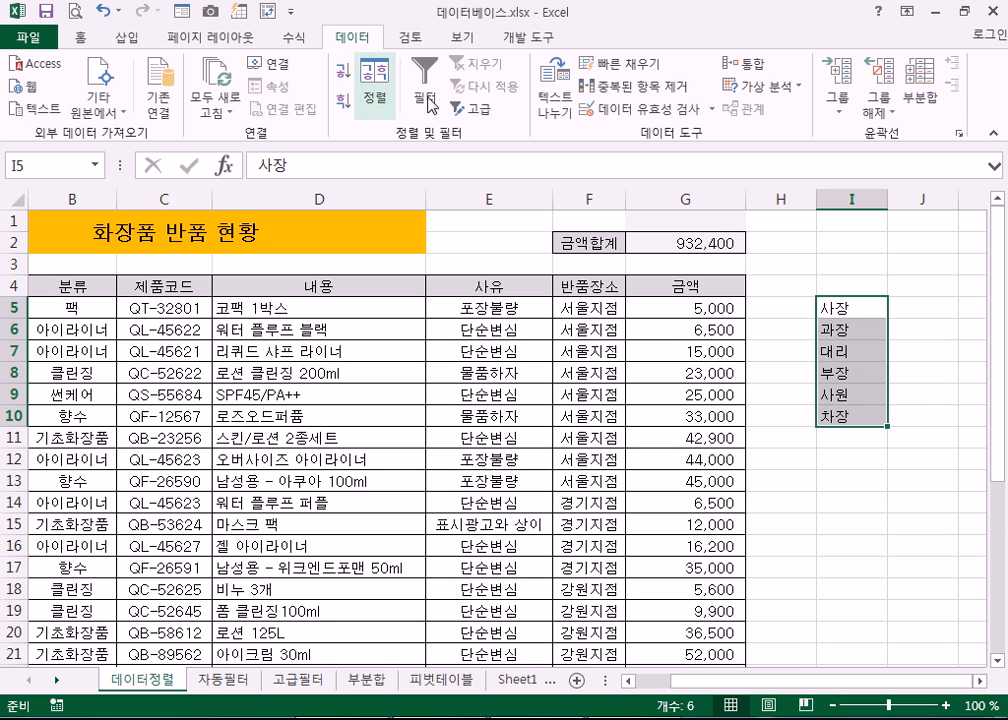
left_click(255, 104)
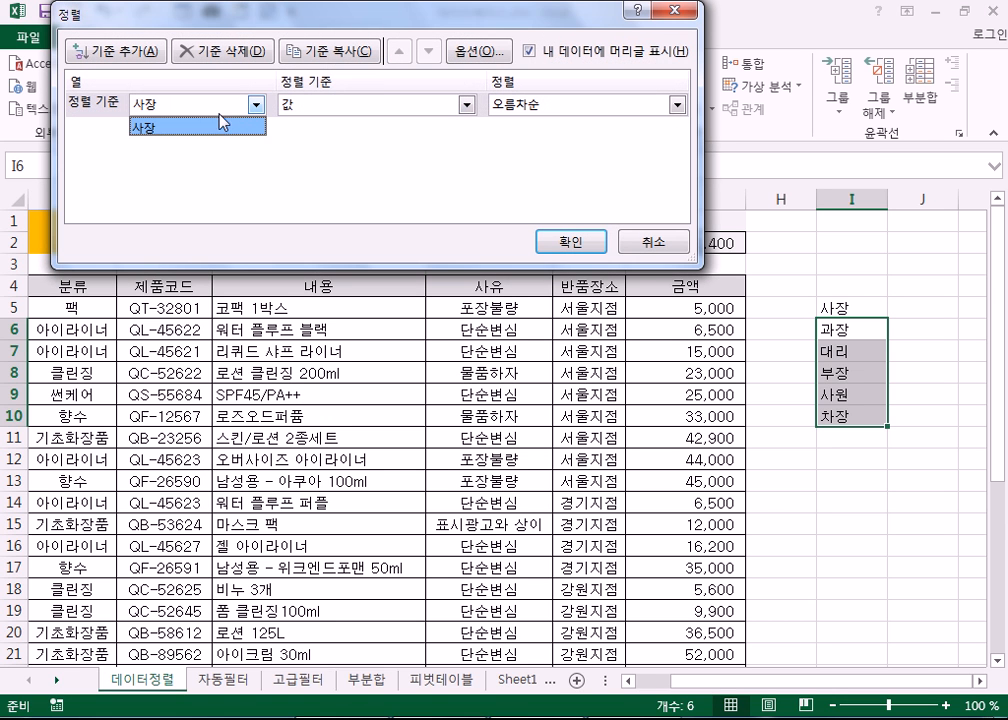
left_click(241, 123)
left_click(529, 50)
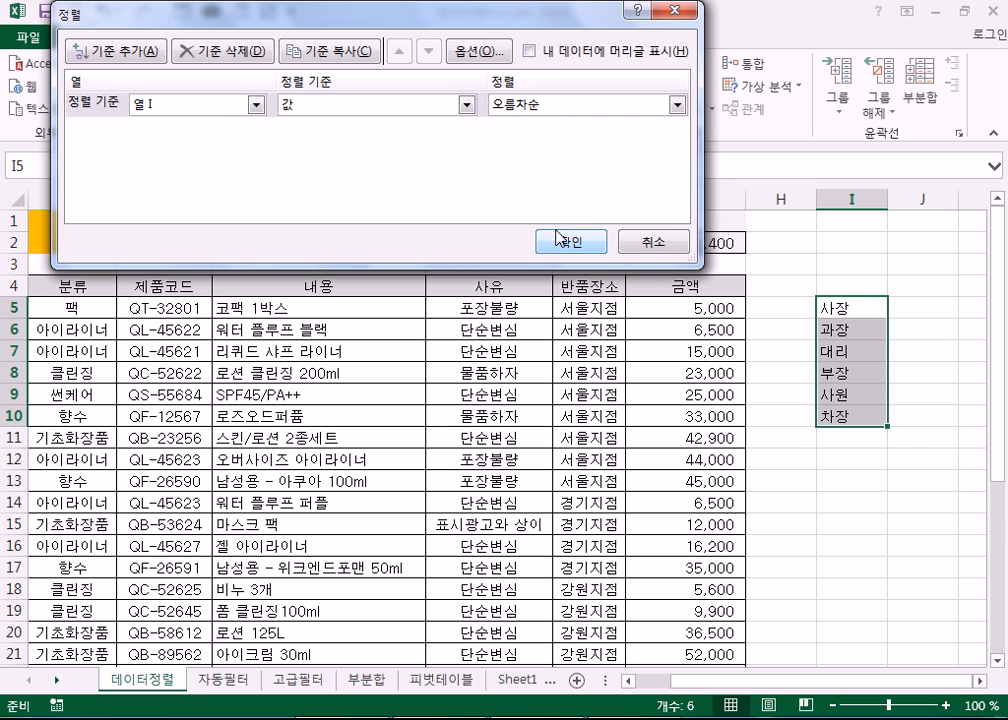
left_click(562, 244)
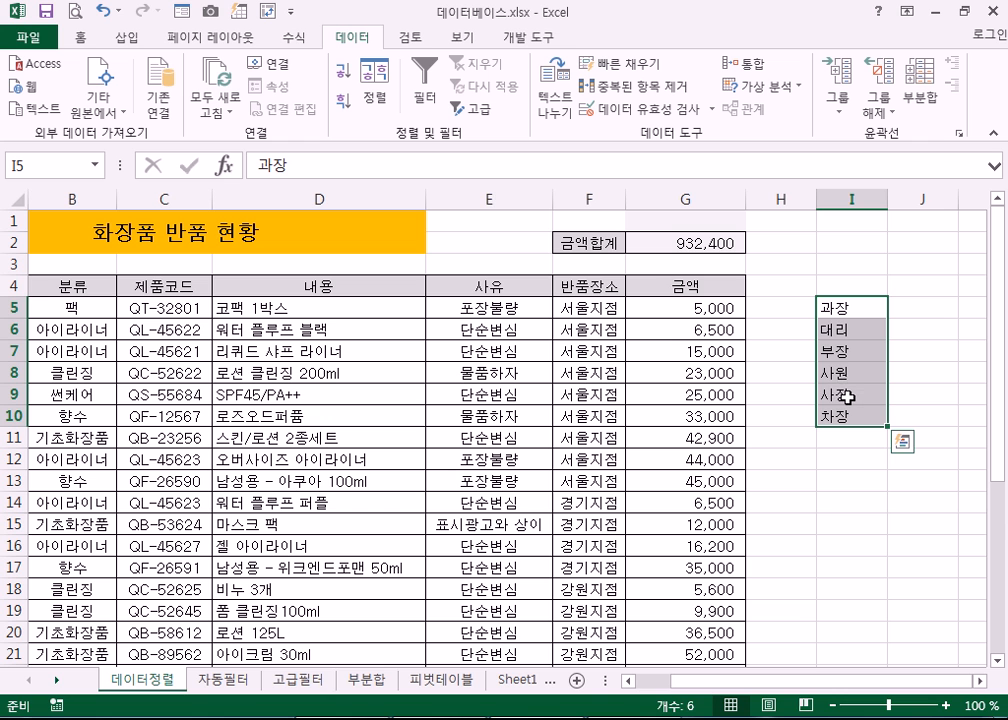
- Sort the job titles in column I in descending order and check the first and last entries
left_click(374, 98)
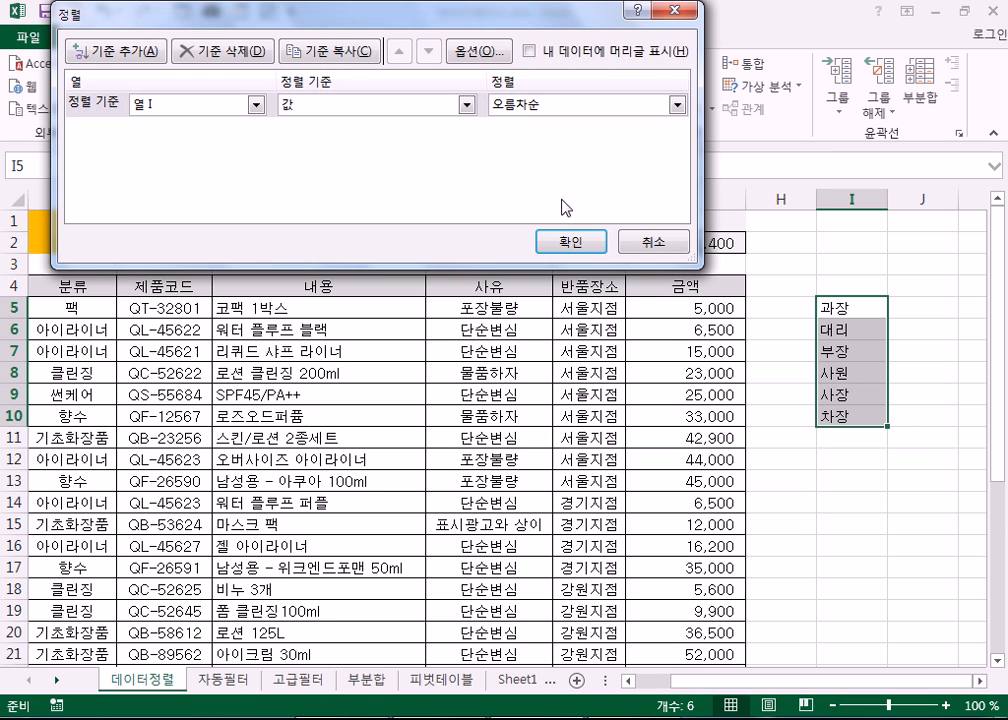
left_click(524, 105)
left_click(524, 144)
left_click(540, 242)
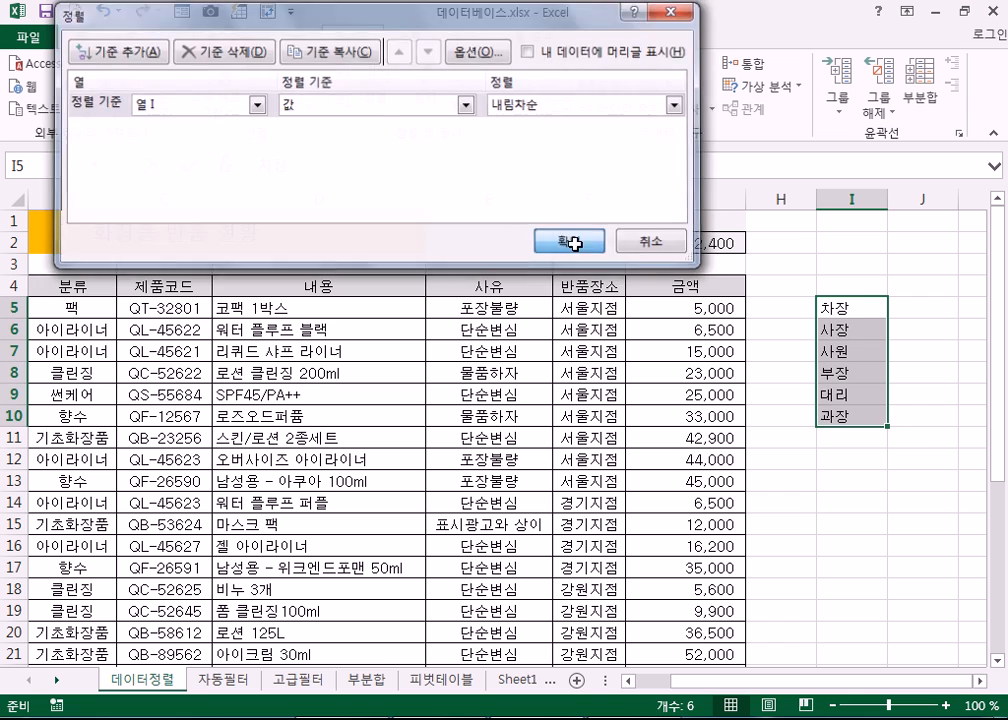
left_click(850, 307)
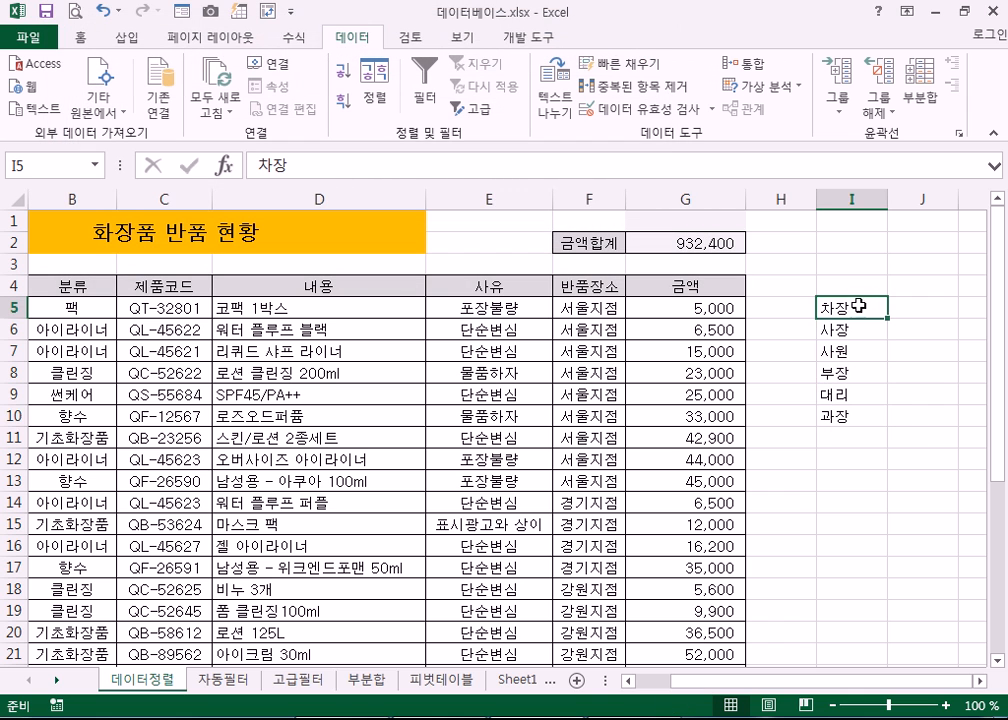
left_click(855, 418)
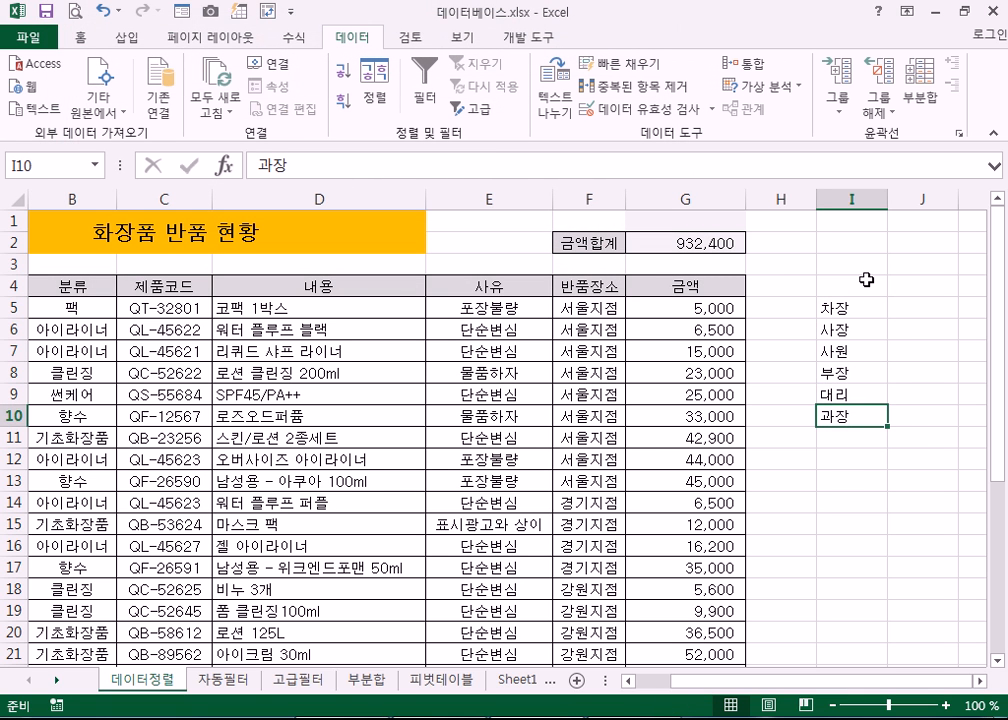
- Sort I5:I10 by the custom list that starts with 사장, 전무, 상무, 이사 and ends with 사원
left_click_drag(852, 307, 853, 411)
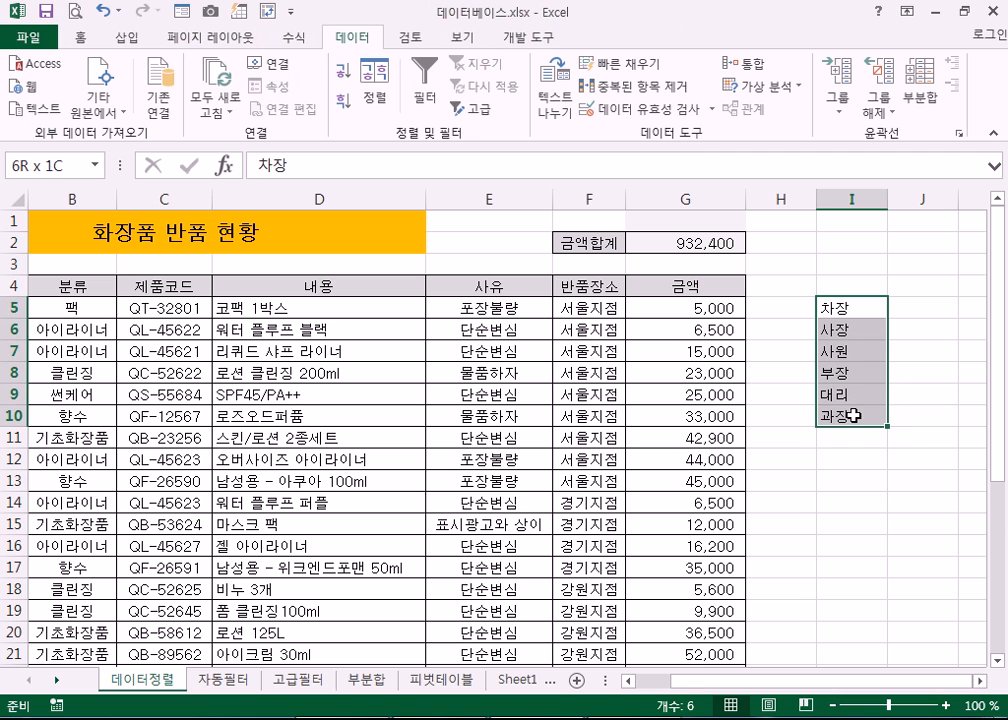
left_click(373, 92)
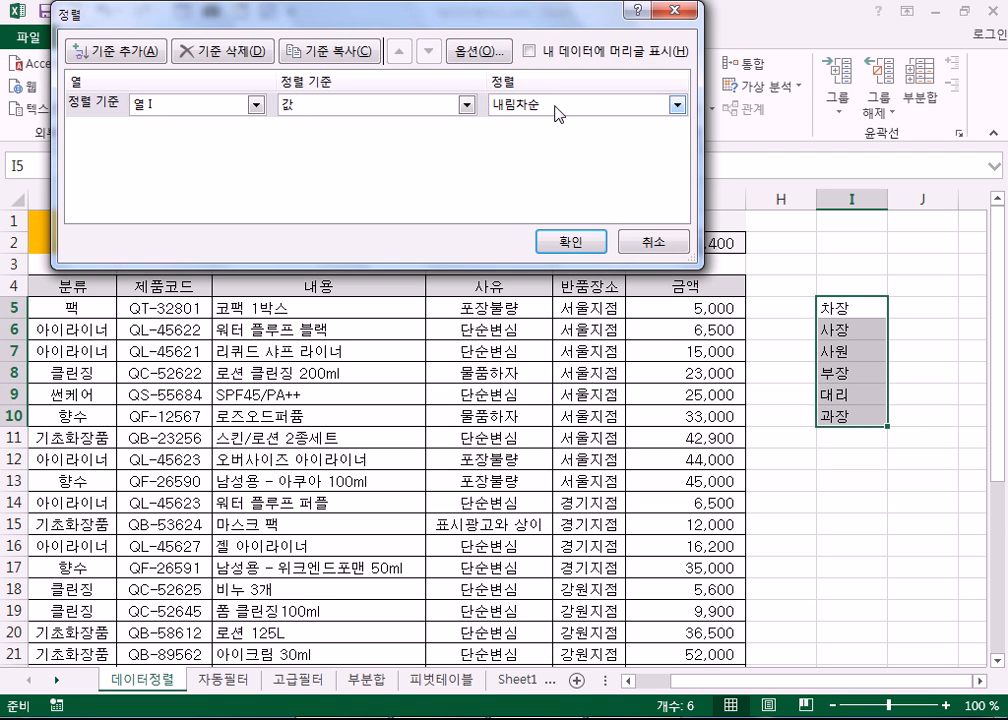
left_click(550, 106)
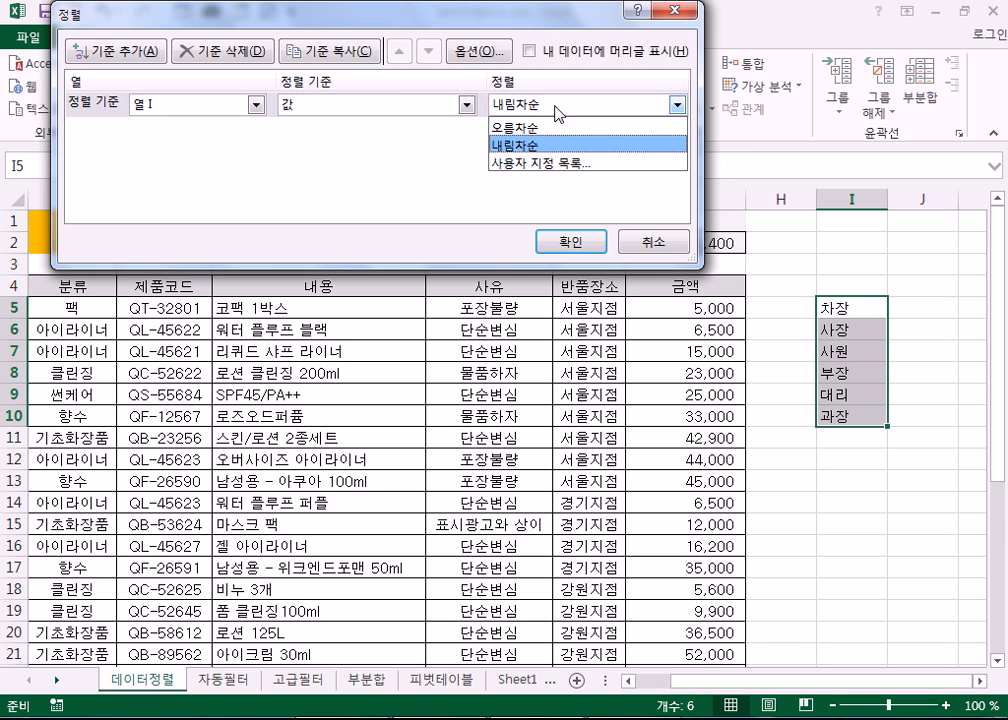
left_click(553, 165)
scroll(316, 207, "down", 3)
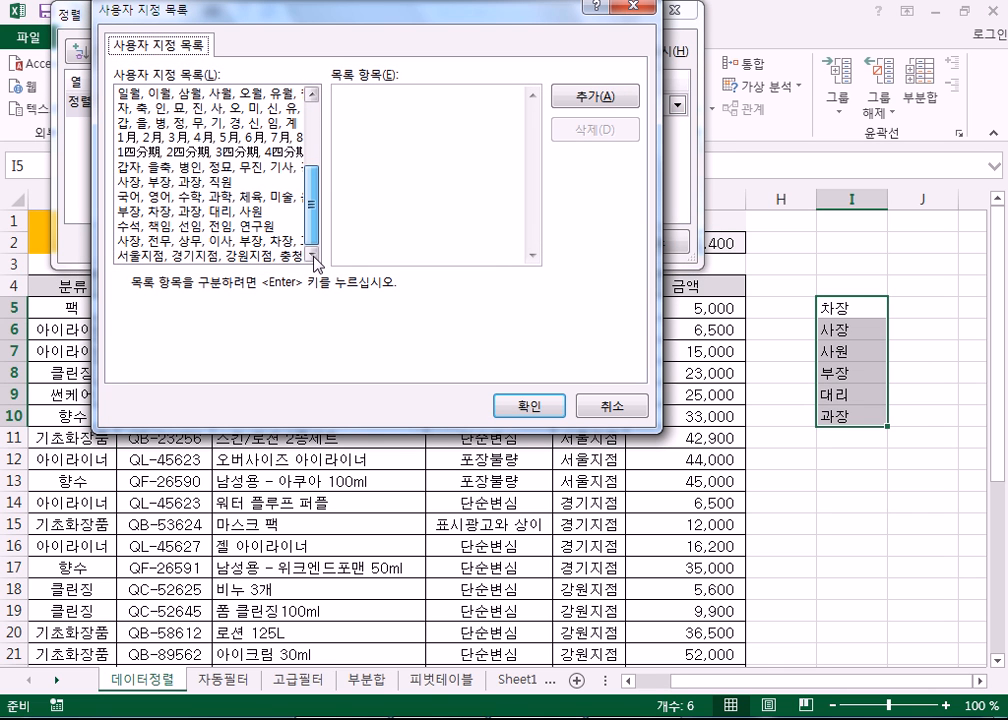
left_click(186, 244)
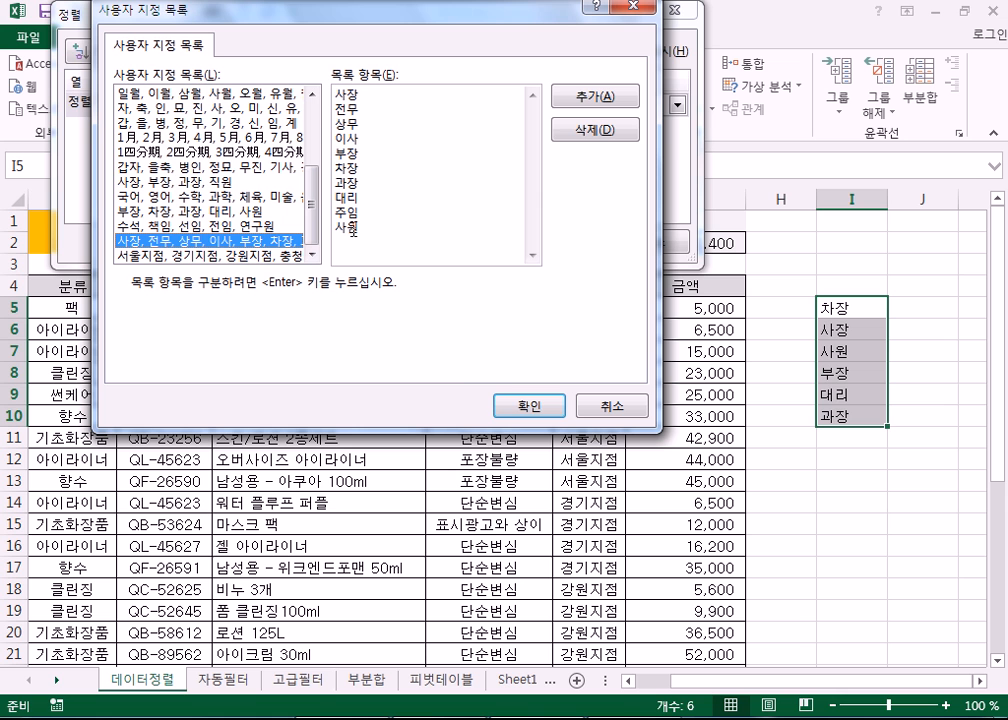
left_click(527, 406)
left_click(566, 240)
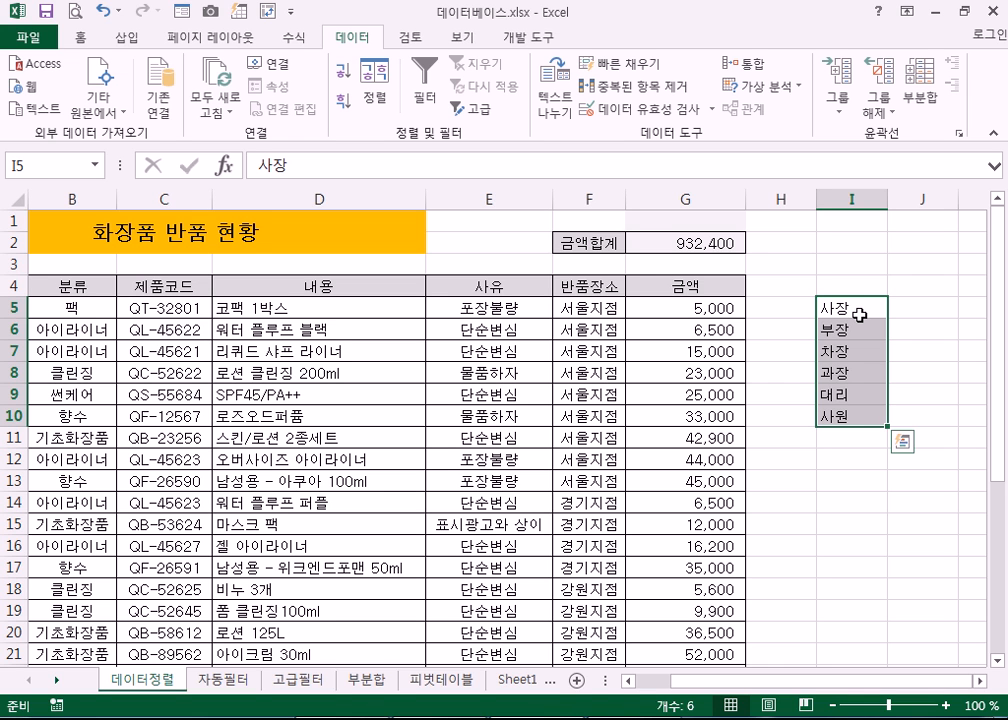
left_click(583, 314)
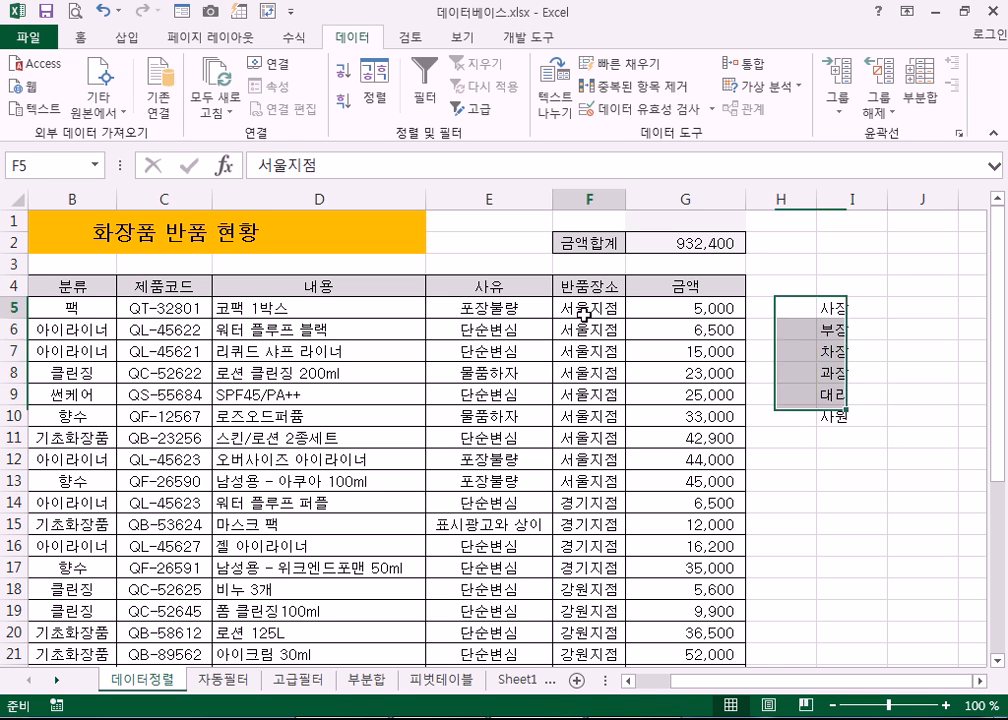
left_click(375, 90)
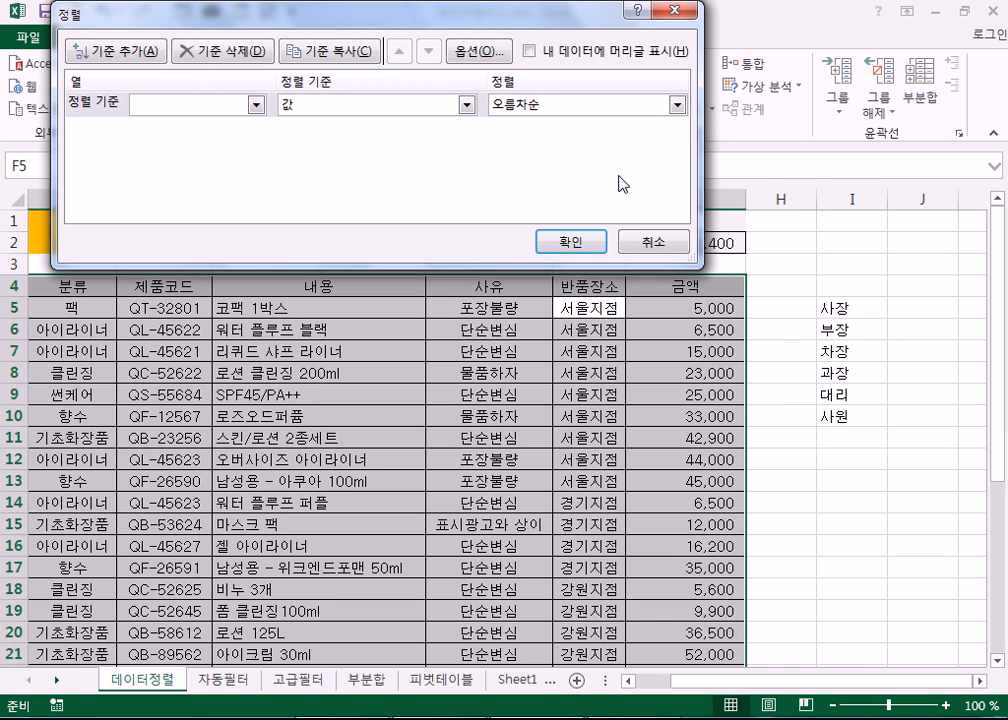
left_click(200, 104)
left_click(515, 72)
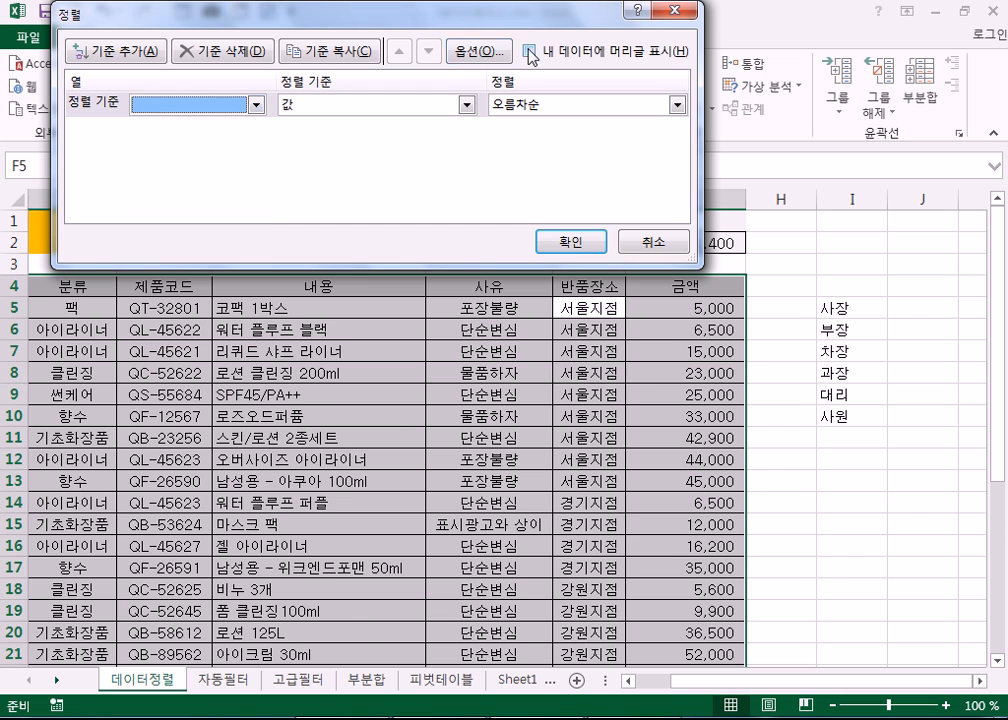
left_click(530, 51)
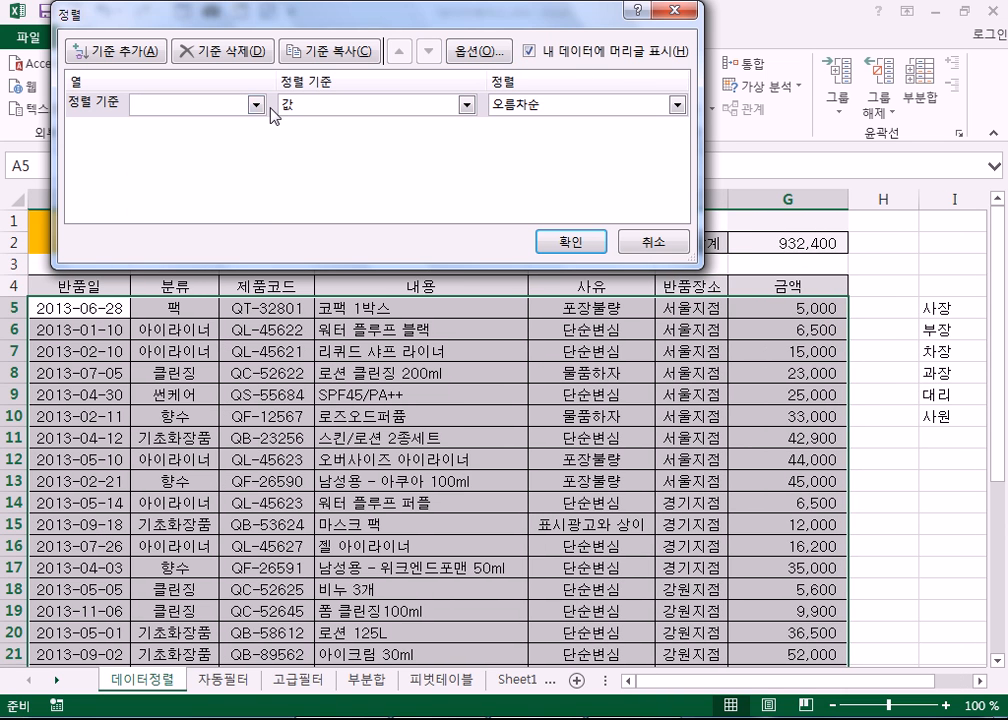
left_click(256, 104)
left_click(507, 197)
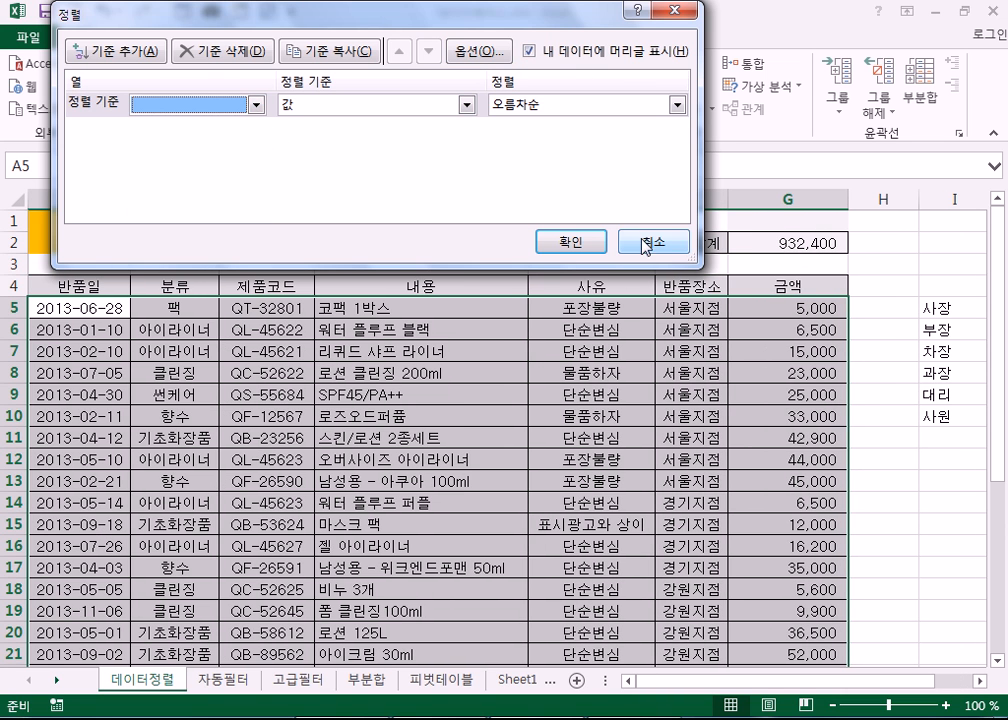
left_click(652, 243)
- Sort the returns table by 반품장소 in ascending order with its first row treated as headers, and check the resulting branch order
left_click(678, 310)
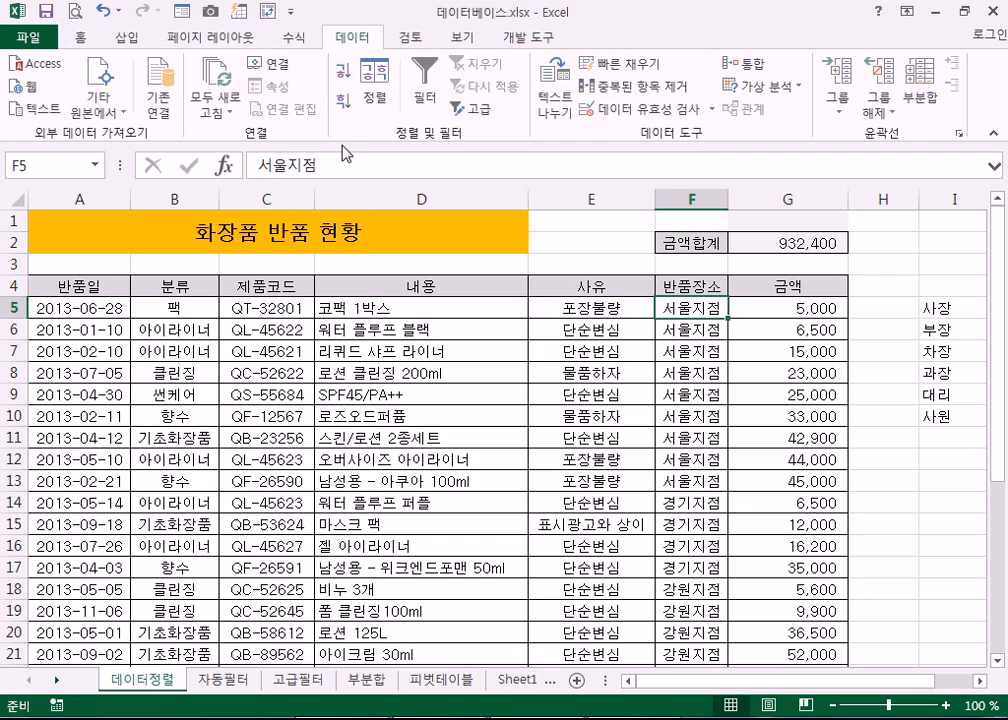
left_click(375, 82)
left_click(248, 106)
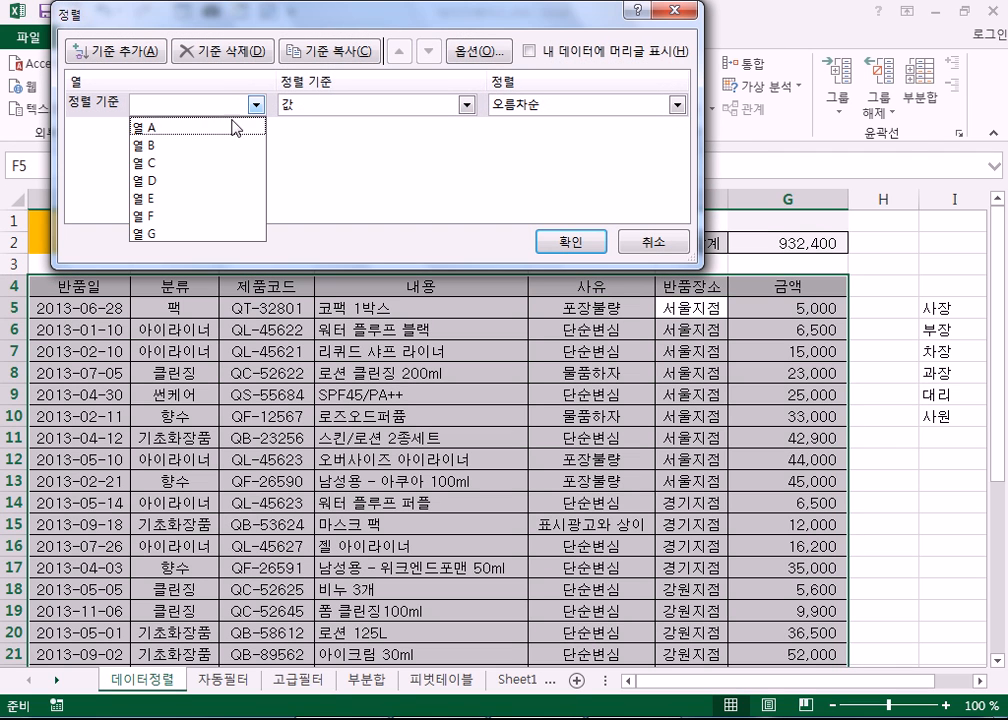
left_click(529, 51)
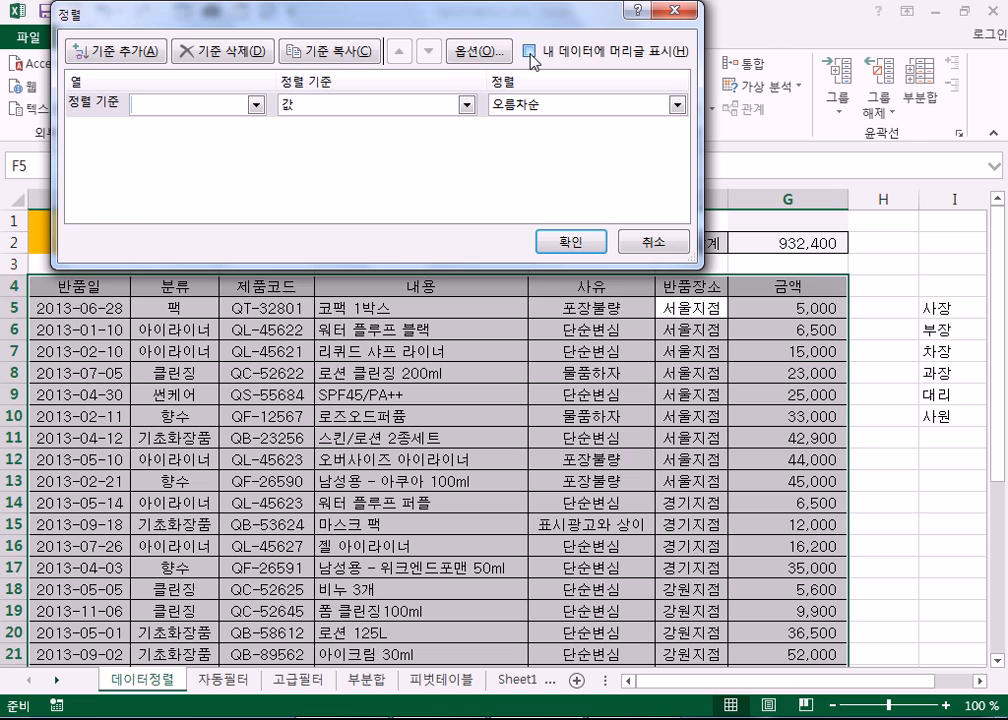
left_click(529, 51)
left_click(256, 105)
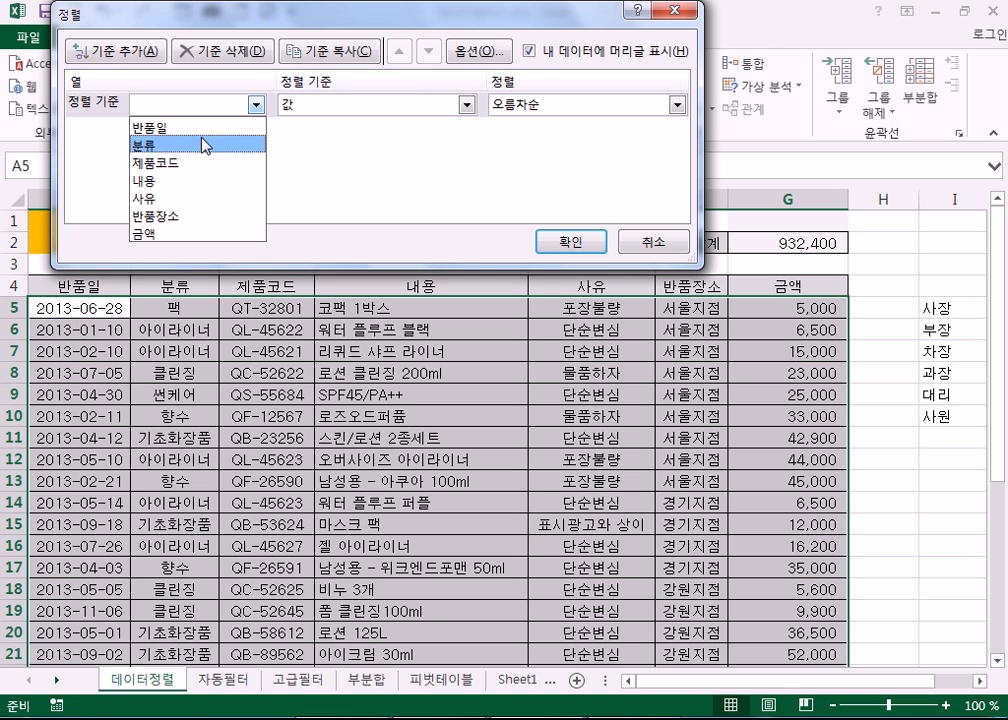
left_click(172, 217)
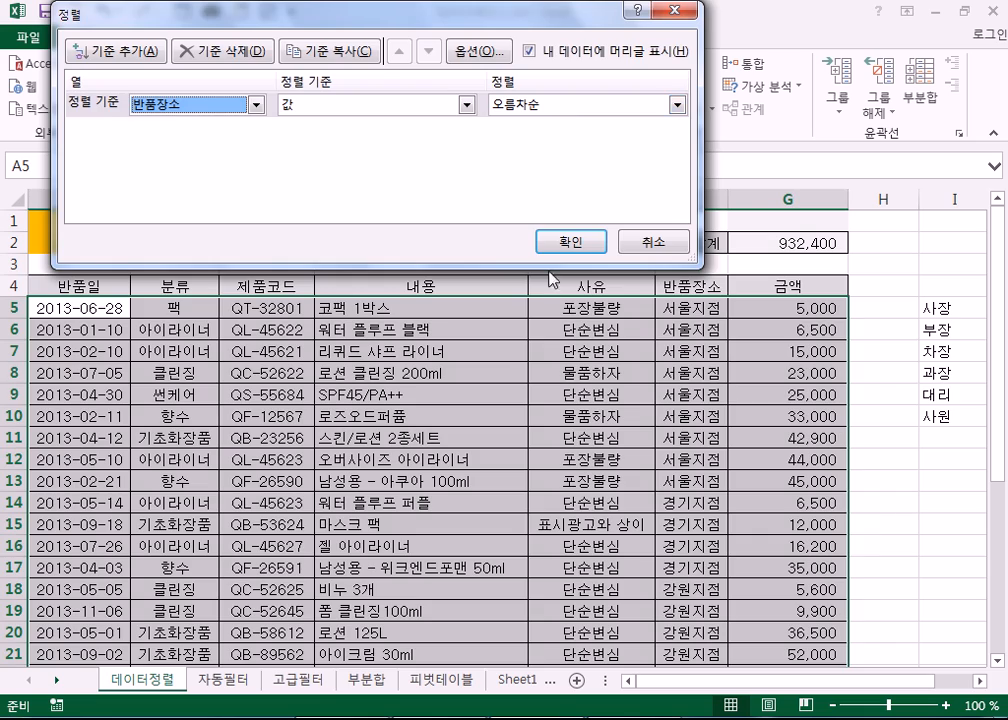
left_click(570, 242)
scroll(703, 562, "down", 4)
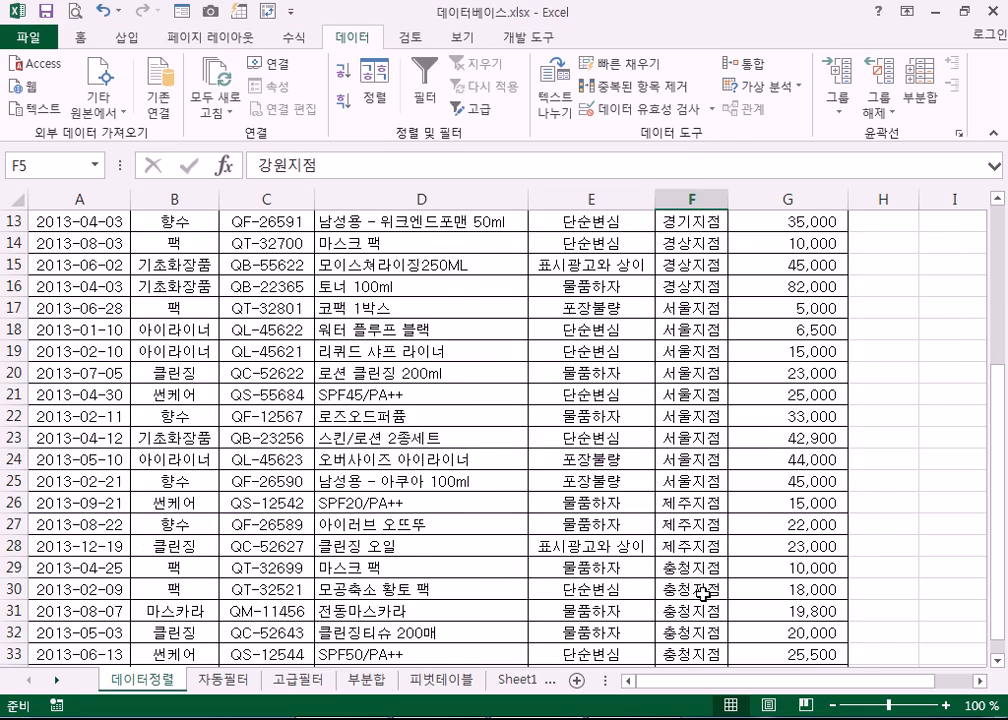
- Sort the returns table by 반품장소 using the custom list 서울지점, 경기지점, 강원지점, 충청지점, 경상지점, 전라지점, 제주지점
scroll(710, 500, "up", 3)
left_click(373, 104)
left_click(524, 117)
left_click(527, 169)
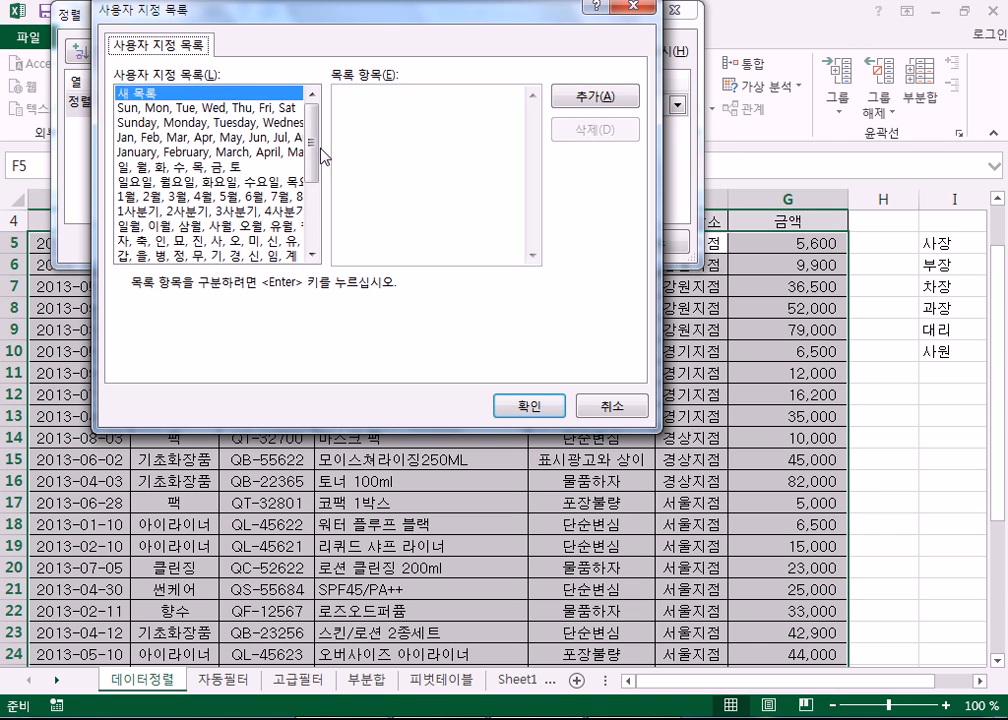
left_click_drag(322, 153, 315, 225)
left_click(268, 255)
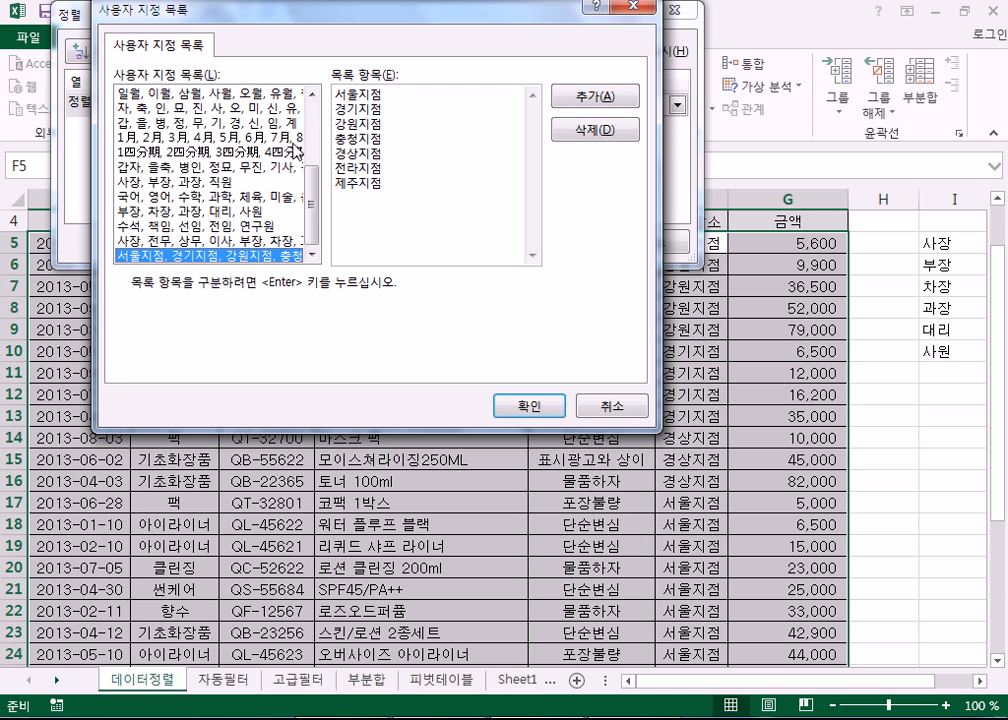
scroll(284, 138, "up", 3)
left_click(287, 100)
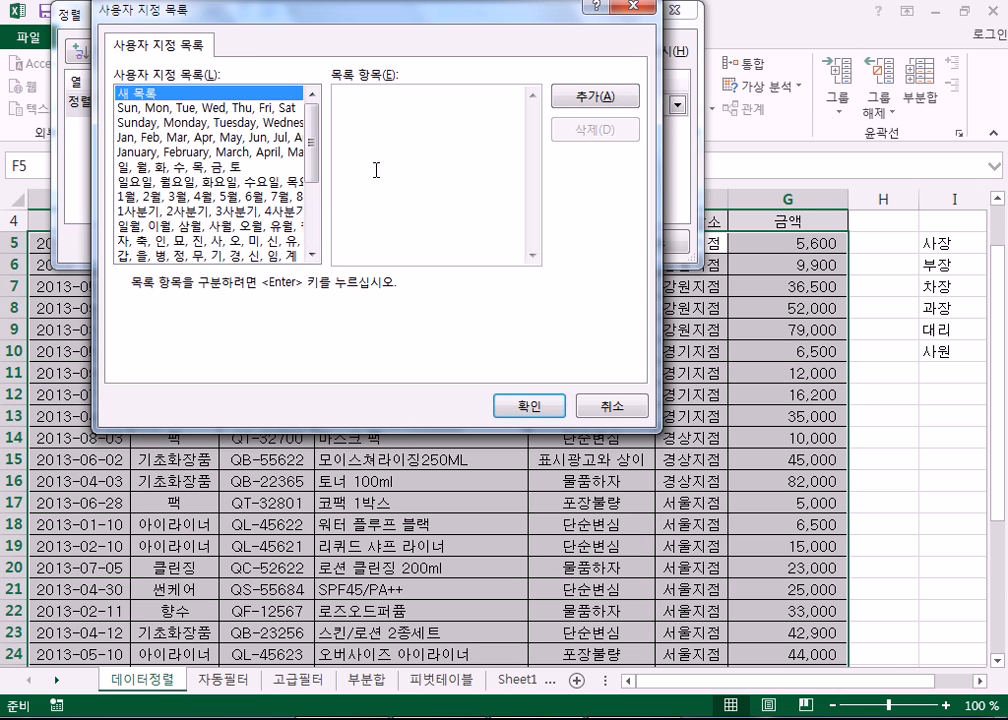
scroll(317, 190, "down", 4)
left_click(200, 255)
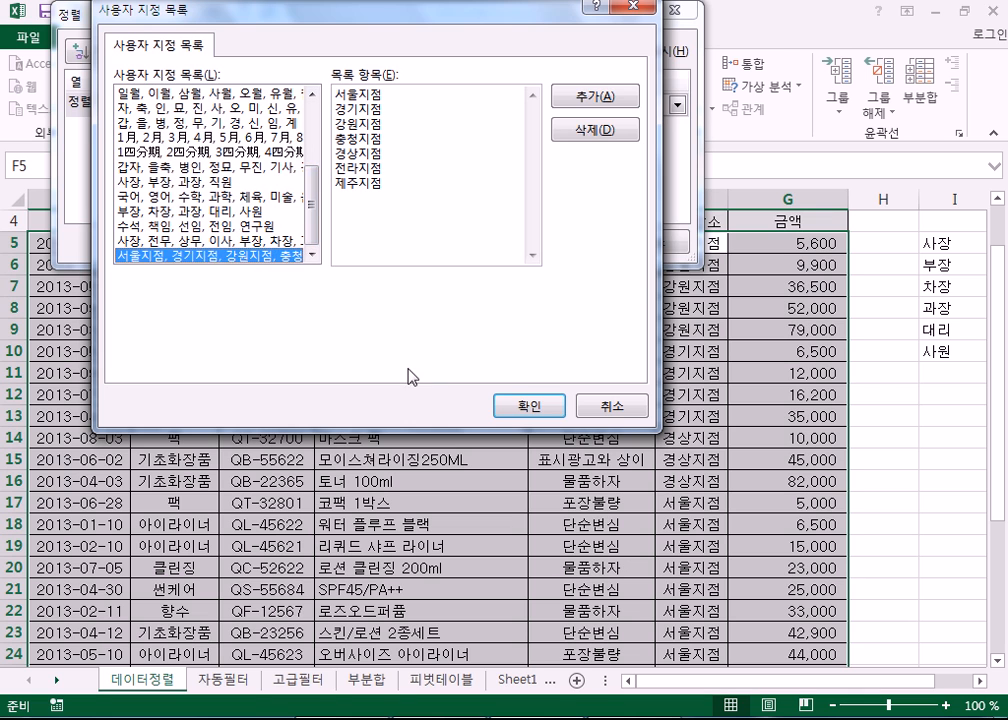
left_click(515, 405)
left_click(571, 243)
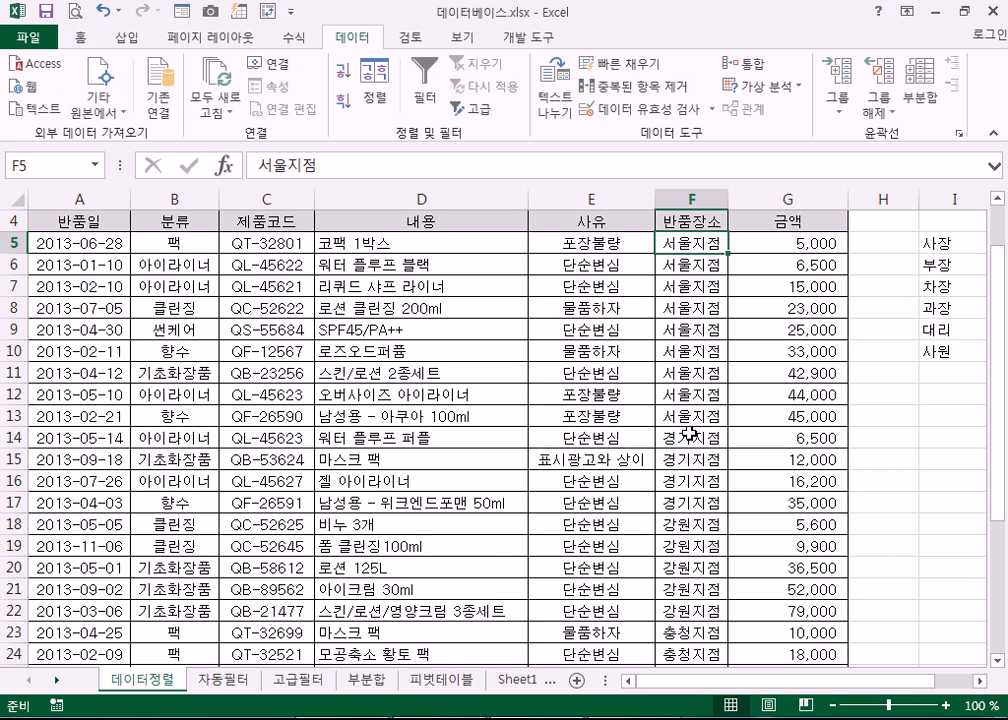
- Compare the 데이터정렬 and 자동필터 sheets and look through the returns records on 자동필터
left_click(210, 680)
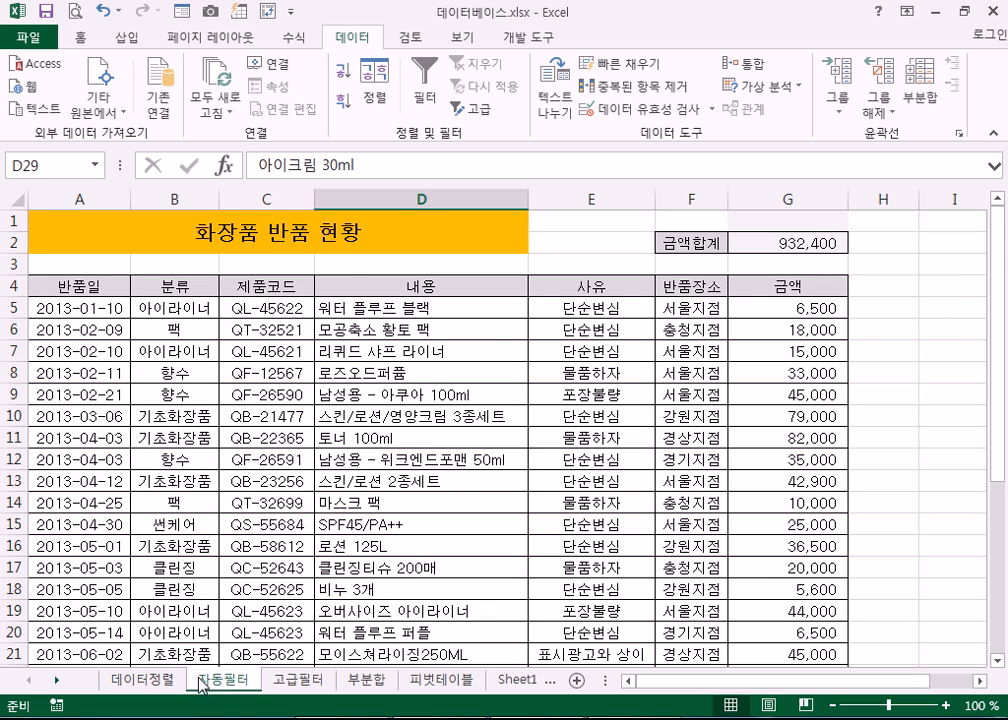
left_click(128, 680)
left_click(240, 680)
scroll(220, 682, "down", 4)
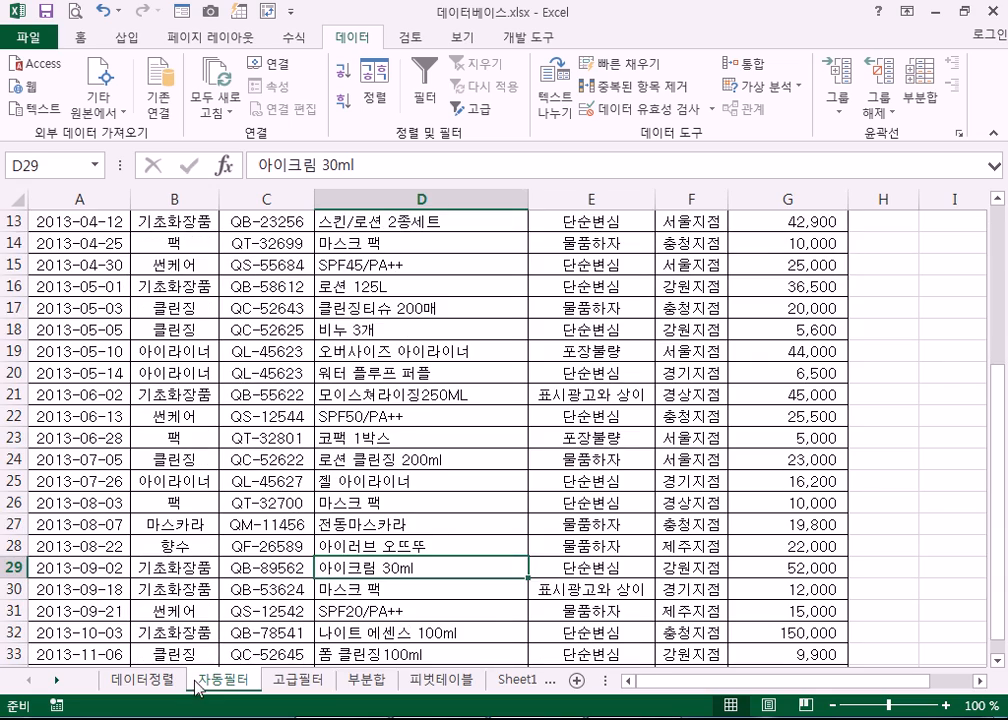
left_click(140, 681)
left_click(225, 684)
scroll(272, 450, "up", 4)
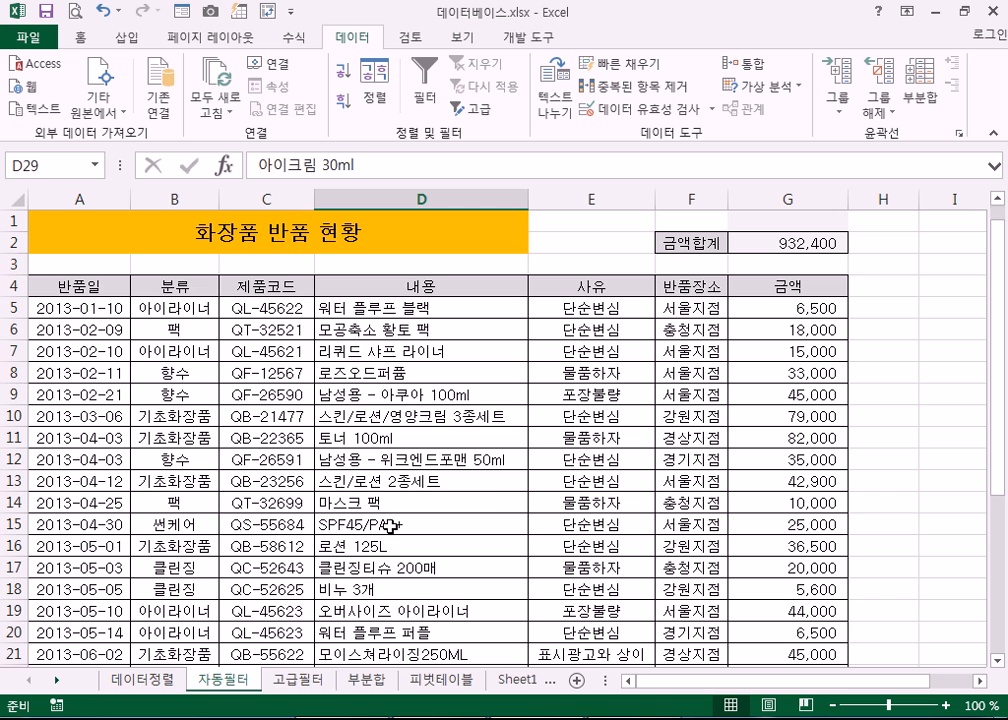
left_click(341, 328)
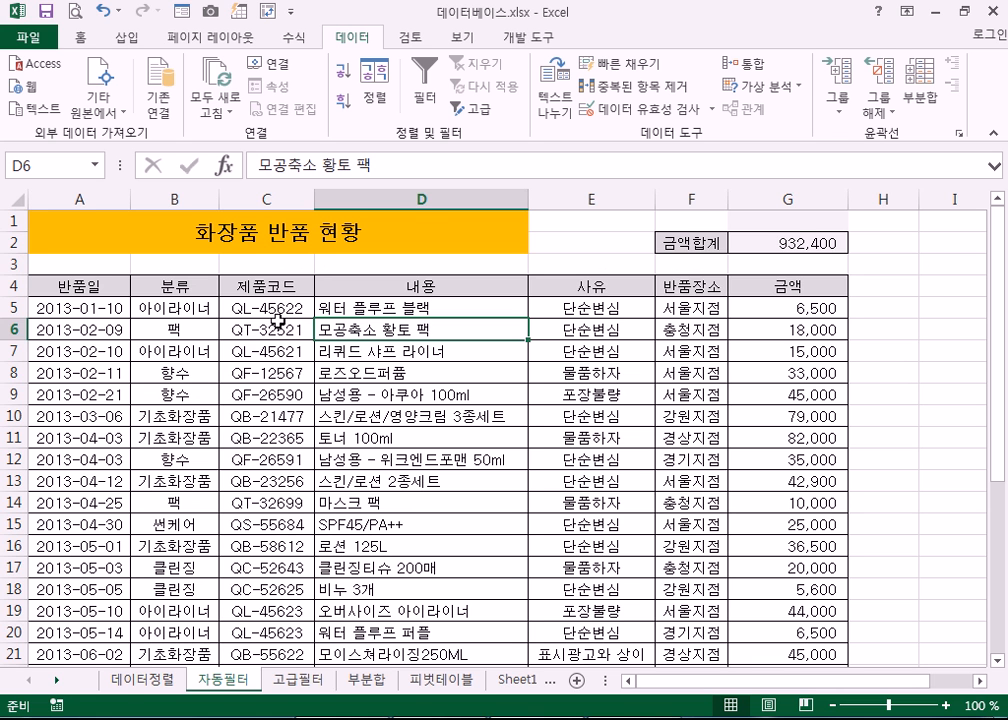
- Review the rows grouped under 서울지점 and 경기지점 on the 데이터정렬 sheet
left_click(135, 681)
left_click_drag(675, 243, 262, 394)
left_click_drag(677, 433, 418, 502)
left_click(560, 502)
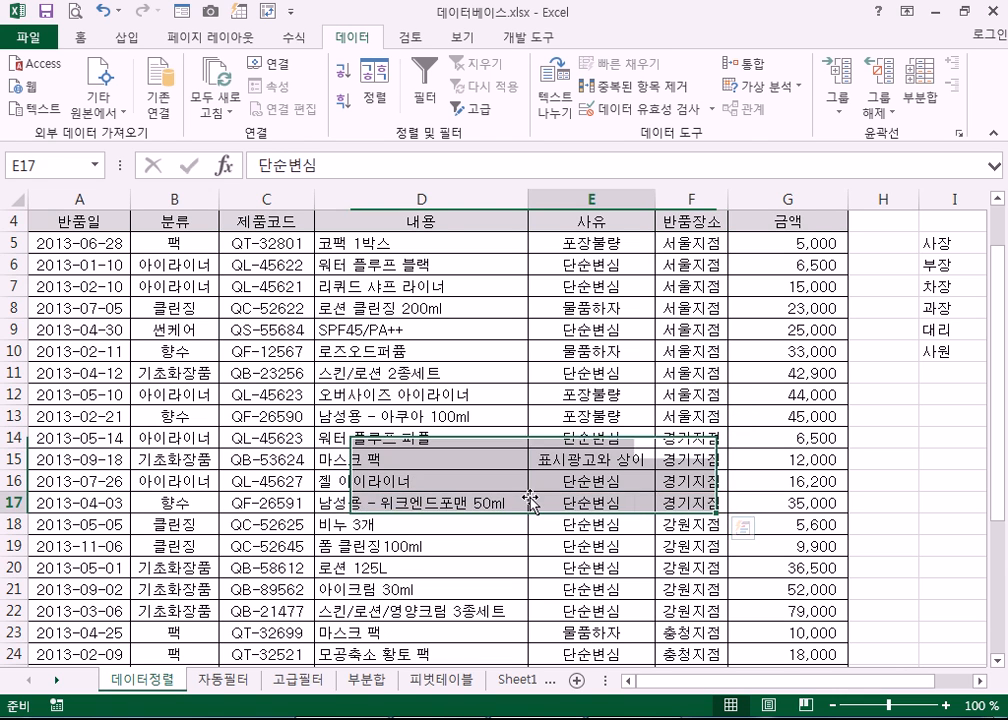
- Turn on the filter for the returns table on the 자동필터 sheet, toggling it off and on again
left_click(226, 680)
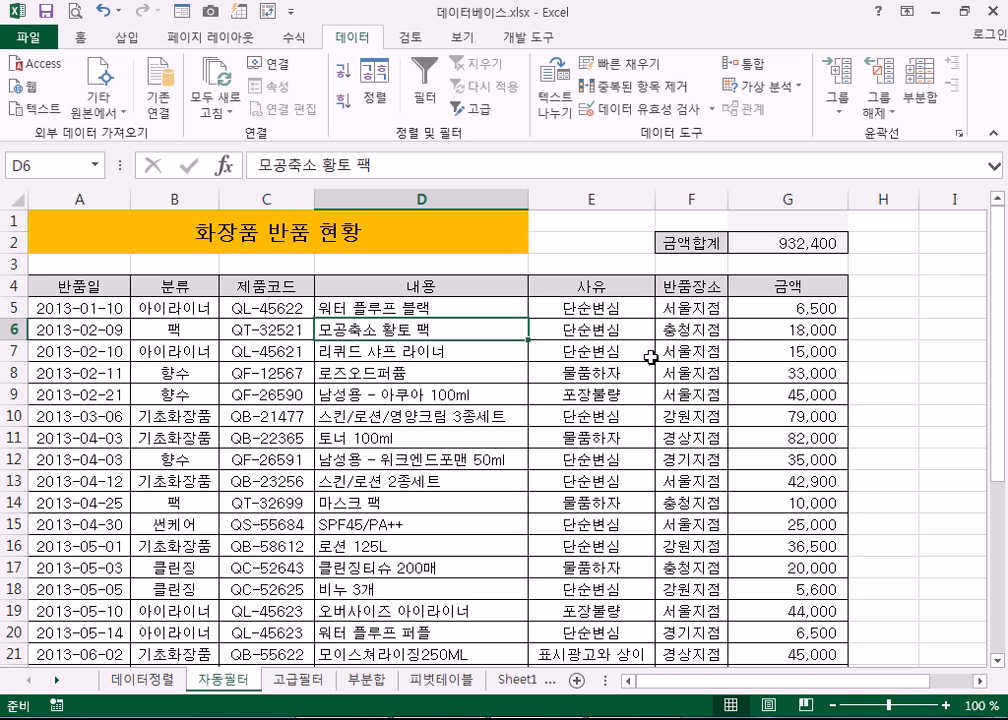
left_click(660, 310)
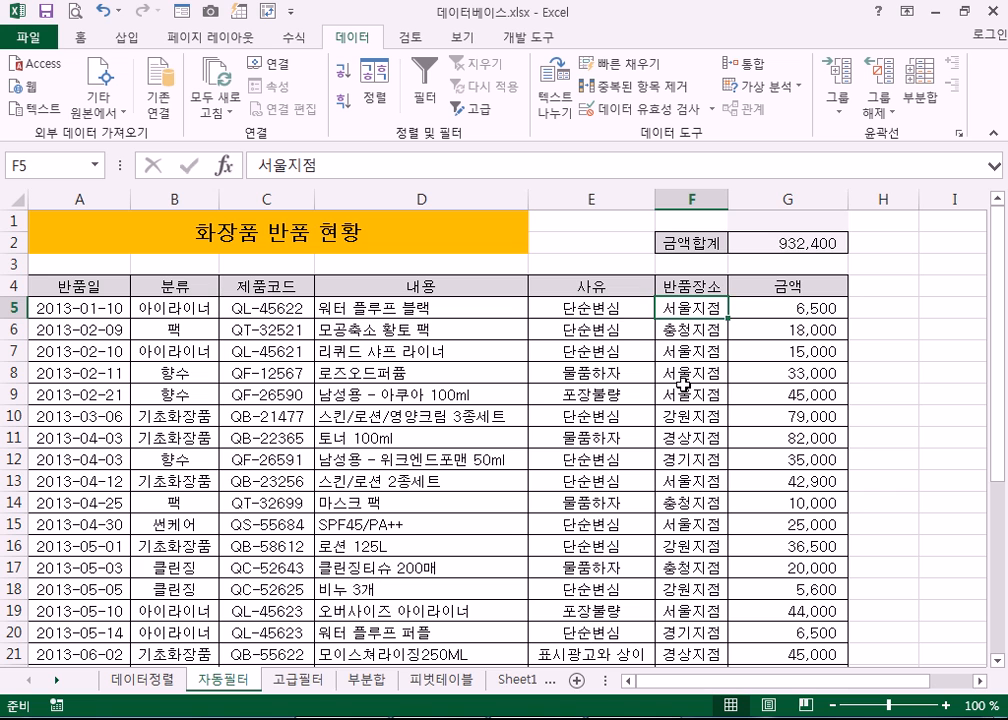
left_click(622, 311)
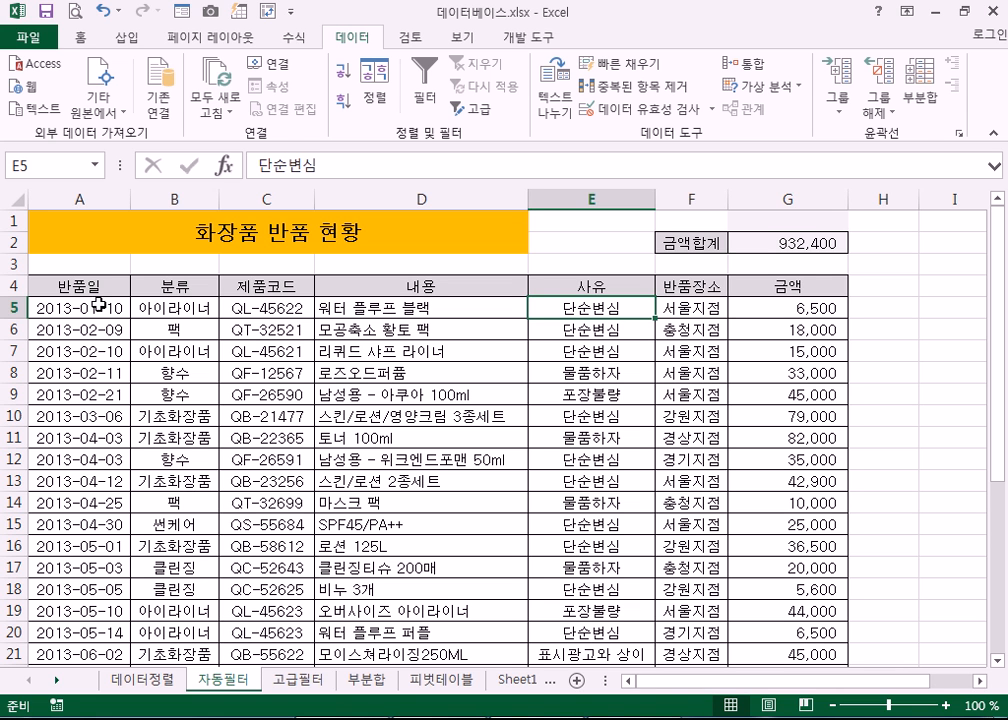
left_click_drag(110, 328, 666, 525)
left_click(450, 371)
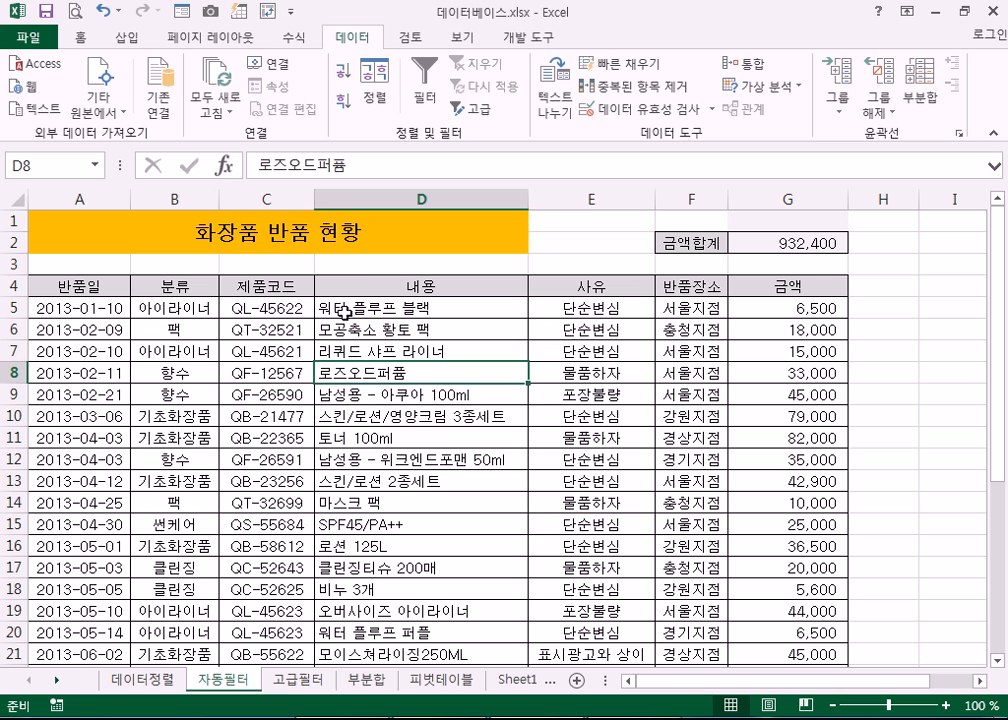
left_click(425, 99)
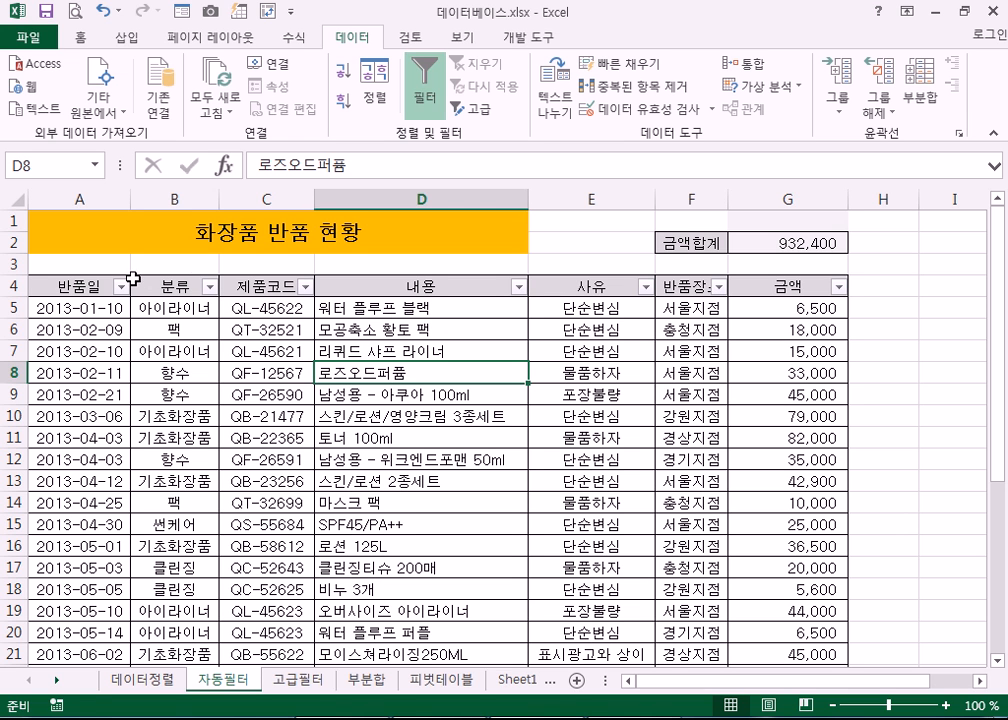
left_click(431, 86)
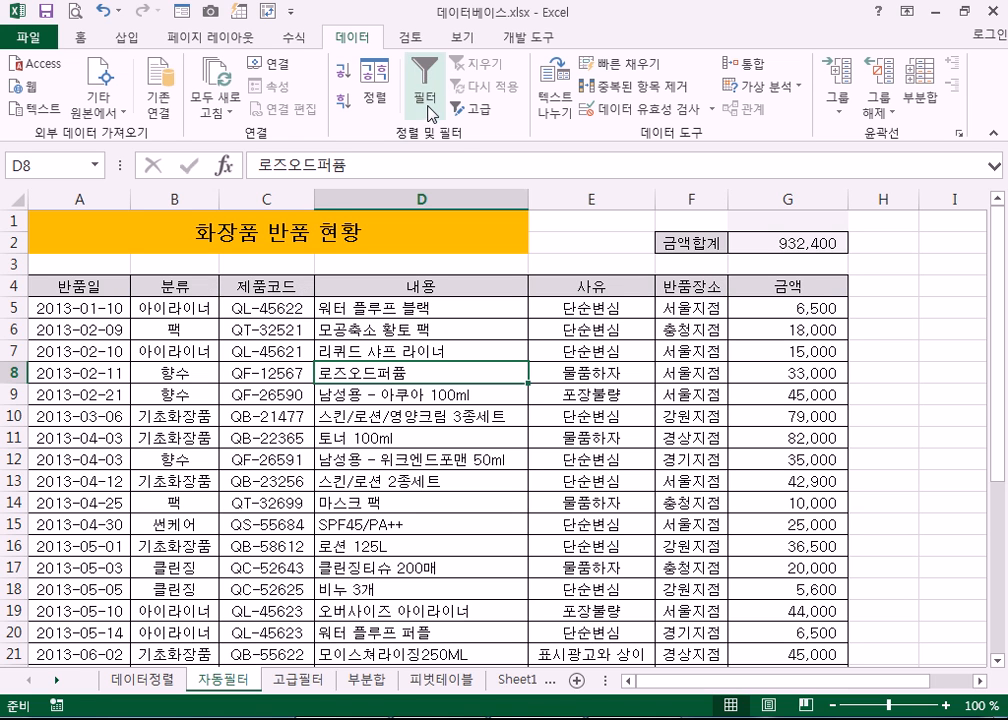
left_click(438, 88)
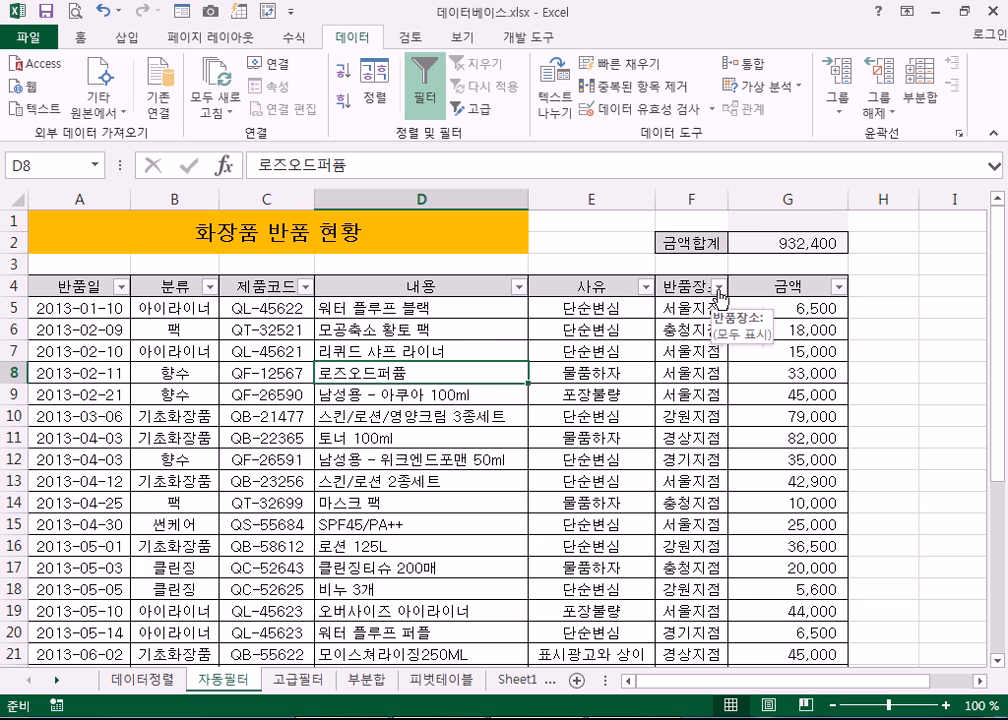
- In the 반품장소 filter choices, deselect all branches and choose only 서울지점
left_click(720, 290)
left_click(720, 290)
left_click(720, 291)
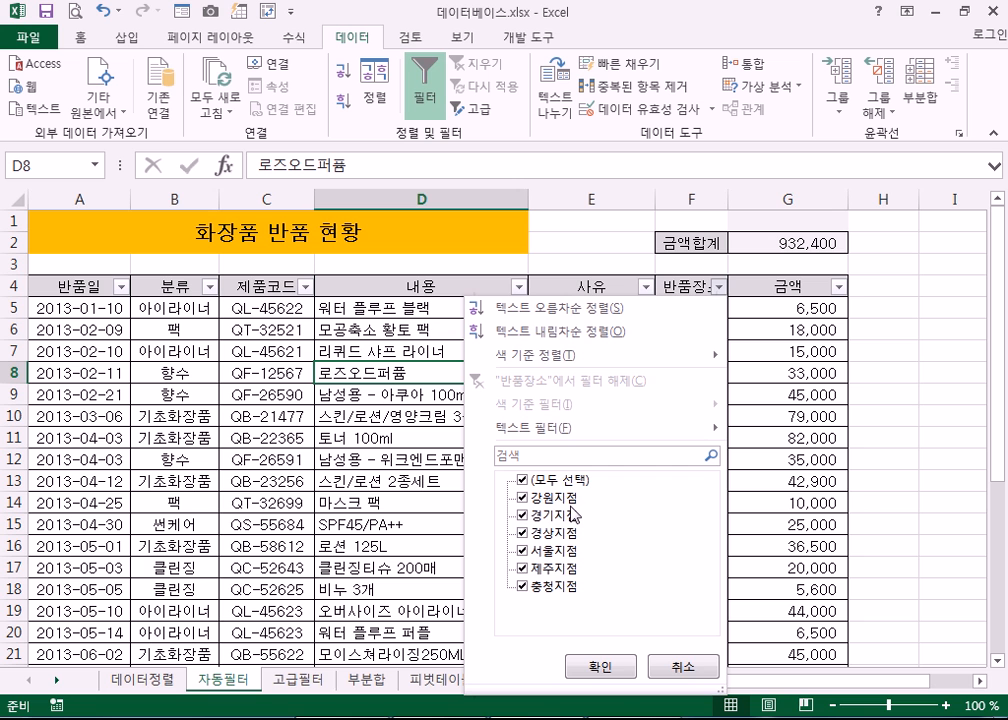
left_click(720, 290)
left_click(720, 290)
left_click(521, 482)
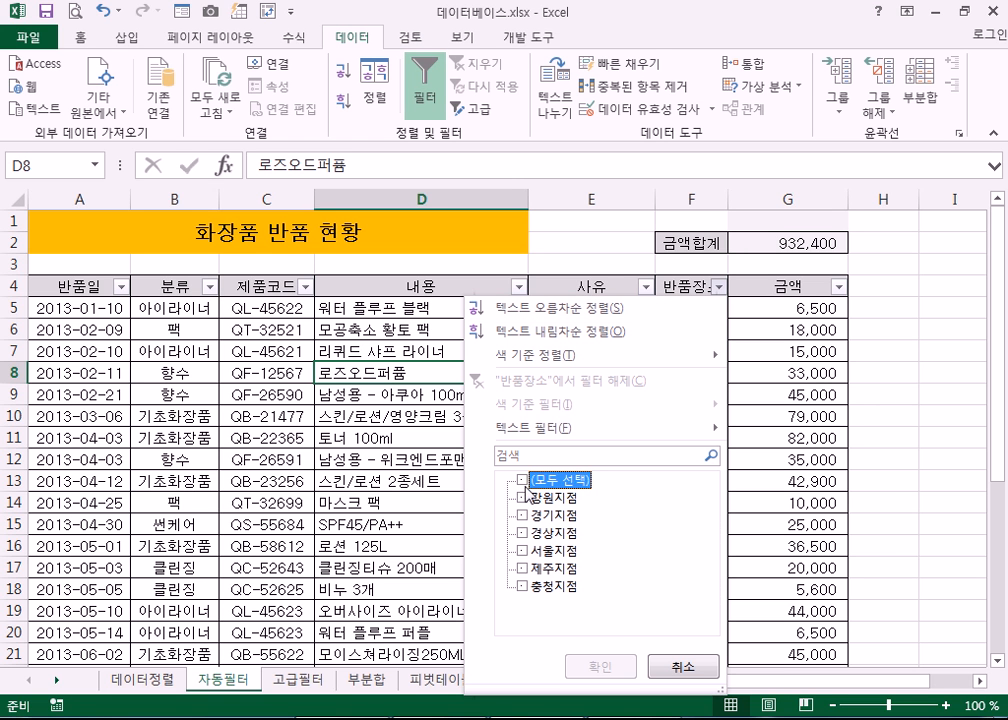
left_click(523, 550)
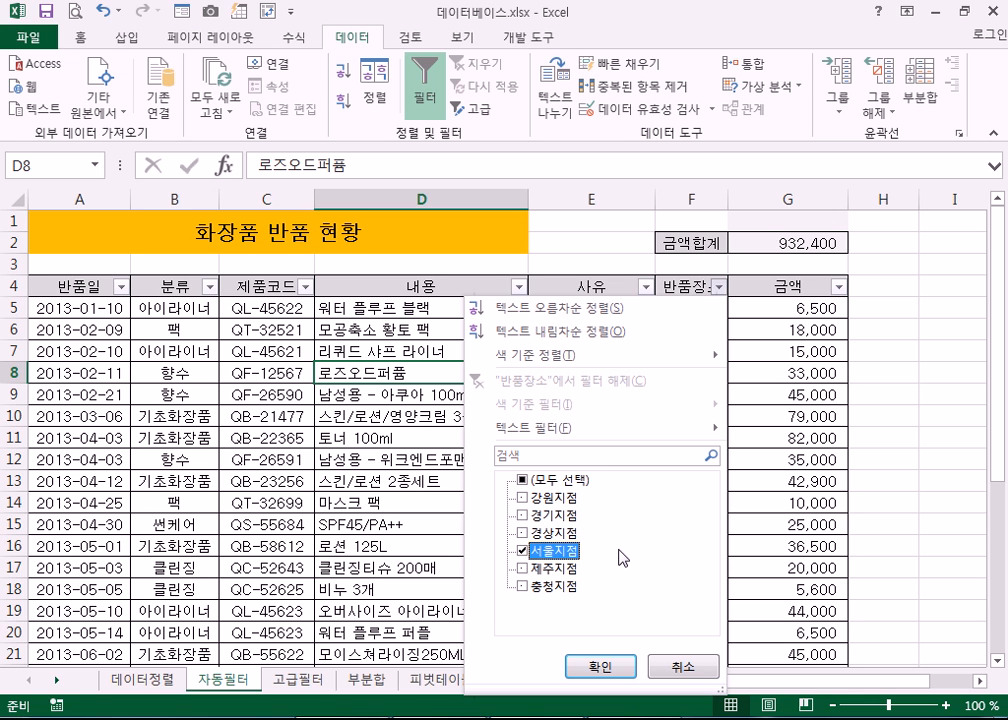
- Filter 반품장소 to 서울지점 by reselecting all branches and excluding 강원지점, 경기지점, 경상지점, 제주지점 and 충청지점
left_click(522, 482)
left_click(522, 497)
left_click(522, 515)
left_click(522, 533)
left_click(522, 568)
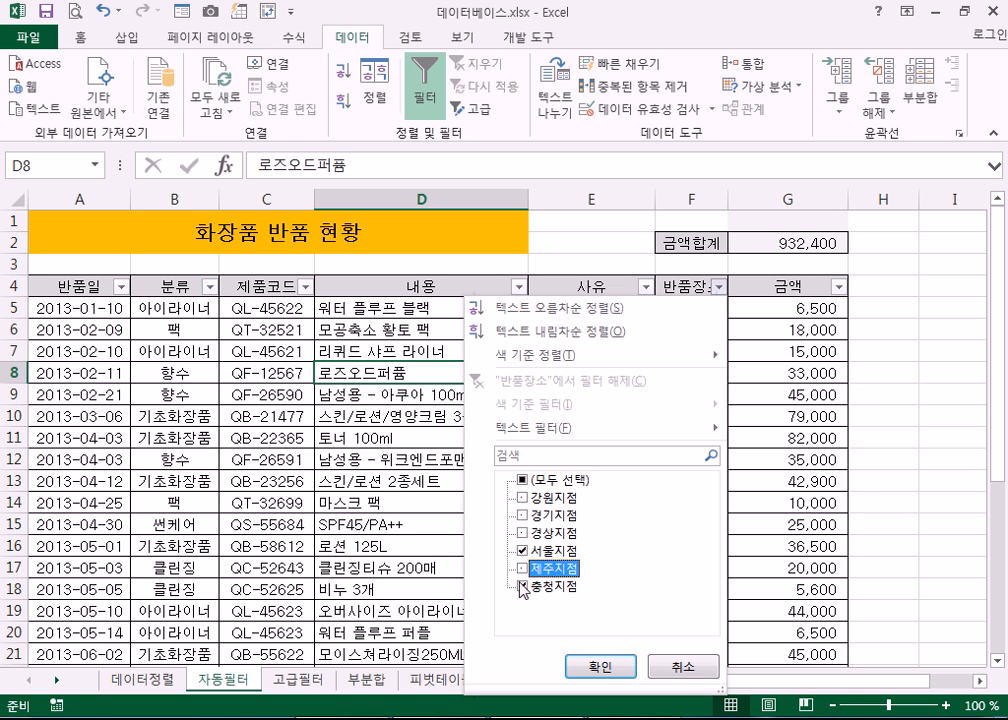
left_click(521, 587)
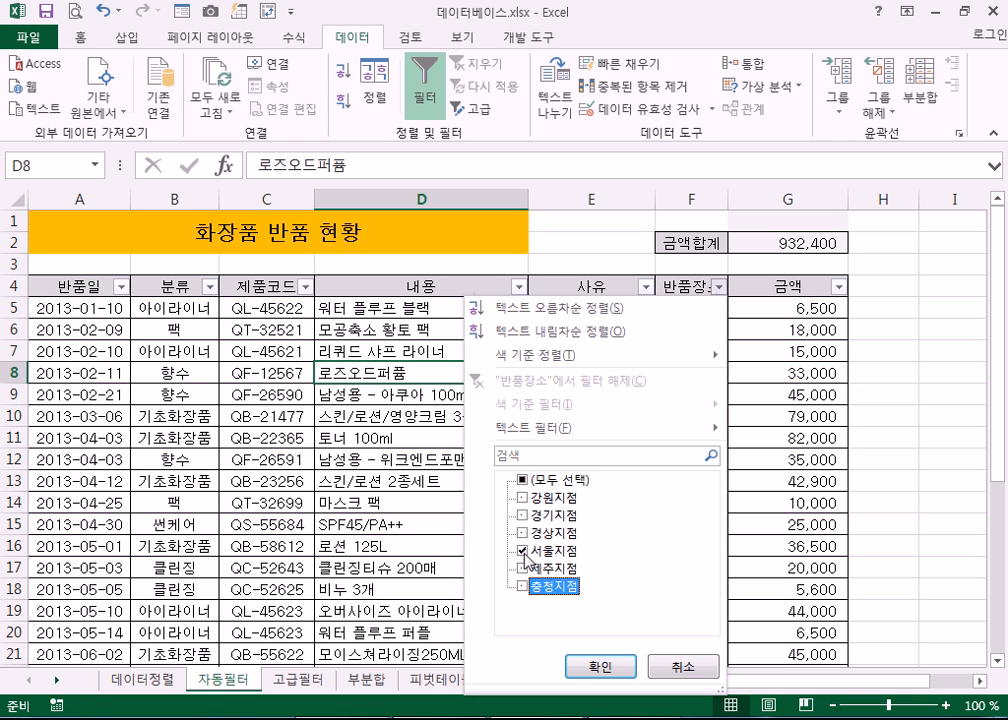
left_click(595, 665)
- Check the filtered 서울지점 rows, their 사유 entries and the 금액합계 amount above the table
scroll(883, 578, "down", 2)
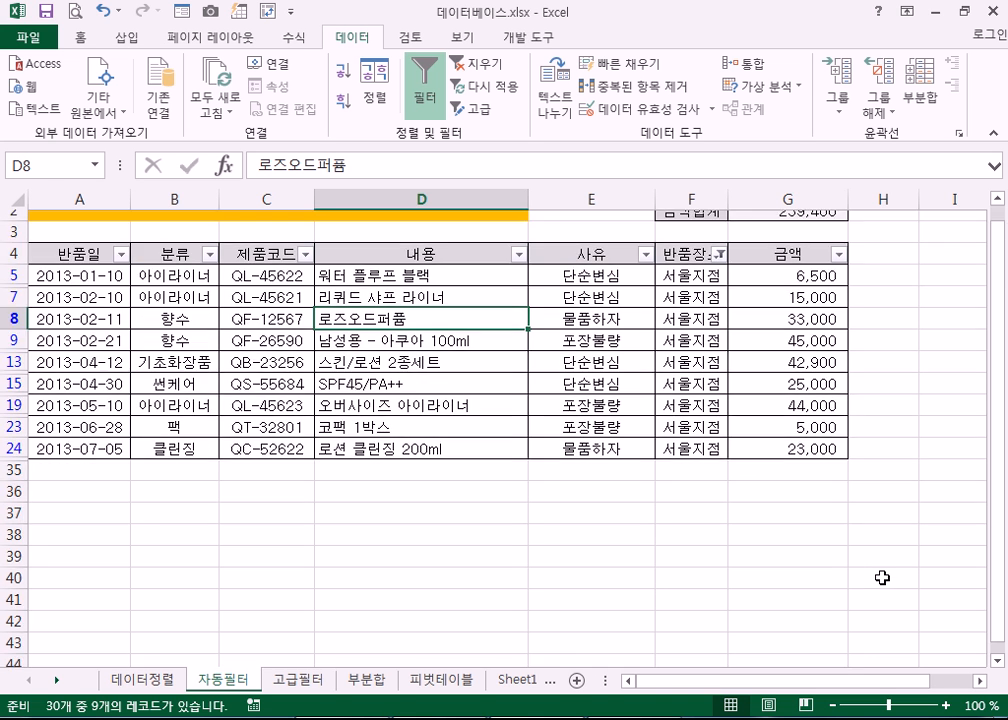
scroll(883, 578, "up", 2)
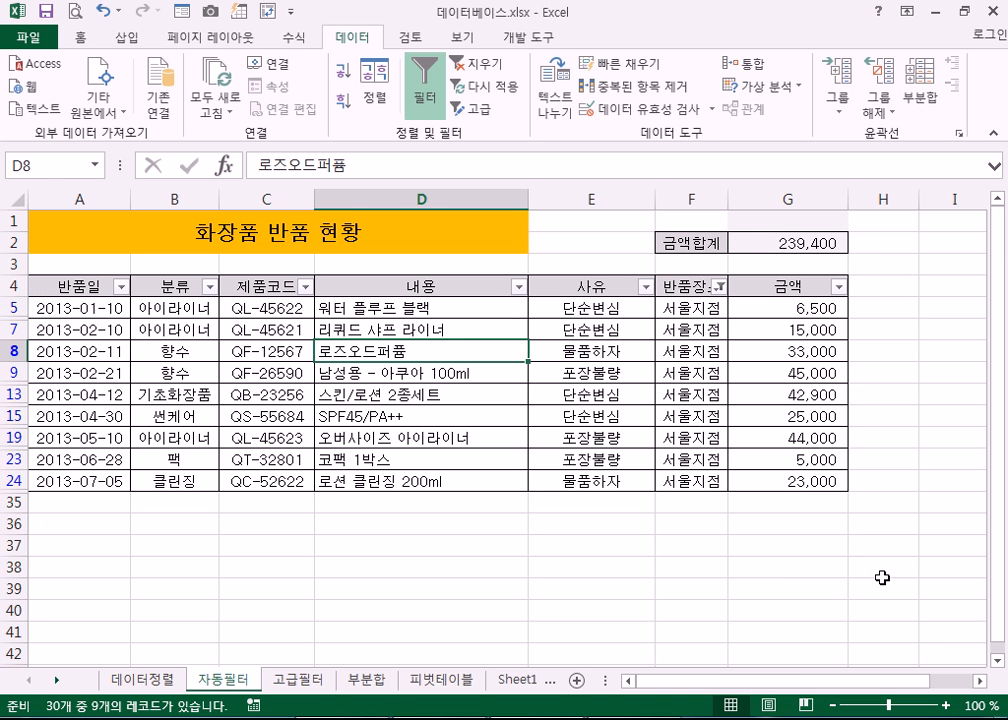
left_click(774, 242)
left_click(658, 312)
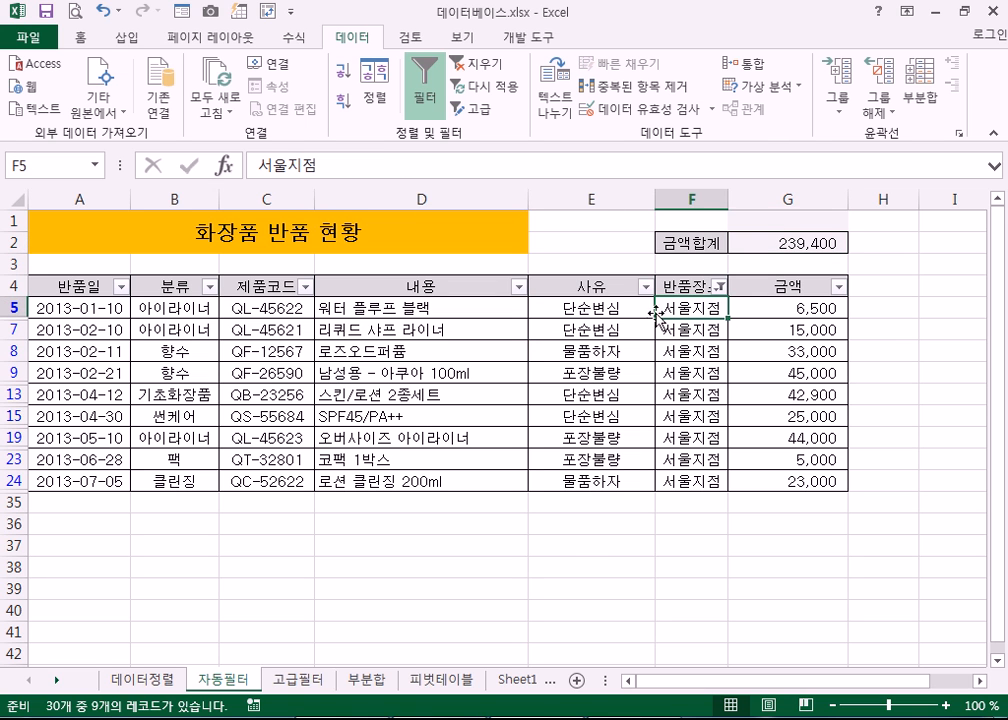
left_click(602, 312)
left_click(692, 315)
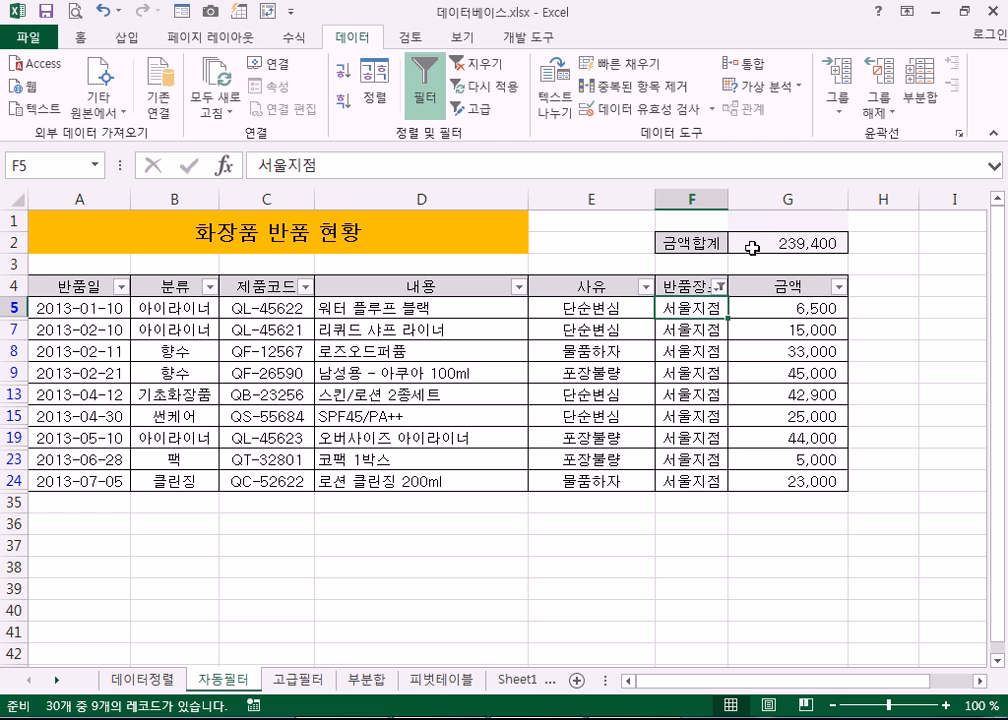
- Show all branches again by selecting every value in the 반품장소 filter
left_click(720, 287)
left_click(519, 482)
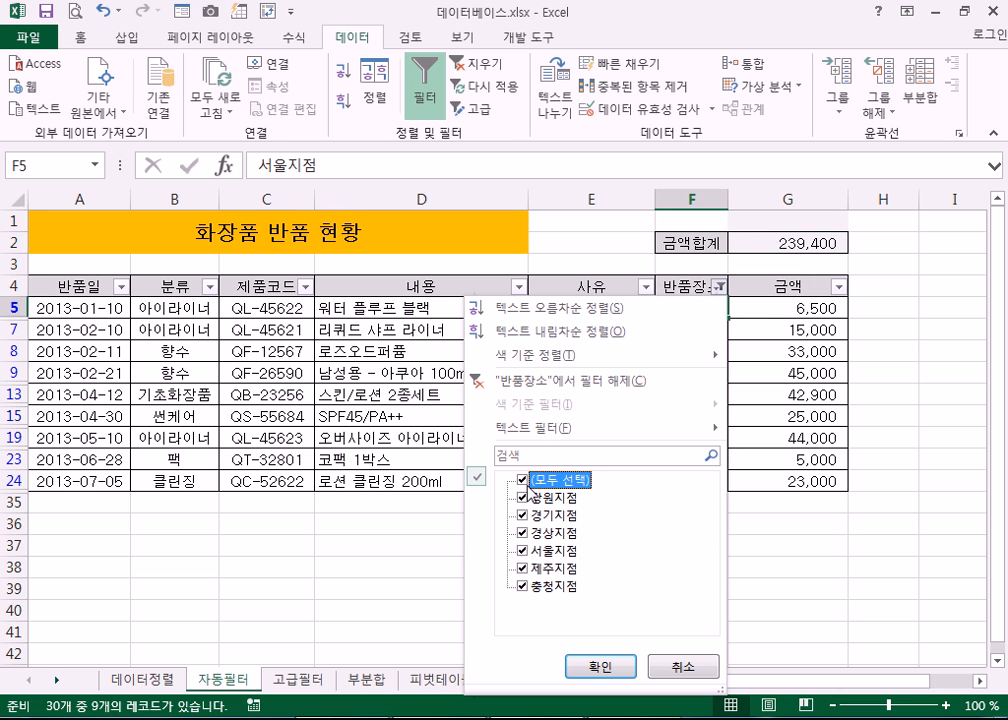
left_click(596, 666)
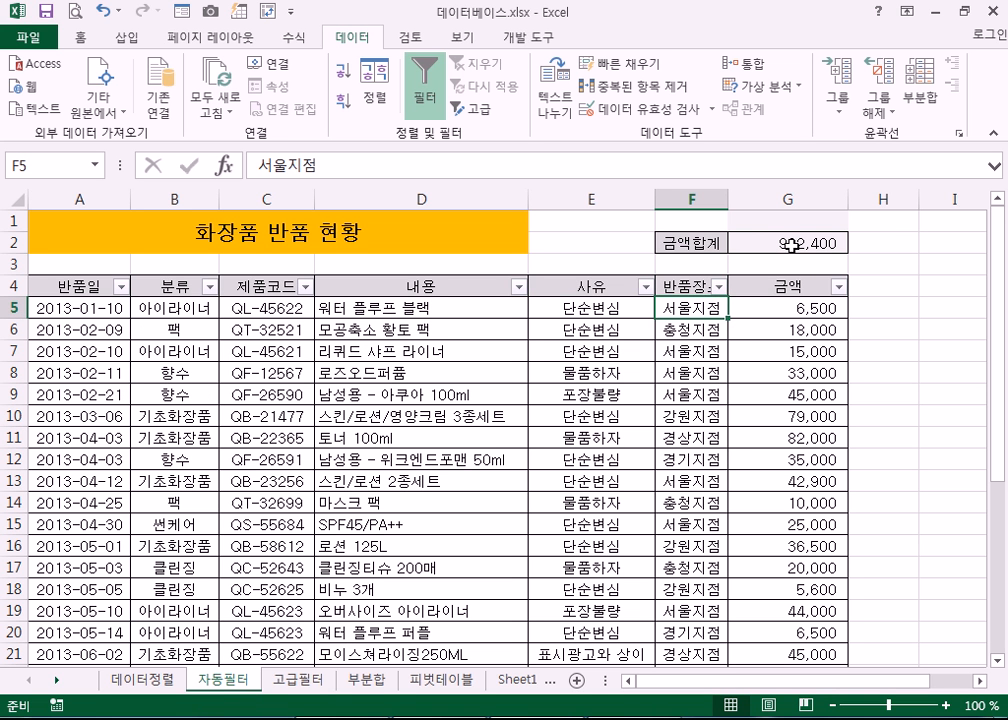
- Filter the 사유 column to show only the 단순변심 returns
left_click(644, 287)
left_click(450, 480)
left_click(450, 497)
left_click(527, 666)
scroll(690, 479, "down", 1)
scroll(729, 389, "up", 1)
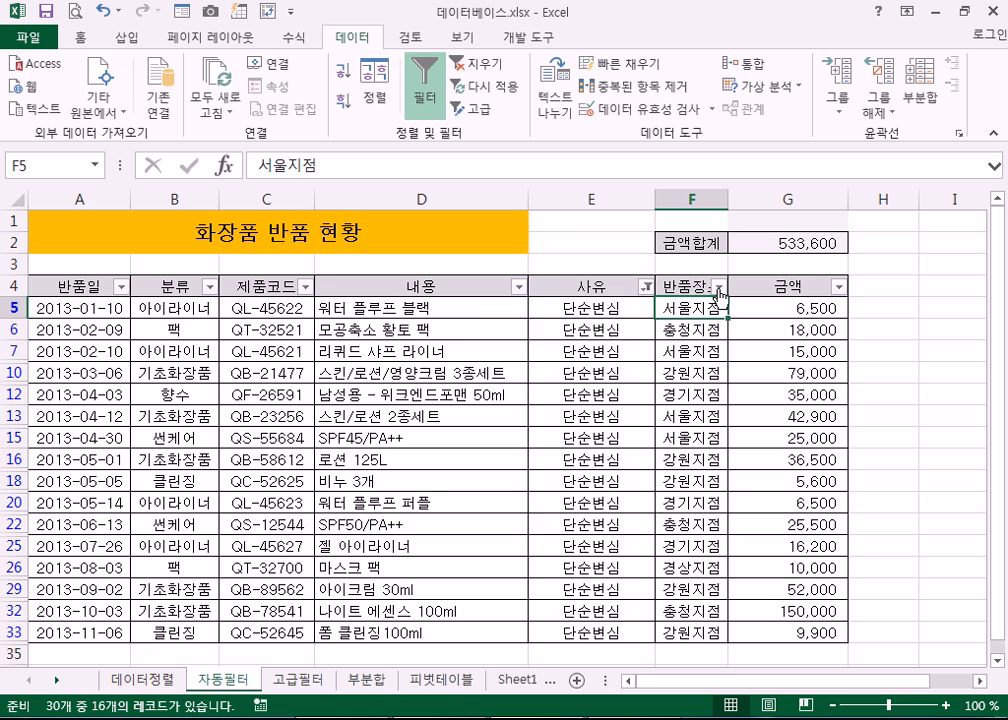
- Filter the 반품장소 column to show only 서울지점
left_click(719, 288)
left_click(521, 479)
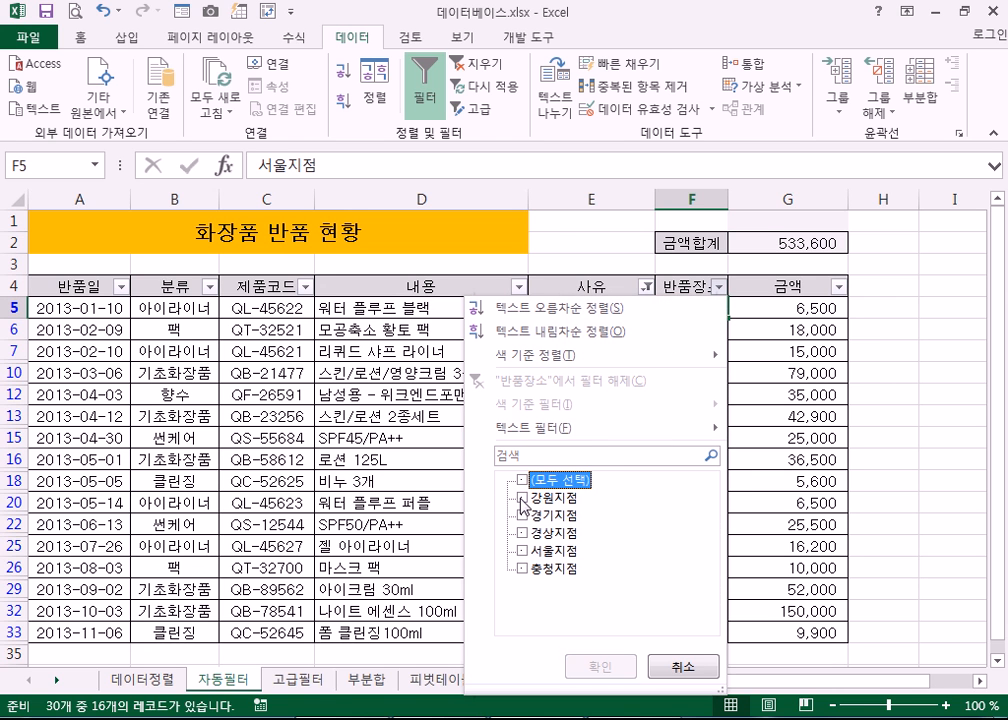
left_click(524, 551)
left_click(600, 665)
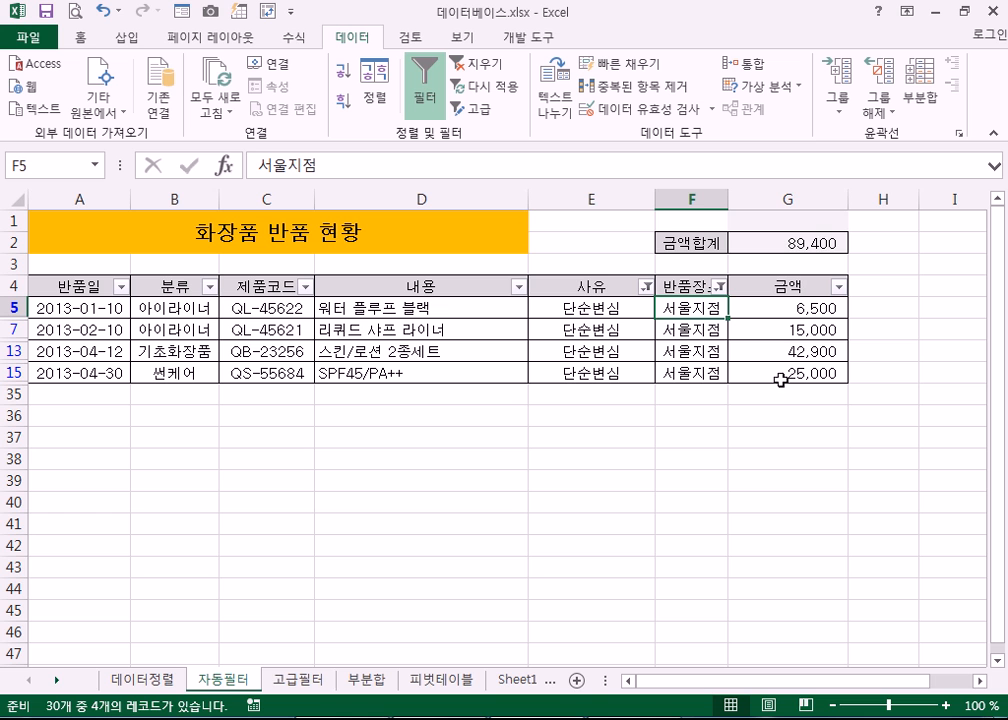
- Check the filtered 사유 and 반품장소 entries, and clear all filters from the returns table
left_click_drag(576, 302, 575, 378)
left_click_drag(690, 308, 690, 376)
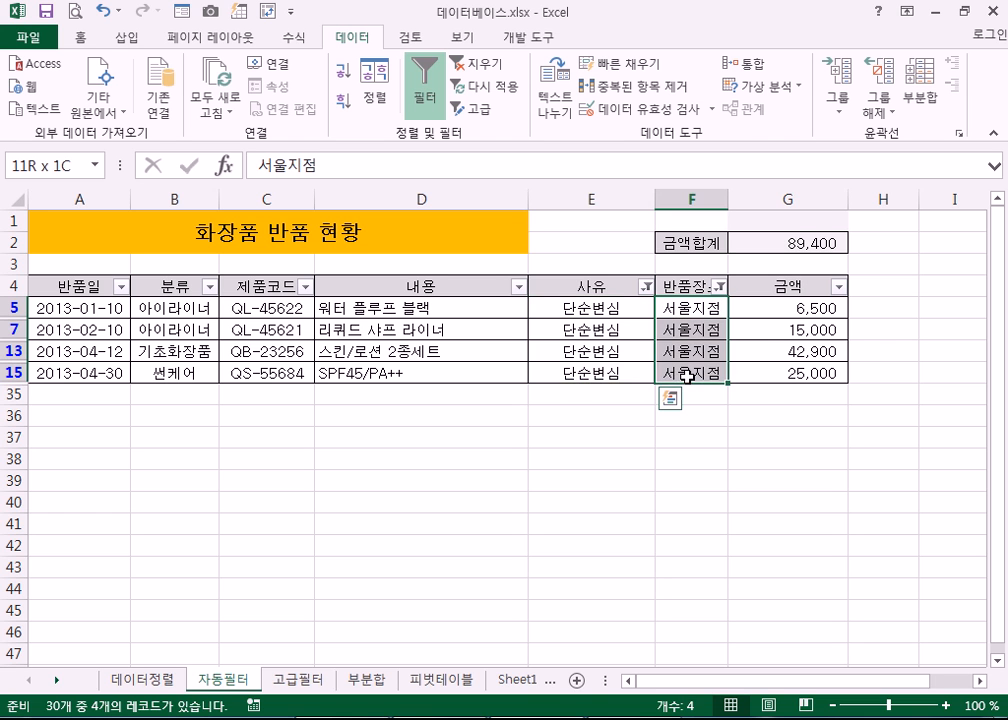
left_click(600, 416)
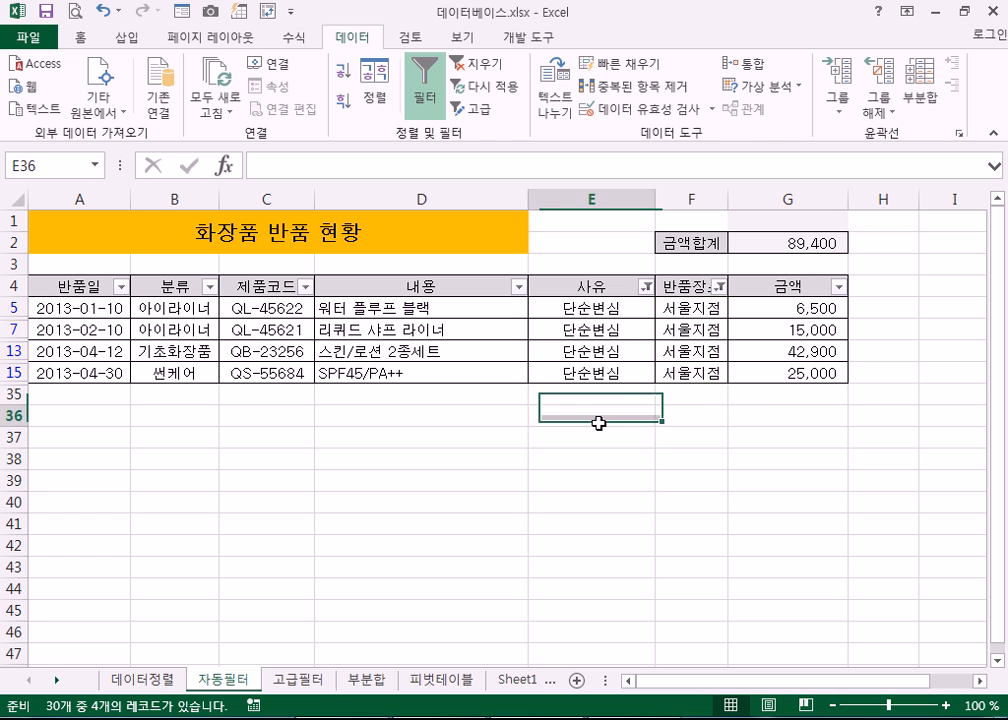
left_click(600, 325)
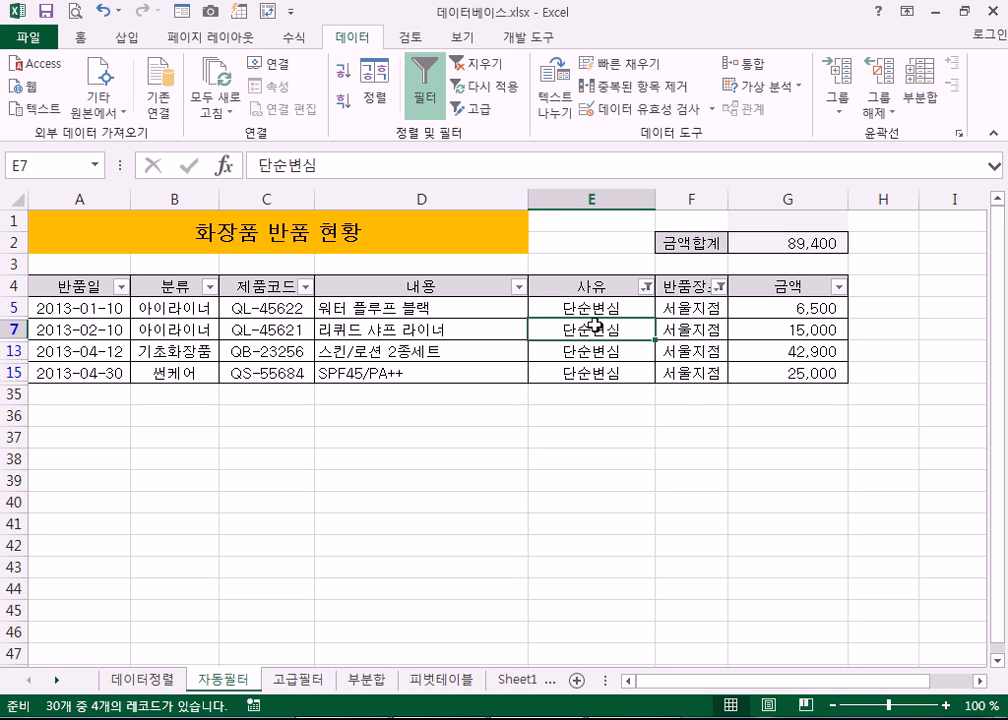
left_click(495, 70)
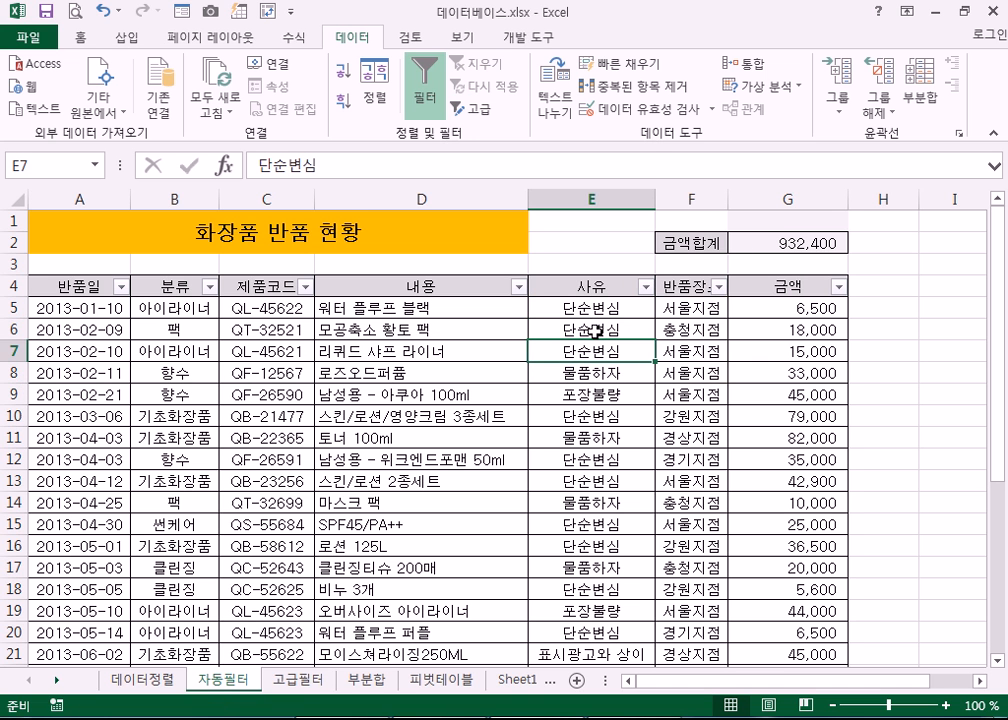
scroll(590, 355, "down", 1)
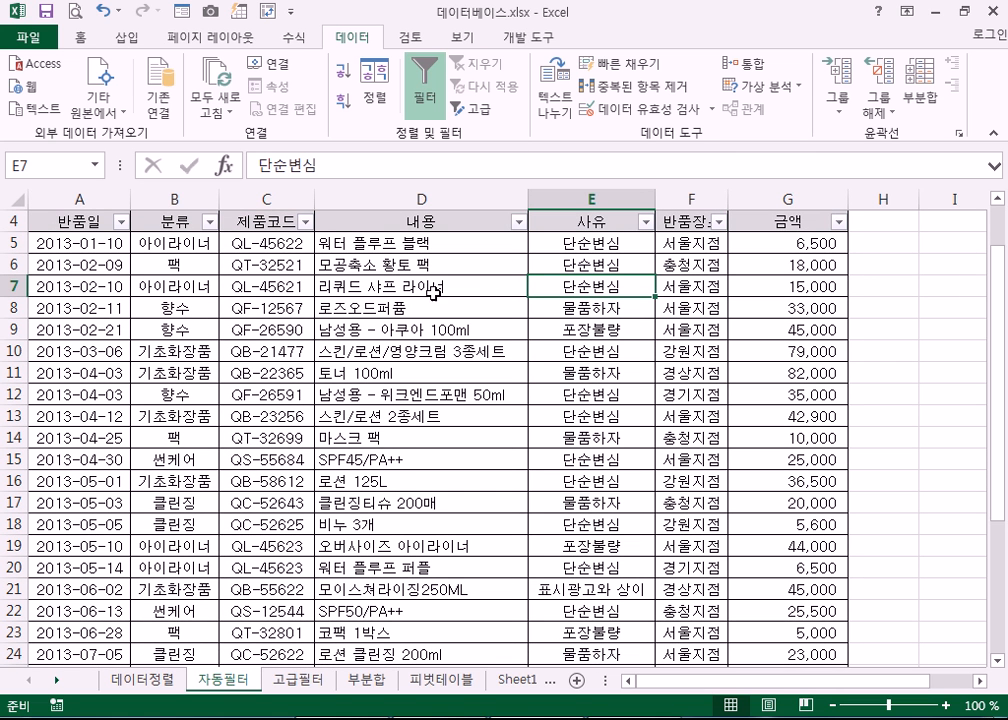
left_click(210, 221)
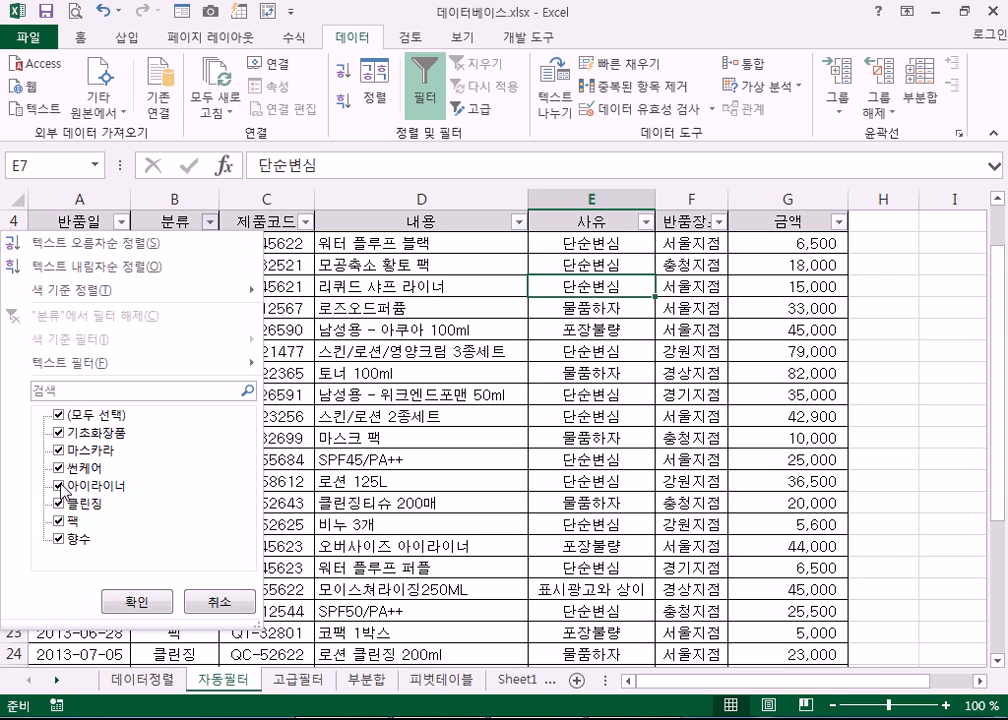
left_click(60, 415)
left_click(60, 415)
left_click(60, 415)
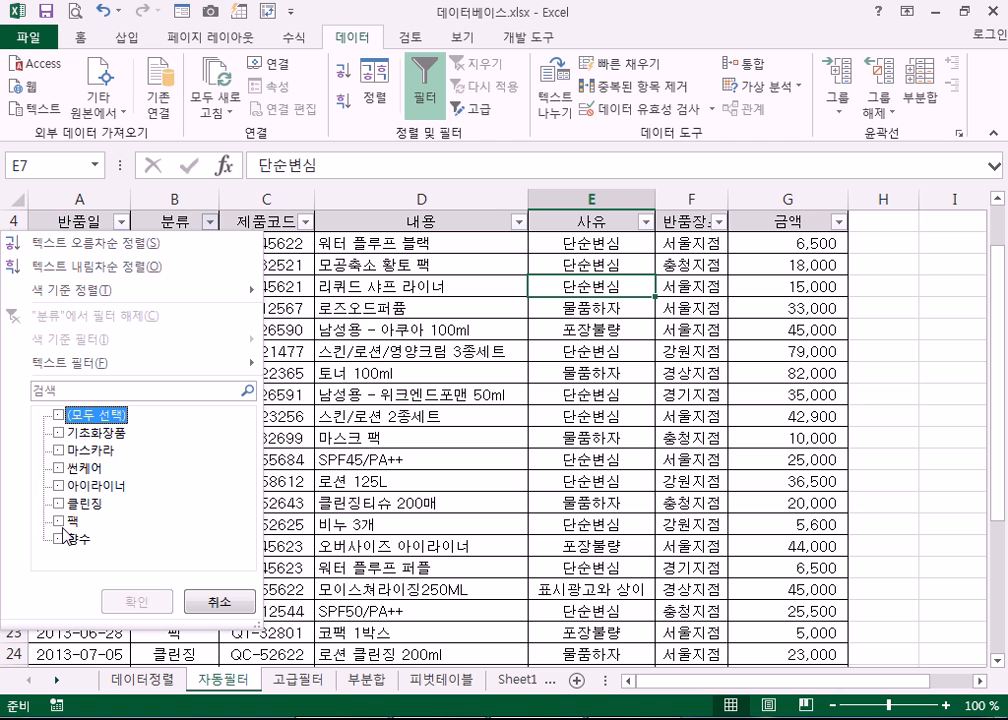
left_click(208, 607)
left_click(330, 306)
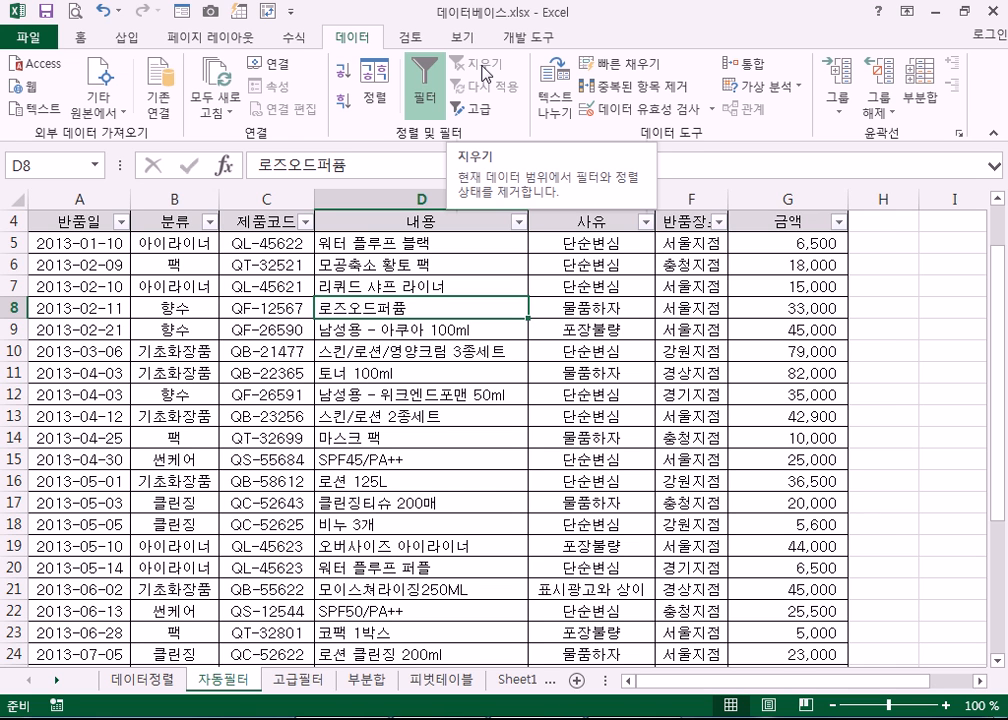
- Filter the 분류 column to show only the 향수 items
left_click(210, 222)
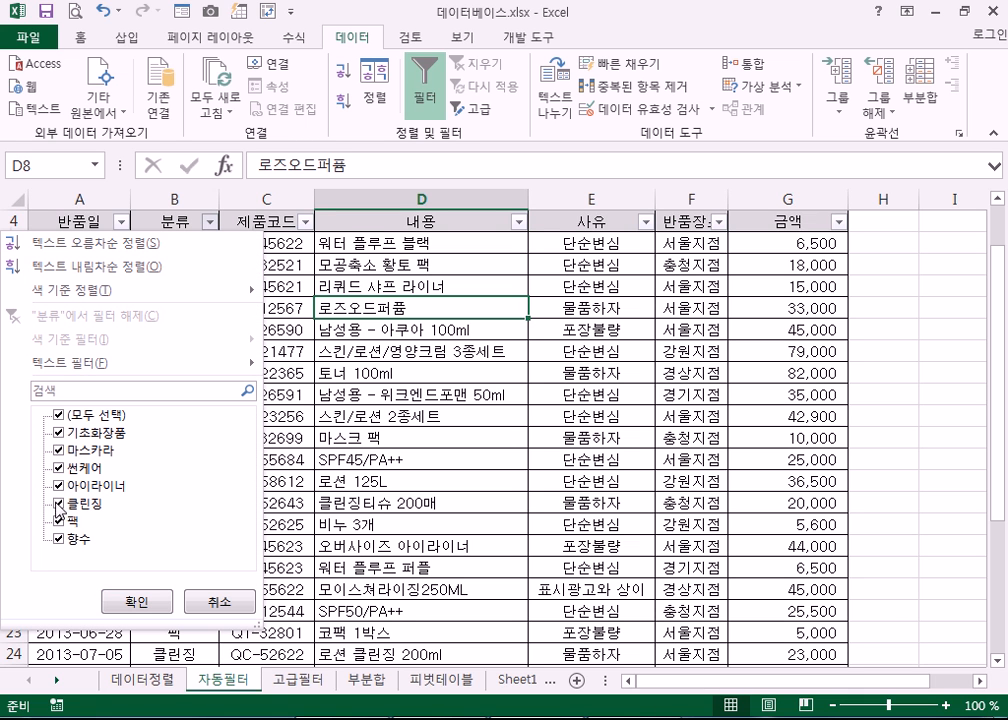
left_click(75, 414)
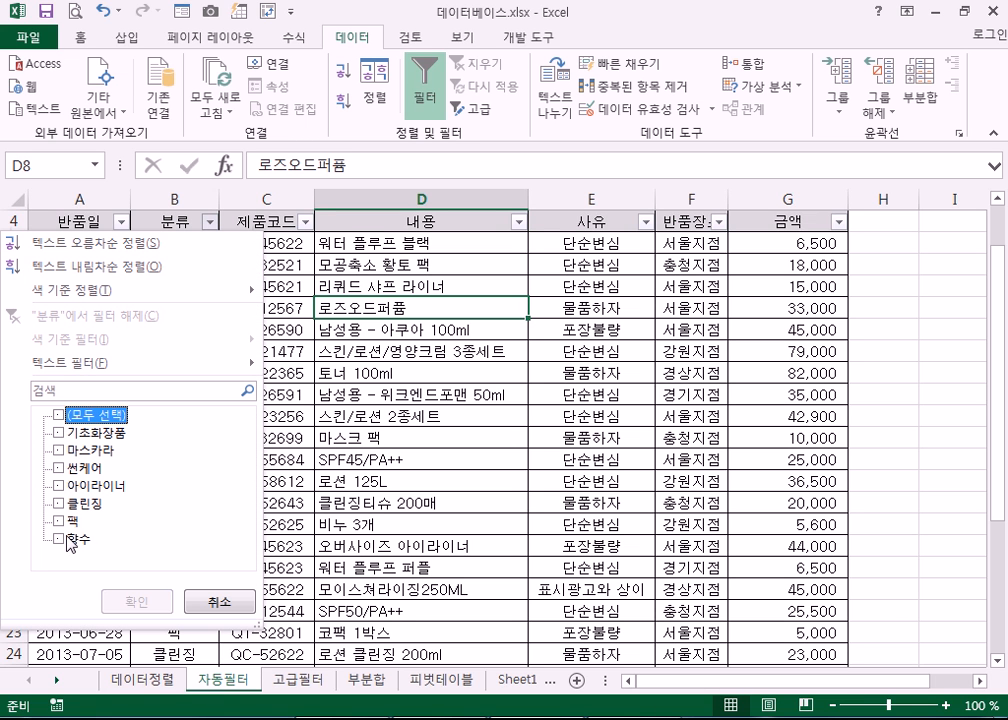
left_click(72, 539)
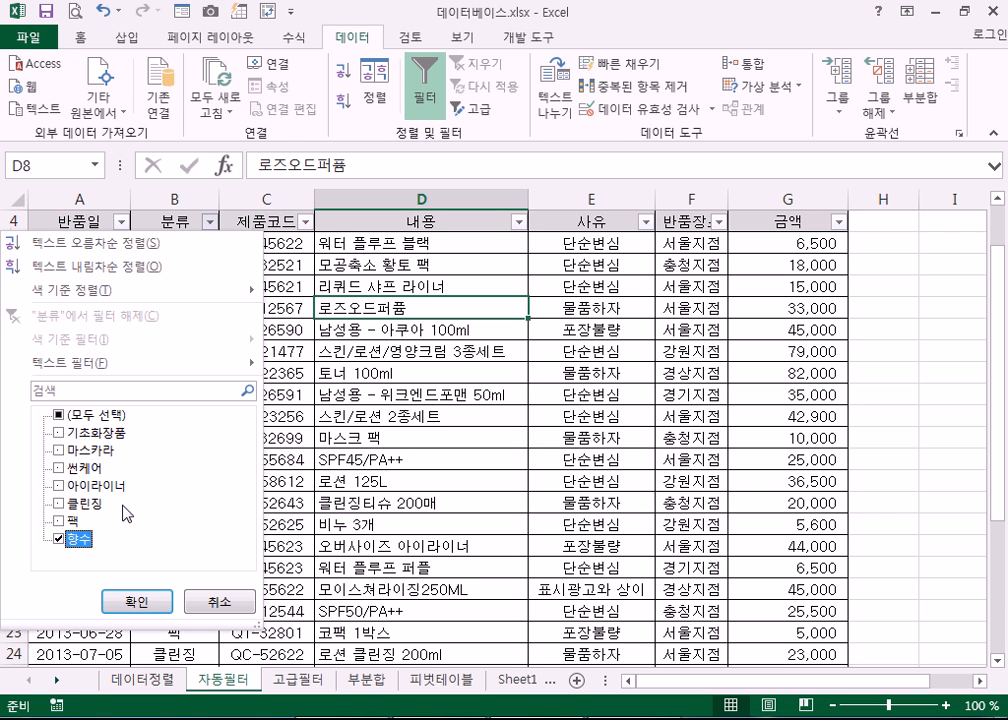
left_click(58, 505)
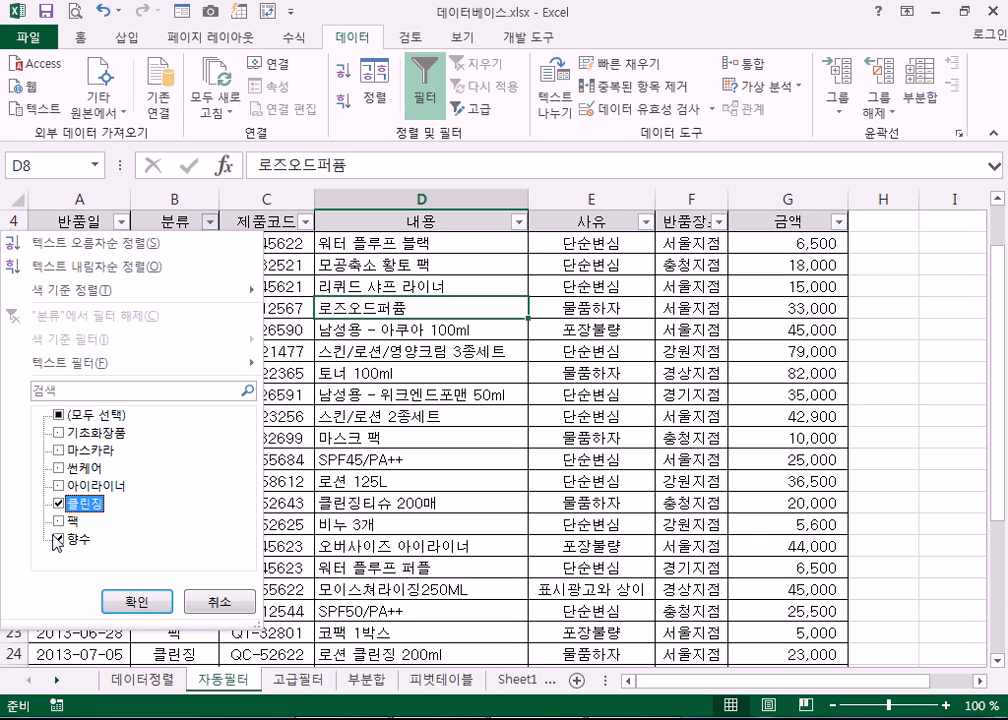
left_click(57, 504)
left_click(57, 539)
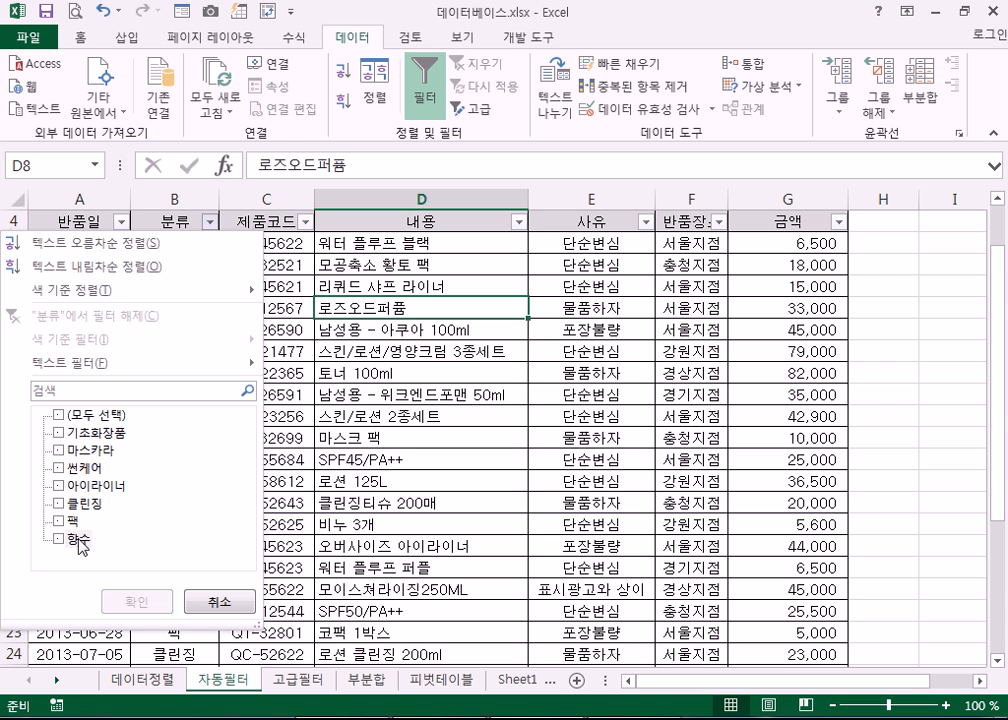
left_click(80, 545)
left_click(130, 600)
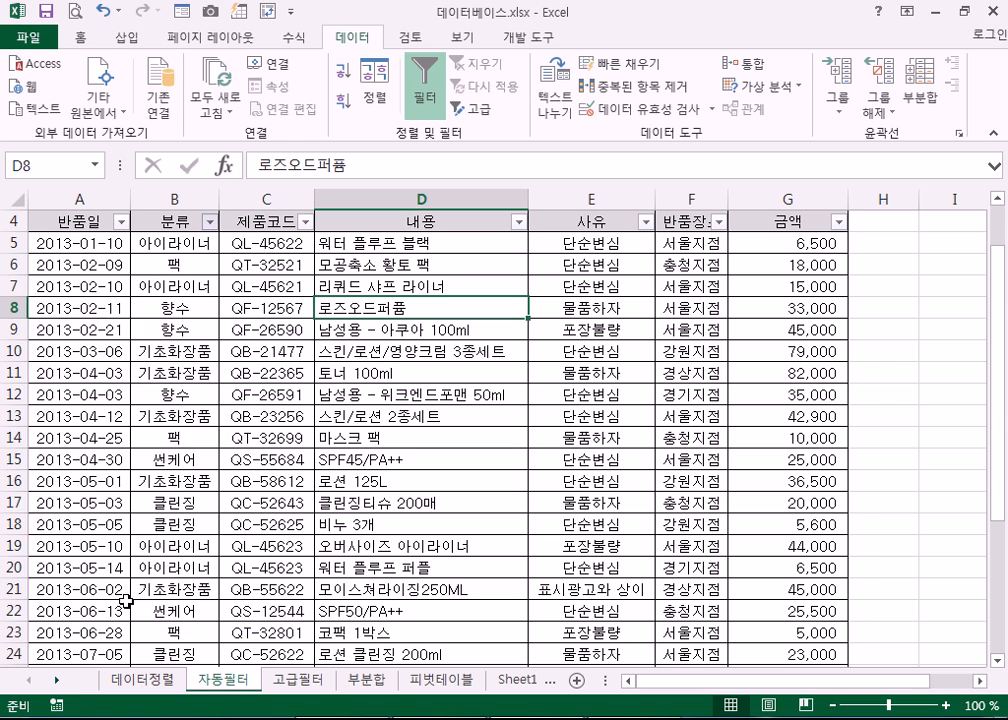
scroll(198, 258, "up", 1)
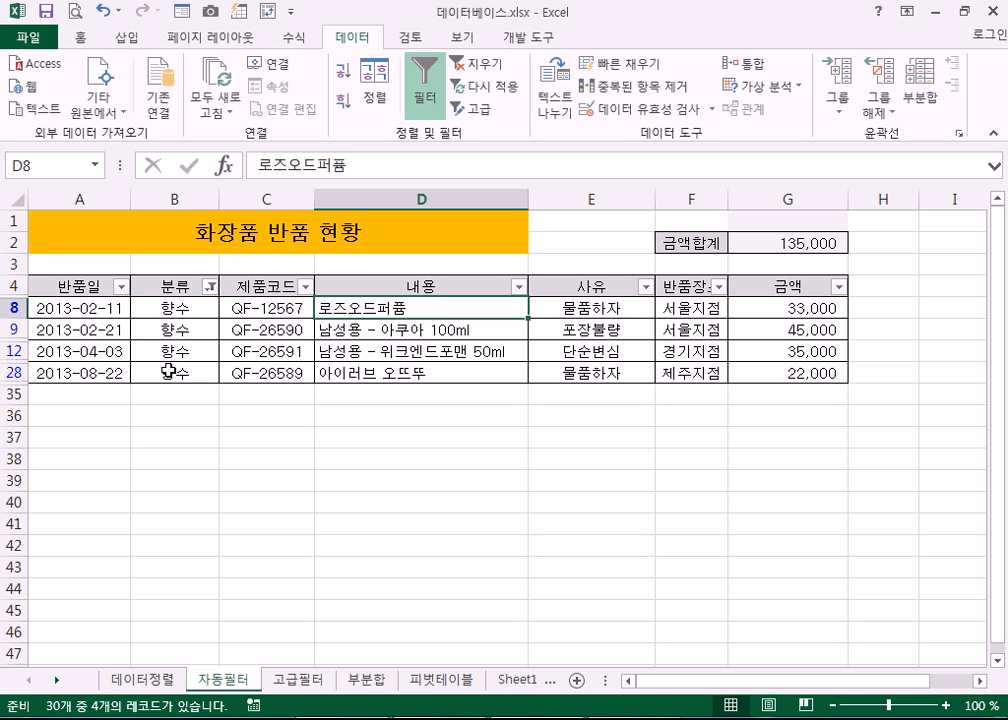
- Narrow the filtered 향수 returns to 서울지점 in the 반품장소 column
left_click(175, 333)
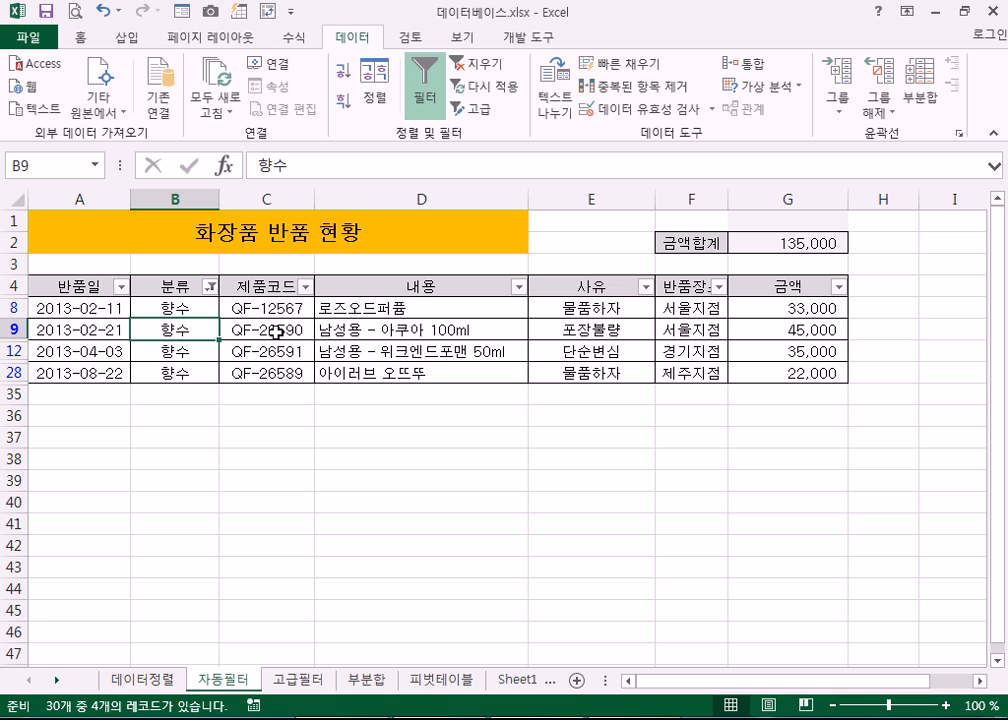
left_click(718, 290)
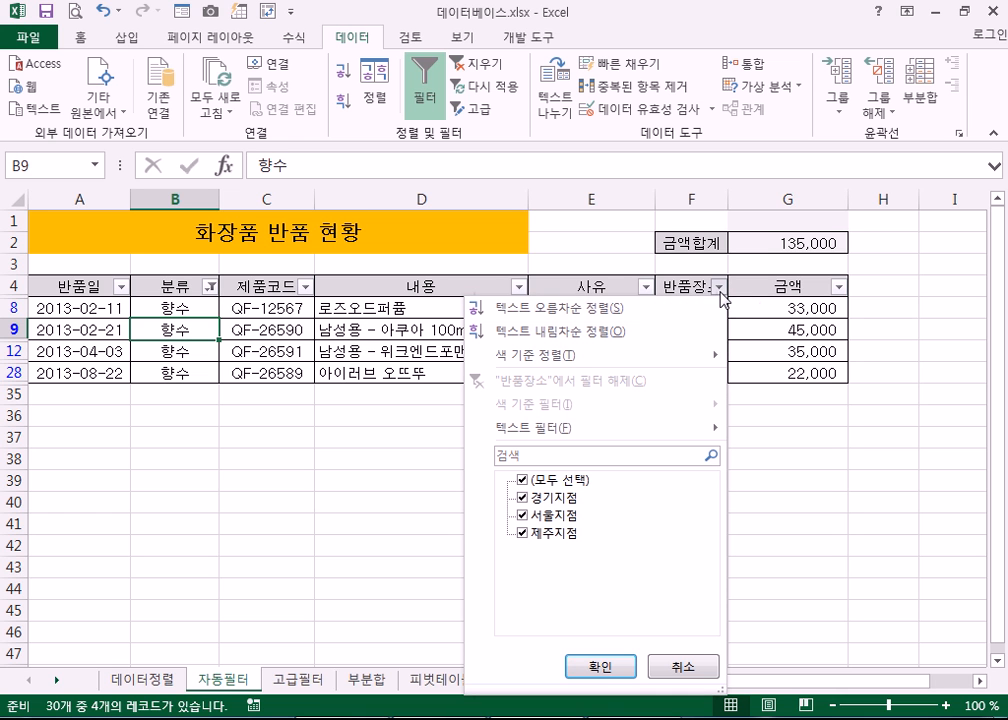
left_click(521, 481)
left_click(522, 515)
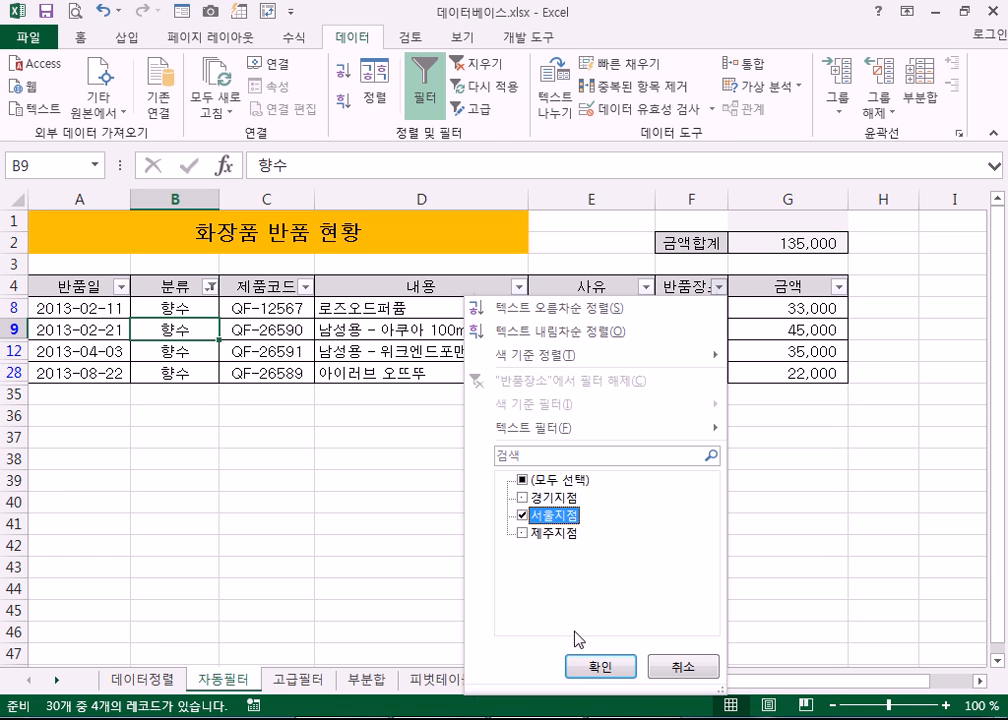
left_click(597, 666)
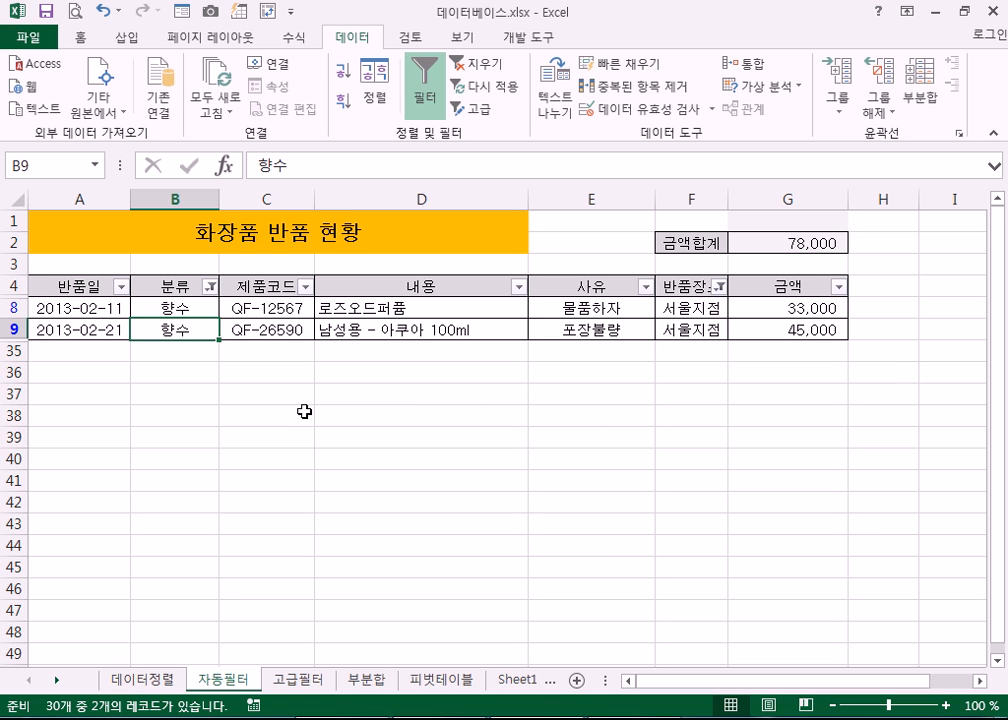
left_click(173, 308)
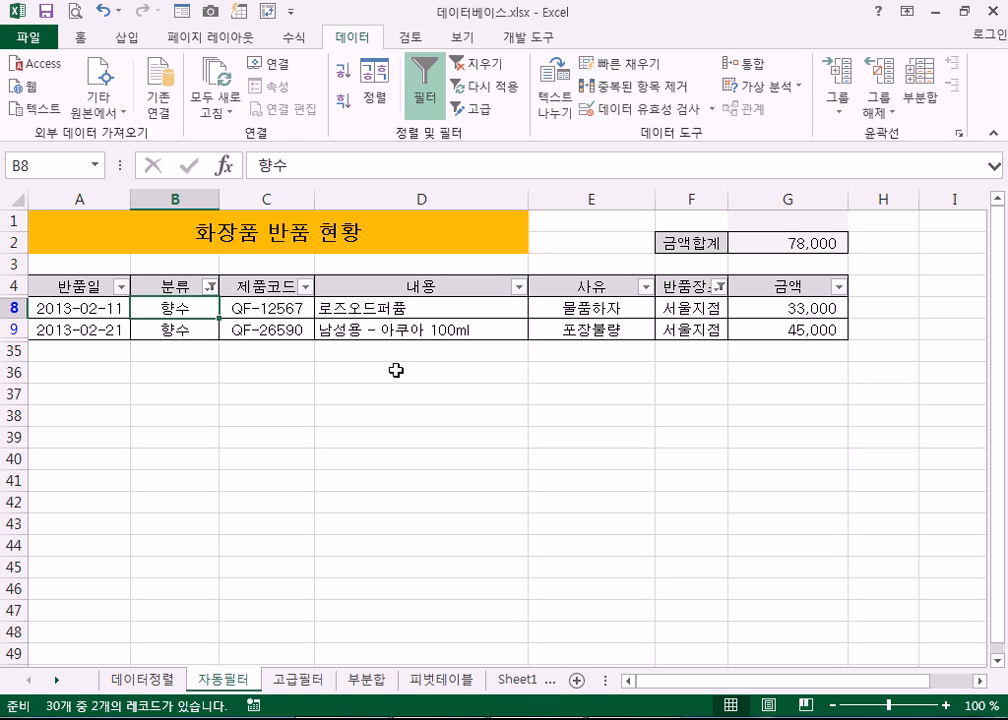
- Examine the 금액합계 formula in G2, including the SUBTOTAL function's name, function number, range and arguments, leaving the formula unedited
left_click(766, 247)
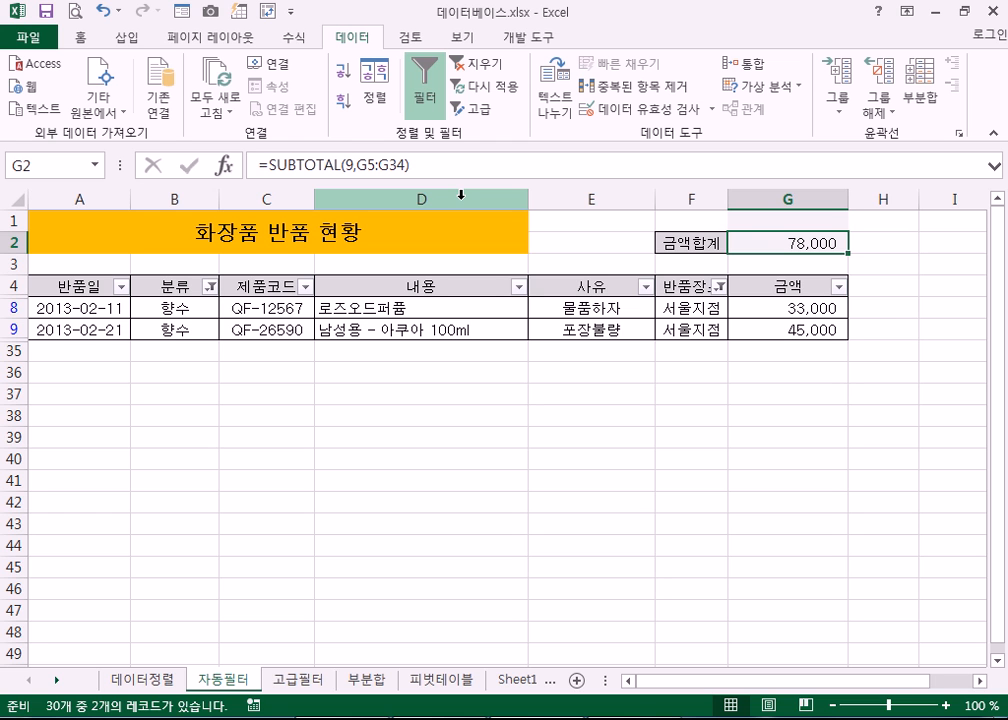
left_click(350, 165)
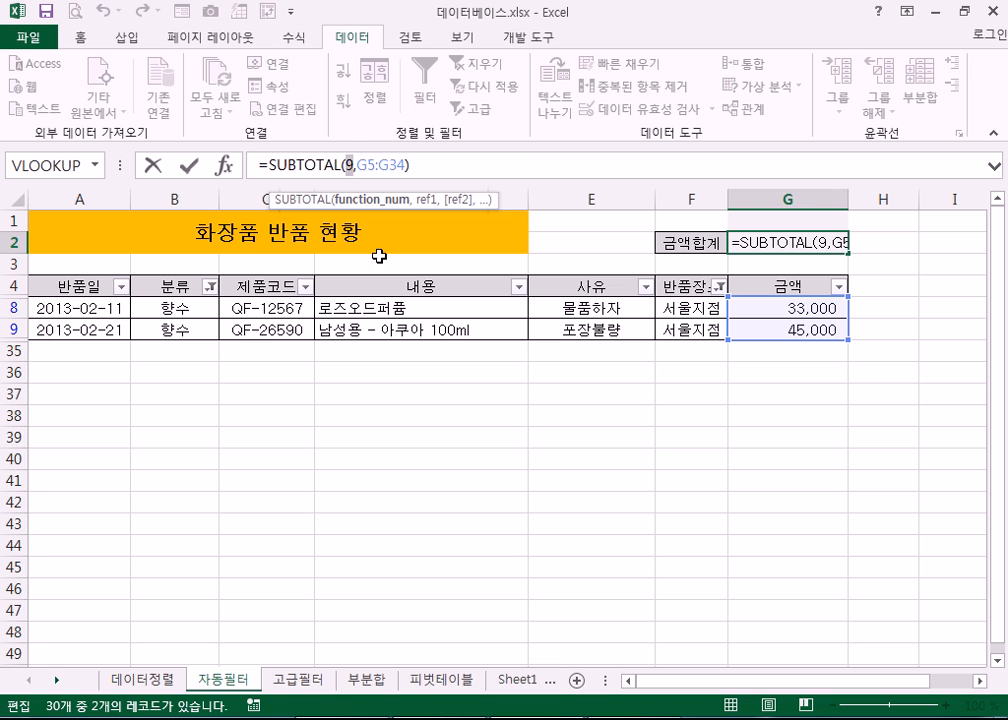
left_click_drag(329, 165, 404, 165)
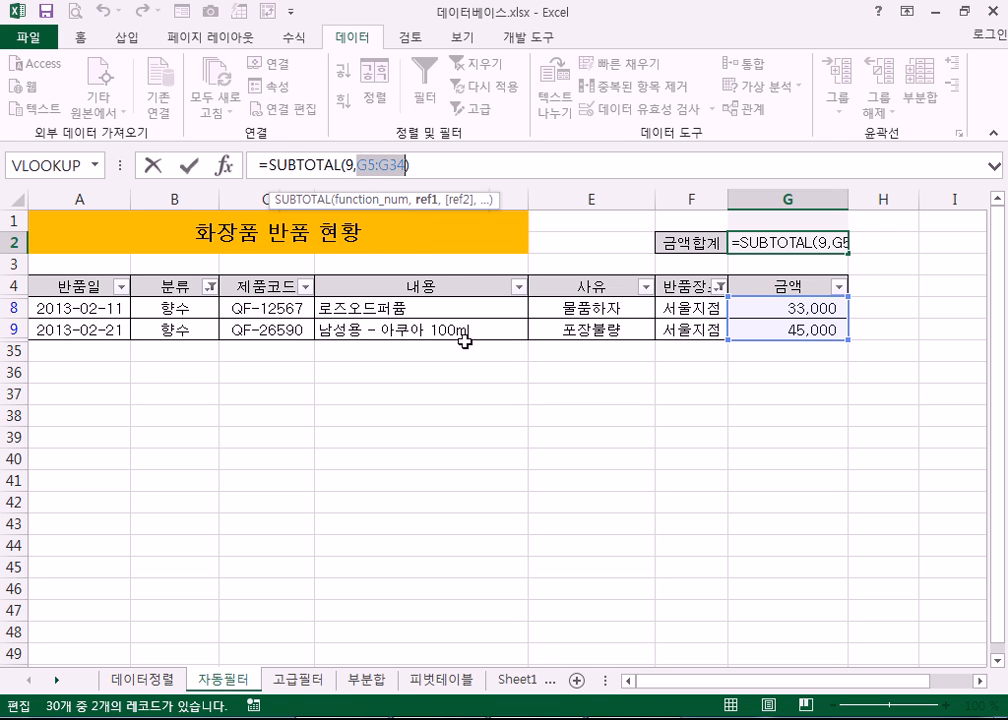
left_click(289, 164)
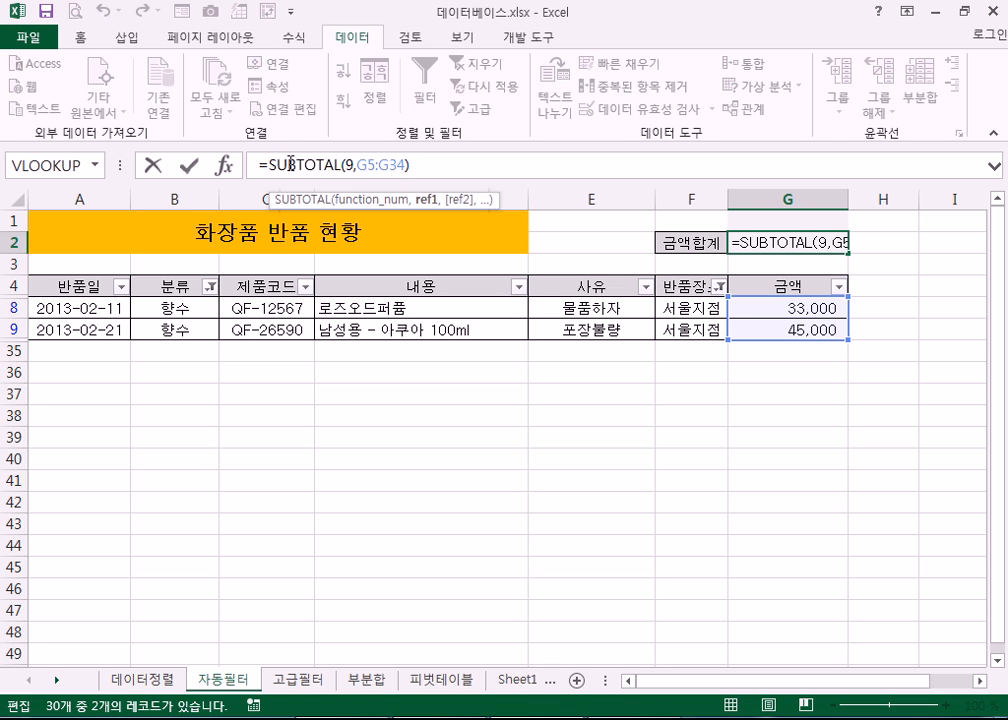
double_click(289, 164)
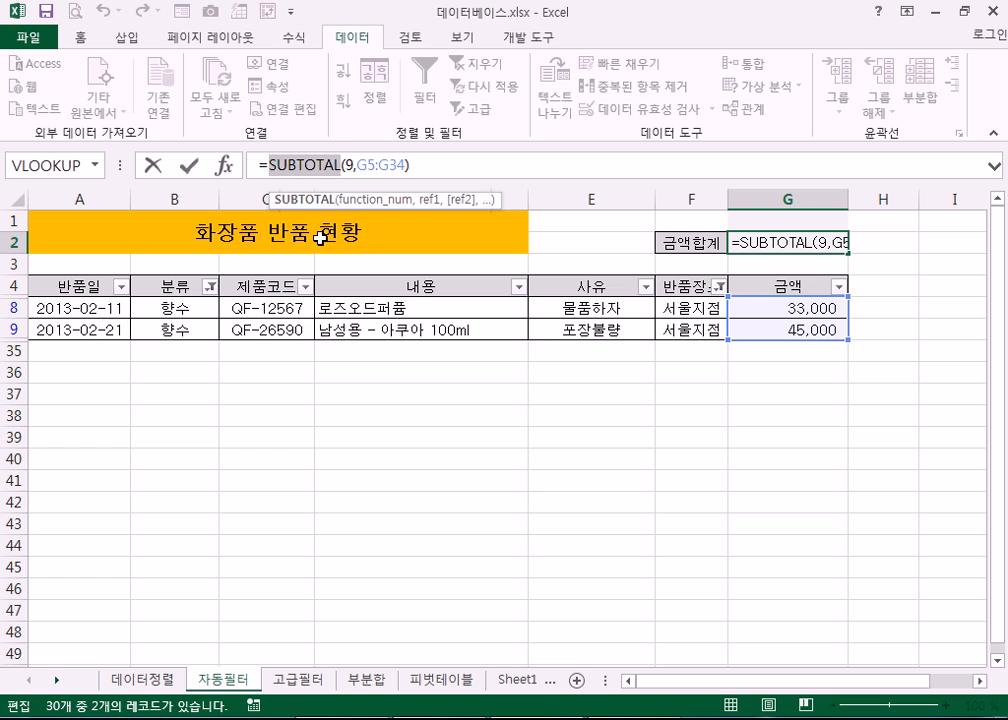
left_click_drag(346, 166, 355, 166)
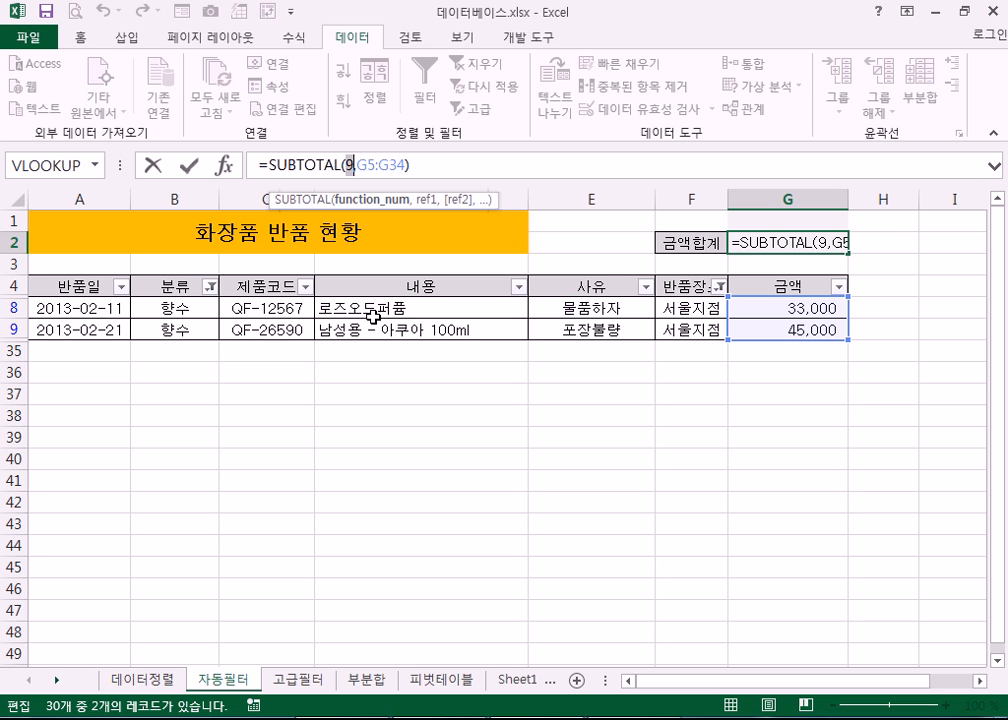
left_click(225, 165)
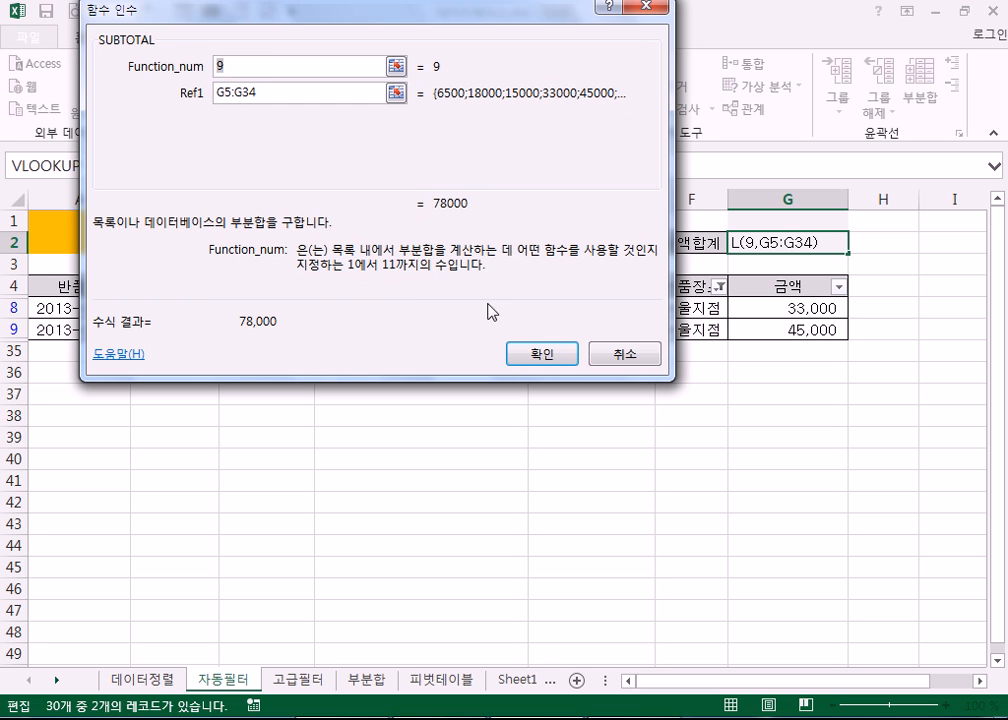
left_click(613, 357)
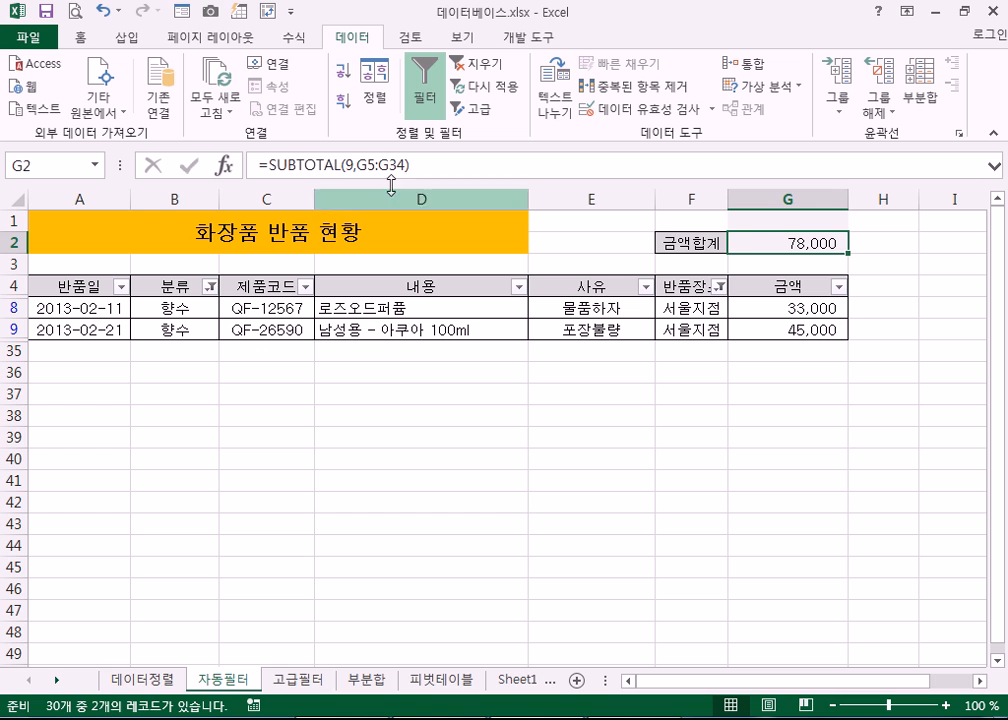
- Try function number 1 (AVERAGE) in G2's SUBTOTAL formula, reviewing the list of function numbers from 1 to 111
left_click(347, 165)
key("BackSpace")
type("1")
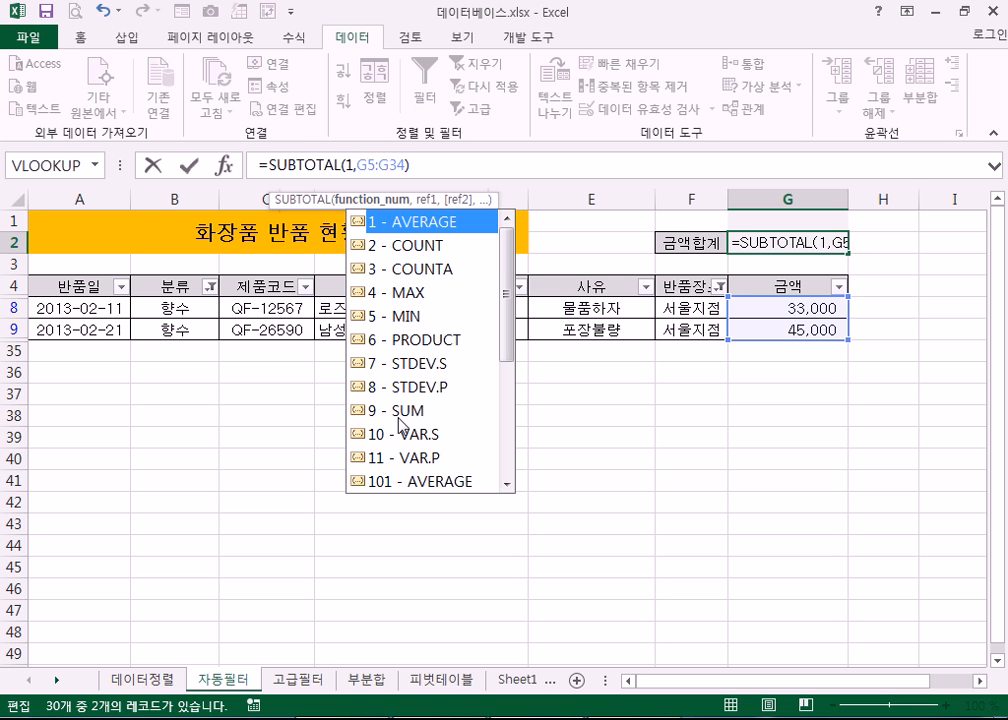
left_click_drag(513, 326, 503, 371)
scroll(505, 378, "down", 1)
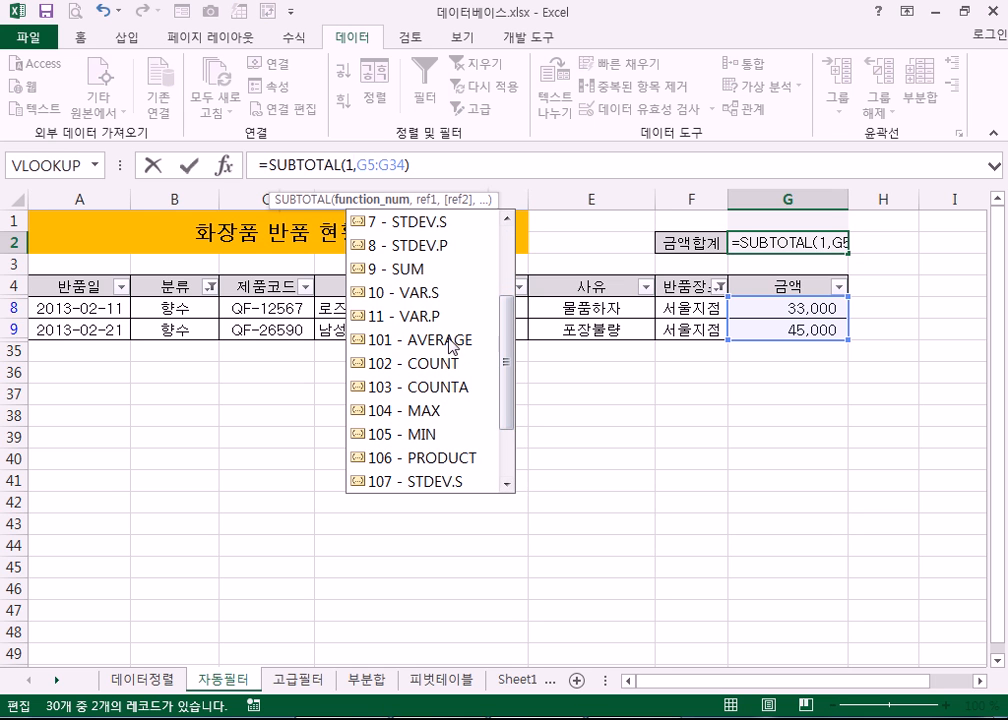
left_click_drag(510, 378, 504, 405)
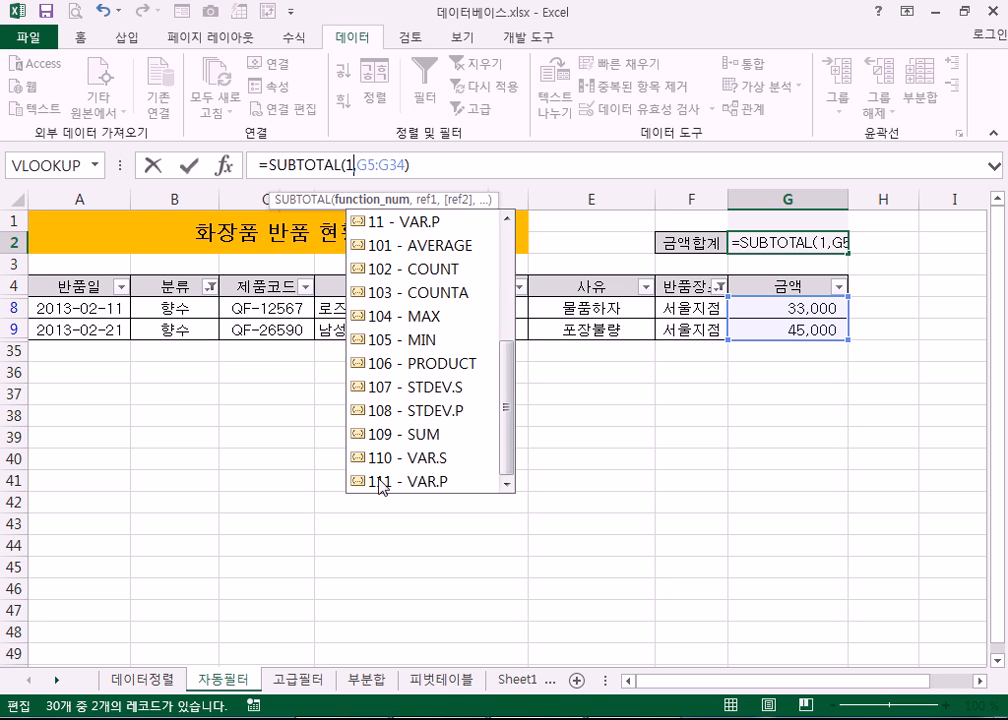
left_click_drag(508, 440, 513, 292)
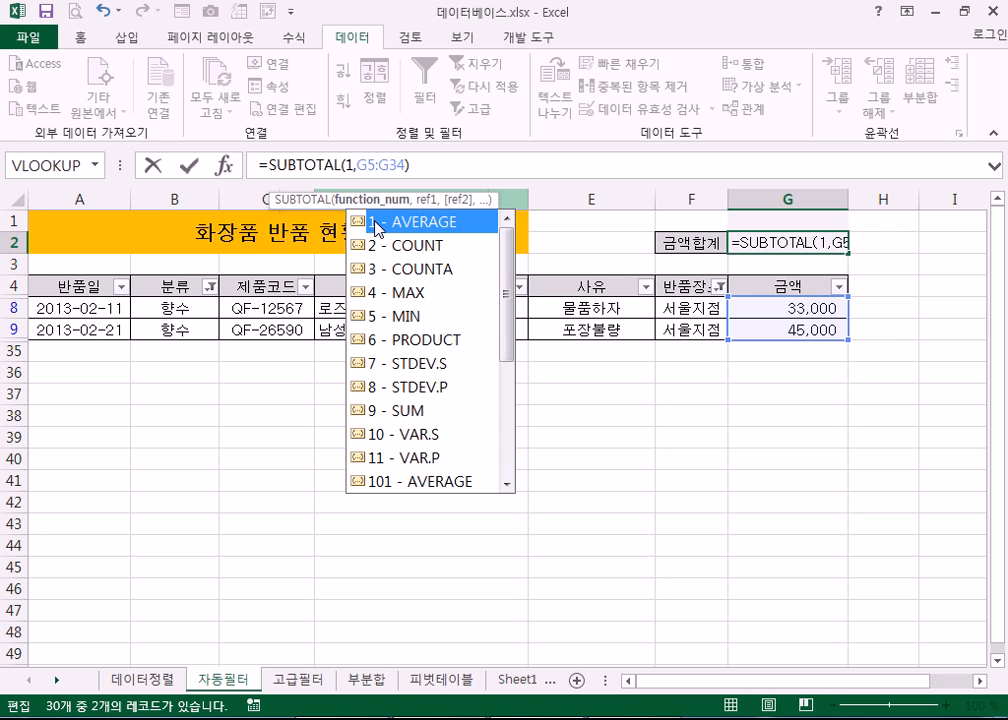
key("Return")
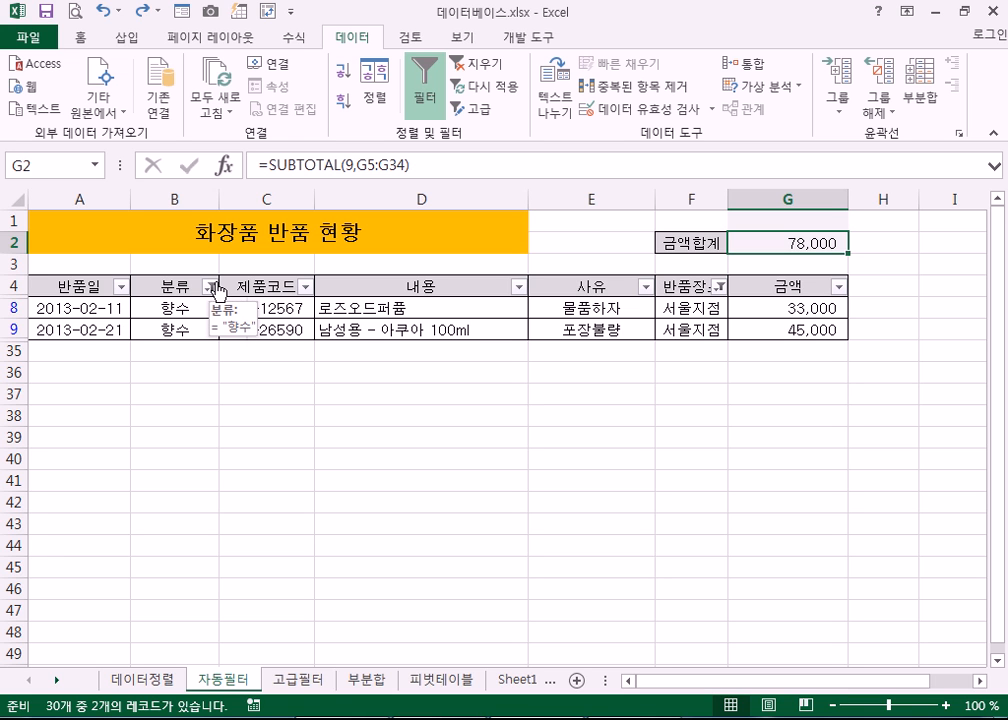
- Clear the existing filters and filter the 사유 column to show only 단순변심 returns
left_click(481, 72)
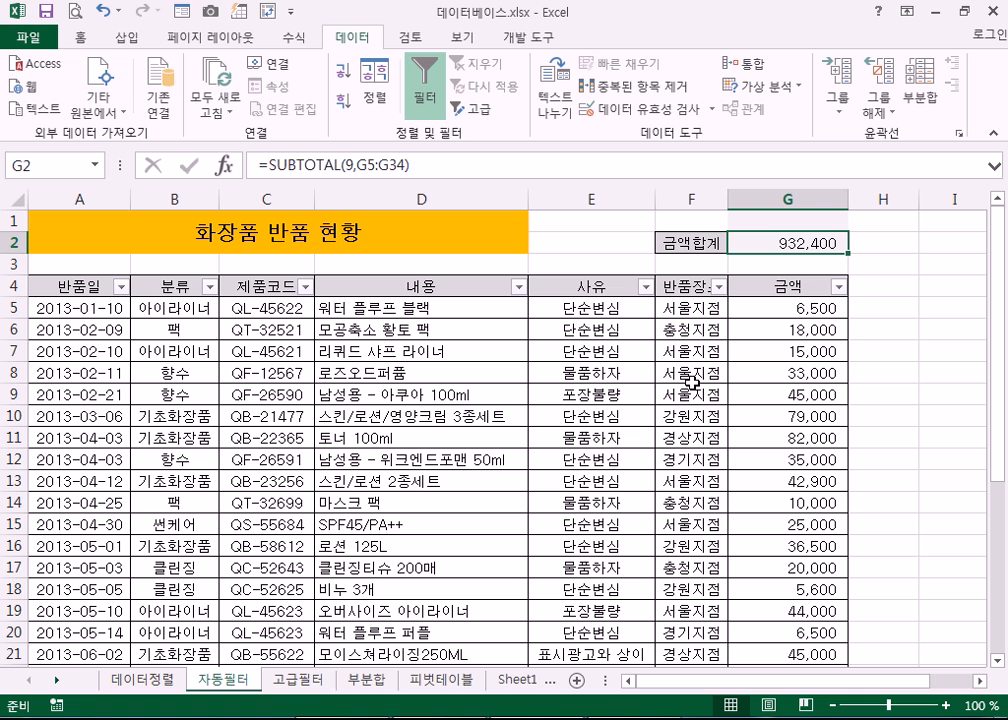
left_click(646, 287)
left_click(450, 480)
left_click(449, 497)
left_click(449, 515)
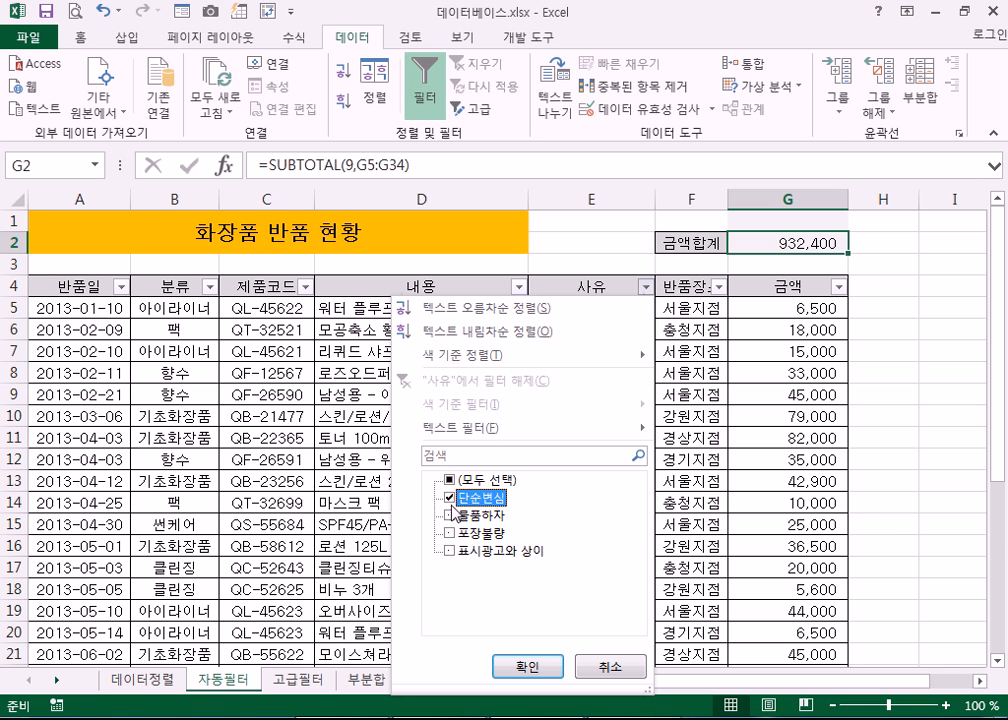
left_click(527, 666)
scroll(144, 400, "down", 3)
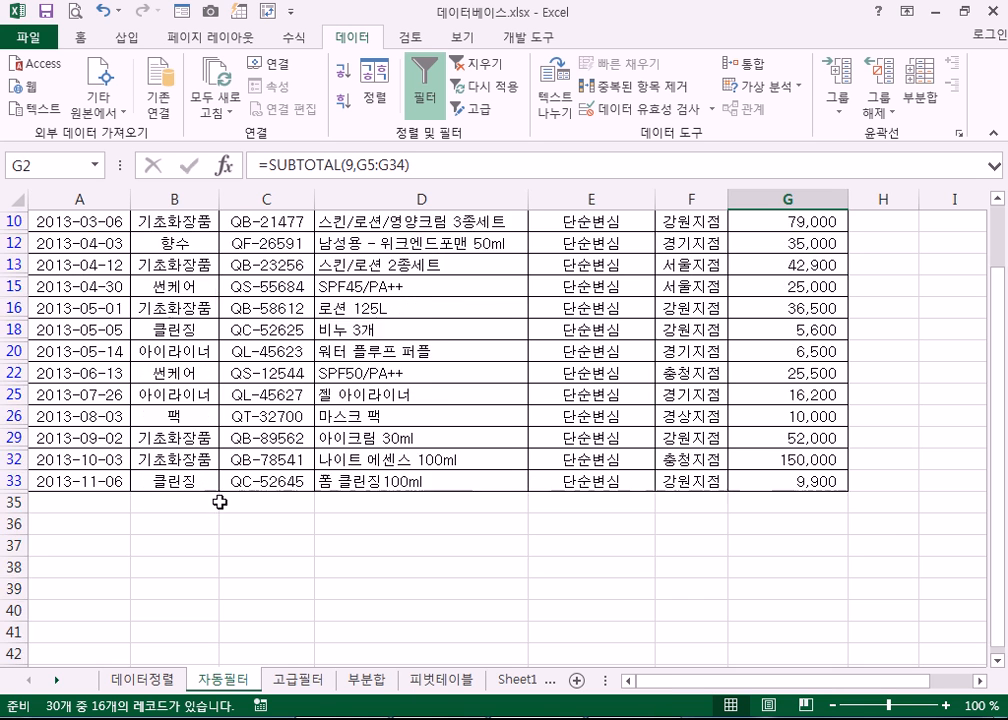
- Narrow the 단순변심 returns to 기초화장품 in the 분류 column
scroll(144, 400, "up", 3)
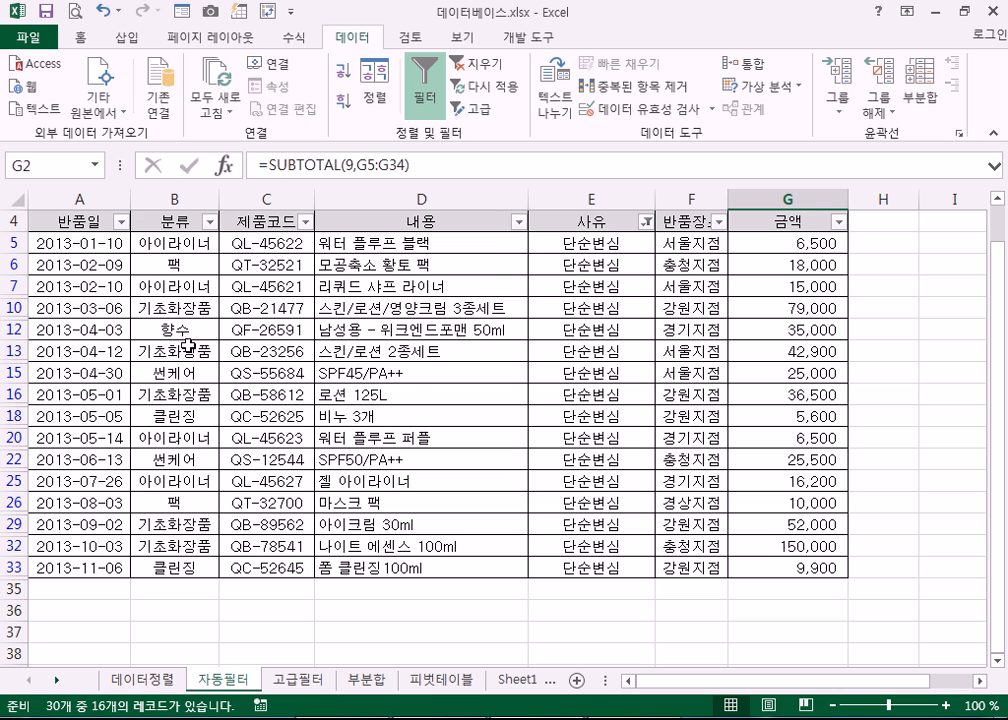
left_click(209, 221)
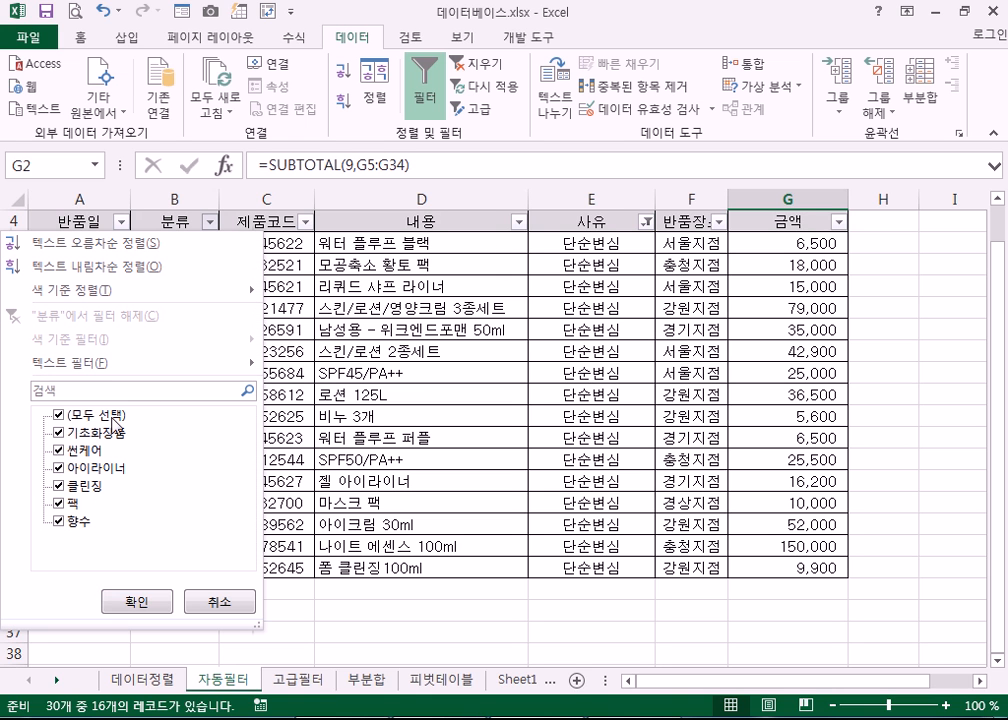
left_click(58, 415)
left_click(58, 433)
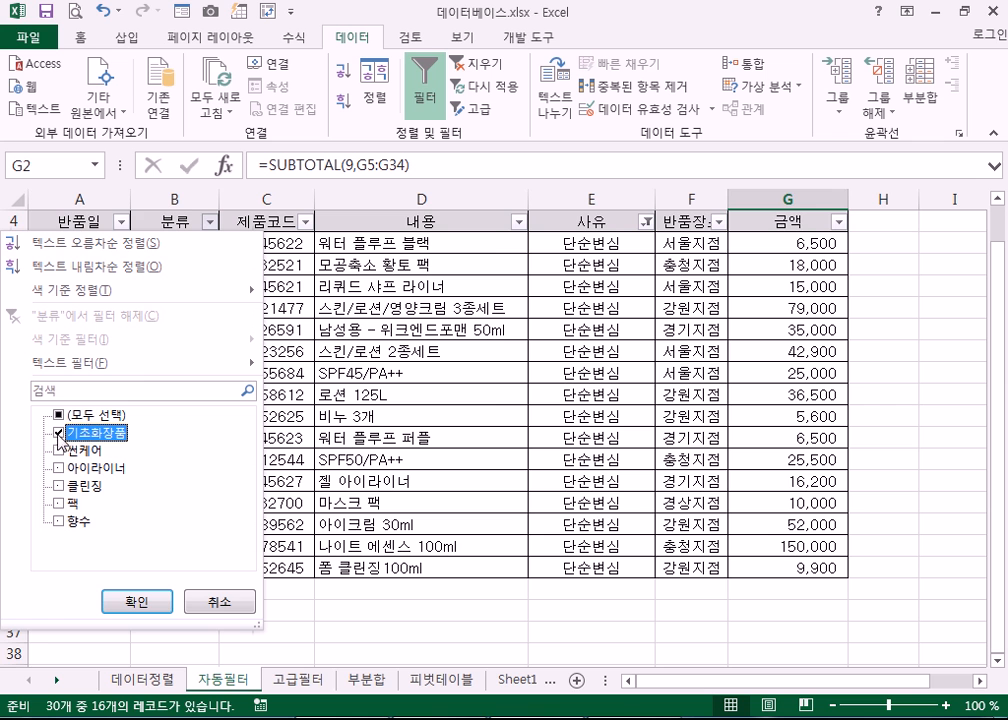
left_click(136, 602)
scroll(190, 360, "up", 1)
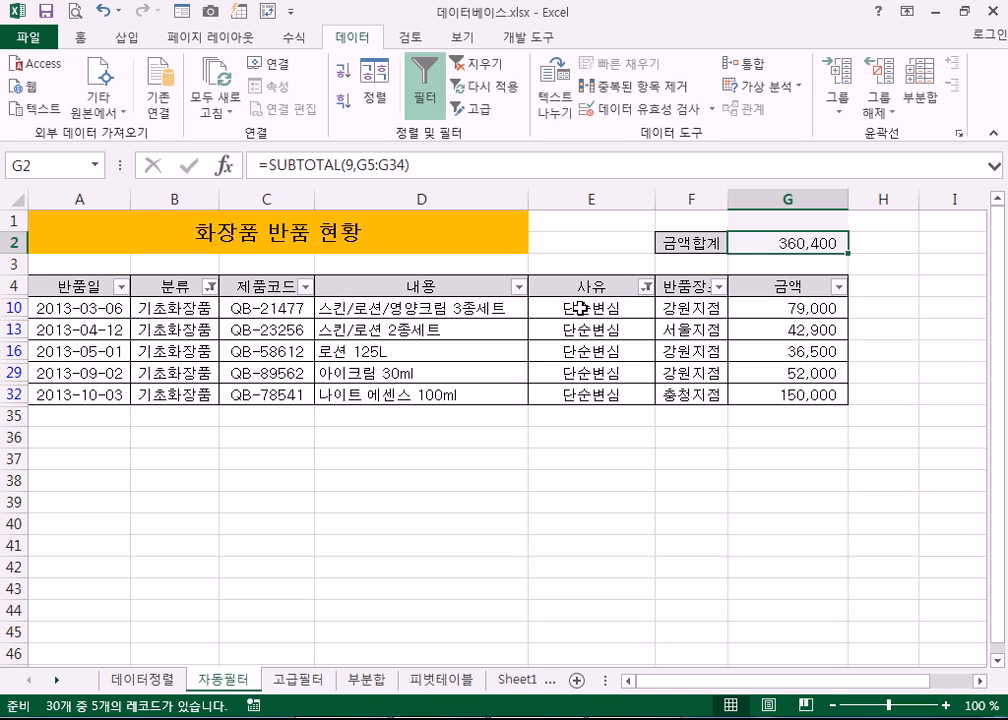
left_click(646, 288)
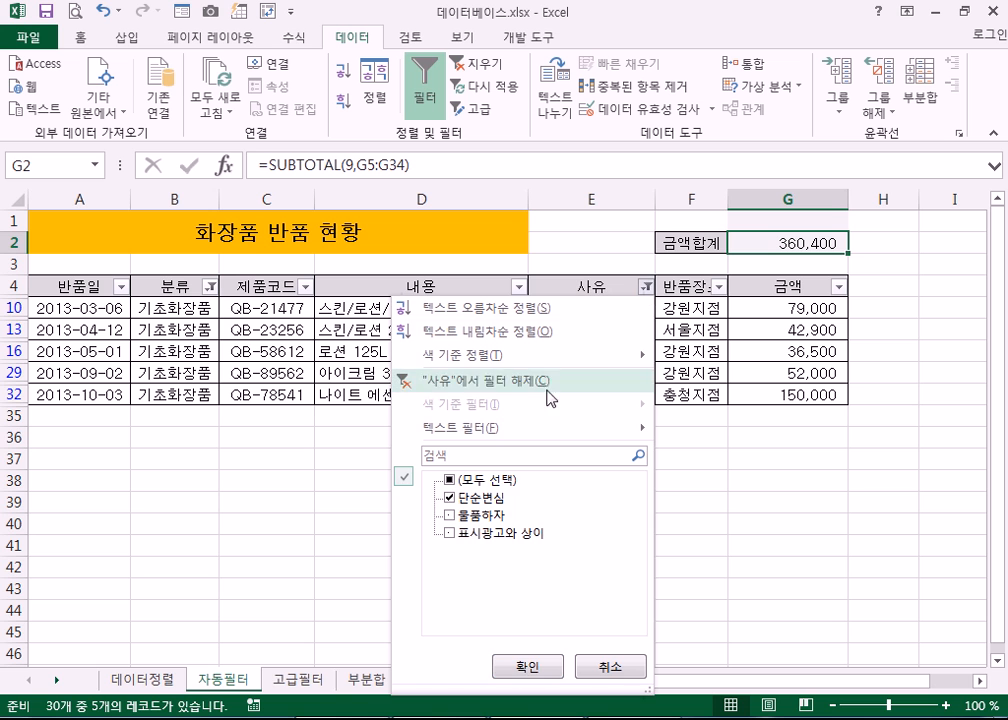
left_click(450, 479)
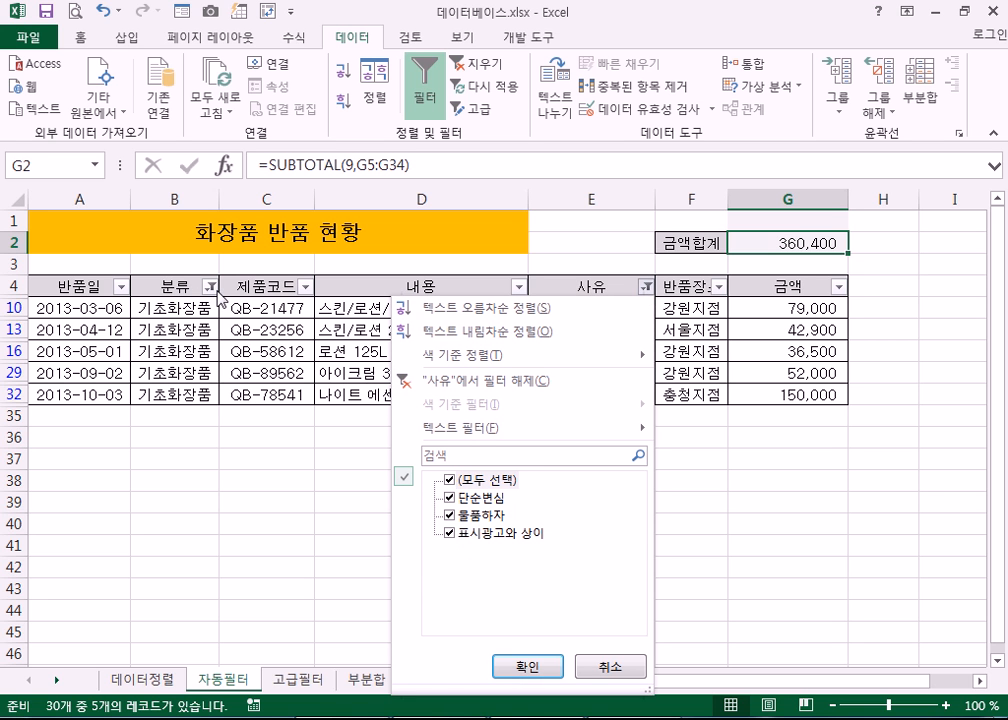
left_click(608, 664)
left_click(209, 286)
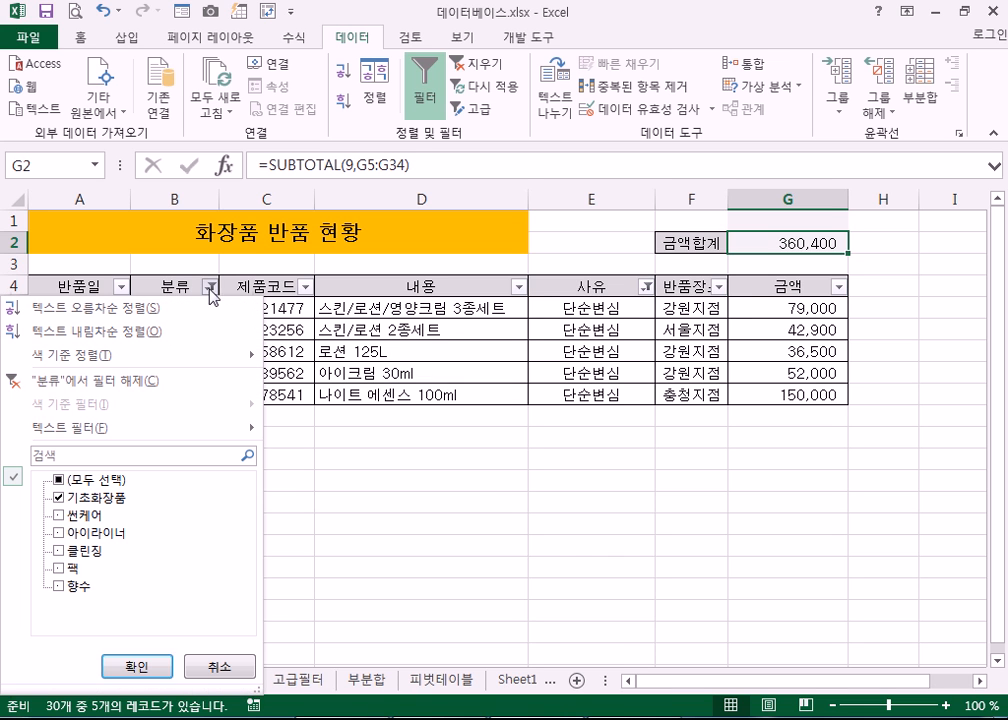
left_click(60, 479)
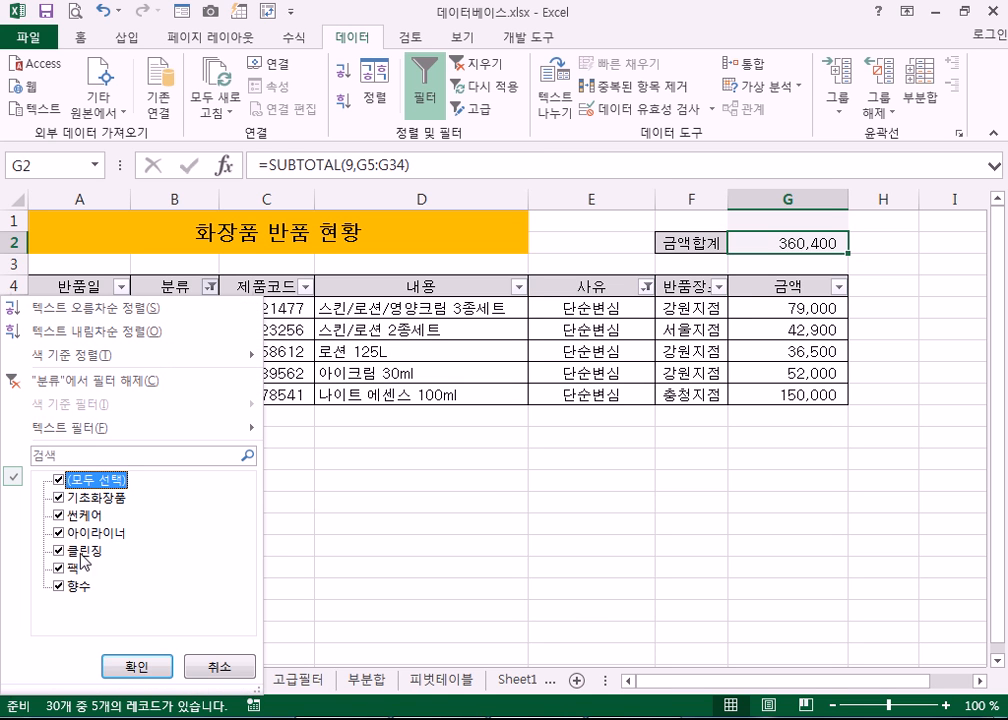
left_click(219, 666)
- Clear all filters from the returns table, look through the full list, and select the 금액합계 result in G2
left_click(585, 333)
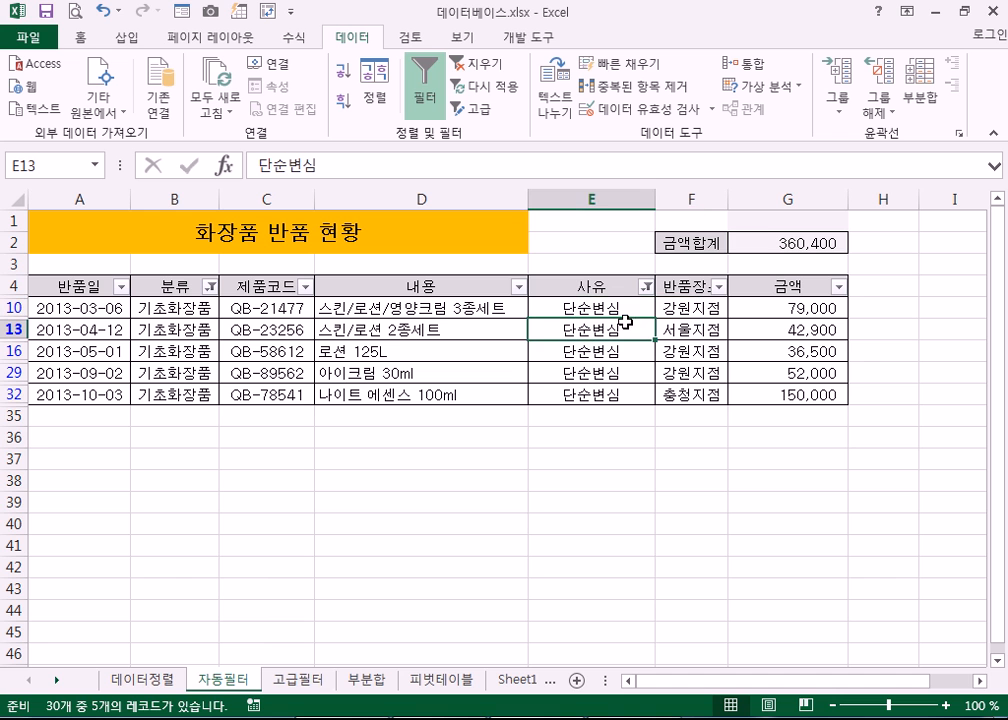
left_click(484, 66)
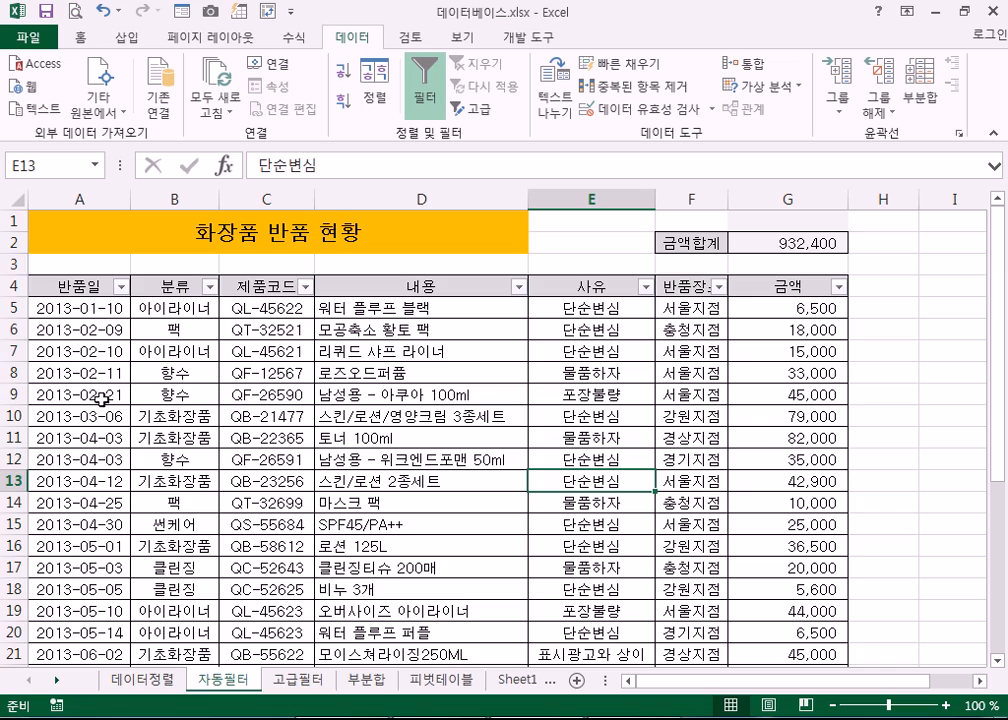
scroll(505, 440, "down", 5)
scroll(505, 439, "down", 2)
scroll(505, 439, "up", 6)
scroll(506, 436, "up", 1)
left_click(783, 241)
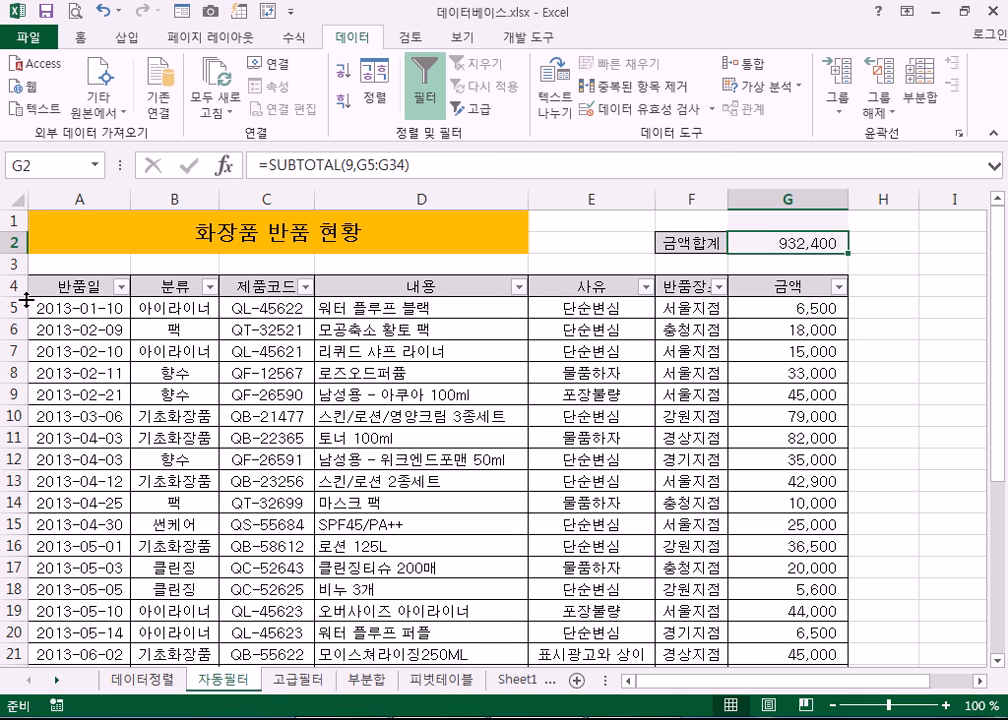
- Hide rows 5 to 7 of the unfiltered returns table
left_click_drag(15, 304, 15, 352)
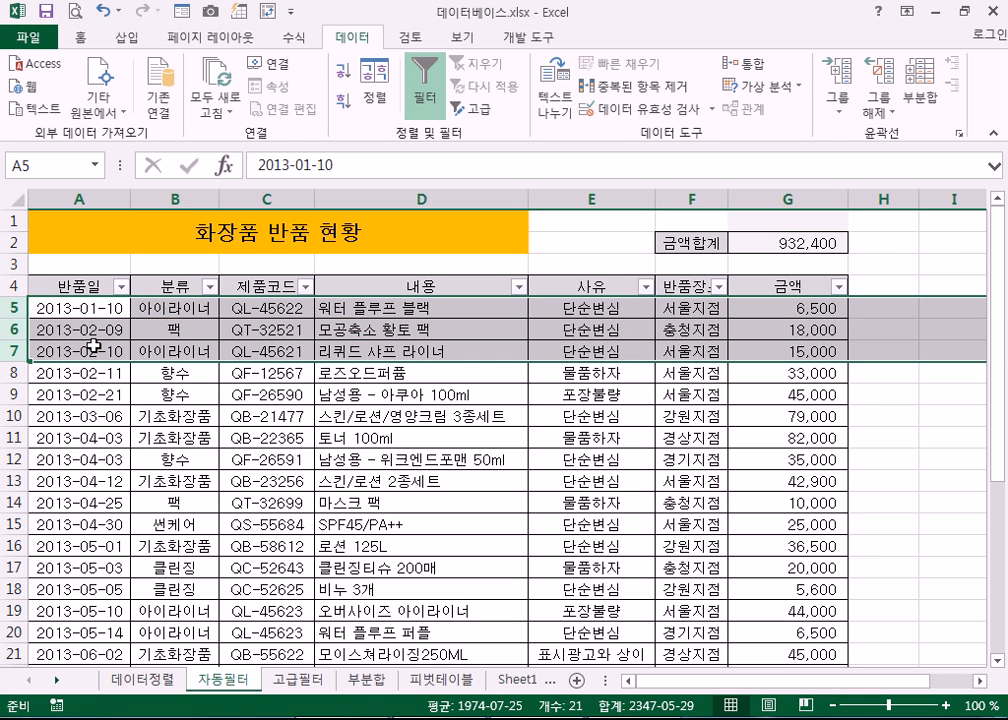
right_click(13, 307)
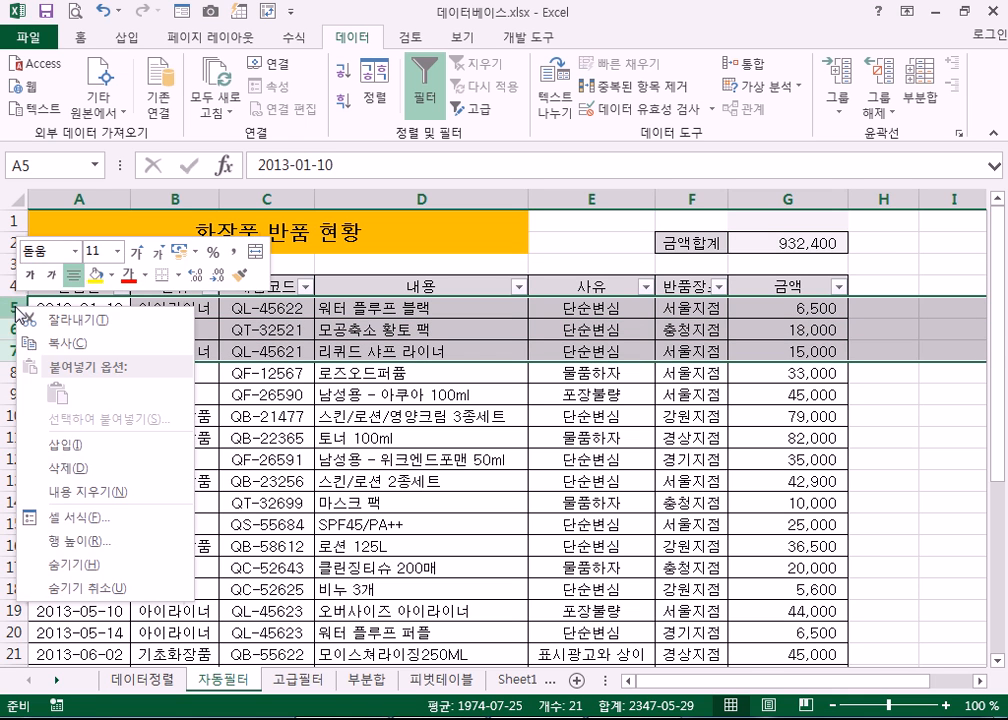
left_click(66, 570)
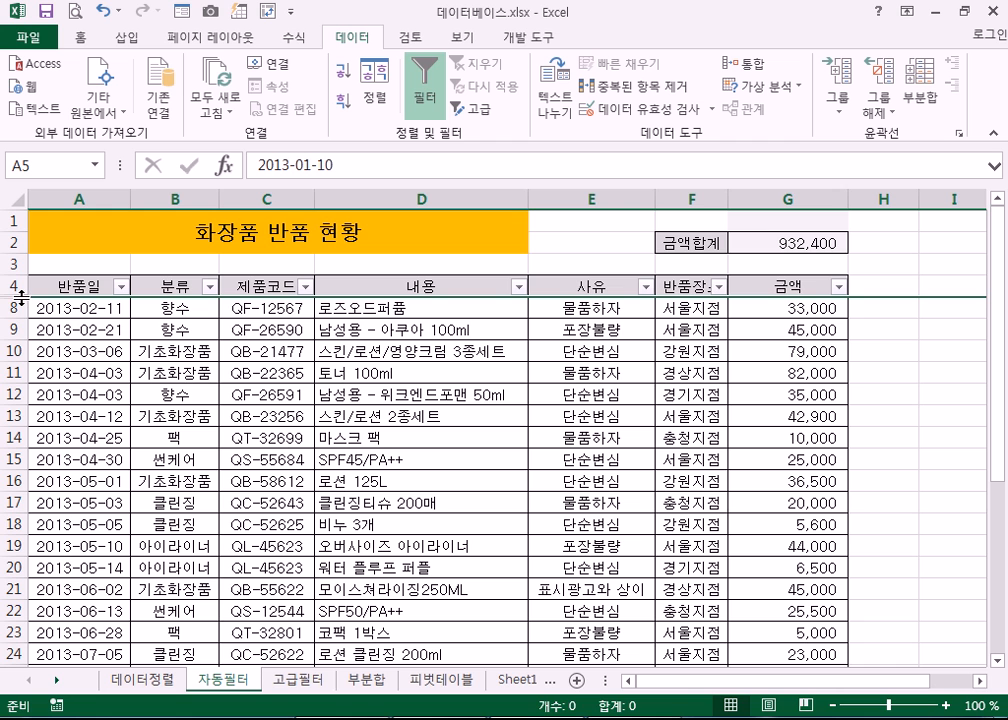
- Unhide the hidden rows between rows 4 and 8
left_click_drag(12, 286, 8, 308)
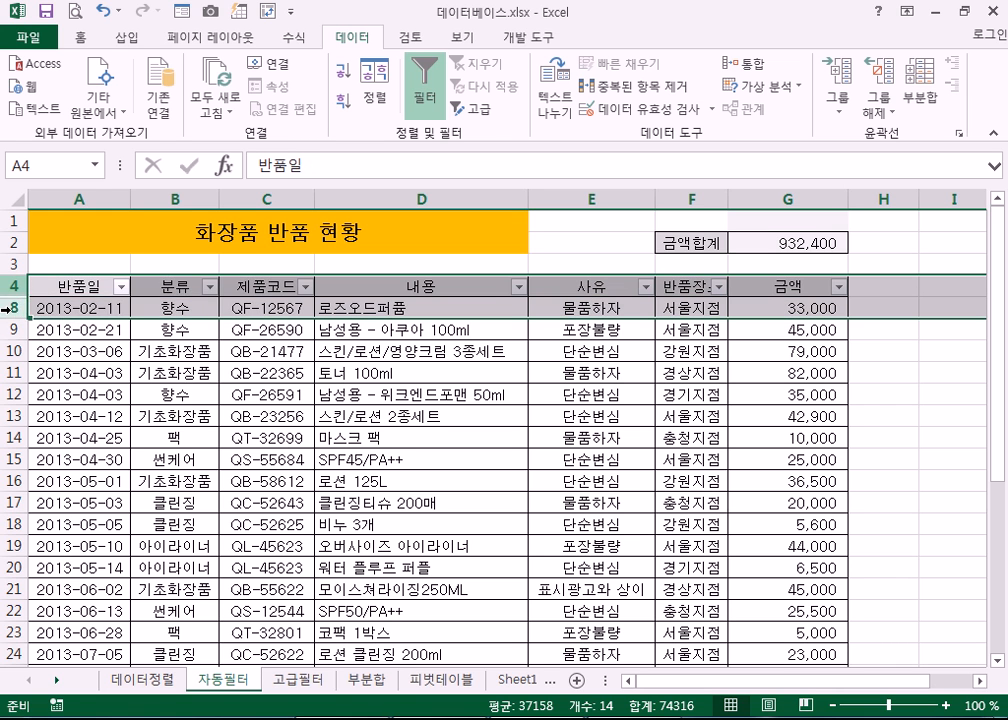
right_click(8, 308)
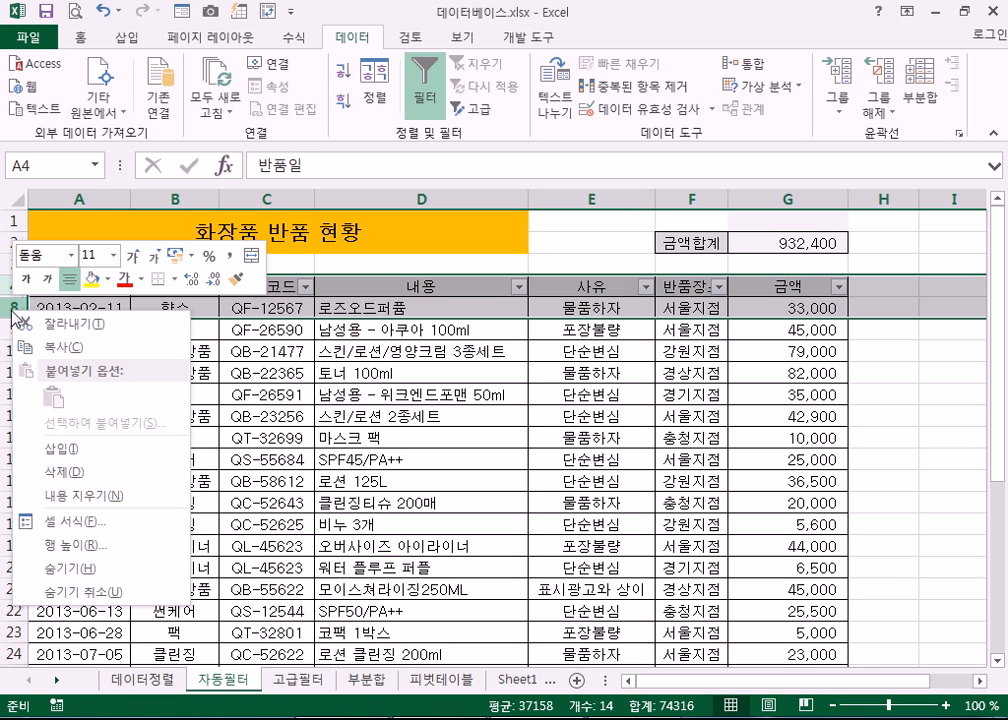
left_click(66, 591)
left_click(70, 391)
left_click_drag(18, 312, 11, 353)
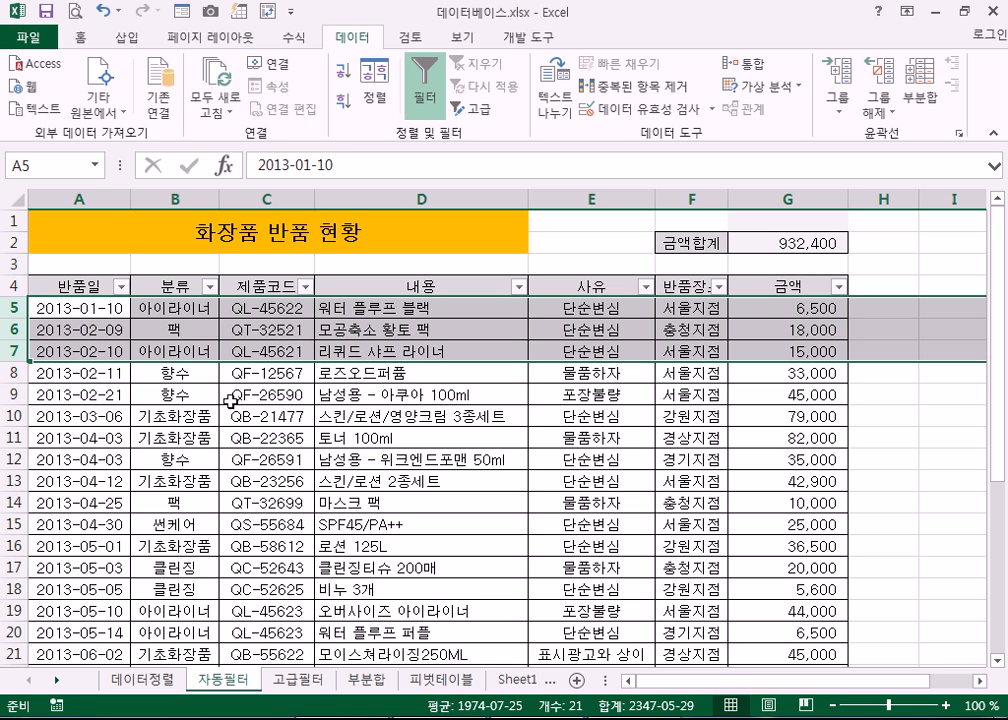
right_click(12, 309)
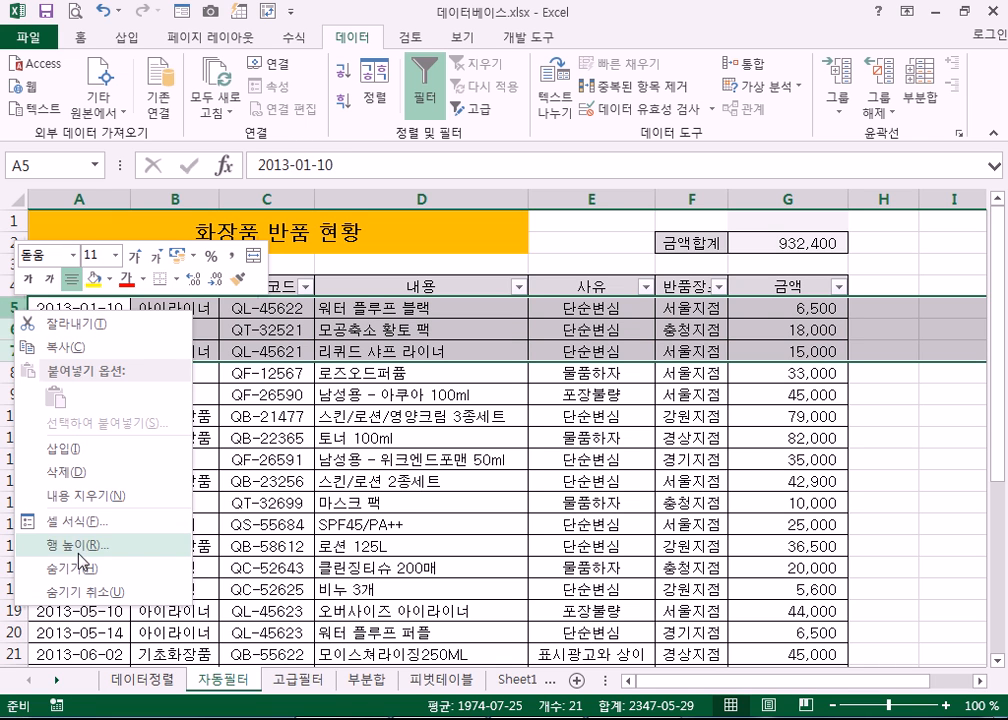
left_click(799, 243)
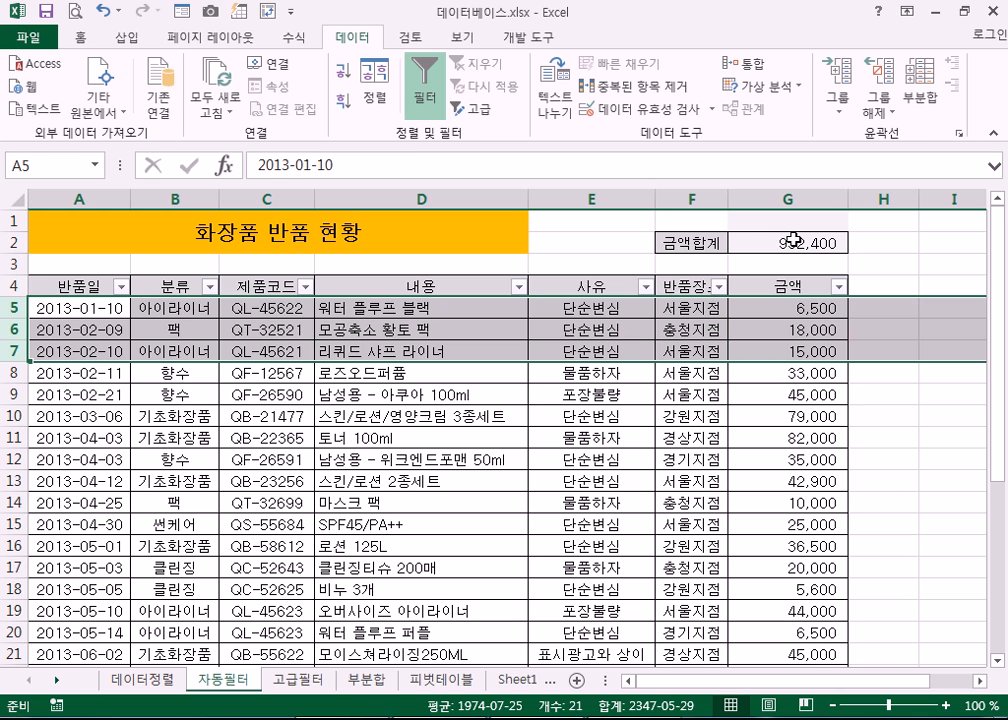
- Examine function number 9 in G2's SUBTOTAL formula and leave the formula unedited
left_click(776, 241)
double_click(765, 247)
left_click(818, 243)
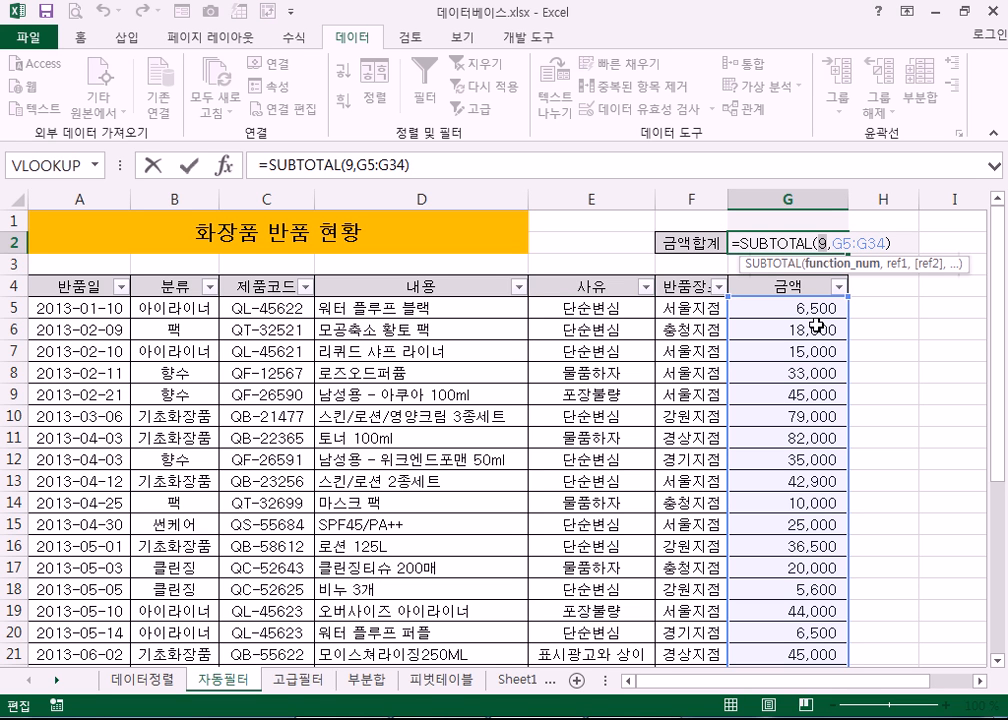
left_click(712, 322)
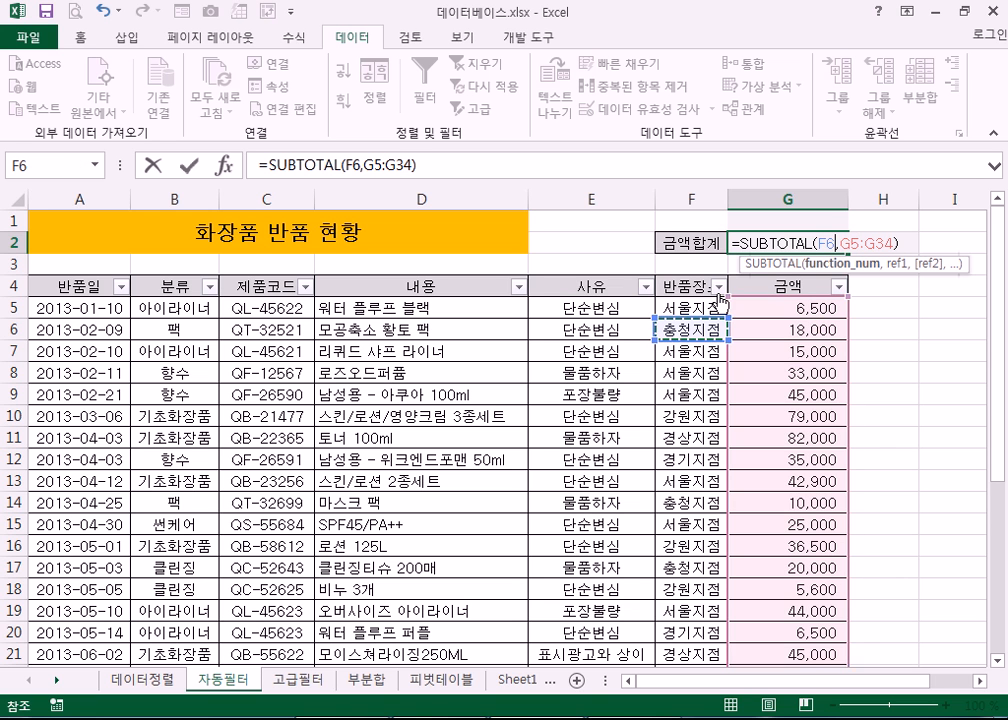
key("Escape")
- Filter the 반품장소 column to 서울지점 only, and hide row 15 within the filtered list
left_click(717, 287)
left_click(523, 481)
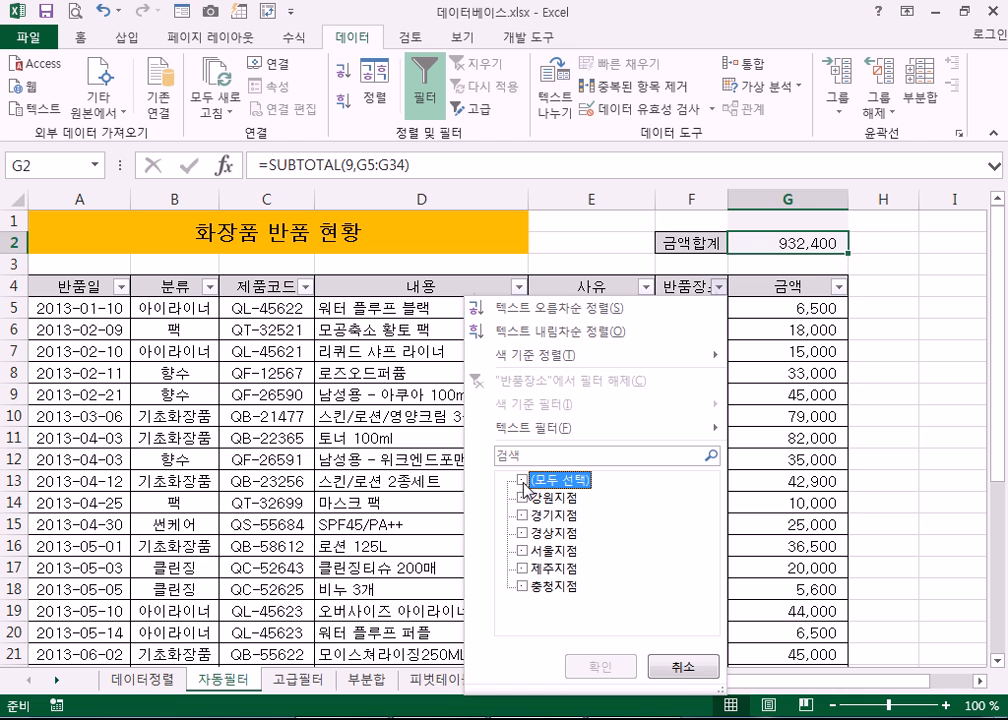
left_click(522, 550)
left_click(584, 664)
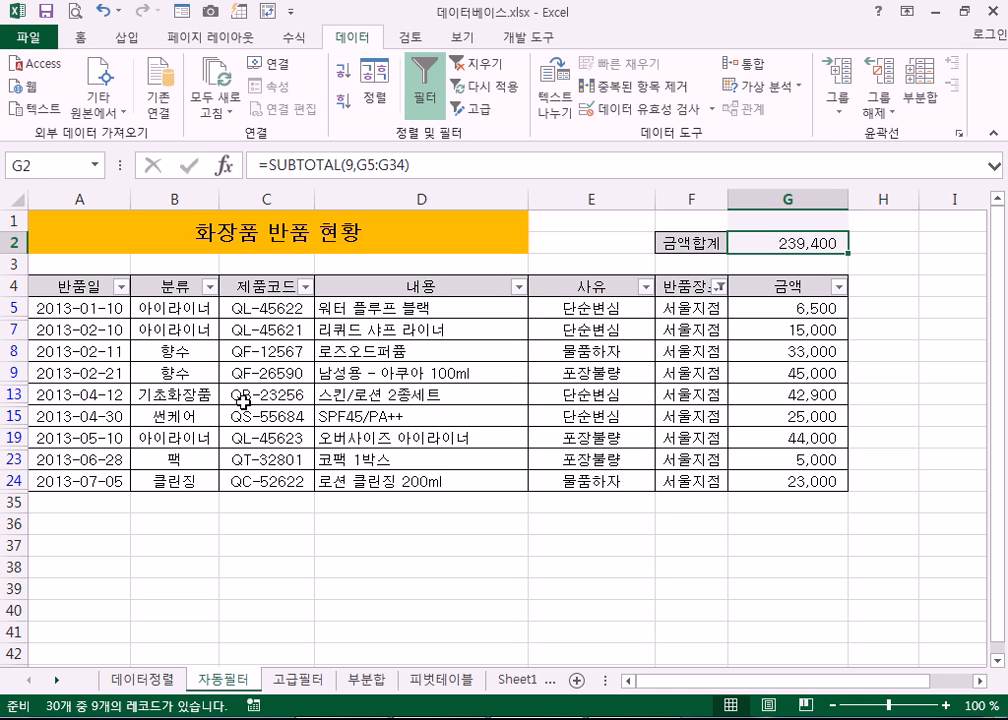
right_click(10, 418)
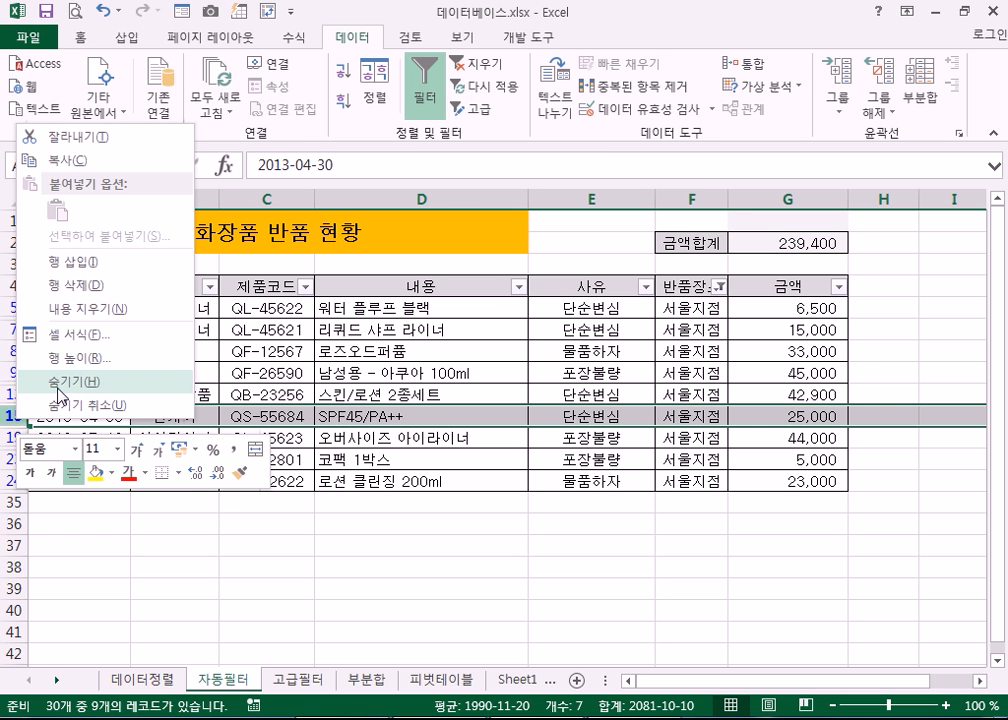
left_click(55, 382)
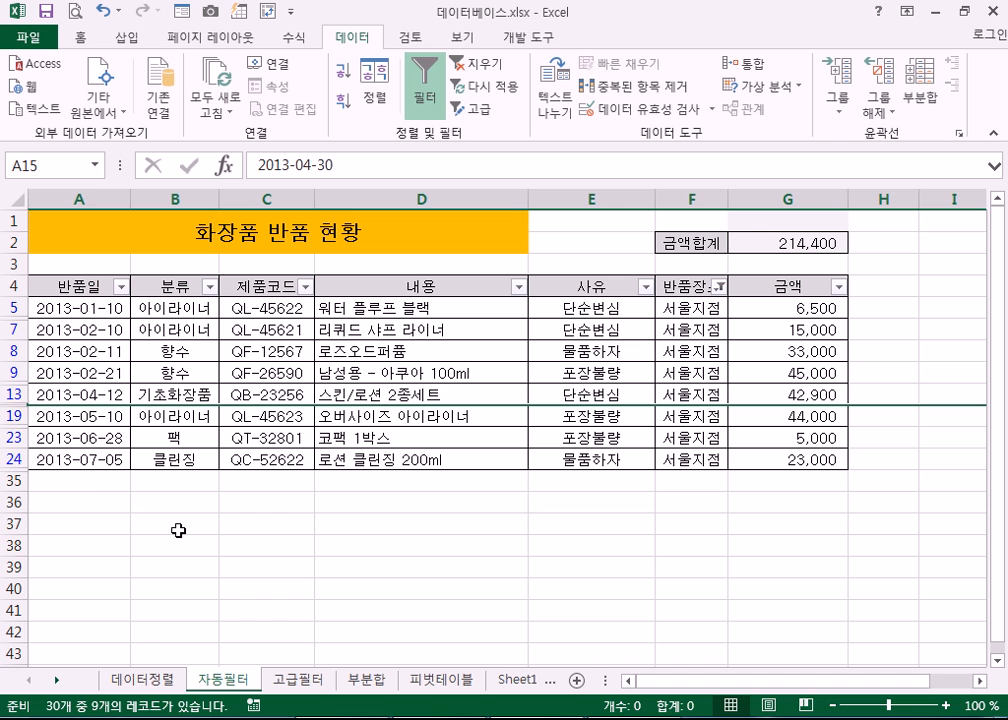
- Clear the 반품장소 filter from the returns table and hide row 15 of the unfiltered list
left_click(475, 63)
scroll(84, 440, "down", 1)
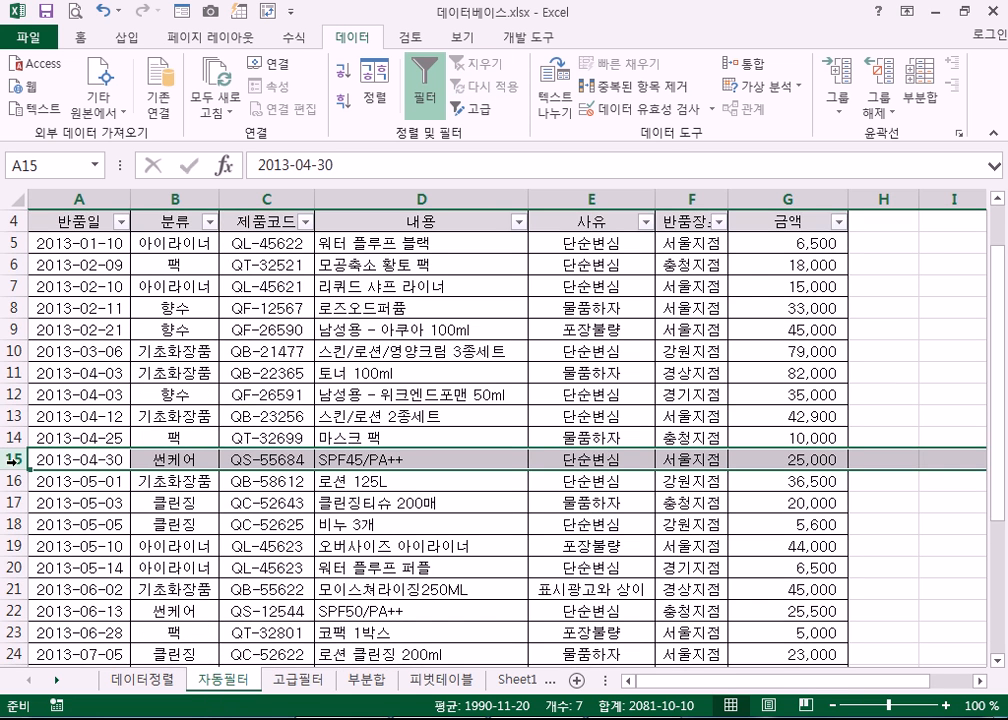
right_click(18, 460)
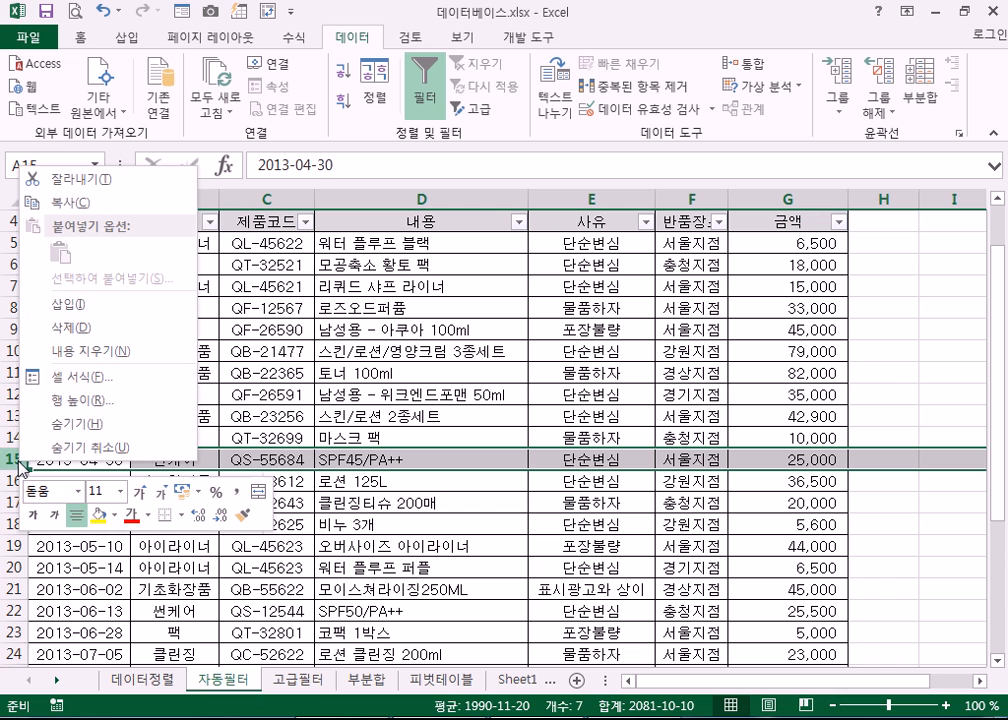
left_click(80, 424)
left_click(75, 460)
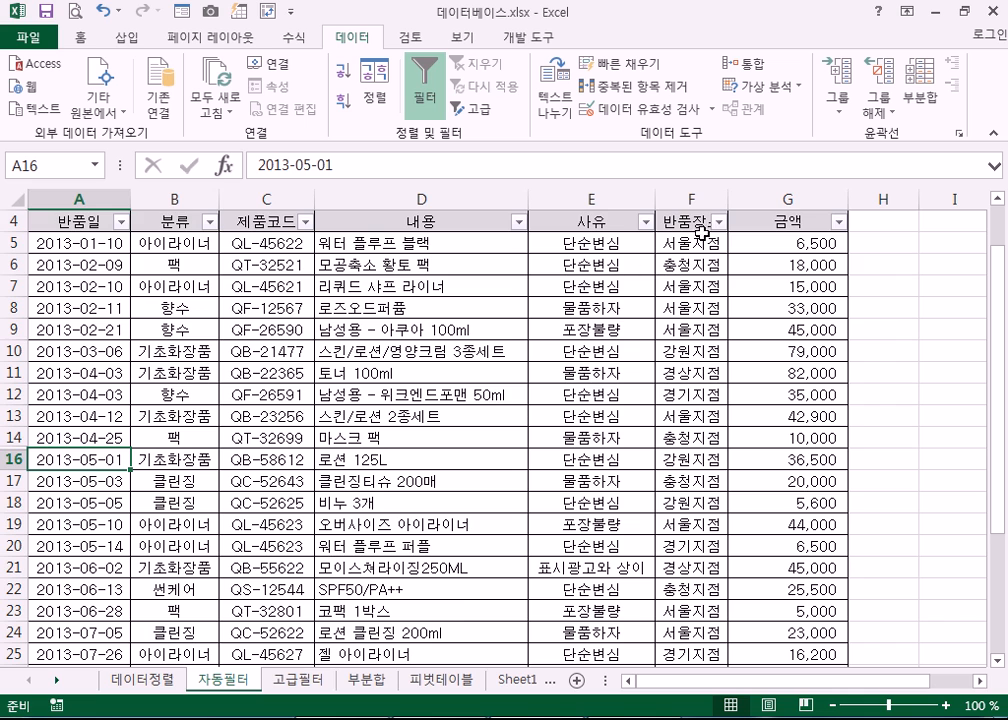
- Change the function number in G2's SUBTOTAL formula to 109
scroll(677, 488, "up", 1)
left_click(766, 246)
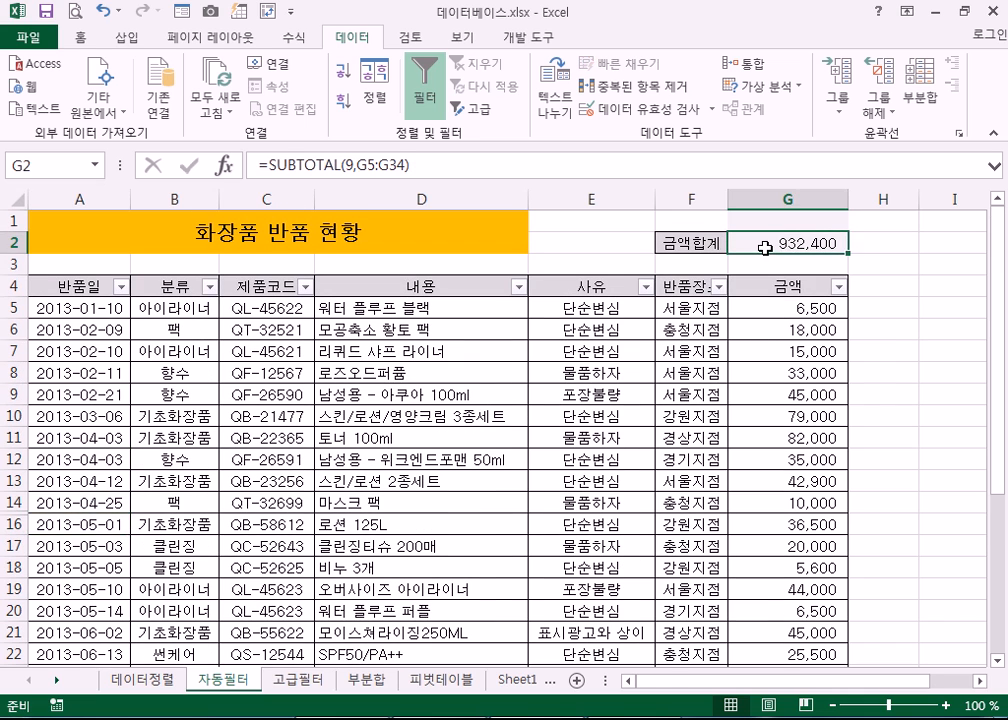
double_click(822, 243)
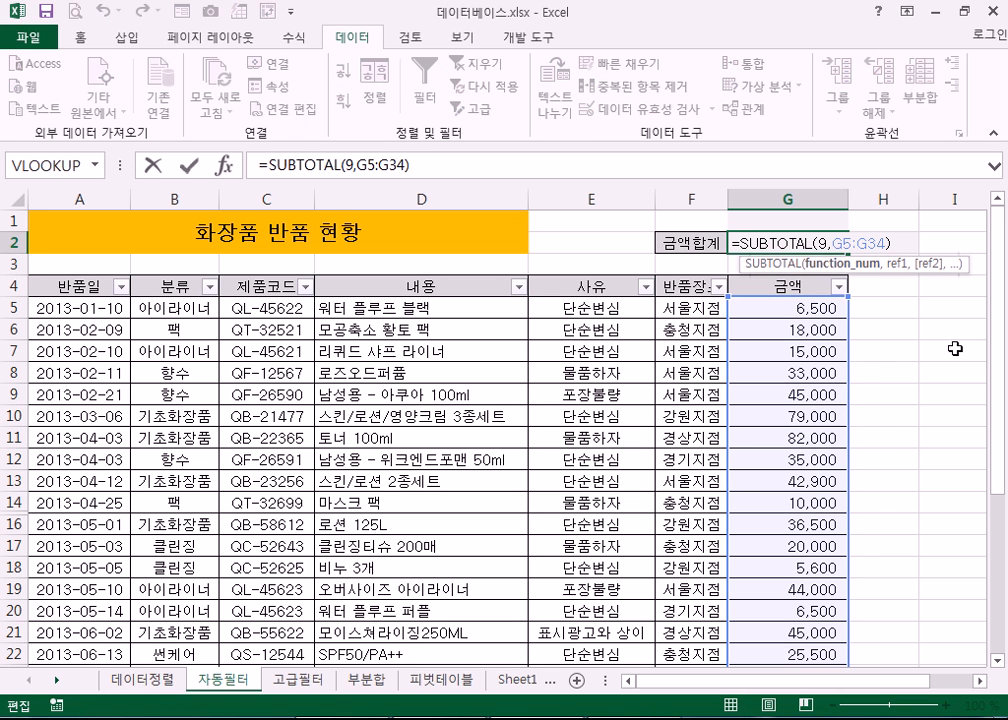
type("10")
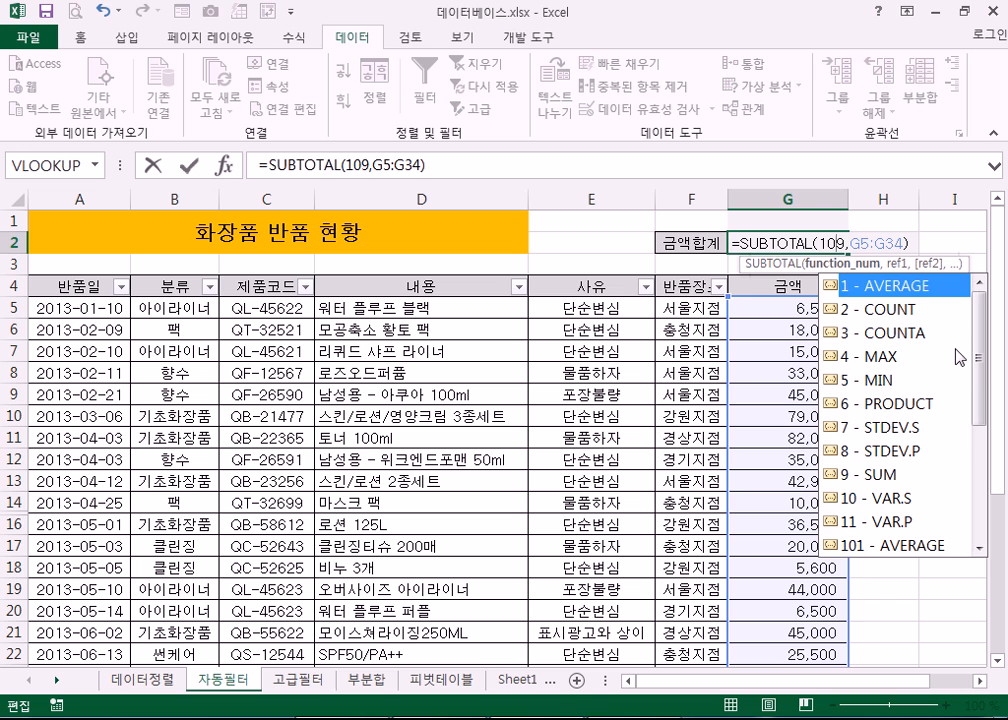
key("Return")
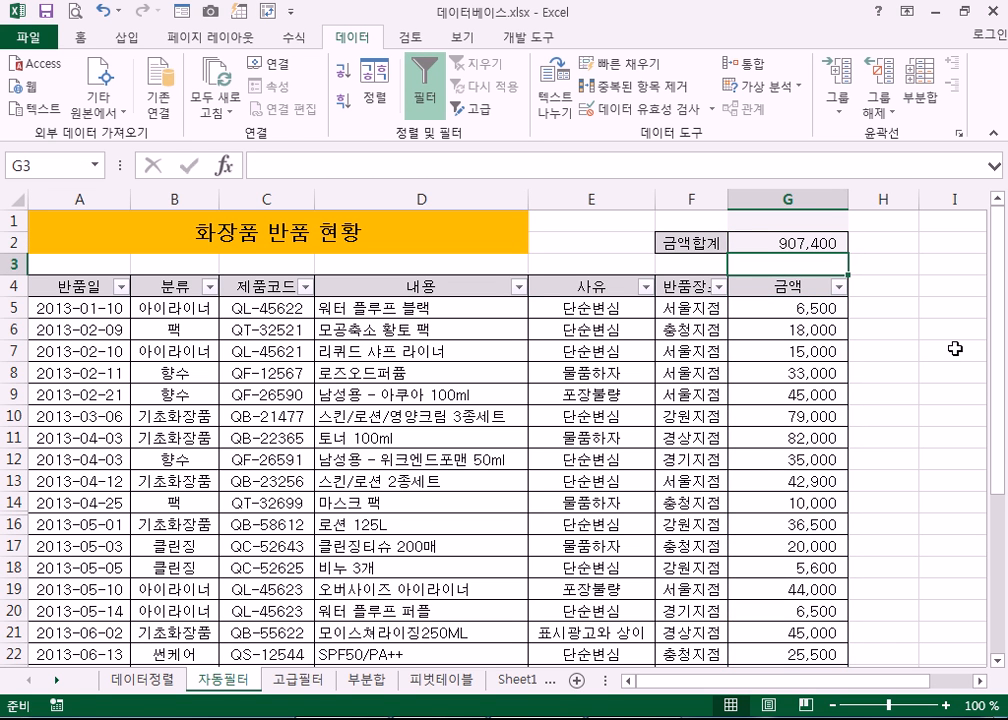
- Undo the function number change in G2 and the hiding of row 15
key("ctrl+z")
key("ctrl+z")
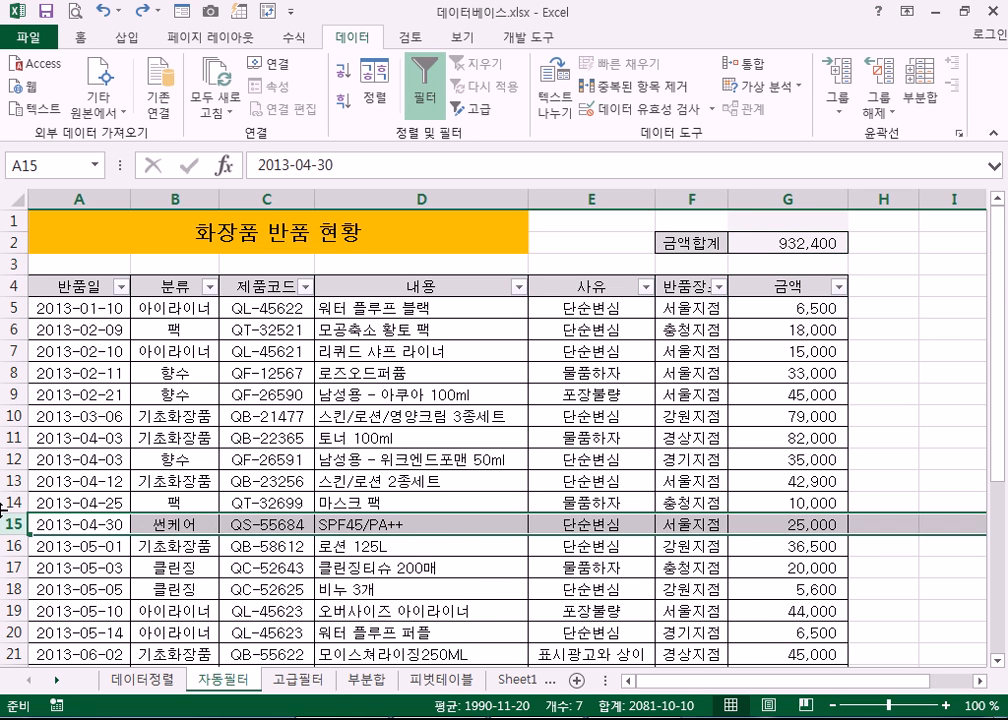
left_click(349, 546)
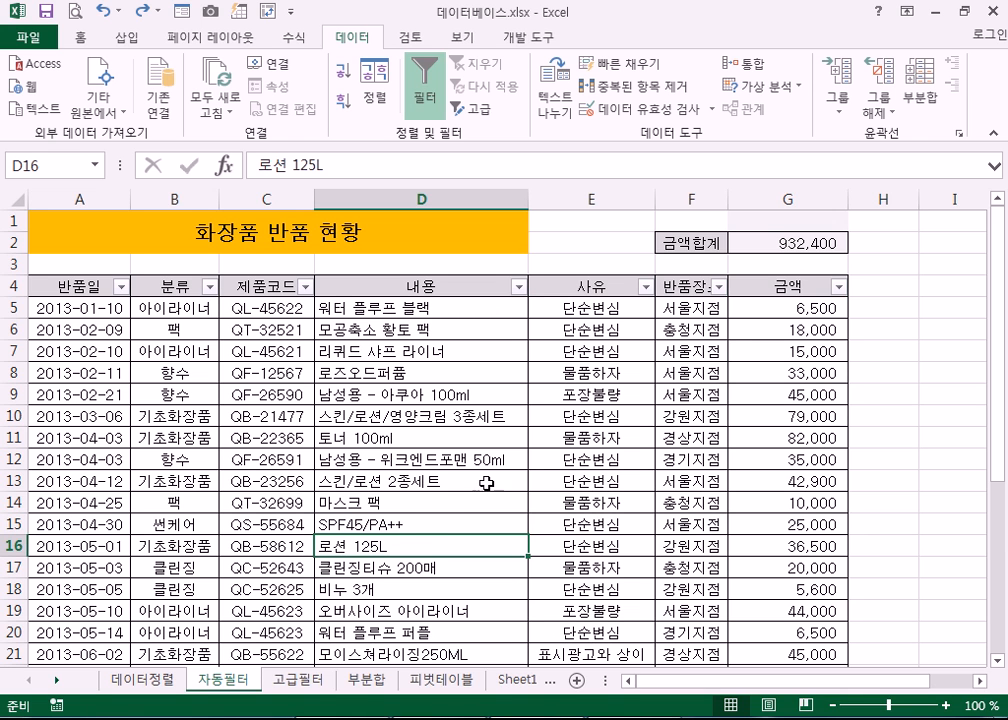
- Review G2's total formula and the amounts in the 금액 column from G5 down to the end of the table
left_click(748, 314)
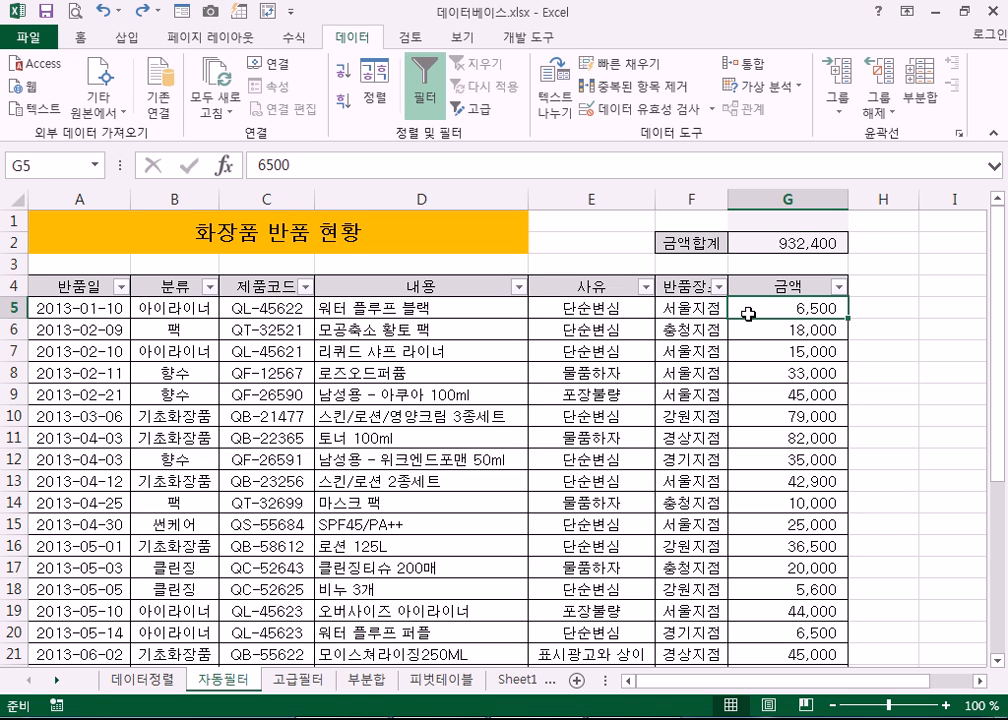
left_click(776, 242)
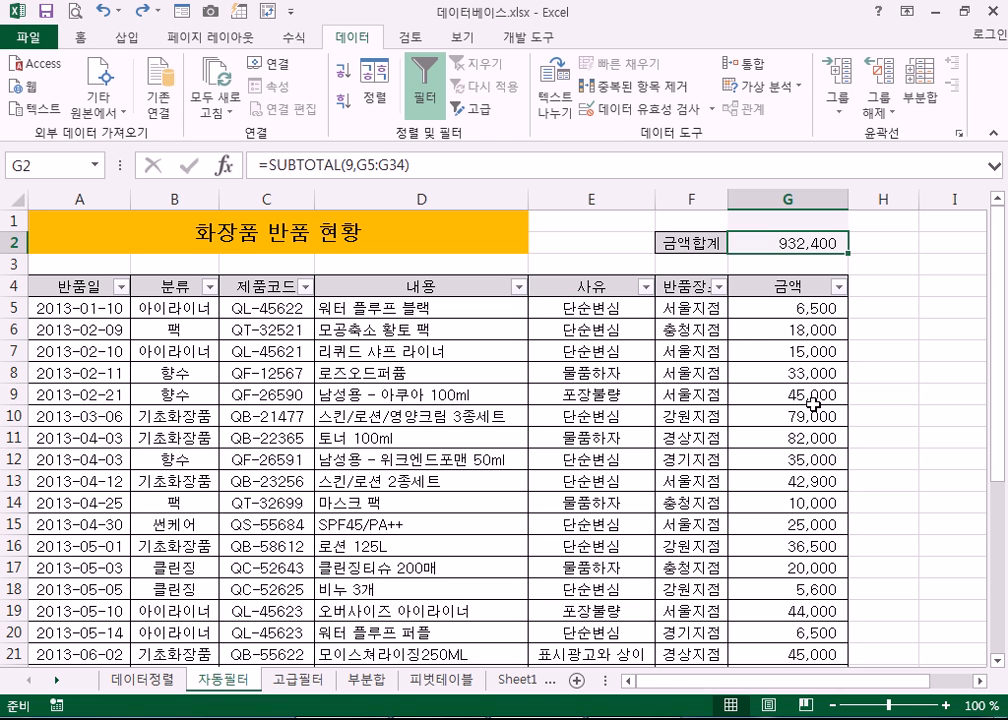
scroll(811, 419, "down", 2)
left_click(764, 438)
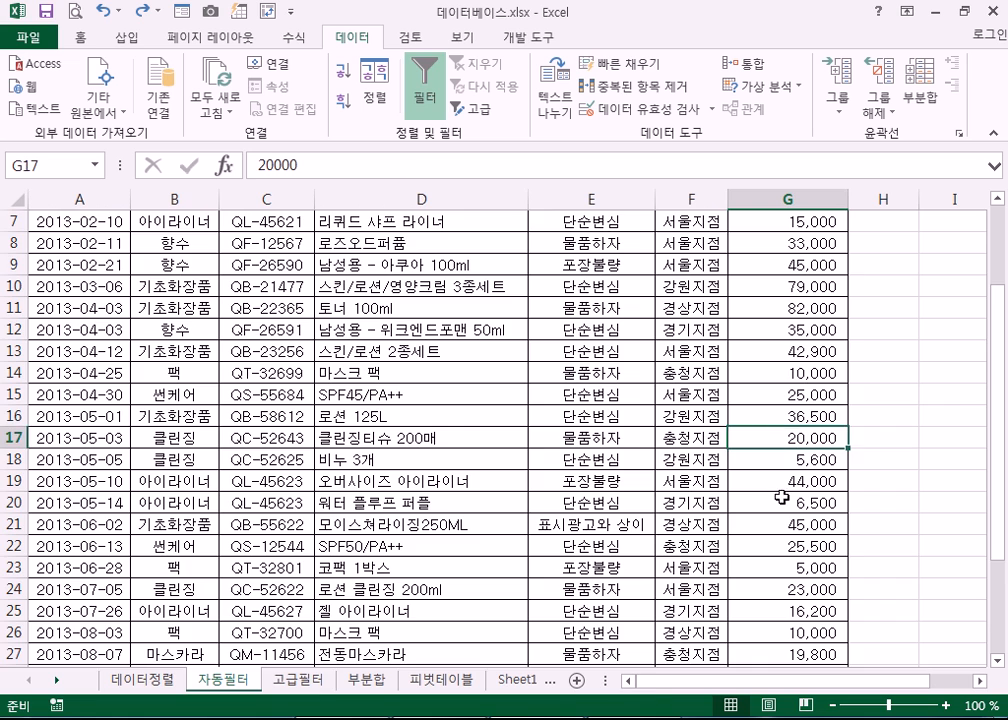
scroll(786, 505, "down", 3)
left_click(786, 568)
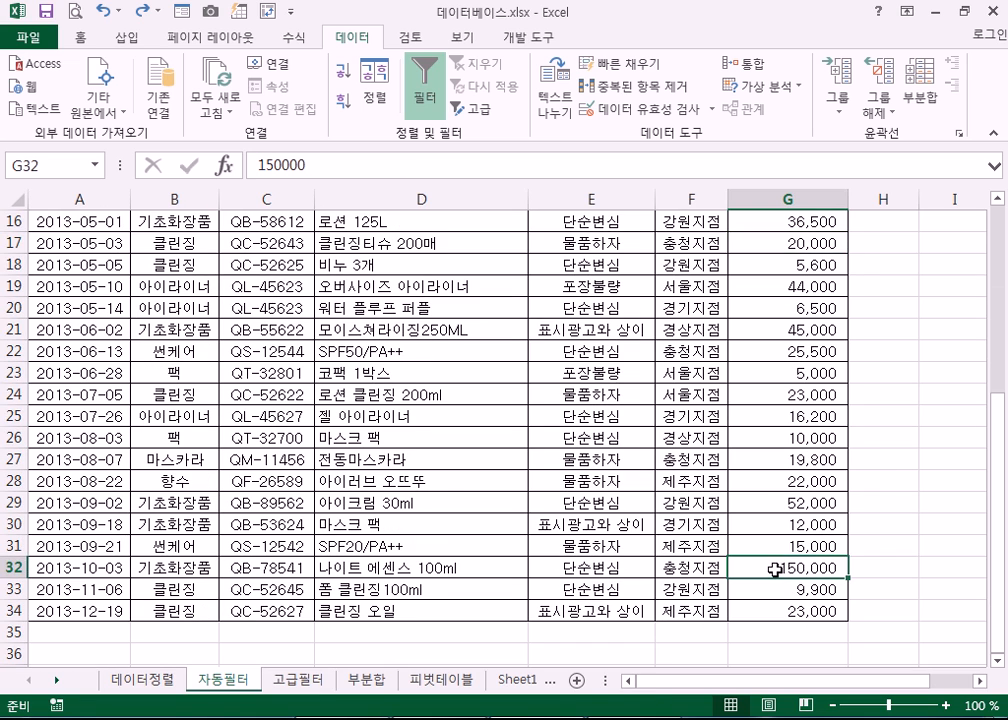
scroll(776, 567, "up", 3)
scroll(782, 450, "up", 2)
left_click(758, 307)
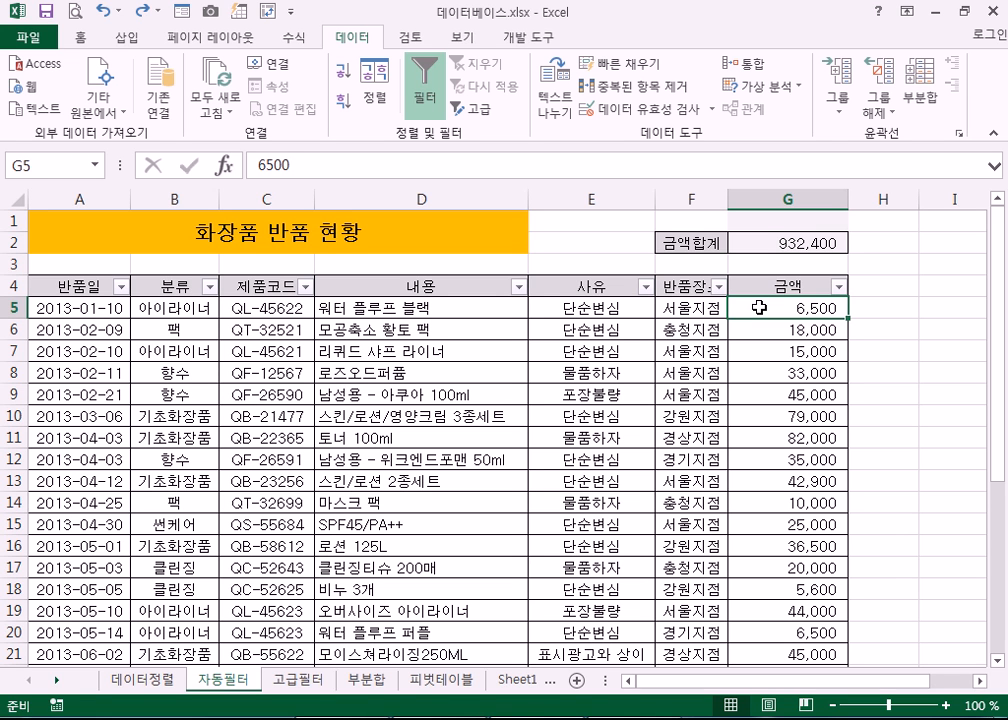
- Try to filter 금액 by picking only 150,000, 82,000, 79,000, 52,000 and 45,000 individually, and reselect all values without applying it
left_click(838, 288)
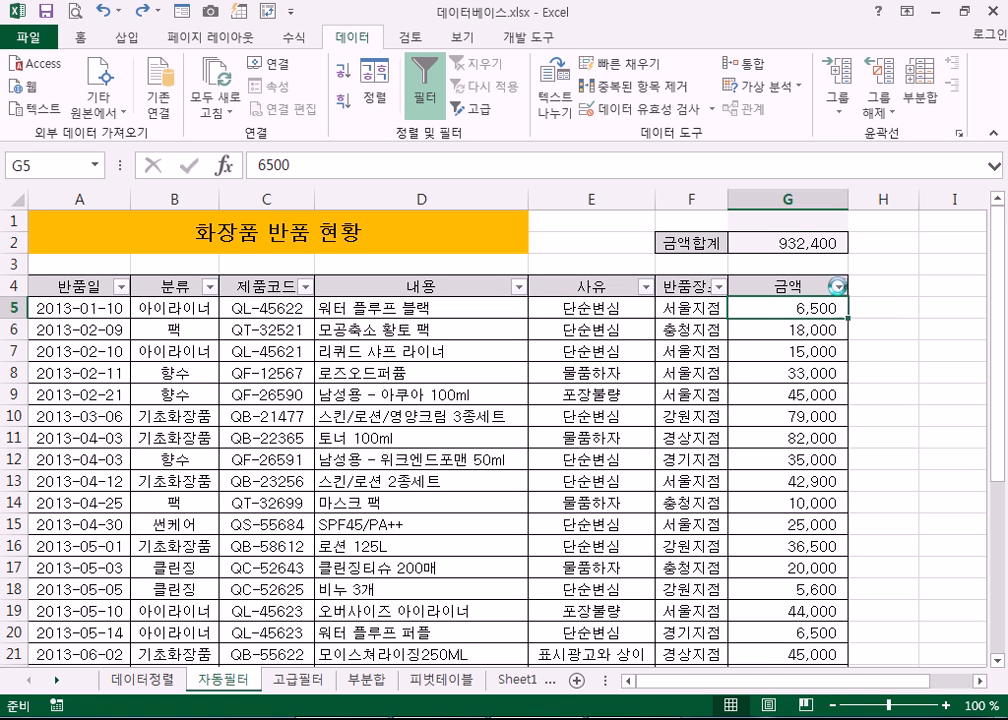
left_click_drag(832, 514, 834, 606)
left_click(643, 480)
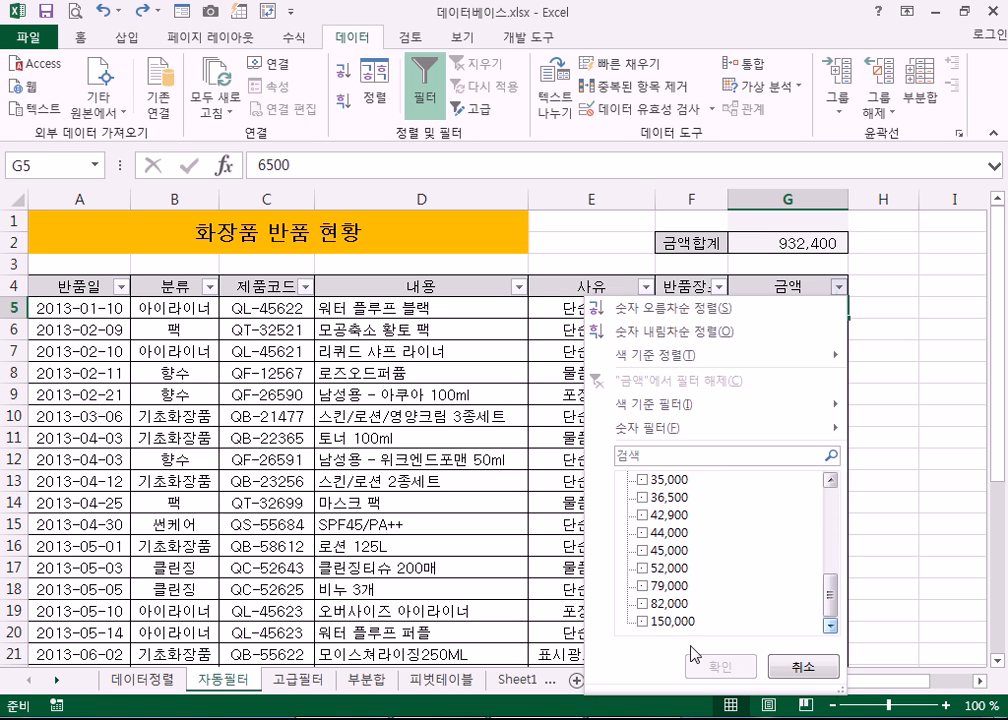
left_click(643, 621)
left_click(643, 603)
left_click(643, 586)
left_click(643, 568)
left_click(643, 550)
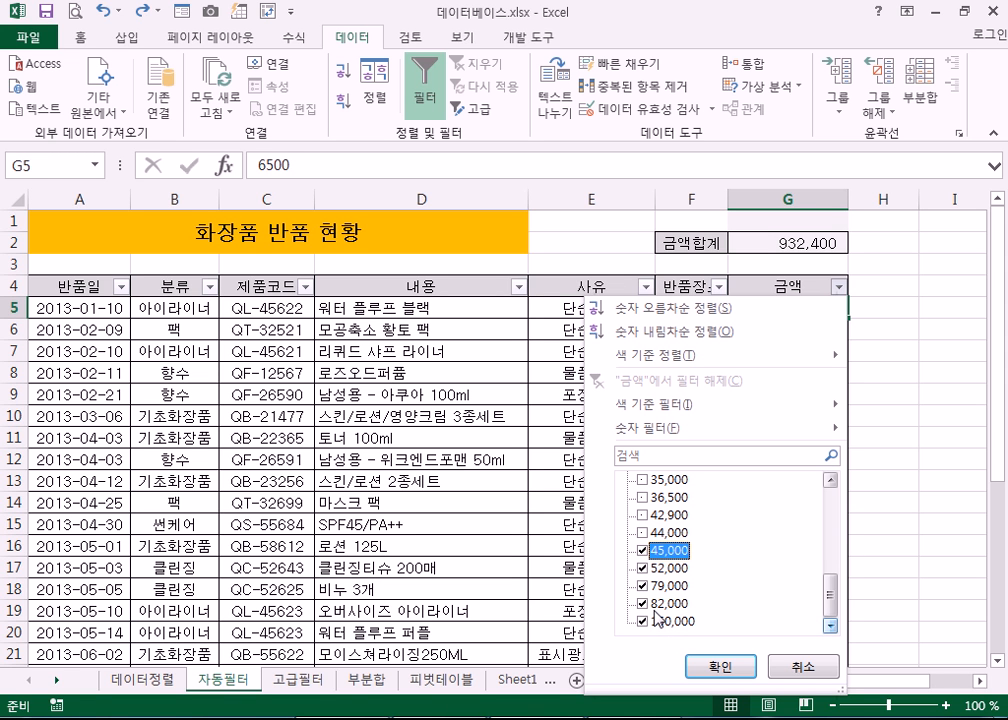
scroll(656, 600, "up", 1)
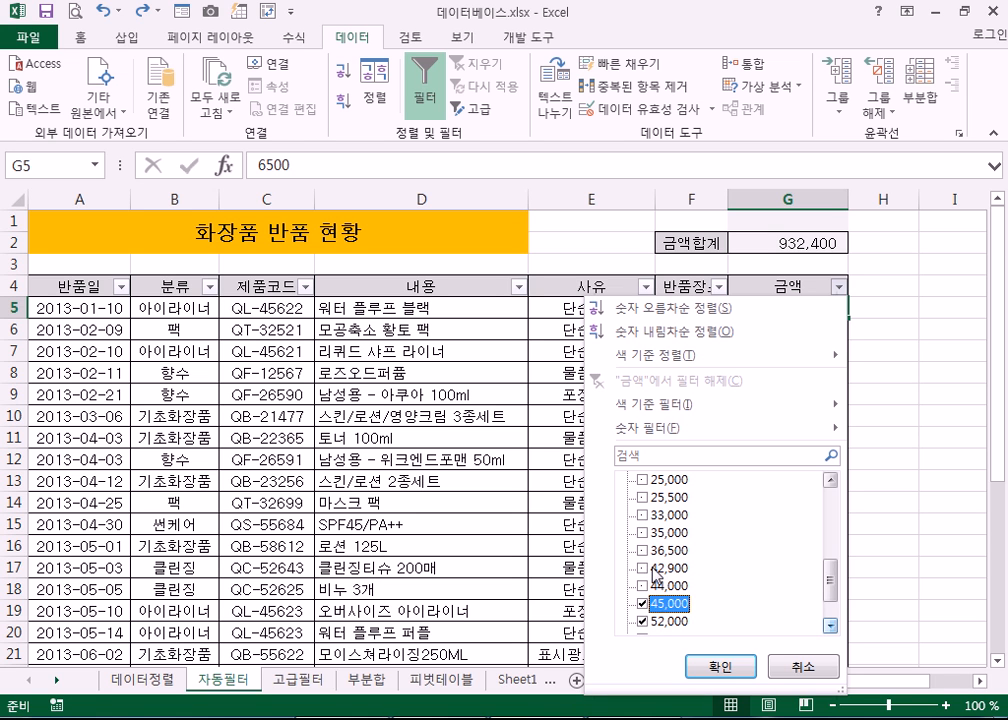
scroll(652, 540, "up", 5)
left_click(645, 481)
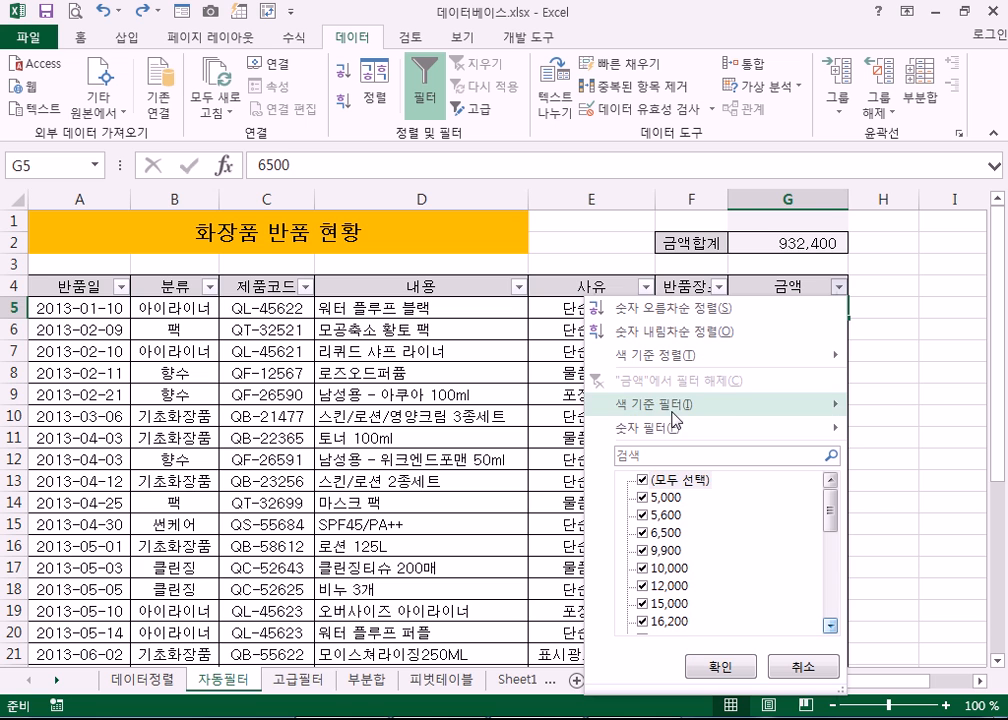
- Examine the colour and number filter options of the 금액 column and the text filter options of the 내용 column
mouse_move(700, 406)
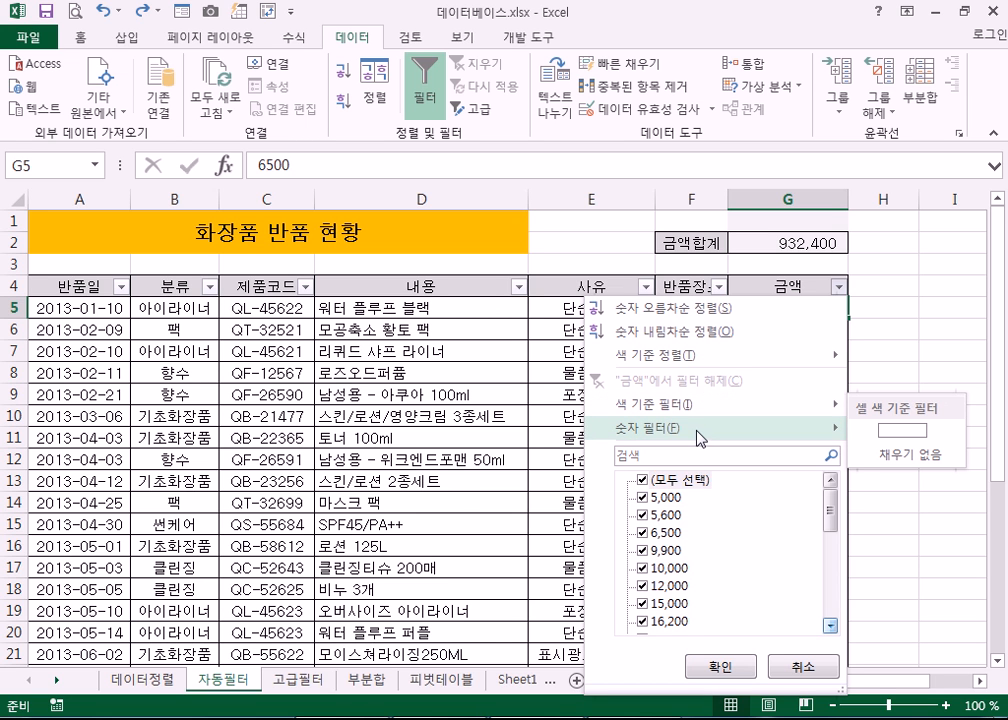
mouse_move(697, 437)
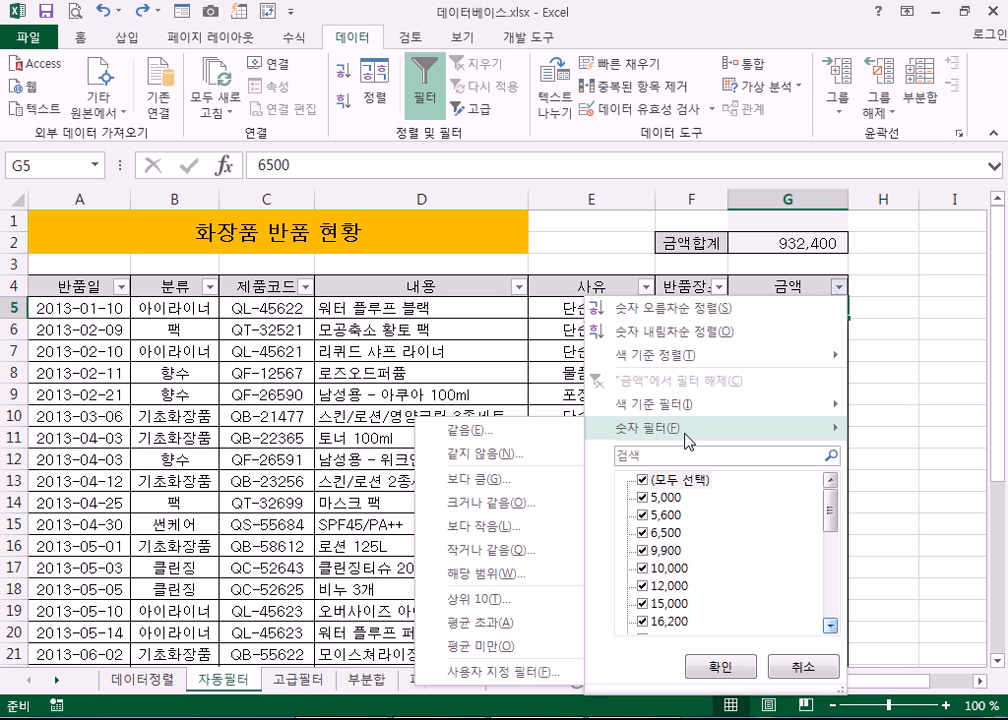
left_click(470, 286)
left_click(519, 287)
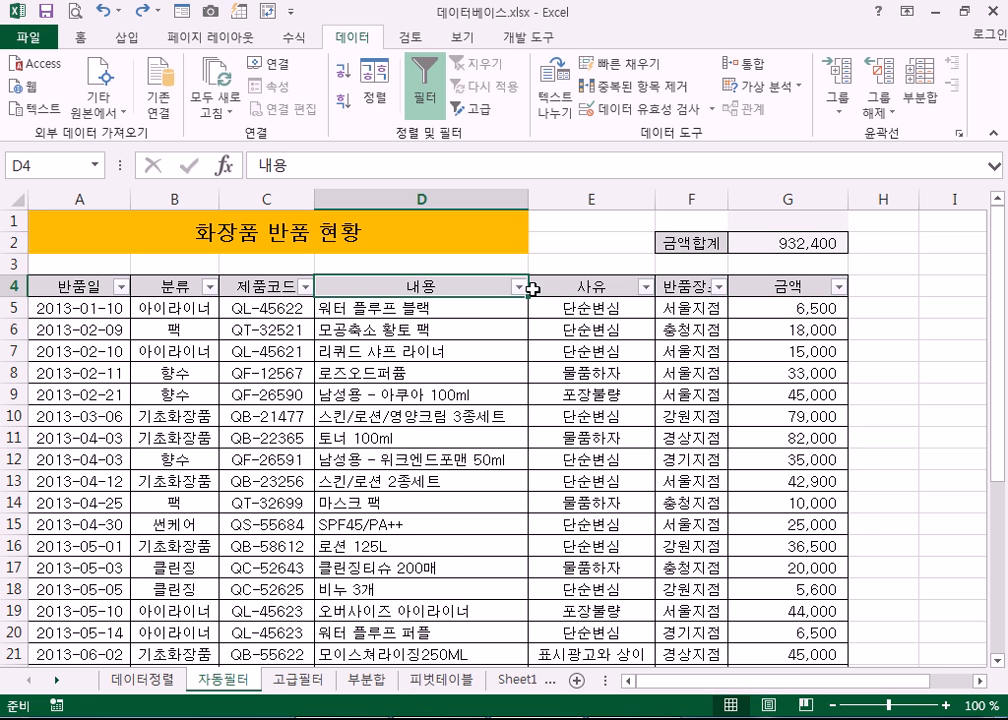
mouse_move(420, 427)
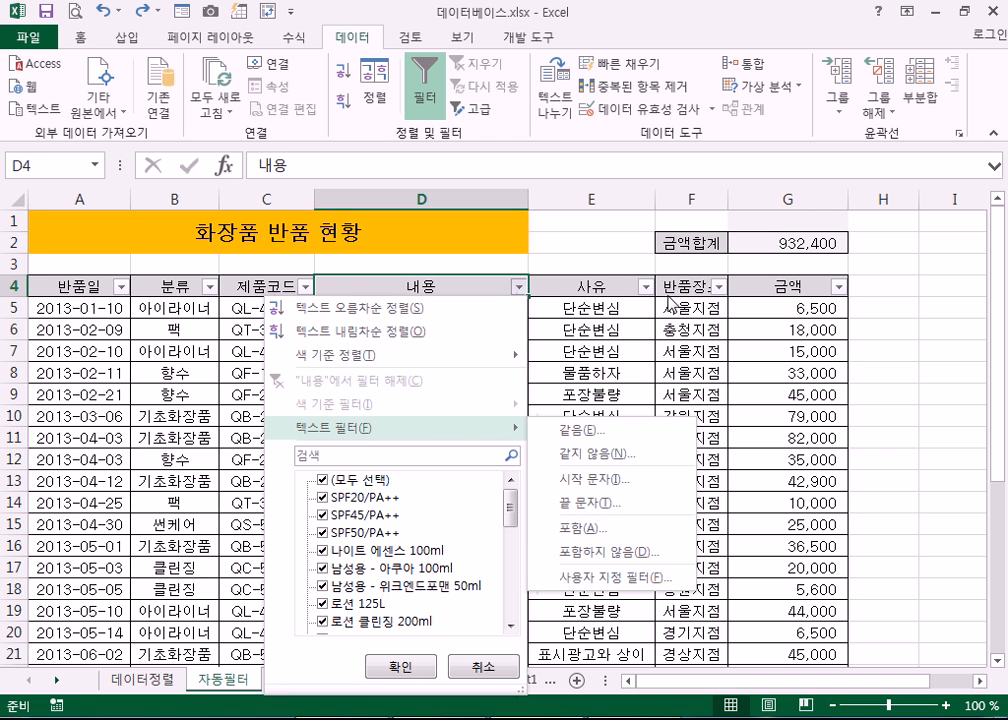
left_click(606, 292)
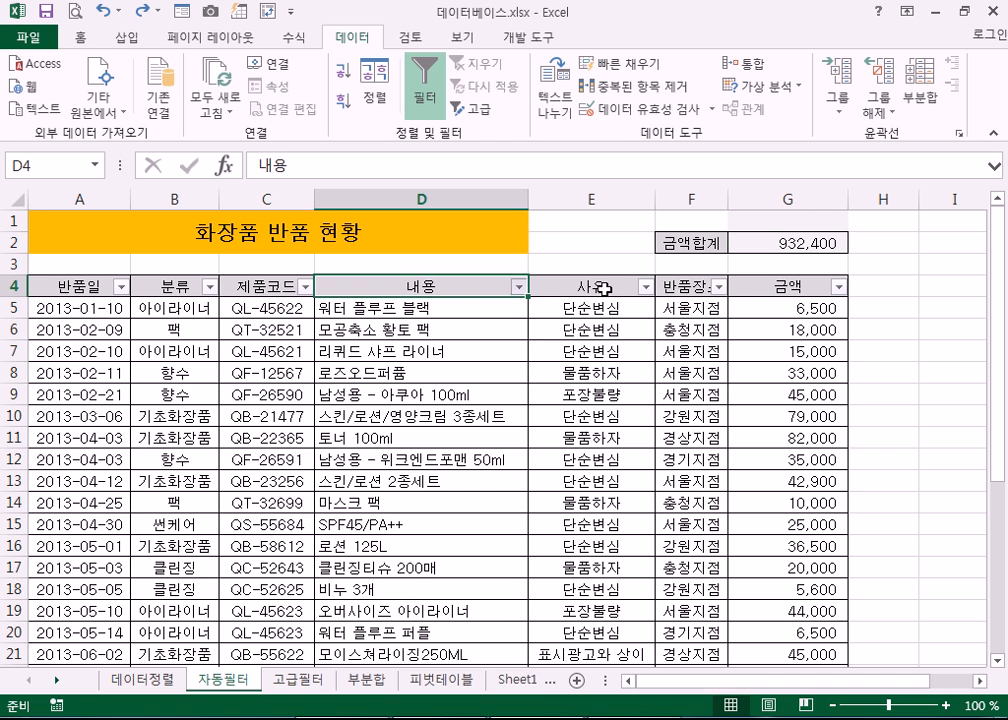
left_click(839, 288)
mouse_move(655, 437)
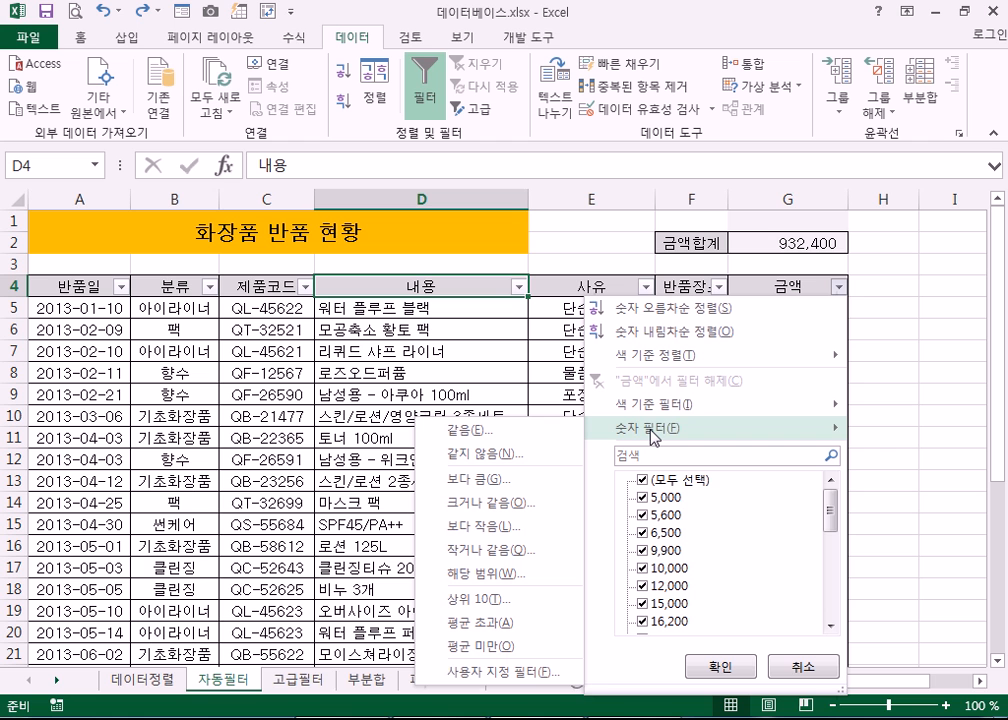
left_click(838, 287)
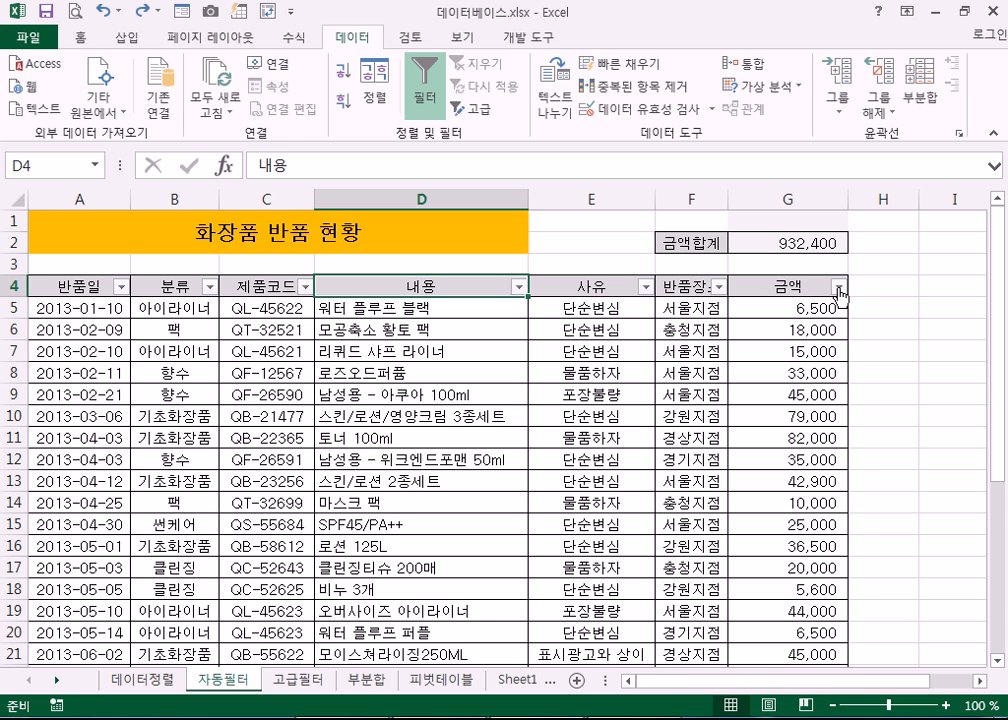
- Filter the 금액 column with the Top 10 number filter set to 상위, 5, 항목
left_click(840, 288)
mouse_move(610, 428)
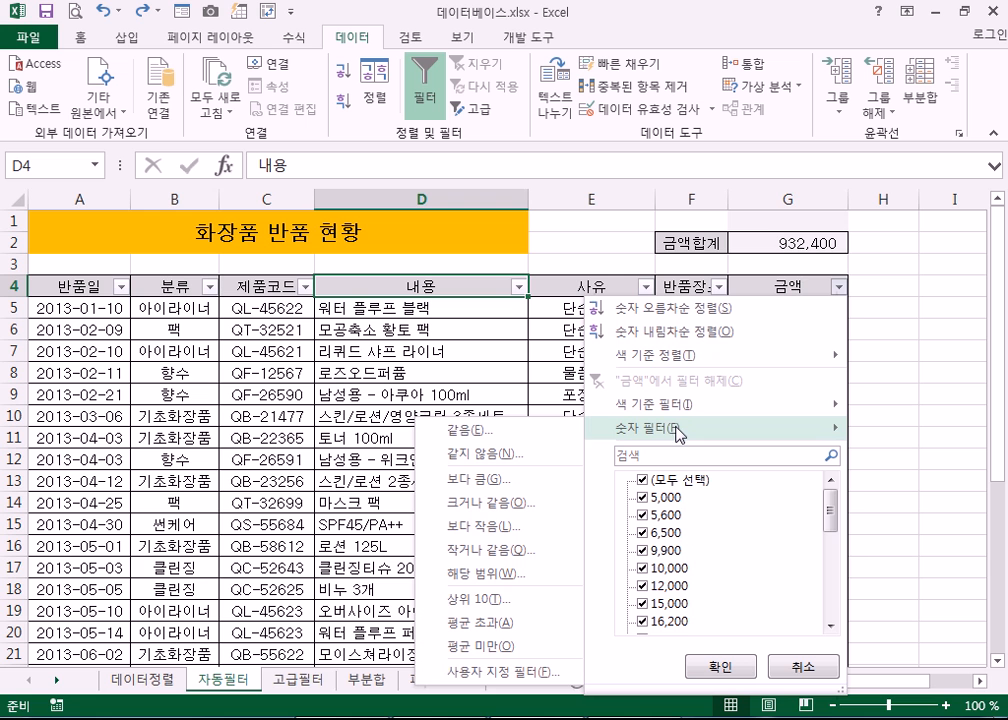
left_click(499, 603)
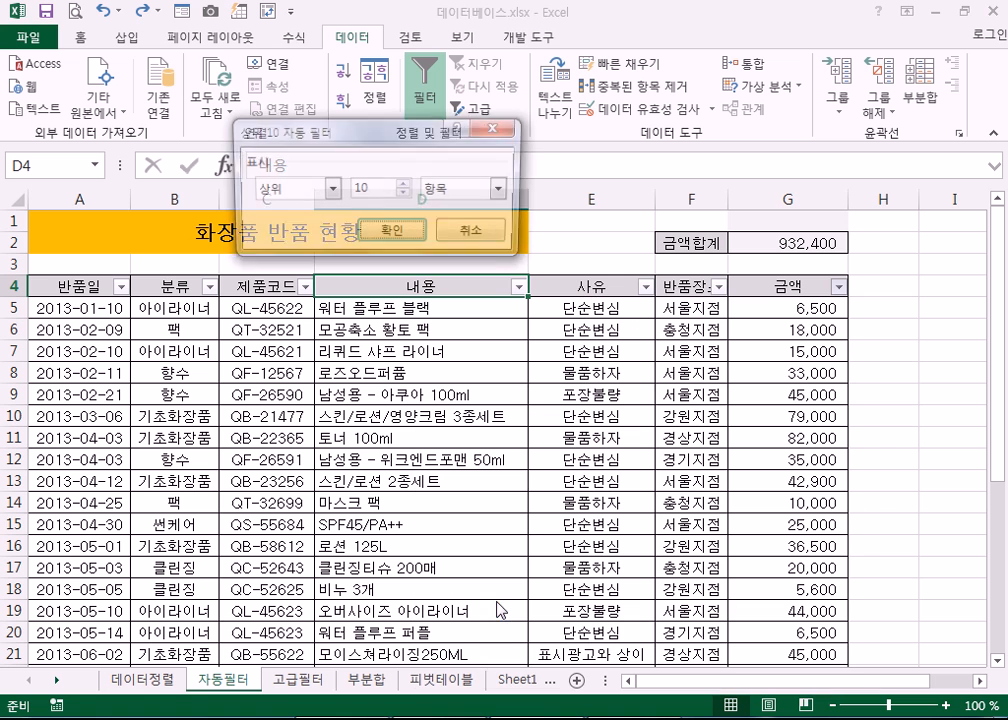
left_click(404, 195)
left_click(404, 195)
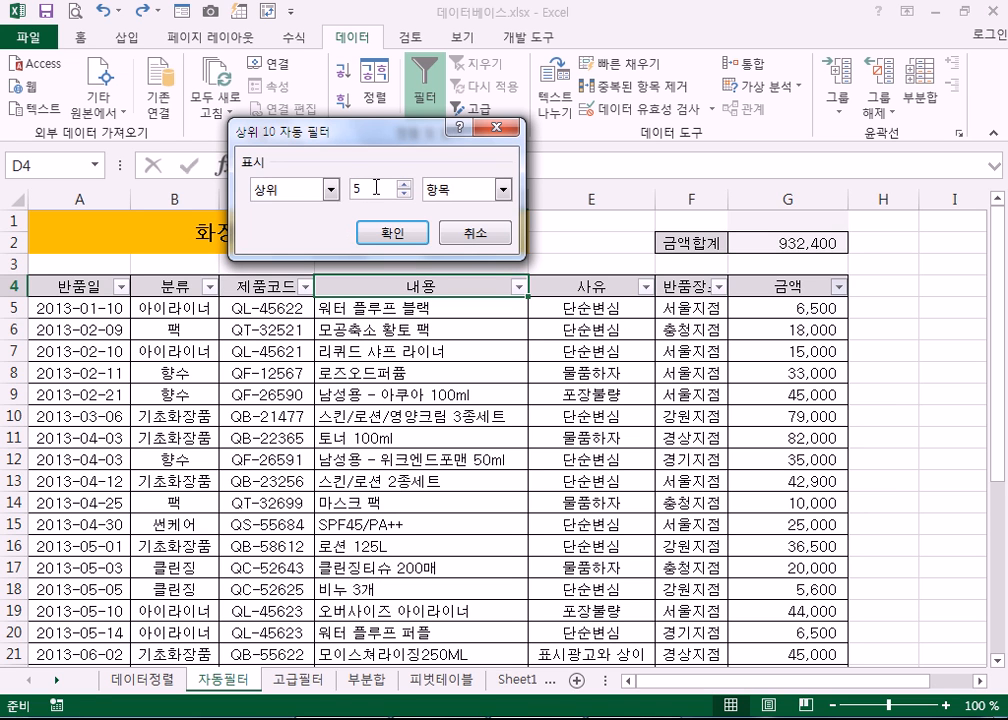
left_click(331, 189)
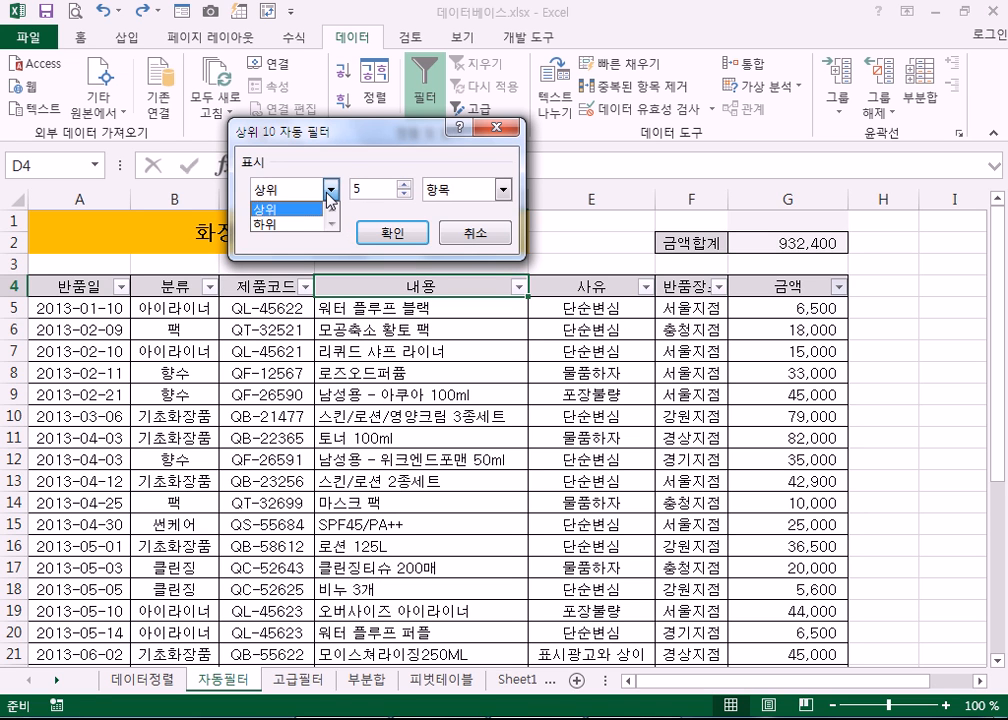
left_click(285, 226)
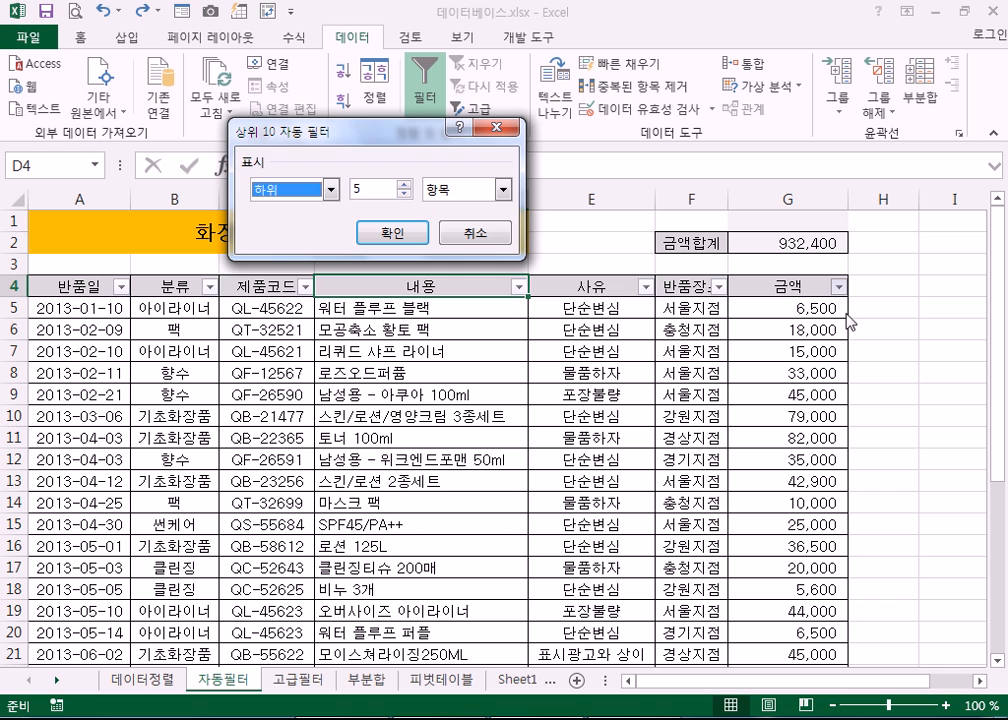
left_click(329, 190)
left_click(300, 209)
left_click(382, 189)
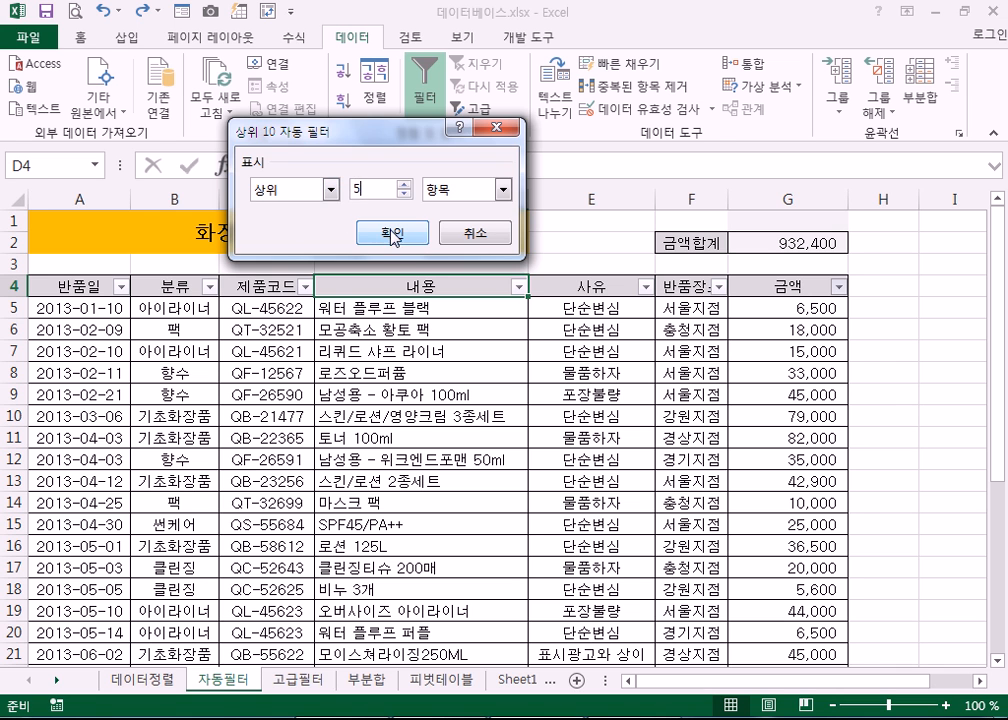
left_click(389, 232)
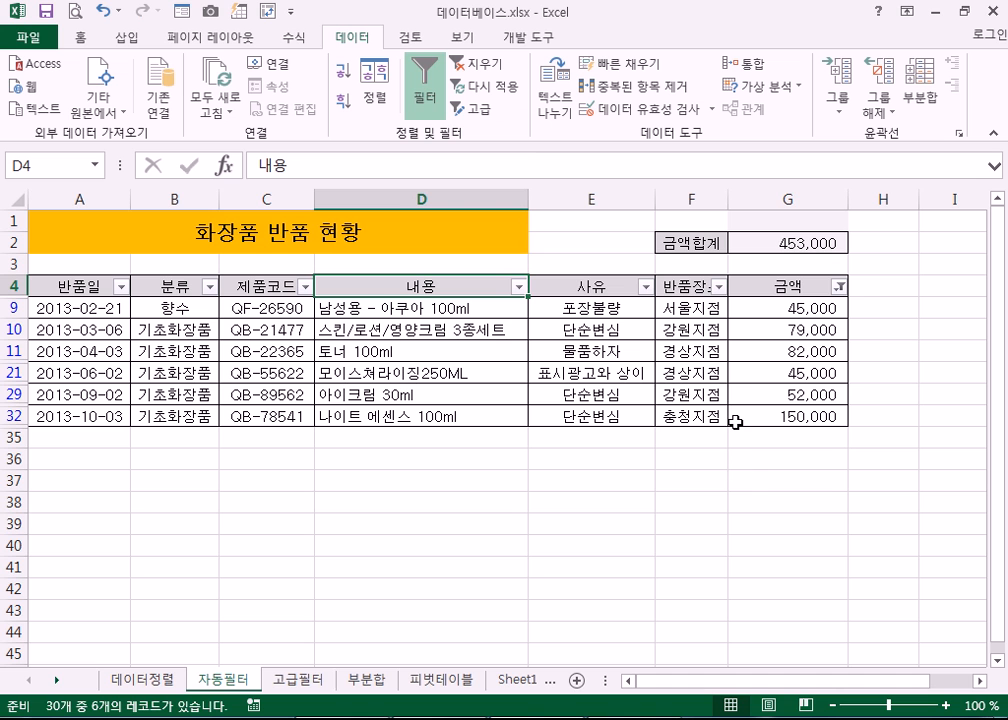
- Compare the amounts in G9 and G21 of the filtered 금액 column
left_click(742, 372)
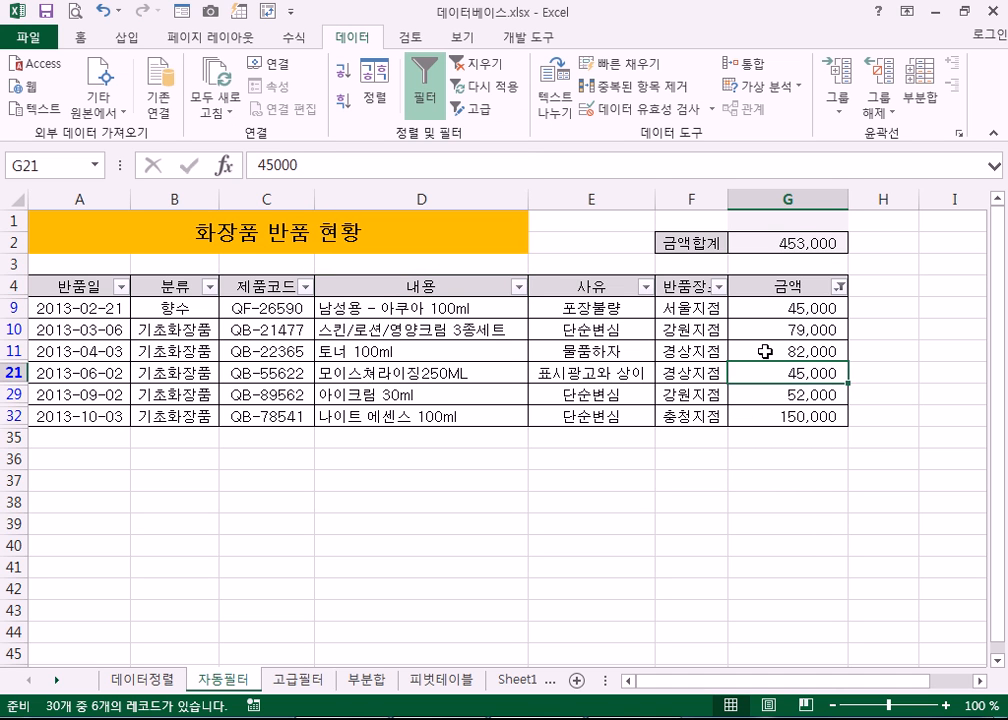
left_click(755, 308)
left_click(750, 372)
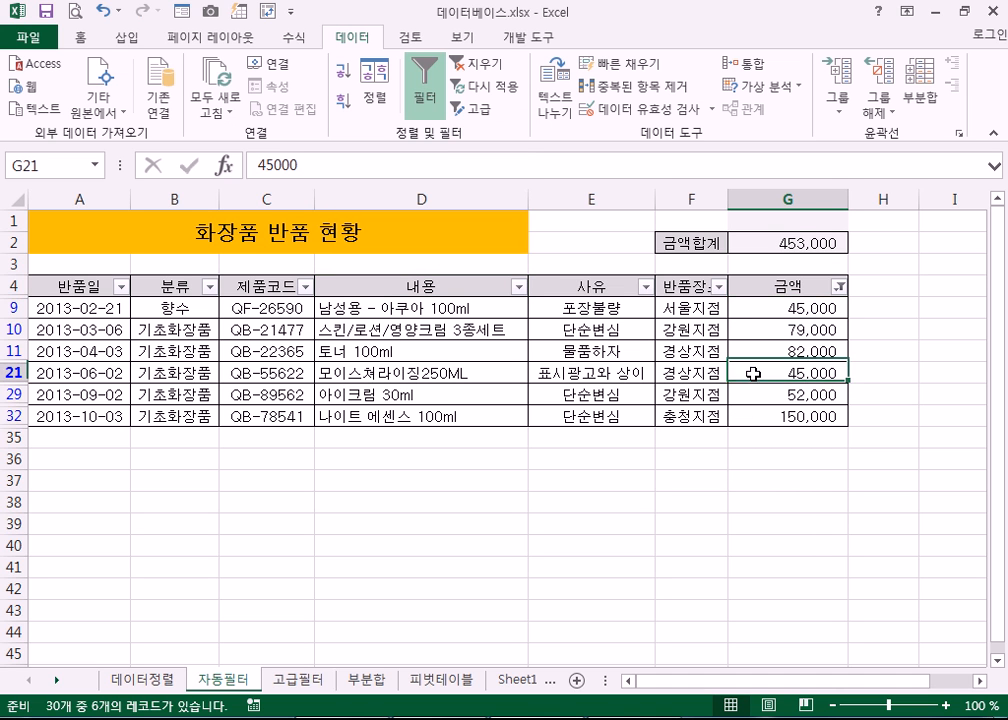
- Filter the 금액 column with the Top 10 number filter set to 하위, 5, 항목
left_click(756, 308)
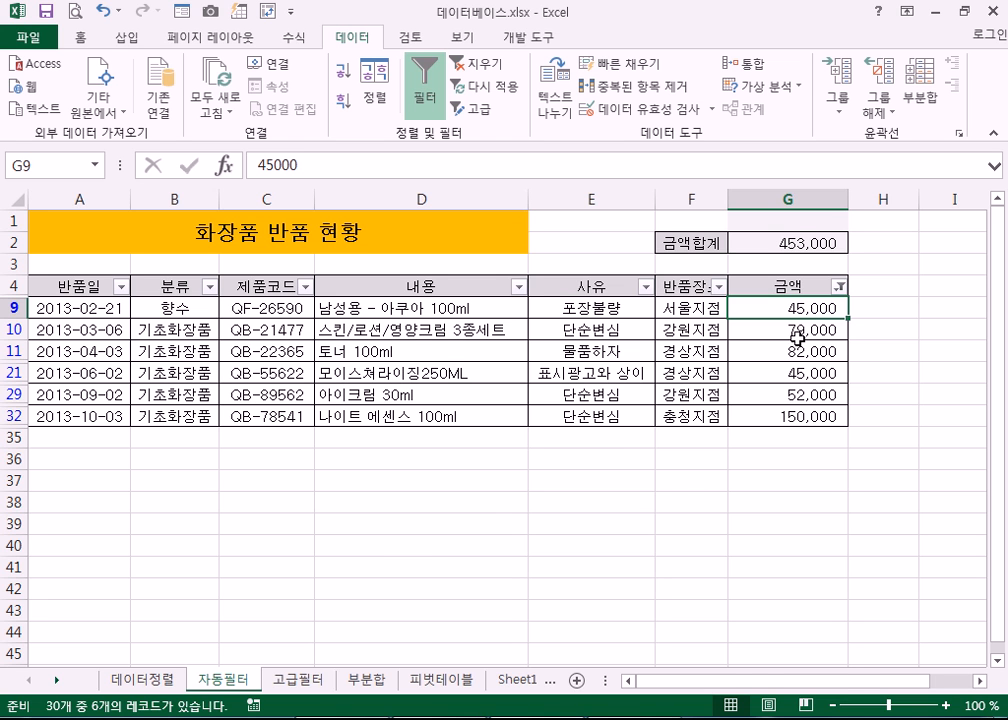
left_click(838, 286)
mouse_move(645, 438)
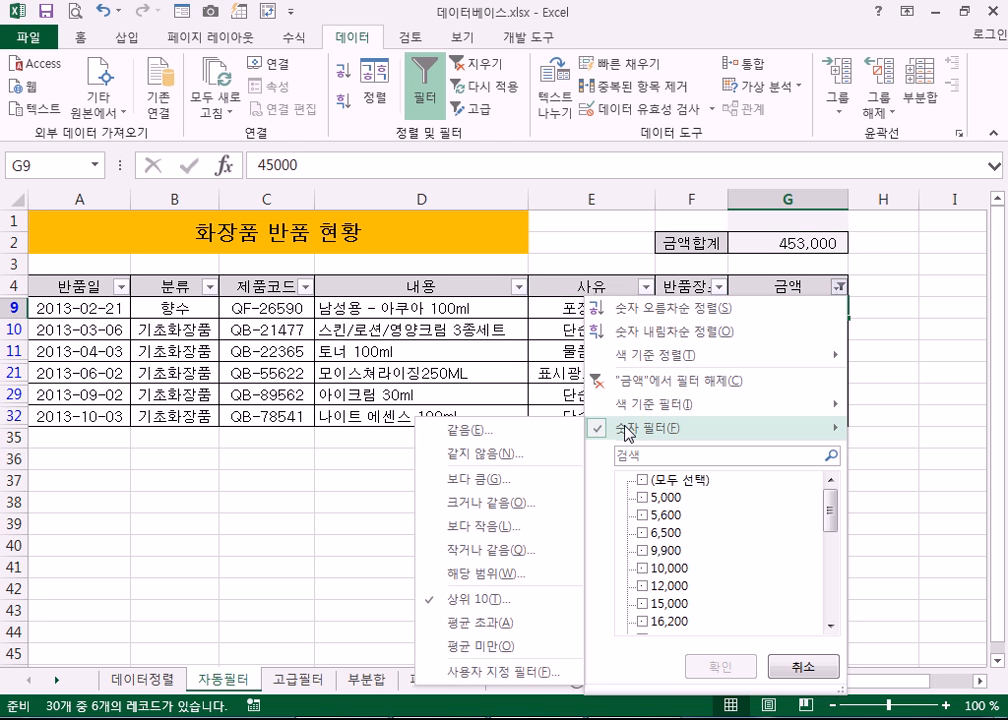
left_click(455, 468)
left_click(329, 190)
left_click(300, 224)
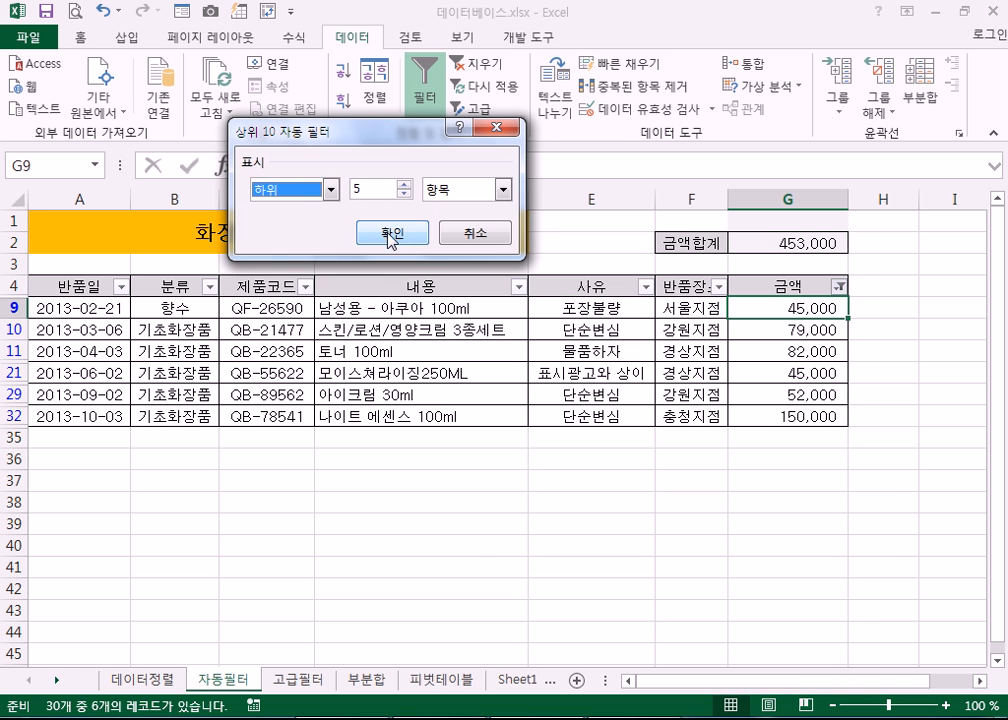
left_click(392, 234)
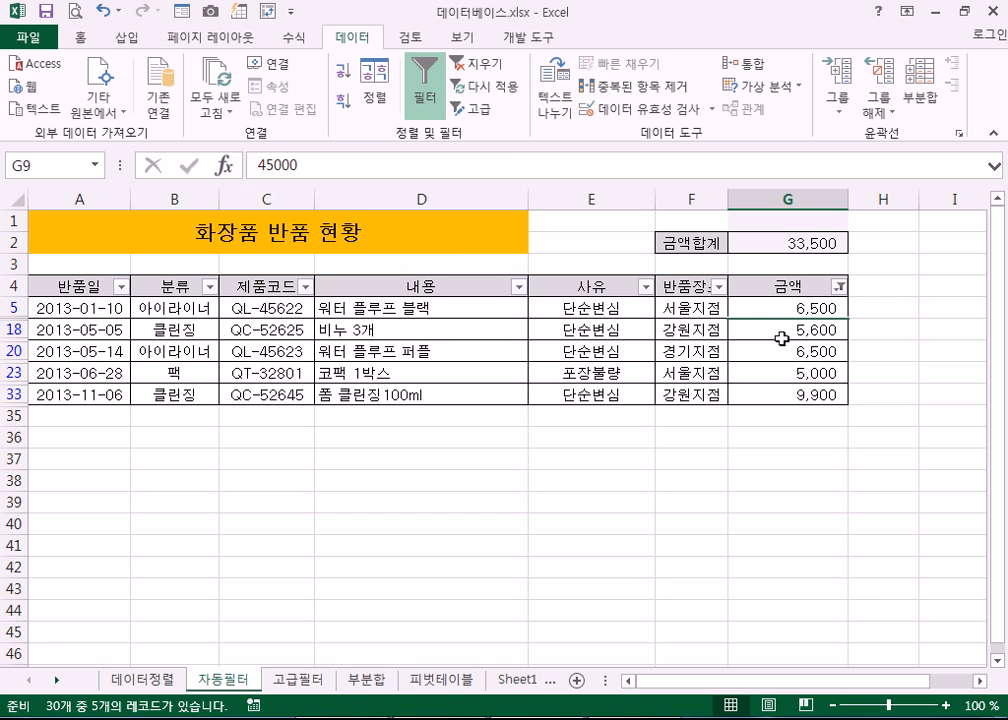
- Change the 금액 column's Top 10 filter to show 하위 5 %
left_click(838, 292)
mouse_move(628, 432)
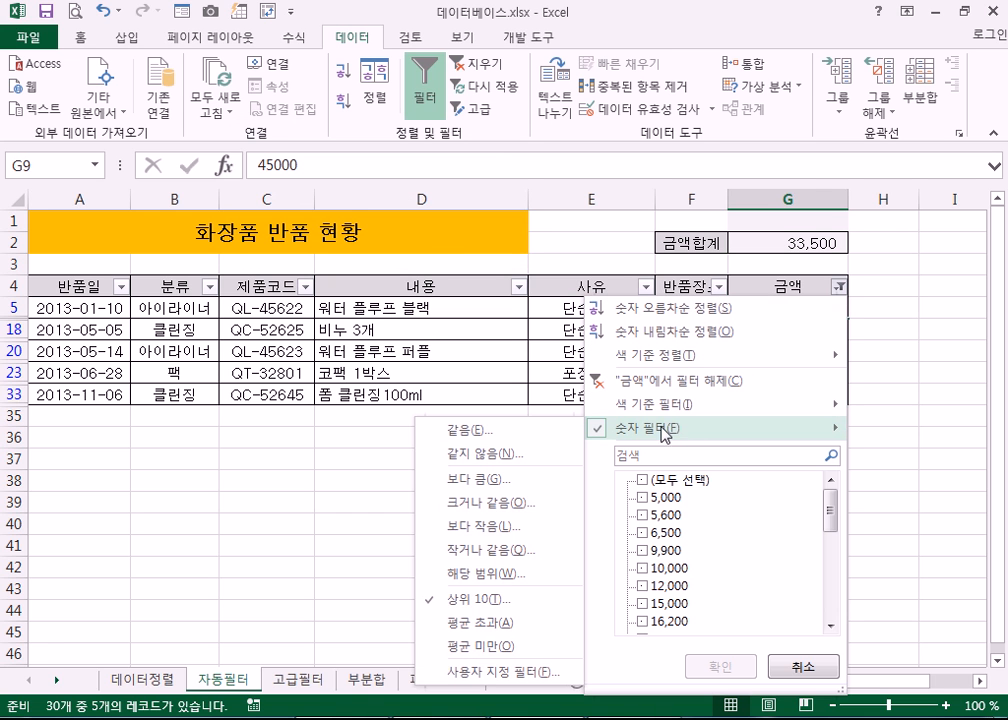
left_click(455, 600)
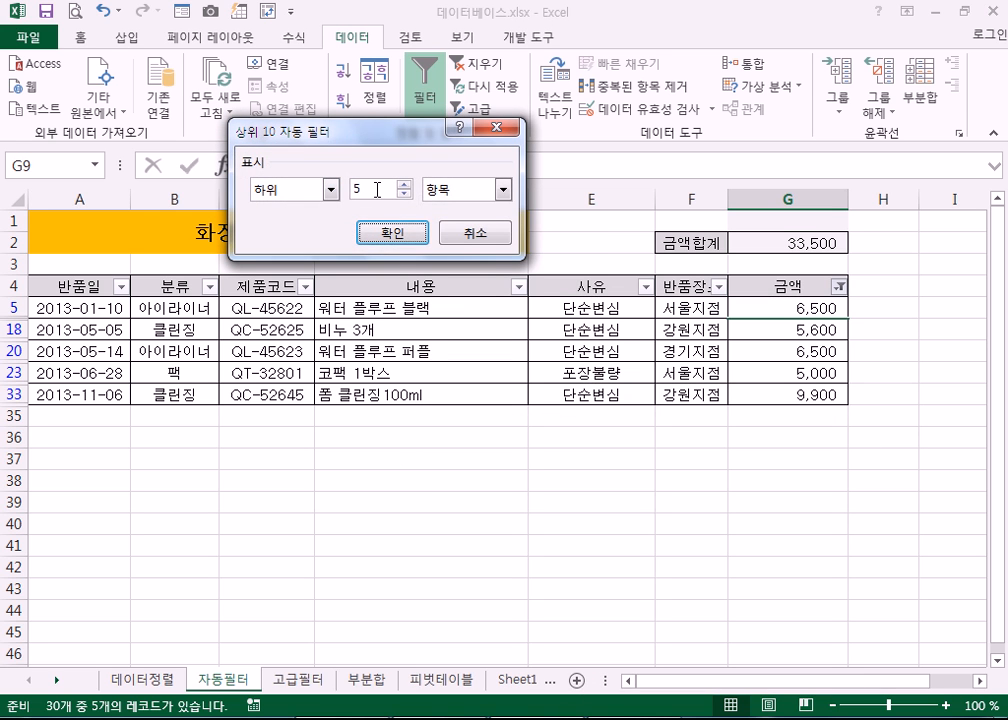
left_click(503, 189)
left_click(447, 222)
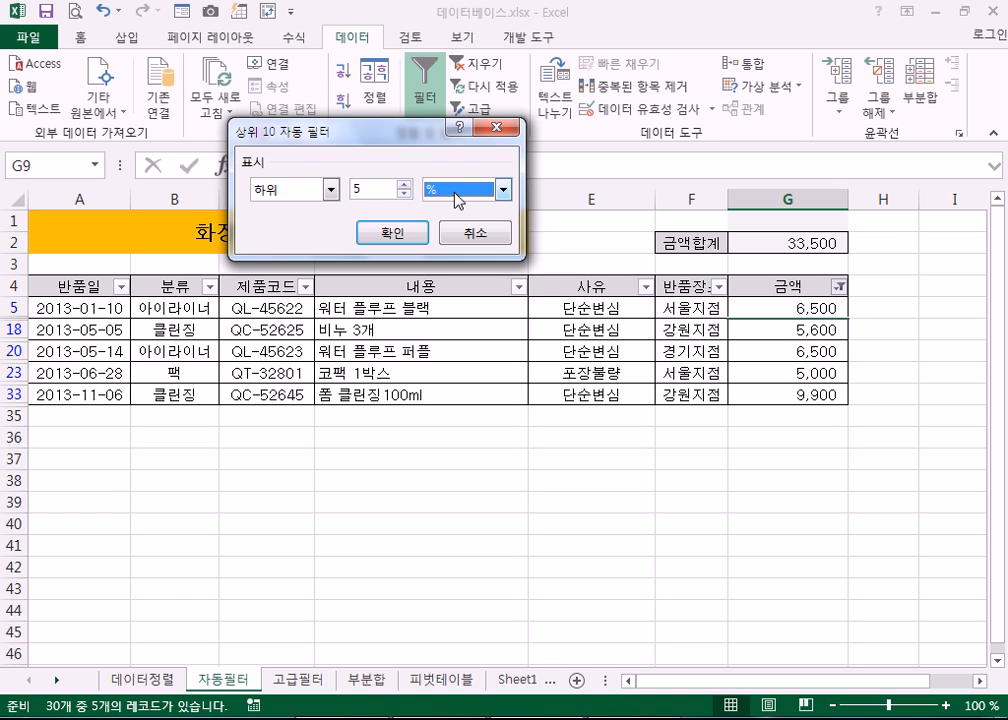
left_click(456, 196)
left_click(452, 210)
left_click(458, 190)
left_click(447, 223)
left_click(388, 240)
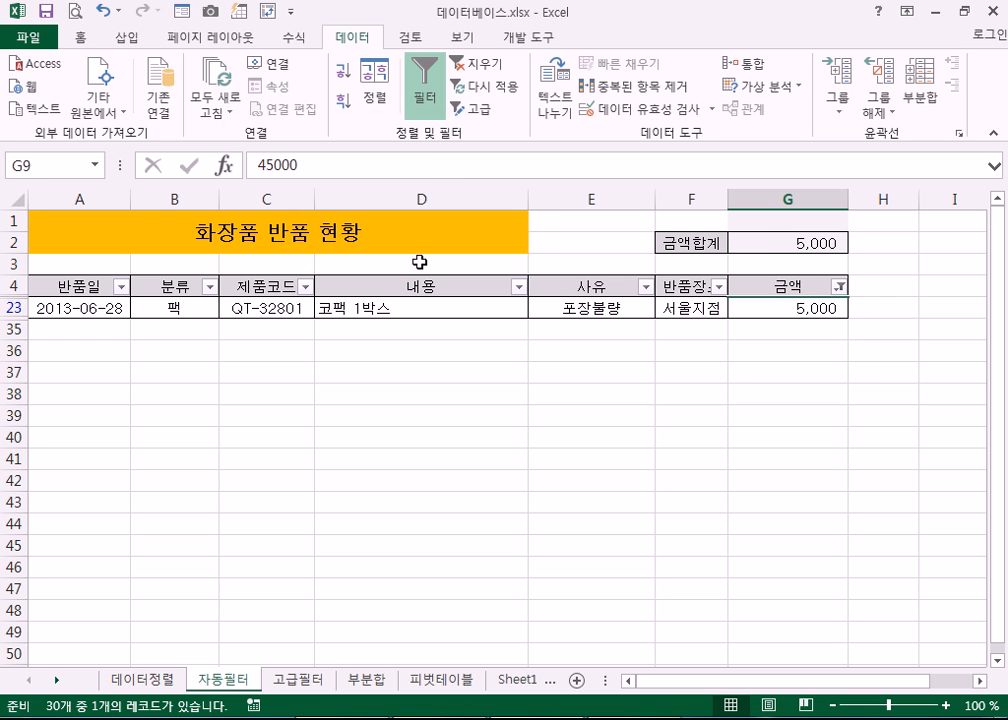
- Raise the 금액 column's Top 10 filter to show 하위 10 %
left_click(838, 286)
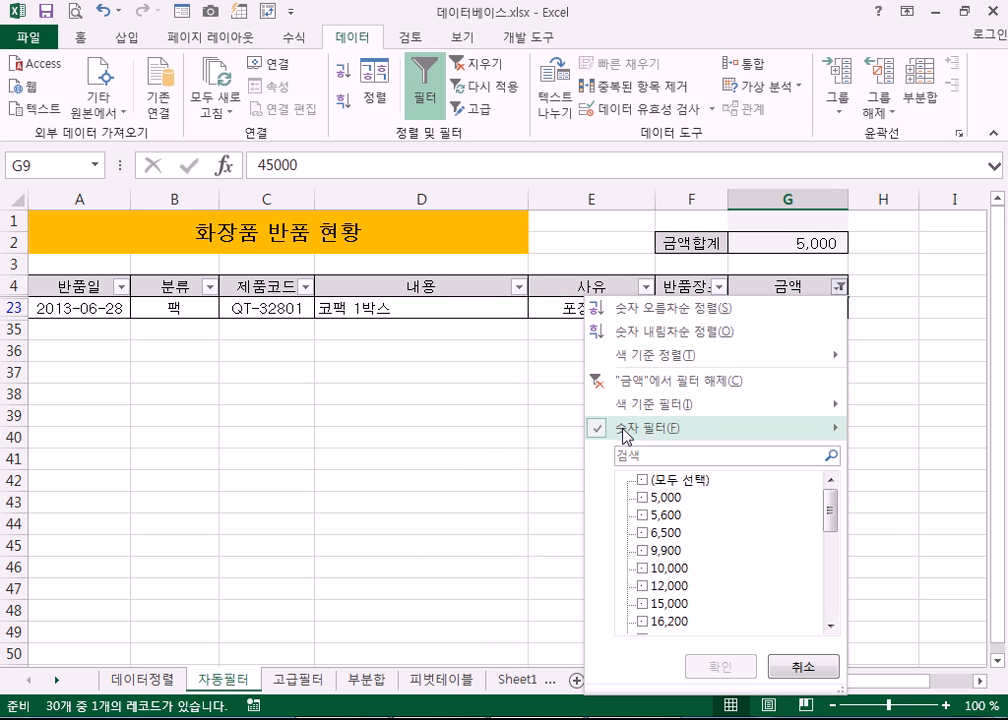
mouse_move(626, 430)
left_click(500, 602)
type("10")
left_click(391, 229)
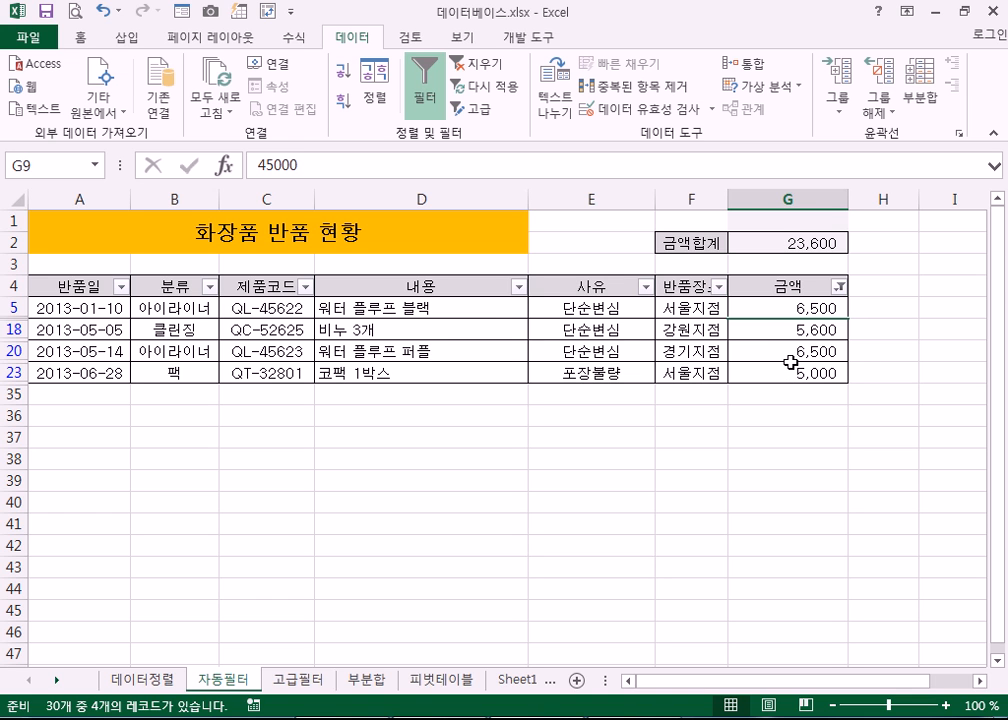
- Clear the filter from the 금액 column to show all records
left_click(840, 288)
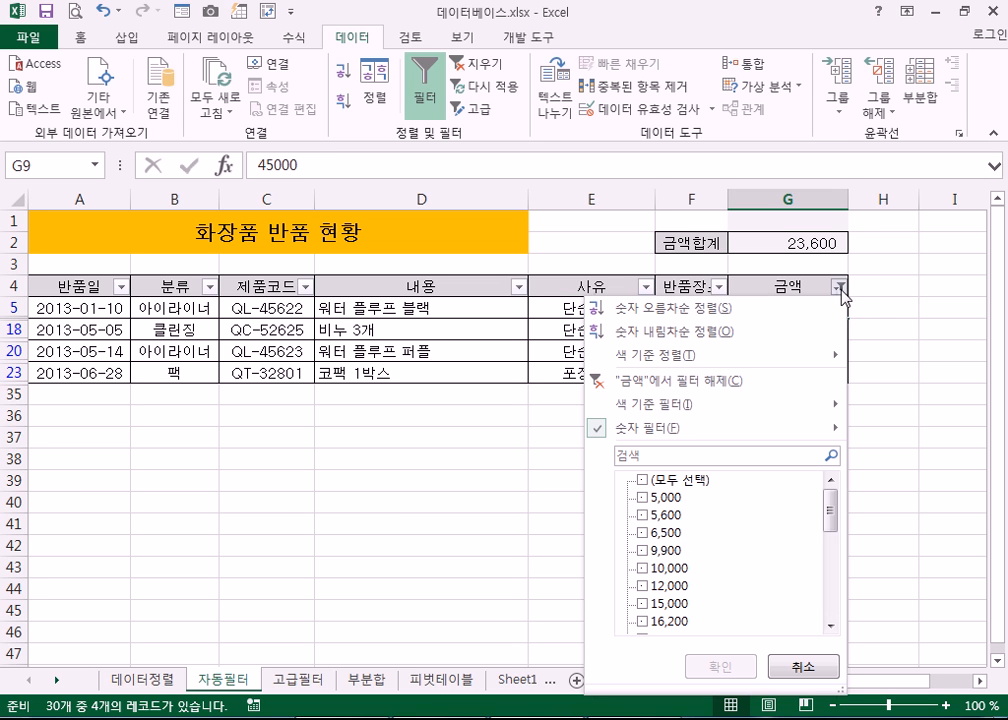
mouse_move(647, 434)
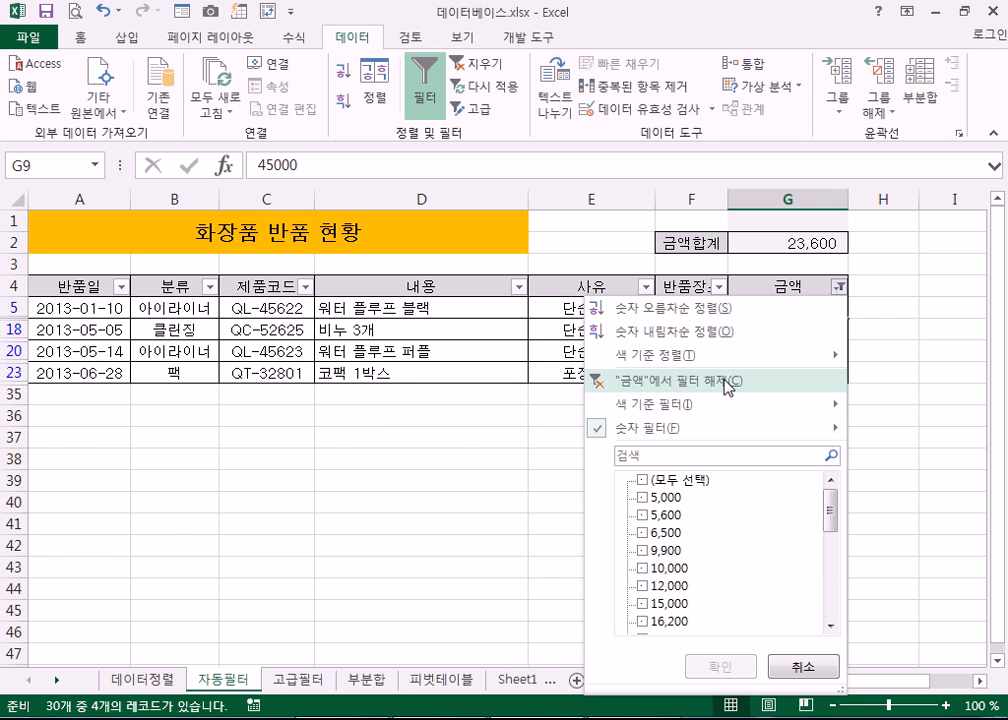
left_click(727, 387)
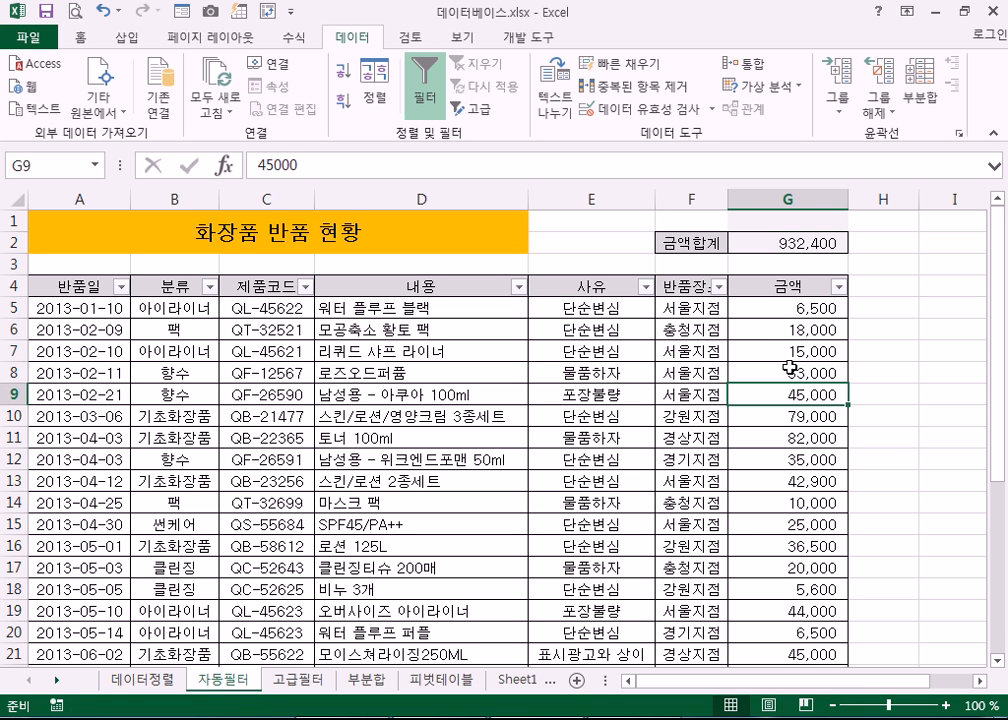
- Filter the 금액 column with the 해당 범위 number filter for amounts >= 50000 and <= 100000
left_click(840, 290)
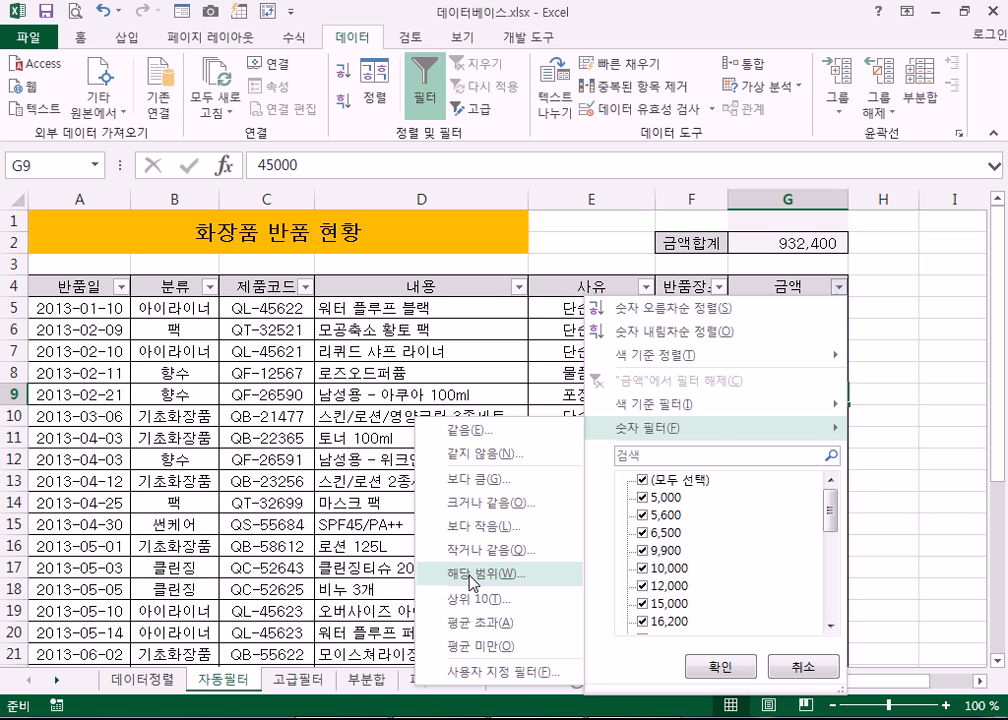
left_click(470, 575)
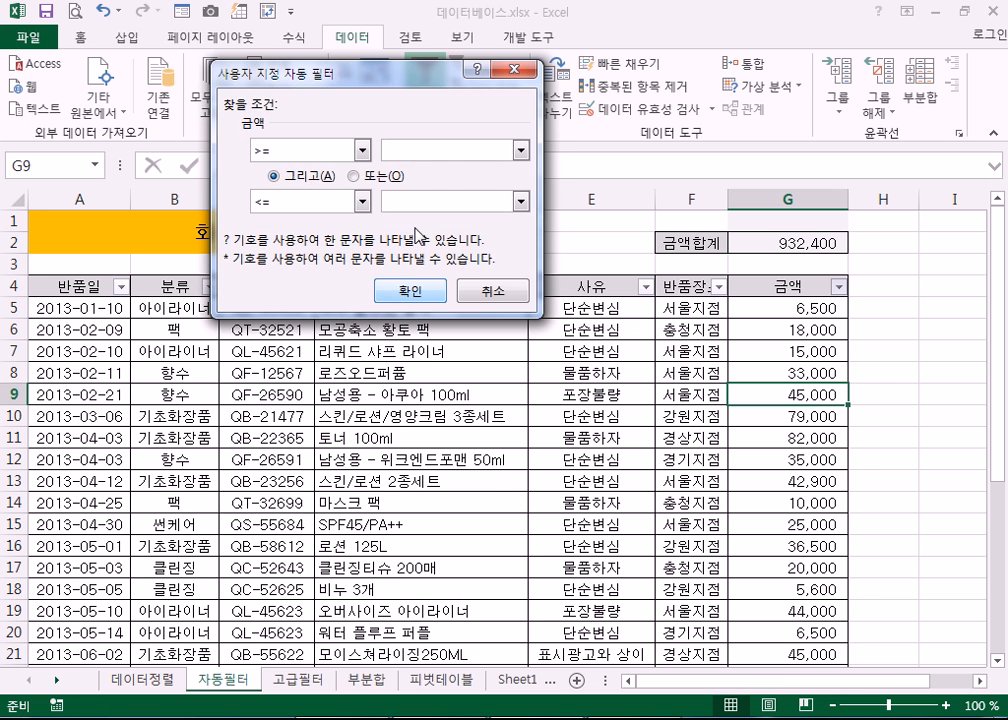
type("5")
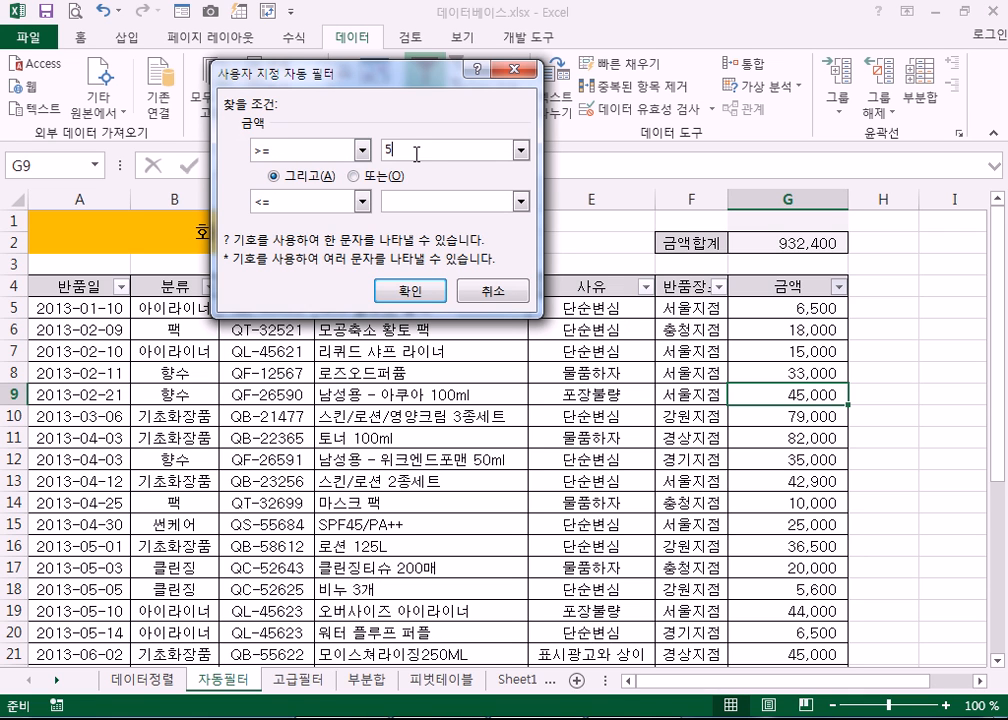
type("0000")
left_click(429, 203)
type("100000")
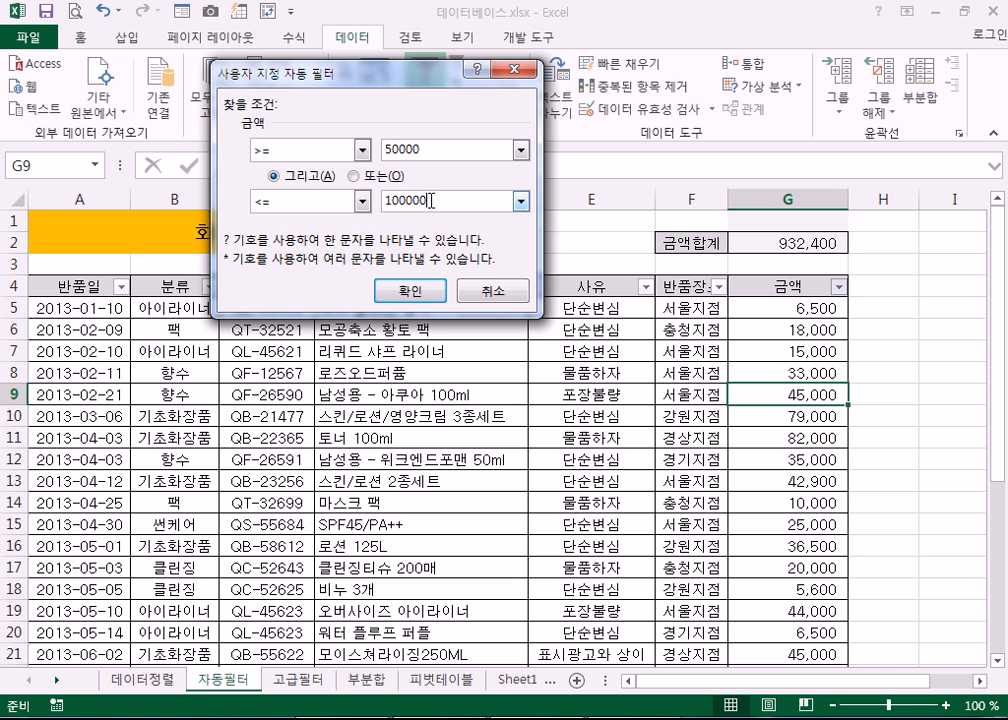
left_click(409, 291)
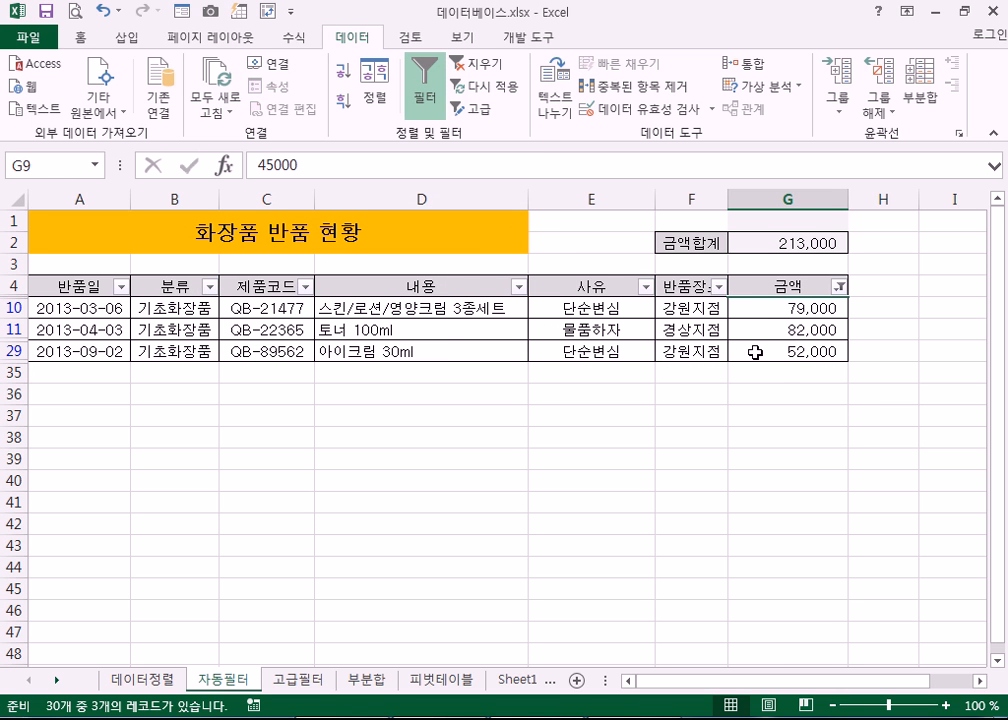
- Review the 금액 column's 해당 범위 criteria without editing them, and clear the filter from the table
left_click(837, 286)
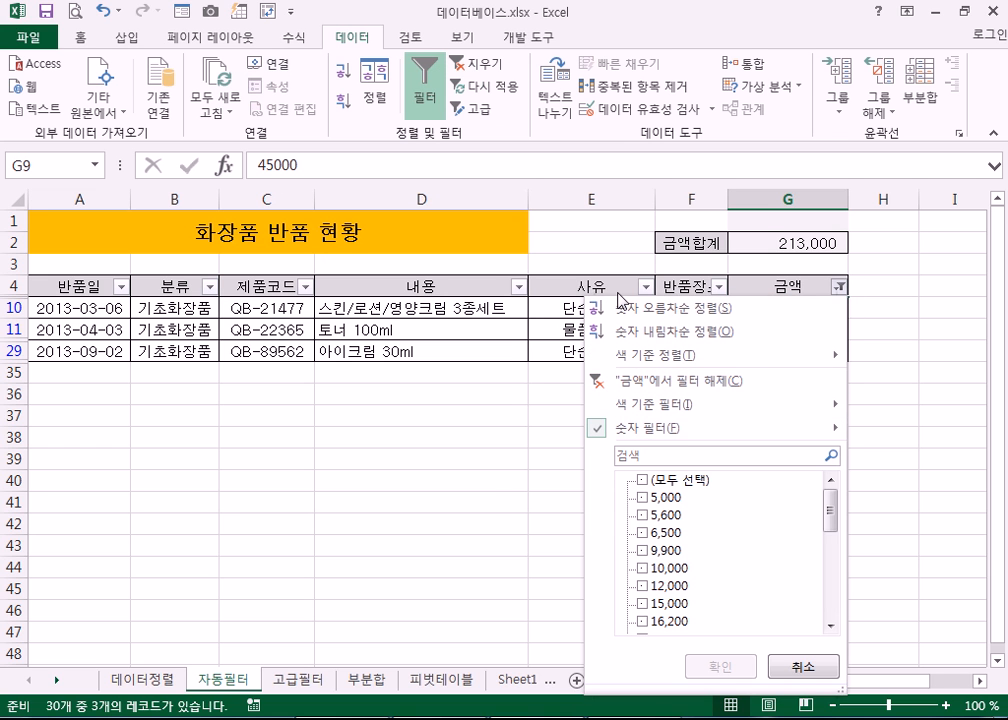
mouse_move(645, 436)
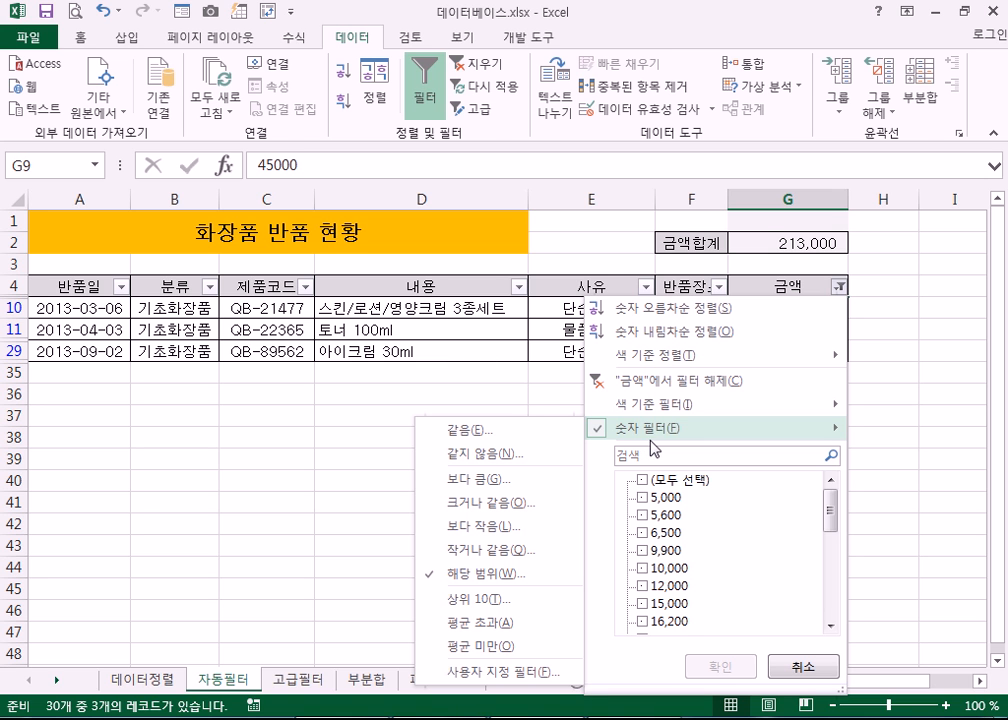
left_click(463, 587)
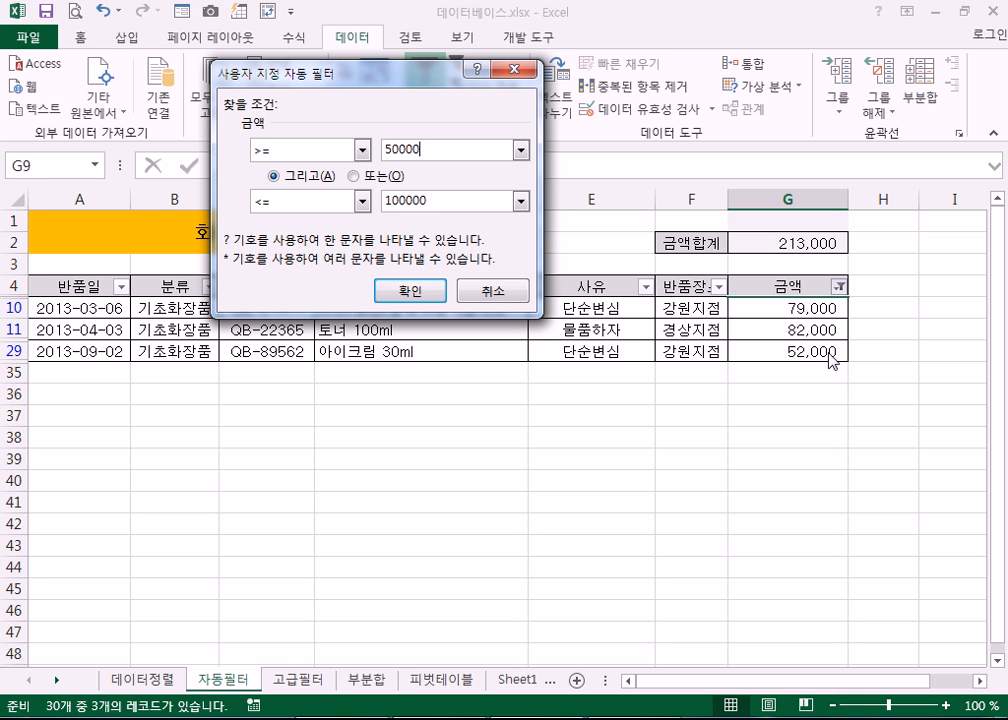
left_click(492, 298)
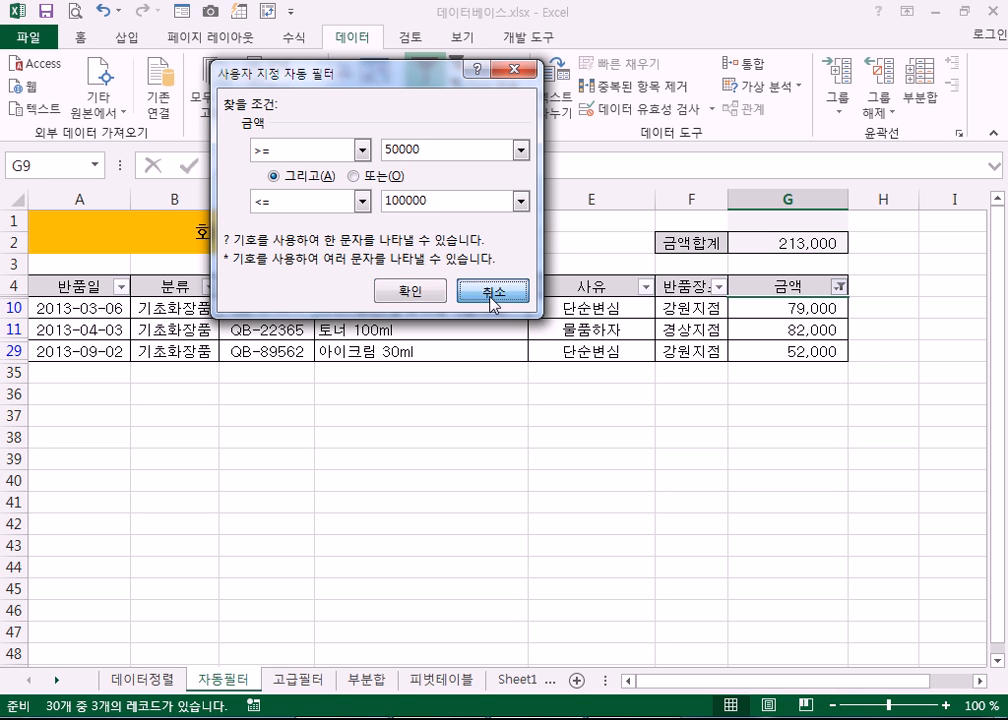
left_click(578, 312)
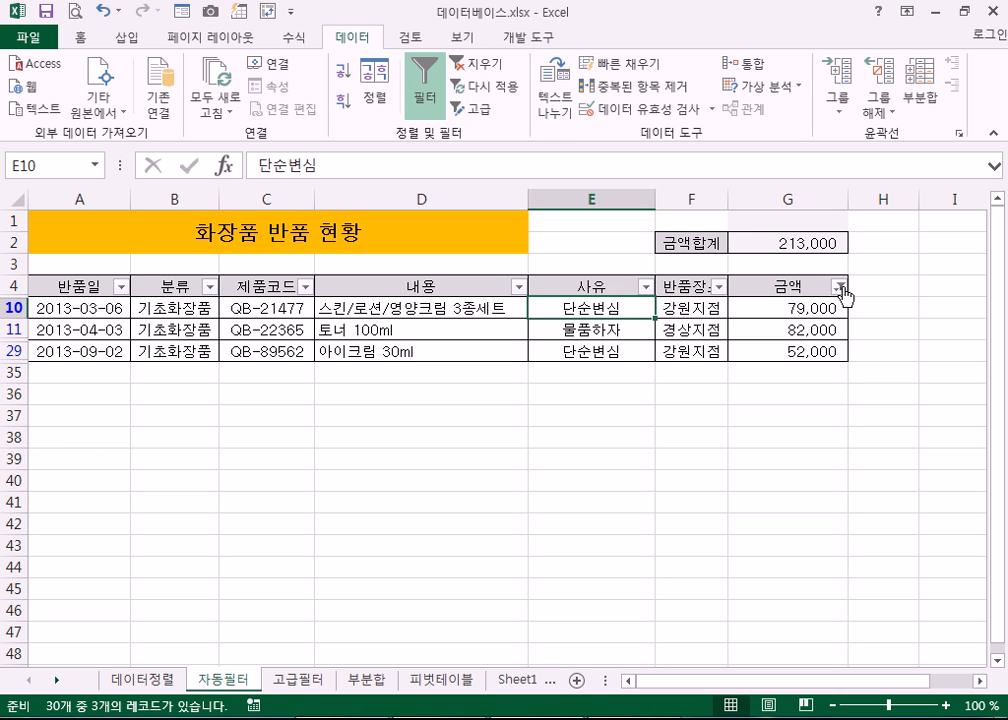
left_click(478, 64)
- Examine the first record field by field, from 반품일 through 분류, 제품코드, 내용, 사유 and 반품장소 to 금액
left_click(78, 304)
left_click(79, 284)
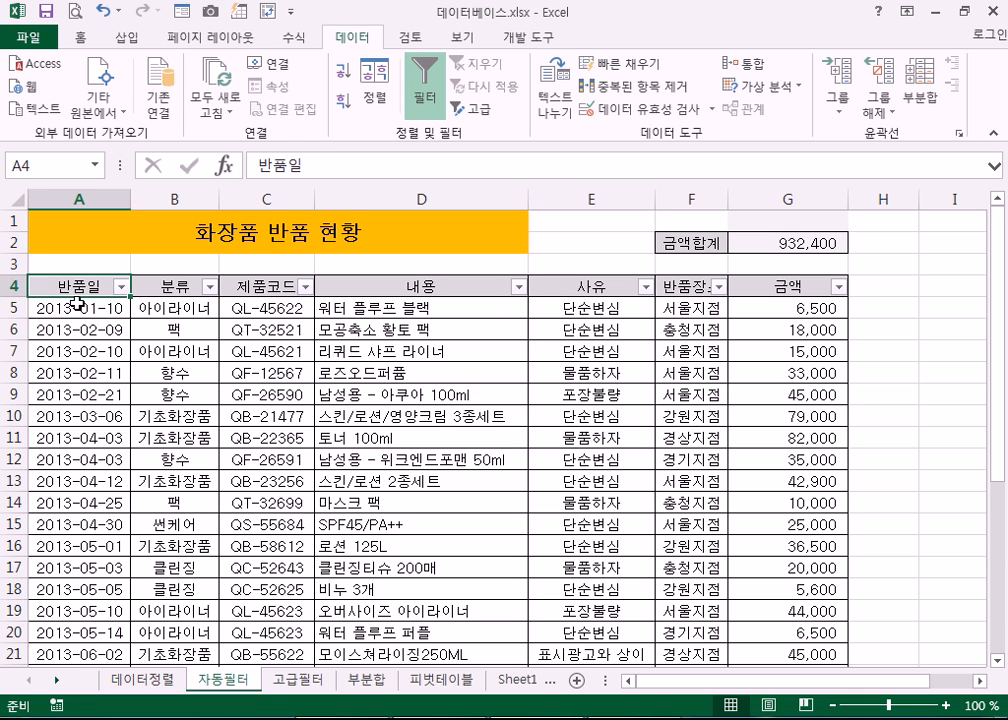
left_click(78, 304)
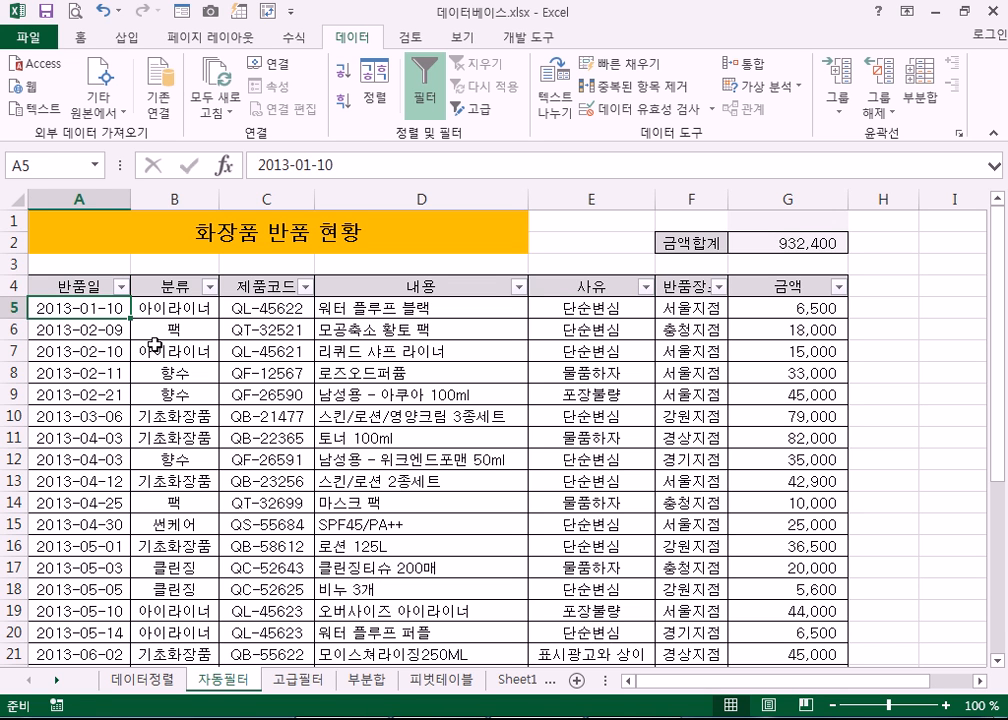
left_click(165, 308)
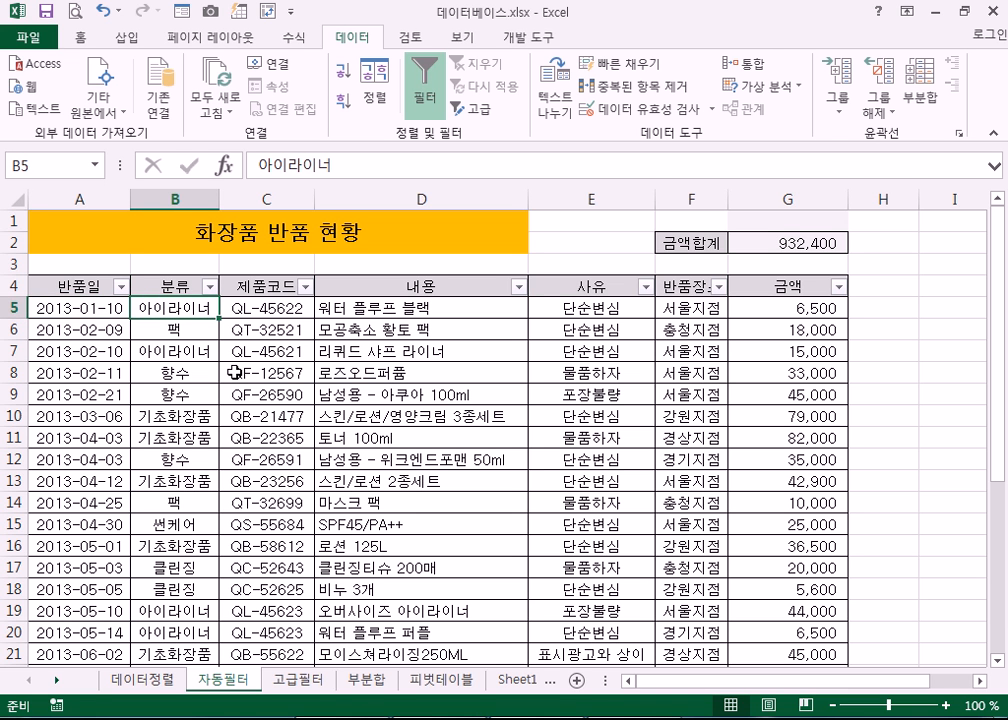
left_click(228, 313)
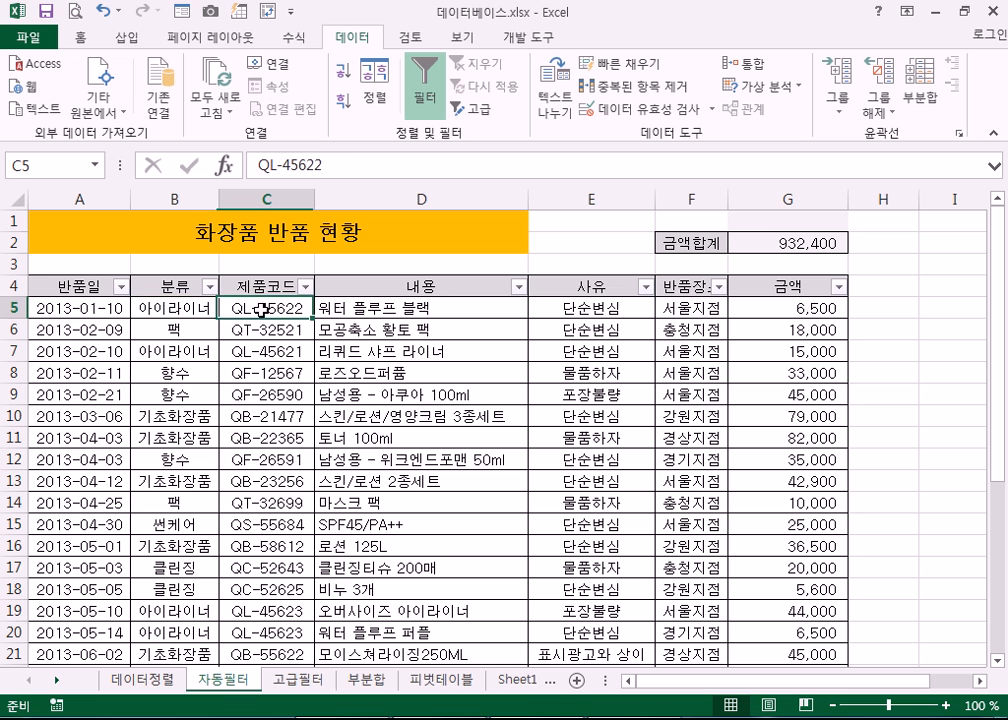
left_click(371, 317)
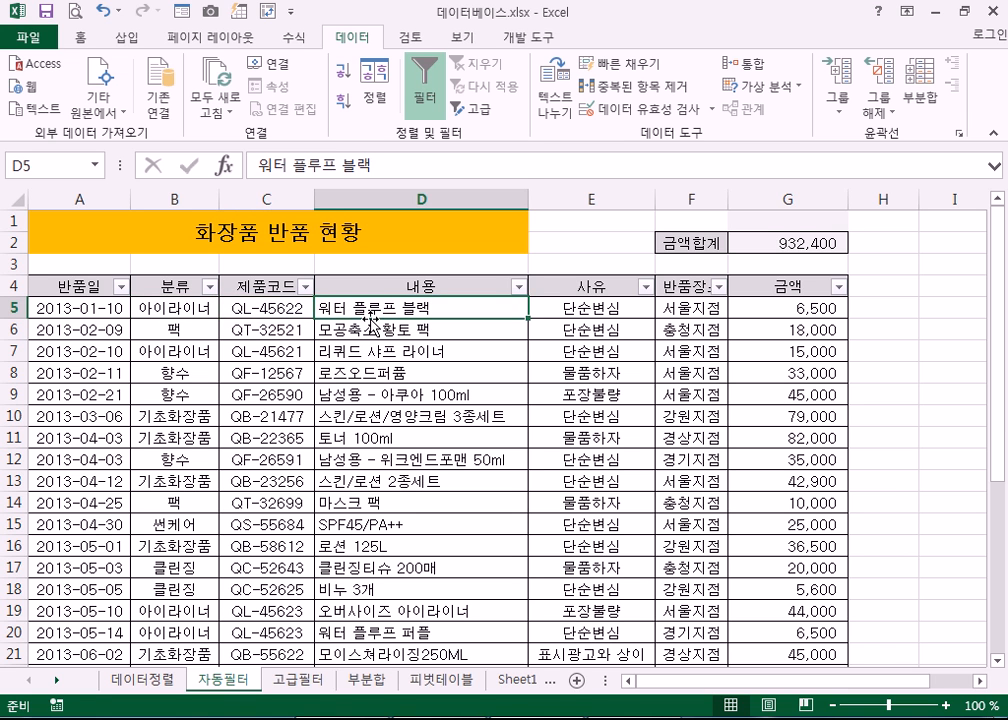
left_click(593, 316)
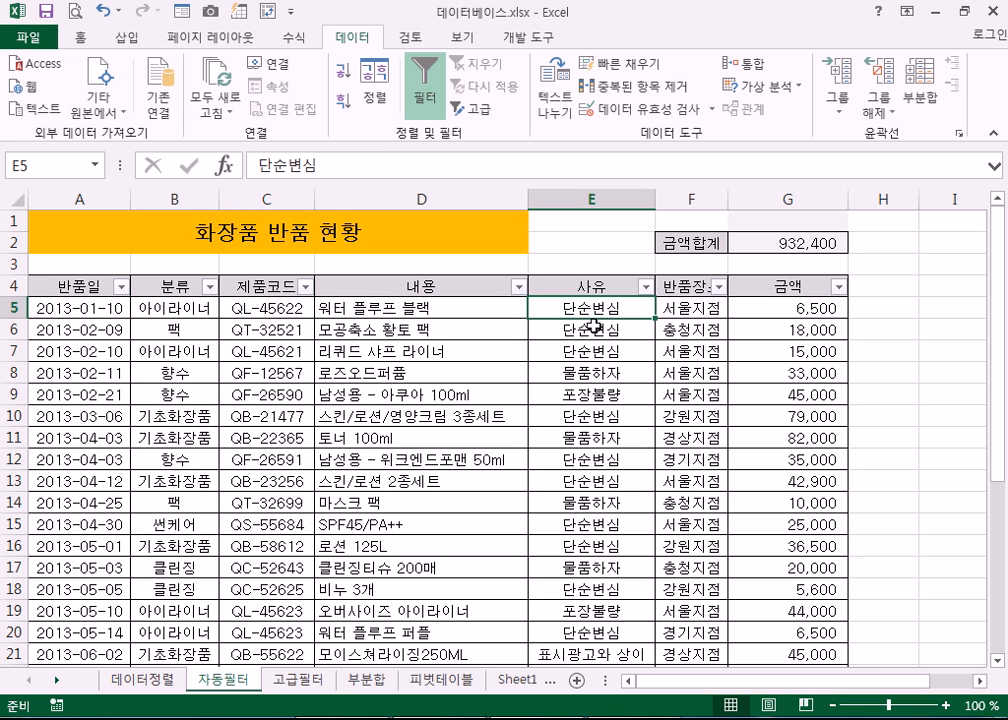
left_click(704, 311)
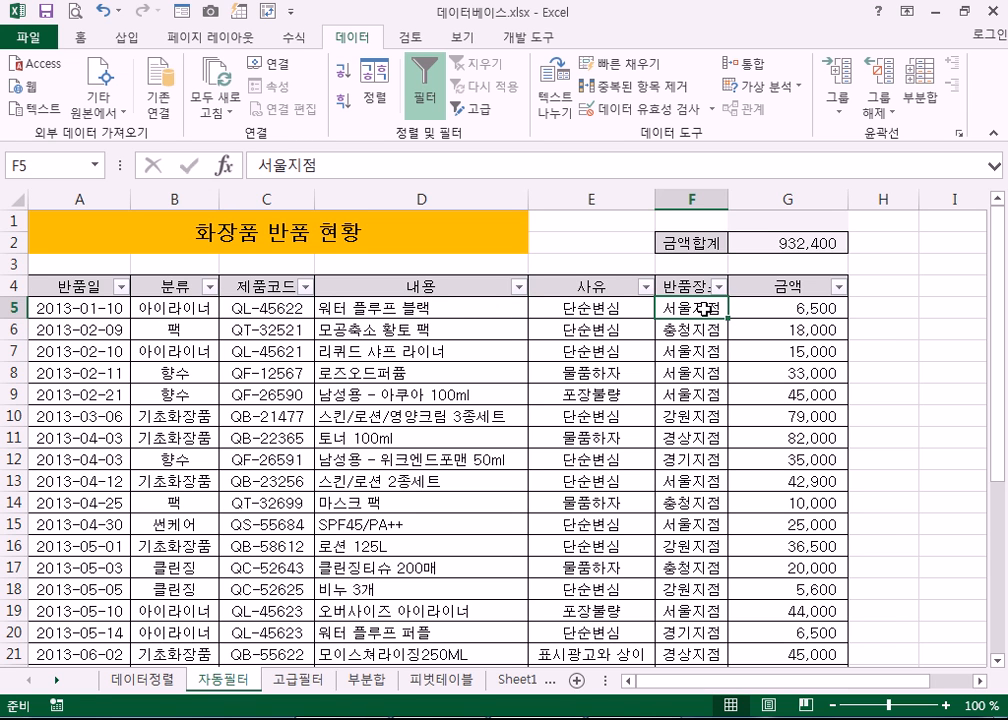
left_click(783, 306)
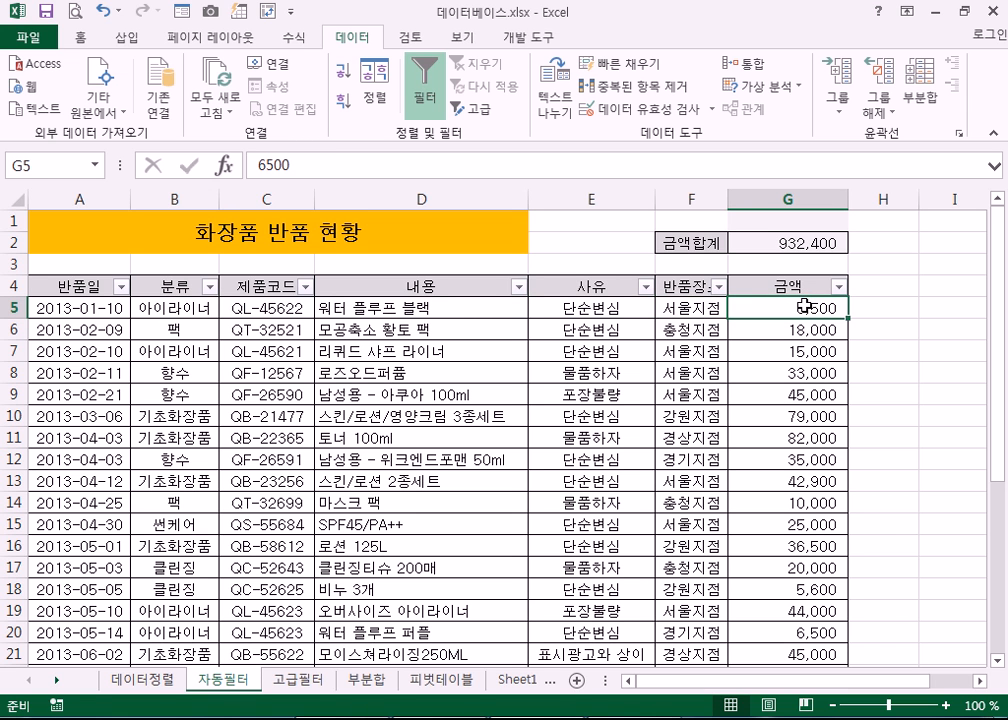
left_click(875, 306)
left_click(832, 308)
left_click(865, 312)
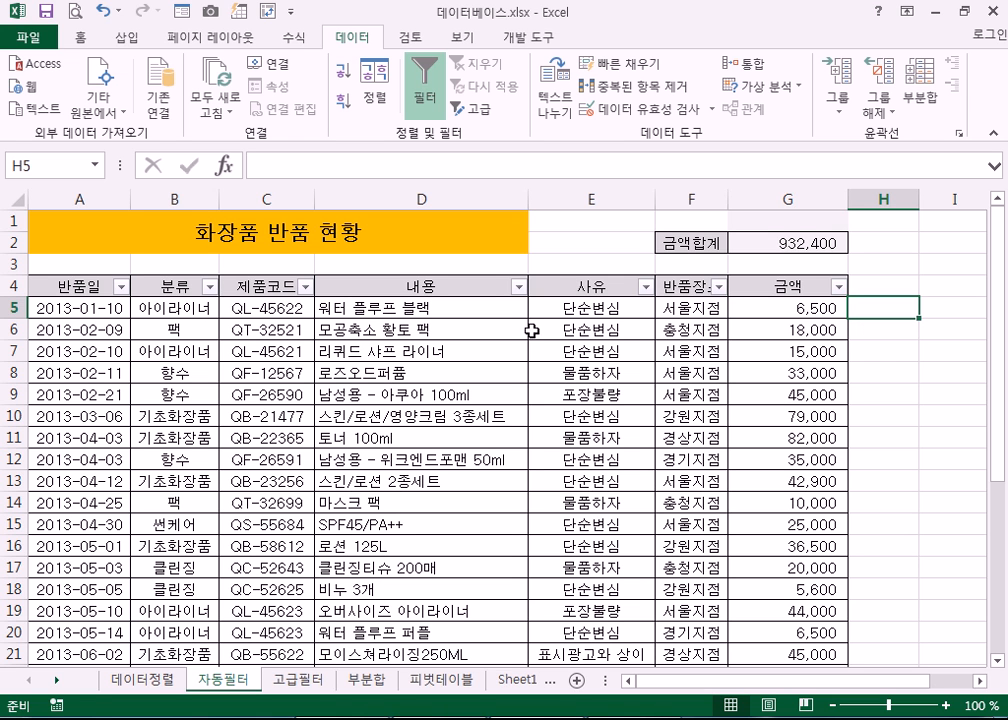
left_click(892, 381)
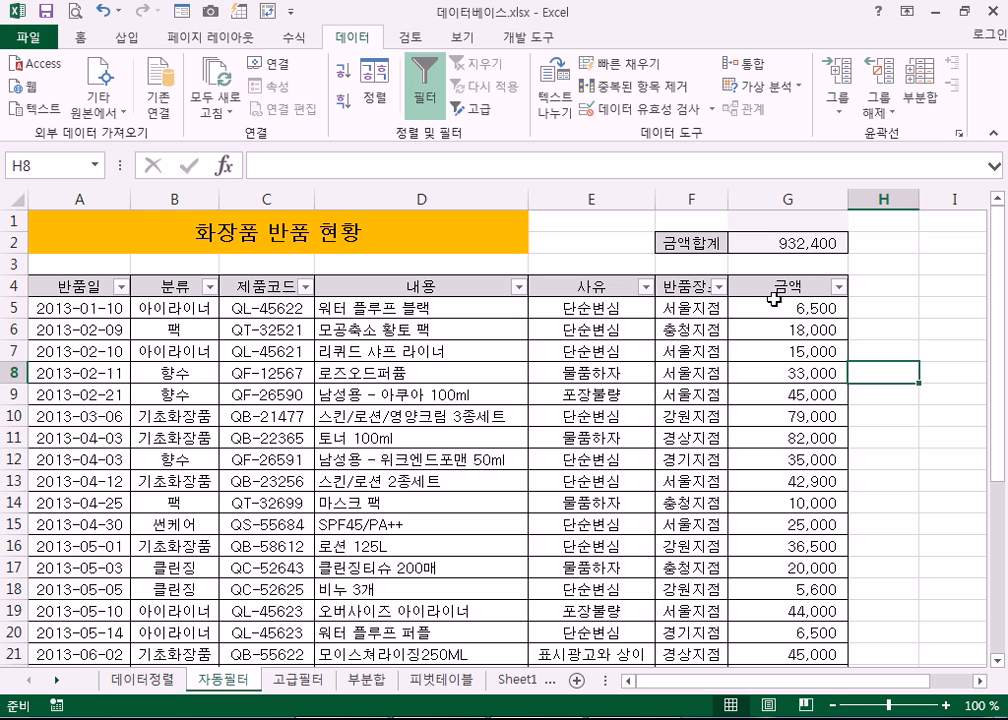
- Examine the 사유 column's filter choices and its entries down the table without applying a filter
left_click(568, 309)
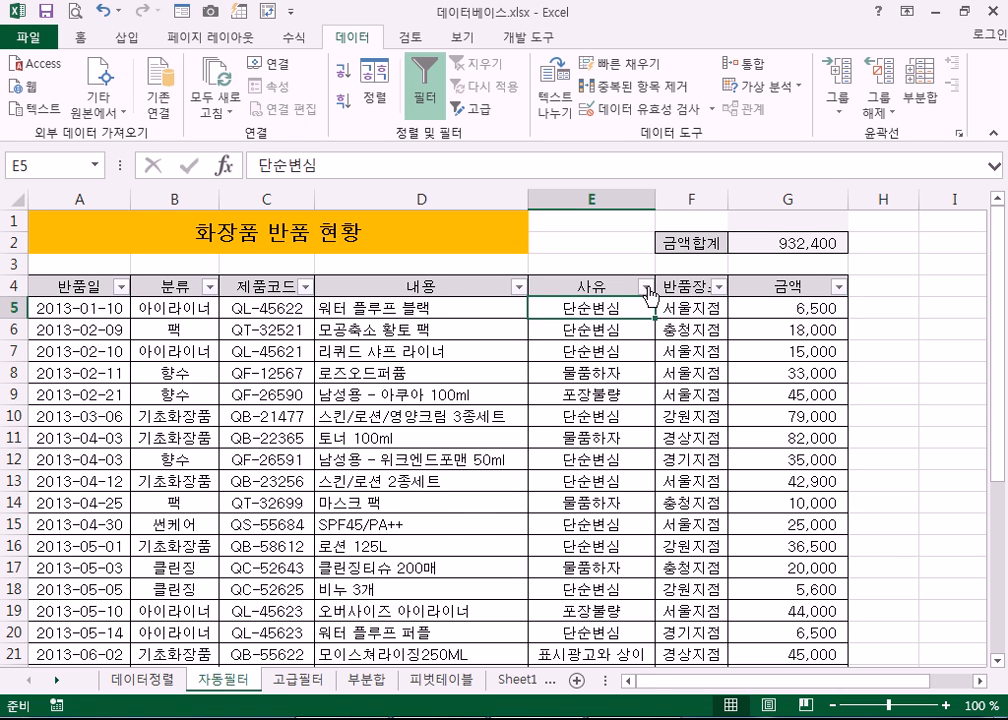
left_click(644, 286)
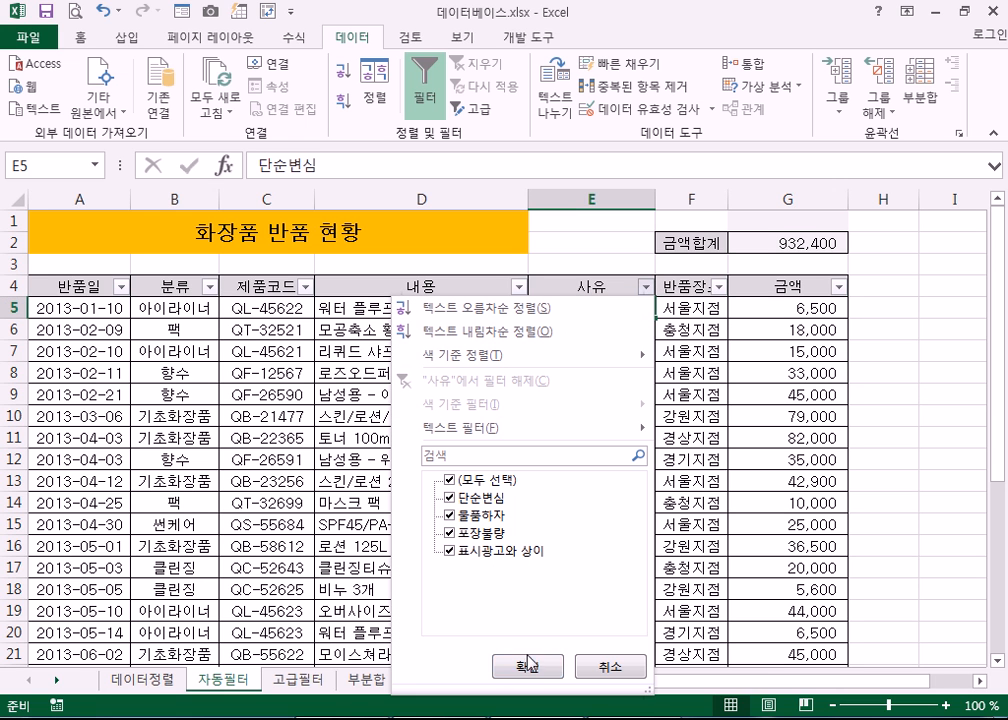
left_click(616, 667)
scroll(605, 390, "down", 4)
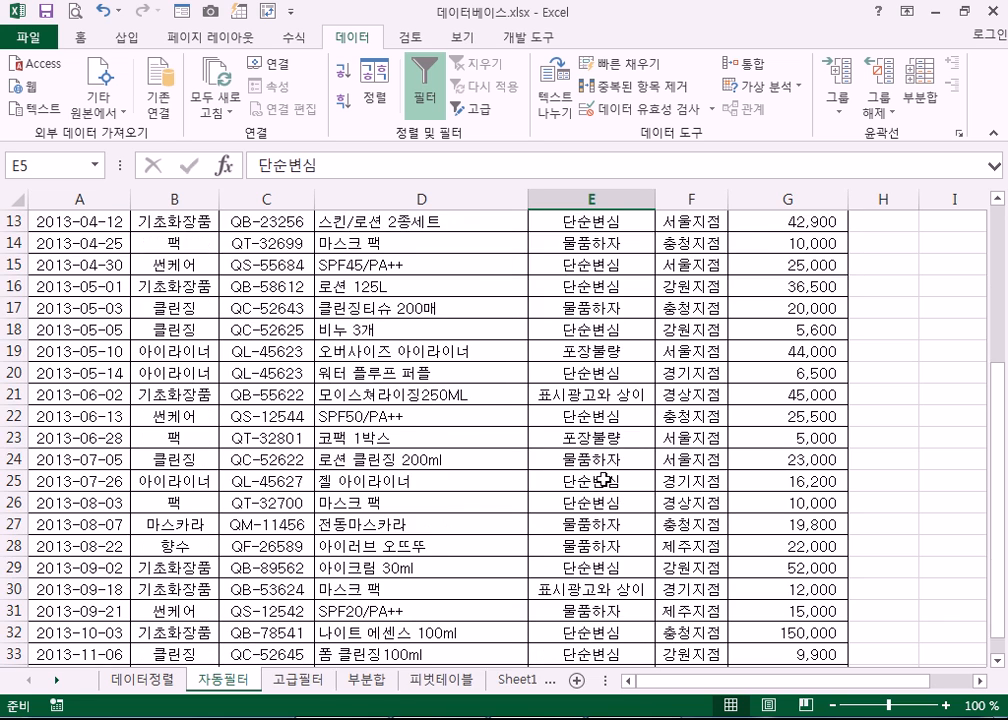
scroll(600, 440, "up", 4)
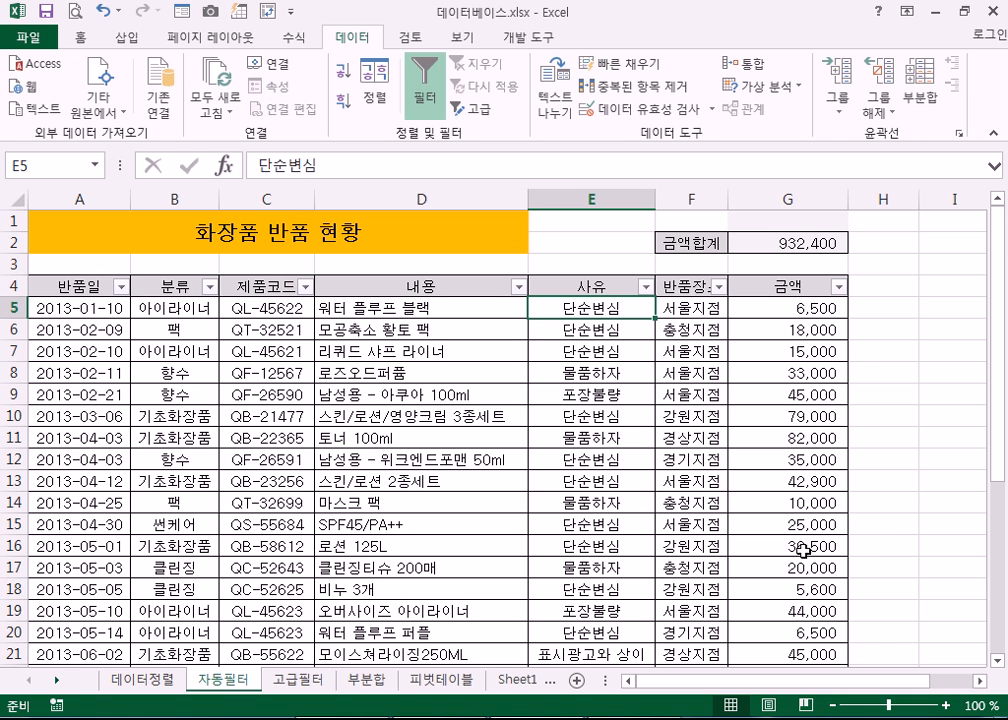
- Examine the 제품코드 column's filter choices without applying a filter, and look over the 반품장소 entries
left_click(293, 353)
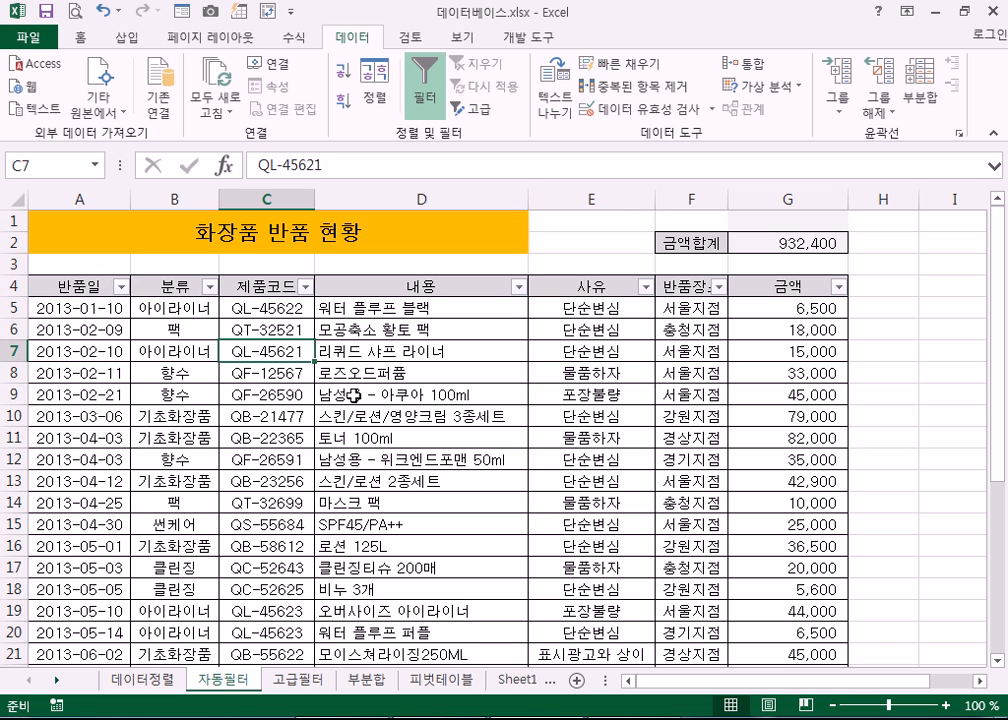
left_click(305, 286)
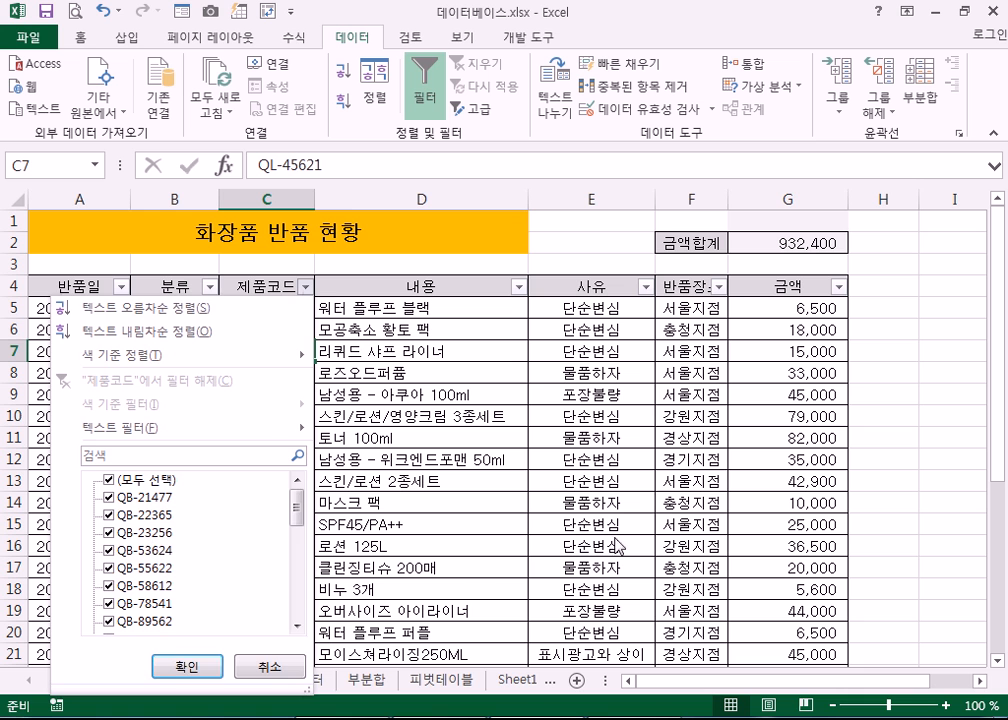
key("Escape")
left_click(668, 452)
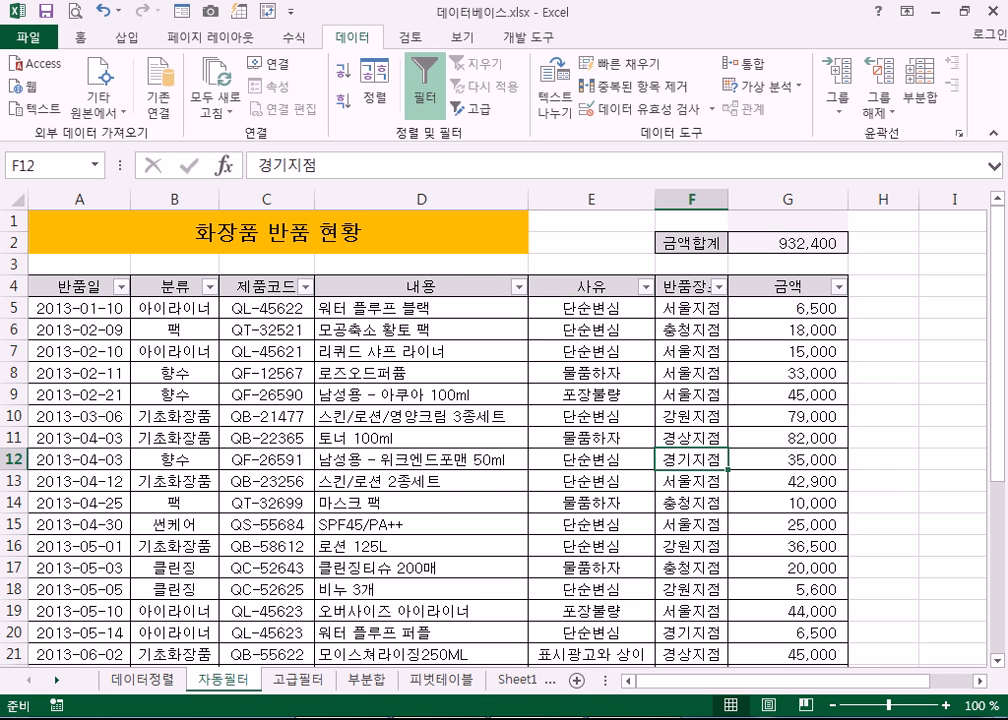
scroll(111, 310, "down", 2)
scroll(135, 412, "up", 2)
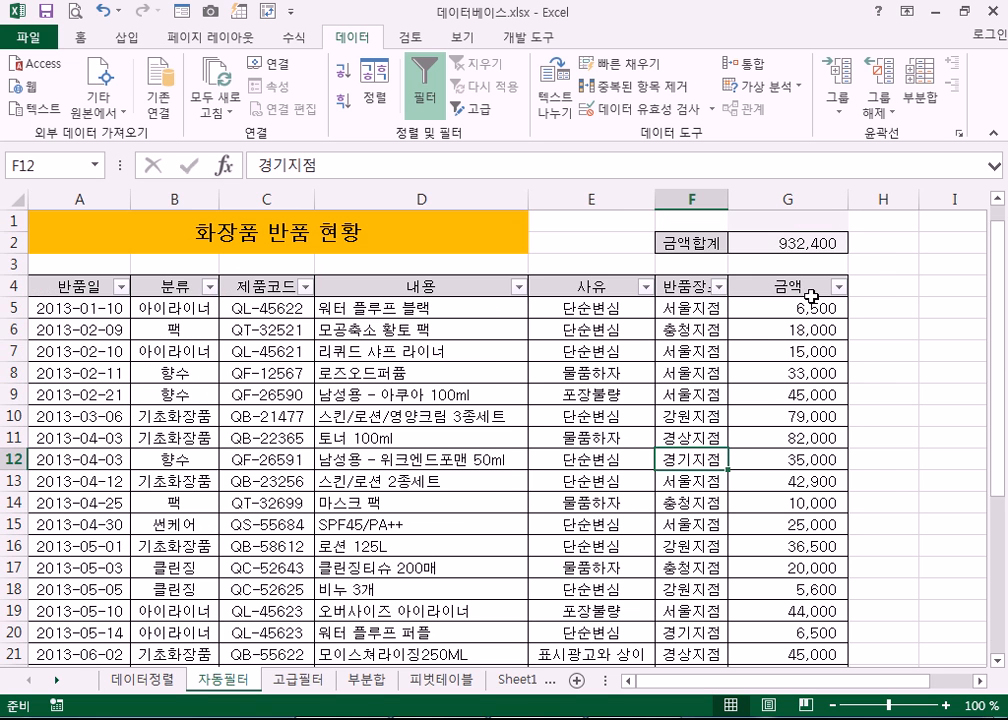
- Filter the 반품장소 column to show only 강원지점 and 제주지점
left_click(893, 285)
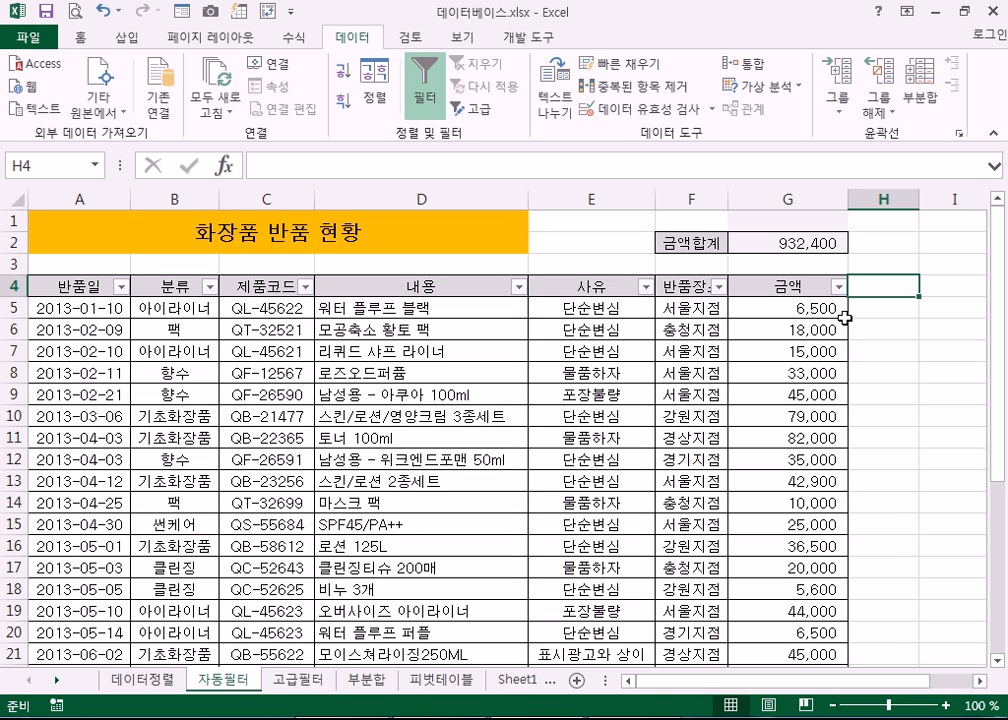
left_click(719, 287)
left_click(522, 479)
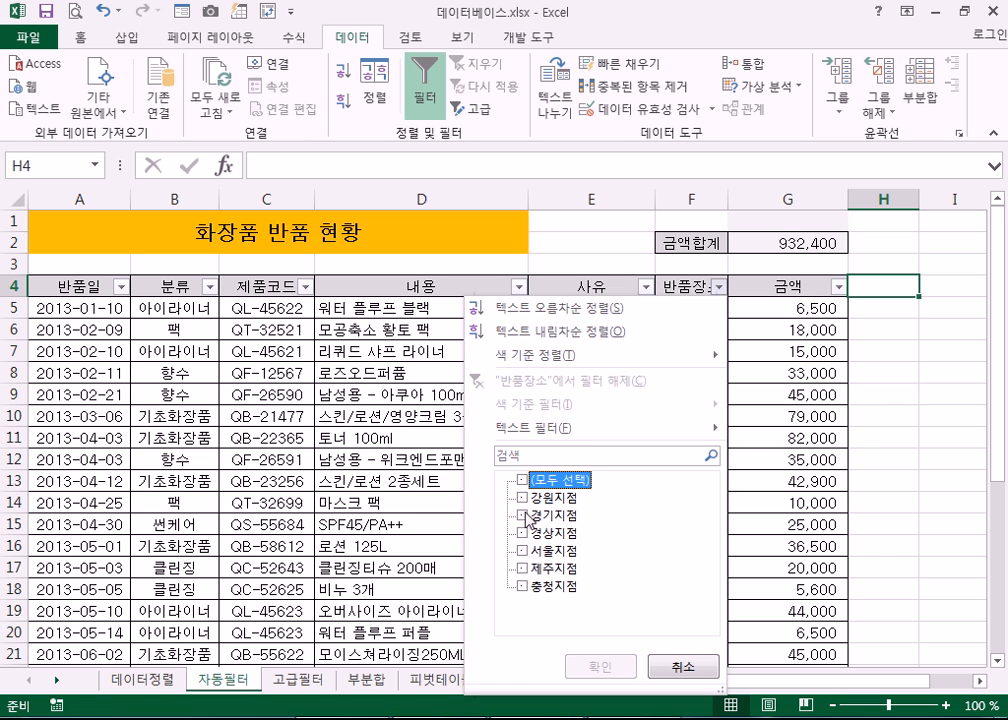
left_click(521, 497)
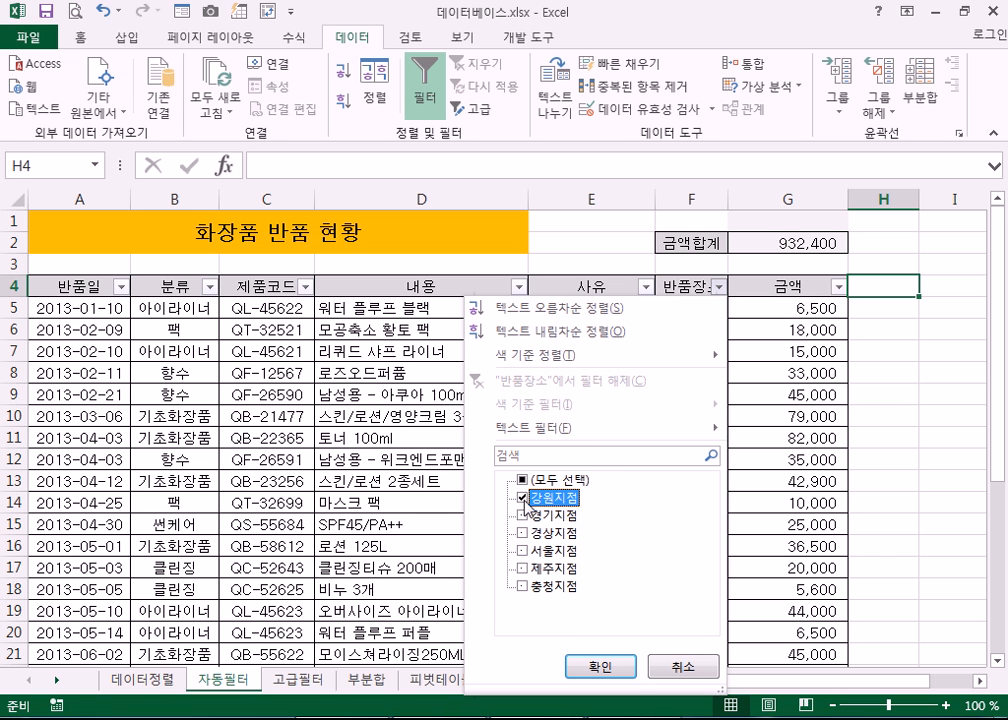
left_click(523, 569)
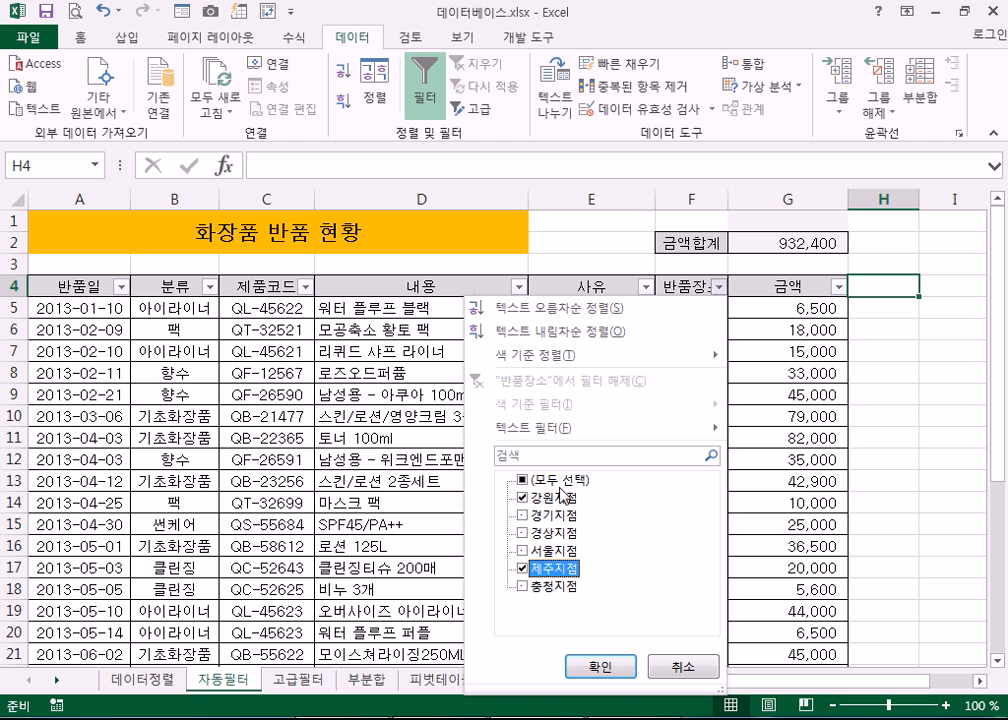
left_click(588, 666)
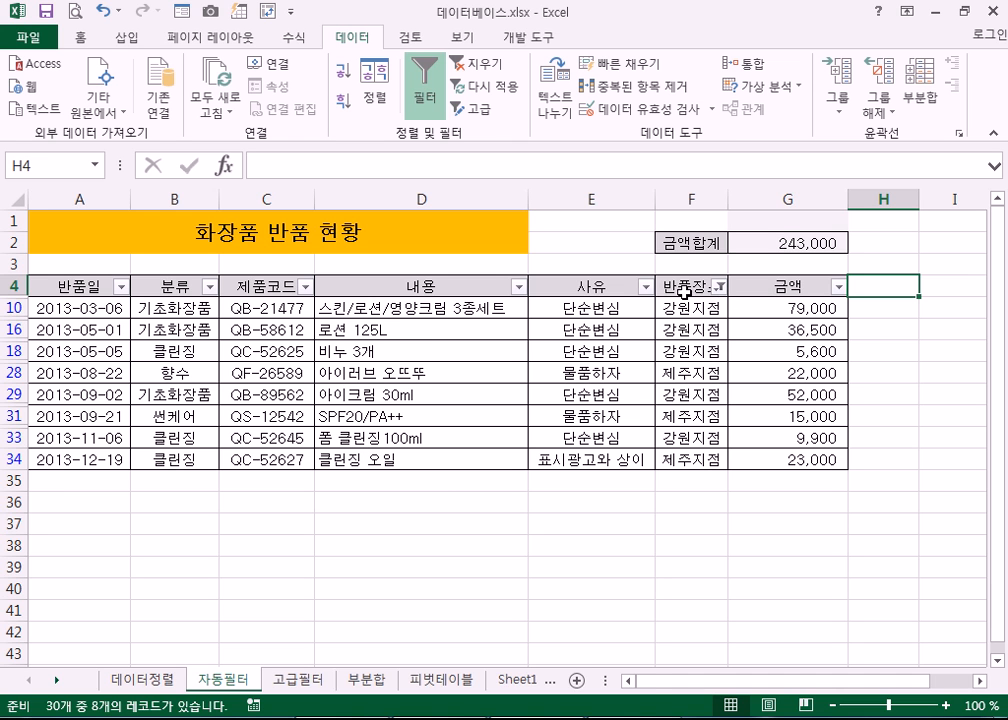
- Narrow the filtered records to 단순변심 in the 사유 column, and clear all filters from the table
left_click(645, 289)
left_click(450, 479)
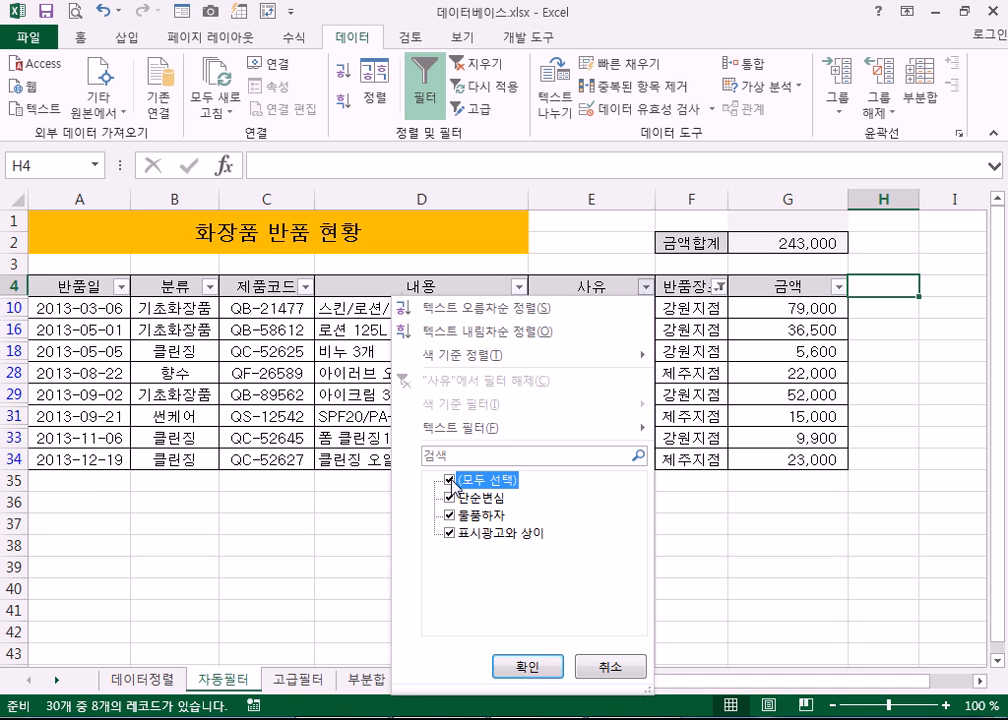
left_click(450, 497)
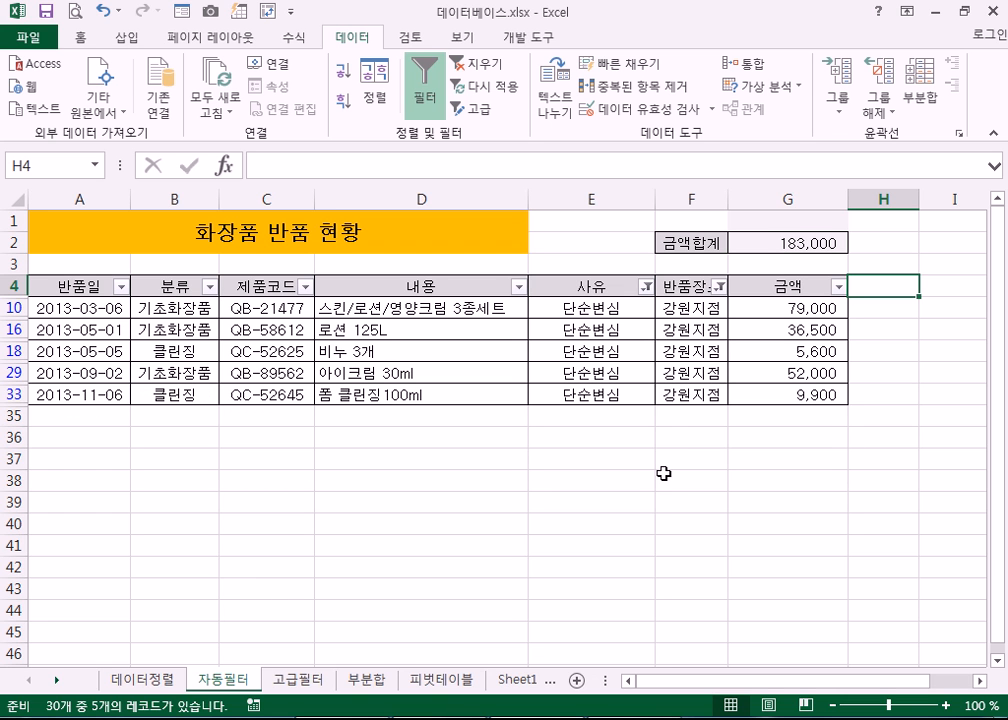
left_click(480, 63)
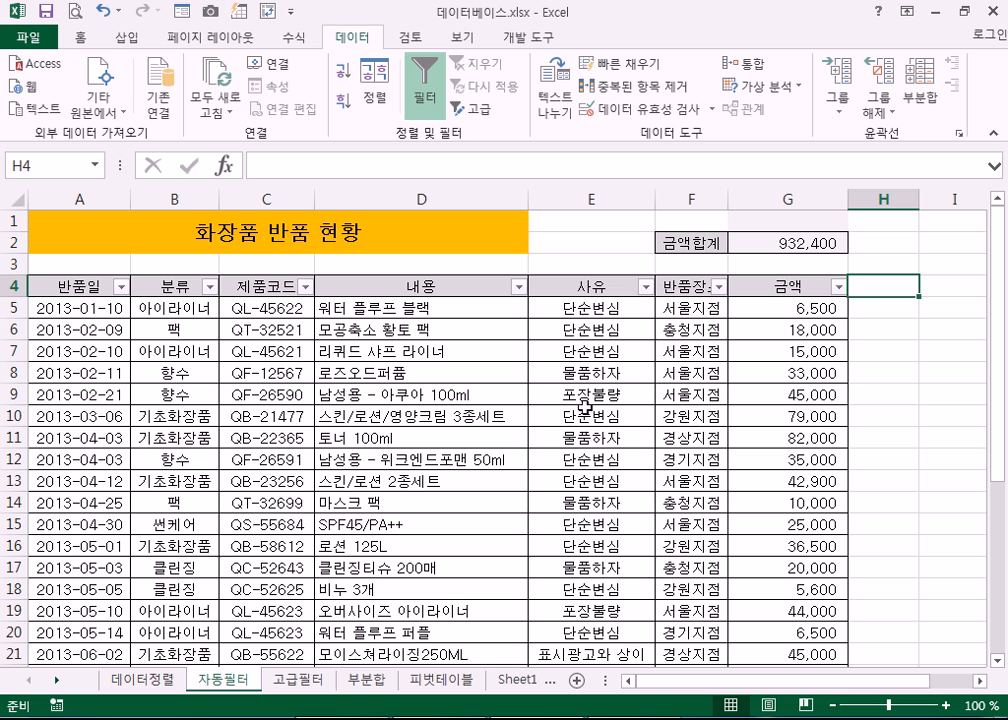
- Filter the 사유 column to show only the 단순변심 records
left_click(592, 308)
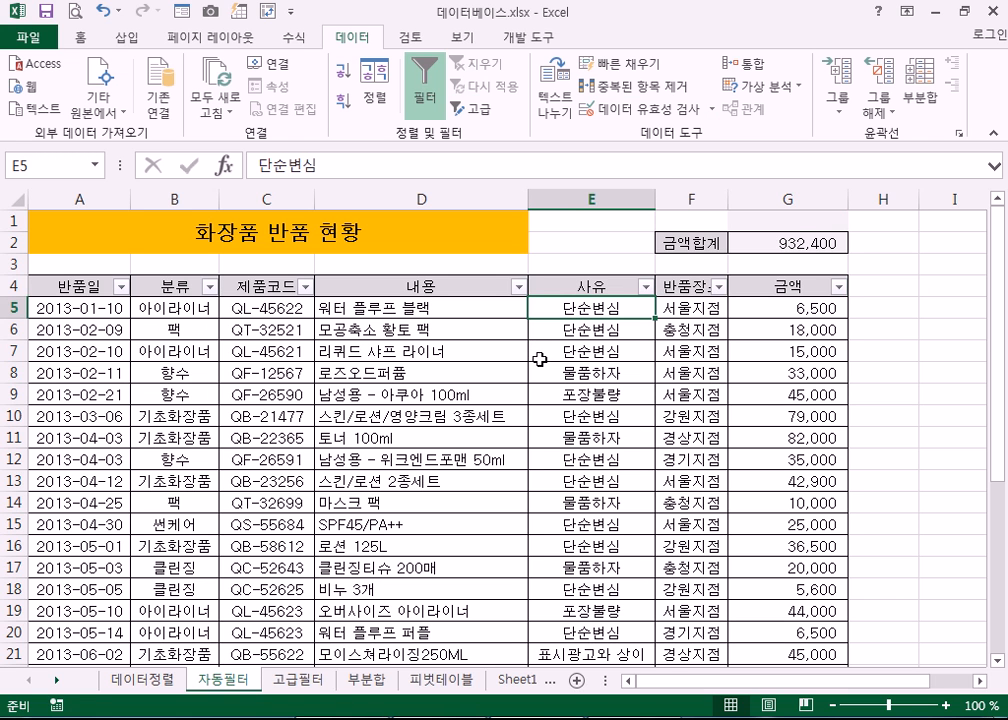
left_click(178, 370)
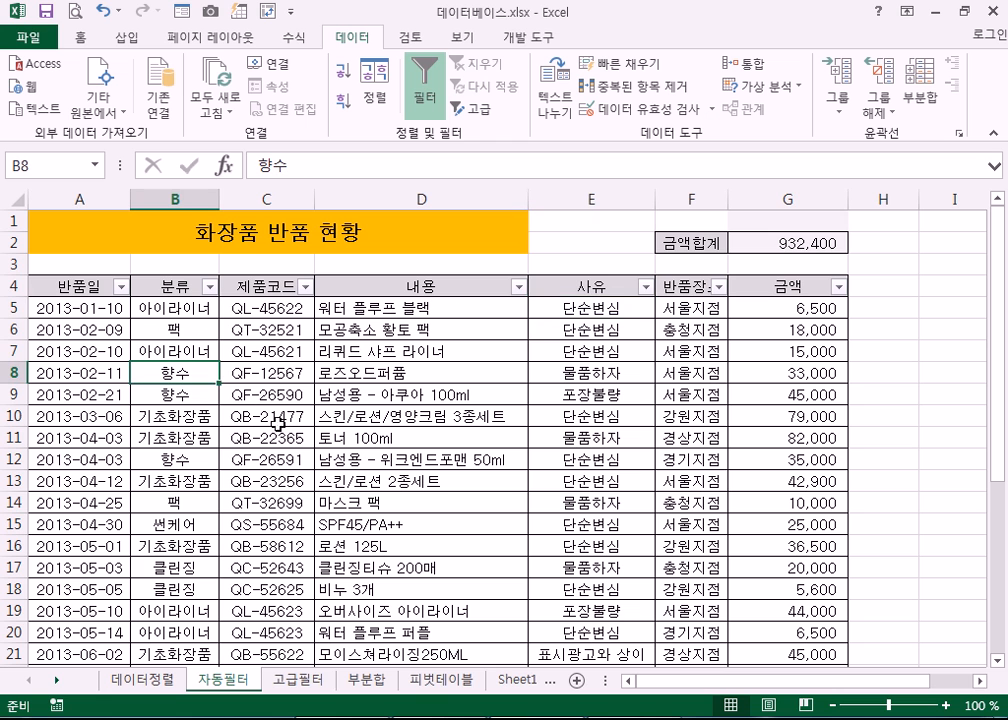
left_click(585, 308)
left_click(645, 286)
left_click(443, 481)
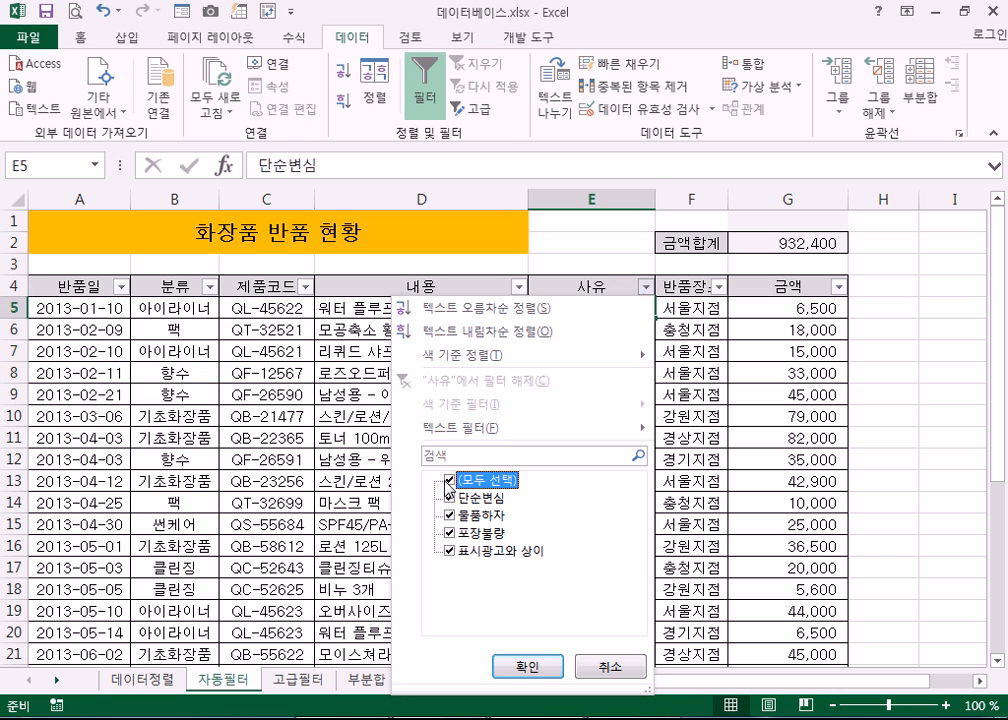
left_click(451, 499)
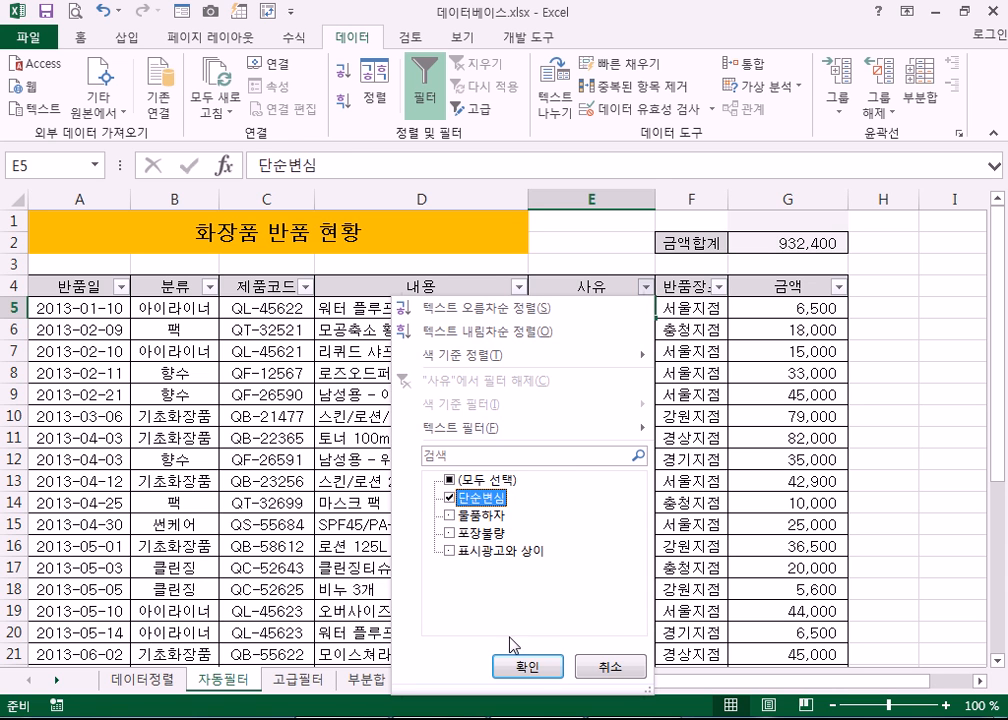
left_click(522, 666)
- Filter the 분류 column of the remaining records to show only 향수
left_click(208, 287)
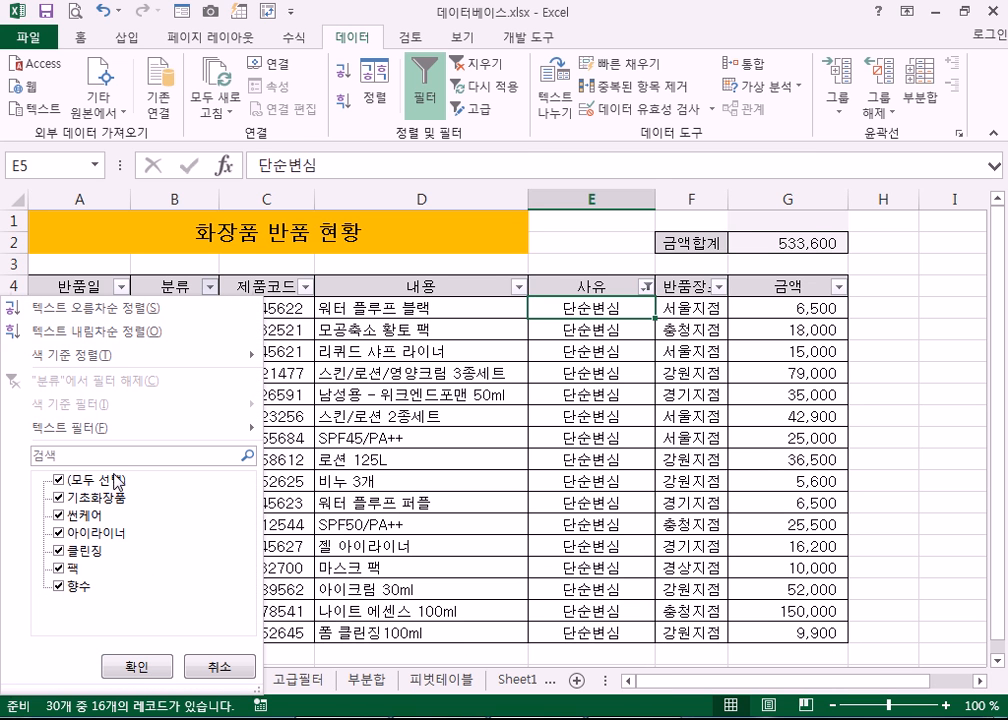
left_click(58, 480)
left_click(57, 587)
left_click(115, 665)
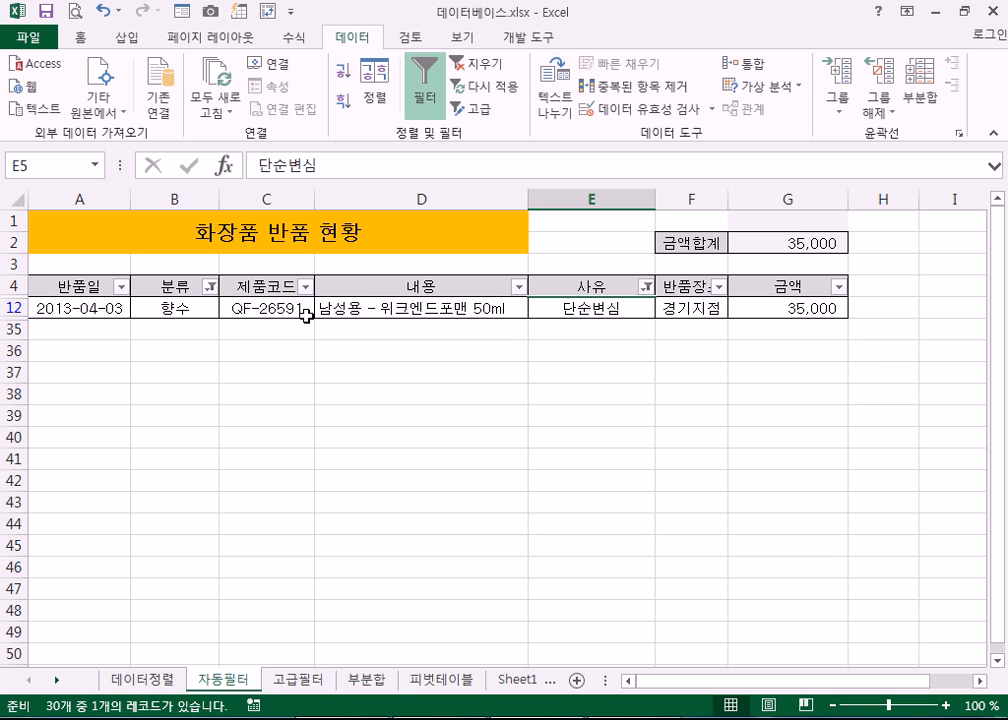
- Review the 분류 column's filter choices without applying a new selection, and clear all filters from the table
left_click(165, 310)
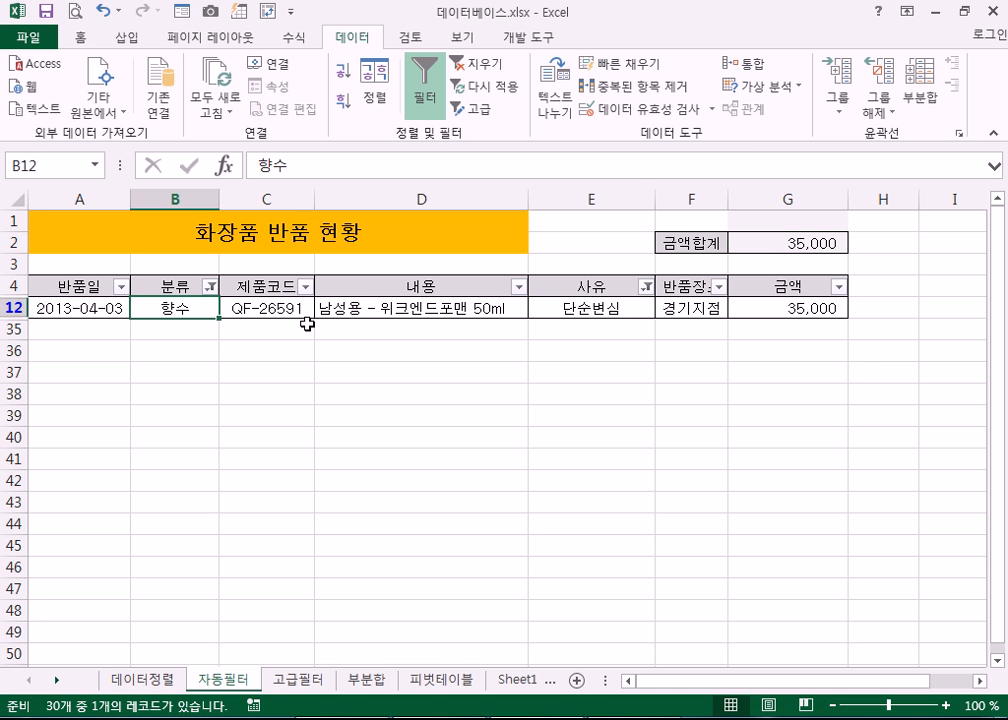
left_click(209, 287)
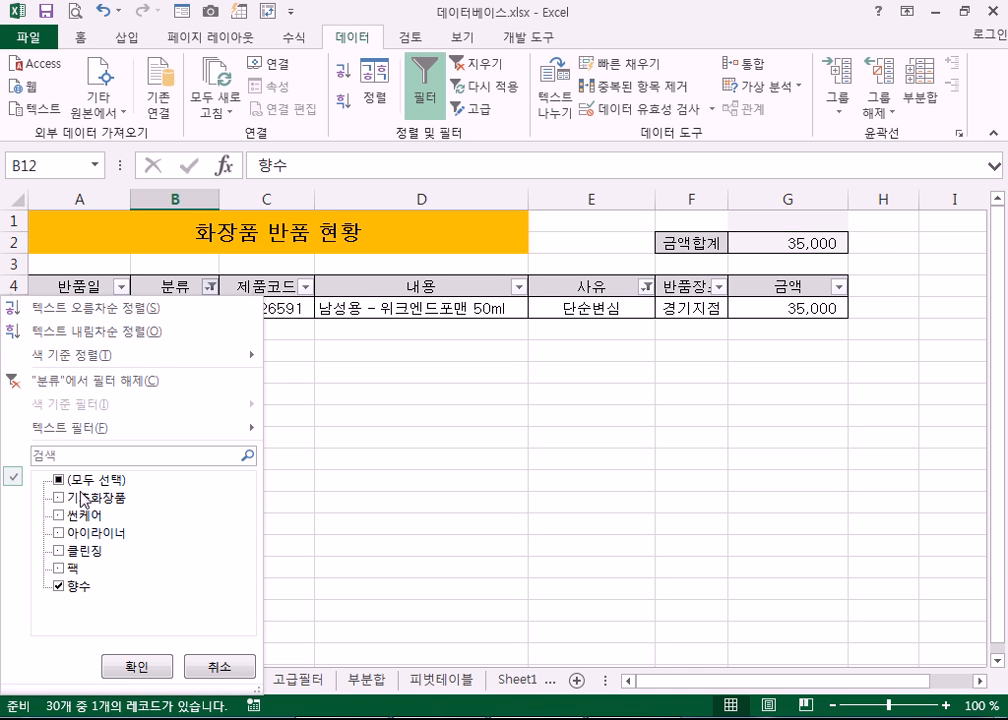
left_click(58, 482)
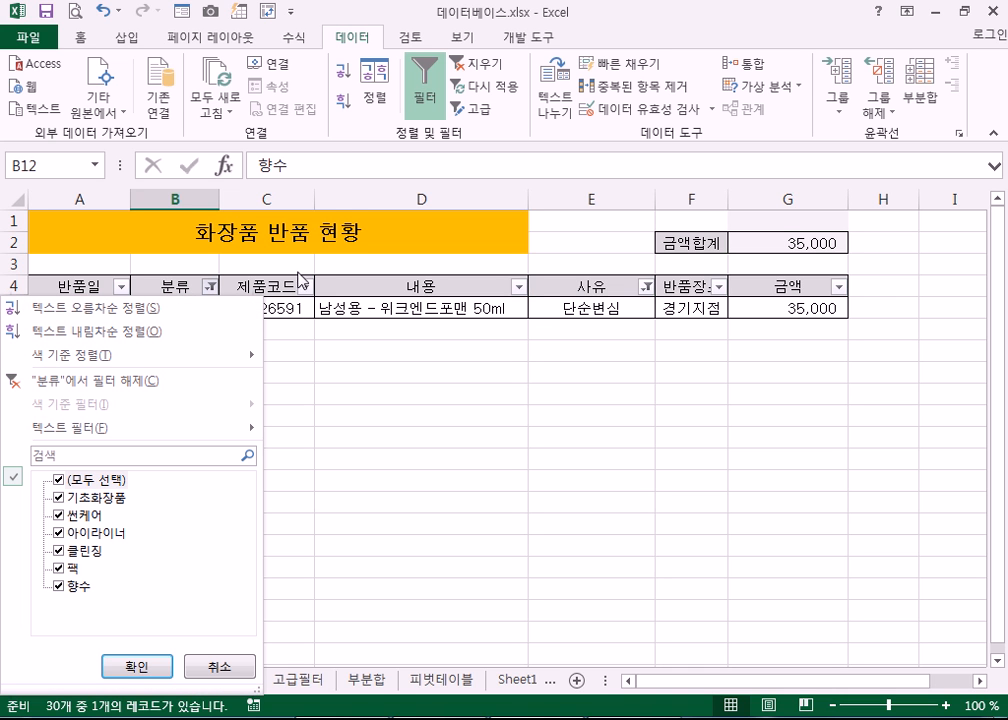
left_click(484, 72)
left_click(484, 72)
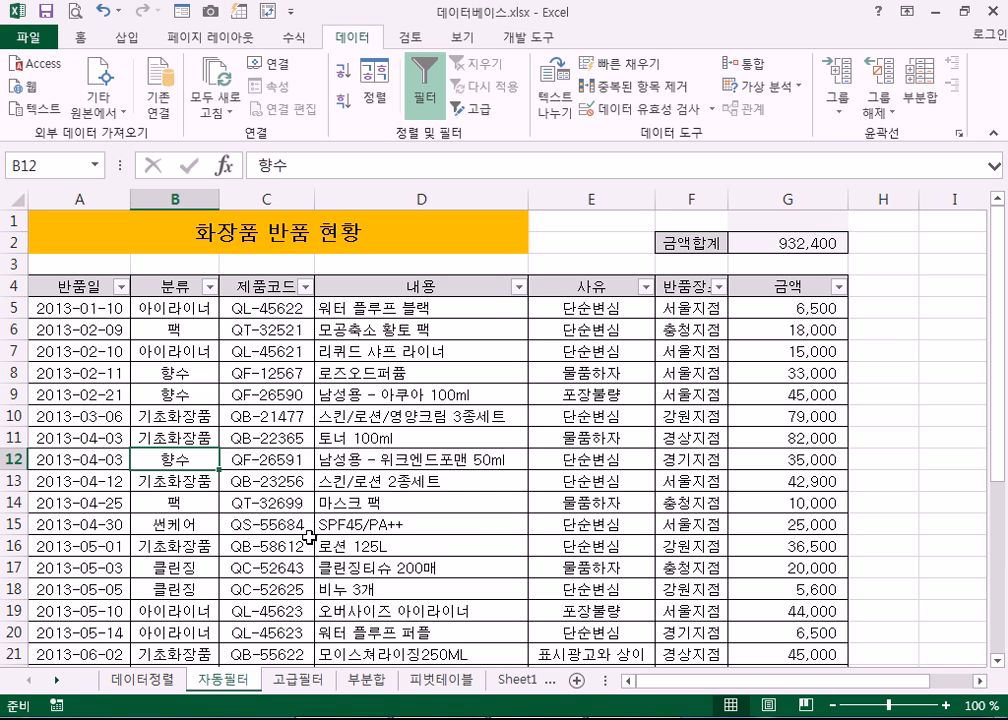
- Switch to Notepad and add the line "자동필터 : 여러가지 조건이 반드시 만족" below the existing notes
key("alt+Tab")
key("Return")
type("자동필터 : ")
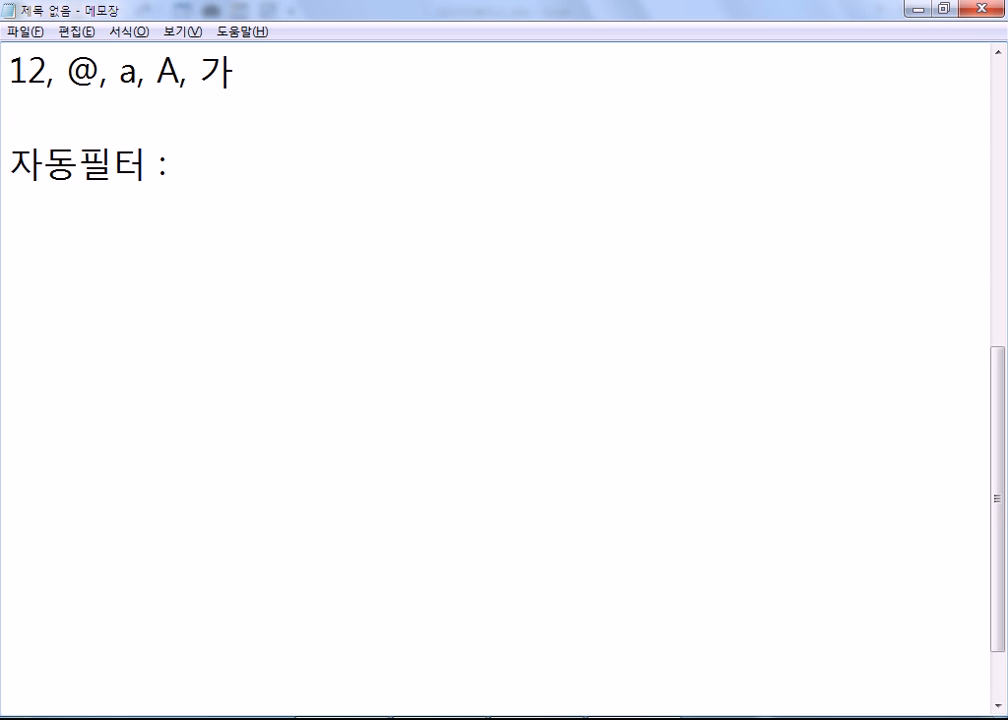
type("여러 가지")
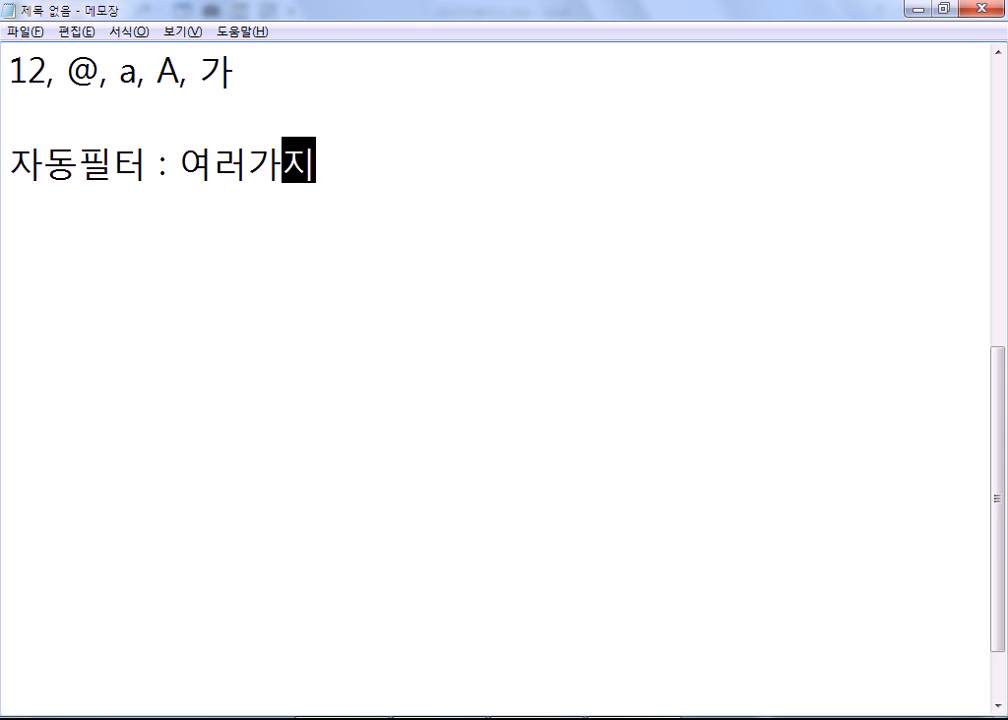
type(" 조건이 반드시 ")
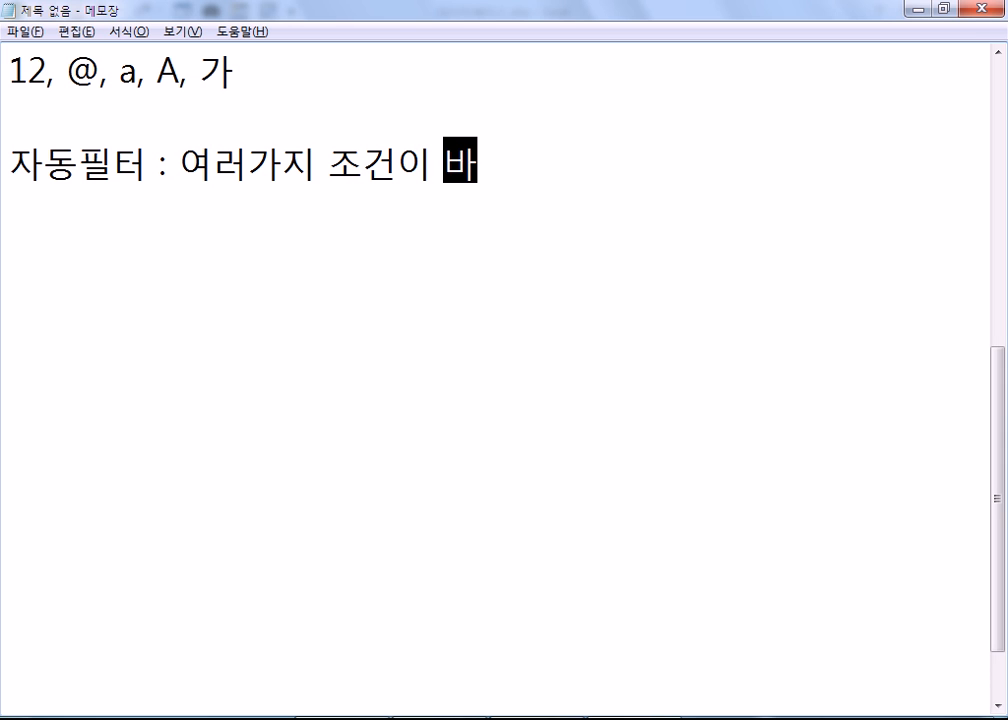
type("만족")
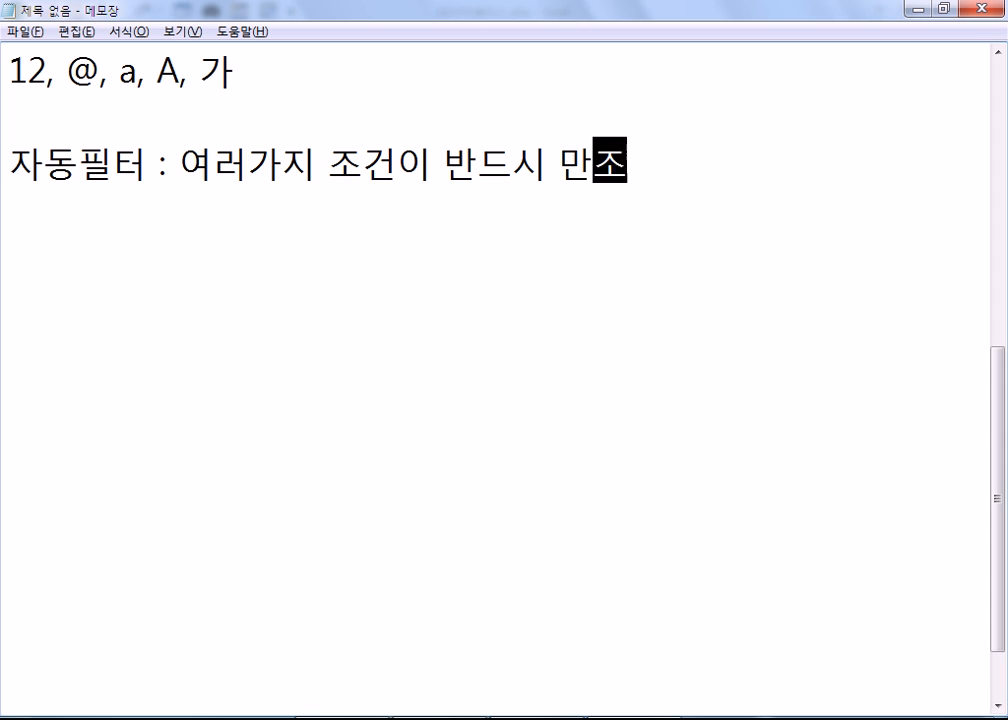
- Insert "동시" directly before "만족" in the 자동필터 note
key("Left")
key("Left")
key("Left")
key("Left")
key("Left")
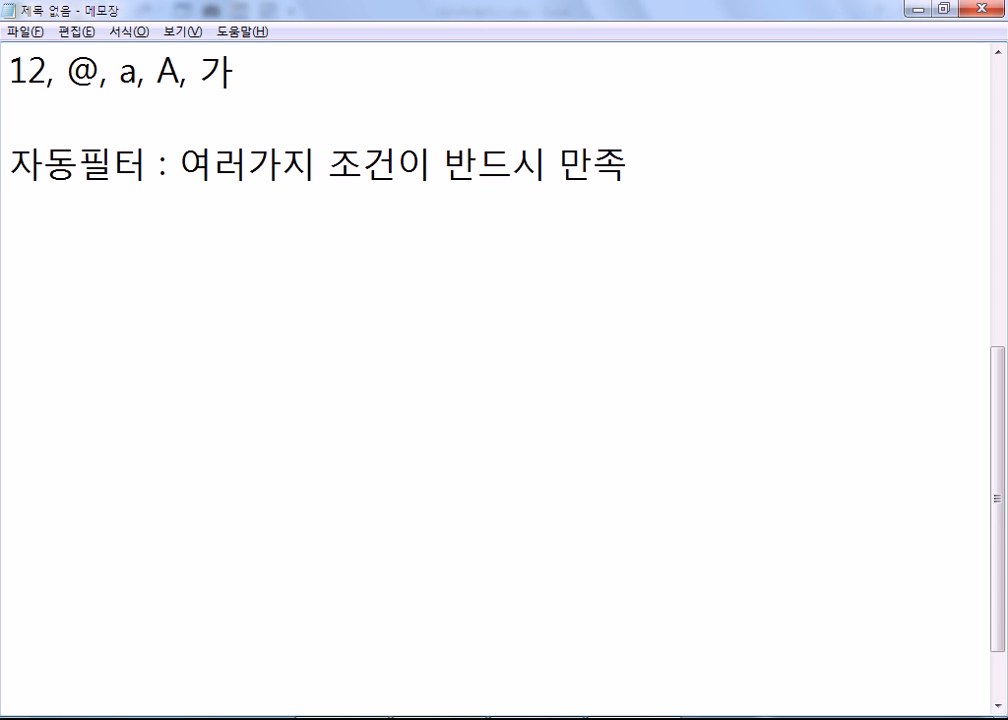
key("Right")
key("Right")
key("Right")
type("동시")
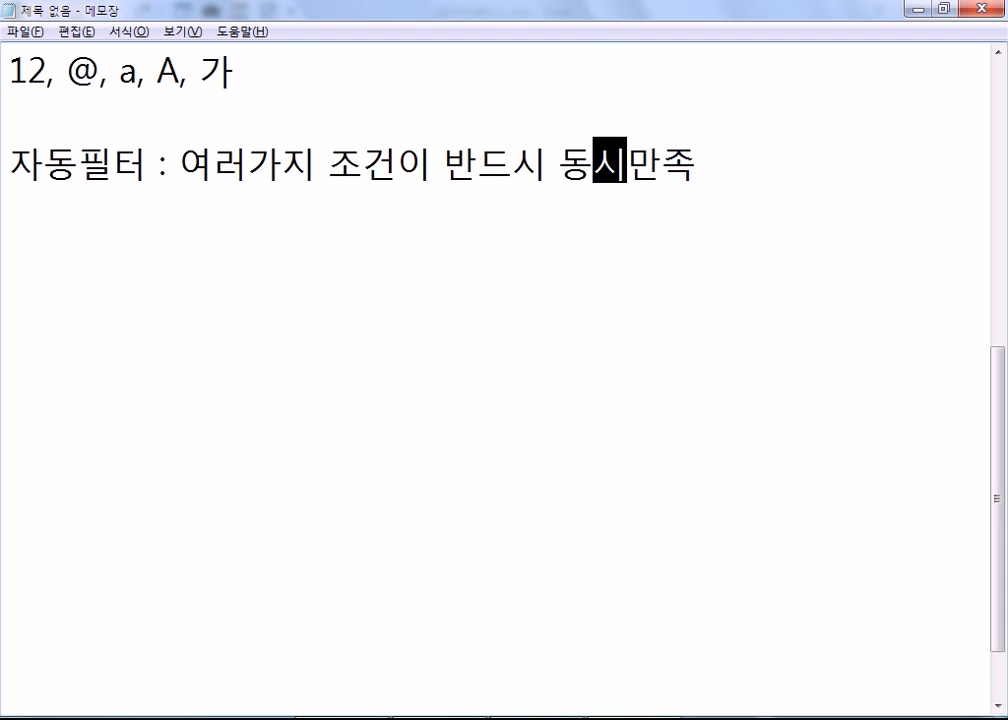
- Add the example line "예) 조건 1 이면서 조건 2" under the 자동필터 note
key("End")
key("Return")
type("예) ")
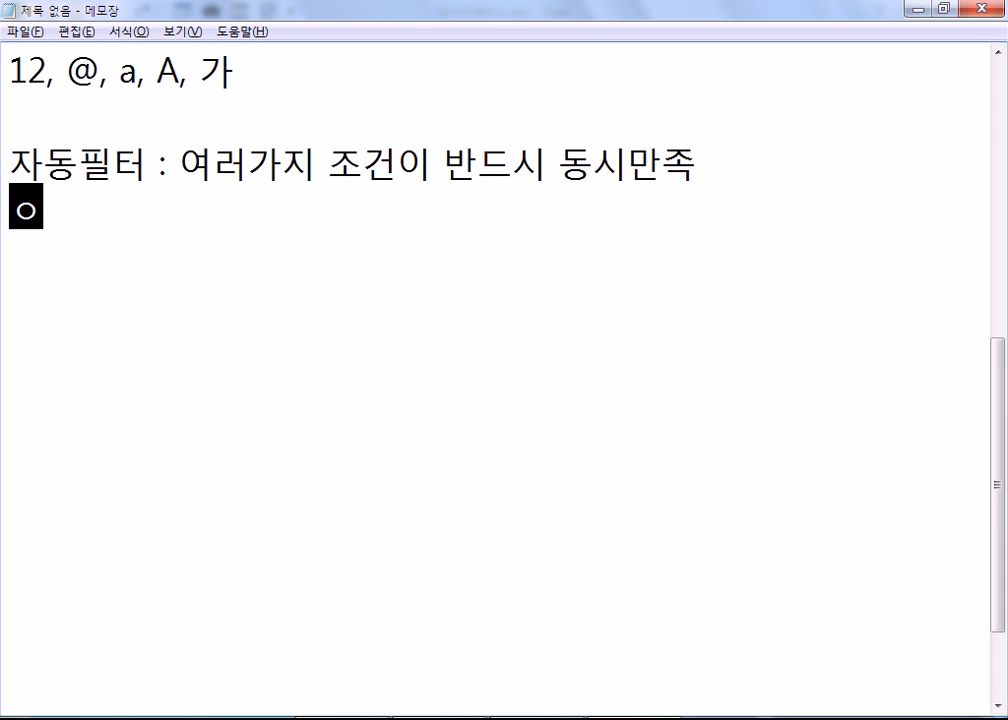
type("wh")
key("BackSpace")
key("BackSpace")
key("Hangul")
type("조거ㄴ 1 이면서 조거")
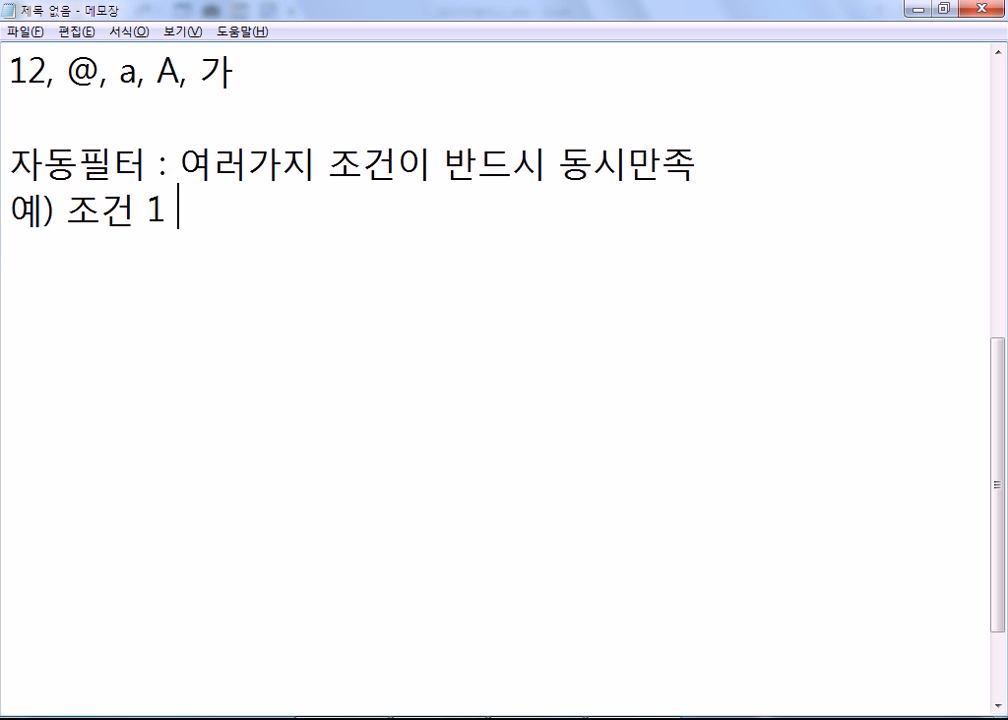
type("ㄴ 2")
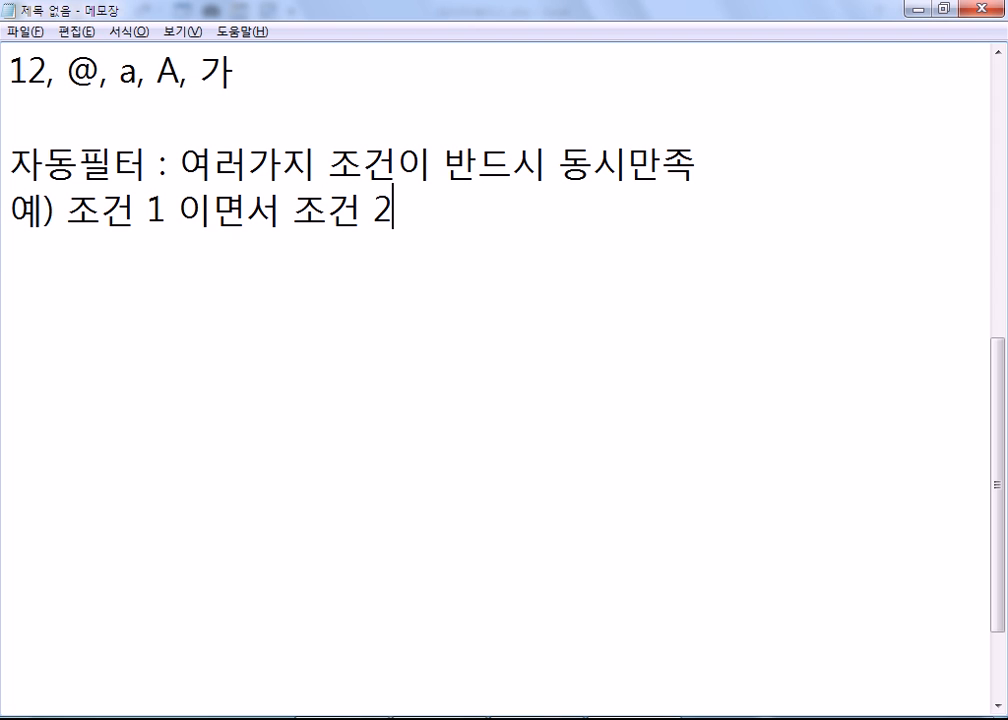
- Complete the first example line under the 자동필터 note with "인 경우 (O)"
type("인 경우")
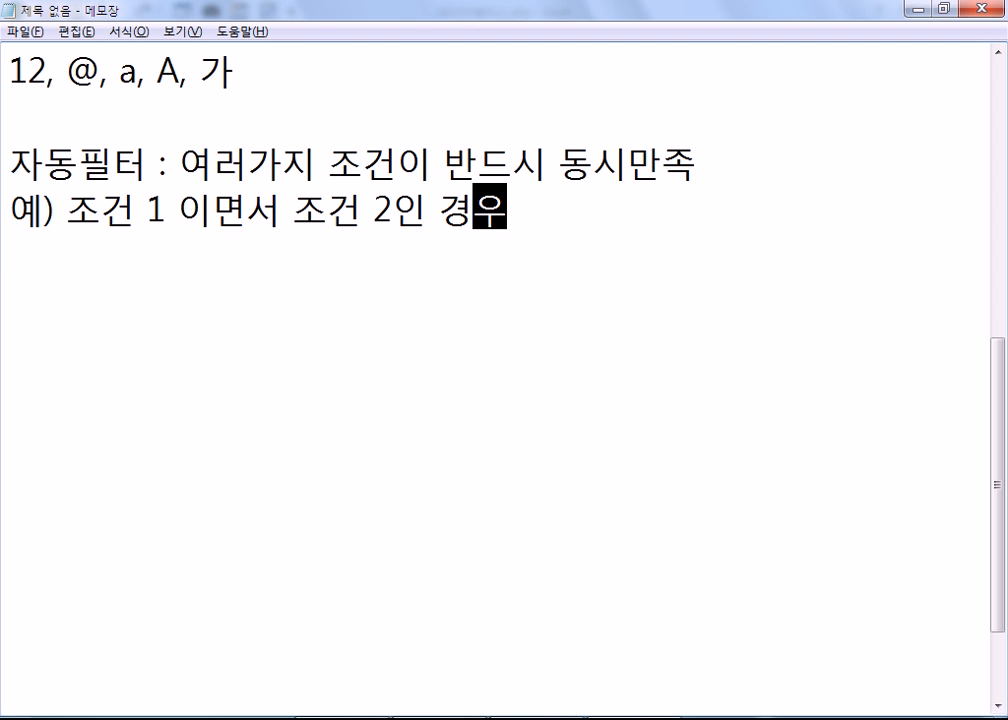
type(" (O)")
key("Return")
- Add the second example line "예) 조건 1 이거나 조건 2인 경우 (X)" followed by a blank line
type("ㅇ(")
key("BackSpace")
type("ㅖ) 조건 1")
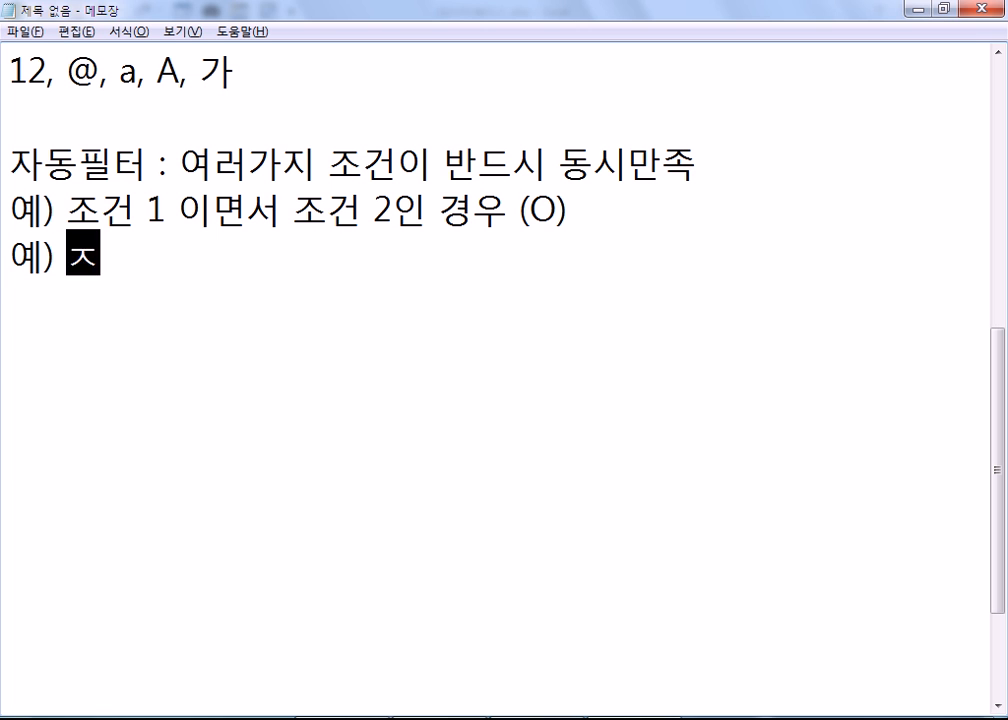
type(" 이거나")
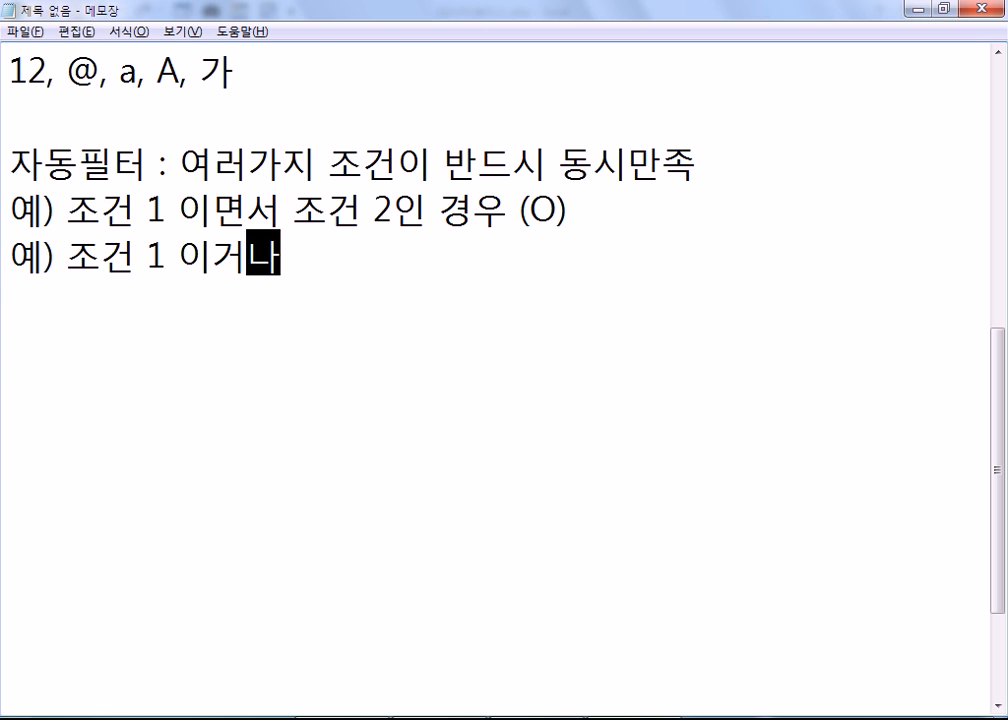
type(" 조건 2인 경우")
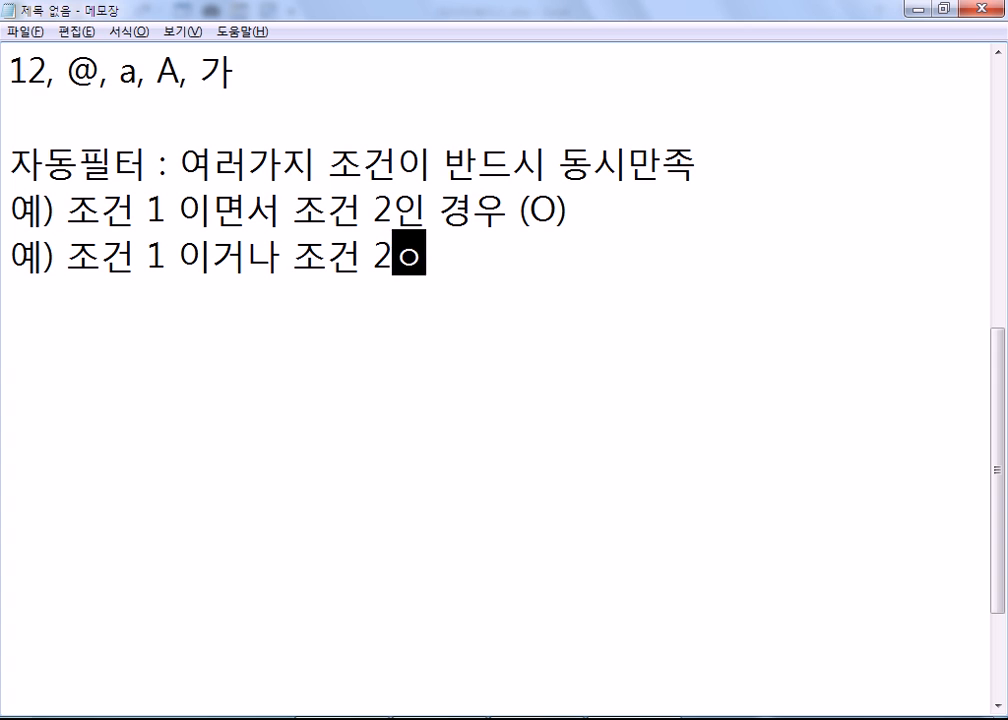
type(" (X)")
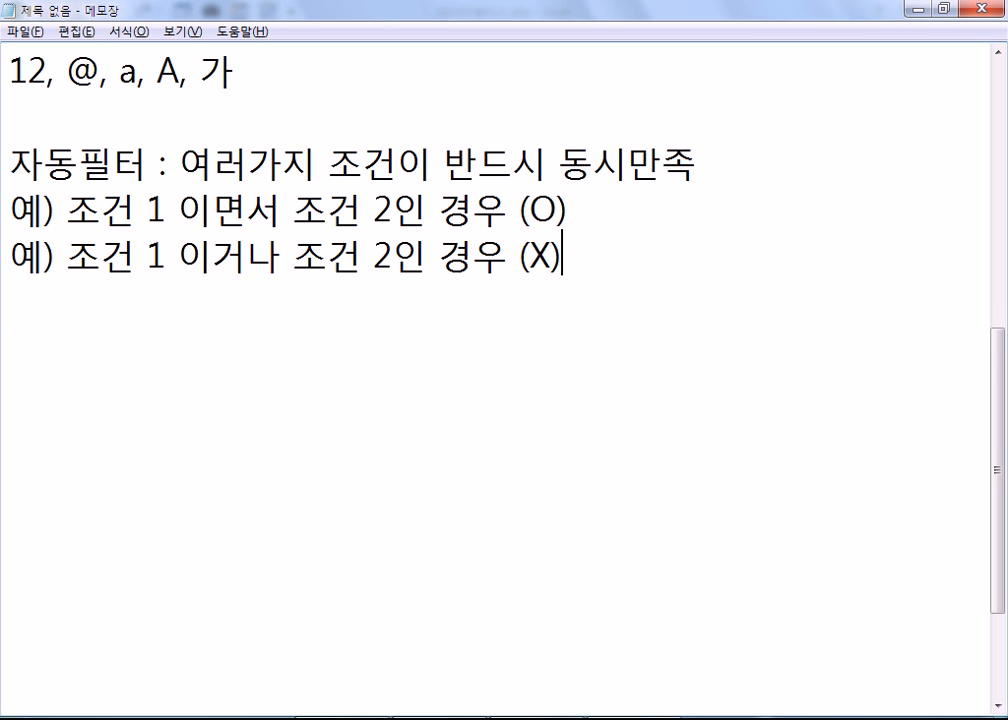
key("Return")
key("Return")
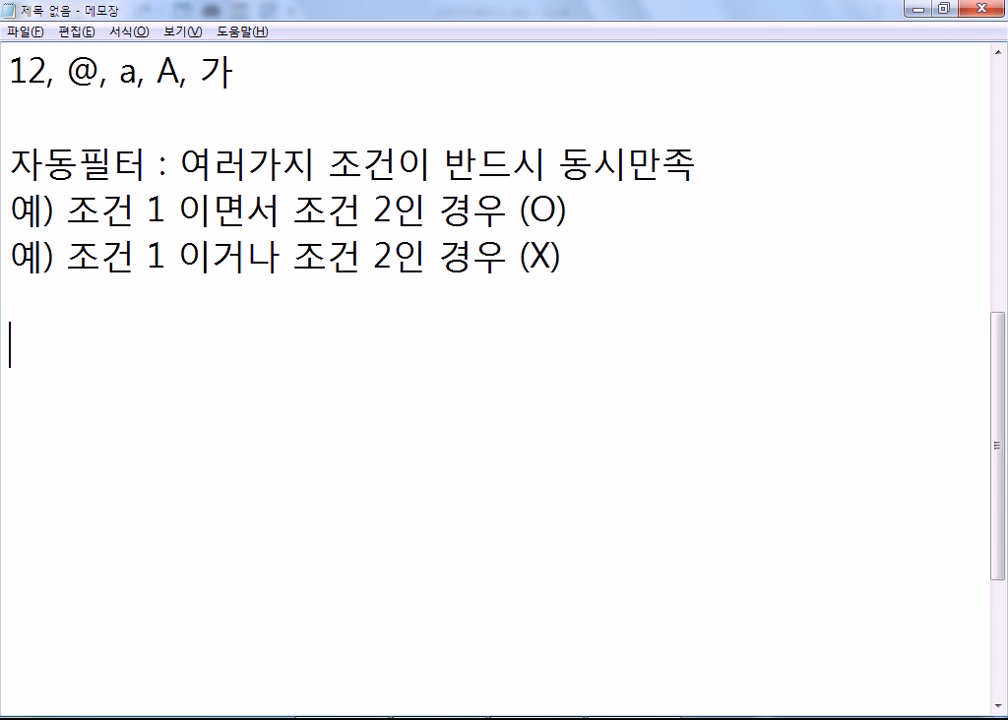
- Add the note "고급필터 : 조건을 사용자가 마음대로 설정" below the 자동필터 examples
type("rhrm")
key("BackSpace")
key("BackSpace")
key("BackSpace")
key("BackSpace")
type("rhdr")
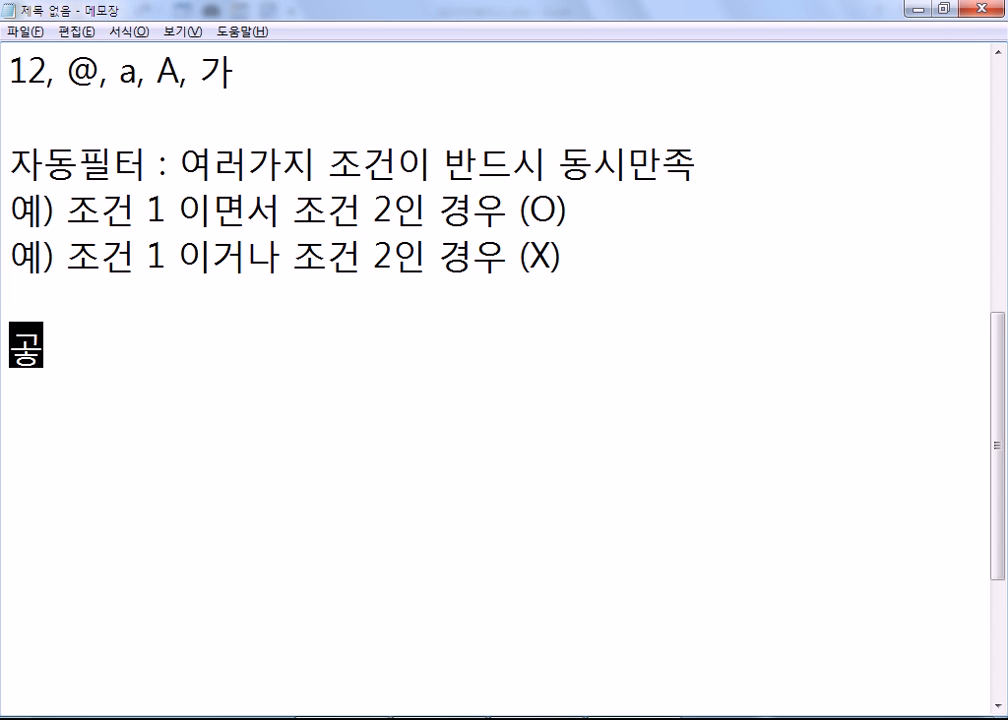
key("BackSpace")
key("BackSpace")
type("rhrmqvlfxj")
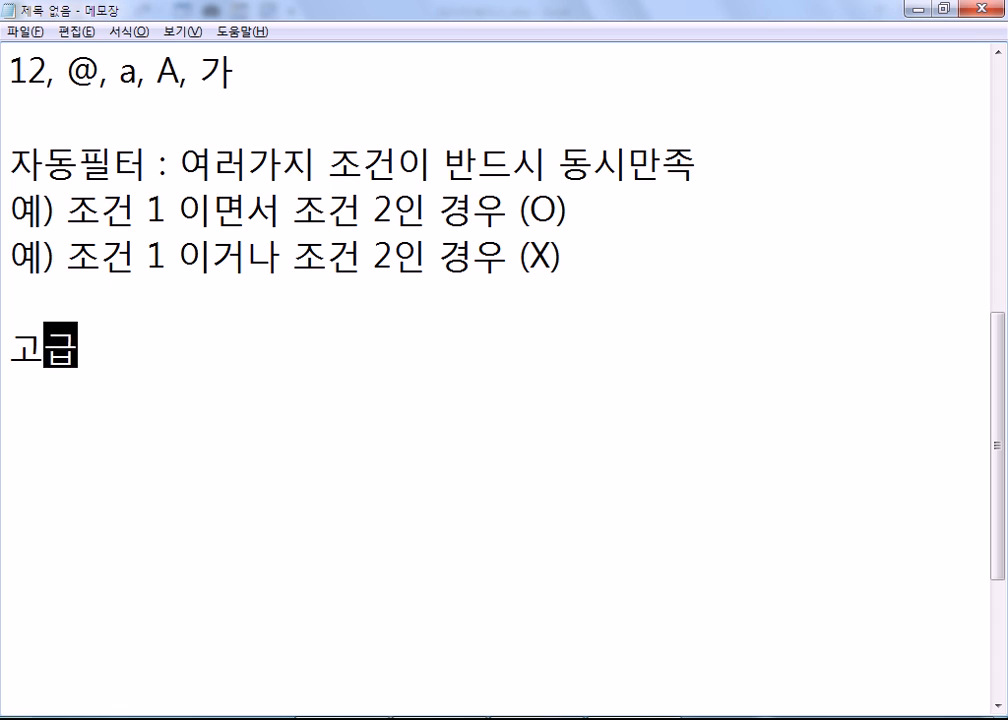
type(" : whrjsdl")
key("BackSpace")
key("BackSpace")
type("dmf tkdydwkrk akdmaeofh ")
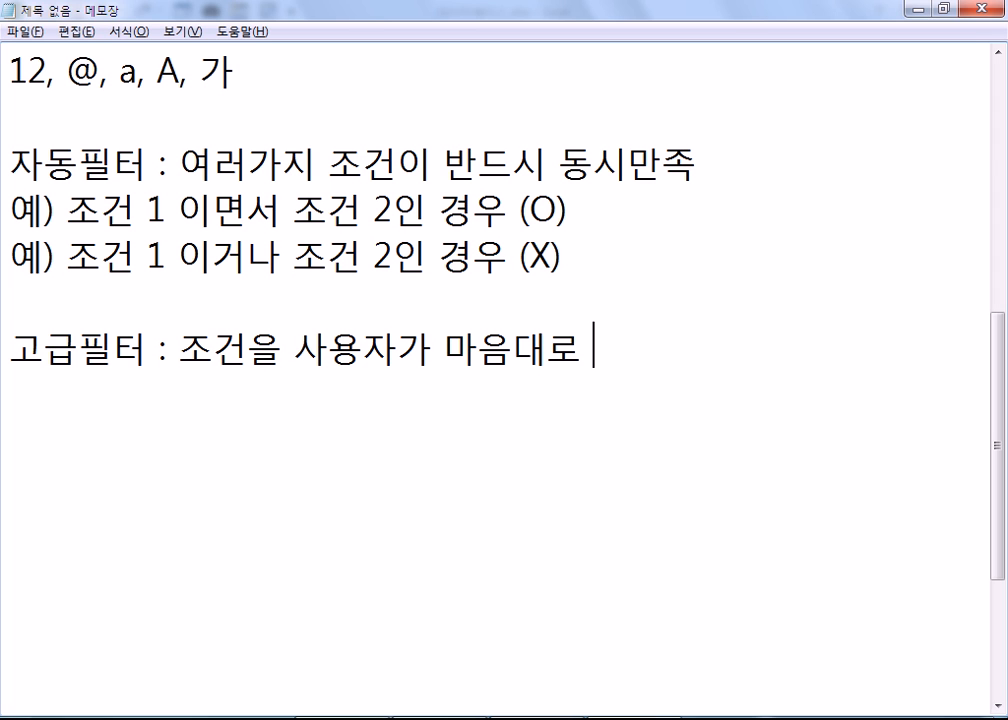
type("tjfwjd")
key("Return")
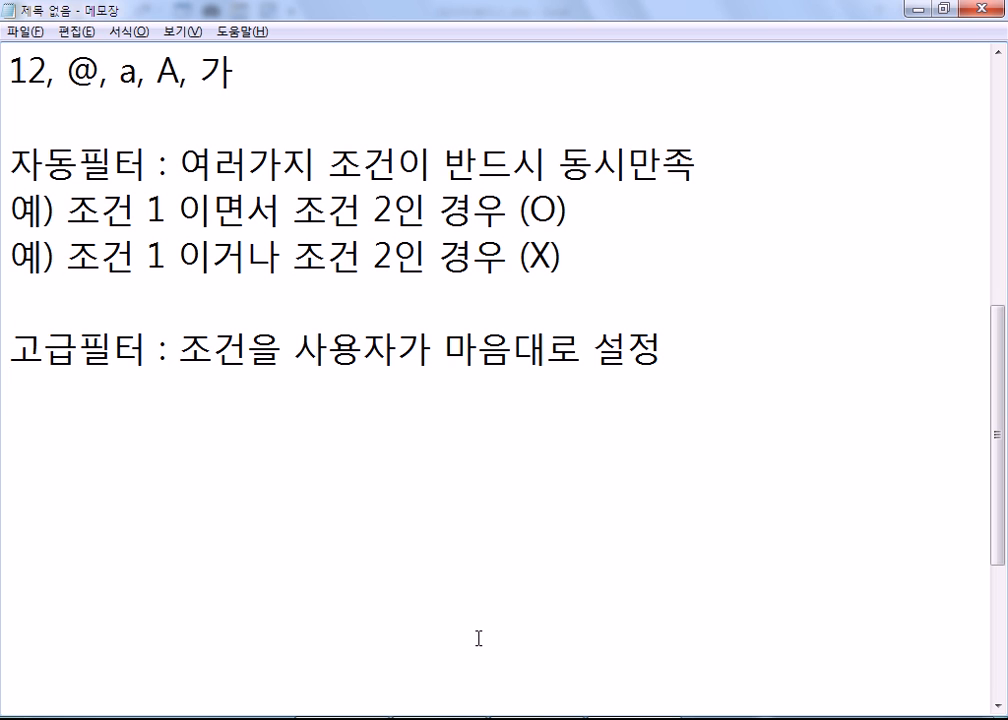
- Switch to Excel and examine the 제품코드, 내용 and 사유 entries in the cosmetics returns table
key("alt+Tab")
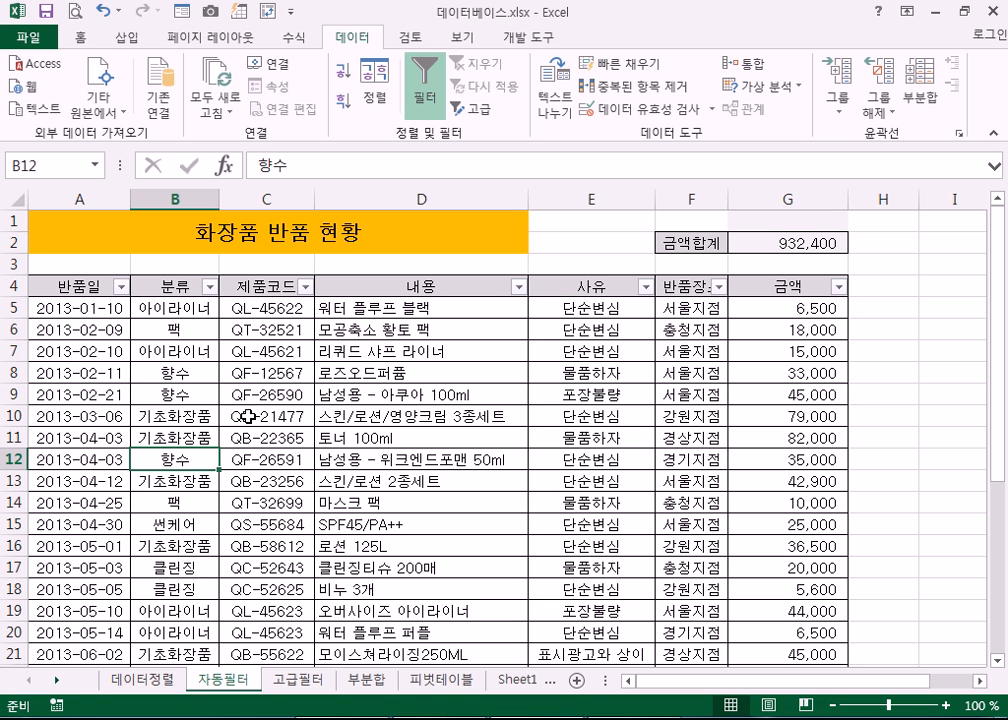
scroll(246, 535, "down", 1)
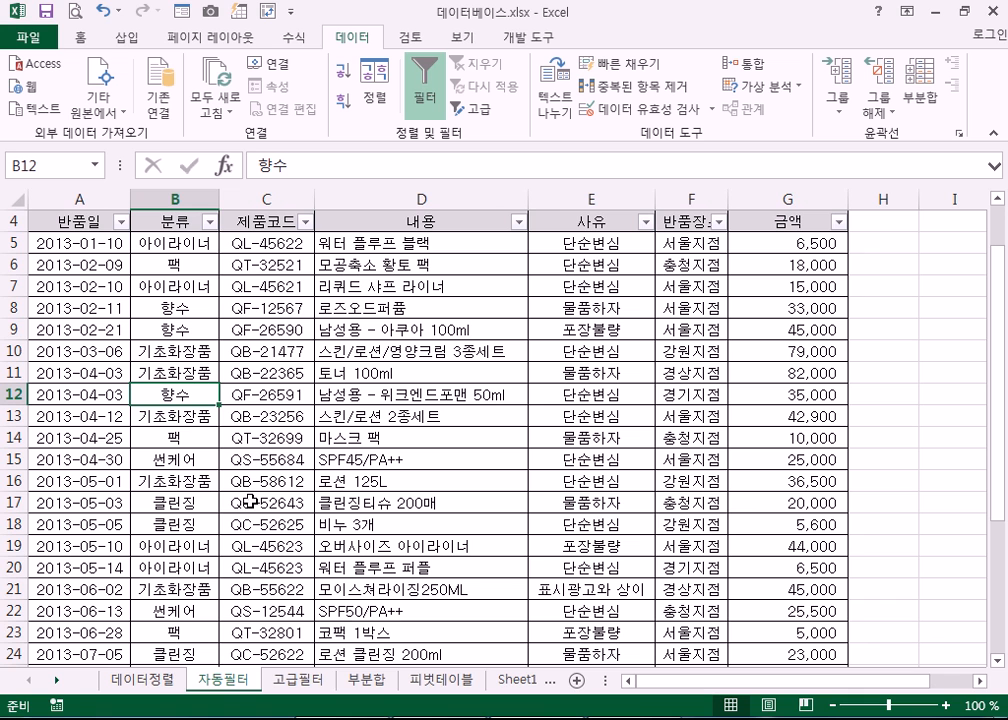
left_click(247, 545)
left_click(246, 566)
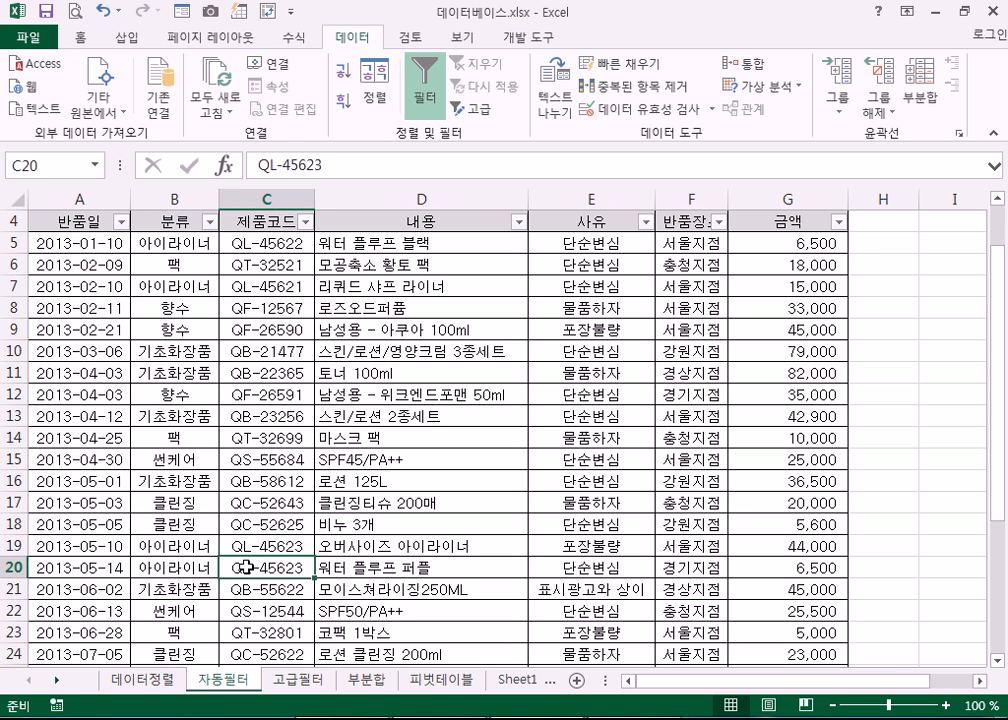
left_click(246, 289)
left_click(248, 263)
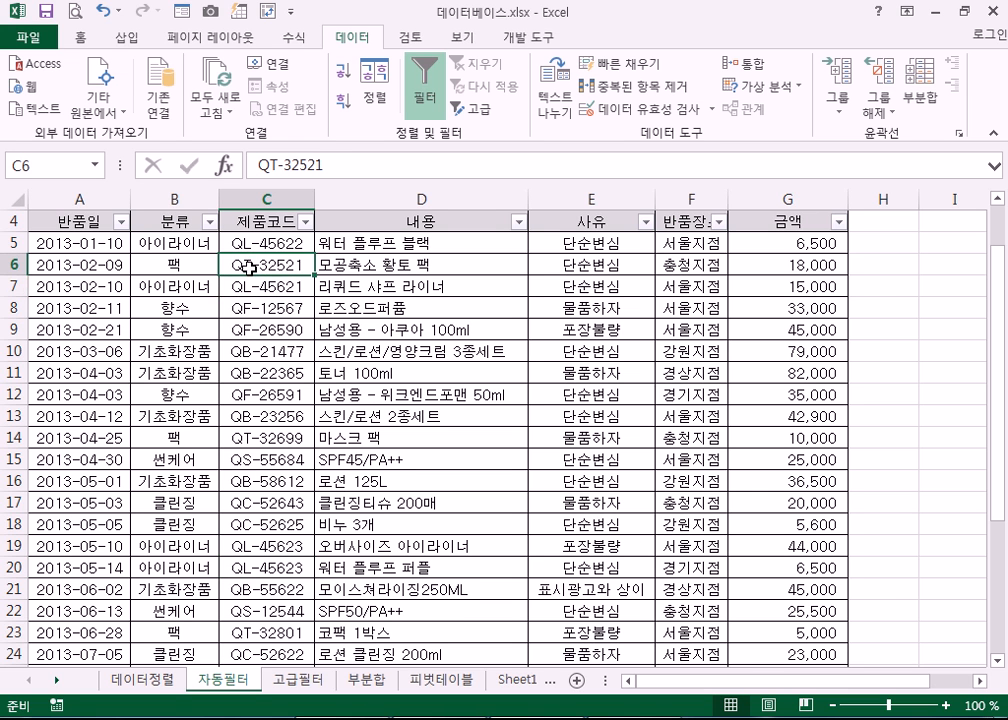
left_click(246, 243)
left_click(255, 287)
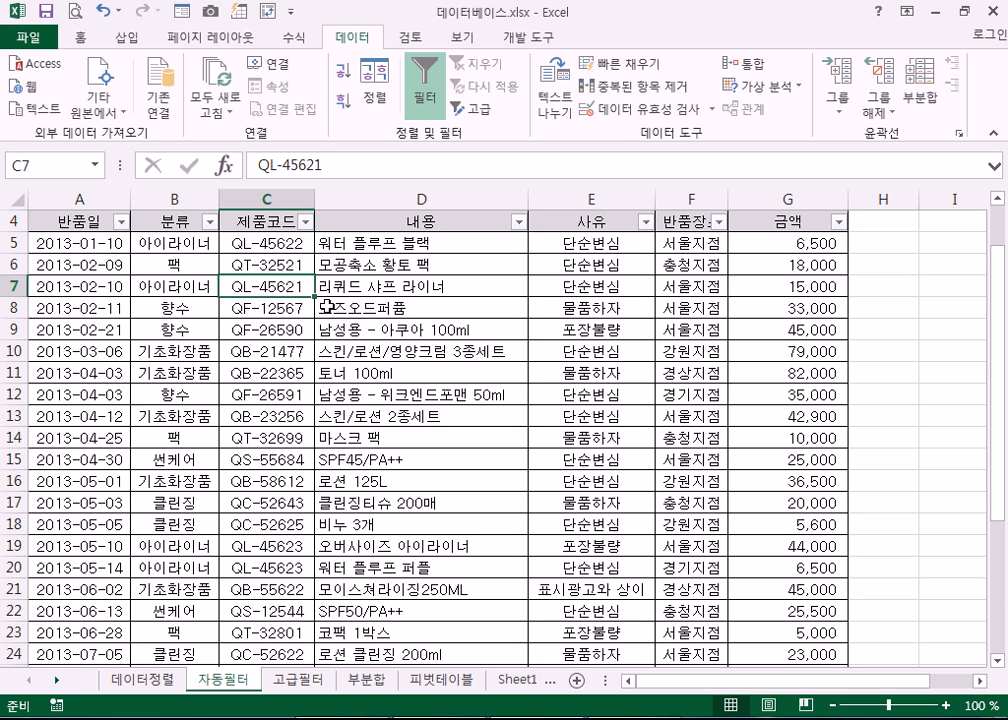
left_click(445, 283)
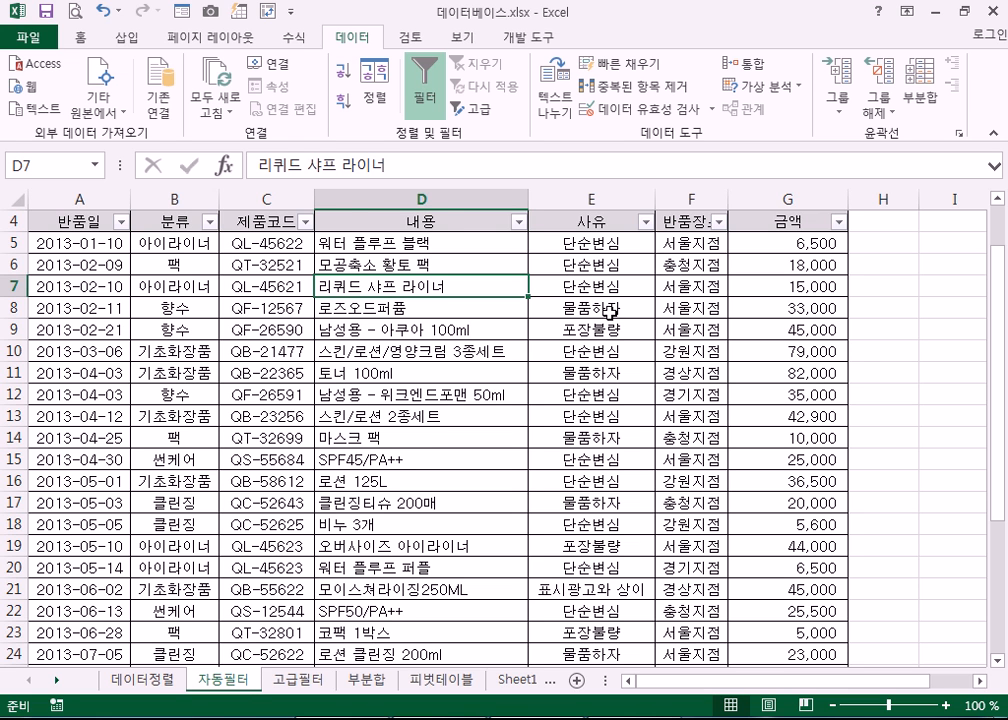
left_click(609, 312)
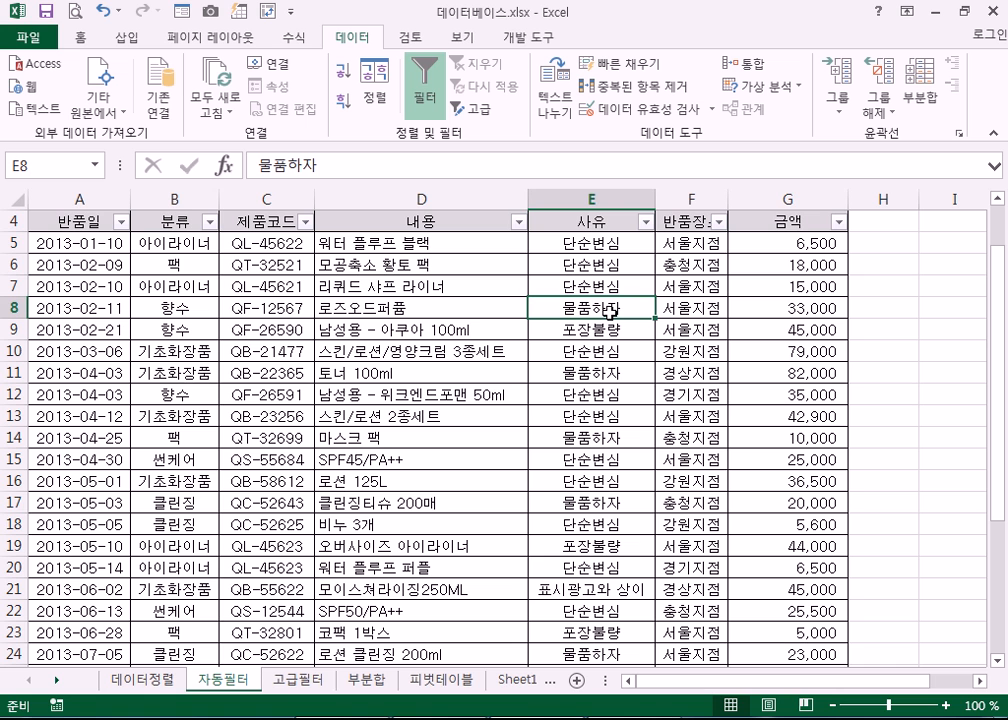
- Filter the 사유 column with a text filter for entries containing "포장"
left_click(645, 221)
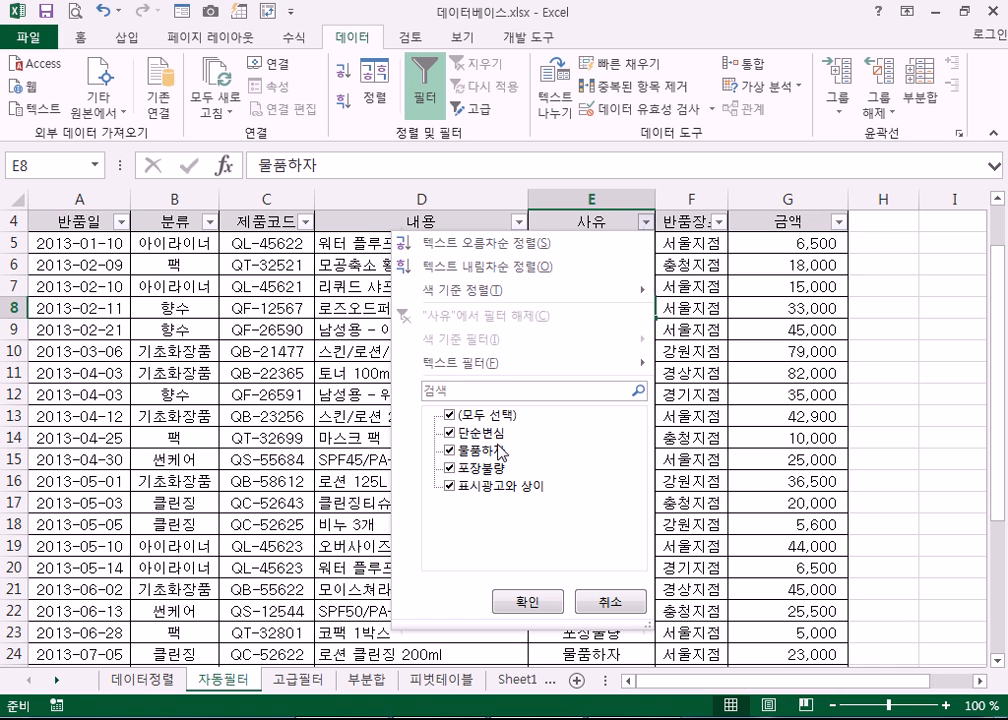
mouse_move(472, 363)
left_click(697, 463)
type("ㅍ")
type("장")
left_click(411, 291)
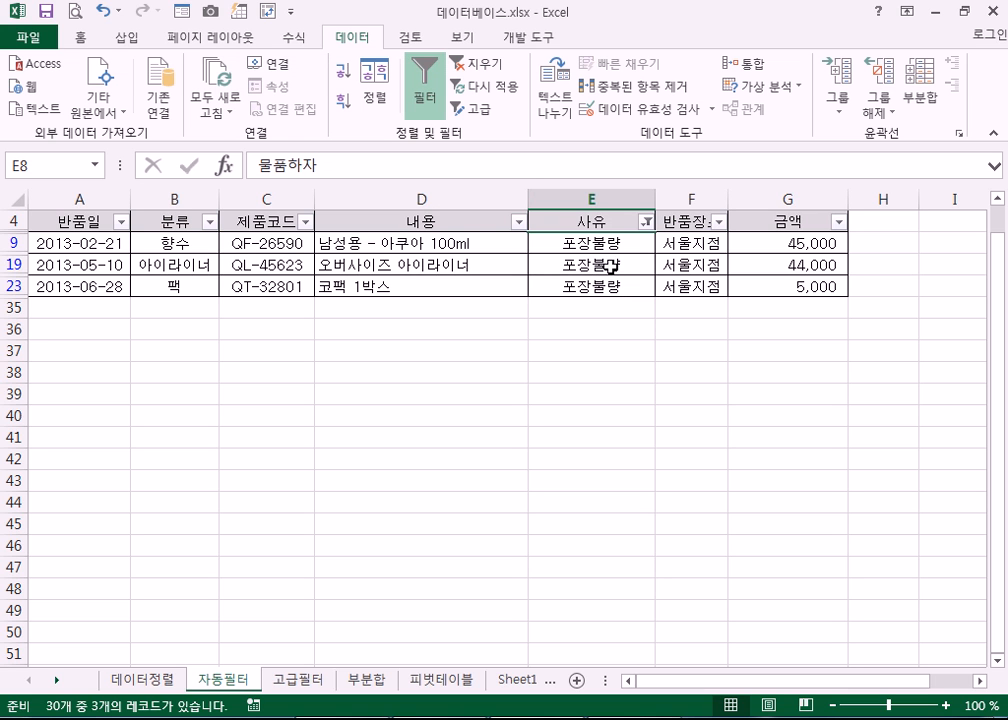
- Review the 사유 column's contains condition without changing it, and clear the filter from the table
left_click(647, 224)
mouse_move(492, 366)
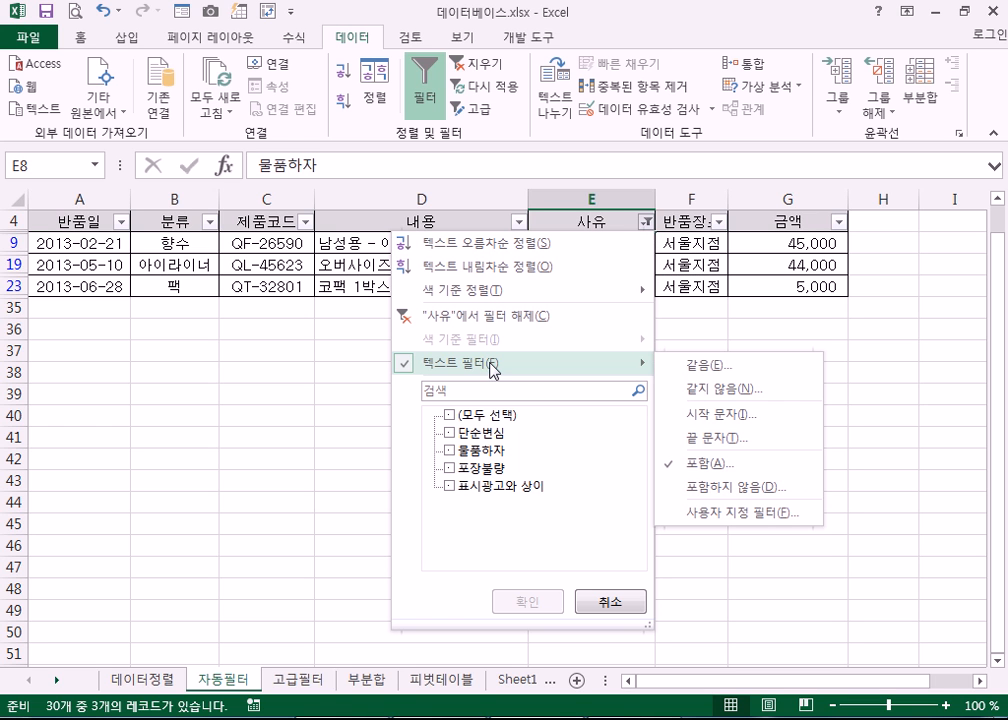
left_click(742, 465)
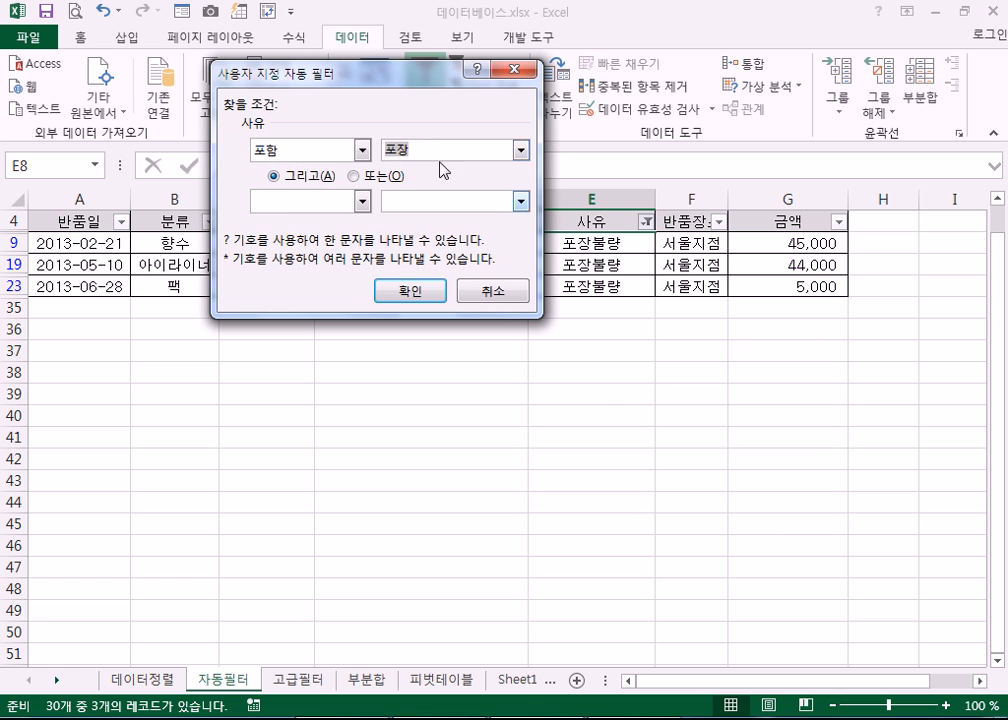
left_click_drag(427, 149, 346, 149)
left_click(510, 295)
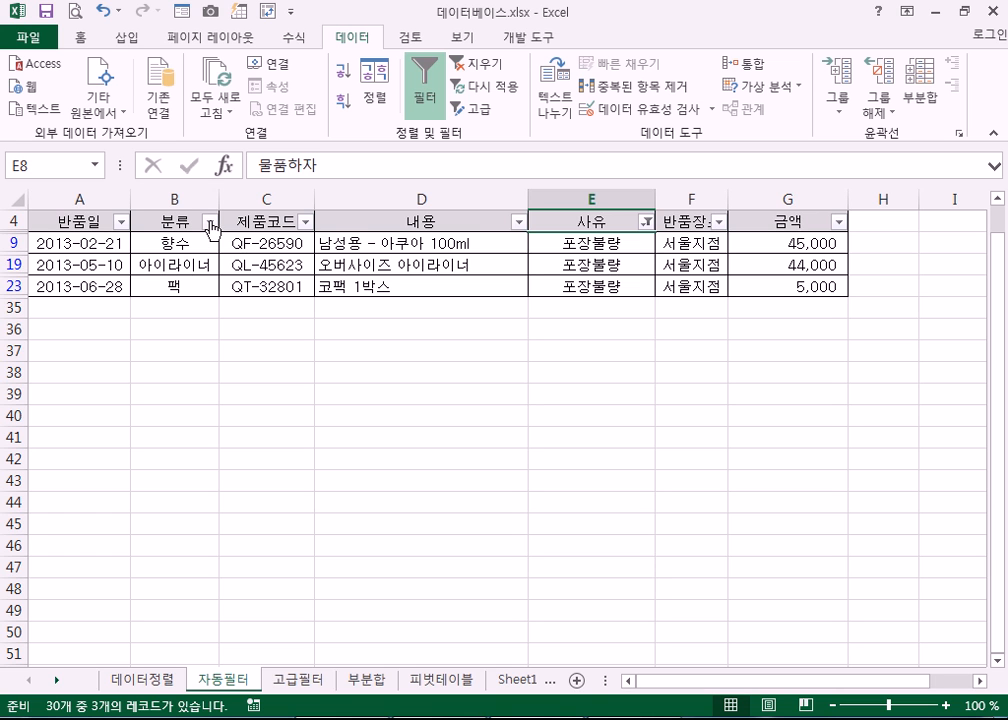
left_click(649, 225)
left_click(476, 67)
- Switch to Notepad and highlight the term 고급필터 in the notes
key("alt+Tab")
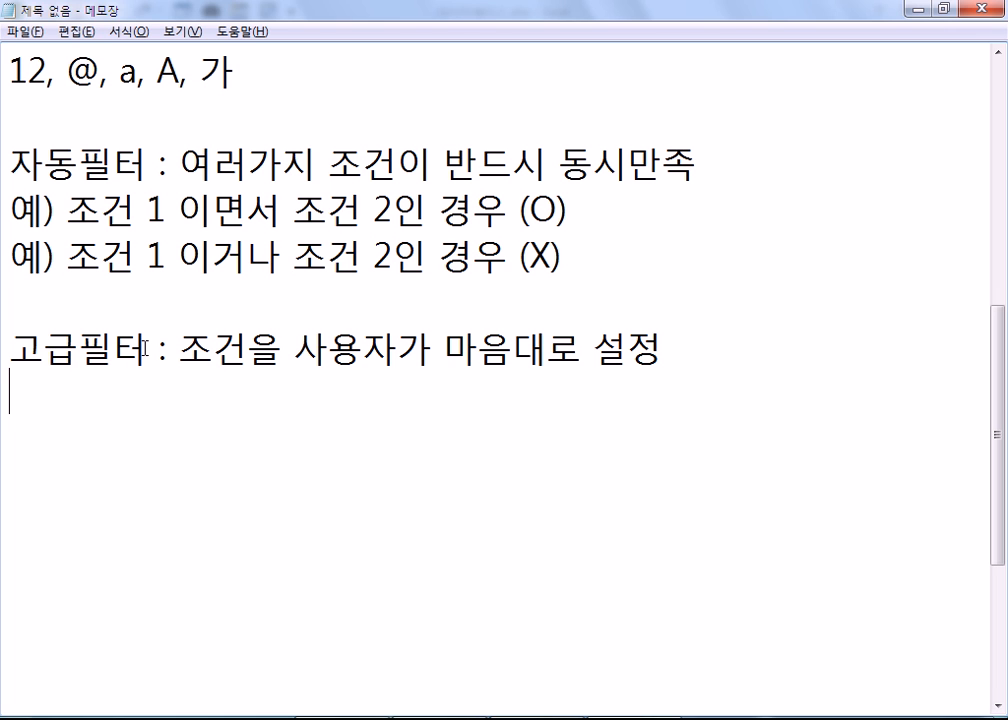
left_click_drag(148, 349, 4, 347)
left_click(45, 387)
- Switch to Excel and compare the 자동필터 sheet's table with the 고급필터 sheet, finishing on the 고급필터 sheet
key("alt+Tab")
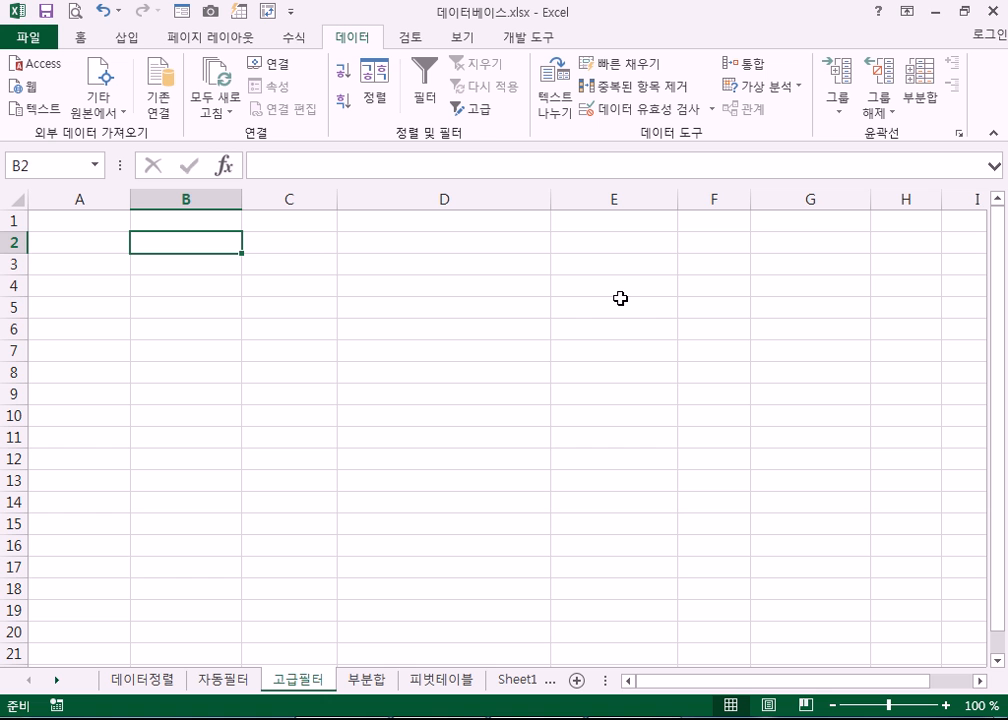
left_click(225, 680)
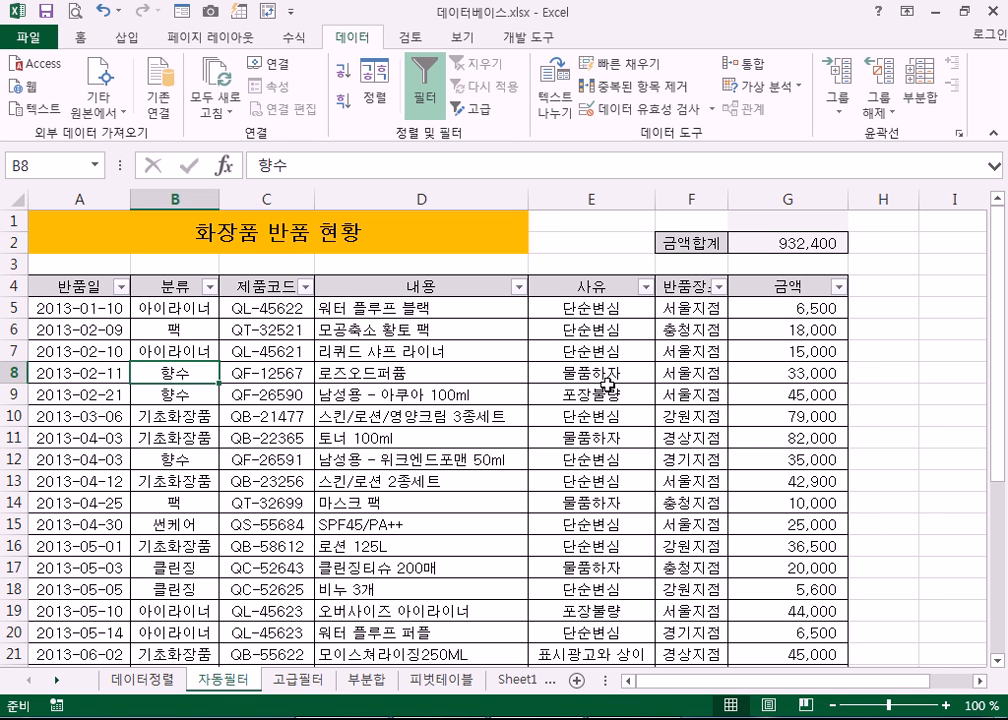
left_click(292, 680)
left_click(225, 680)
left_click(285, 682)
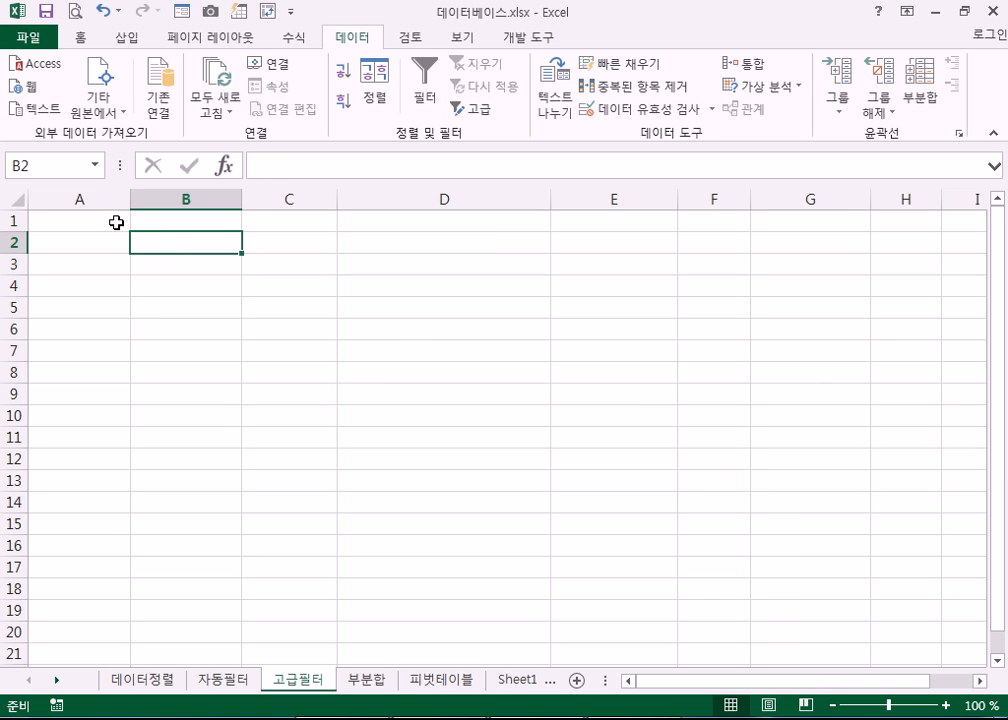
- Enter the criteria heading "반품장소" in cell A1 of the 고급필터 sheet, with "강원지점" directly below it
type("바")
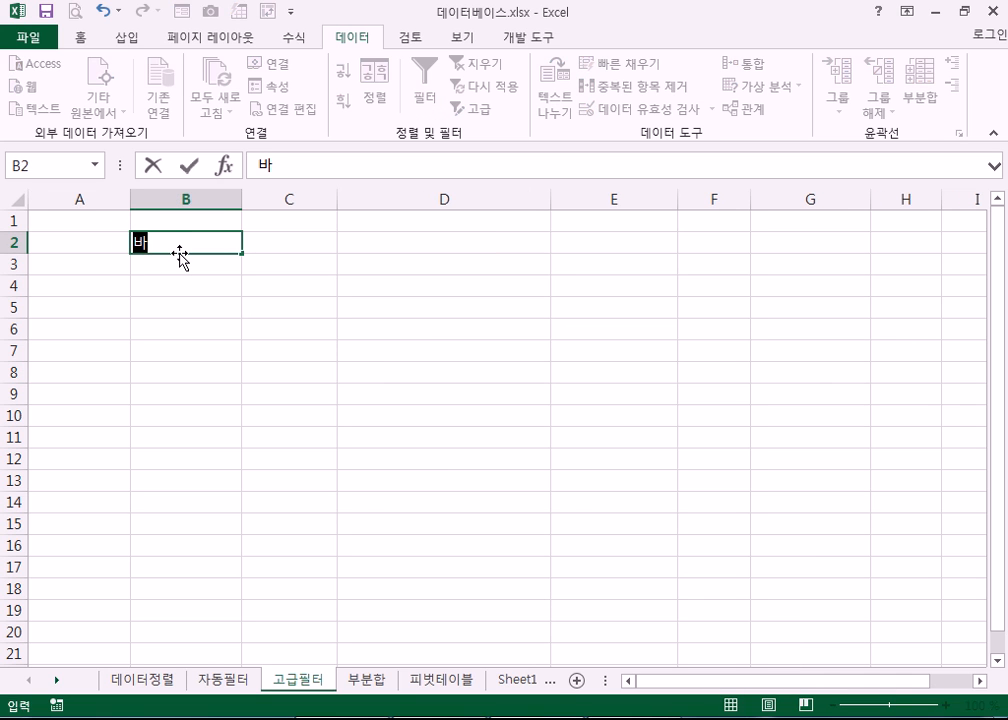
key("Escape")
key("Left")
key("Up")
type("바ㅓ")
key("Escape")
type("뱌")
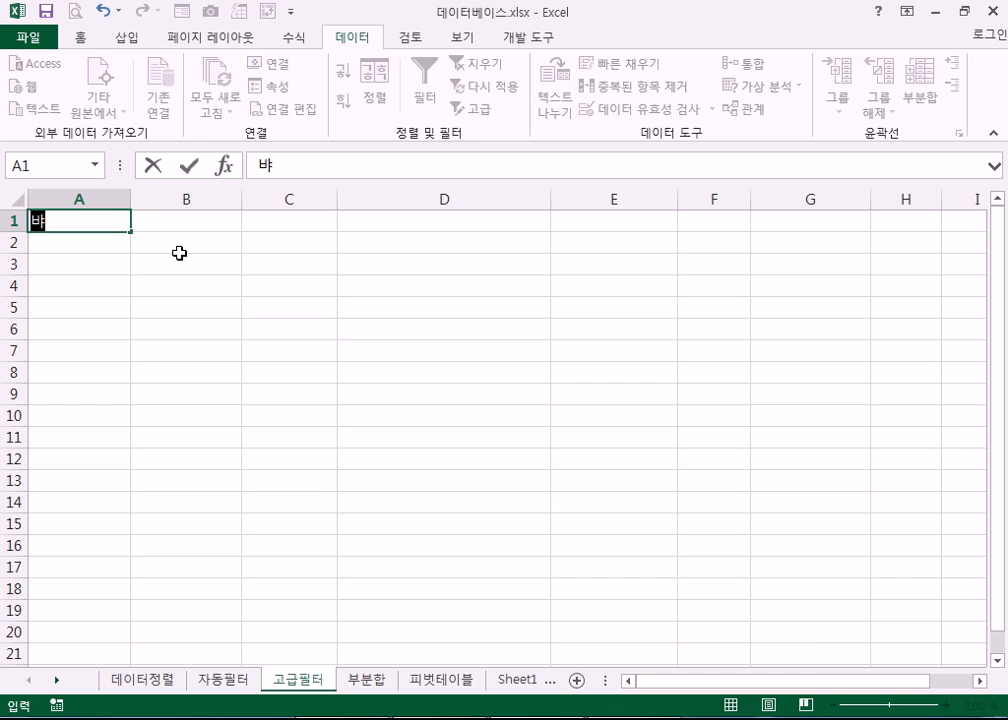
key("Escape")
scroll(154, 252, "up", 7, "ctrl")
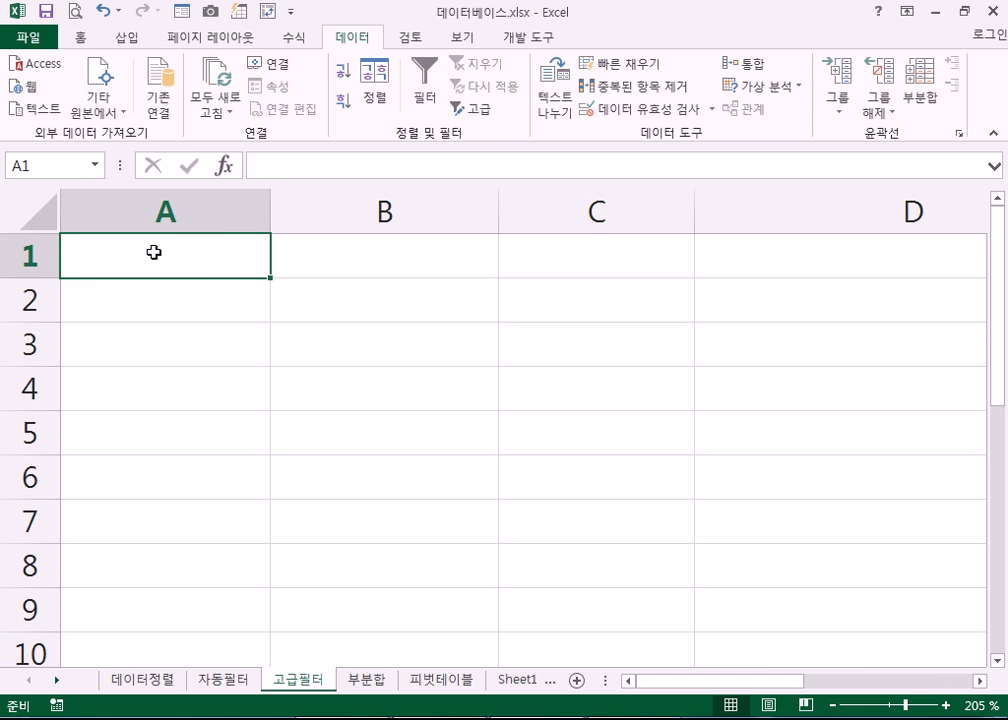
type("반품장소")
key("Return")
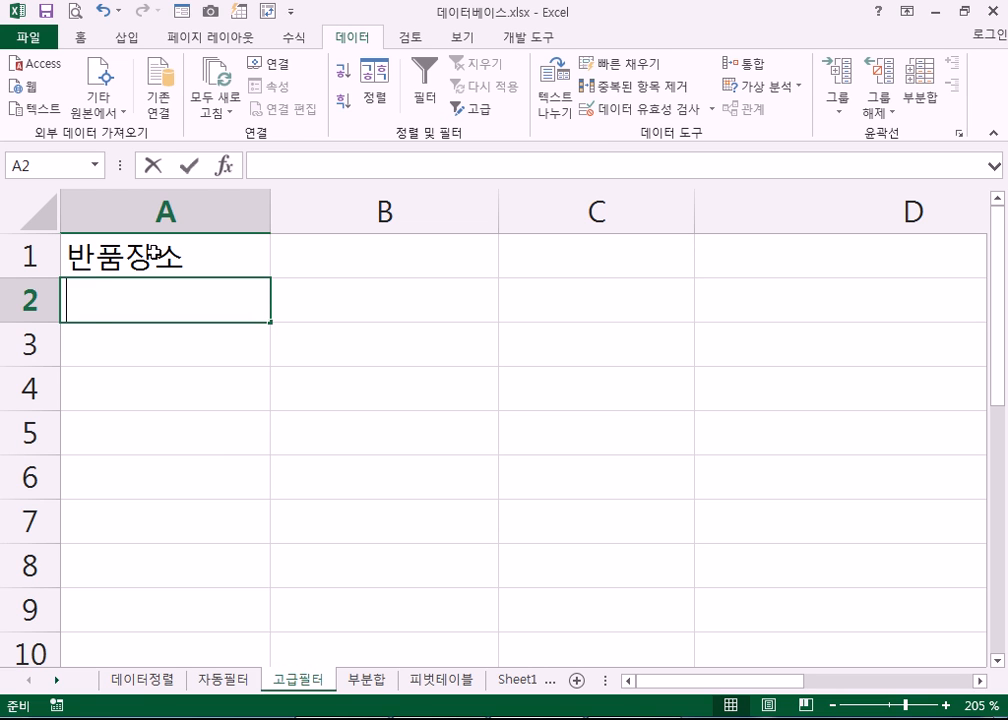
type("강원짖")
type("점")
- Enter the second criteria heading "분류" in cell B1 of the 고급필터 sheet, with "향수" directly below it
key("Right")
key("Up")
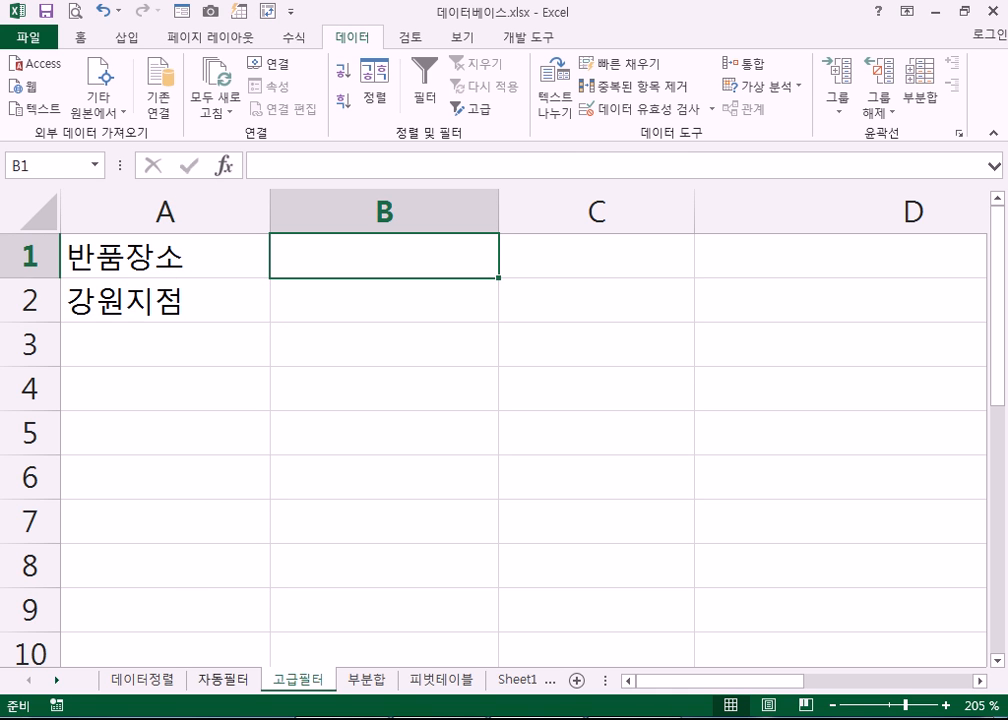
left_click(225, 680)
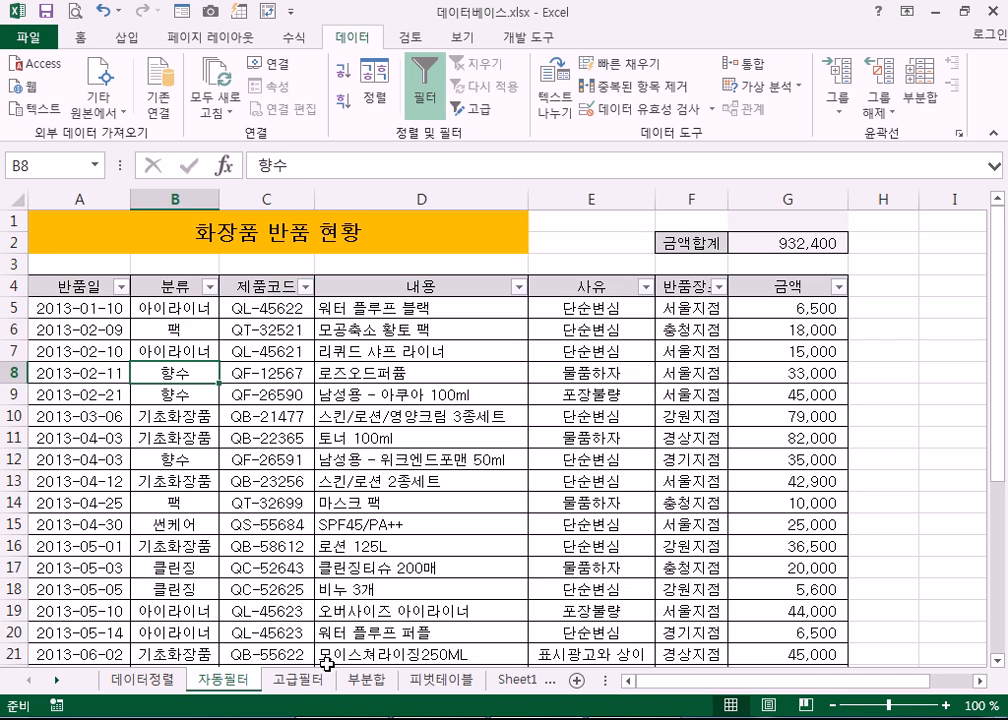
left_click(305, 682)
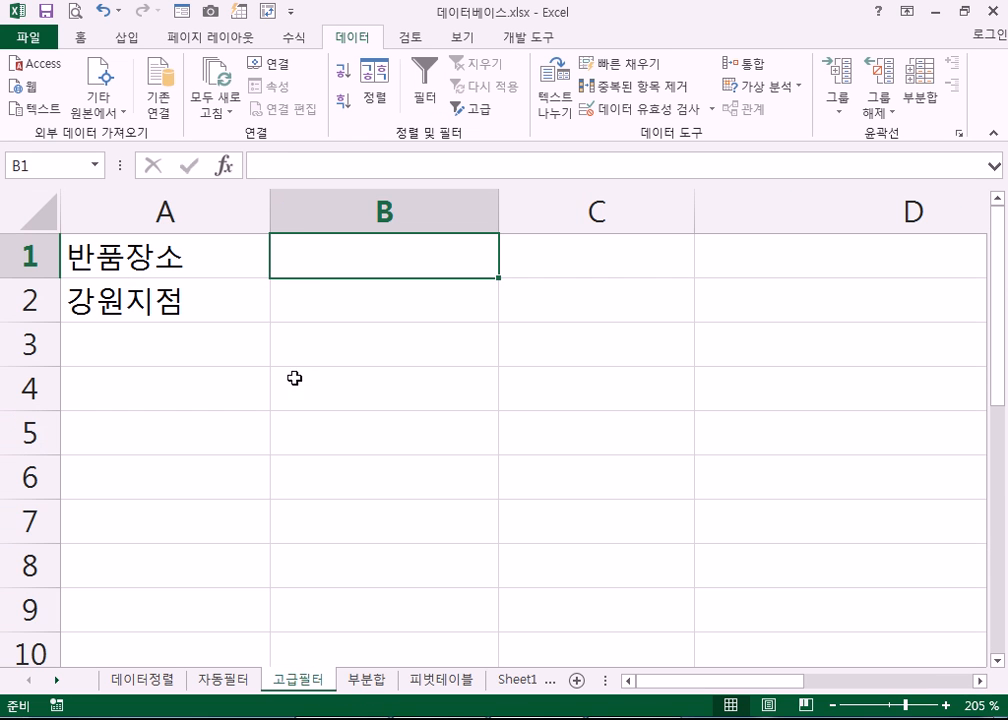
type("분류")
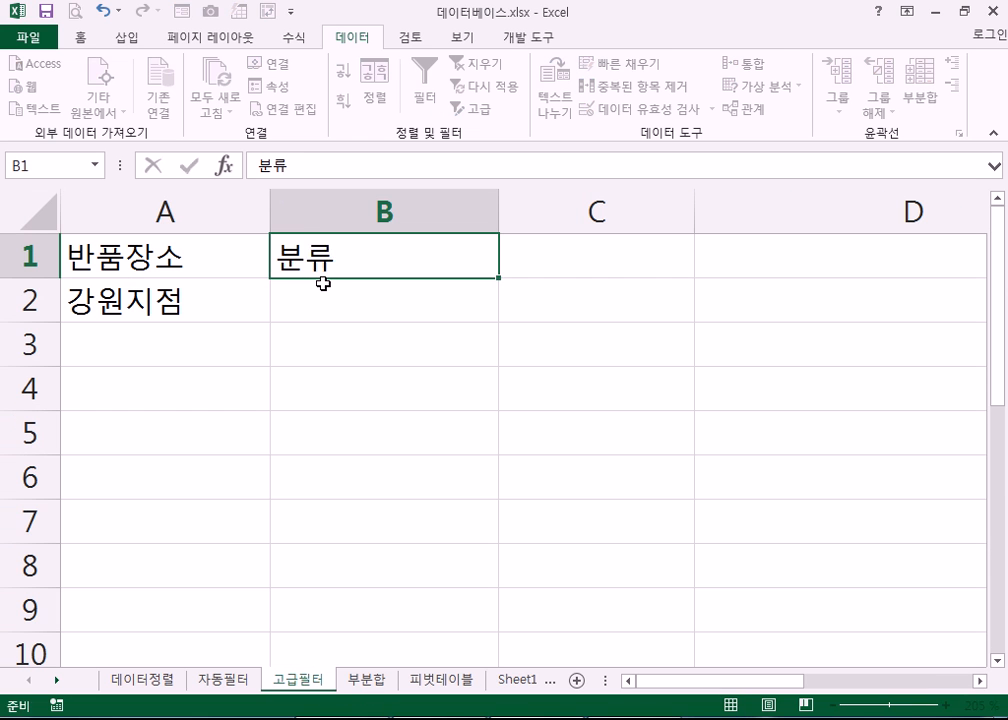
key("Return")
type("향수")
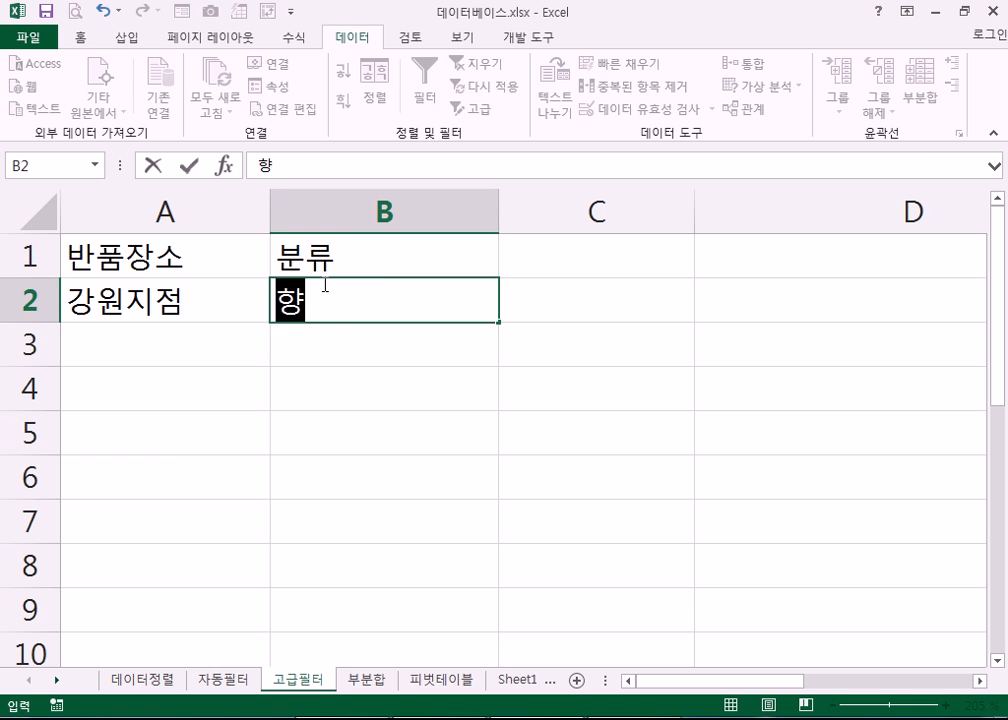
key("Return")
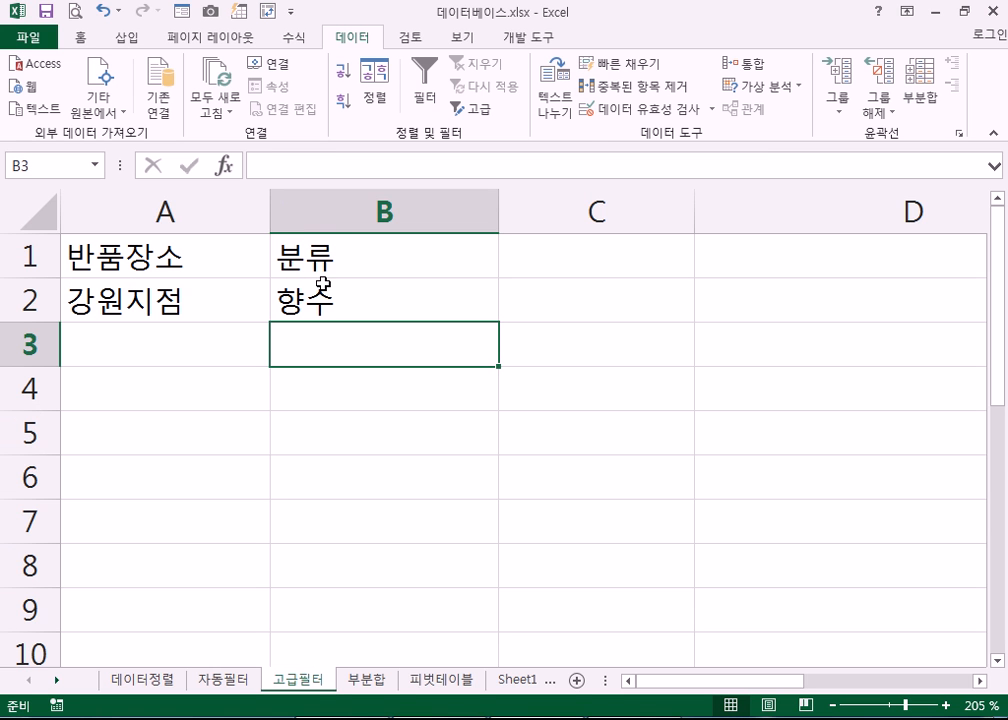
- Review the two criteria columns in A1:B2 of the 고급필터 sheet, finishing on cell A4 below them
left_click(207, 255)
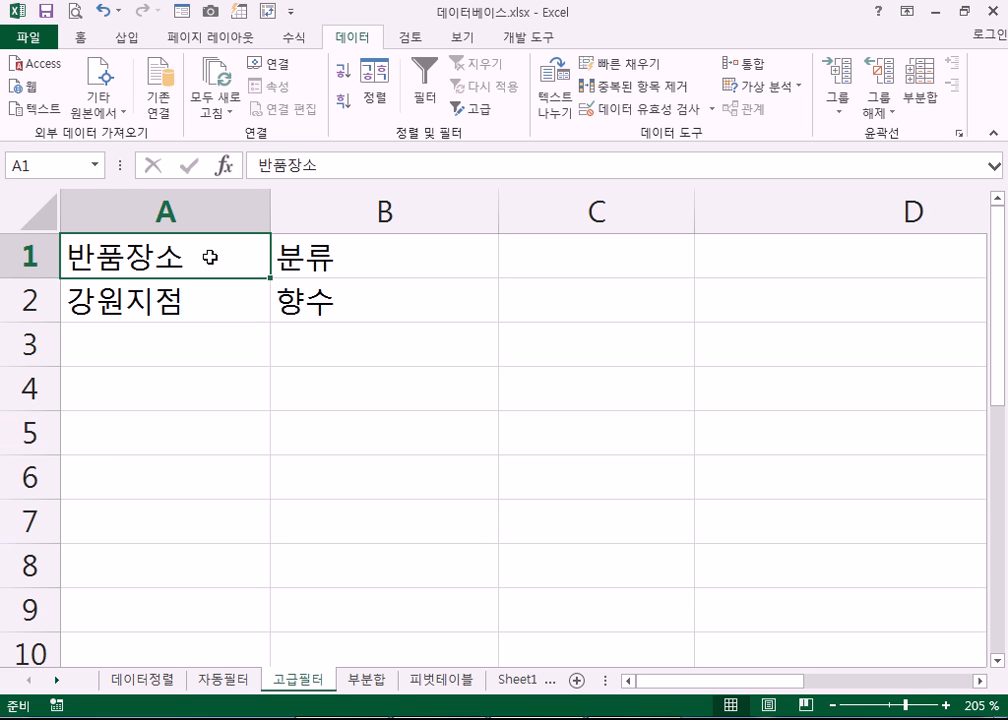
left_click_drag(290, 258, 301, 316)
left_click(187, 263)
left_click(114, 393)
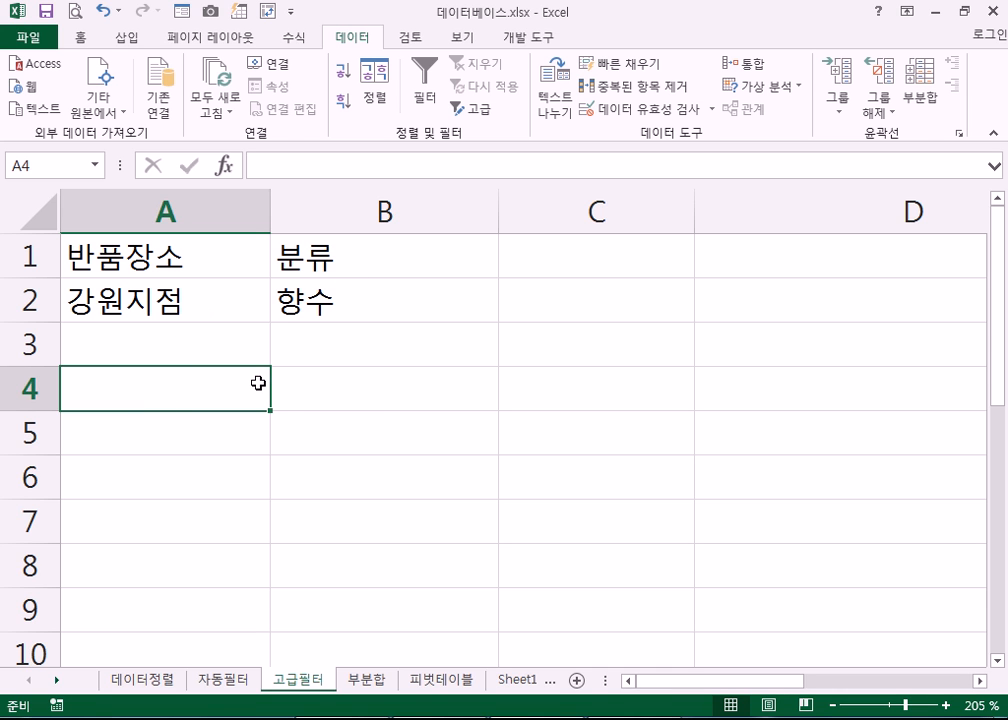
left_click(576, 362)
left_click(184, 385)
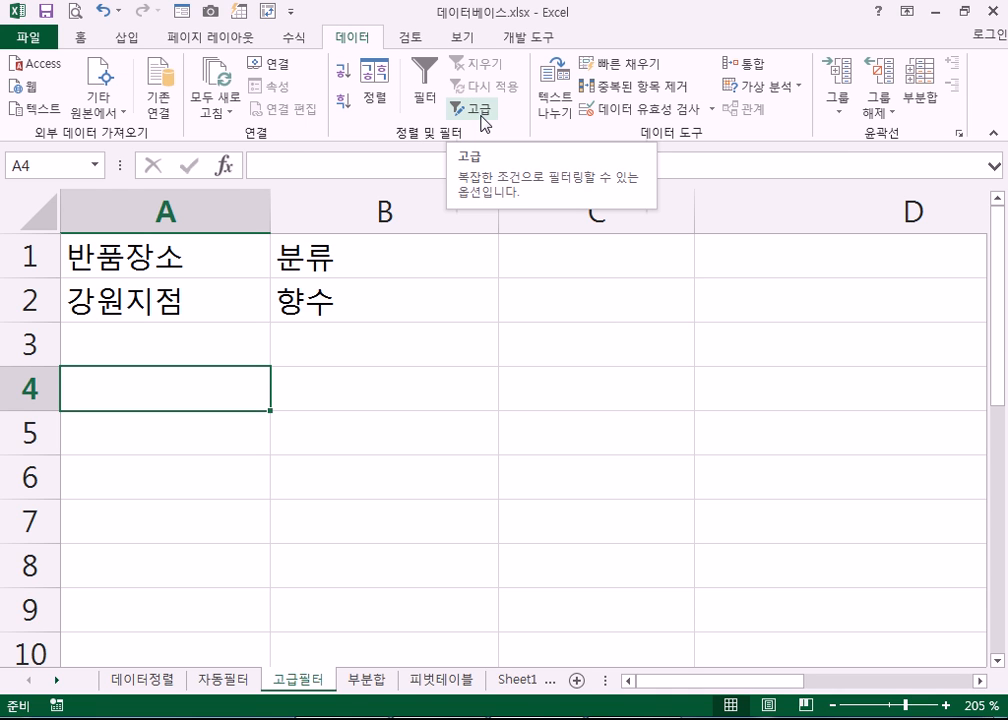
left_click(483, 121)
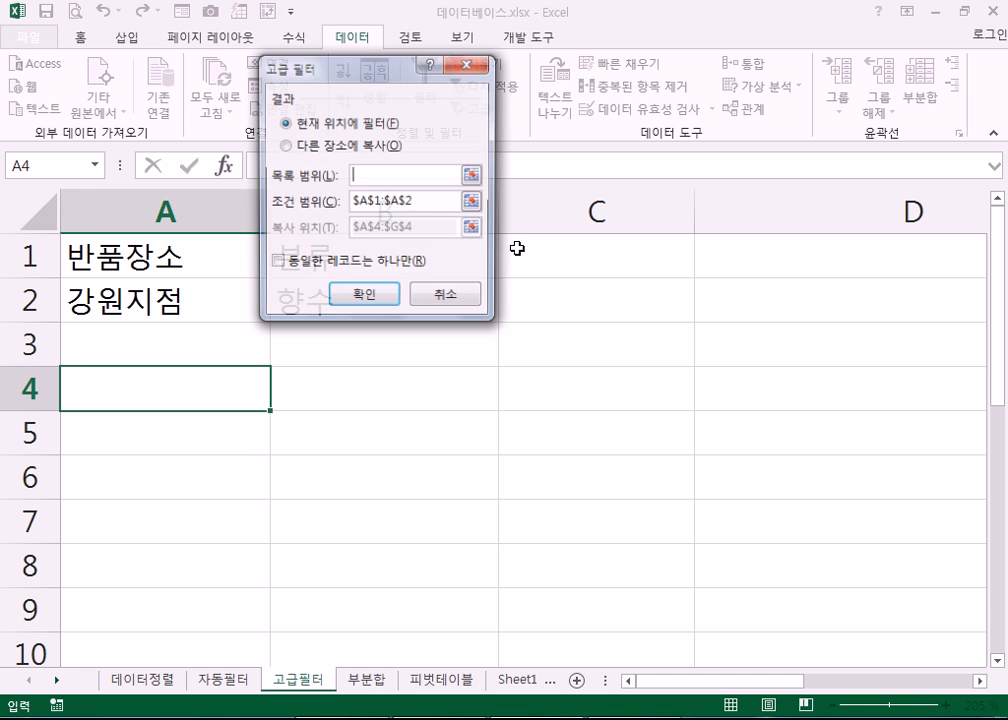
left_click_drag(360, 67, 634, 128)
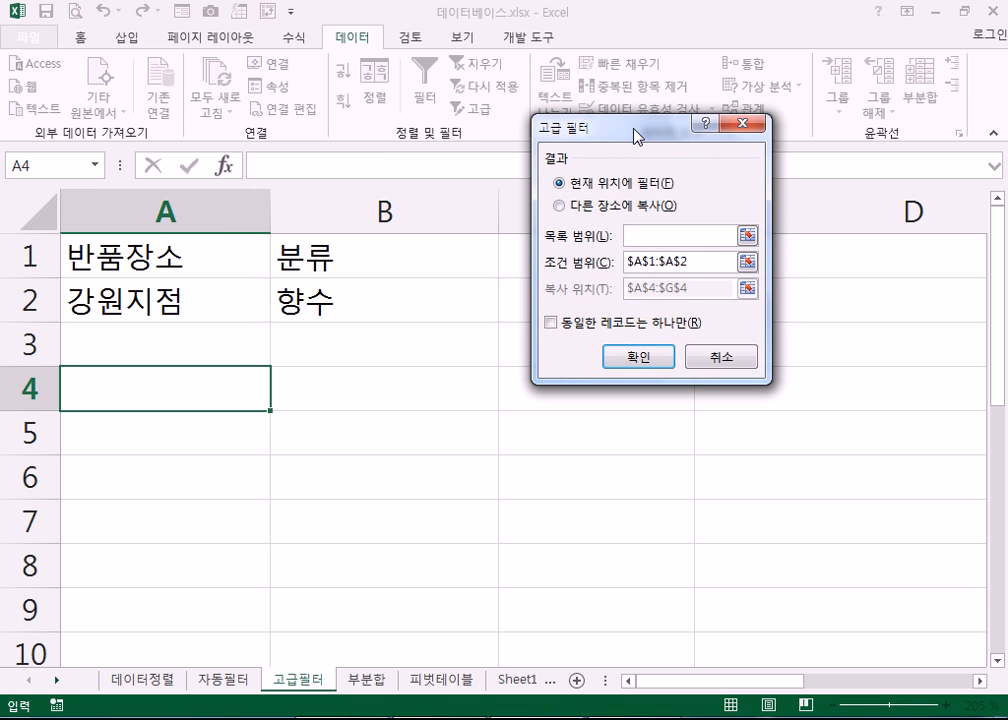
left_click(586, 210)
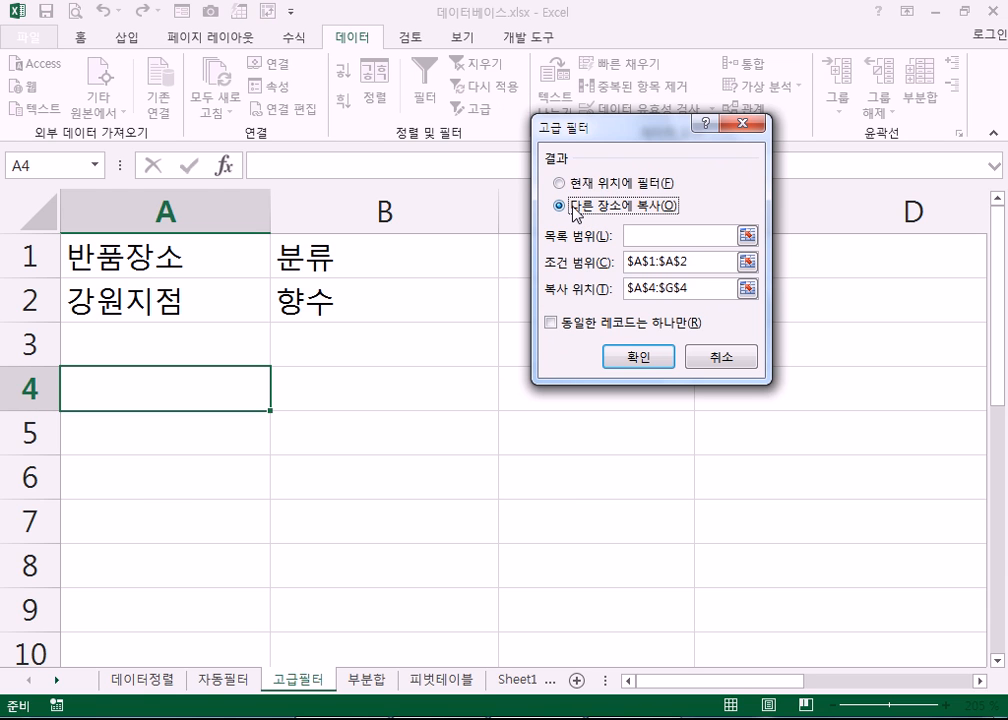
left_click(576, 183)
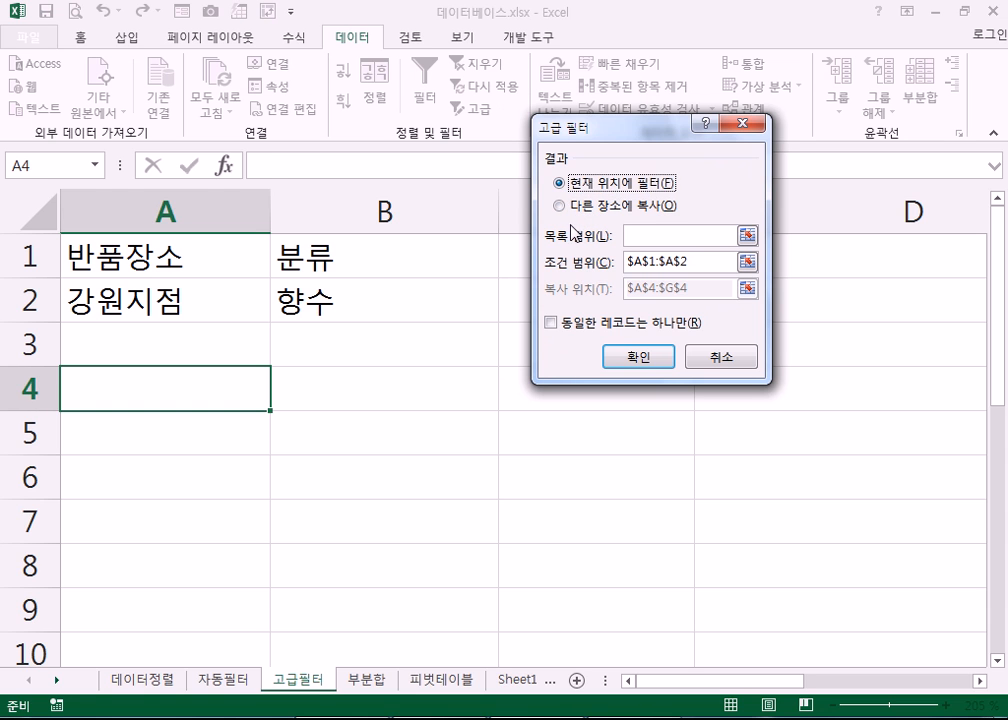
left_click(590, 207)
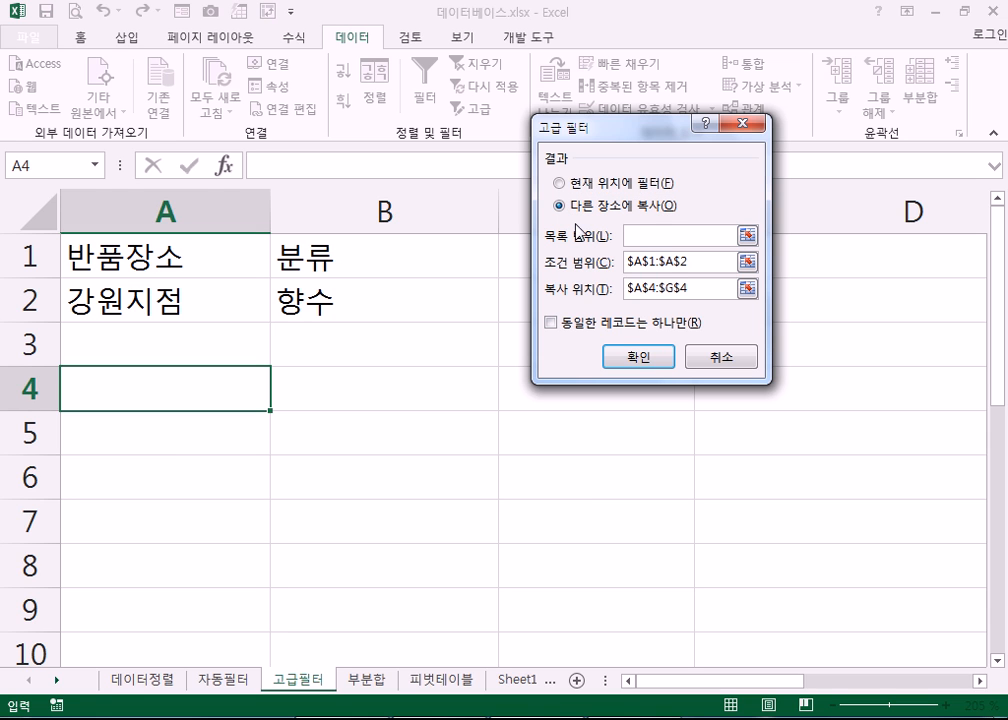
left_click(632, 237)
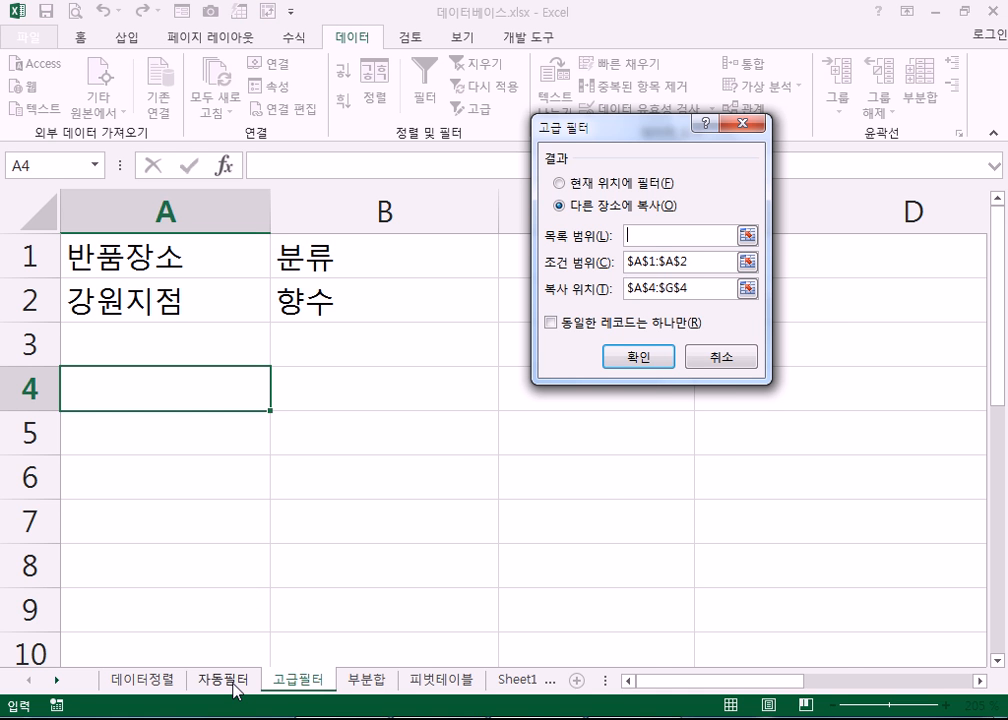
left_click(234, 682)
left_click(128, 289)
left_click_drag(137, 290, 818, 593)
scroll(226, 415, "up", 5)
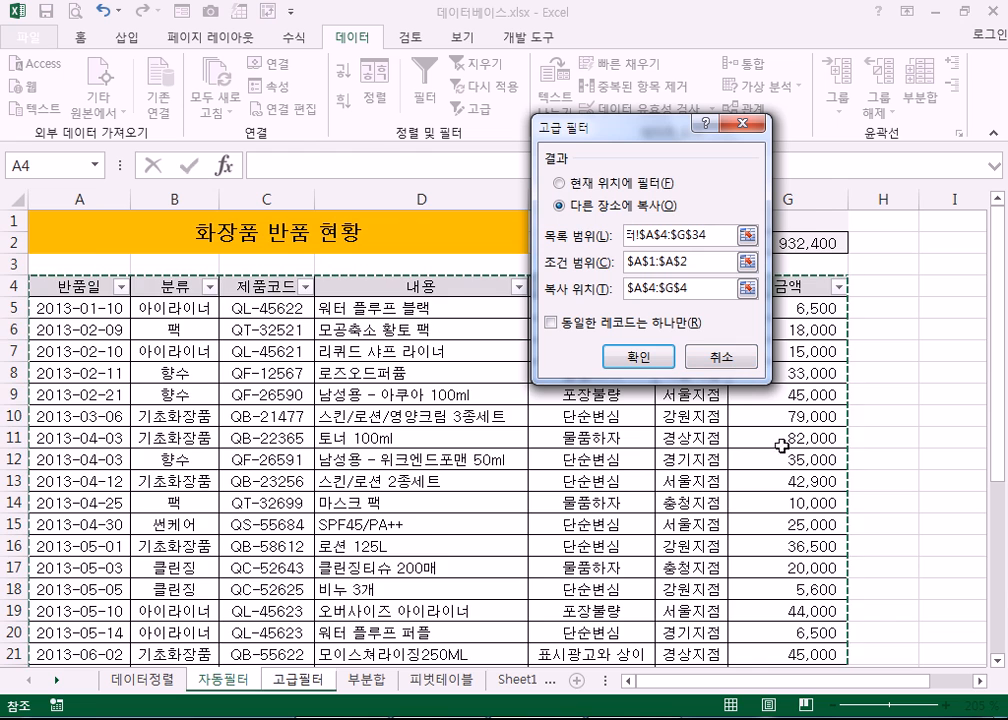
scroll(778, 446, "down", 7)
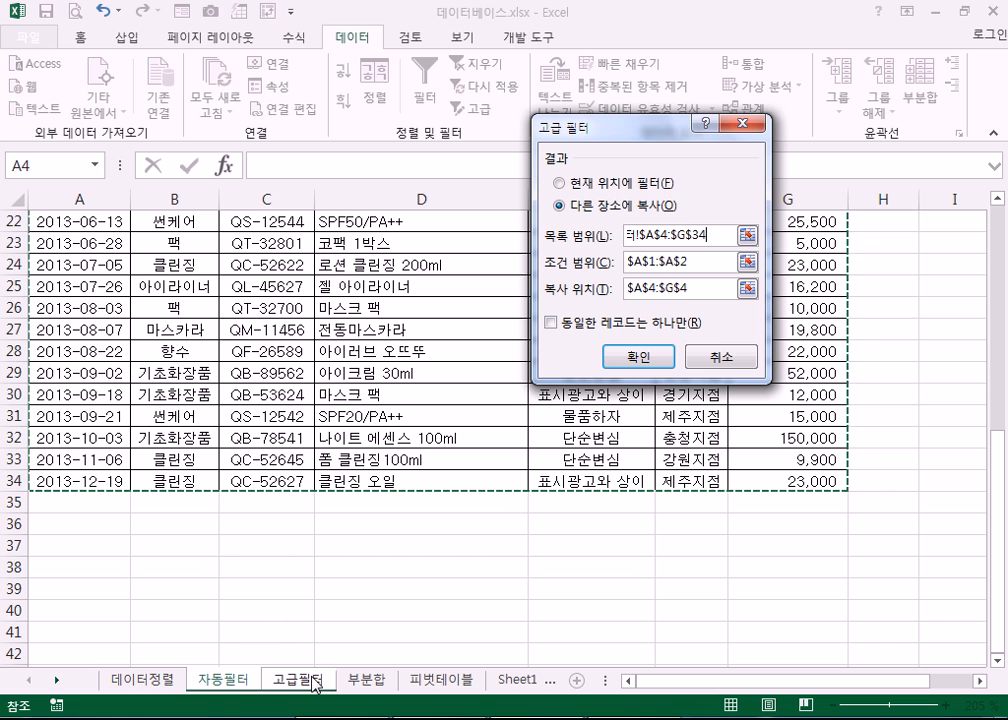
left_click_drag(701, 268, 621, 274)
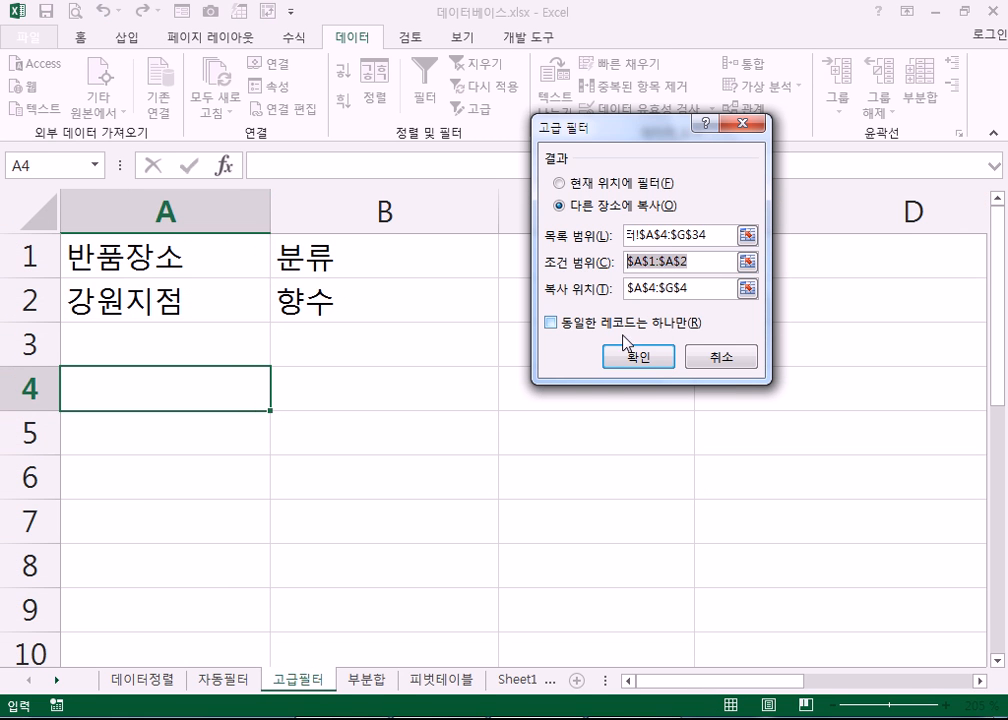
left_click_drag(170, 265, 386, 300)
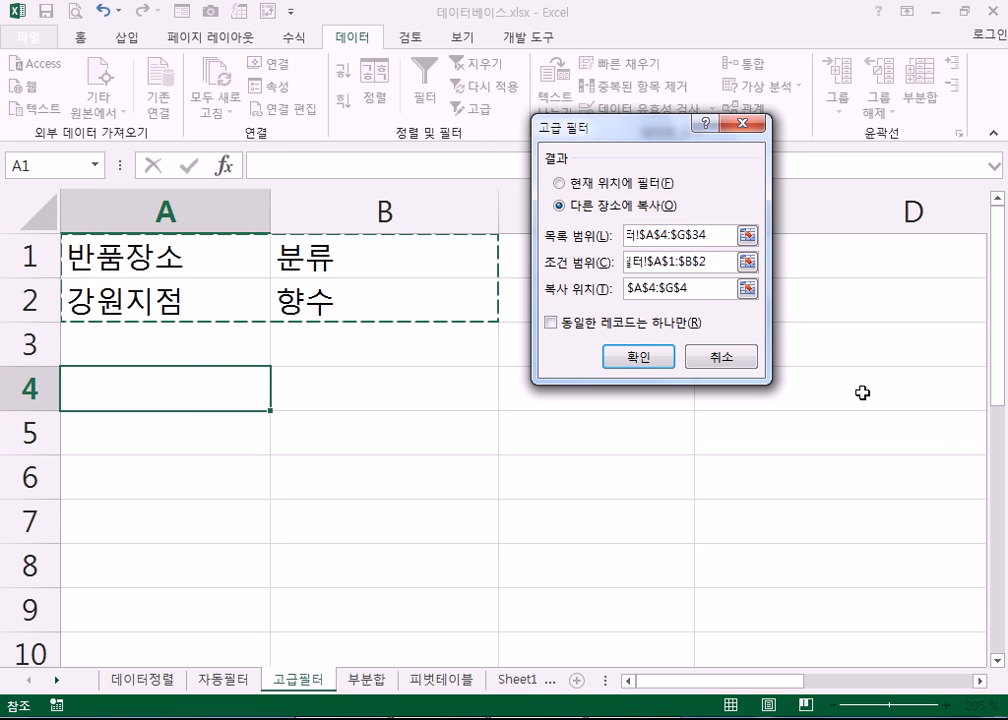
left_click(638, 356)
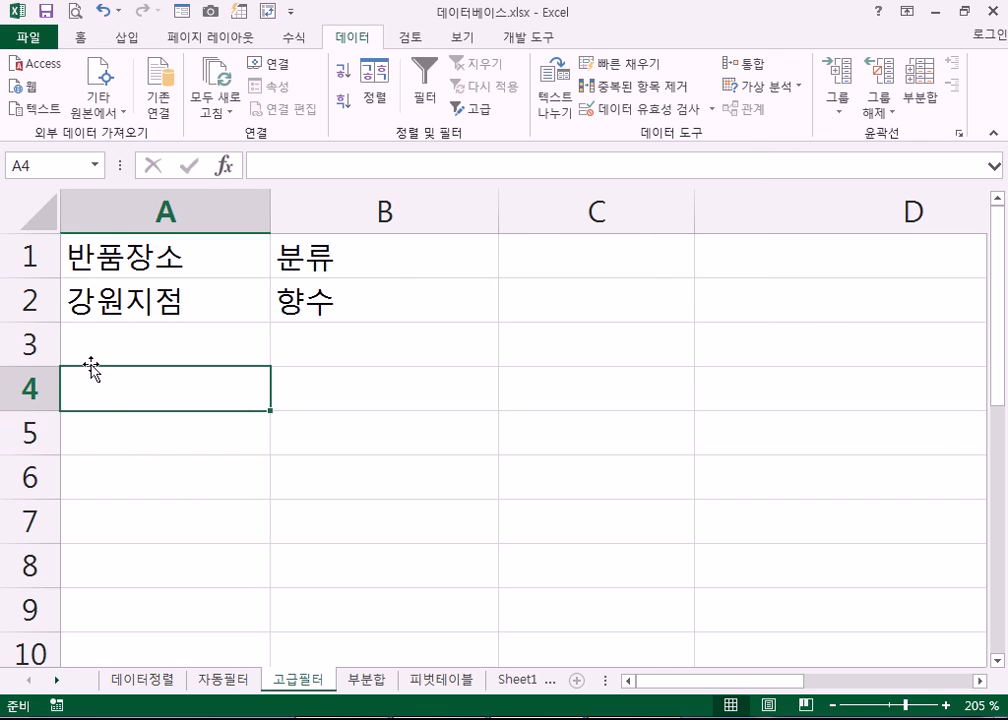
- Review the returns table on the 자동필터 sheet and the criteria on the 고급필터 sheet, finishing on its cell A4
left_click(227, 686)
scroll(158, 313, "up", 7)
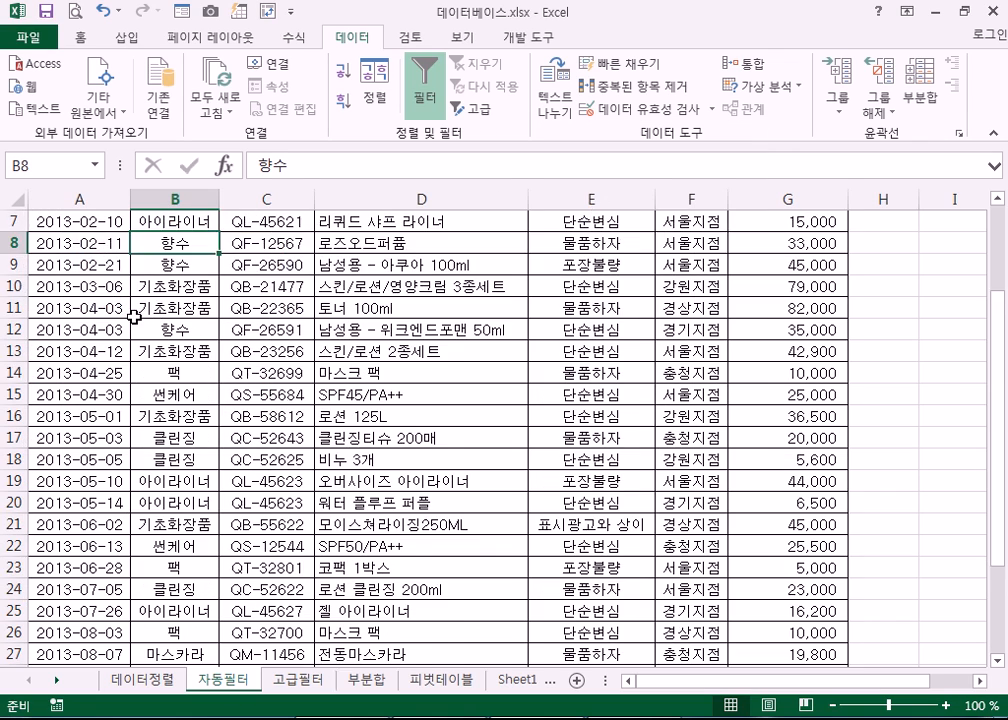
left_click_drag(120, 290, 768, 577)
left_click(547, 479)
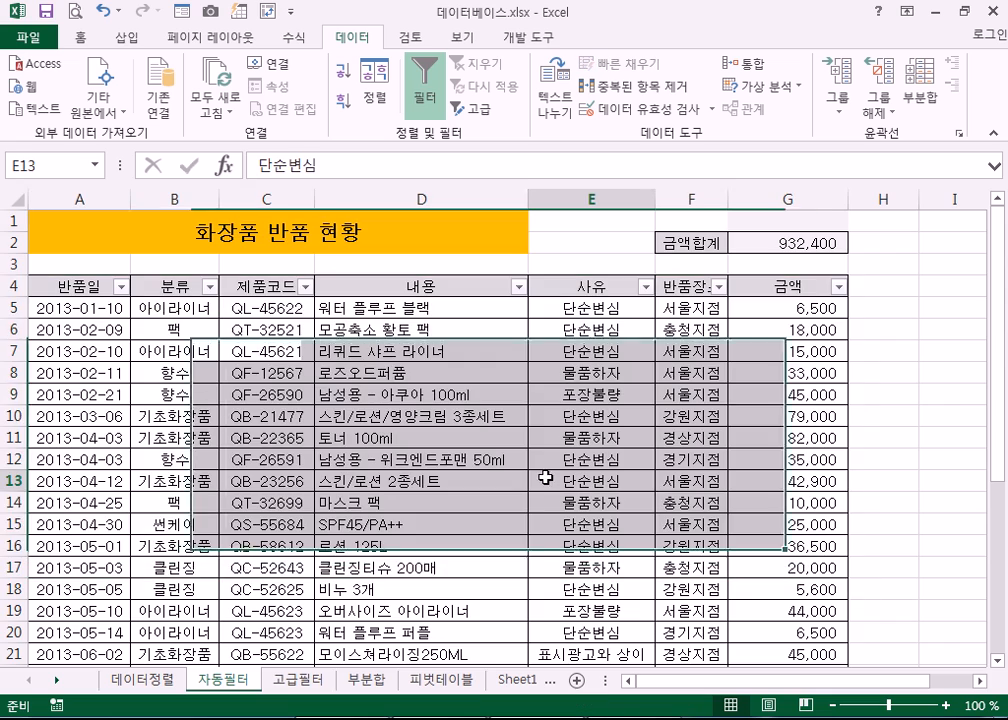
scroll(547, 479, "down", 7)
scroll(273, 524, "up", 4)
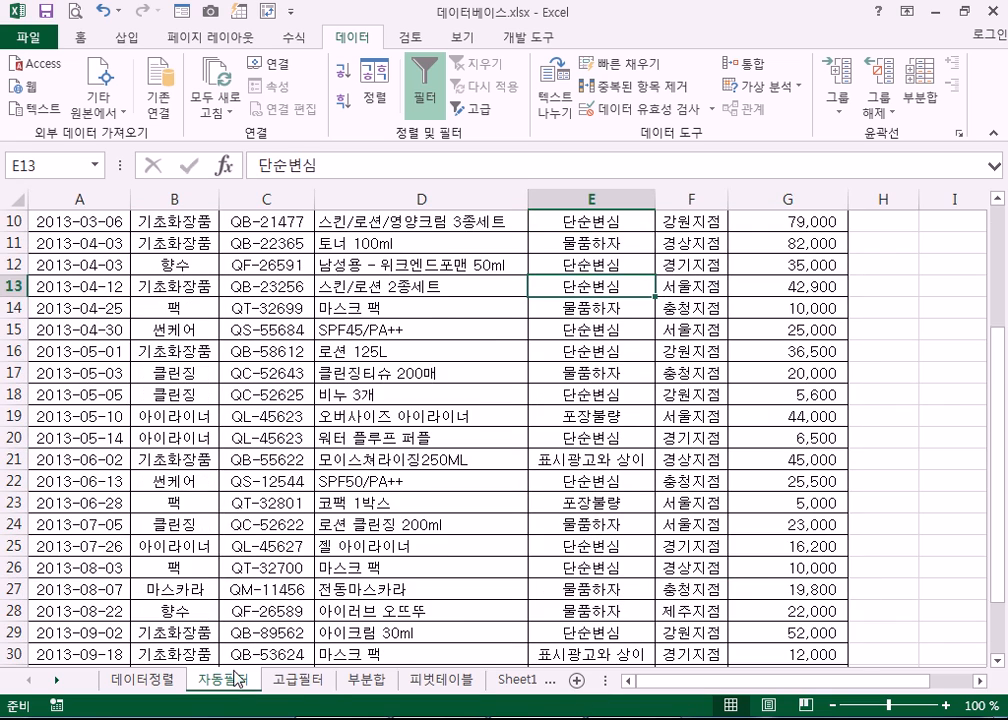
left_click(298, 679)
left_click(243, 261)
left_click_drag(243, 261, 265, 313)
left_click(183, 399)
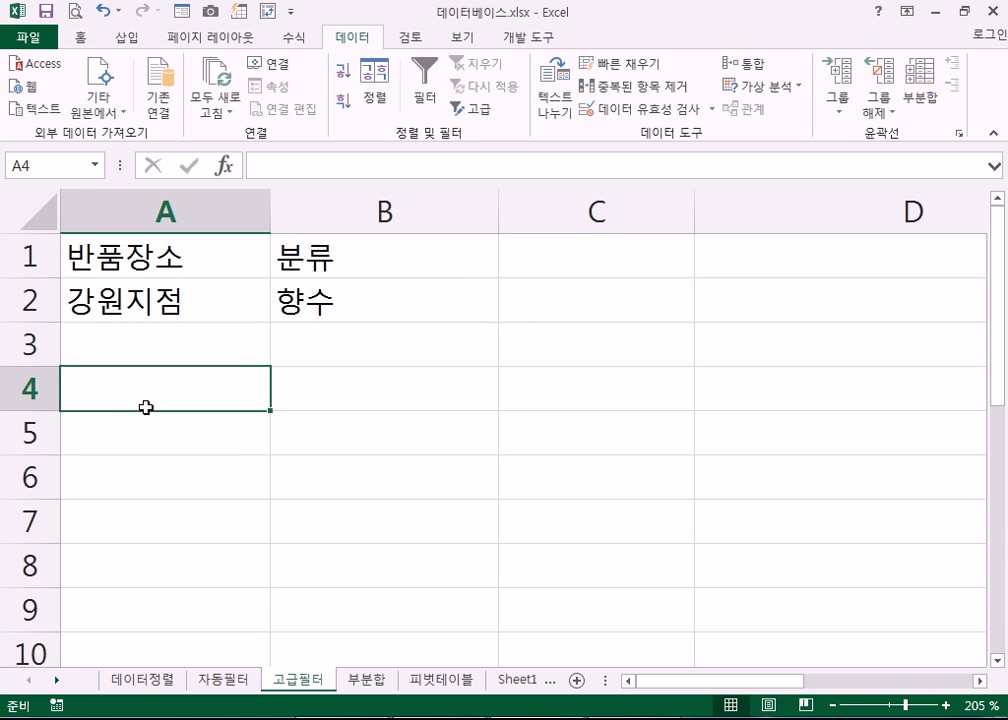
- Start an Advanced Filter from cell A4 that copies to another location, with A1:B2 of the 고급필터 sheet as criteria range
scroll(157, 399, "down", 3)
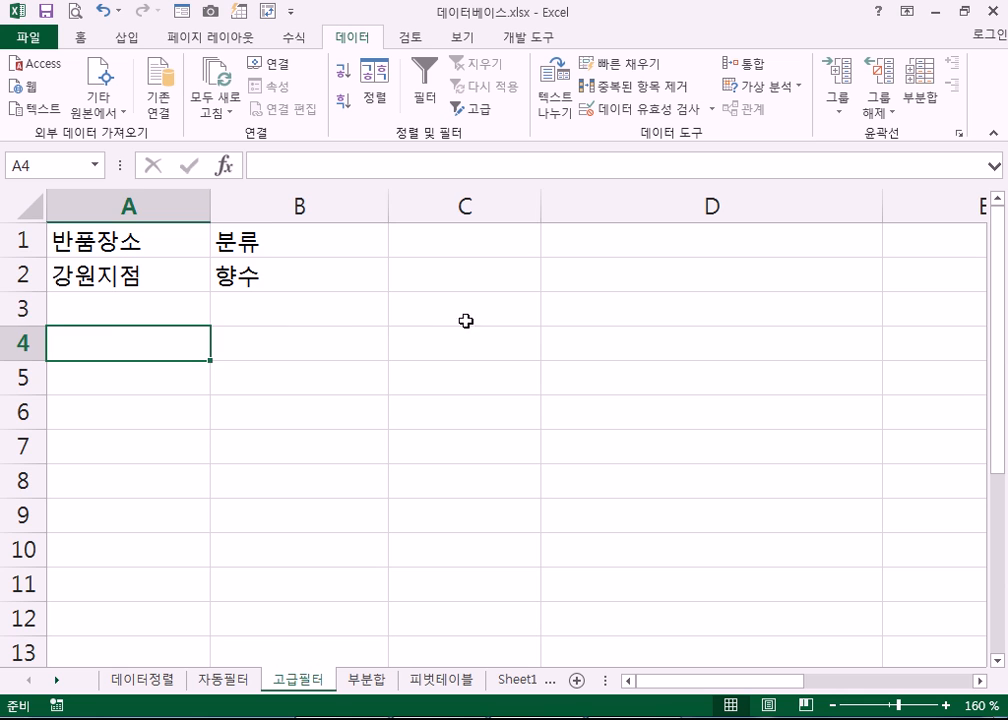
left_click(436, 320)
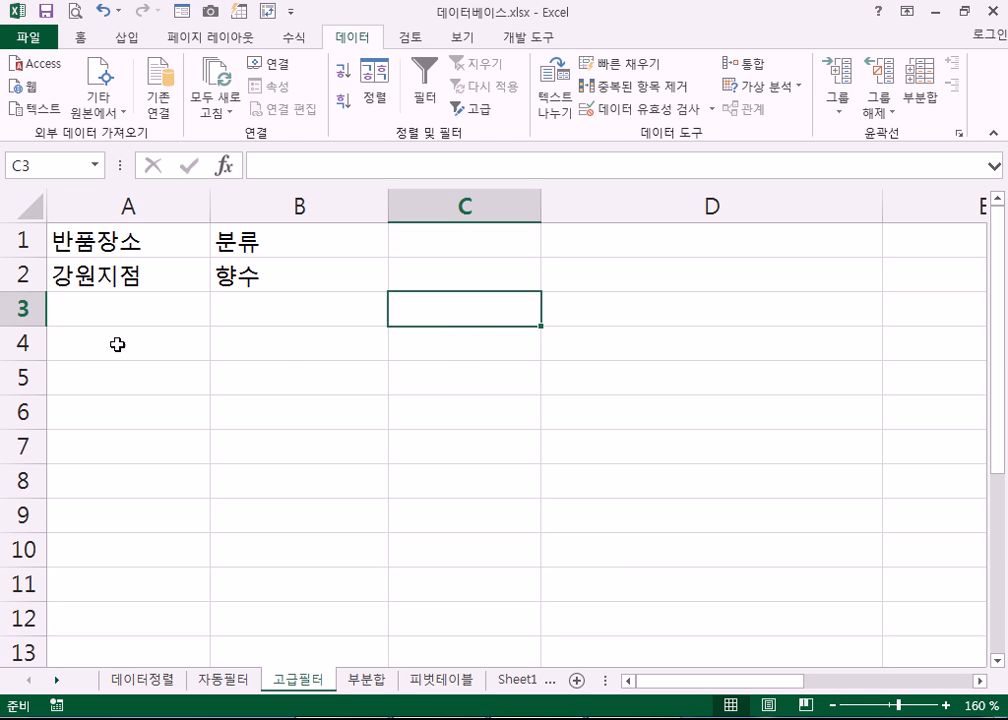
left_click(85, 349)
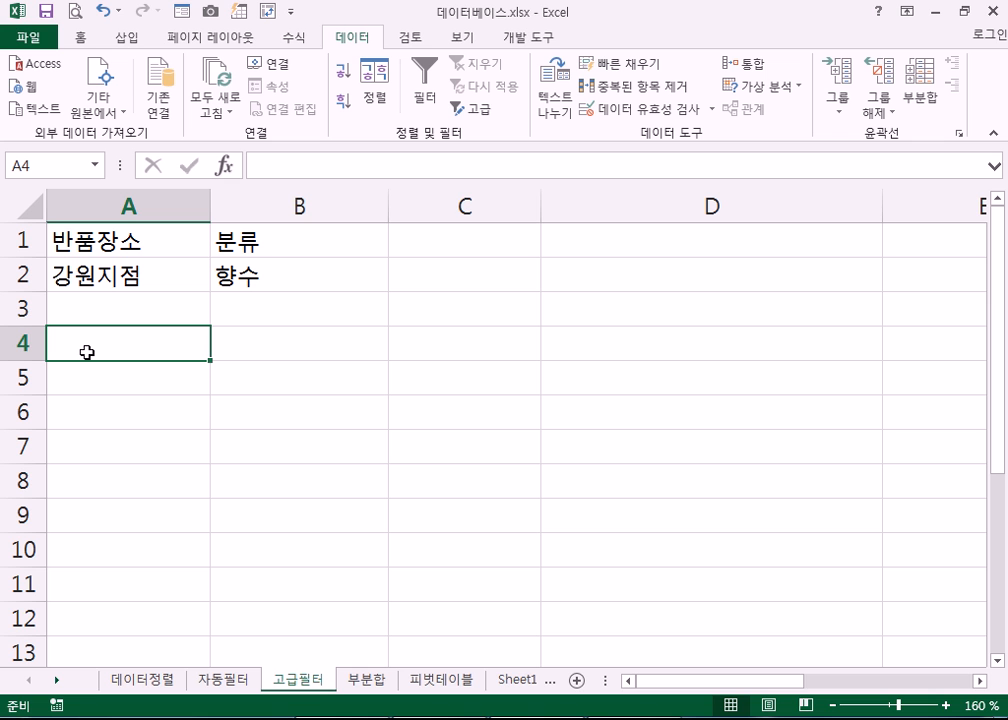
left_click(483, 112)
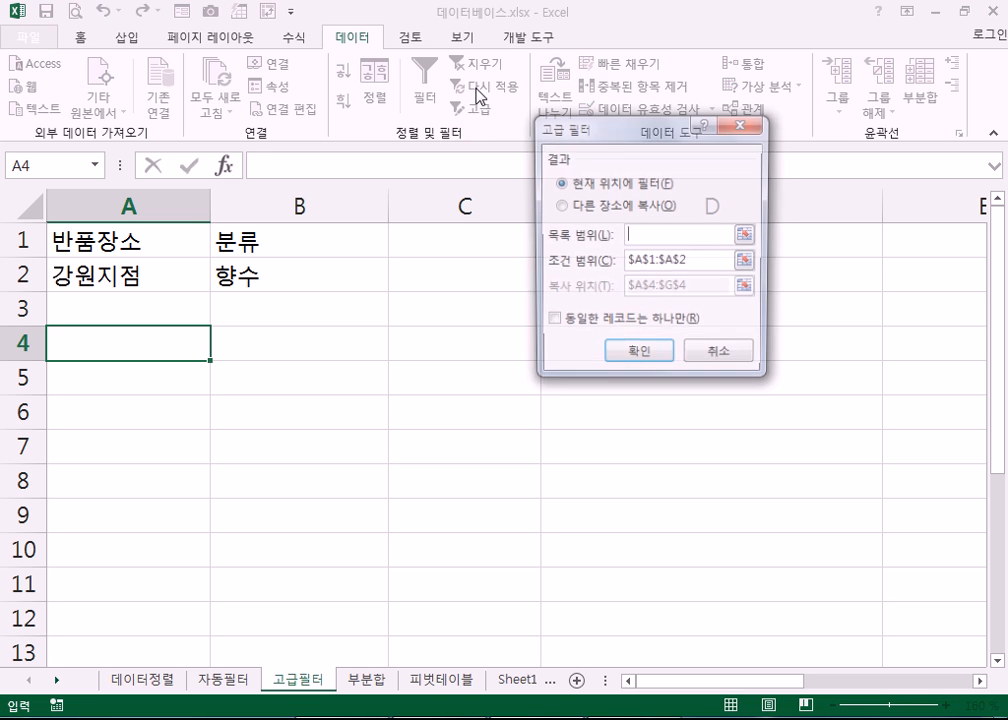
left_click(573, 210)
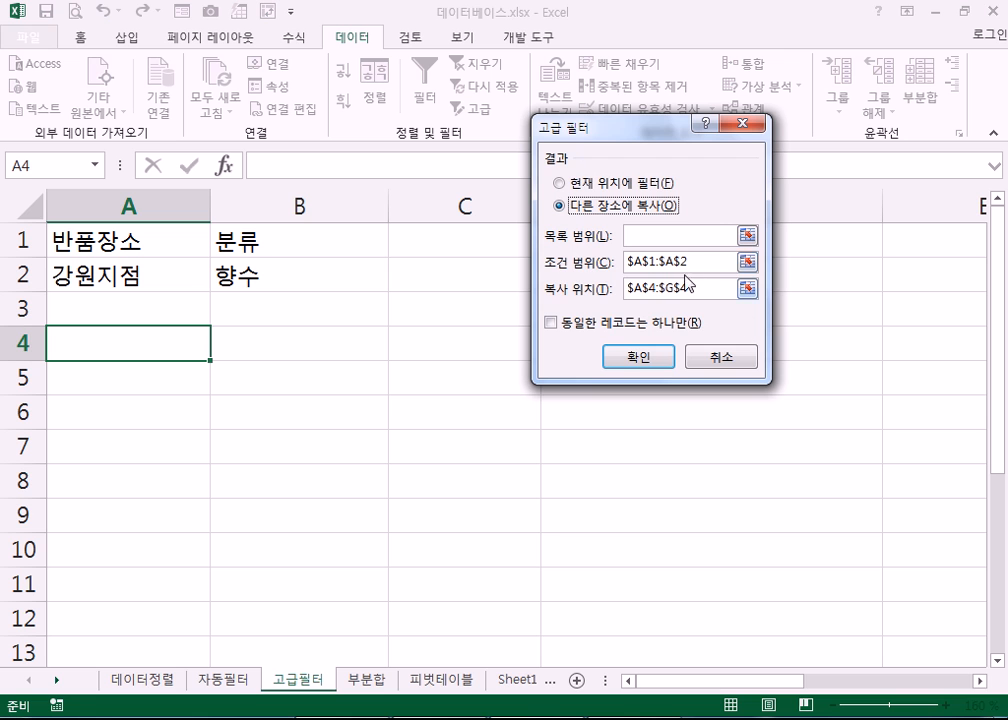
left_click_drag(698, 264, 600, 262)
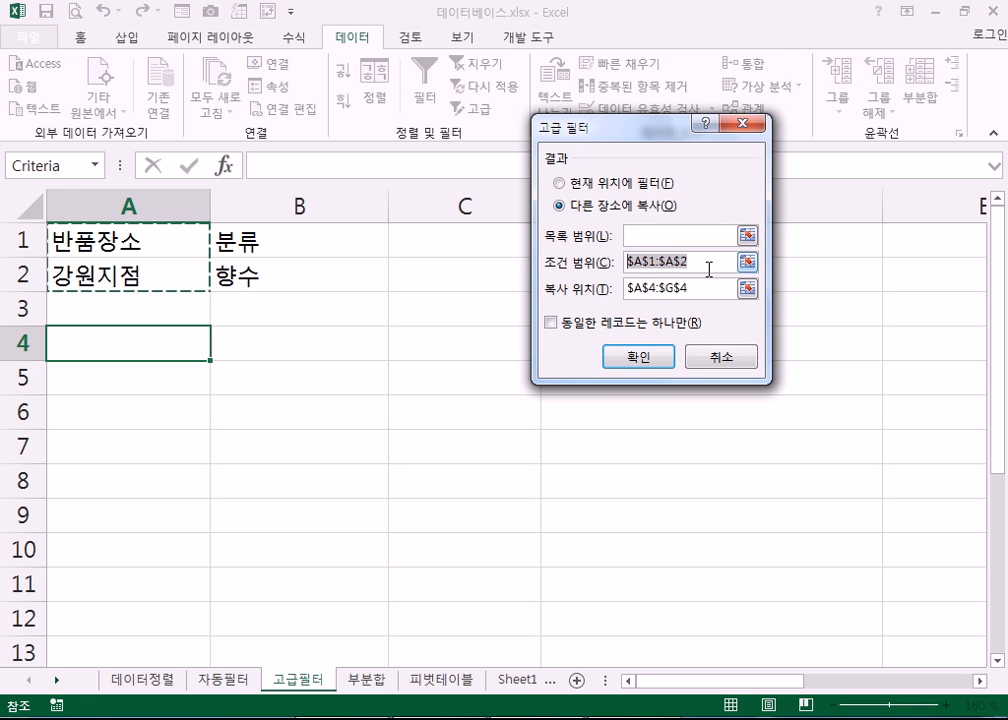
left_click_drag(135, 243, 298, 278)
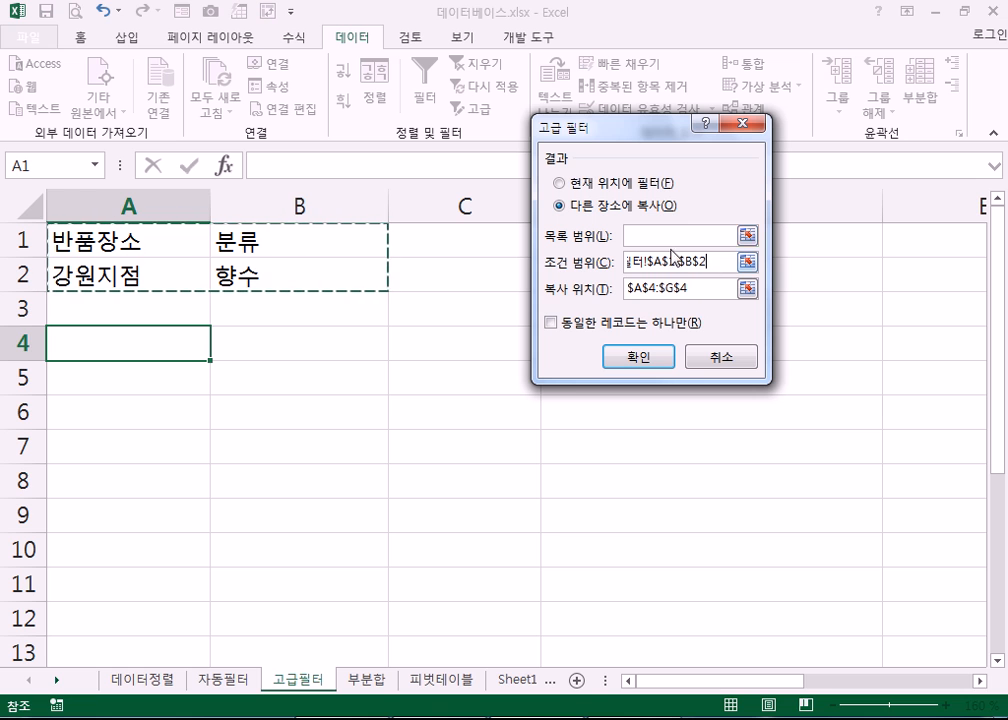
- Set the Advanced Filter's list range to the returns table 자동필터!$A$4:$G$34, including its header row
left_click(643, 238)
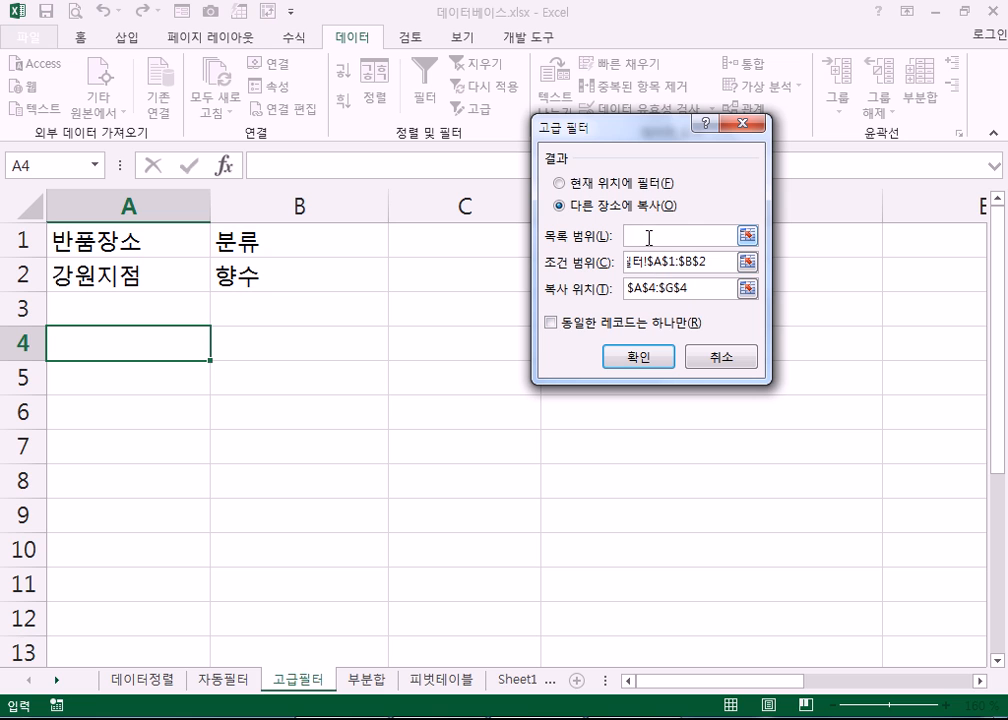
left_click(222, 679)
scroll(122, 355, "up", 2)
left_click_drag(80, 222, 785, 607)
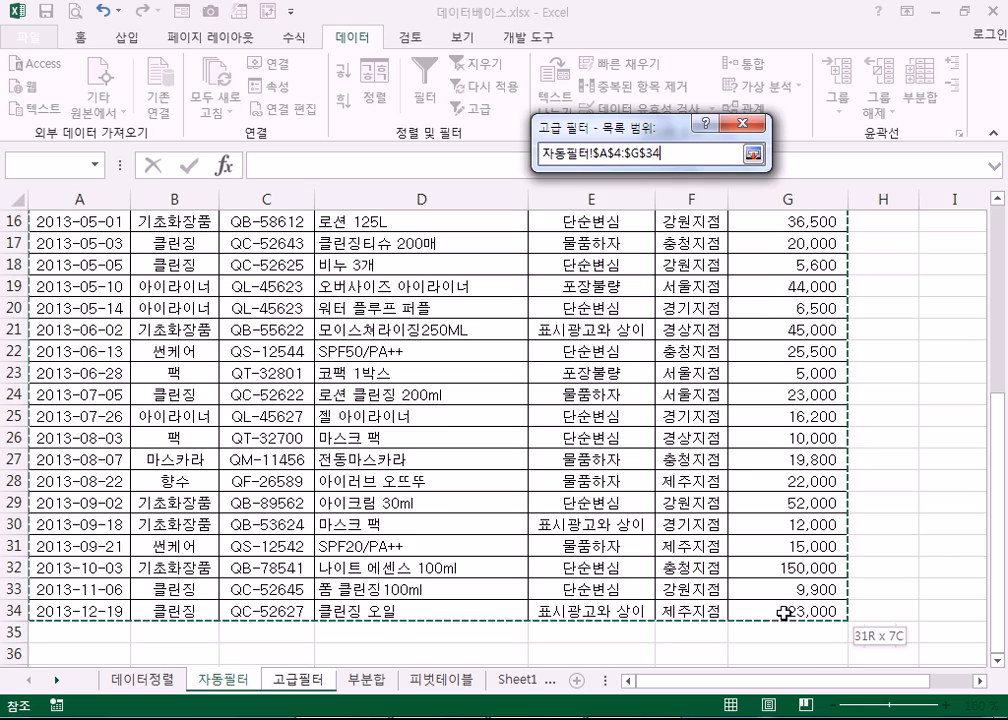
scroll(300, 607, "up", 5)
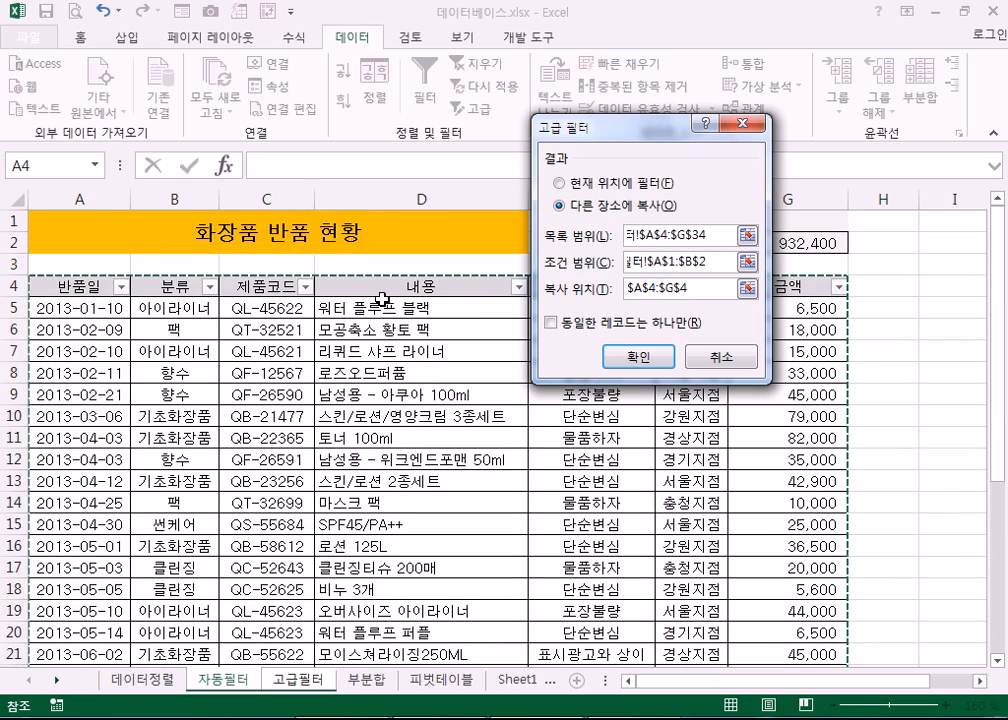
scroll(426, 447, "down", 3)
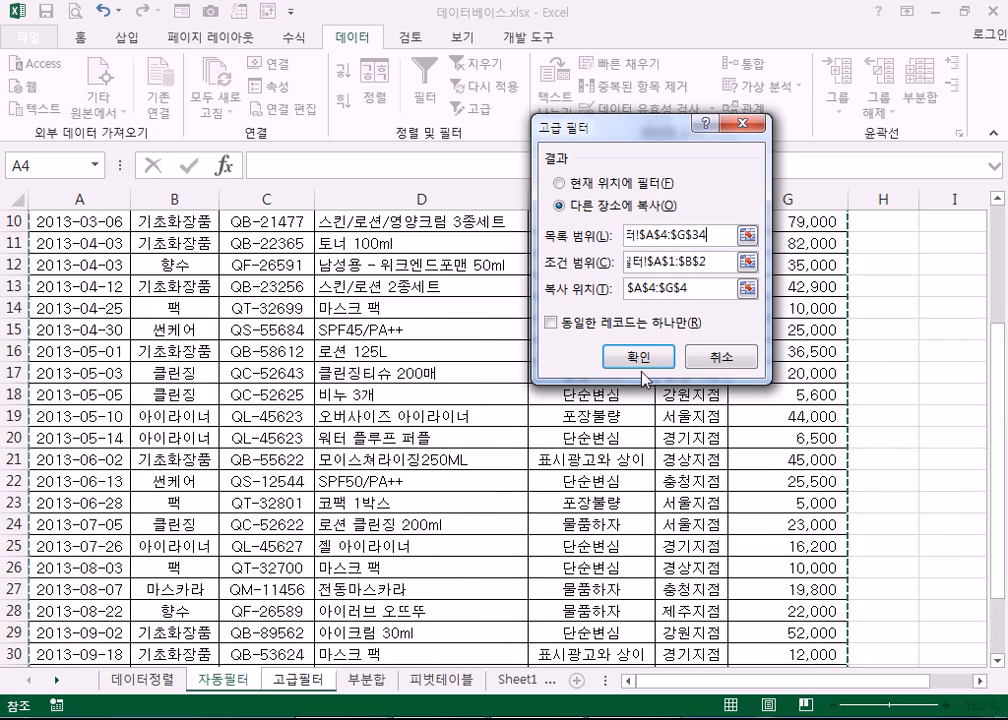
- Run the Advanced Filter and compare its output on the 고급필터 sheet with the source table on the 자동필터 sheet
left_click(652, 362)
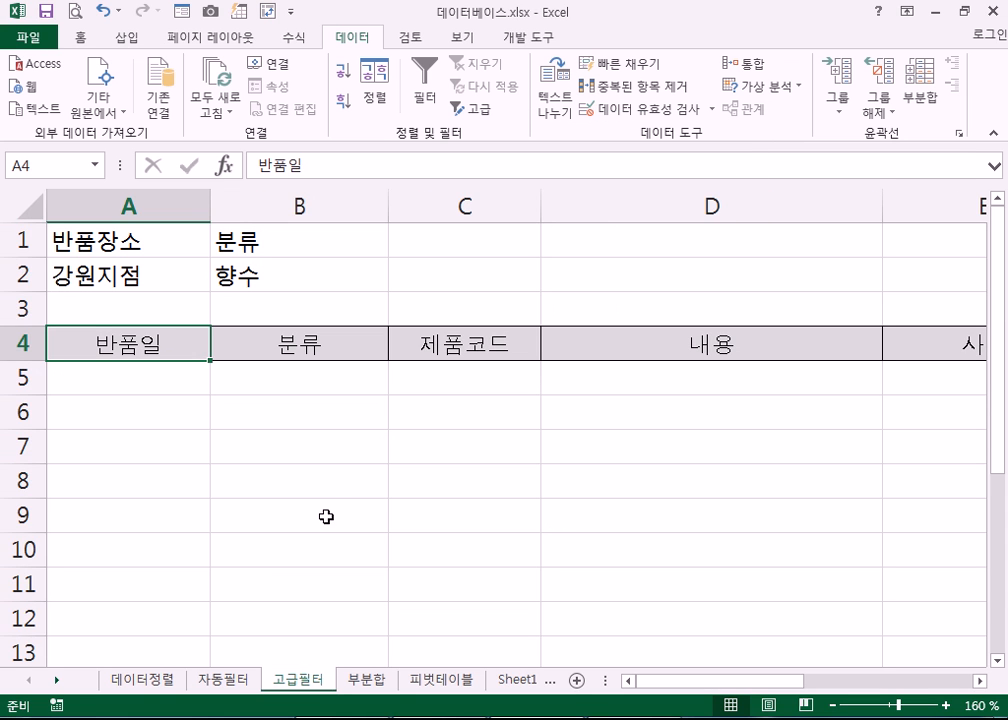
scroll(239, 413, "down", 2)
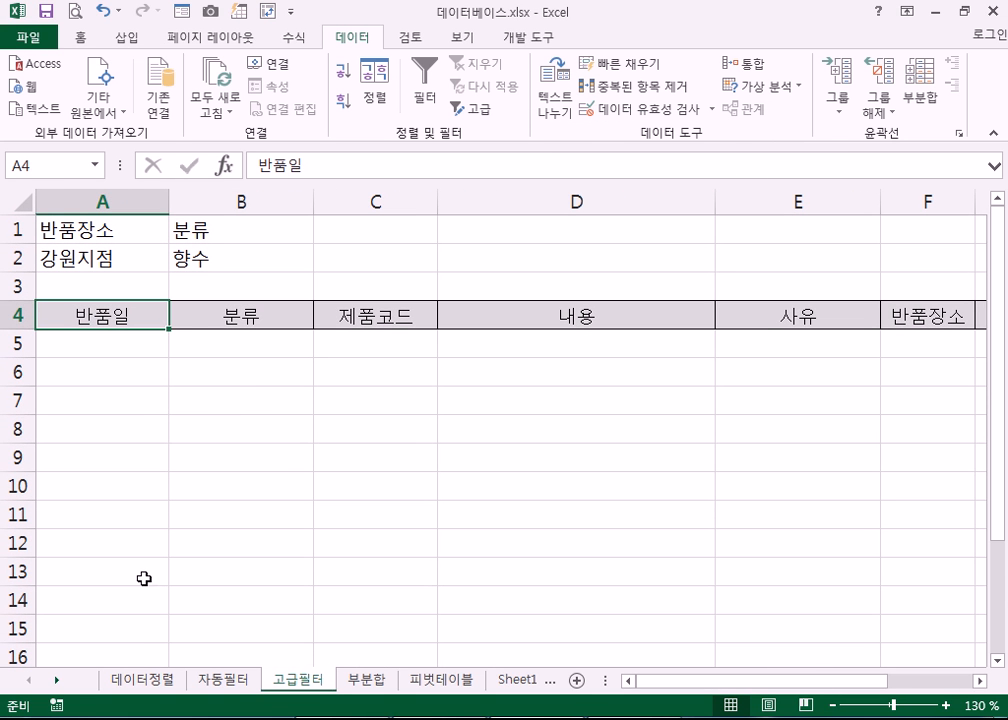
left_click(230, 681)
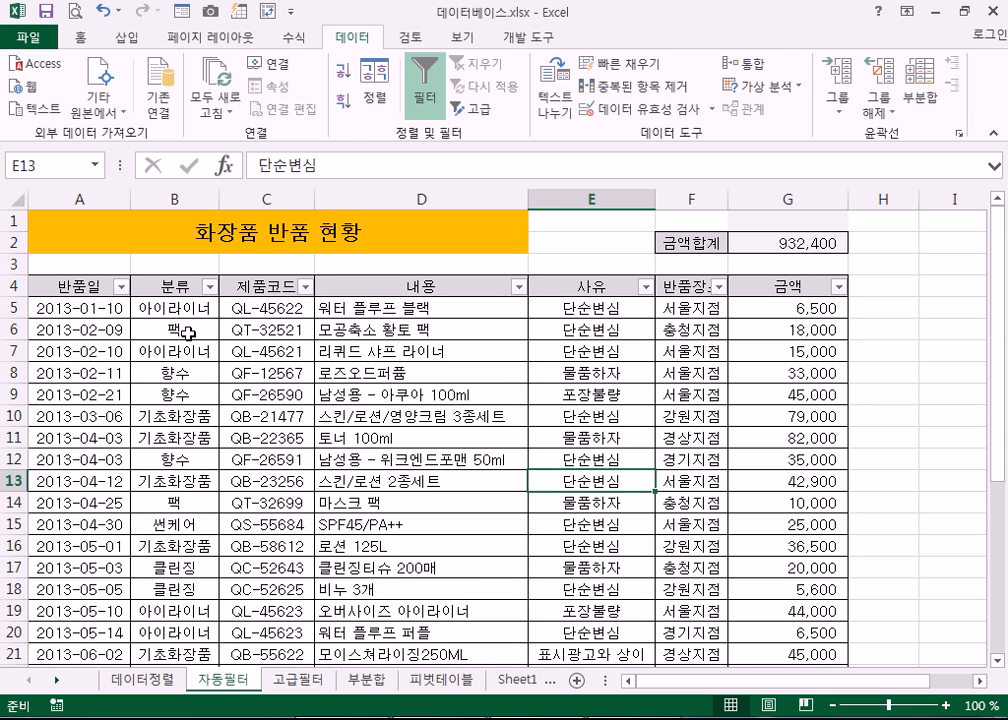
left_click(314, 686)
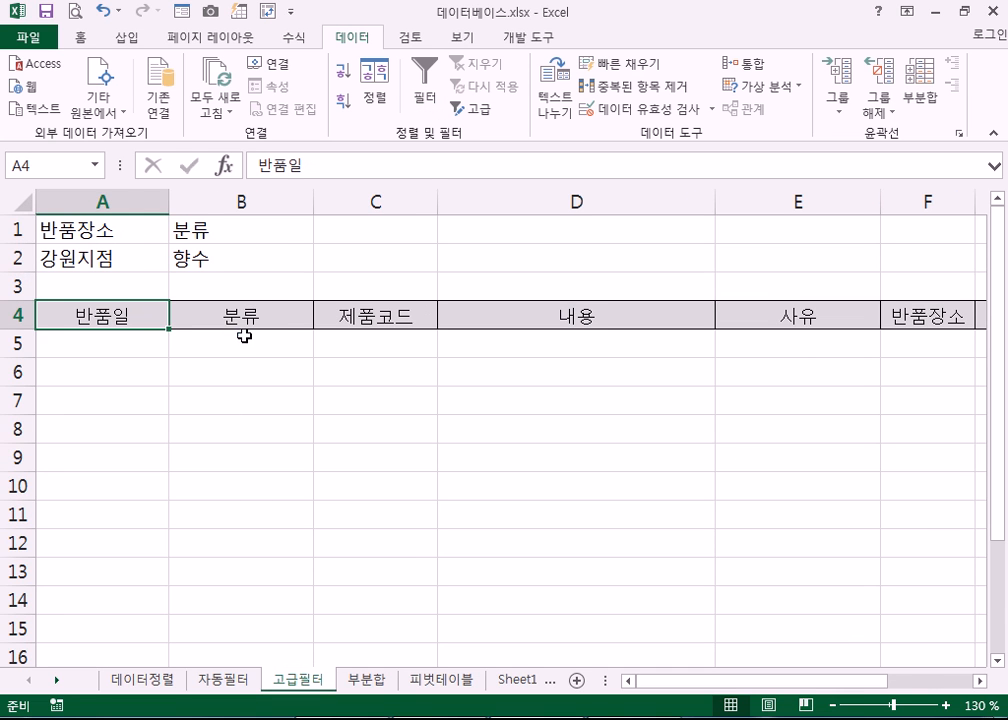
scroll(244, 336, "down", 2)
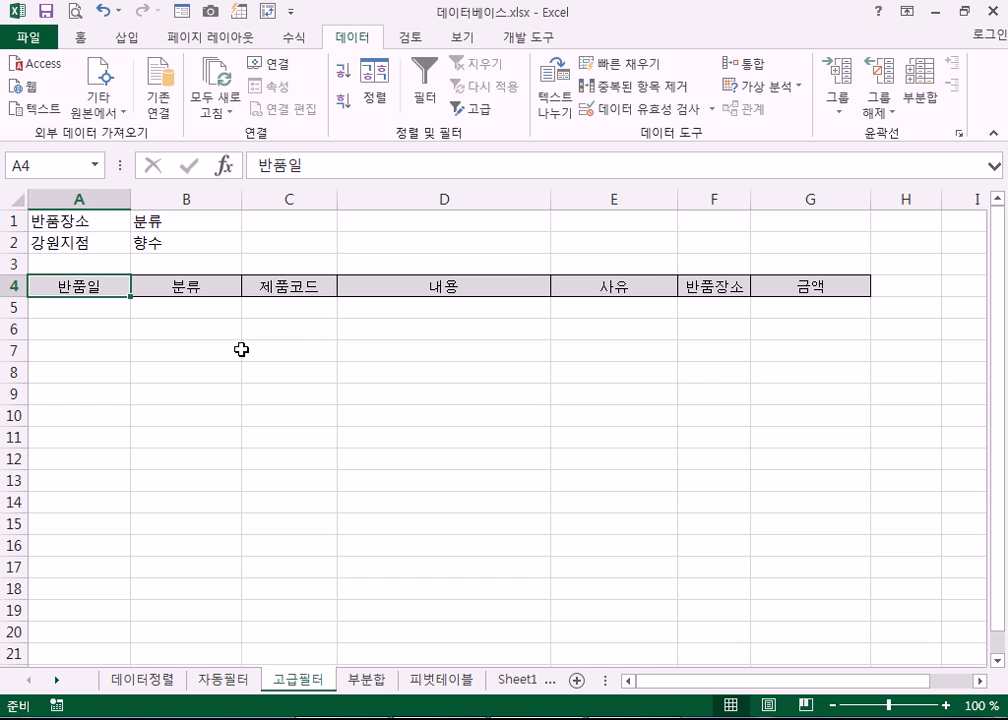
left_click(224, 682)
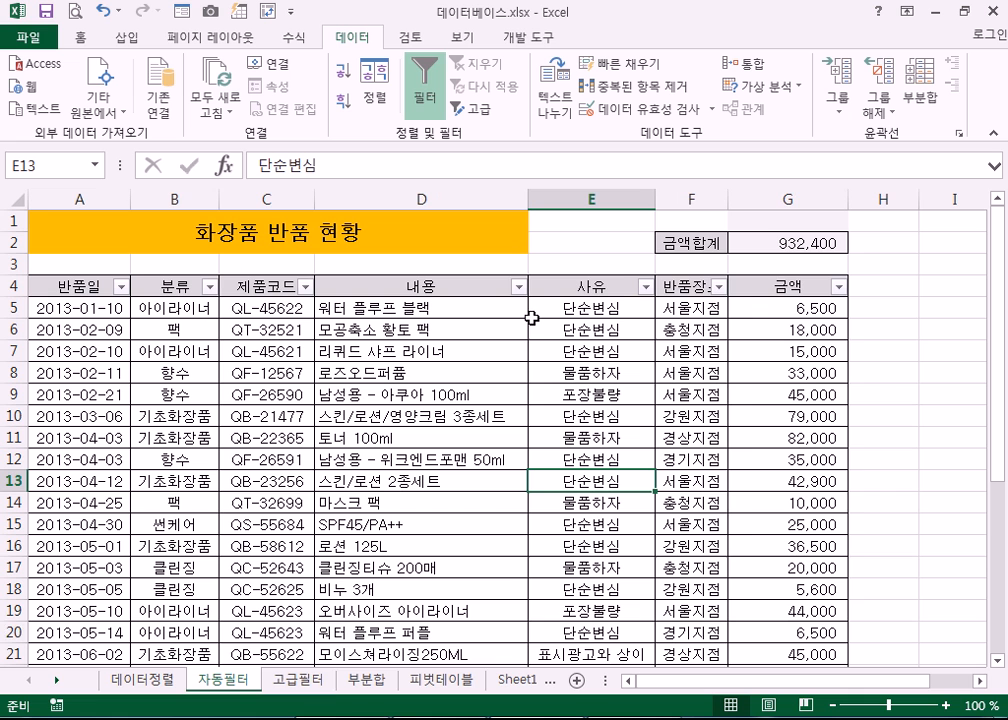
left_click(292, 679)
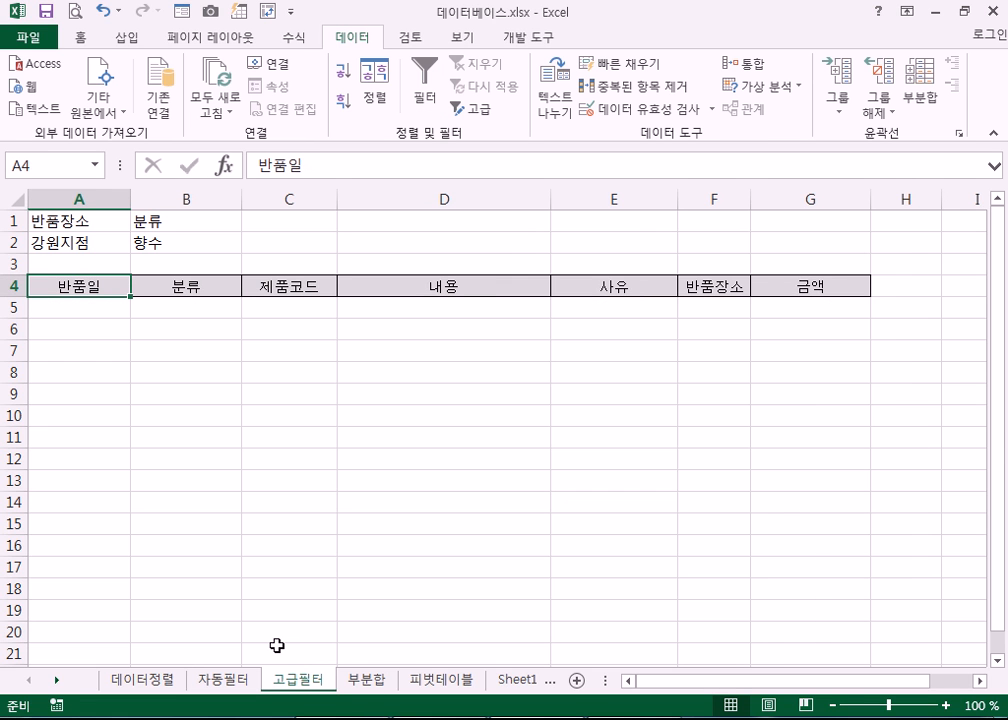
- Filter the 자동필터 table's 반품장소 column to 강원지점 only, check the 분류 values, and clear the filter
left_click(226, 682)
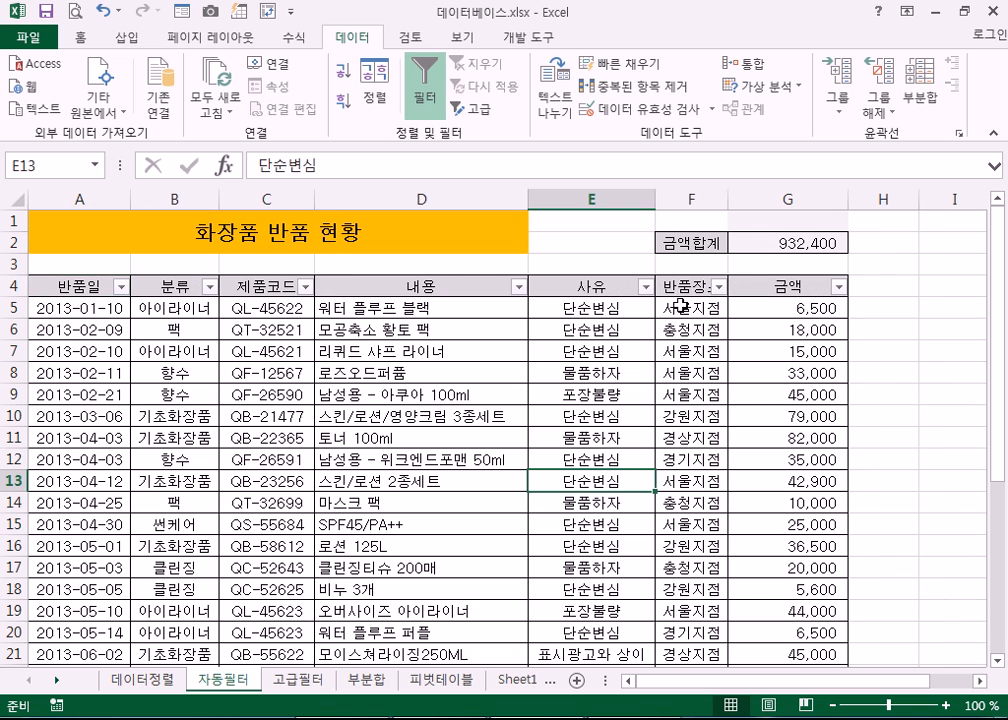
left_click(718, 287)
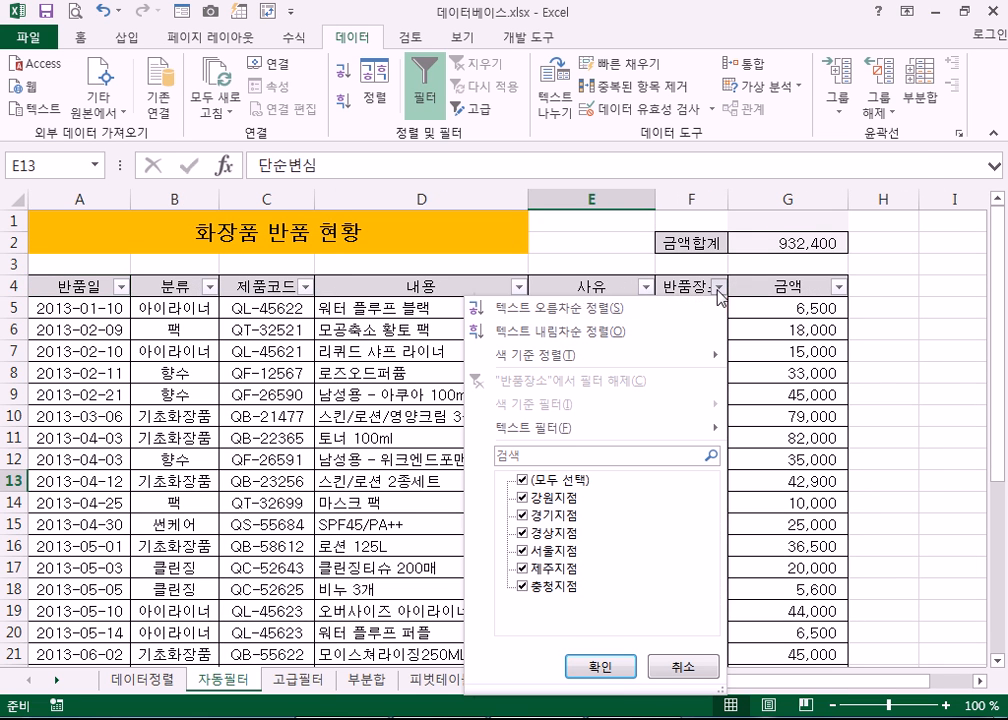
left_click(522, 480)
left_click(521, 497)
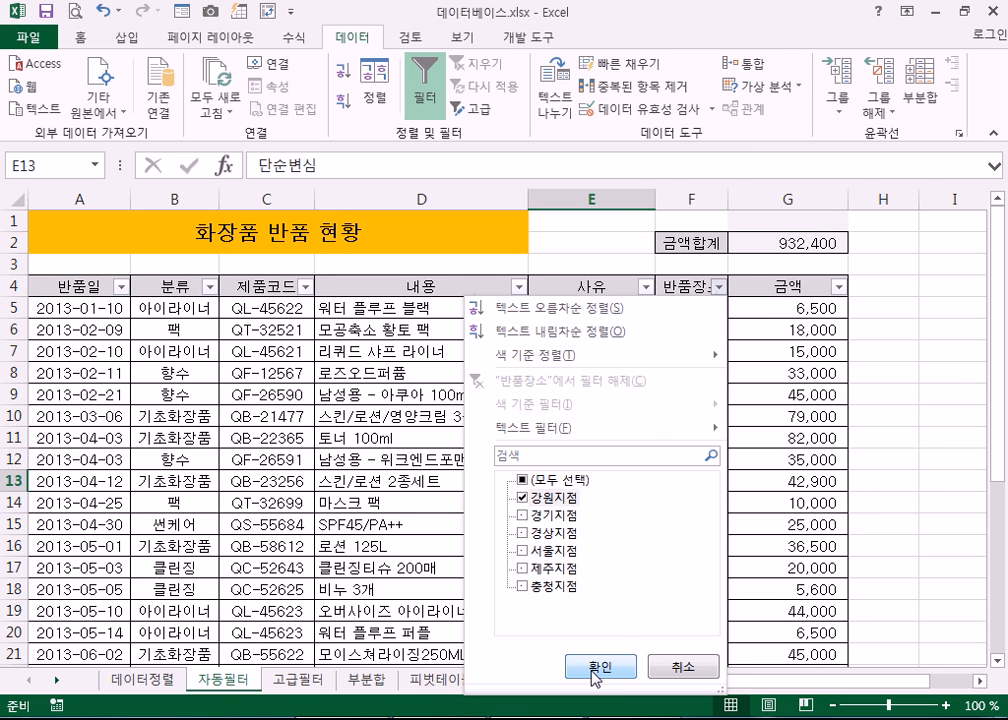
left_click(595, 666)
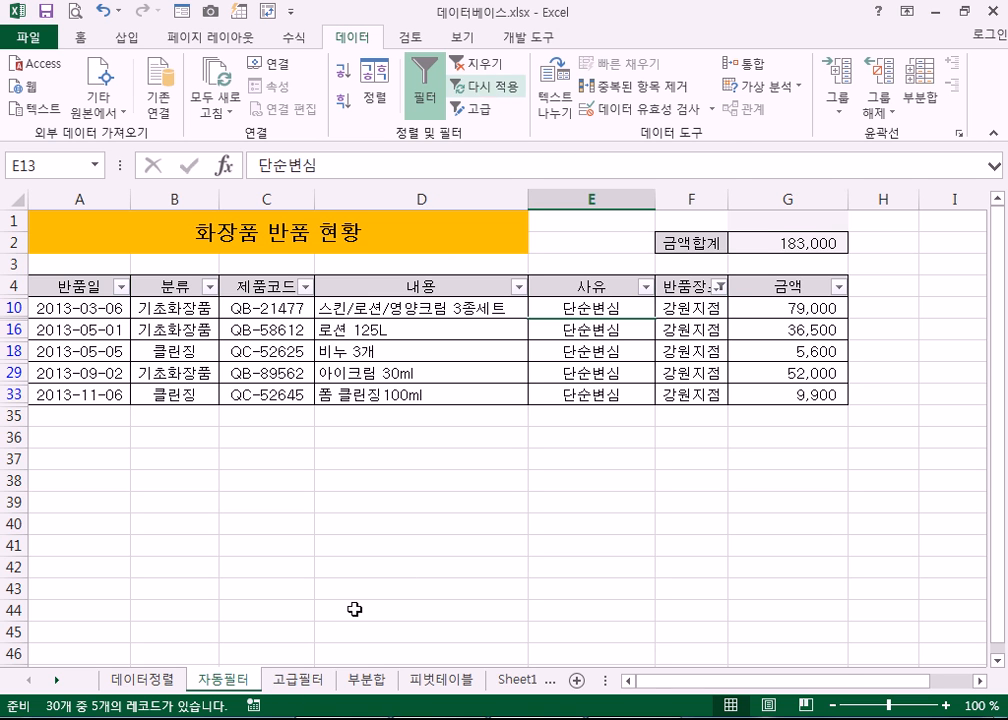
left_click(481, 64)
- Change the 반품장소 criterion in cell A2 of the 고급필터 sheet to 서울지점
left_click(297, 679)
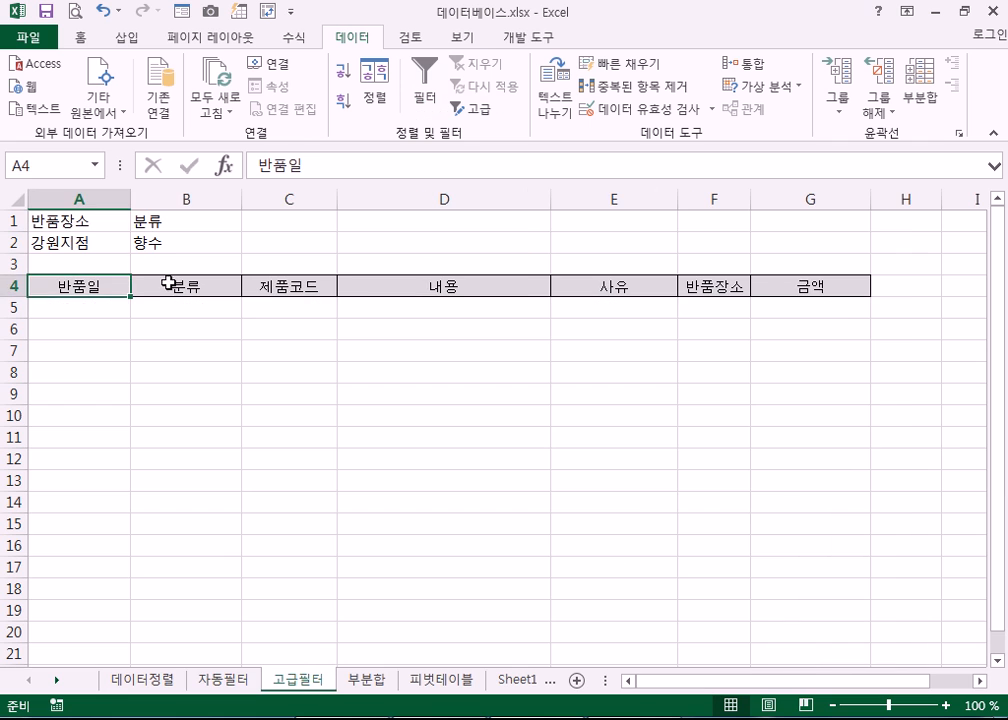
left_click(74, 242)
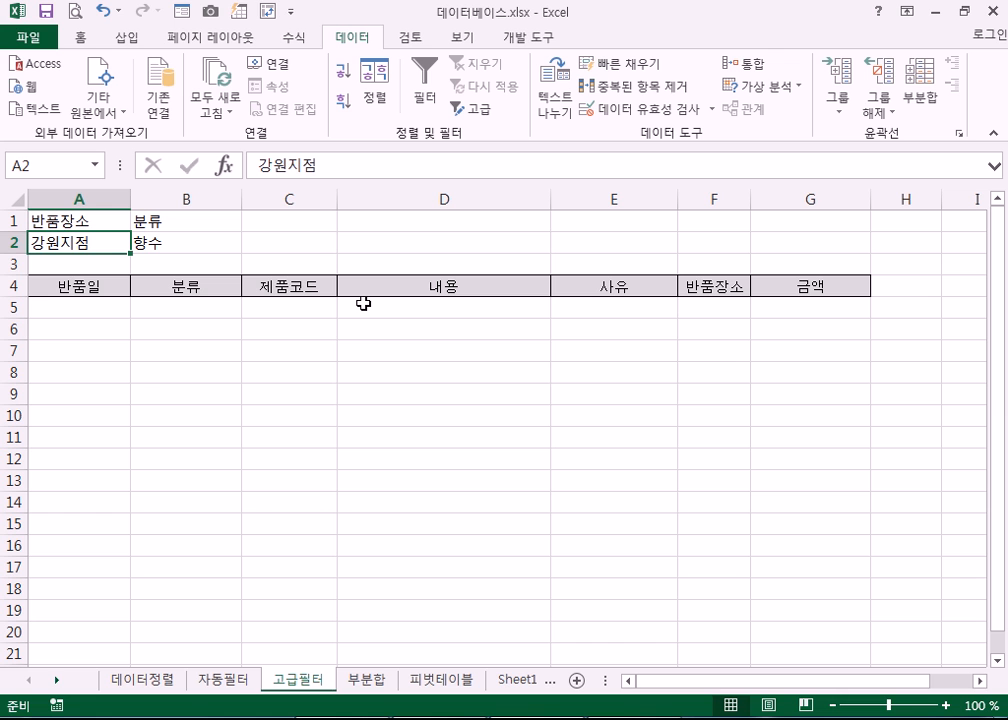
type("서울지점")
key("Return")
left_click(95, 288)
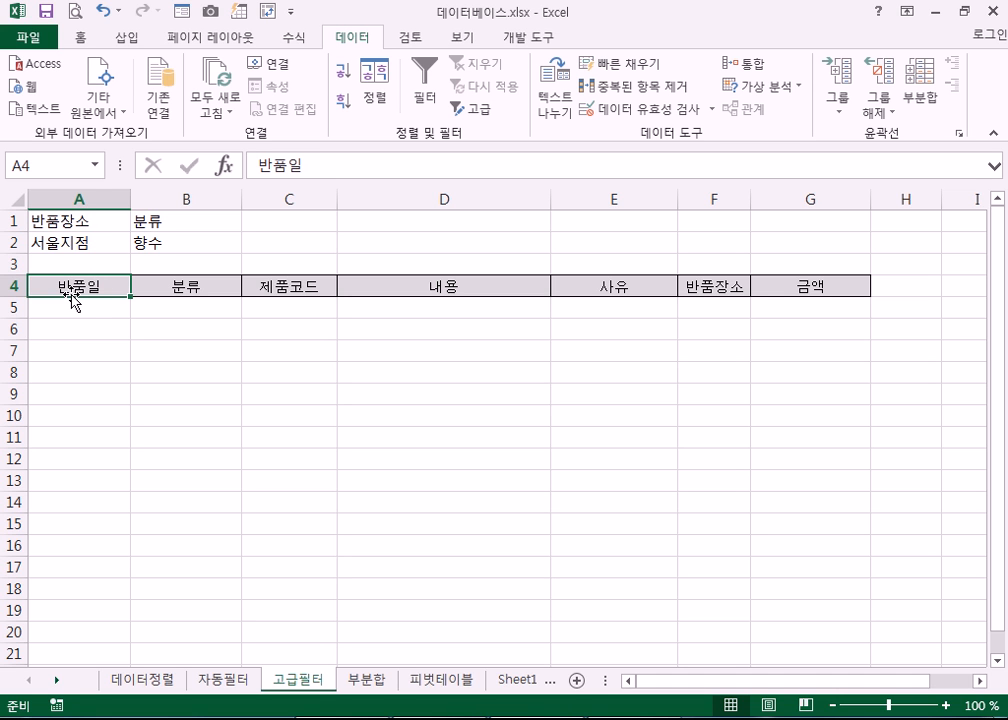
left_click(490, 110)
left_click(506, 436)
- Delete row 4 with the previously extracted headers from the 고급필터 sheet
left_click_drag(26, 279, 31, 454)
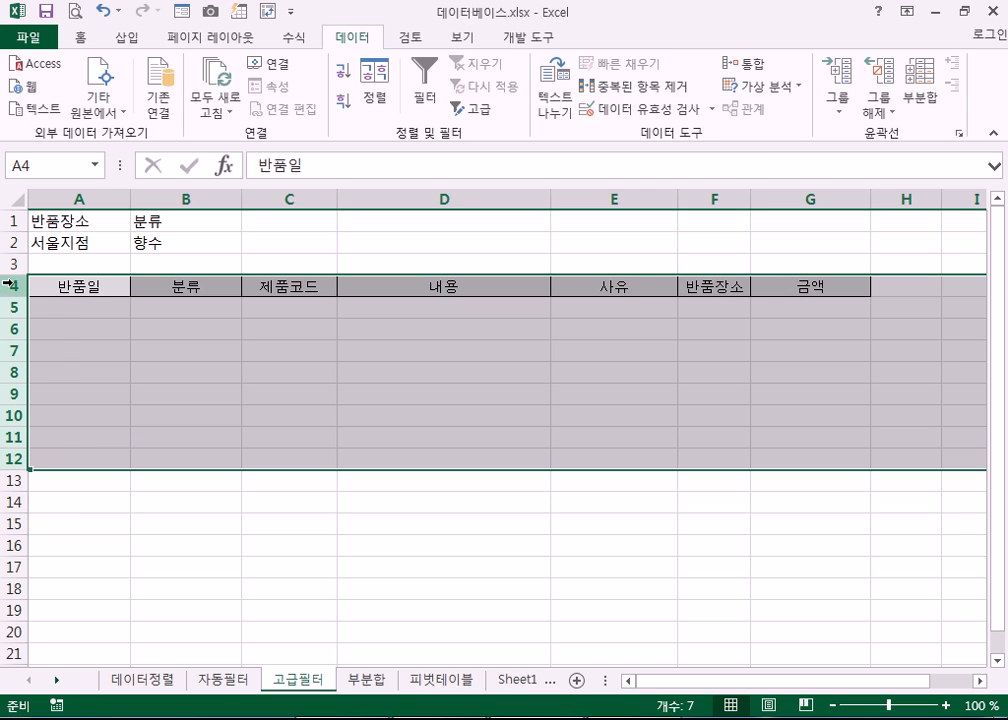
left_click(12, 285)
right_click(17, 288)
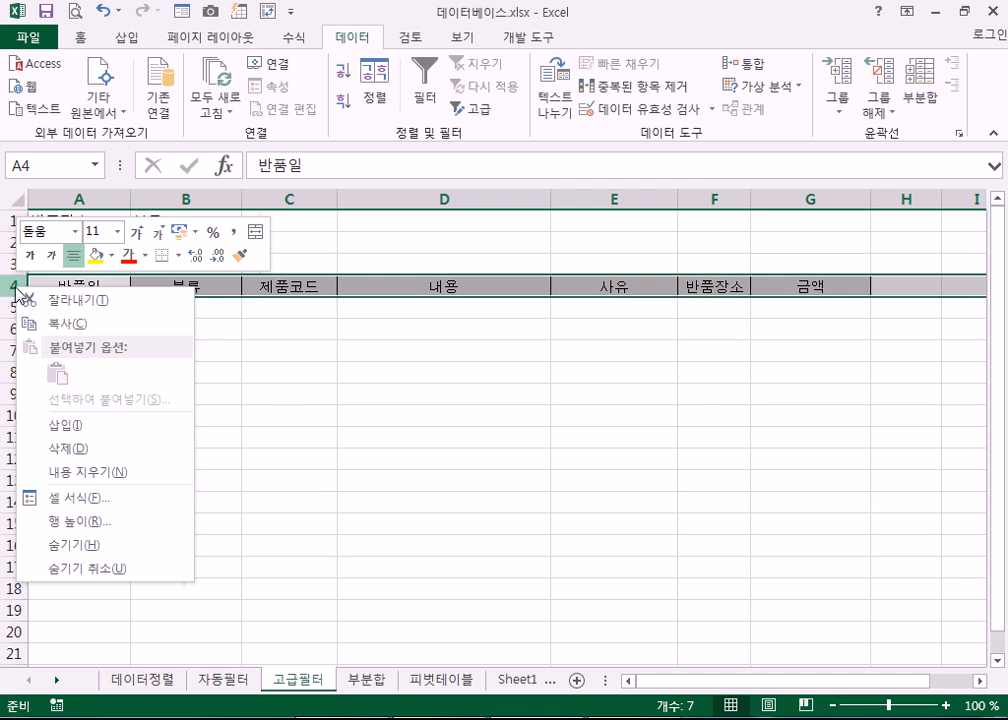
left_click(80, 447)
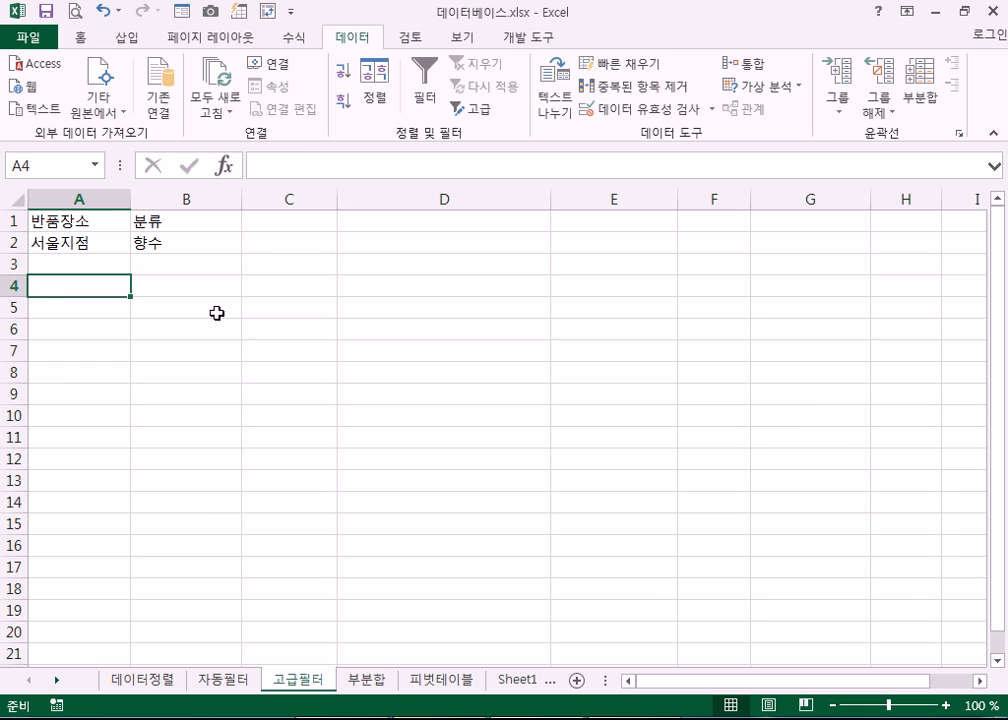
- Start an Advanced Filter that copies to another location, with cell A4 of the 고급필터 sheet as the destination
left_click(474, 113)
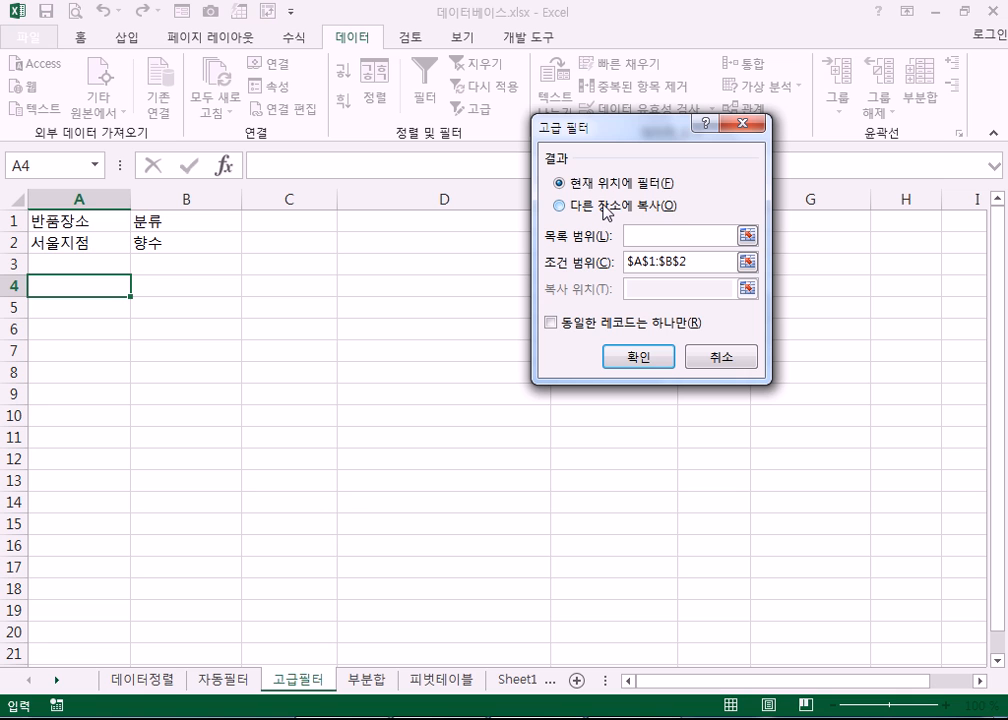
left_click(600, 206)
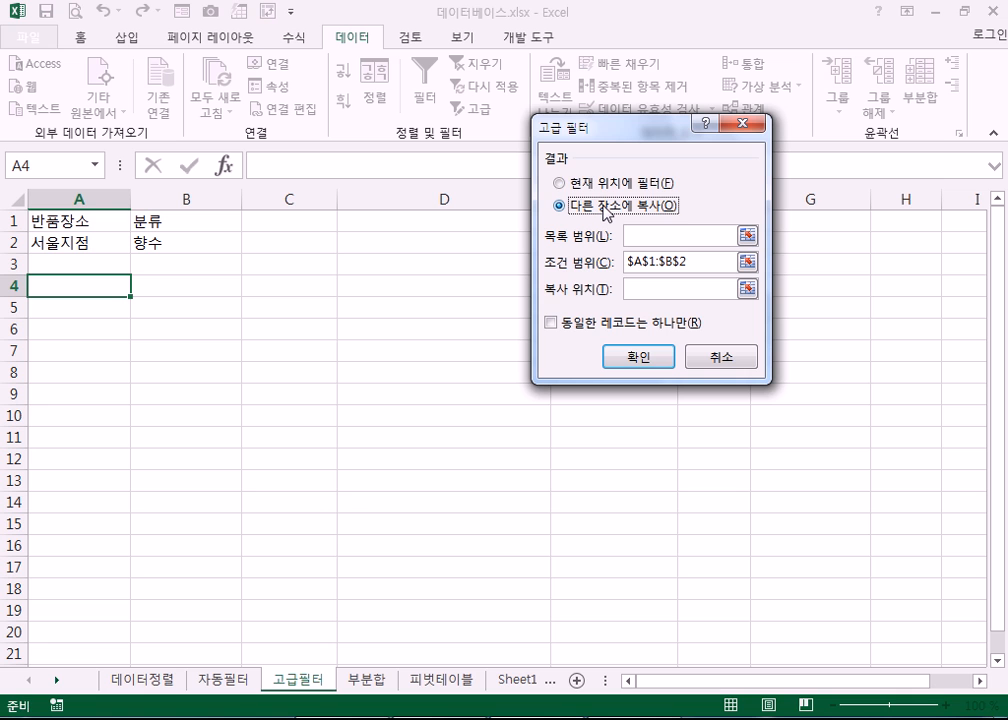
left_click(697, 261)
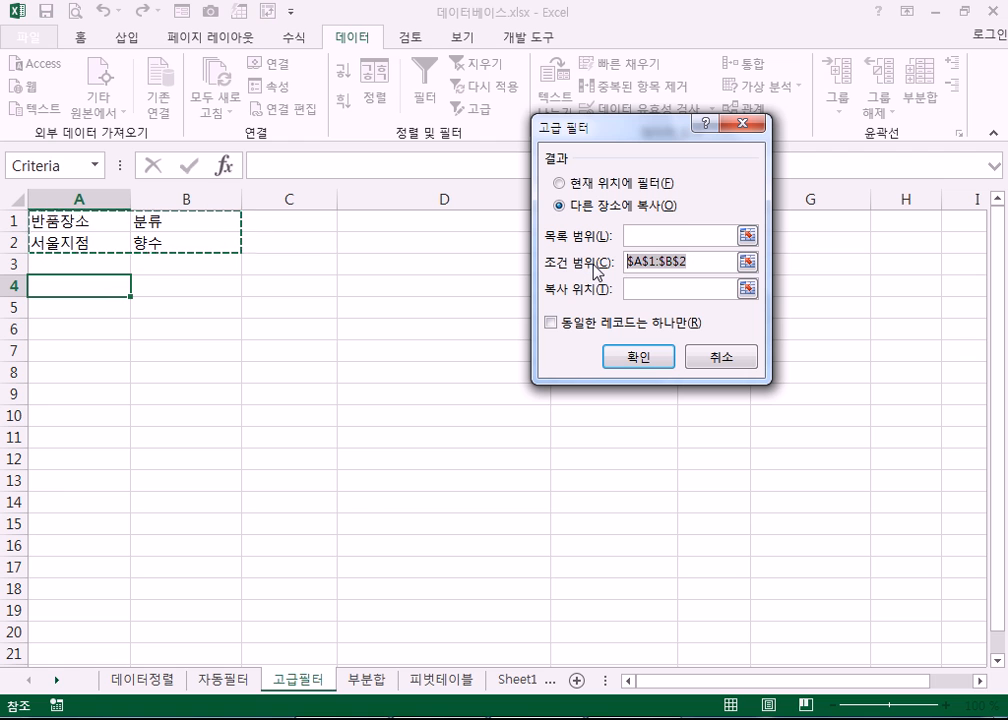
left_click(648, 287)
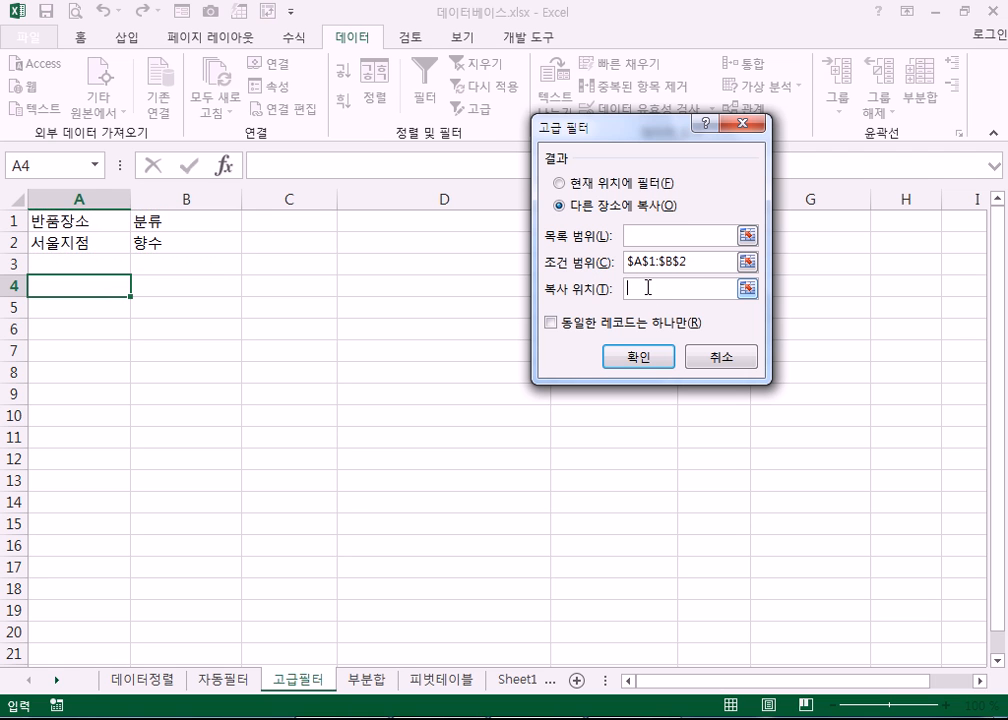
left_click(66, 287)
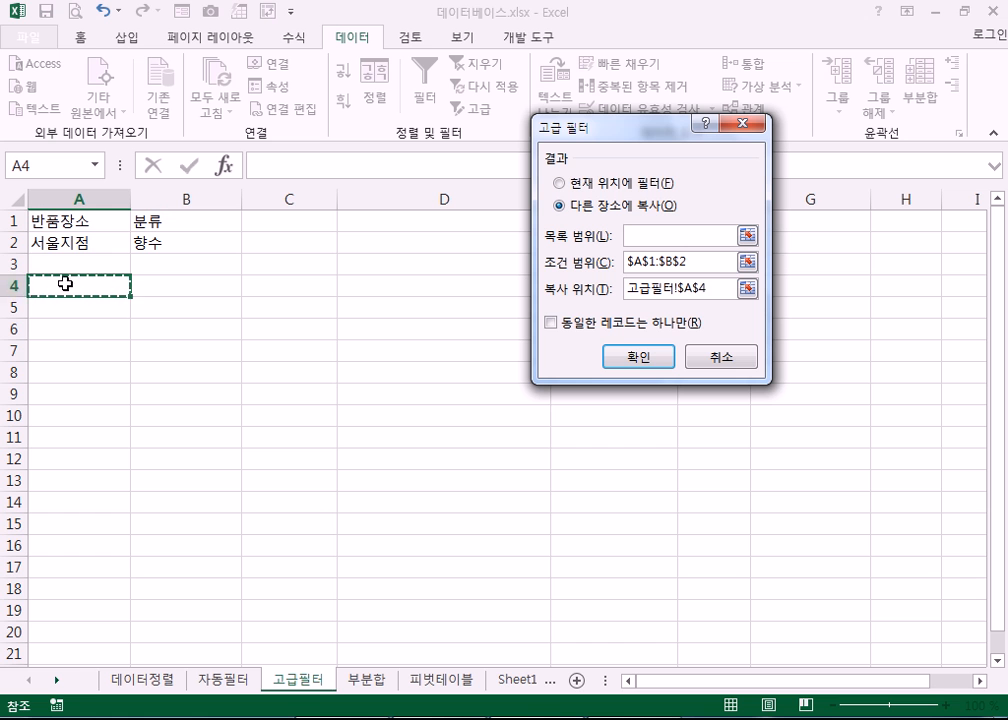
- Set the list range to the whole returns table 자동필터!$A$4:$G$34 and check that it covers the header through the last record
left_click(637, 236)
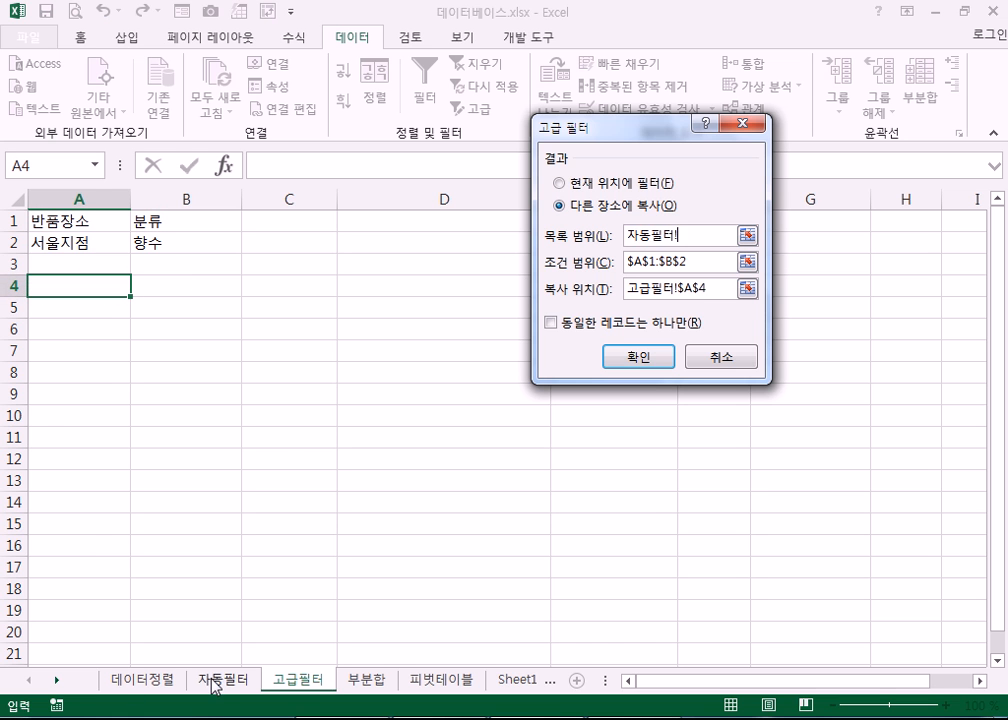
left_click(222, 680)
left_click(85, 288)
left_click_drag(85, 288, 774, 601)
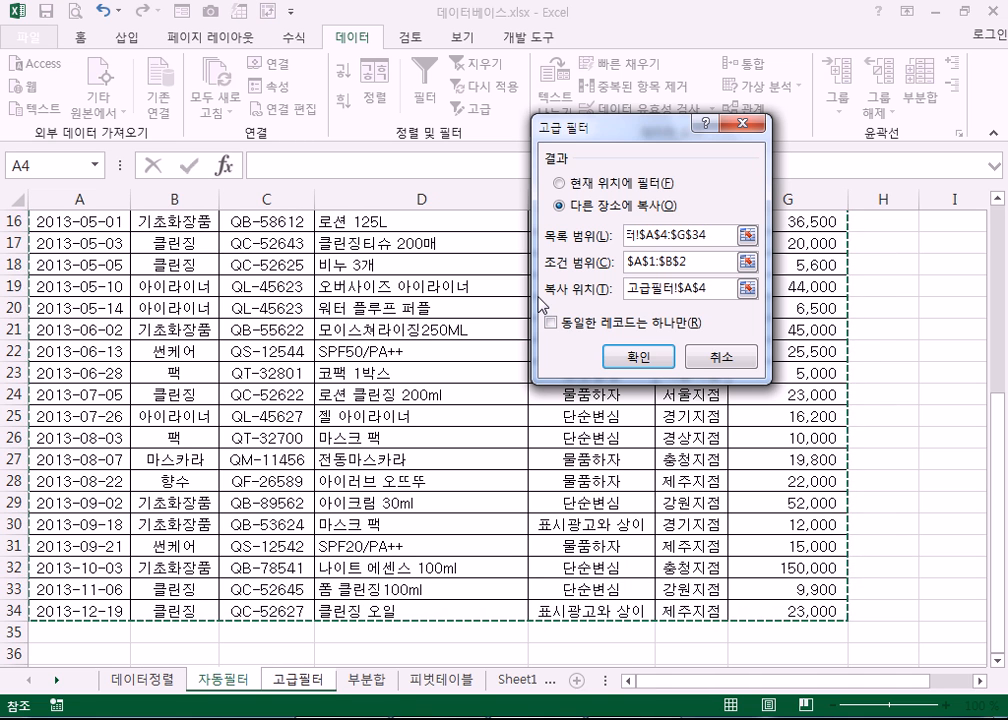
scroll(152, 258, "up", 5)
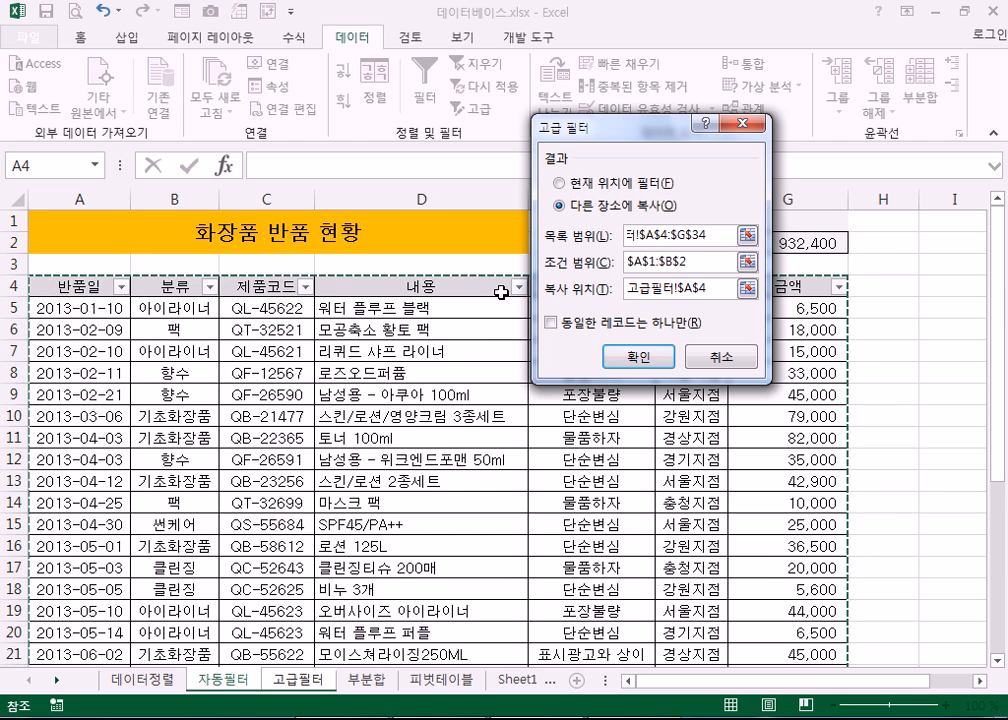
scroll(790, 501, "down", 3)
scroll(790, 501, "down", 4)
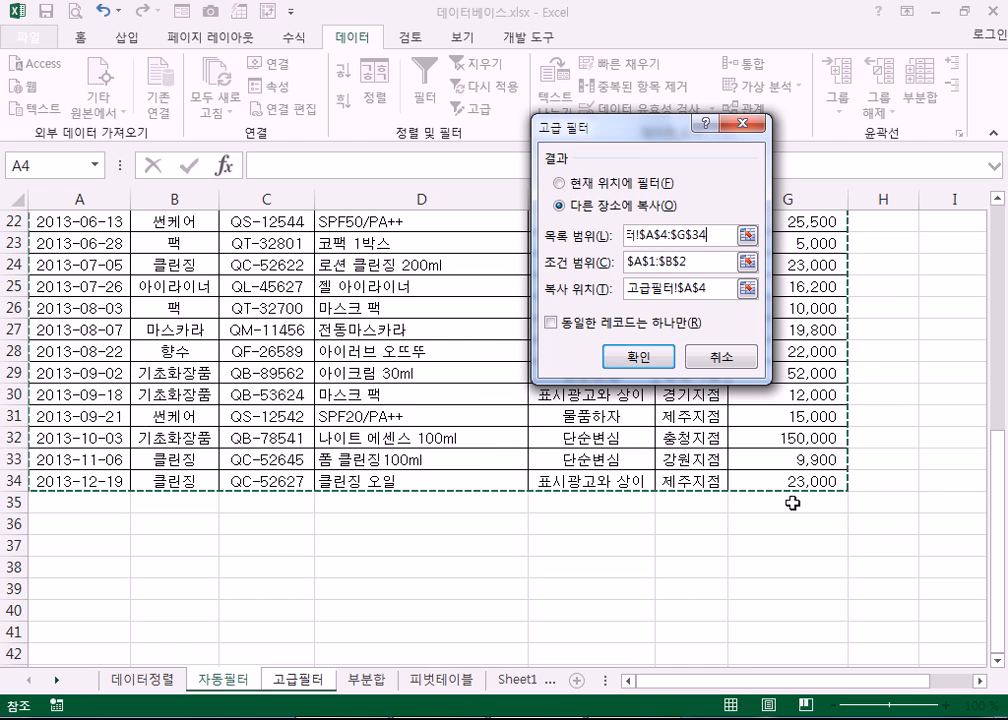
scroll(300, 394, "up", 7)
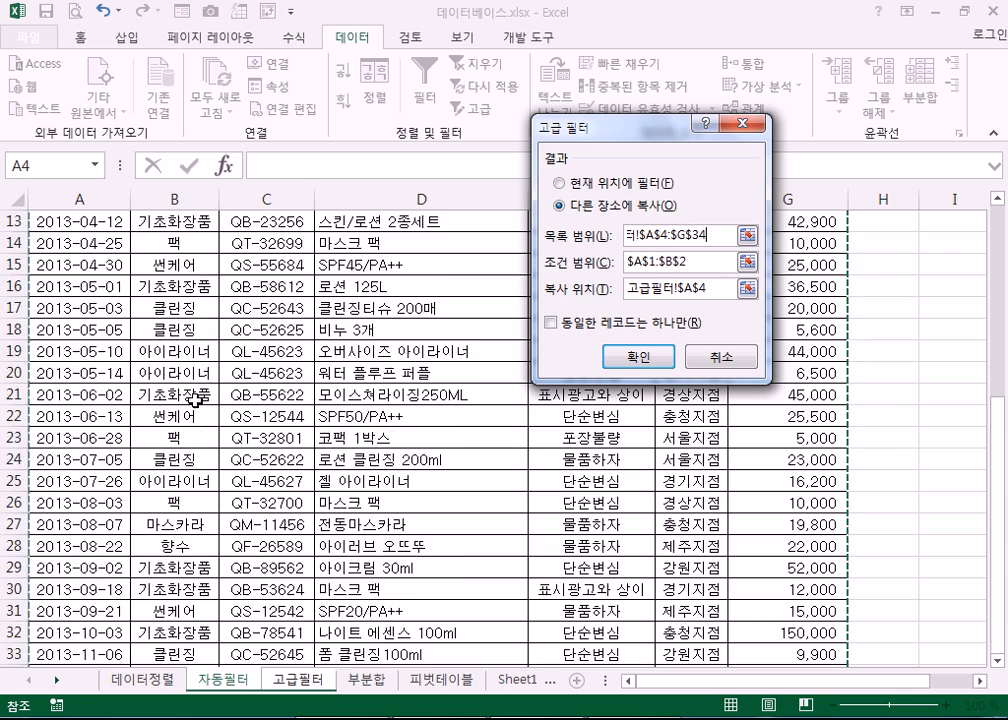
scroll(760, 443, "down", 4)
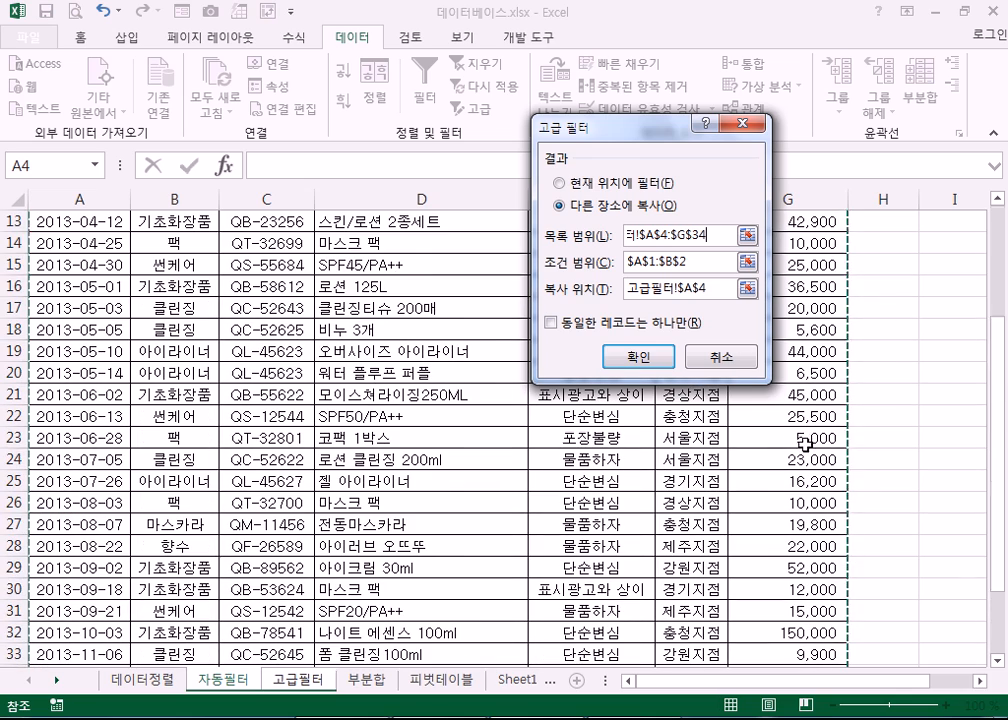
scroll(472, 443, "down", 3)
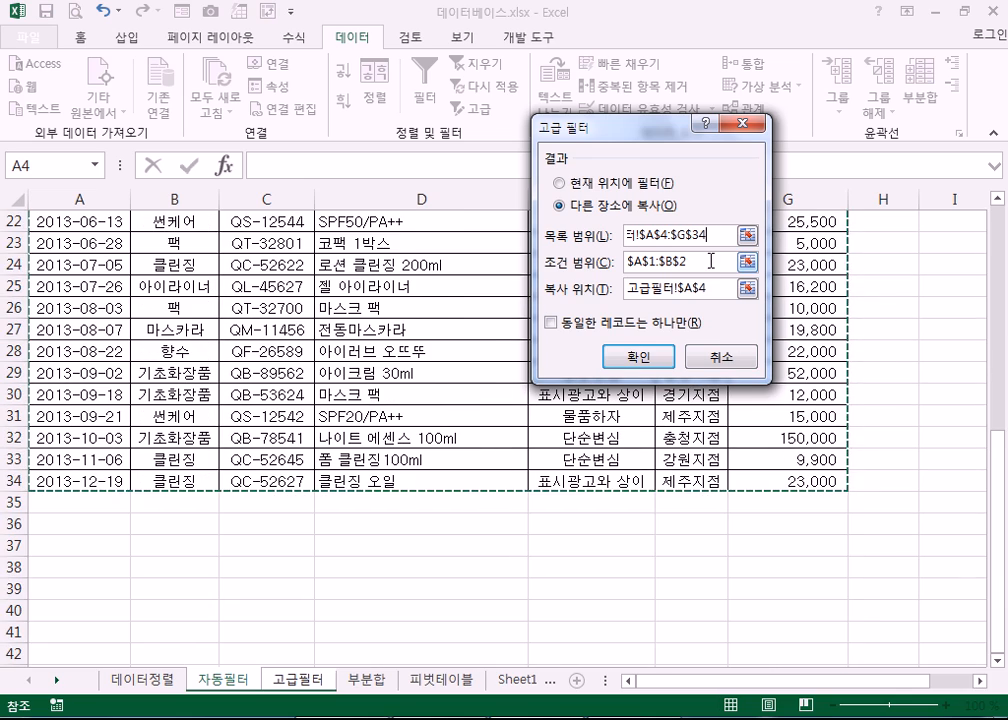
- Reselect A1:B2 as the criteria range and A4 as the copy destination on the 고급필터 sheet, and run the filter
left_click_drag(645, 261, 627, 262)
left_click_drag(112, 218, 189, 252)
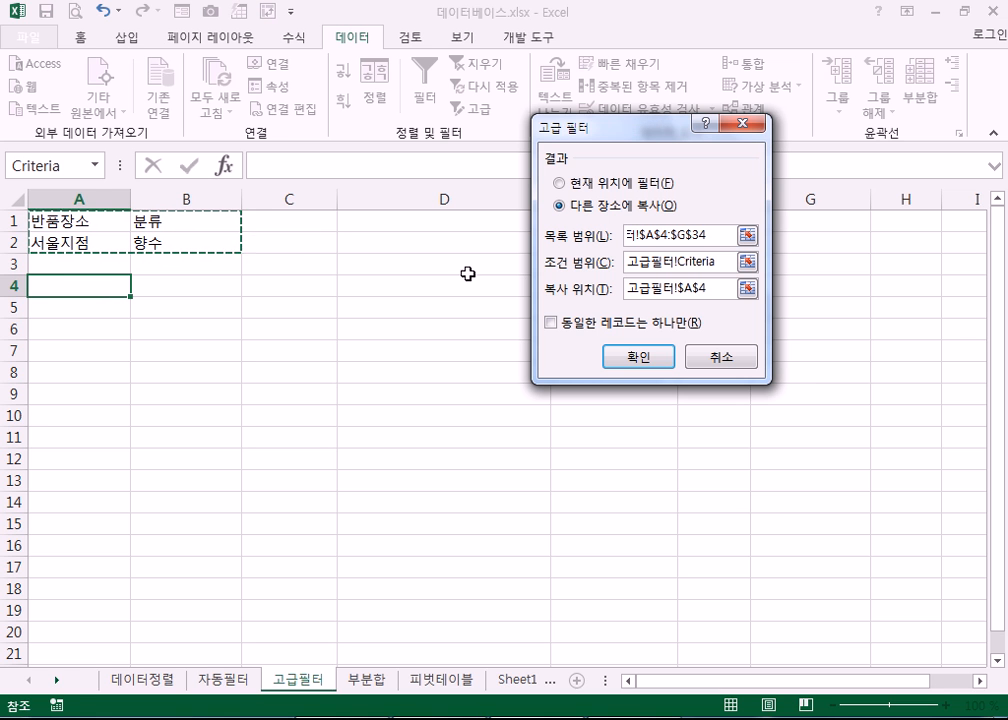
left_click_drag(712, 290, 620, 300)
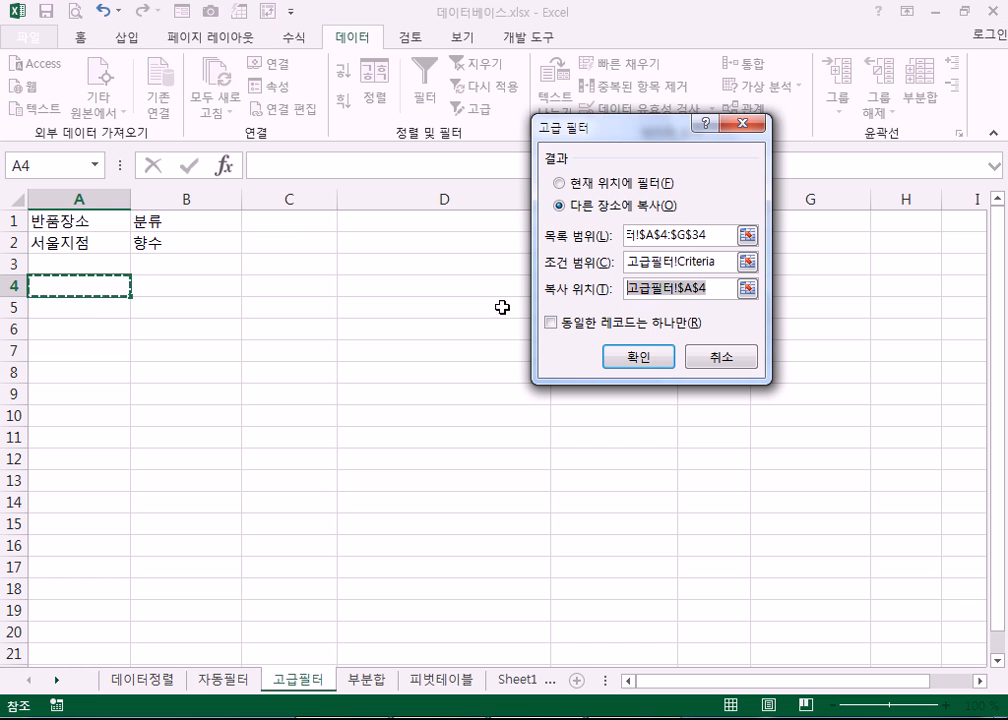
left_click(67, 283)
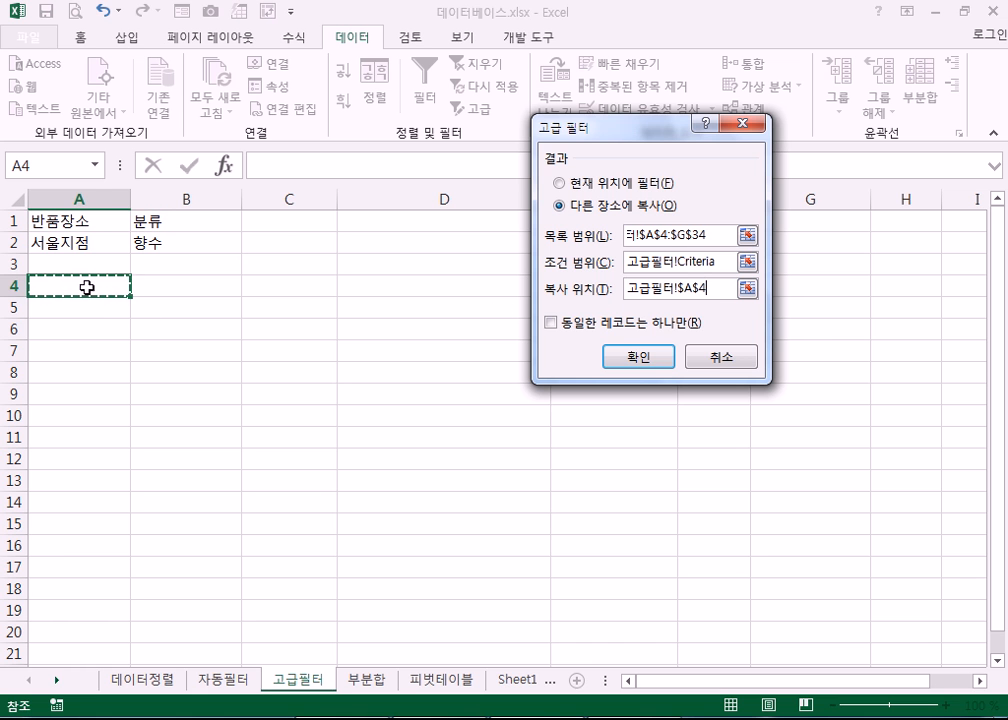
left_click(636, 360)
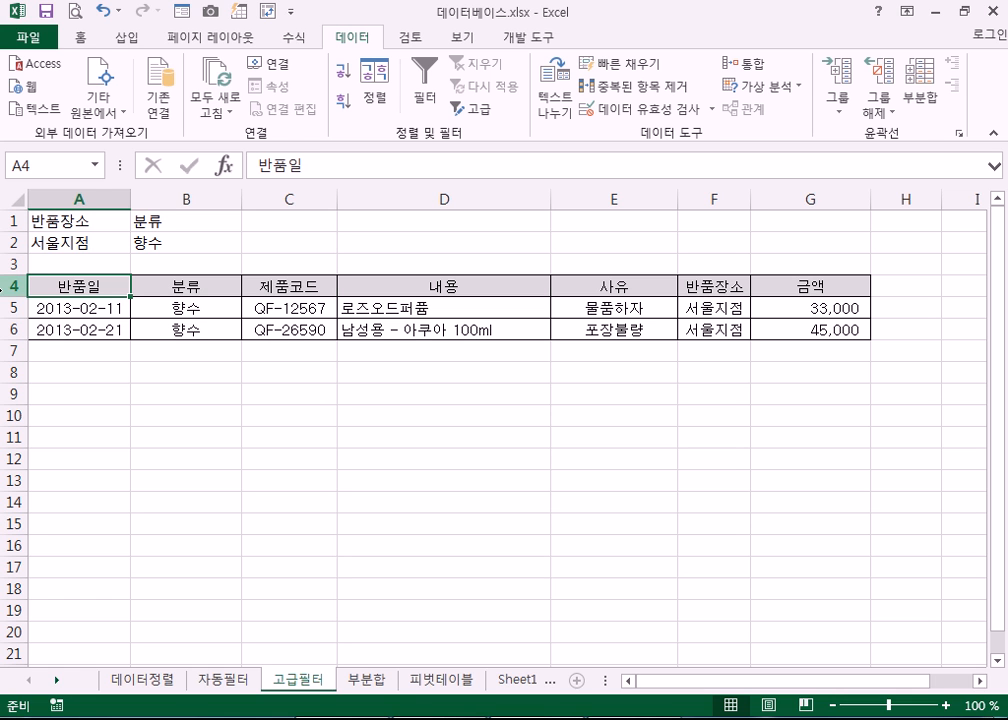
- Delete rows 4 to 8 holding the filter output on the 고급필터 sheet and select the 분류 criterion cell B2
left_click_drag(8, 286, 11, 372)
right_click(17, 352)
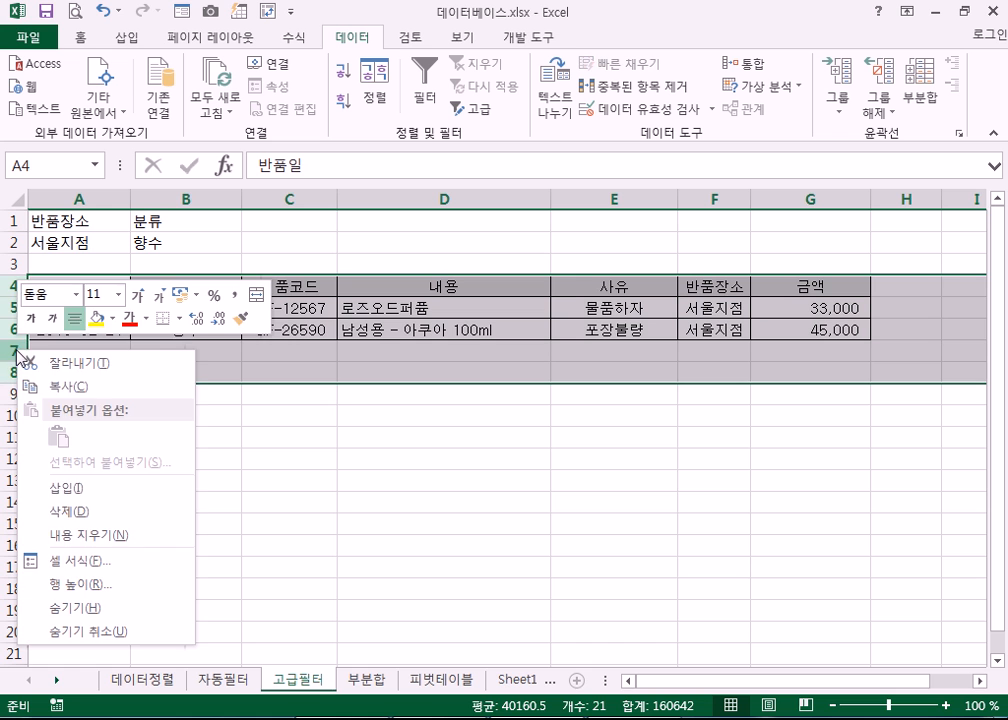
left_click(70, 511)
left_click(205, 326)
left_click(205, 246)
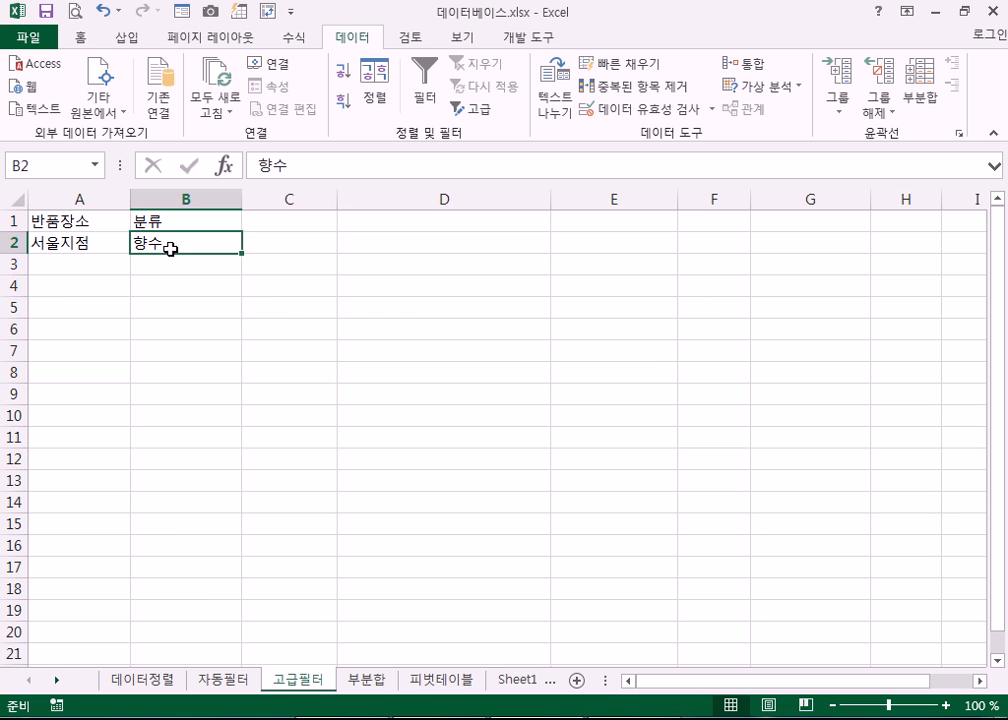
- Move the 향수 criterion down to B3, highlight A1:B3, and return it to B2 to compare the two criteria layouts
left_click_drag(175, 262, 173, 274)
left_click(74, 220)
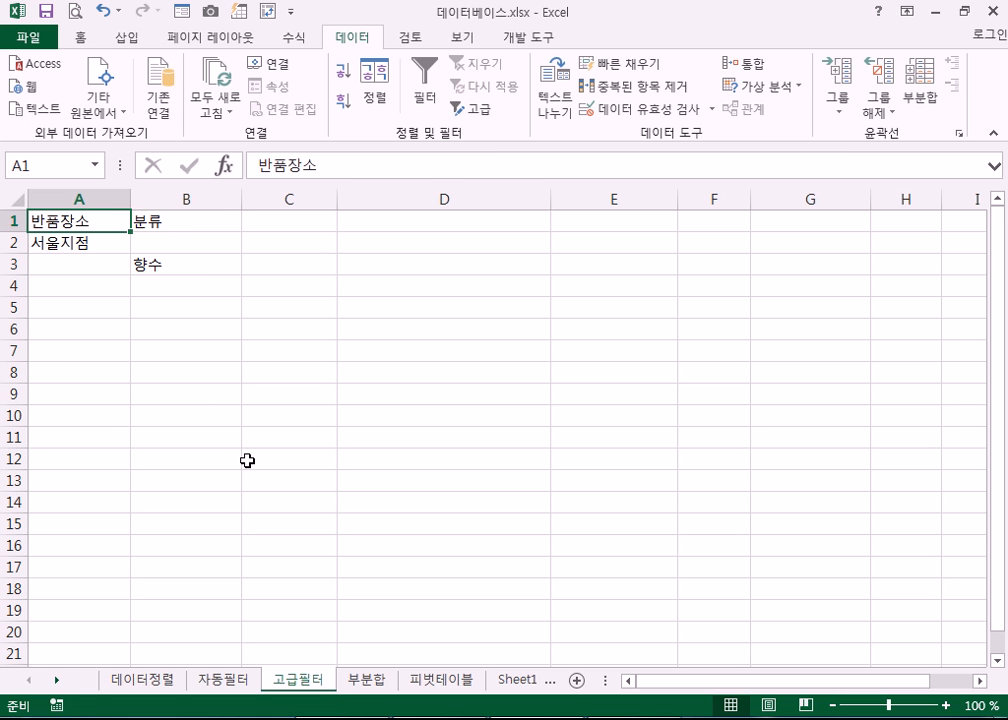
left_click_drag(106, 220, 180, 269)
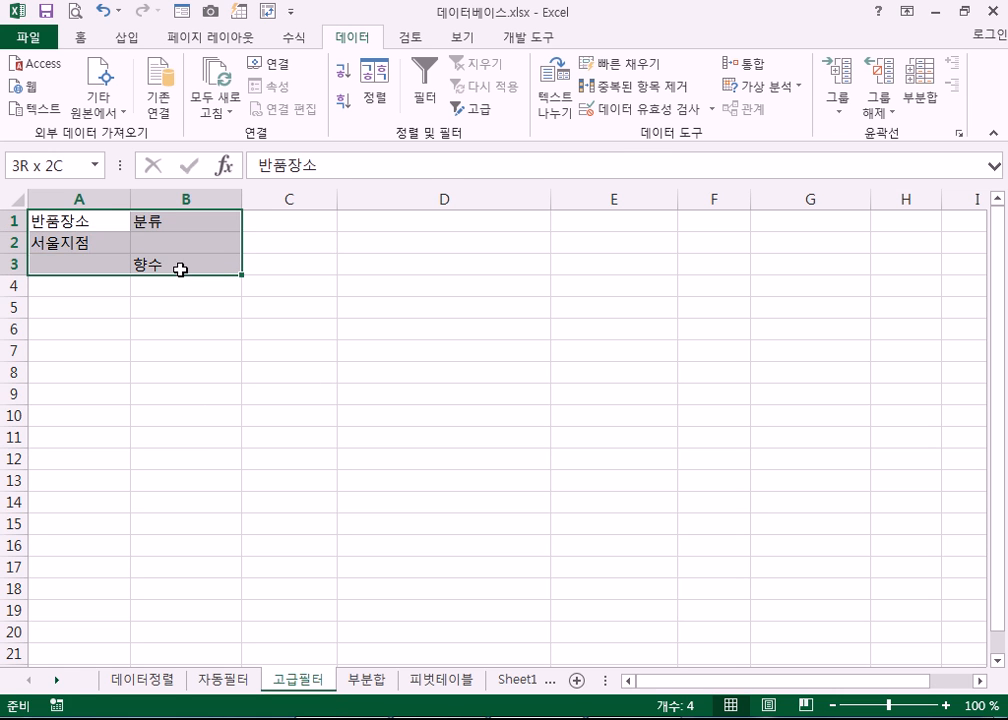
left_click(151, 265)
left_click_drag(156, 257, 135, 243)
left_click_drag(72, 220, 175, 244)
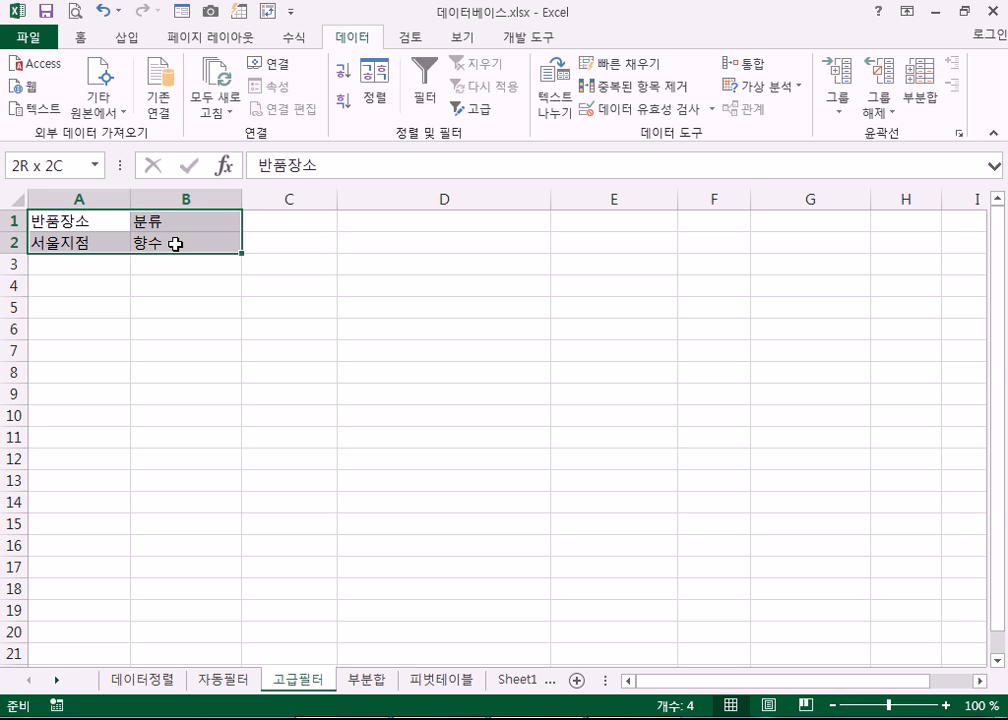
- Move the 향수 criterion from B2 to B3, one row below 서울지점, and select the empty cell A5
left_click(163, 246)
left_click_drag(167, 268, 163, 265)
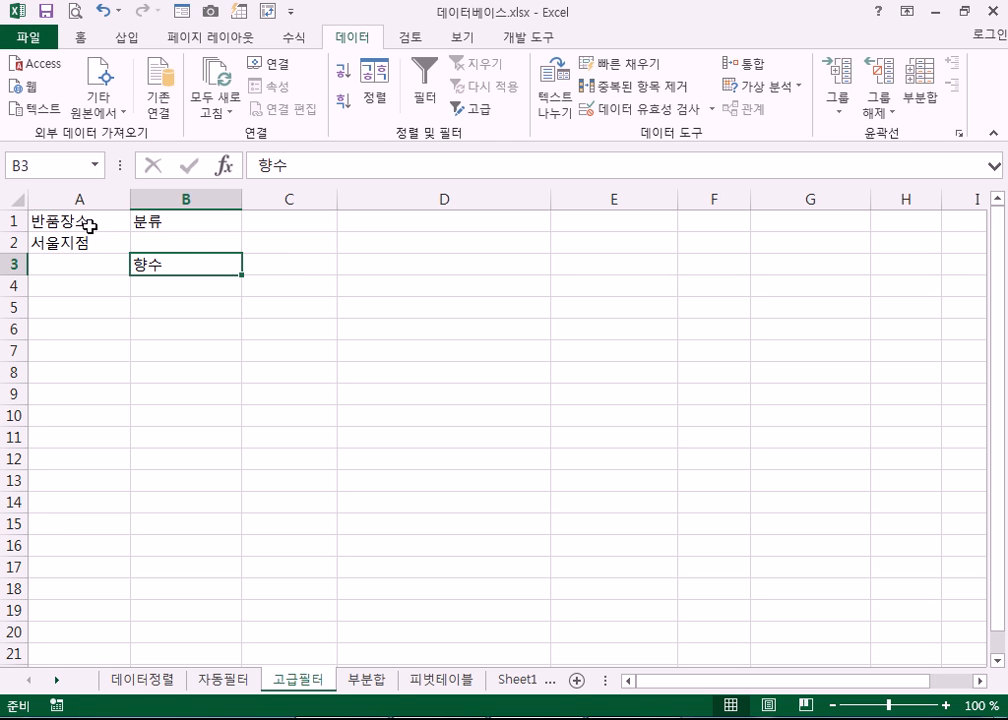
left_click(50, 307)
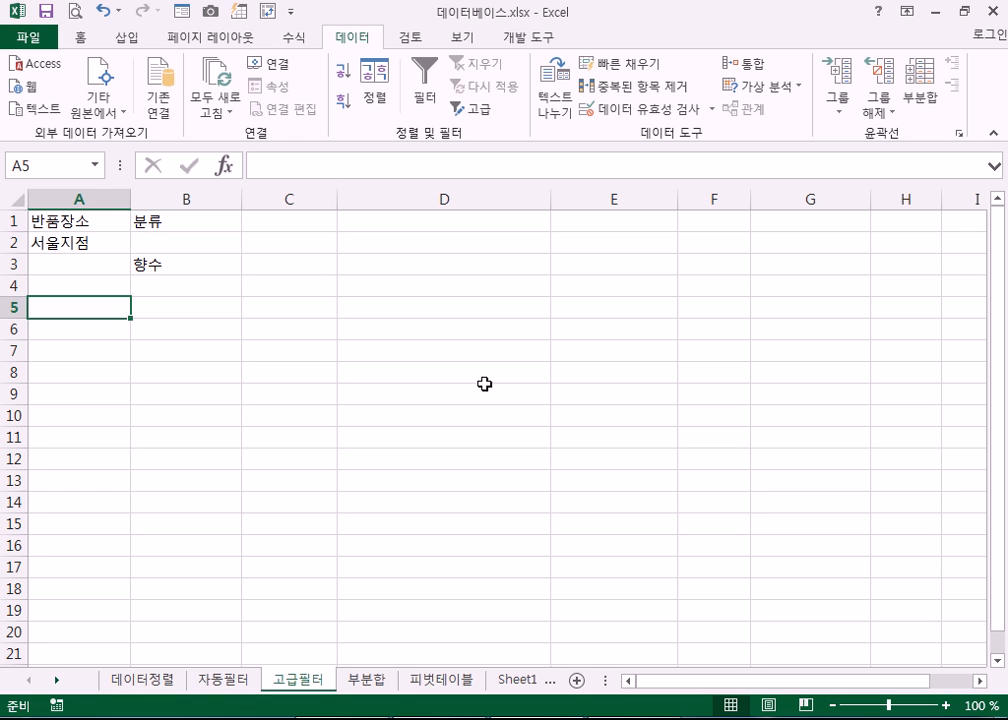
- Start an Advanced Filter that copies to another location, with A1:B3 as the criteria range and A5 as the destination
left_click(490, 116)
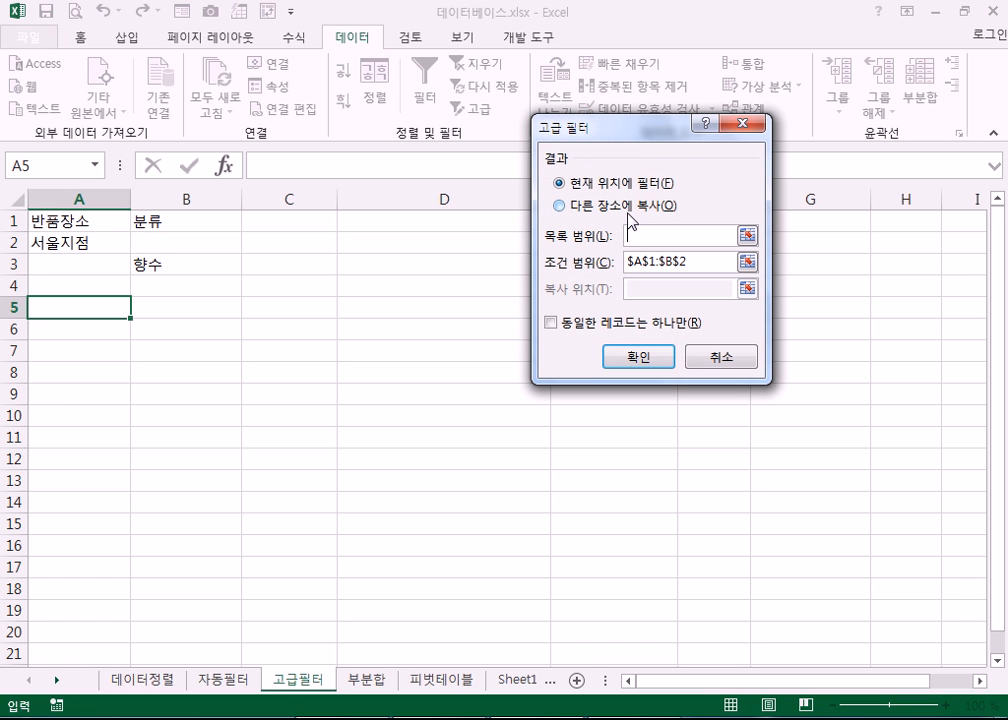
left_click(630, 210)
left_click_drag(695, 260, 557, 260)
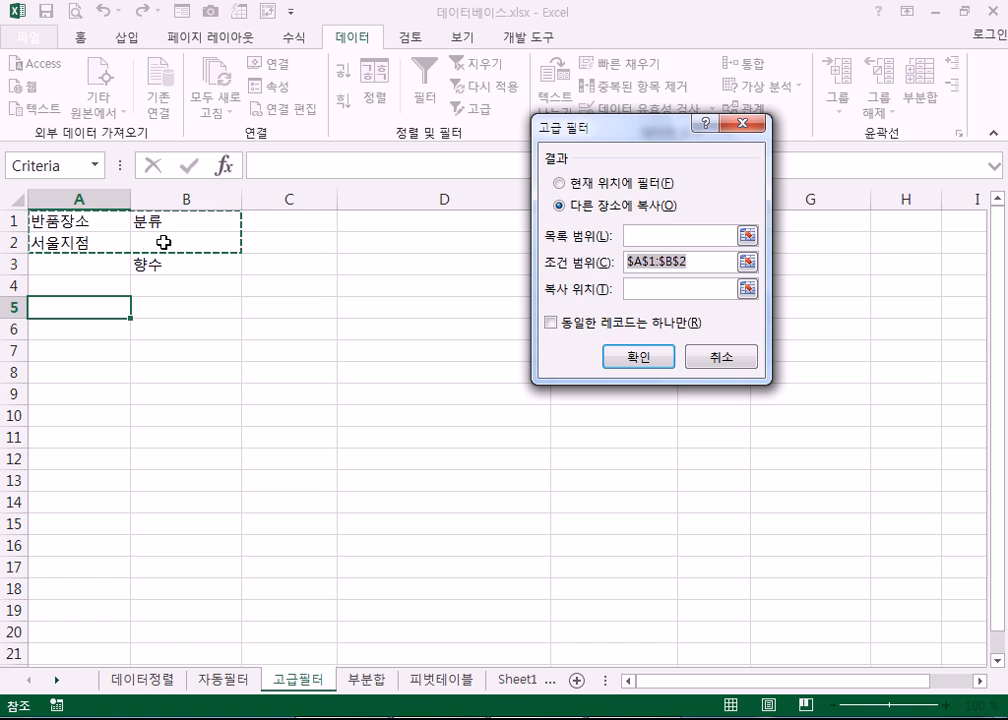
left_click_drag(97, 220, 174, 274)
left_click(656, 293)
left_click(80, 309)
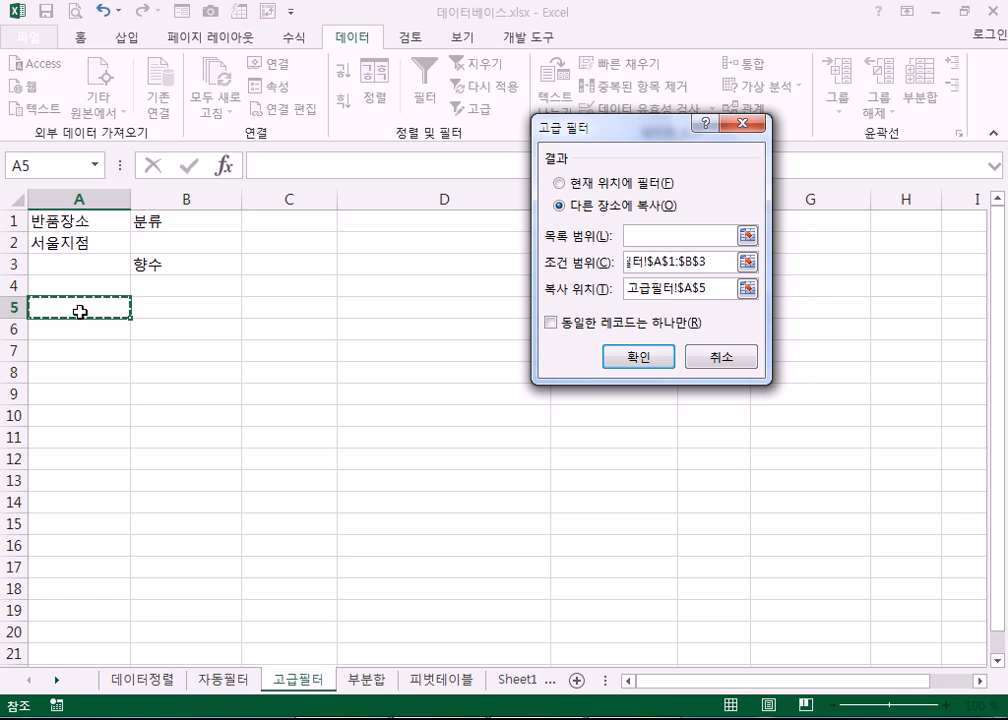
- Set the list range to the whole returns table on the 자동필터 sheet, starting at header row 4, and run the filter
left_click(661, 236)
left_click(219, 683)
scroll(135, 340, "up", 7)
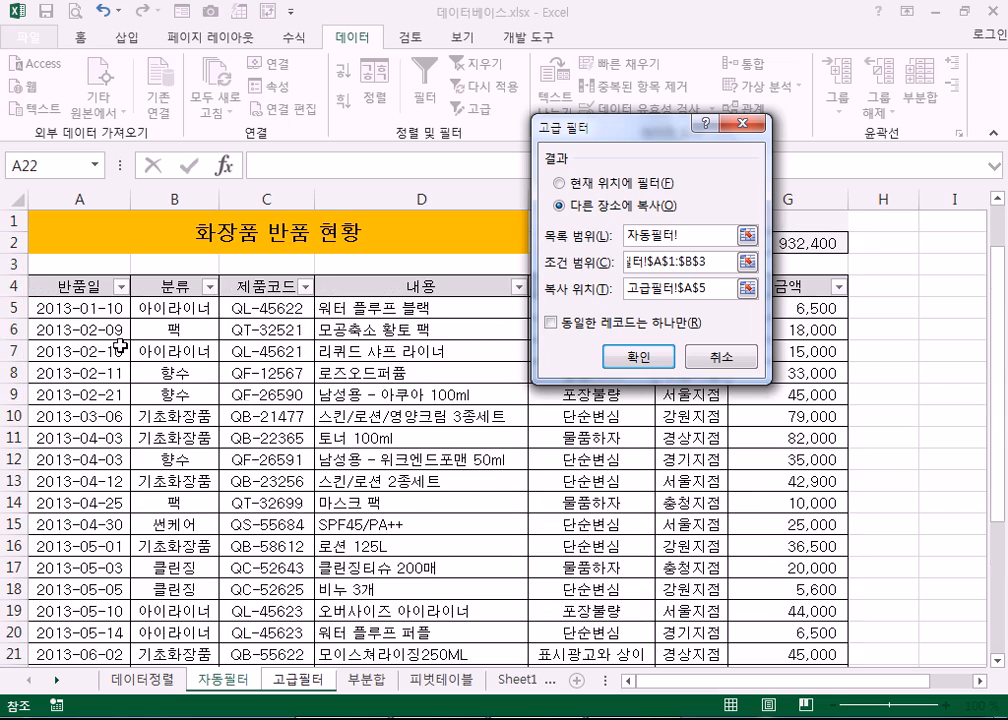
left_click_drag(125, 287, 805, 630)
left_click(643, 358)
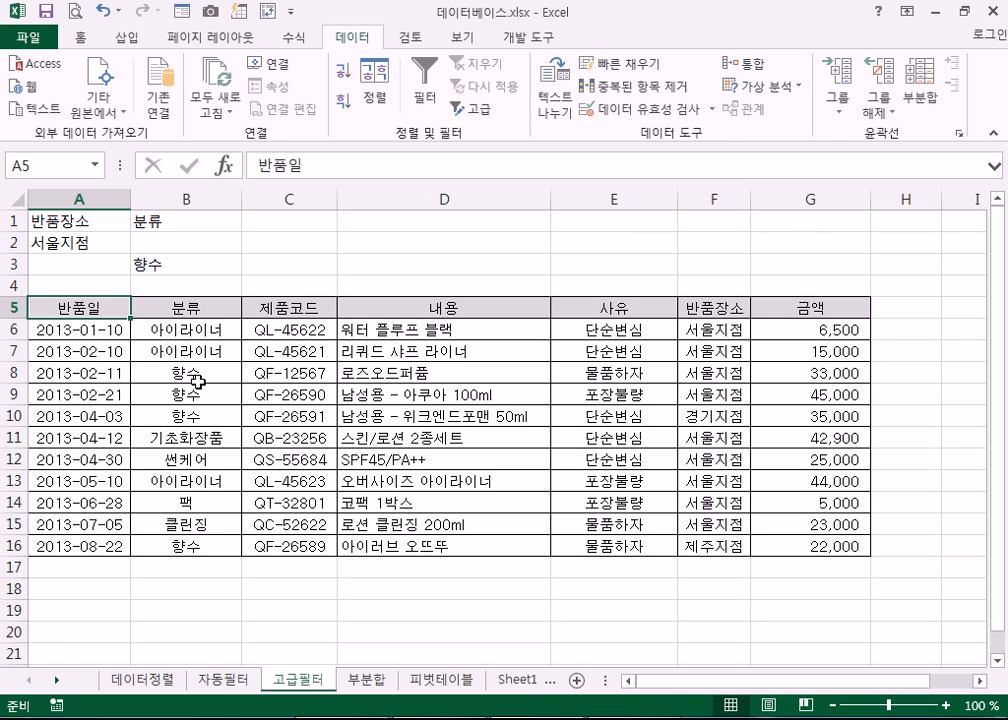
- Examine the copied records for 향수 in the 분류 column and 서울지점 in the 반품장소 column
left_click_drag(14, 372, 16, 418)
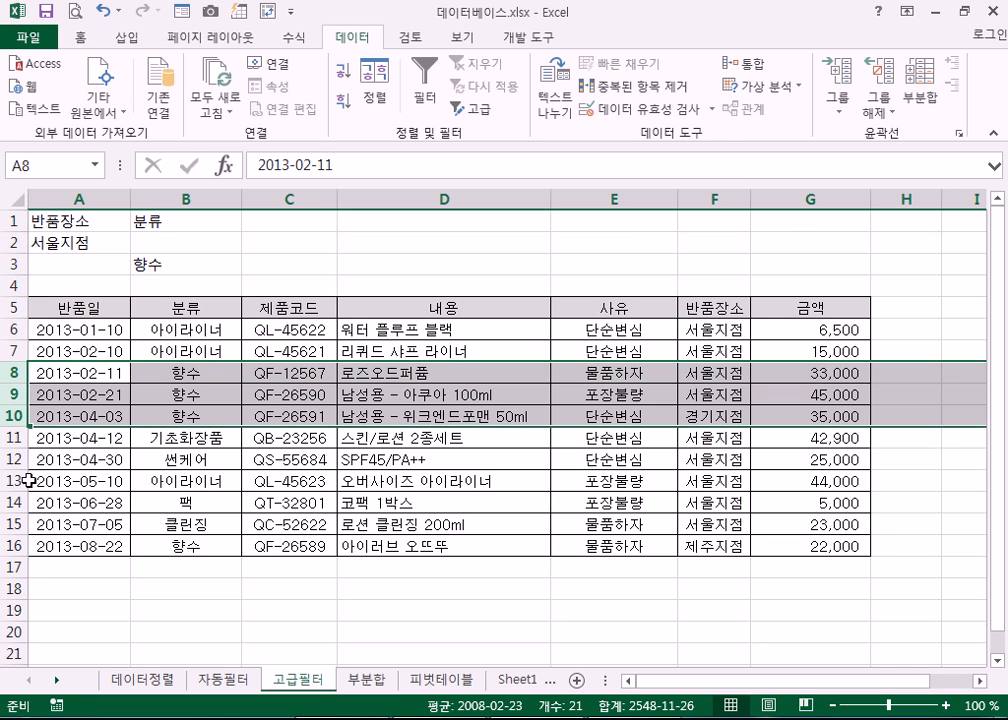
left_click(17, 546)
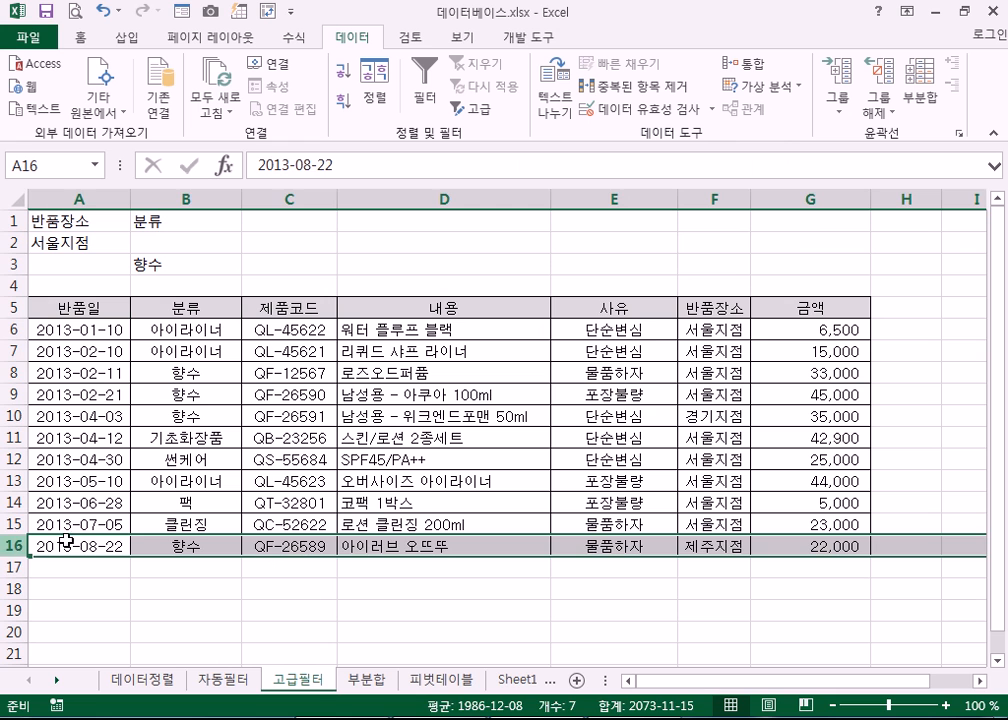
left_click_drag(714, 329, 716, 372)
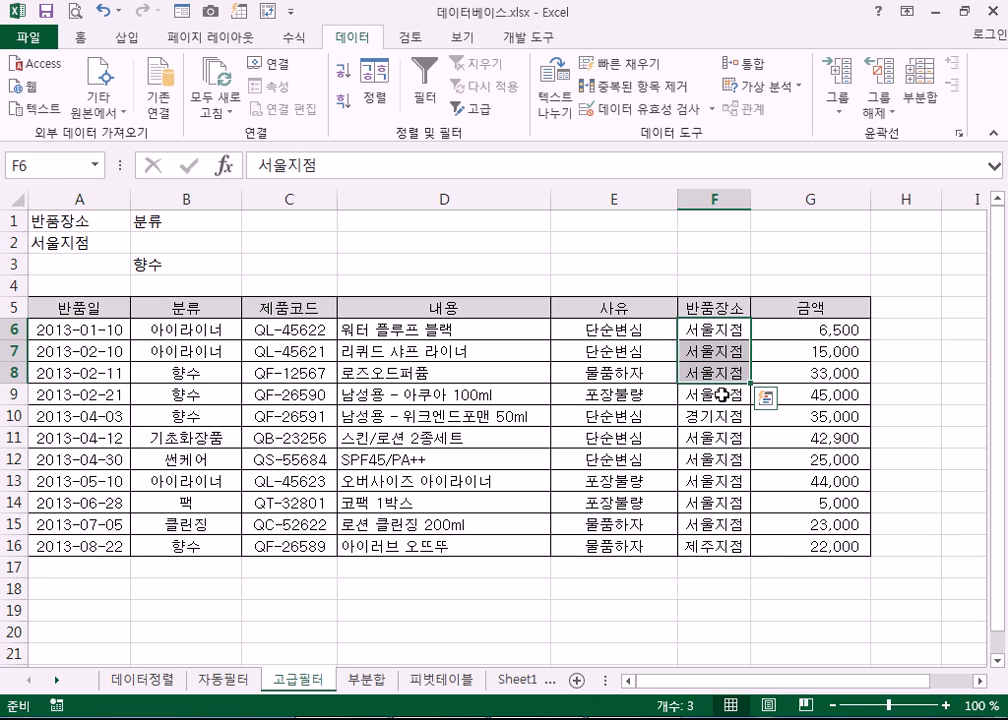
left_click(717, 504)
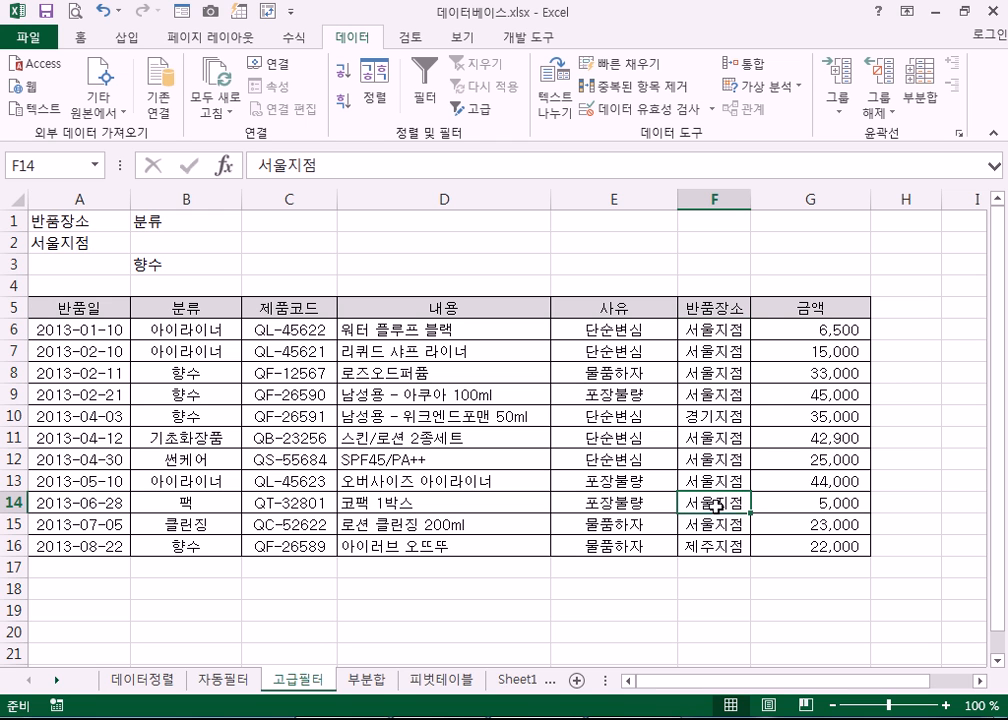
left_click(700, 520)
left_click_drag(707, 492, 695, 435)
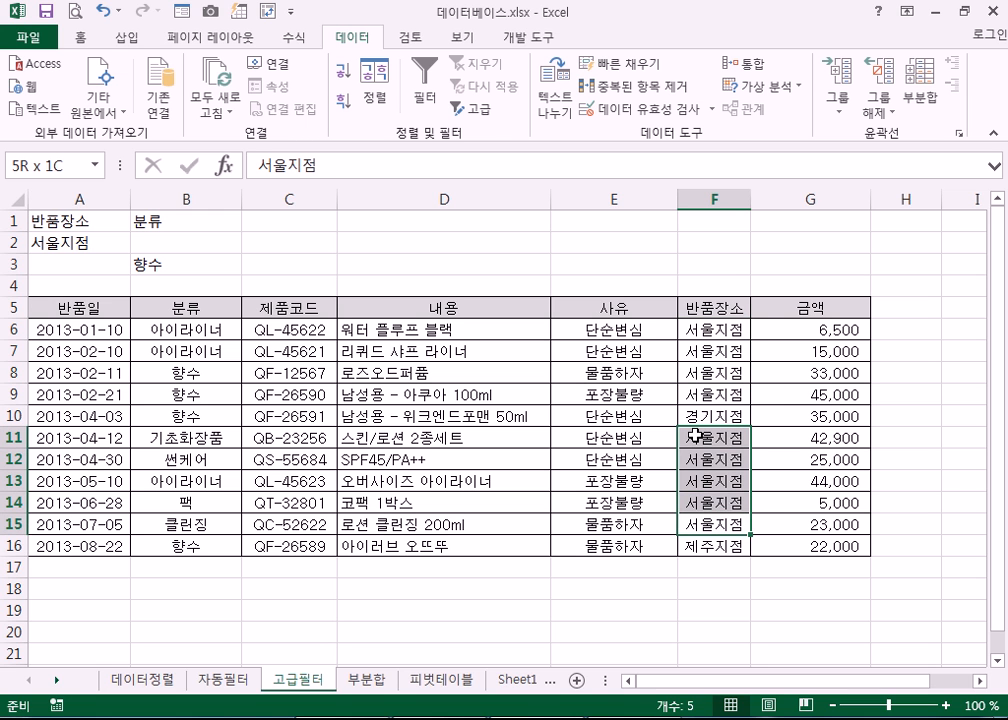
left_click_drag(704, 330, 704, 394)
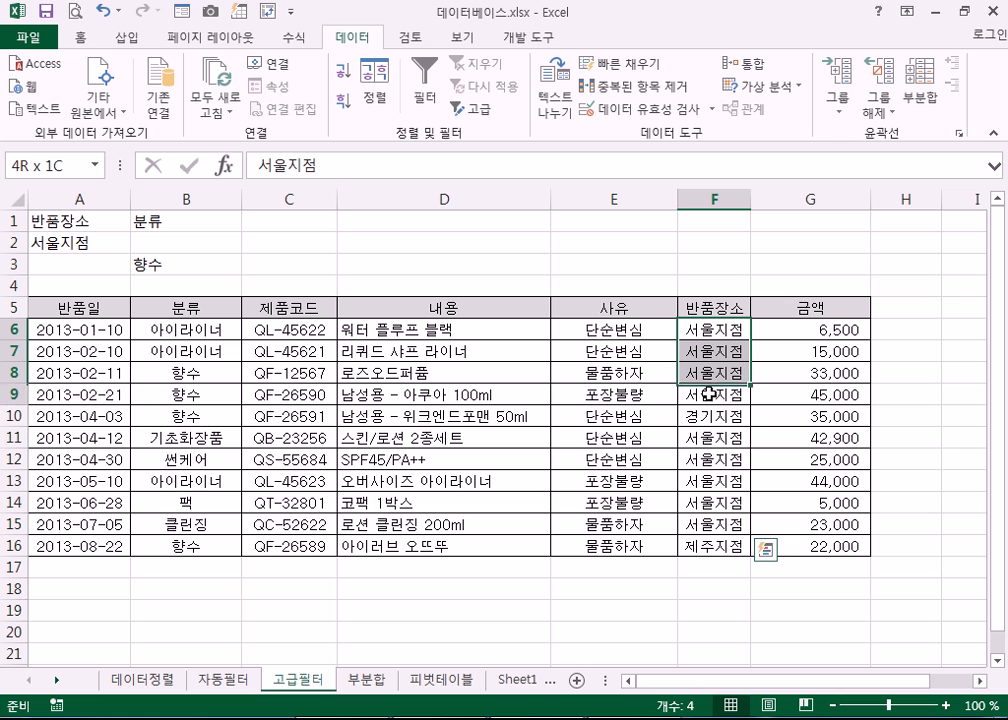
left_click_drag(14, 415, 12, 370)
left_click(12, 545)
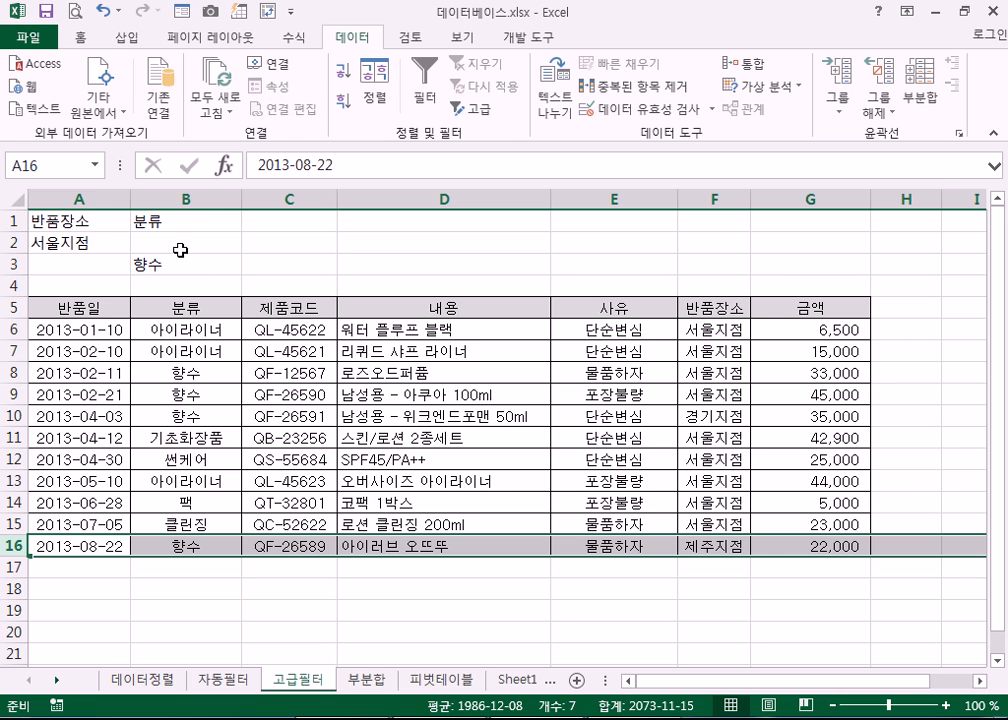
- Review the criteria cells for 서울지점 in A2 and 향수 in B3, and the whole criteria range A1:B3
left_click(55, 241)
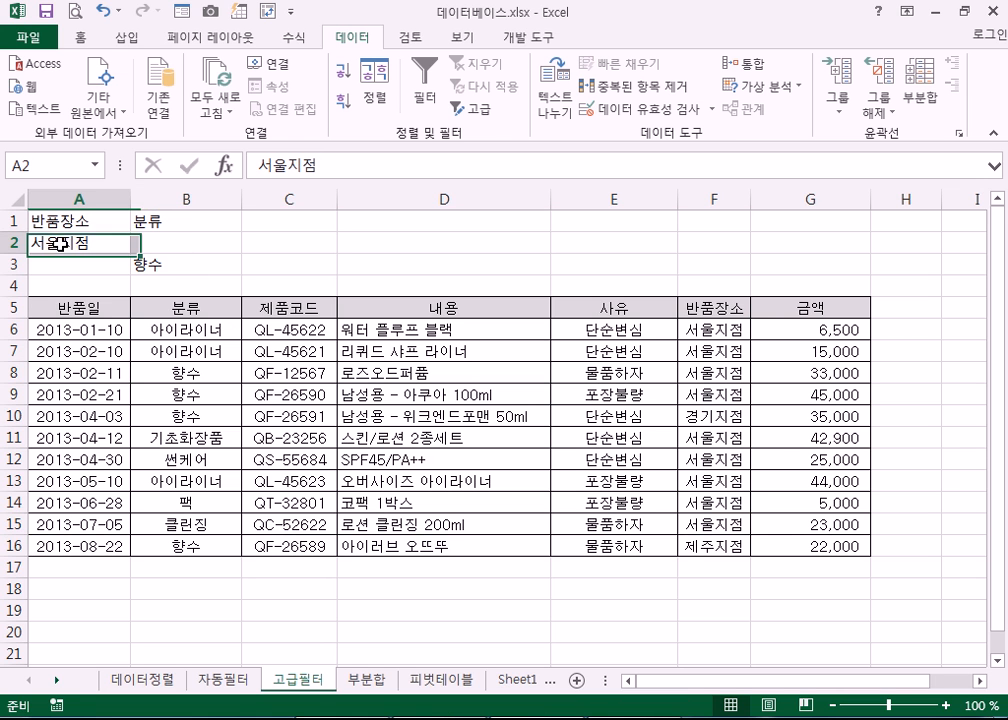
left_click(135, 265)
left_click_drag(133, 265, 209, 262)
left_click(181, 249)
left_click_drag(110, 222, 195, 267)
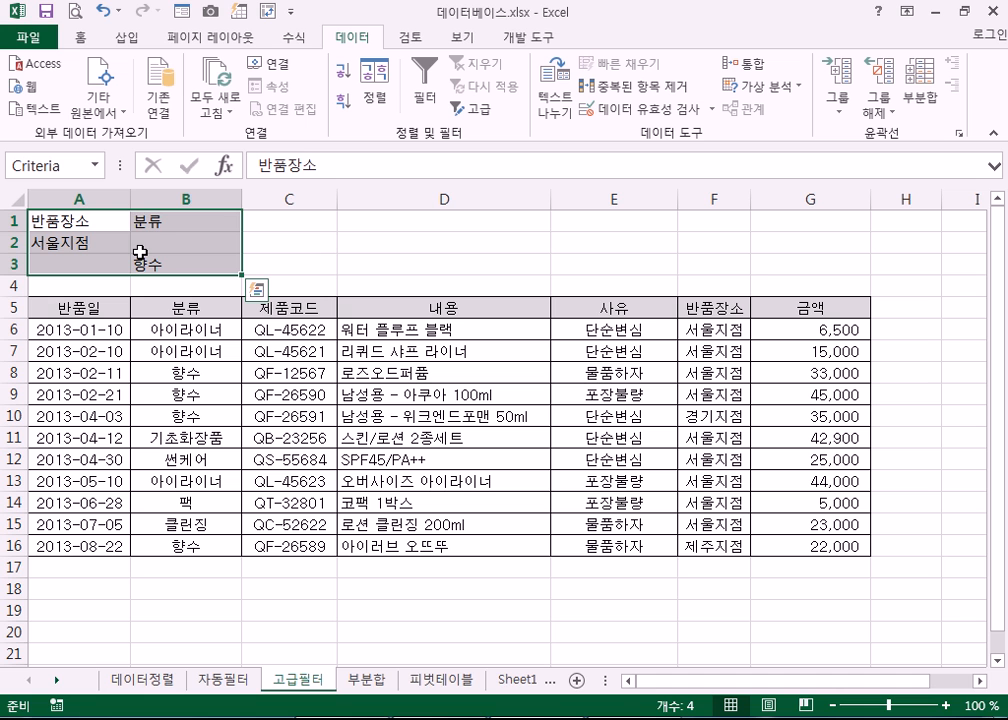
- Begin entering a heading that starts with 반 in cell E1
left_click(598, 226)
type("반푸")
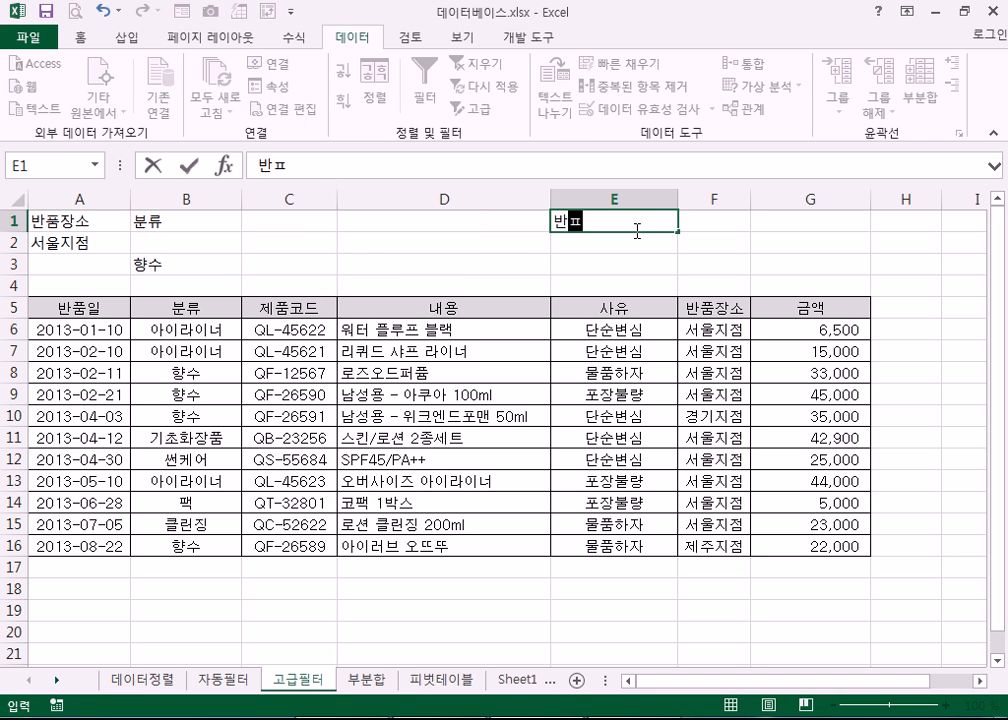
- Enter the criteria header 반품장소 in E1 and the value 서울지점 in E2
type("ㅁ장소")
key("Return")
type("서울지점")
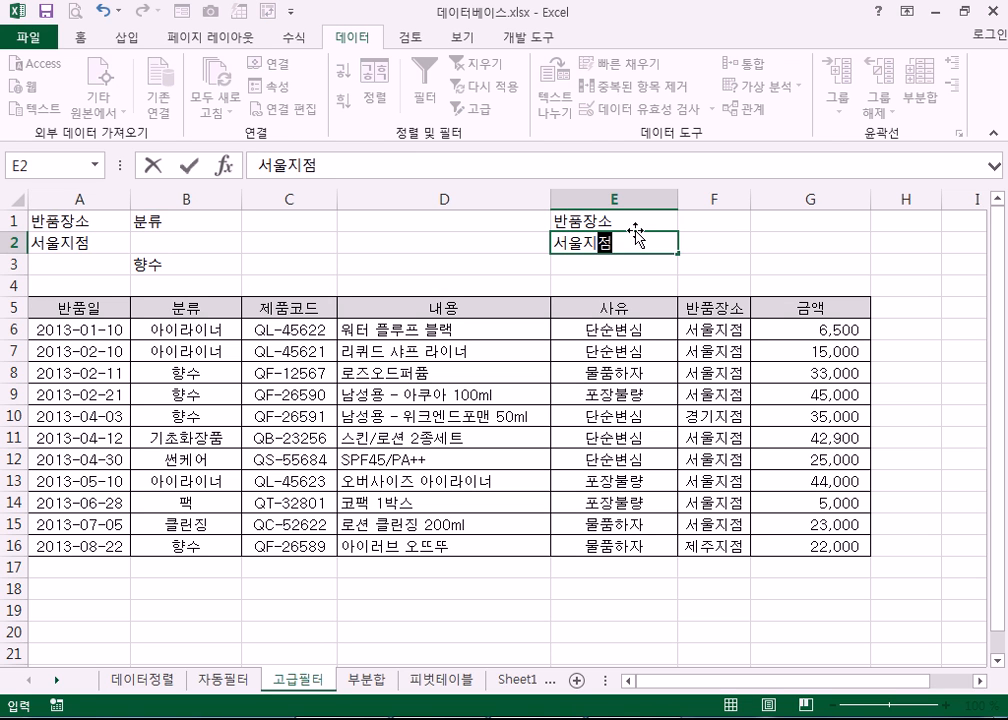
key("Return")
- Enter a second 반품장소 criteria header in F1
key("Up")
key("Right")
type("반품자")
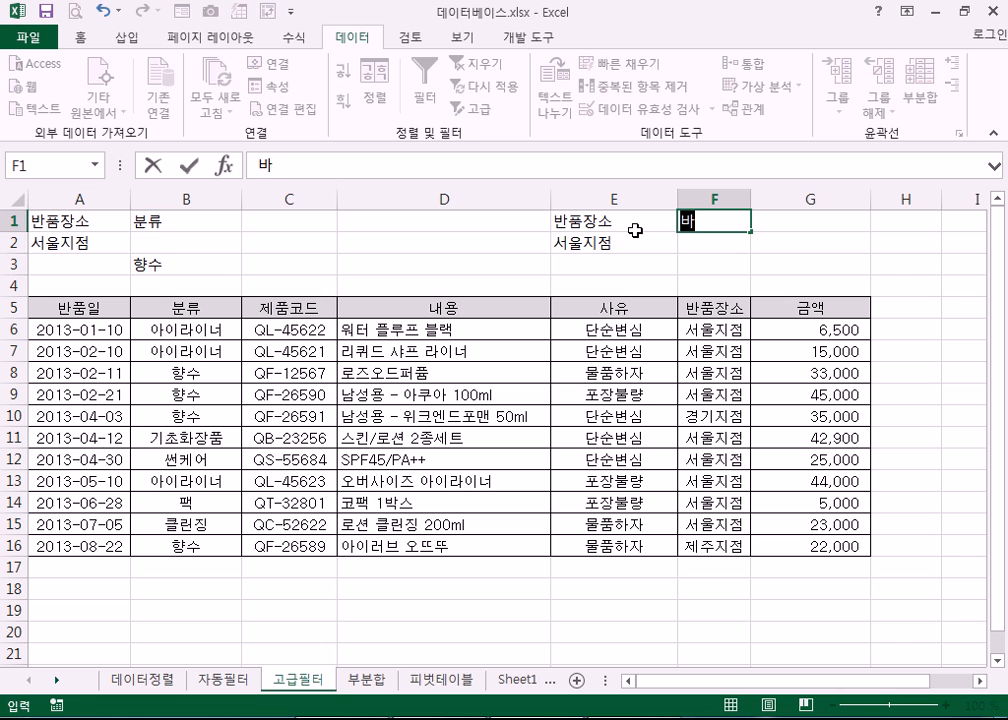
type("ㅇ소")
key("Return")
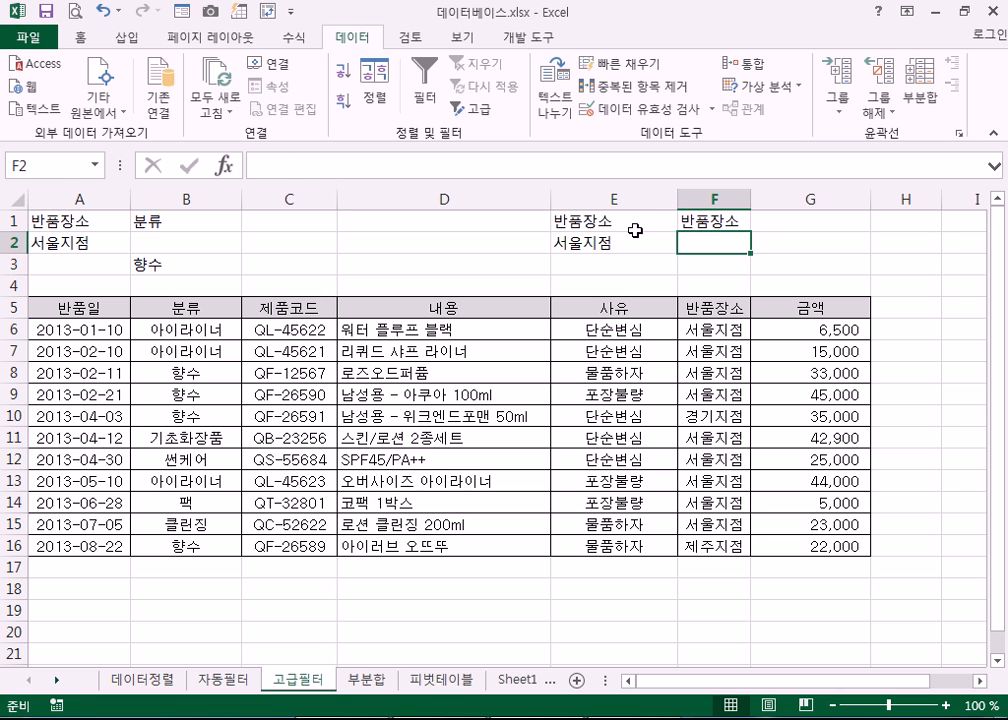
- Copy the 서울지점 criterion from E2 into F3
left_click(636, 236)
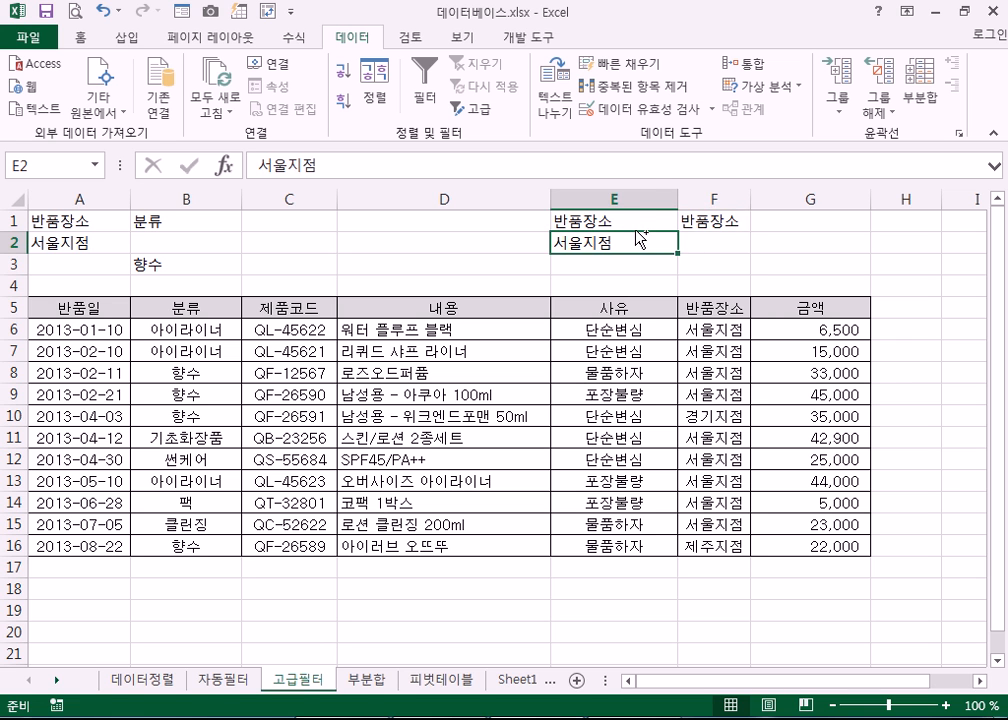
key("ctrl+c")
key("Right")
key("Down")
key("Return")
- Replace the criterion in E2 with 강원지점
left_click(637, 238)
type("강ㅇ")
type("지점")
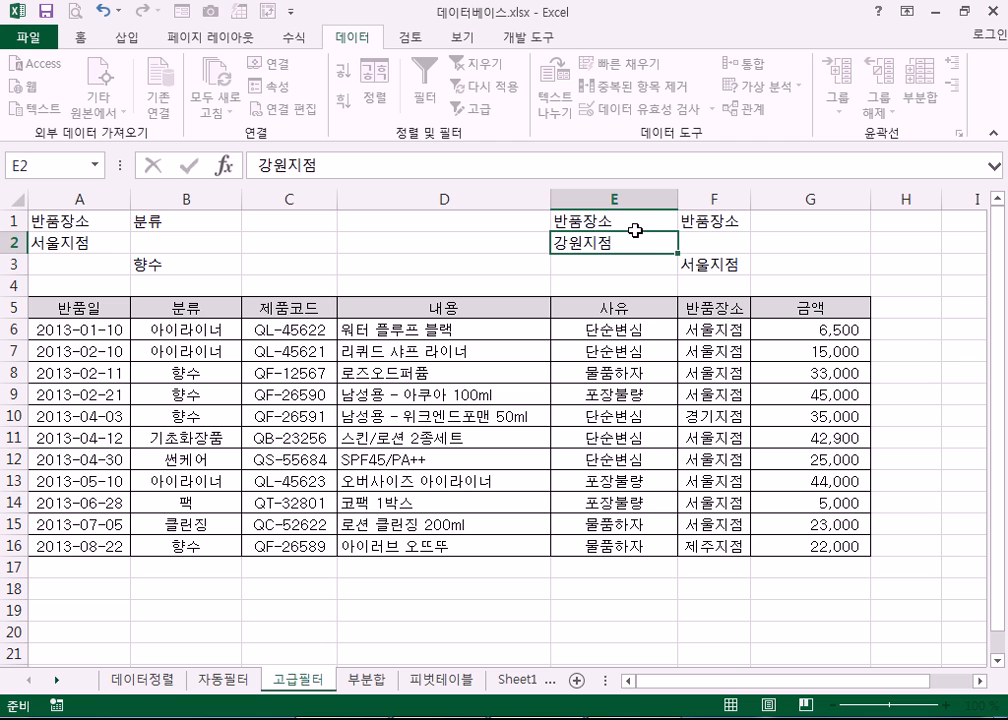
key("Return")
- Move the 서울지점 criterion from F3 to E3 and clear the duplicate header in F1
left_click_drag(630, 222, 720, 266)
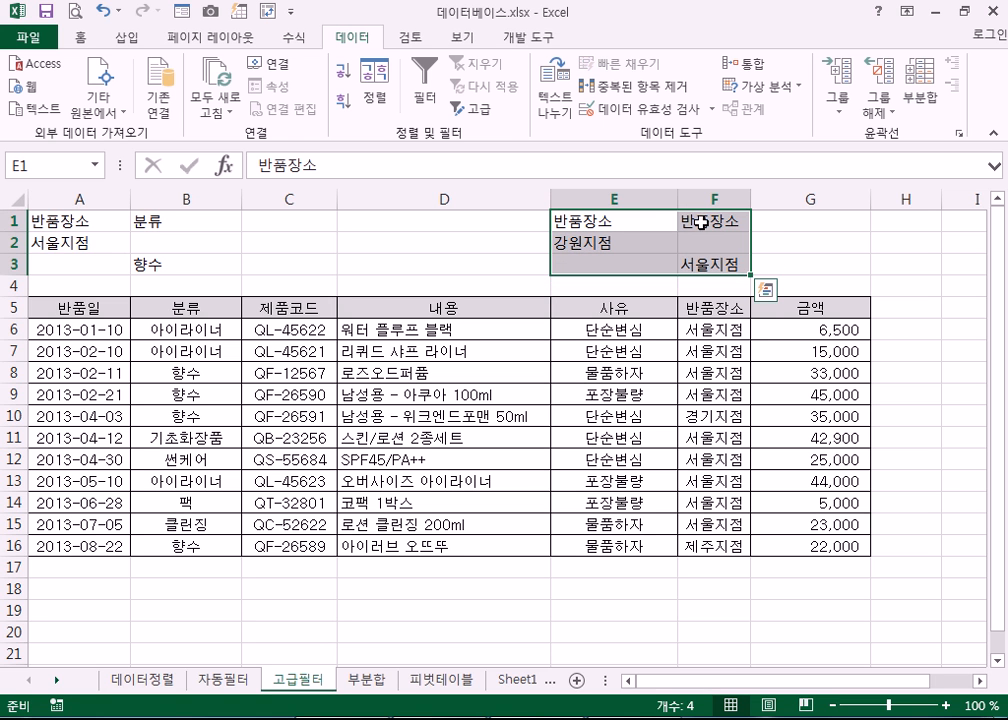
left_click_drag(652, 221, 713, 213)
left_click(697, 262)
left_click_drag(680, 260, 625, 245)
left_click(713, 218)
key("Delete")
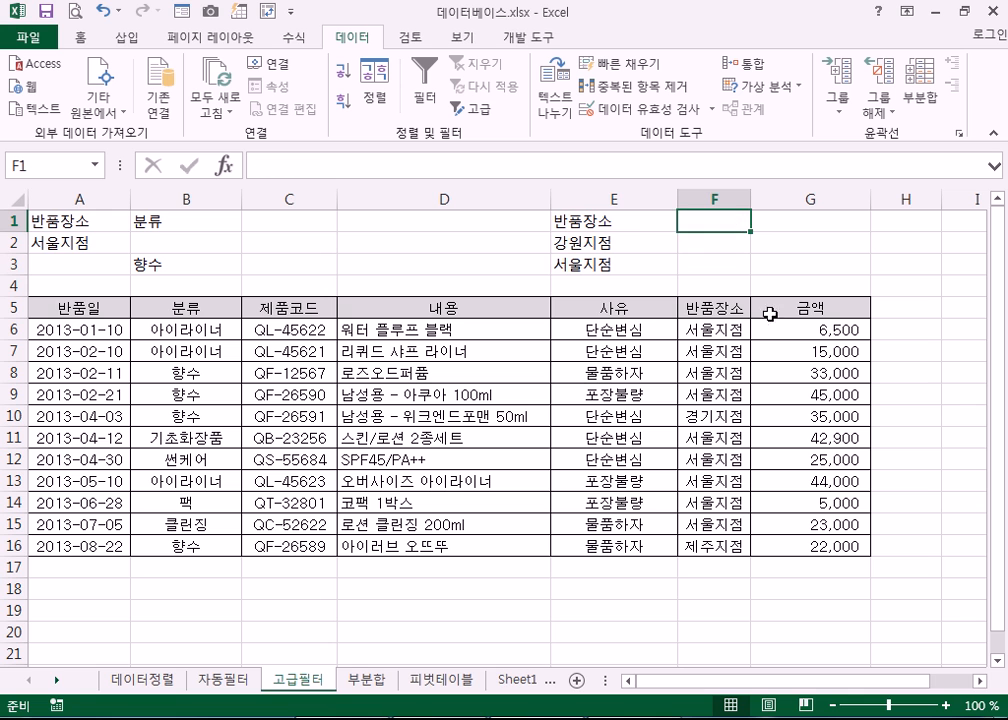
left_click_drag(641, 218, 641, 265)
- Undo the clearing of the F1 header and the move of 서울지점 to E3
key("ctrl+z")
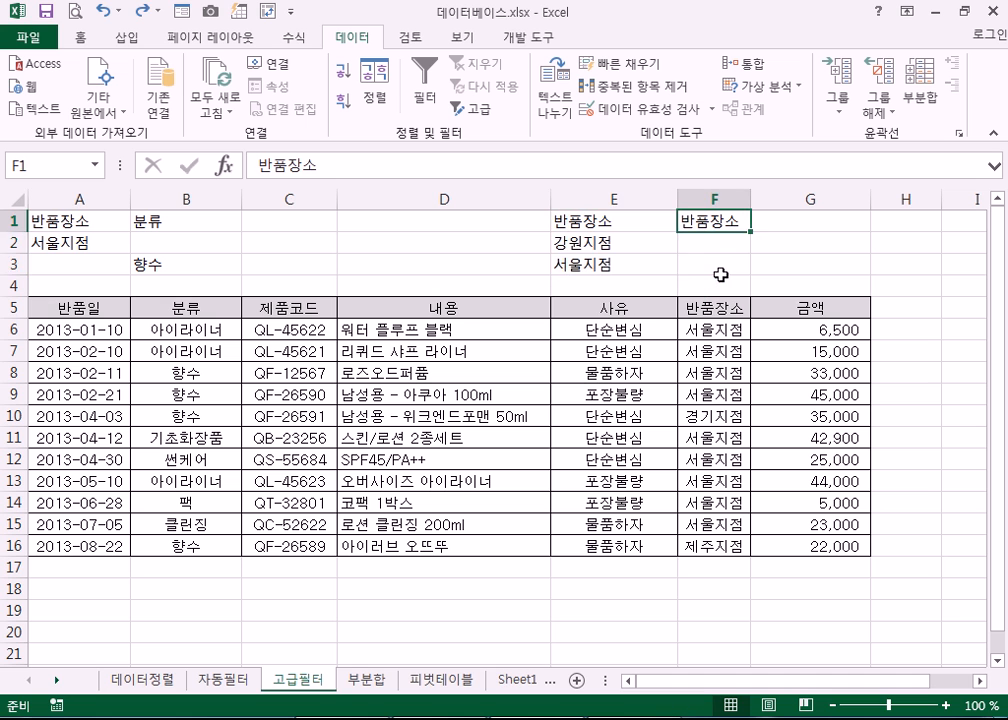
key("ctrl+z")
left_click_drag(625, 221, 711, 265)
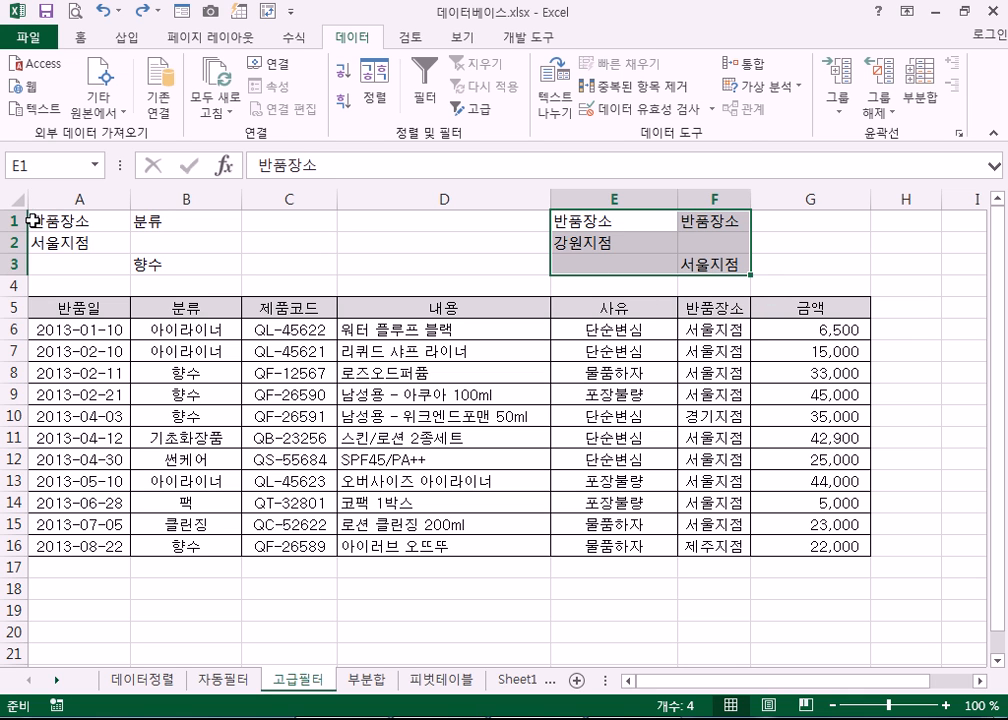
- Try moving the 향수 criterion from B3 to A3 under 반품장소, and undo the move
left_click(140, 219)
left_click(88, 220)
left_click(171, 219)
left_click(168, 262)
left_click_drag(155, 262, 133, 290)
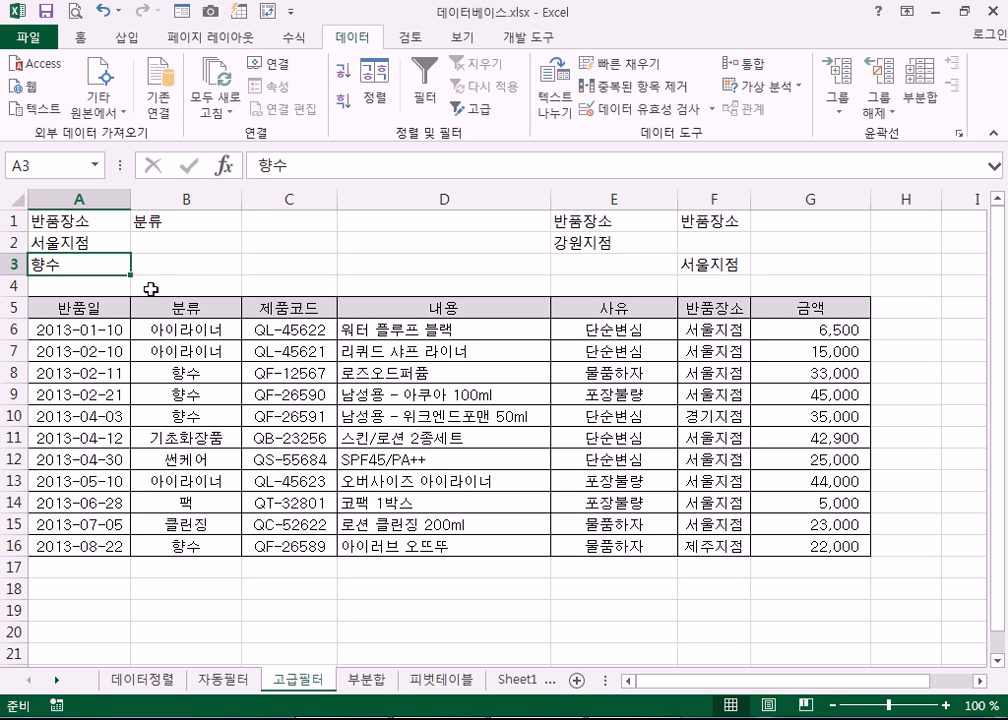
key("ctrl+z")
left_click_drag(95, 220, 218, 261)
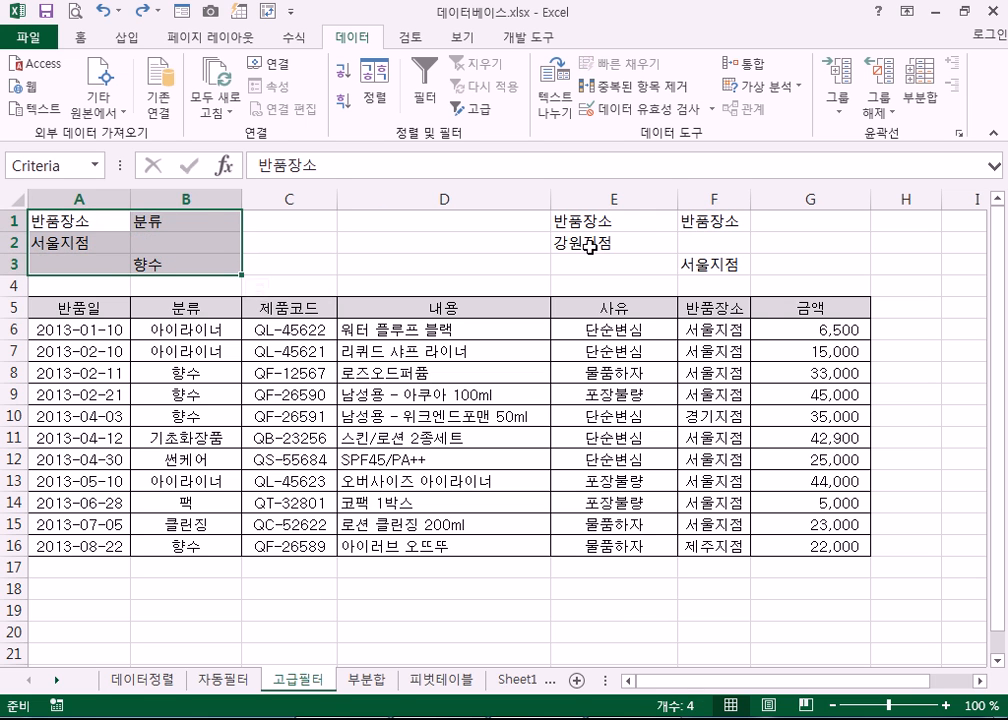
- Build a single-column criteria range in G1:G3 by copying E1:E2 to G1:G2 and the 서울지점 value from F3 to G3
left_click_drag(592, 222, 728, 264)
key("ctrl+c")
left_click_drag(639, 212, 637, 236)
key("ctrl+c")
left_click(772, 224)
key("ctrl+v")
left_click(718, 265)
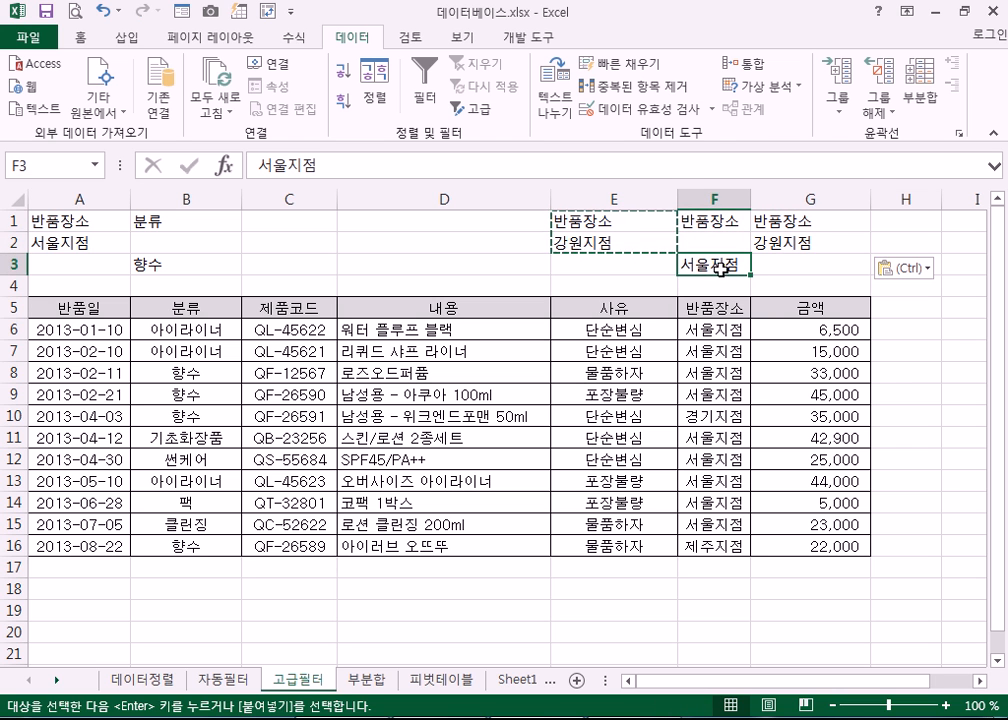
left_click_drag(718, 265, 758, 280)
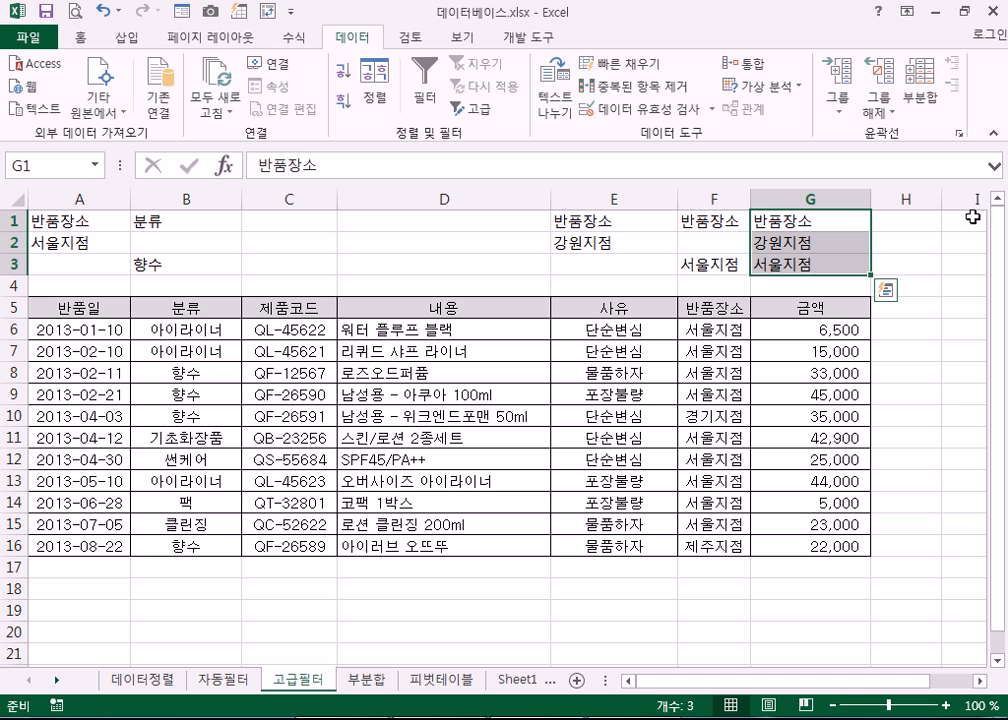
left_click_drag(668, 223, 712, 284)
left_click_drag(641, 220, 730, 262)
left_click_drag(780, 222, 777, 264)
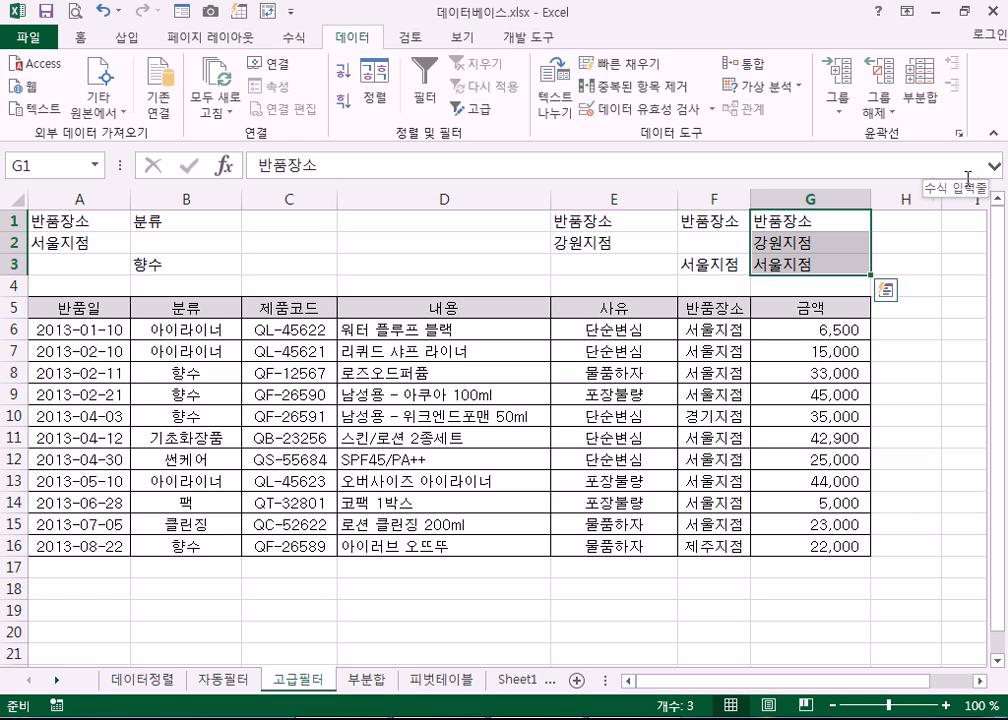
left_click(421, 252)
left_click(290, 244)
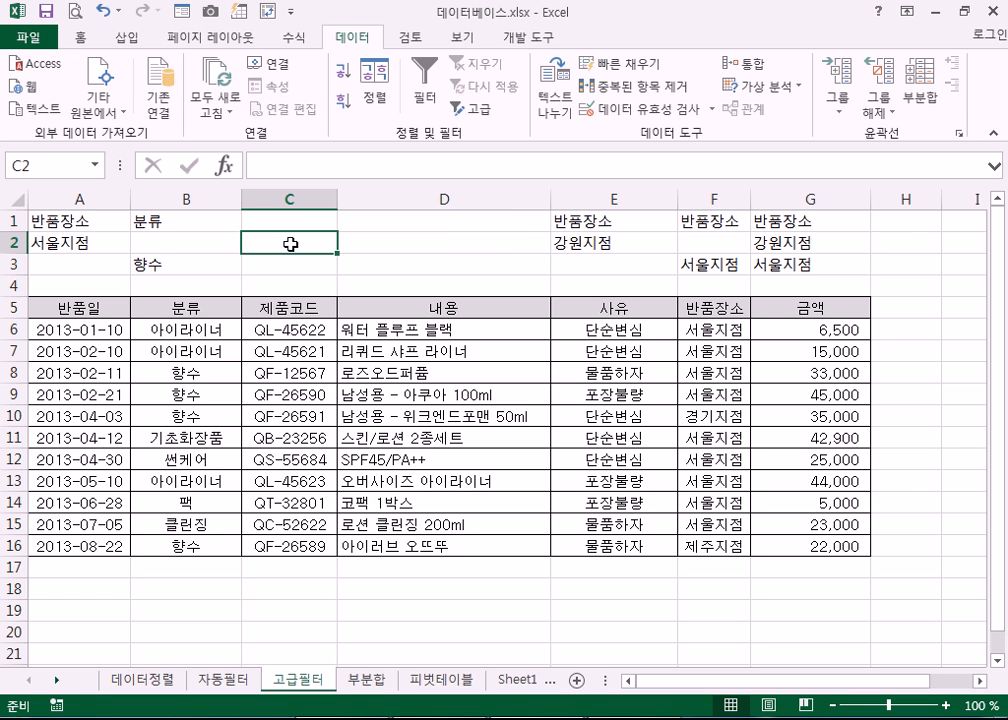
- Move the 향수 criterion from B3 up to B2, into the same row as 서울지점
left_click(201, 257)
left_click_drag(243, 262, 195, 240)
left_click_drag(86, 219, 70, 243)
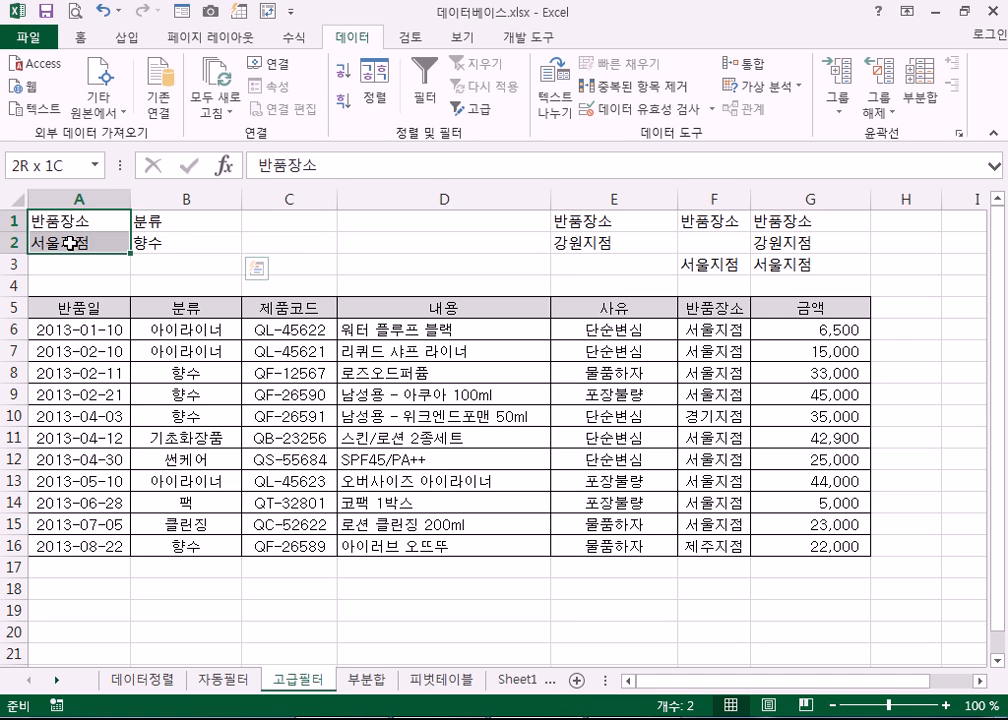
left_click_drag(153, 218, 162, 250)
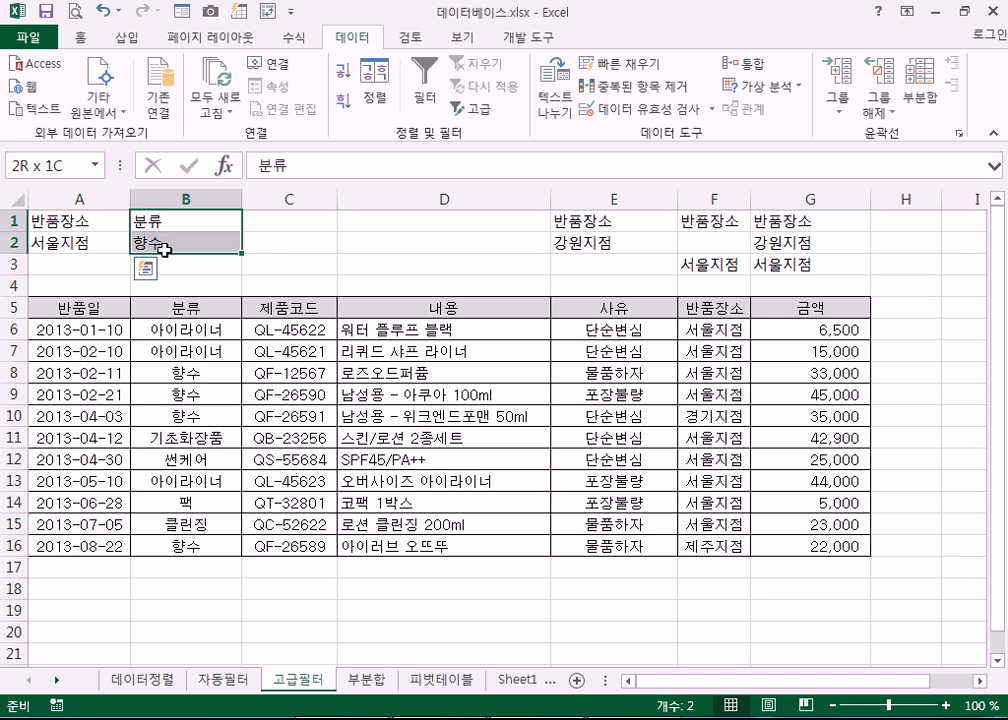
left_click_drag(603, 222, 717, 267)
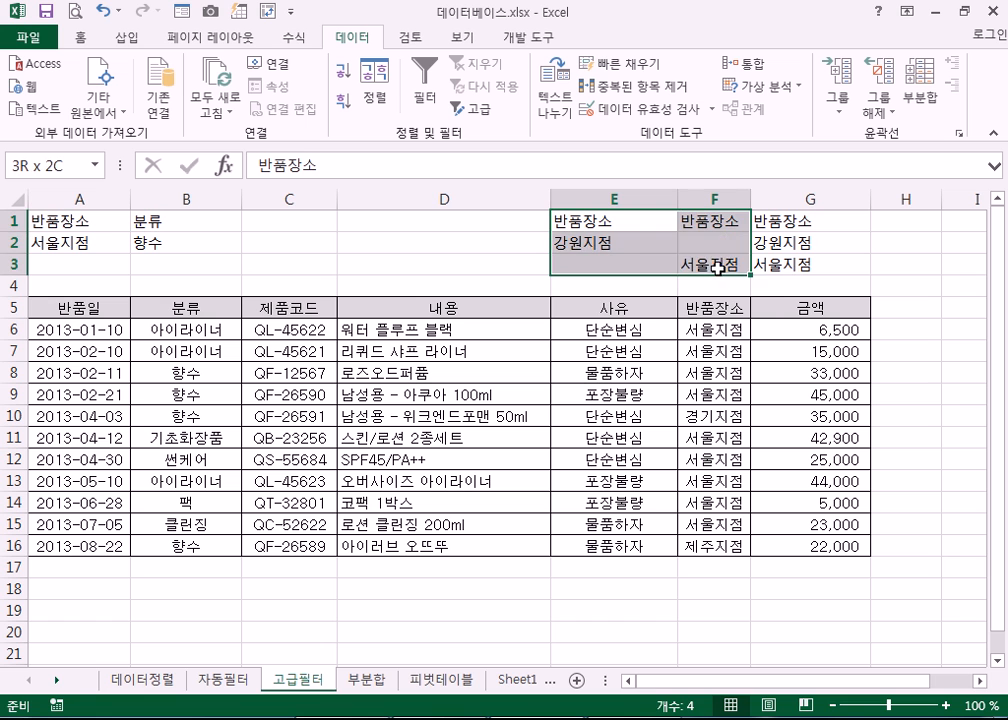
- Move the 향수 criterion back down from B2 to B3, one row below 서울지점
left_click(173, 243)
left_click_drag(173, 243, 164, 266)
left_click(80, 226)
left_click_drag(80, 235, 84, 248)
left_click_drag(146, 223, 166, 268)
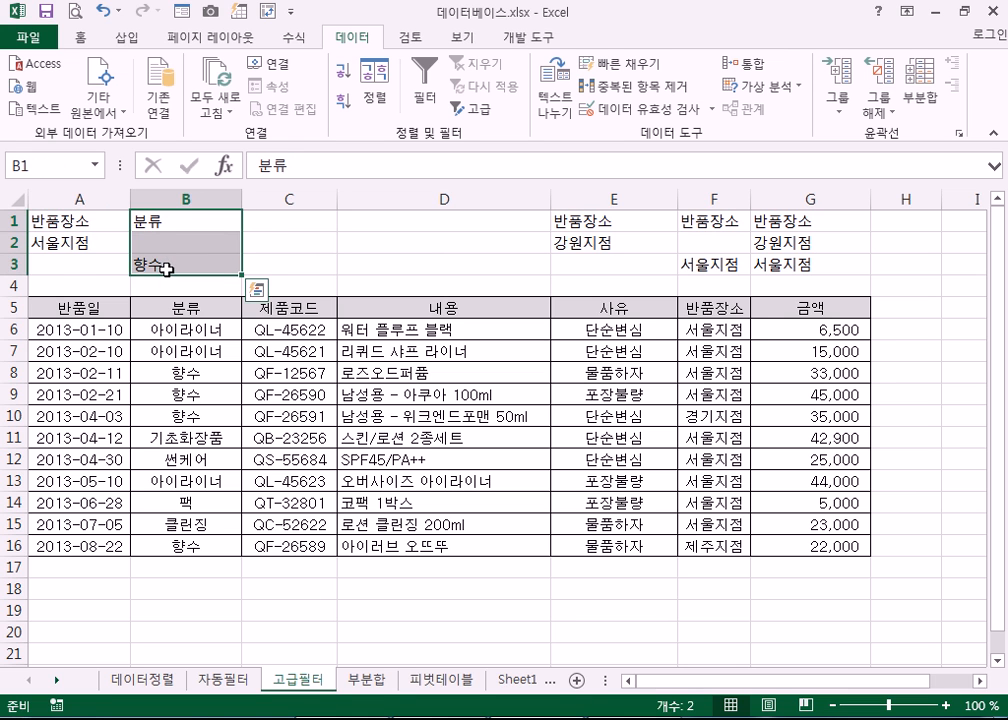
left_click(86, 243)
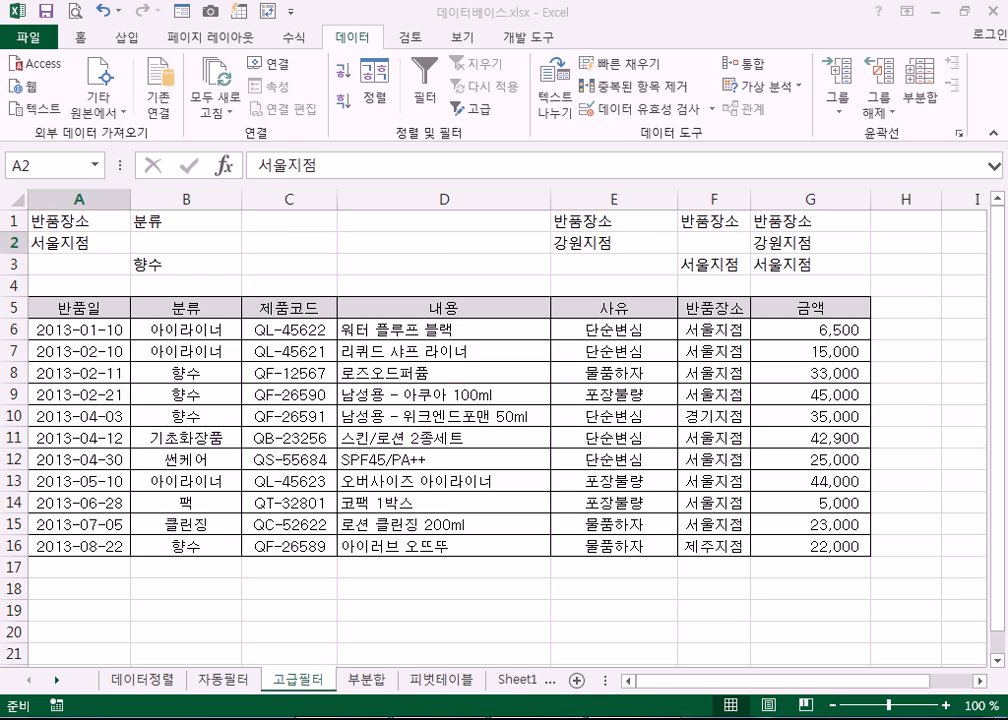
- Switch to Notepad to review the example lines on combining 조건 1 and 조건 2, and return to Excel
key("alt+Tab")
left_click_drag(66, 212, 440, 215)
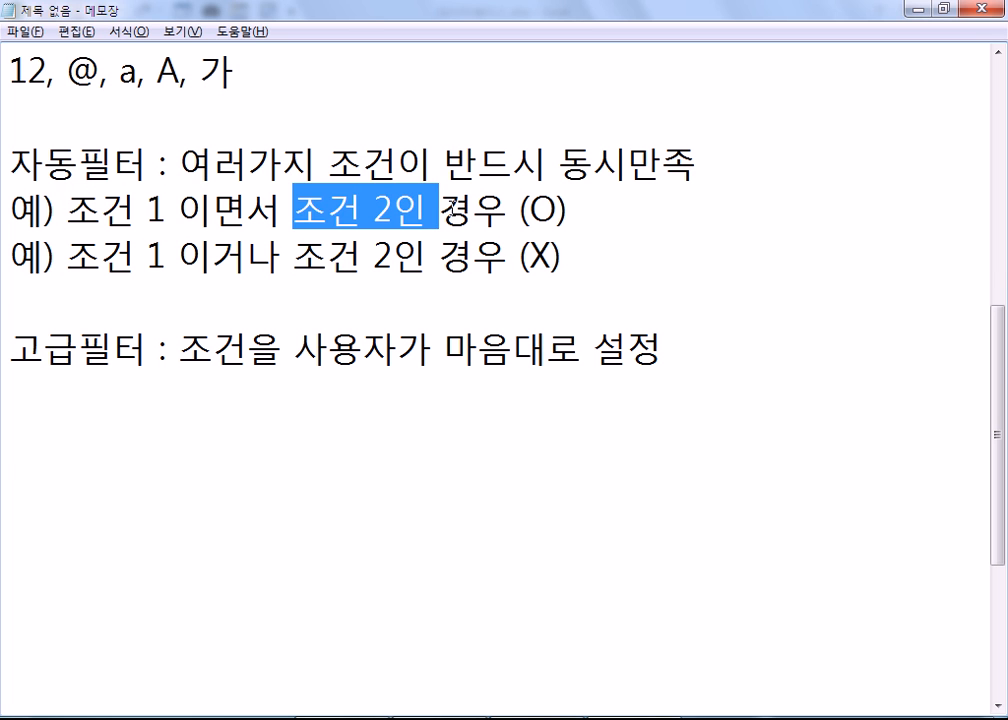
left_click_drag(66, 257, 455, 257)
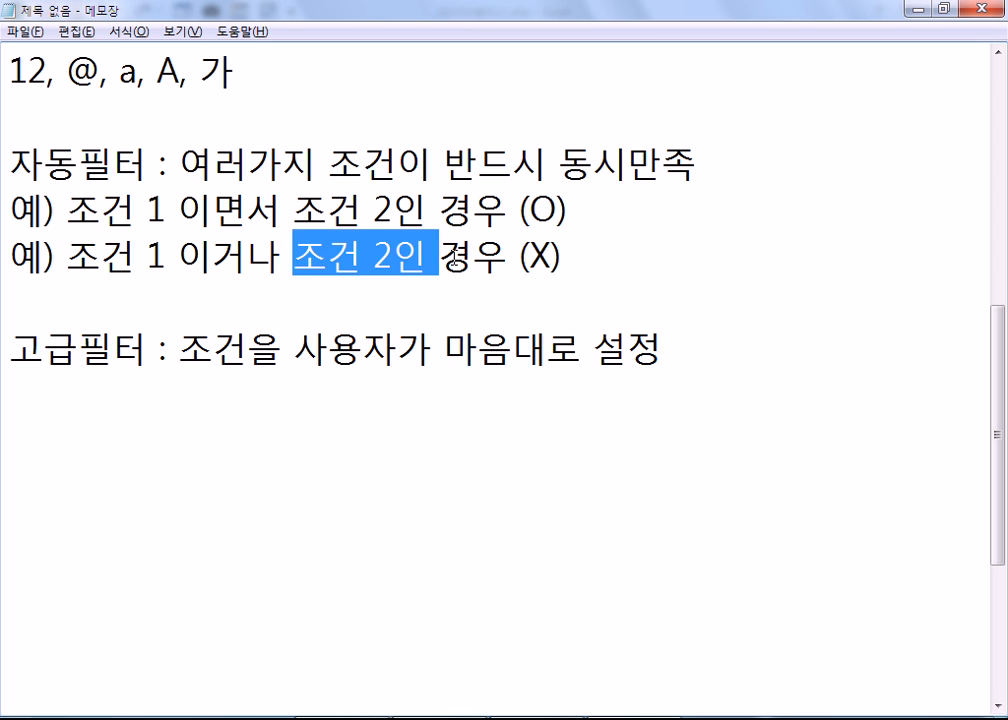
left_click(218, 425)
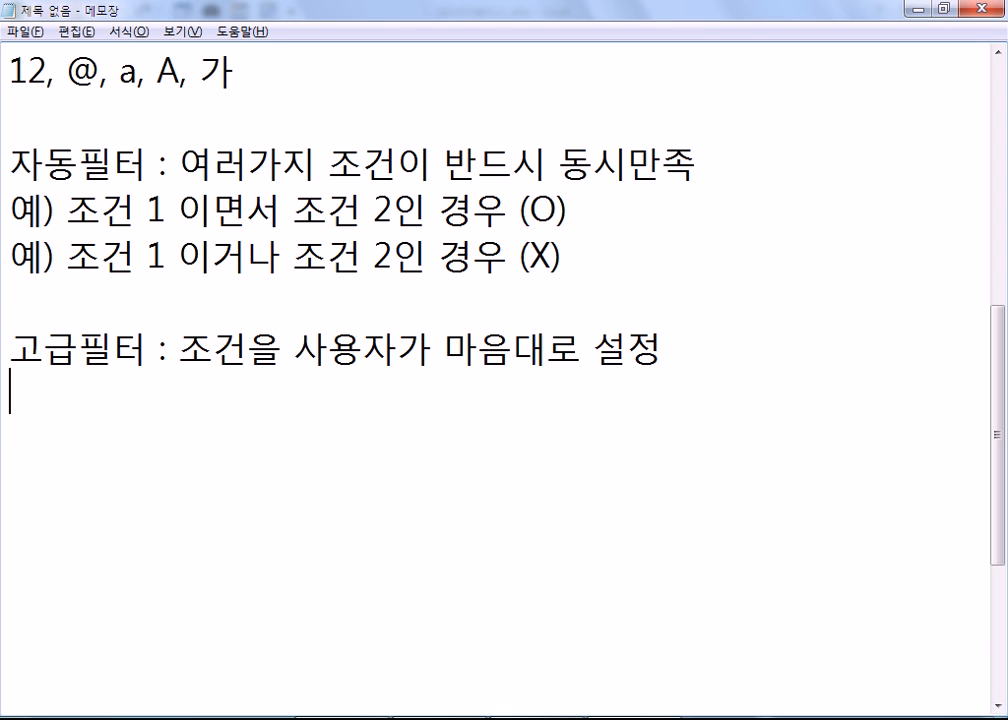
key("alt+Tab")
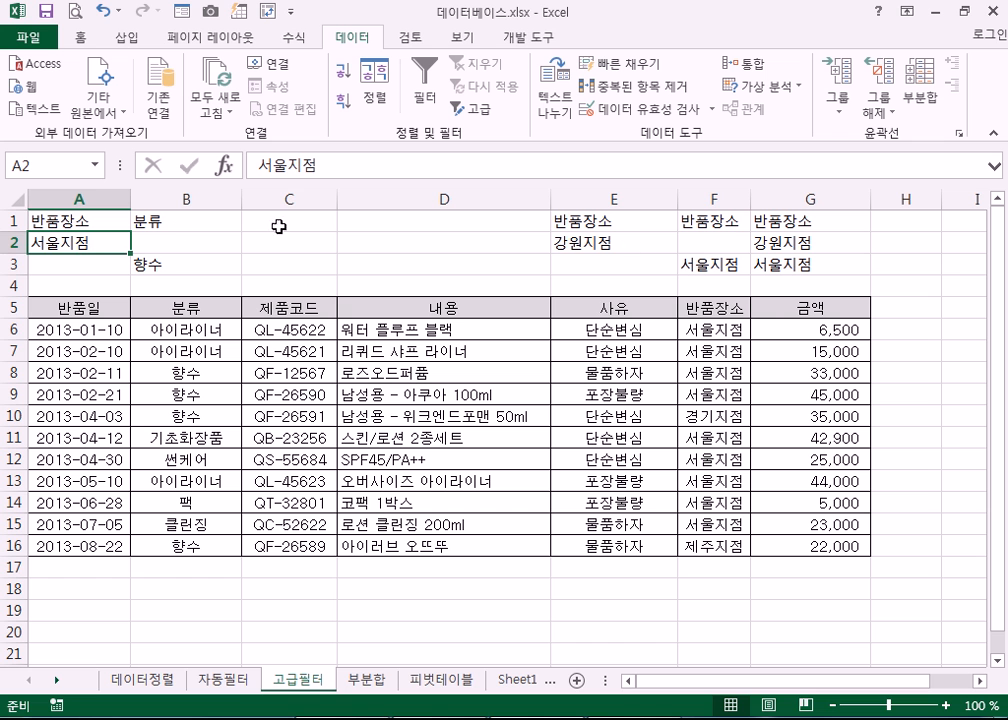
- Open the 자동필터 sheet and select cell B36 below the returns table
left_click(224, 680)
left_click(300, 357)
scroll(500, 388, "up", 4)
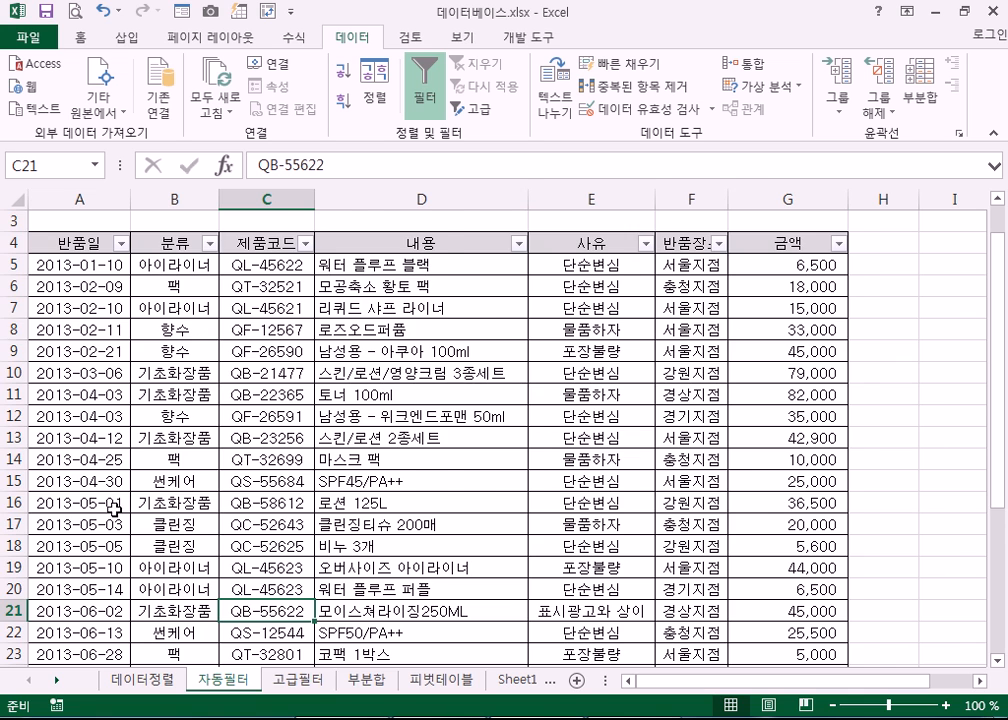
scroll(88, 397, "down", 11)
scroll(120, 388, "up", 4)
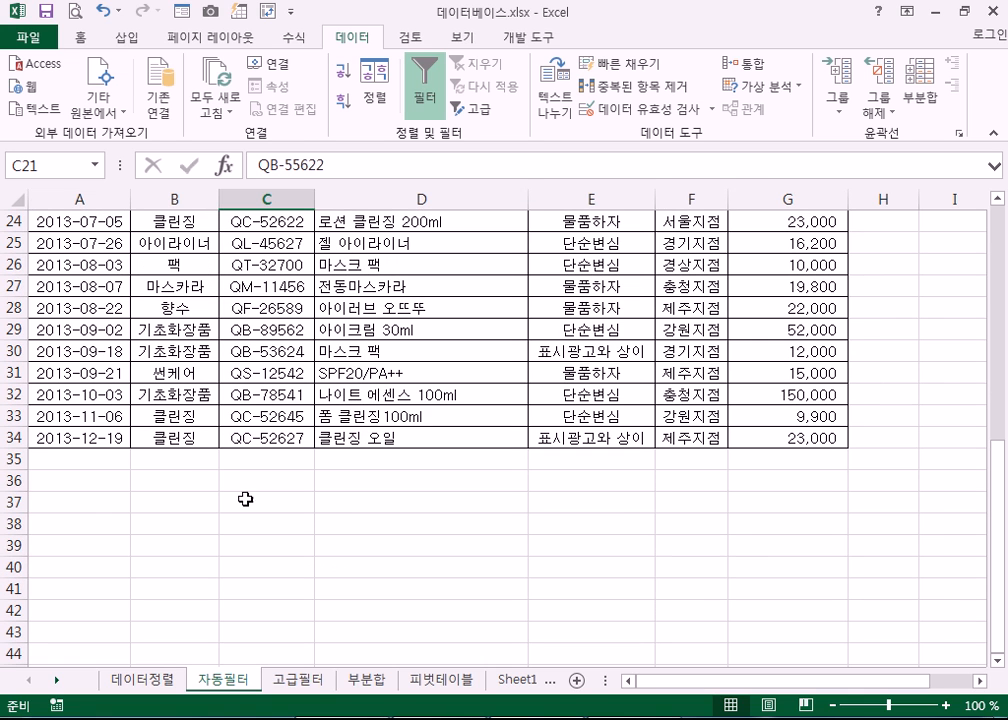
left_click(691, 481)
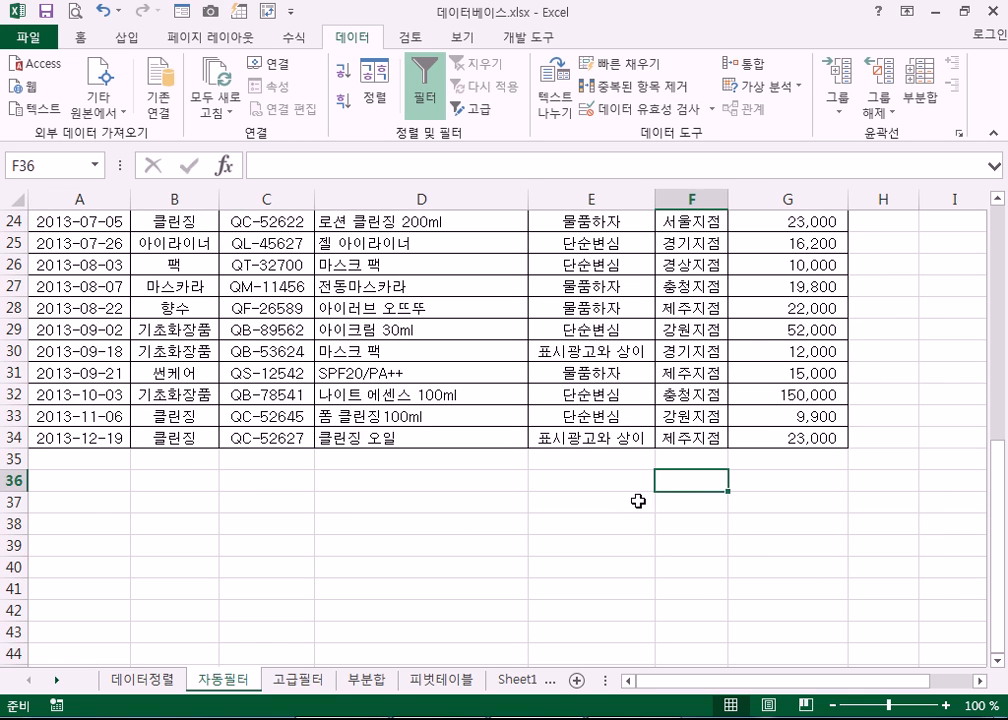
left_click(167, 478)
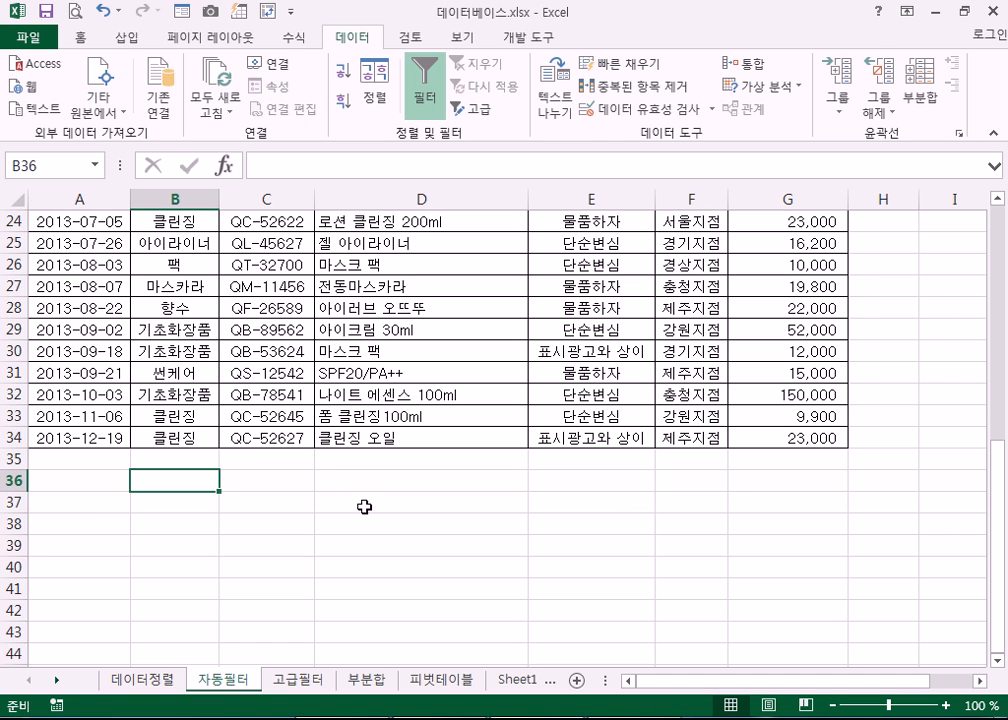
- Enter 반품지점 as the criteria header in B36
type("잦")
key("BackSpace")
key("BackSpace")
key("BackSpace")
type("밪ㅍ")
key("BackSpace")
key("BackSpace")
key("BackSpace")
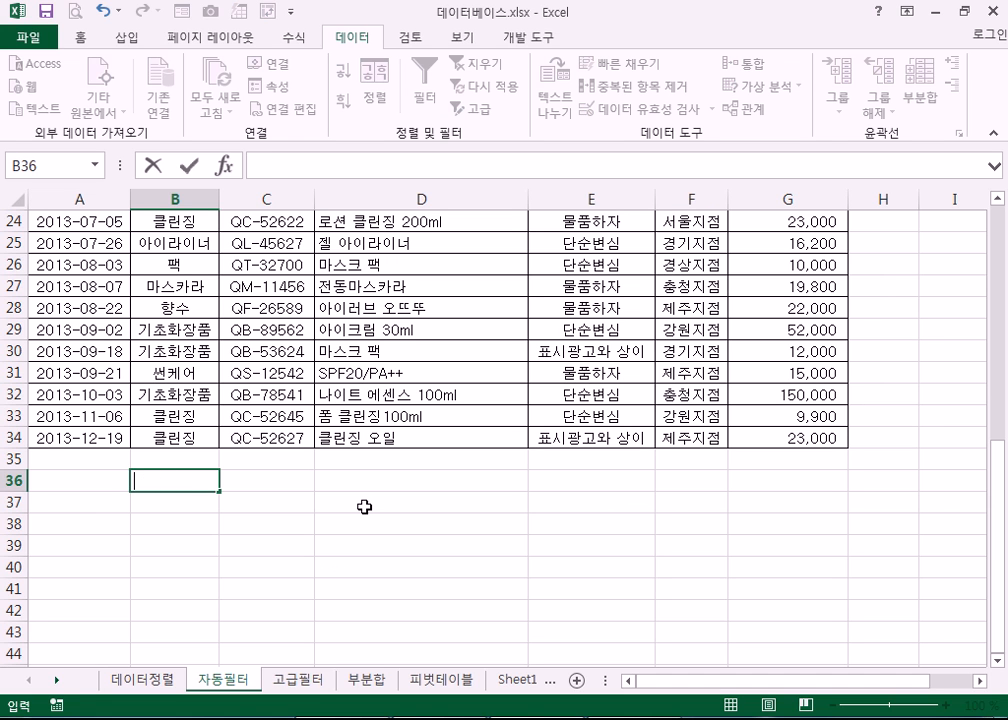
type("자")
key("BackSpace")
key("BackSpace")
key("BackSpace")
type("반ㅍ지점")
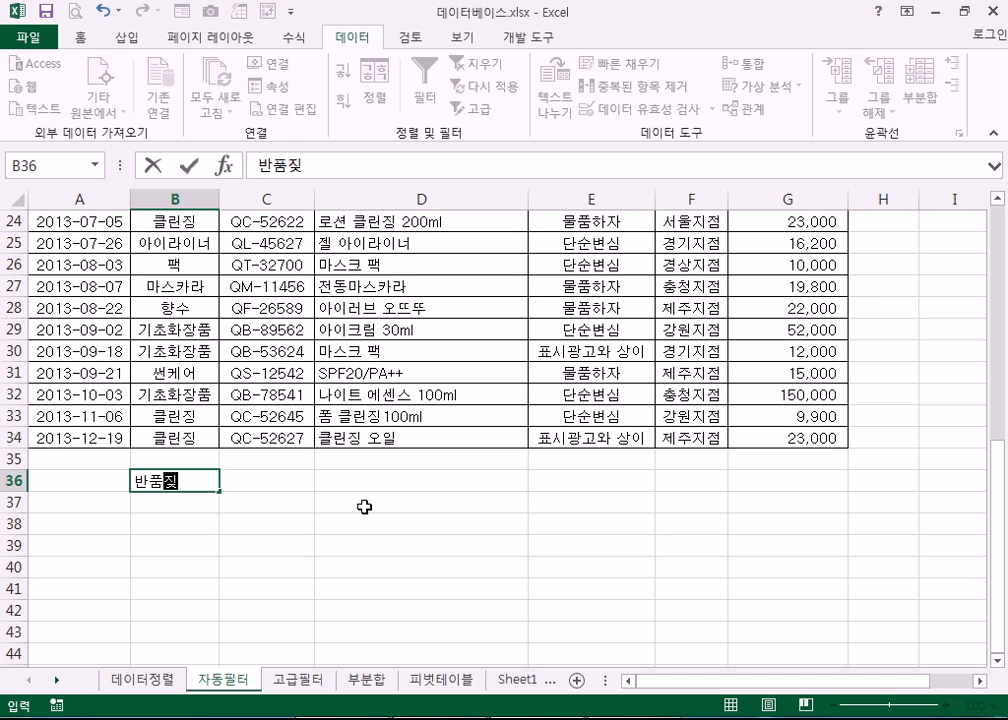
key("Return")
- Change the criteria header in B36 to 반품장소 and enter 강원지점 beneath it in B37
scroll(181, 68, "up", 4)
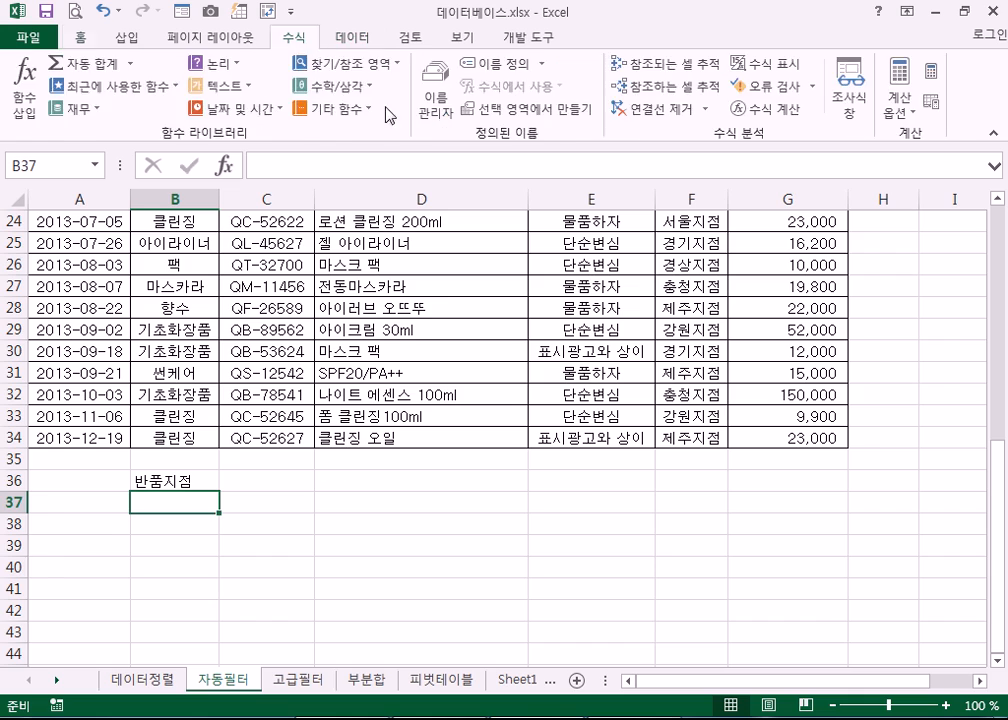
scroll(717, 287, "up", 8)
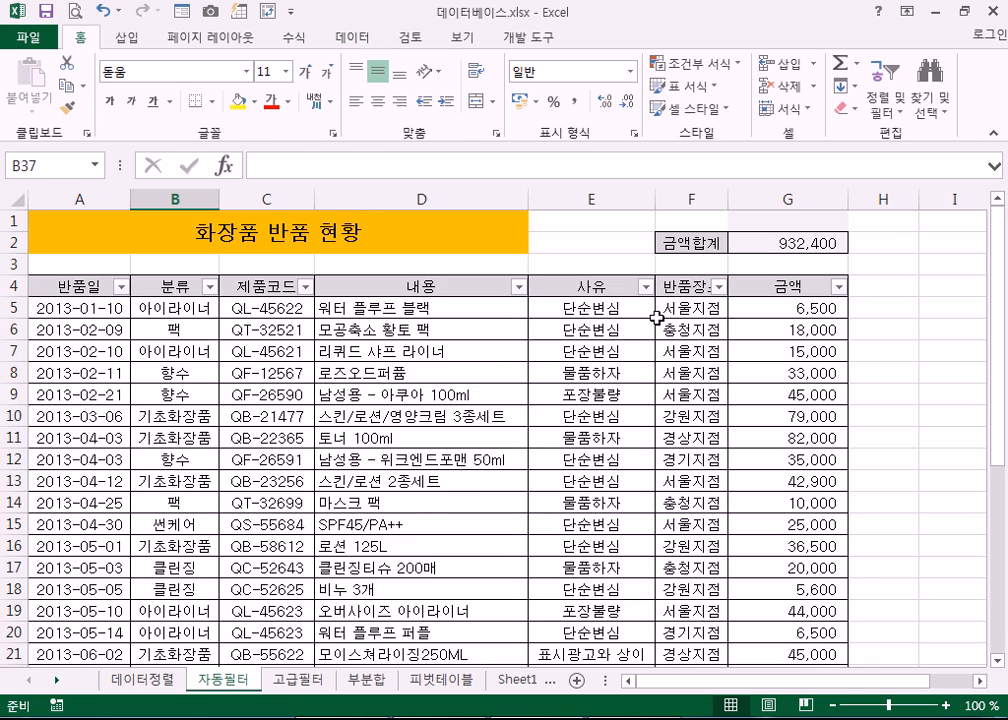
scroll(655, 320, "down", 11)
double_click(165, 267)
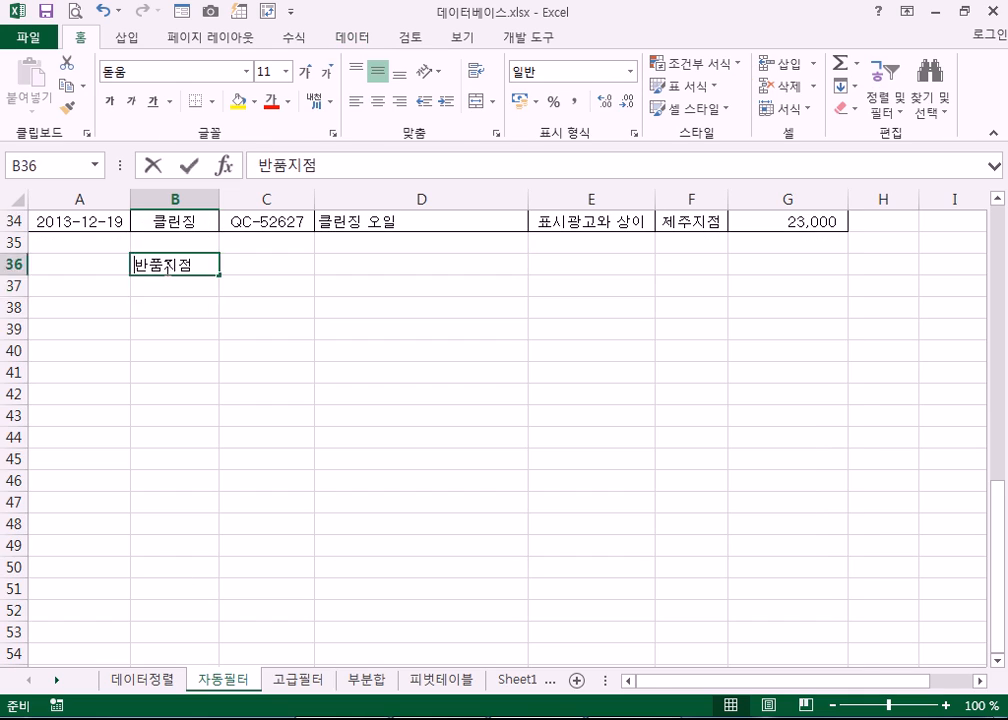
left_click_drag(164, 266, 285, 262)
type("ㅈ")
type("소")
key("Return")
type("강원지점")
key("Return")
- Start an Advanced Filter on the returns table with list range A4:G34 and choose 다른 장소에 복사 as the output
scroll(295, 240, "up", 3)
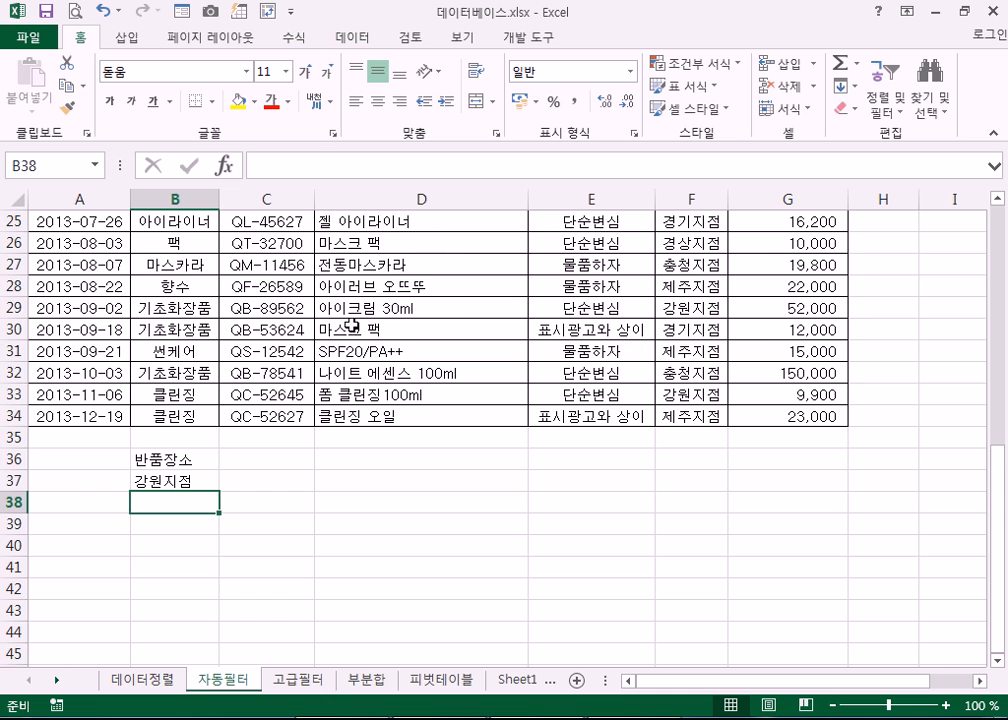
left_click(439, 331)
left_click_drag(90, 287, 556, 373)
left_click(350, 355)
left_click(352, 37)
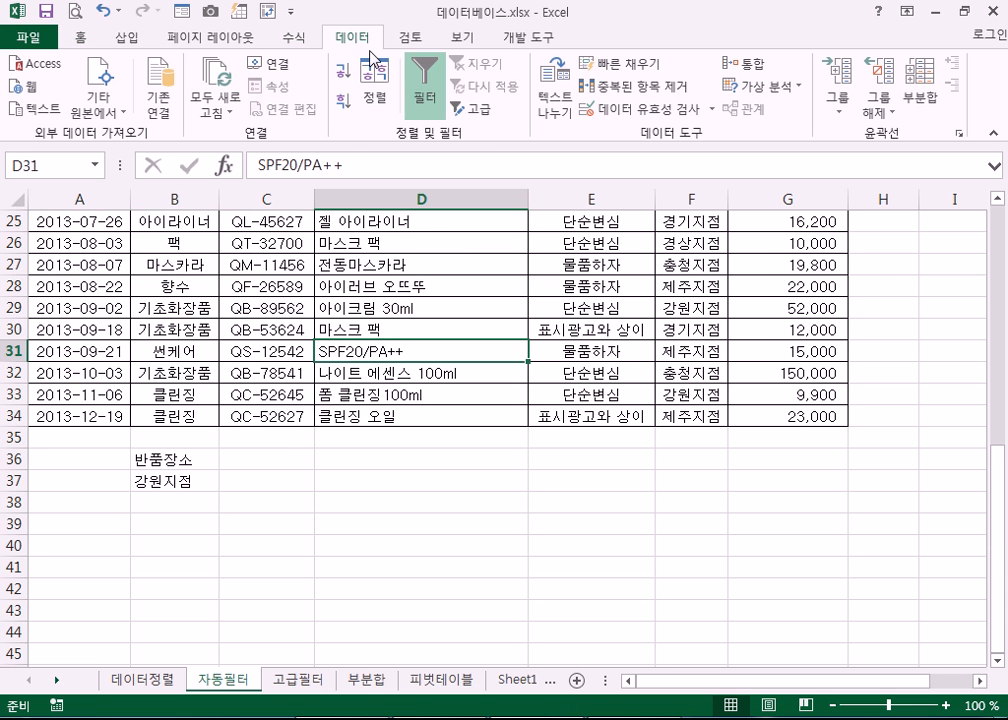
left_click(477, 108)
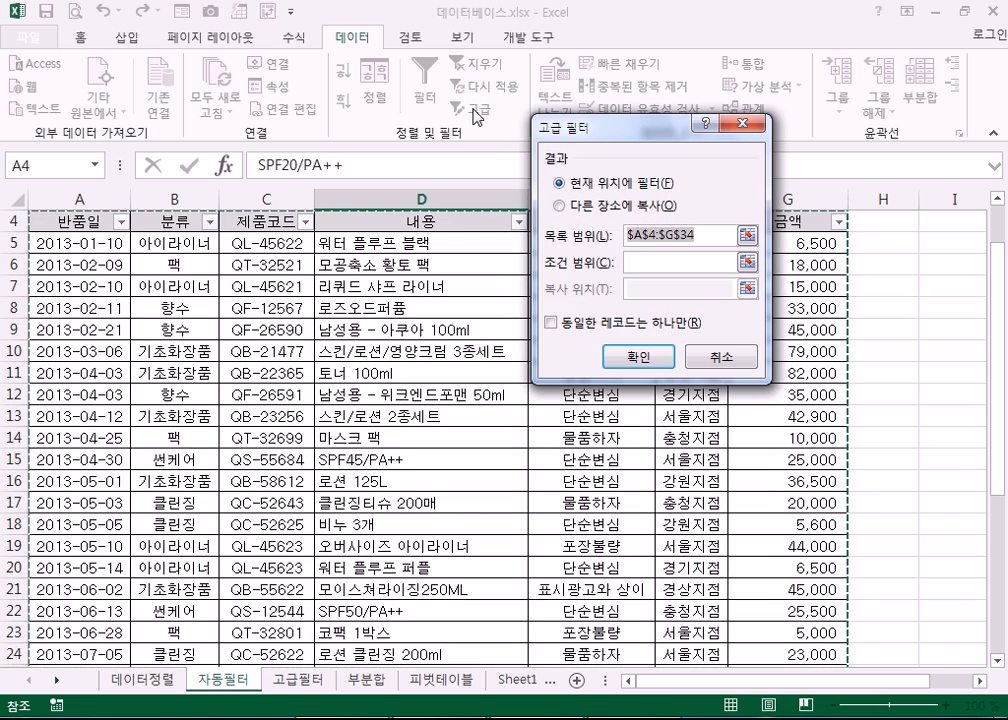
scroll(195, 400, "down", 7)
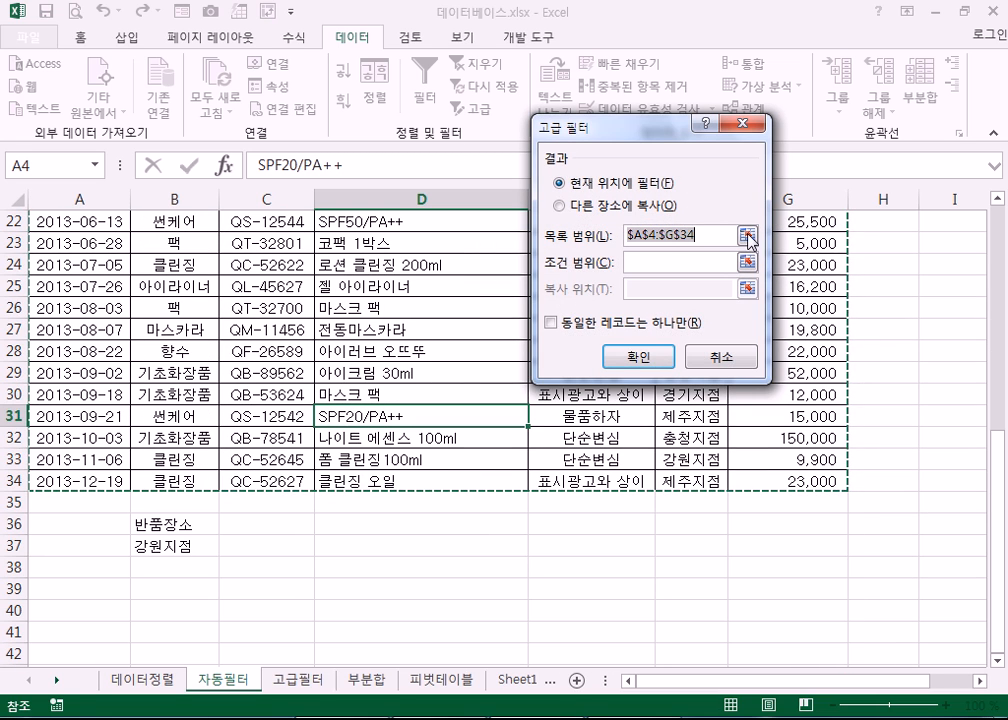
left_click(628, 208)
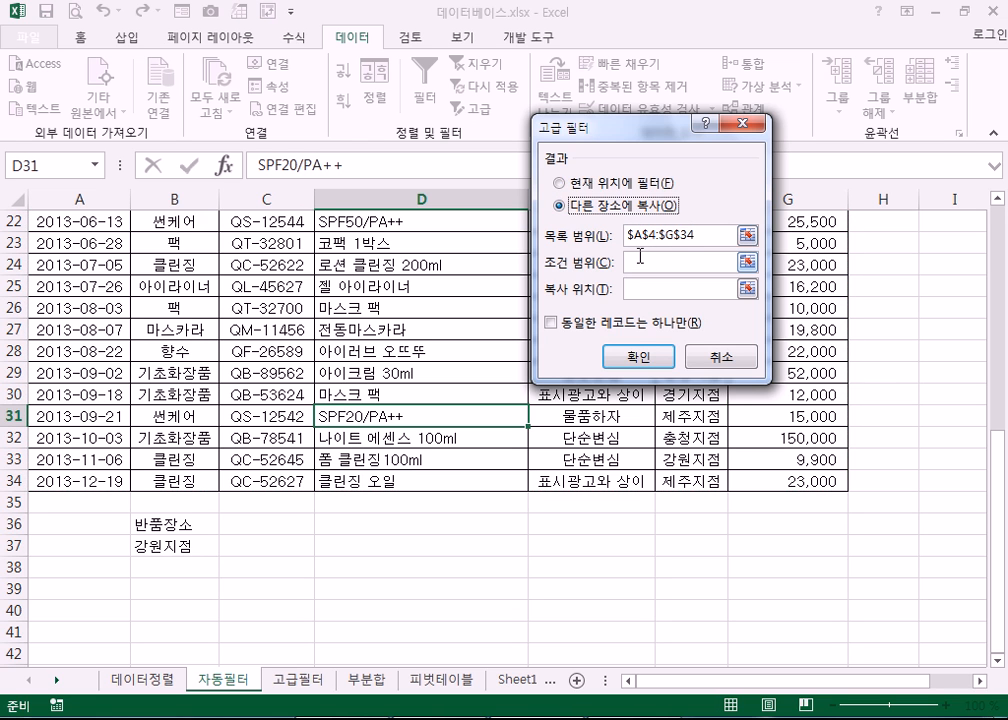
- Run the advanced filter with B36:B37 as the criteria range, copying the results to A40 on the same sheet
left_click(641, 261)
left_click_drag(148, 519, 148, 546)
scroll(205, 523, "down", 2)
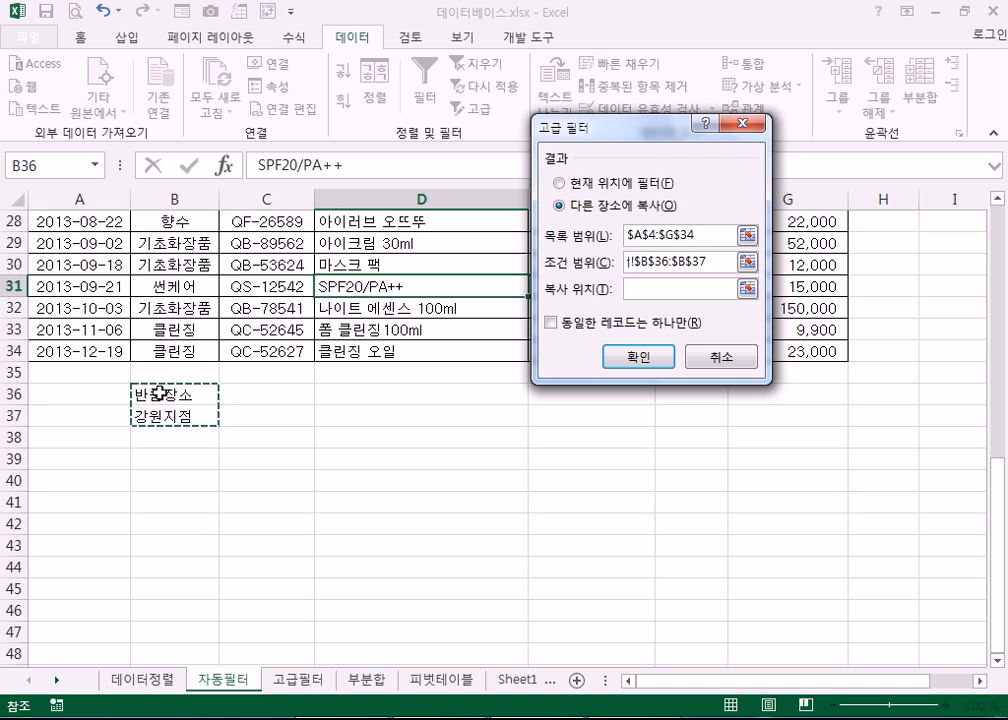
left_click(634, 288)
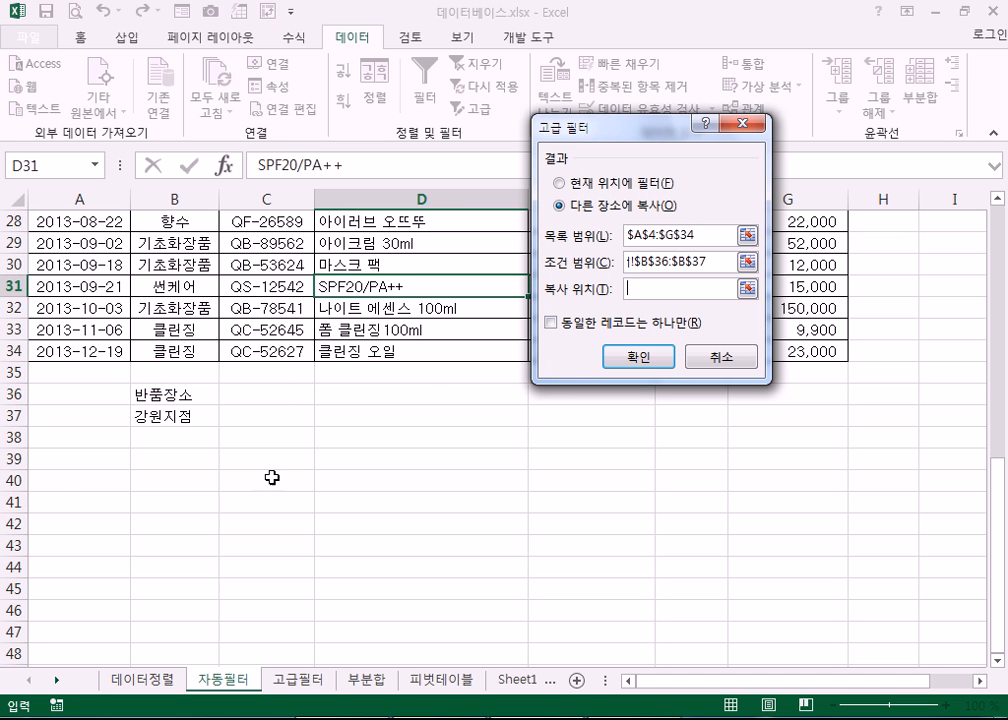
left_click(48, 481)
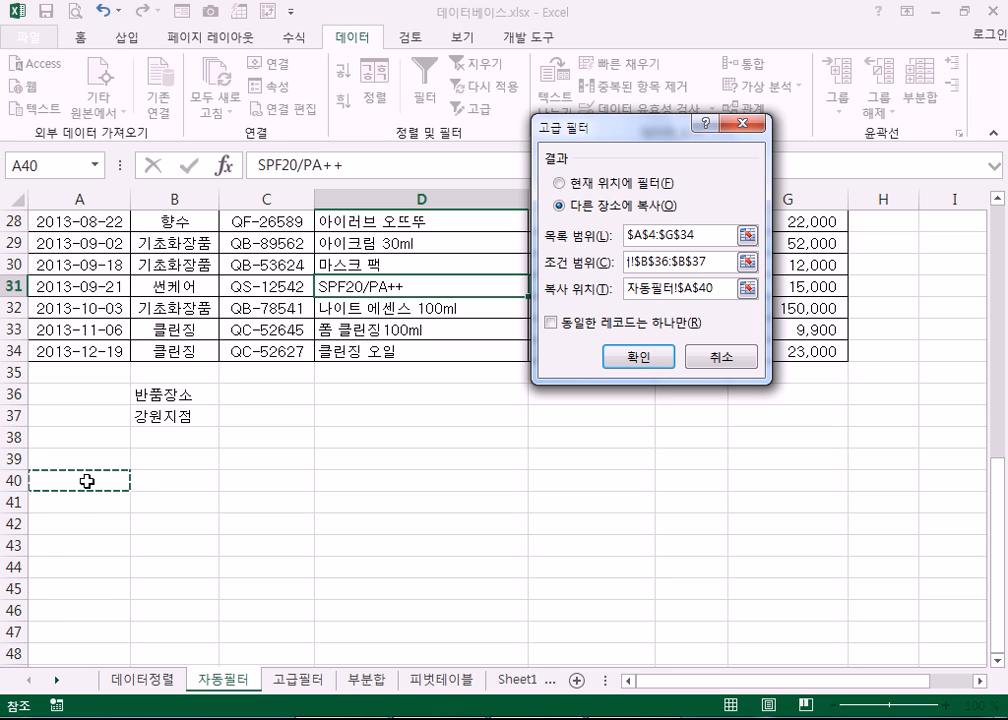
left_click(628, 362)
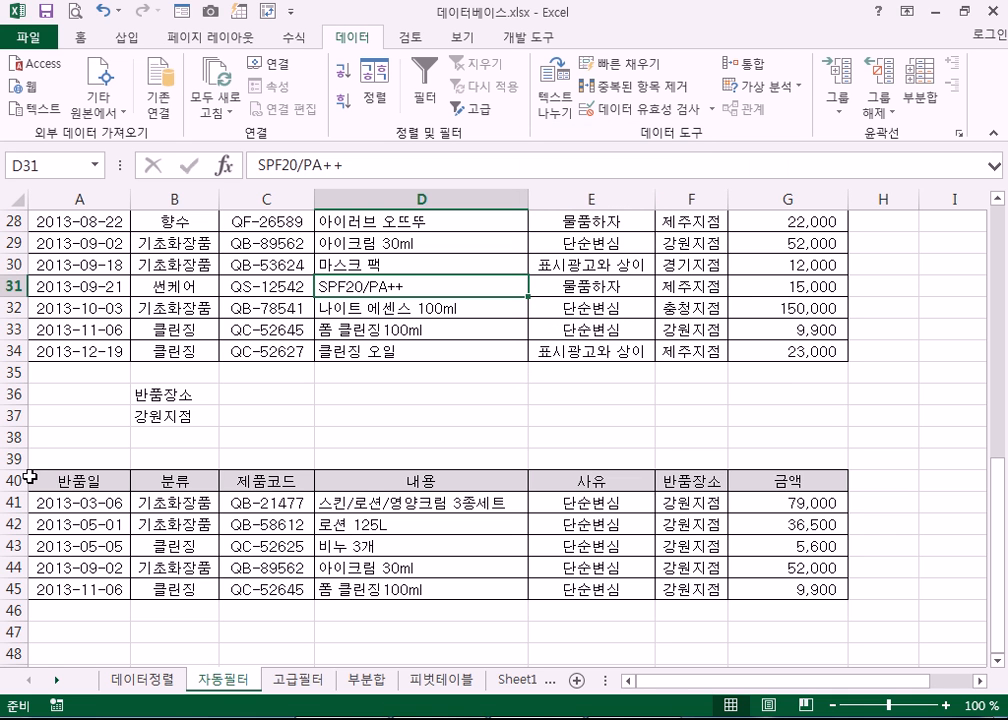
- Delete rows 40 to 45 containing the extracted filter results
left_click_drag(30, 477, 14, 588)
right_click(88, 548)
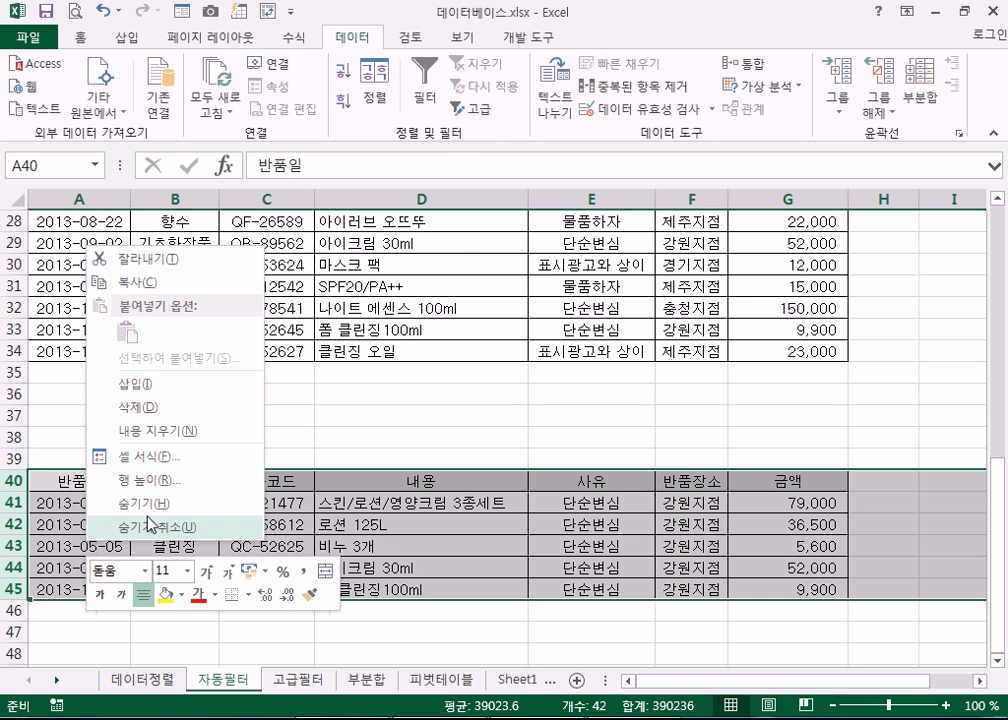
left_click(130, 407)
- Try to run the advanced filter from the 자동필터 sheet with its output copied to A21 on the 고급필터 sheet
left_click(214, 309)
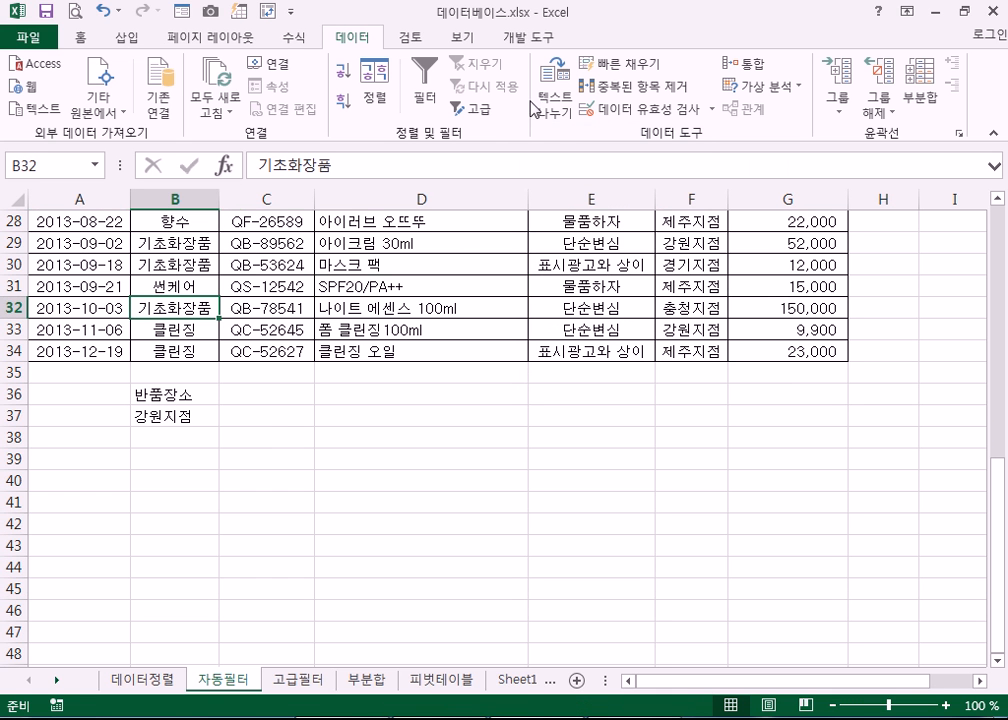
left_click(468, 108)
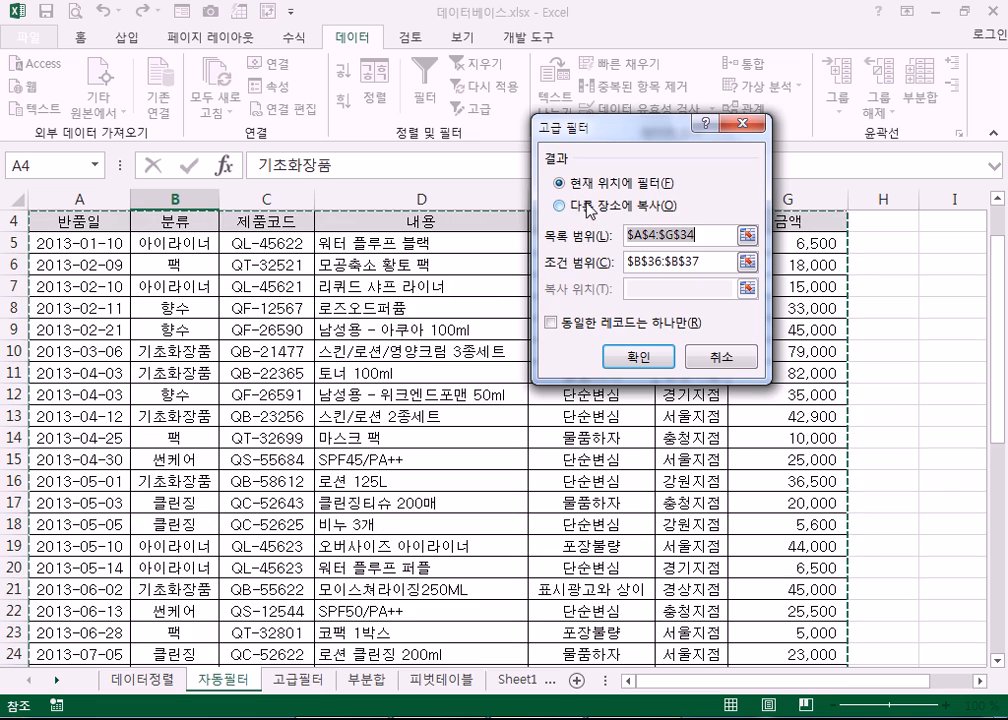
left_click(589, 207)
scroll(258, 366, "down", 9)
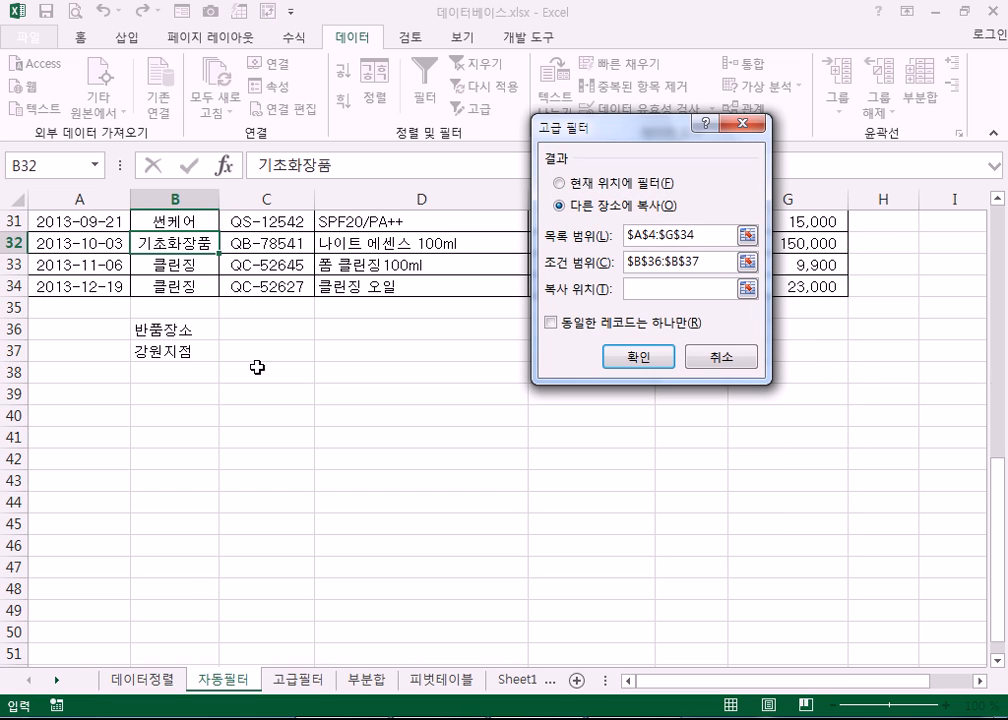
left_click(300, 680)
scroll(146, 503, "down", 4)
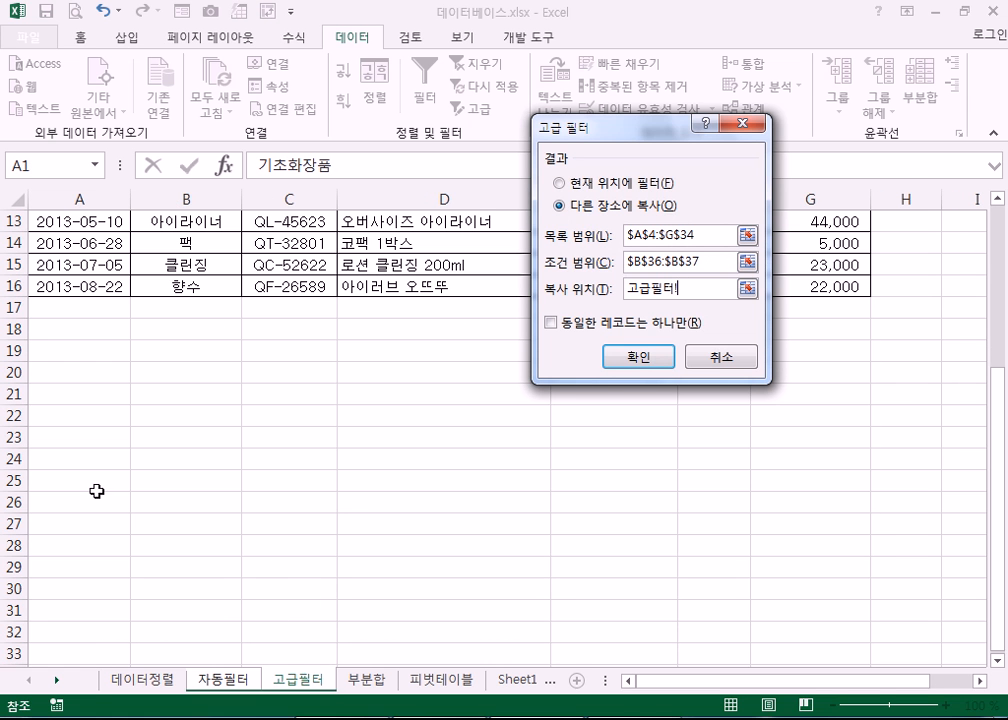
left_click(94, 395)
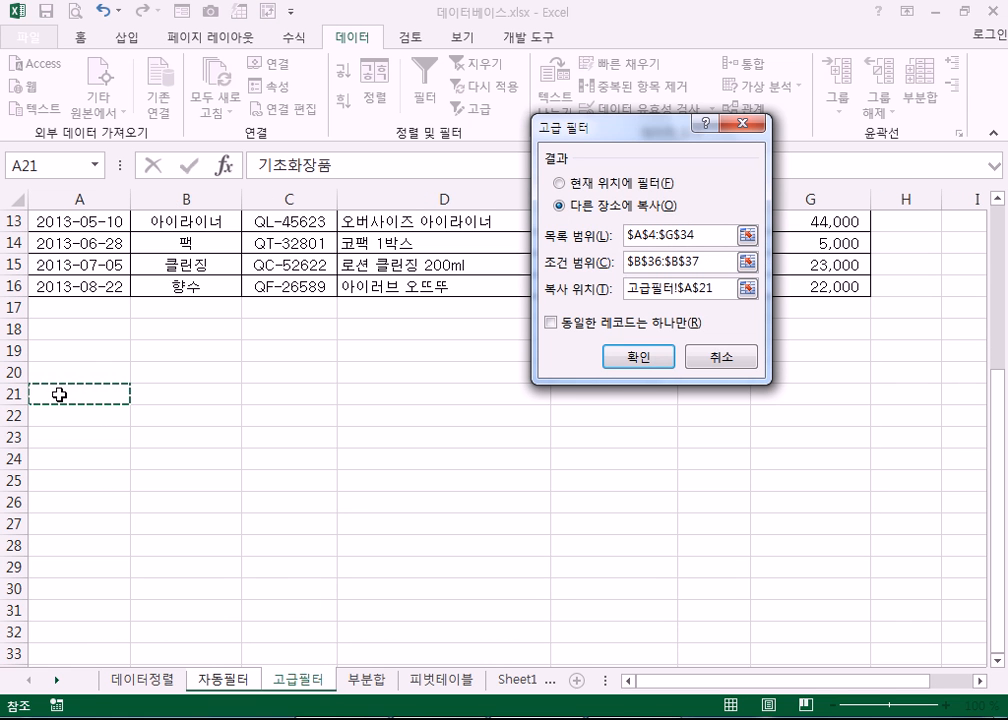
left_click(625, 357)
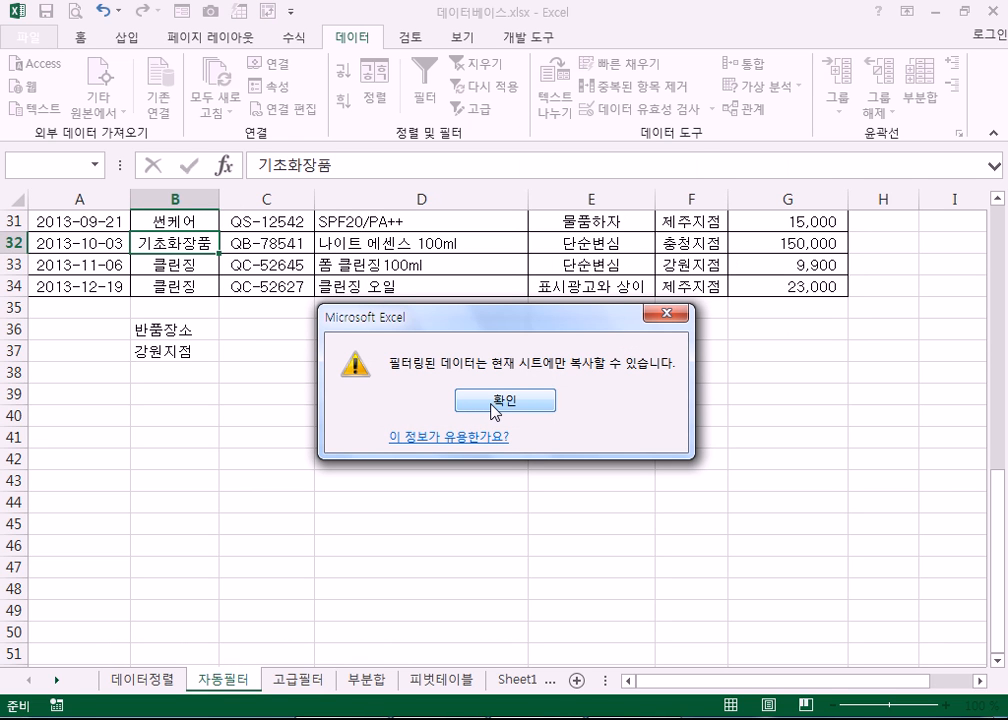
left_click(495, 403)
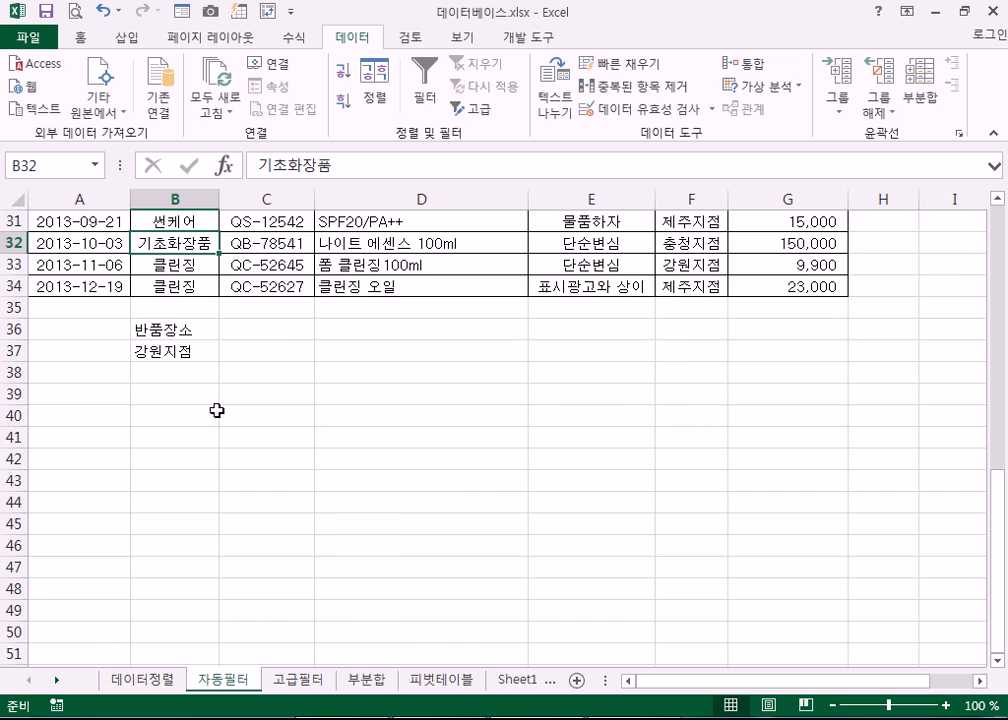
- Examine the source records in the returns table and the criteria range B36:B37 on the 자동필터 sheet
scroll(215, 385, "up", 6)
scroll(190, 373, "up", 4)
left_click_drag(80, 308, 451, 523)
scroll(400, 470, "down", 9)
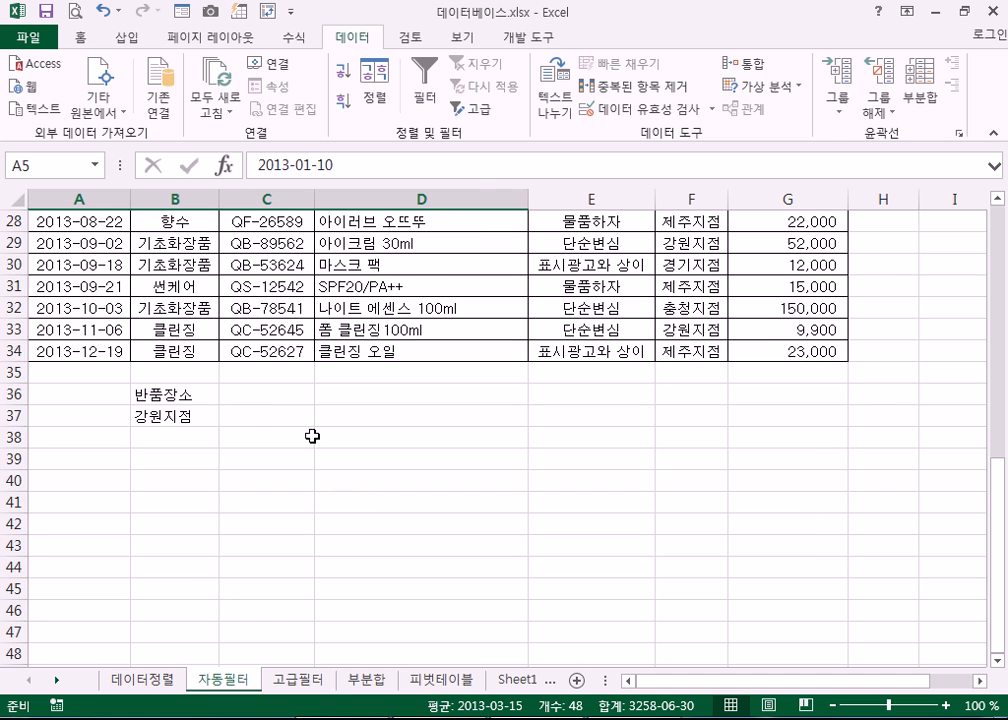
left_click_drag(148, 395, 163, 440)
left_click_drag(205, 396, 205, 415)
- Open the 고급필터 sheet and delete all of its cells to leave it empty
left_click(300, 679)
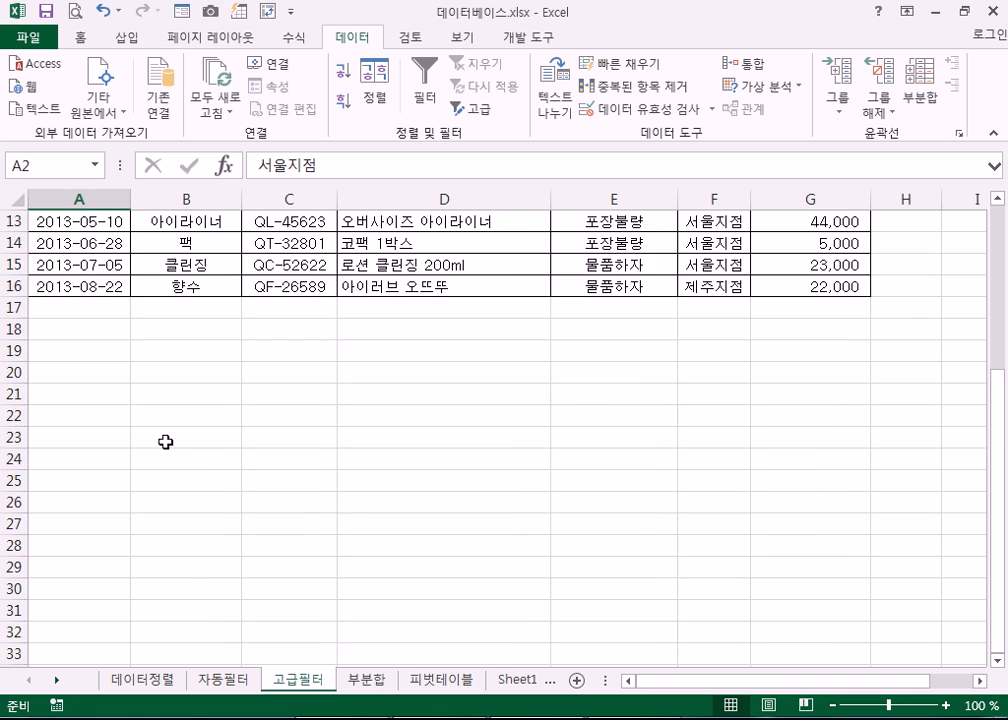
left_click(188, 440)
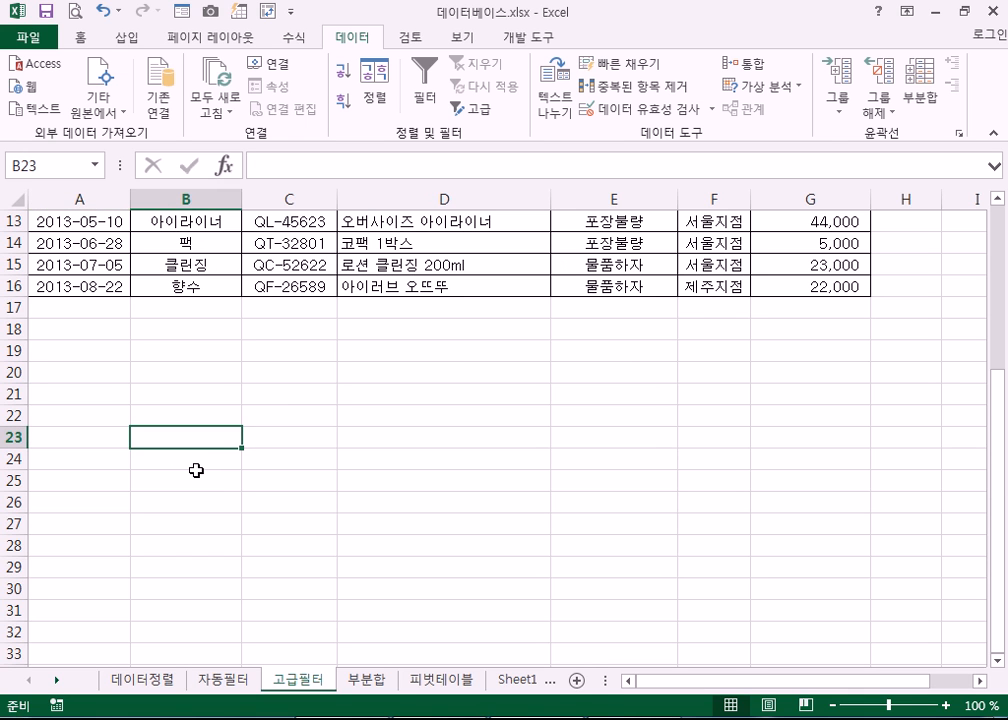
scroll(196, 465, "up", 4)
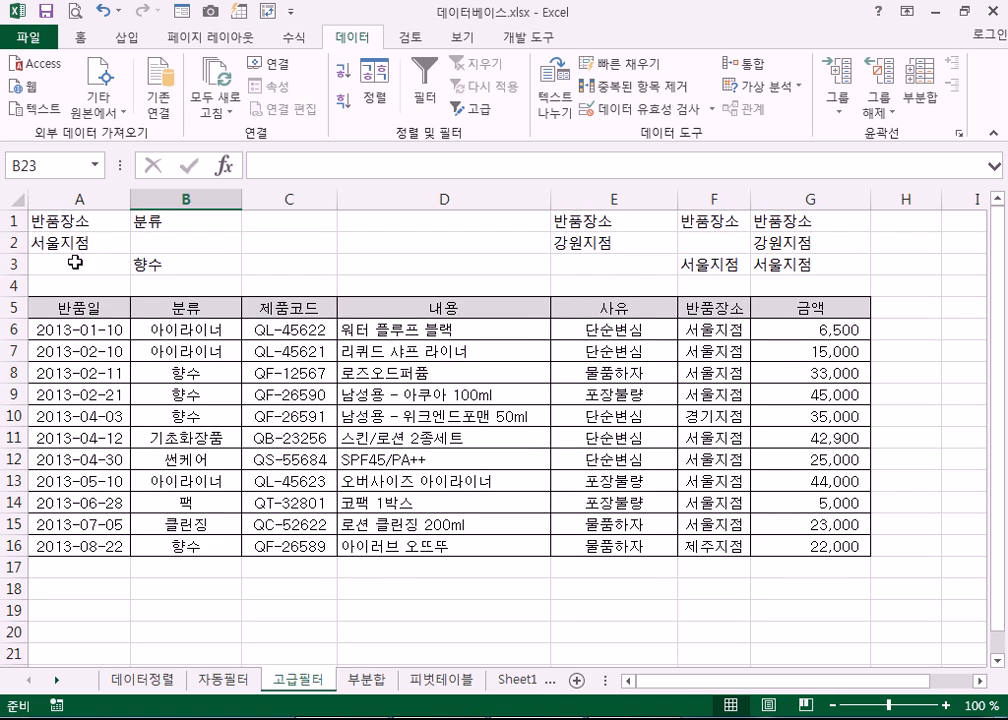
left_click(10, 197)
right_click(12, 197)
left_click(88, 364)
left_click(270, 349)
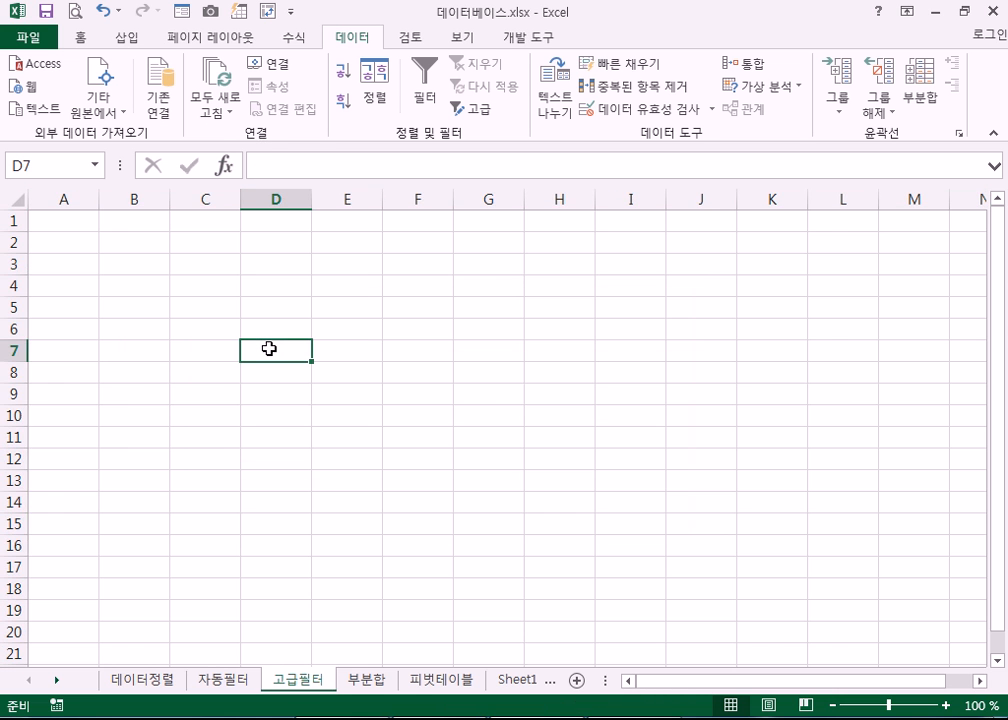
- From A2 on the 고급필터 sheet, set up an Advanced Filter using 자동필터 criteria range B36:B37 and list range A4:G34
left_click(67, 245)
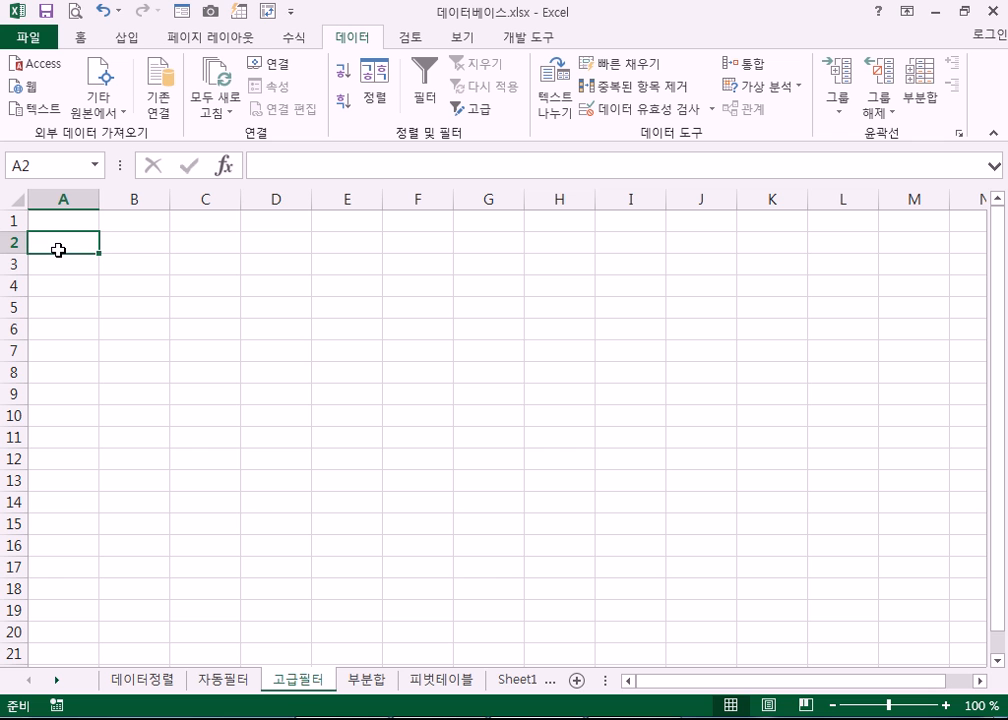
left_click(477, 112)
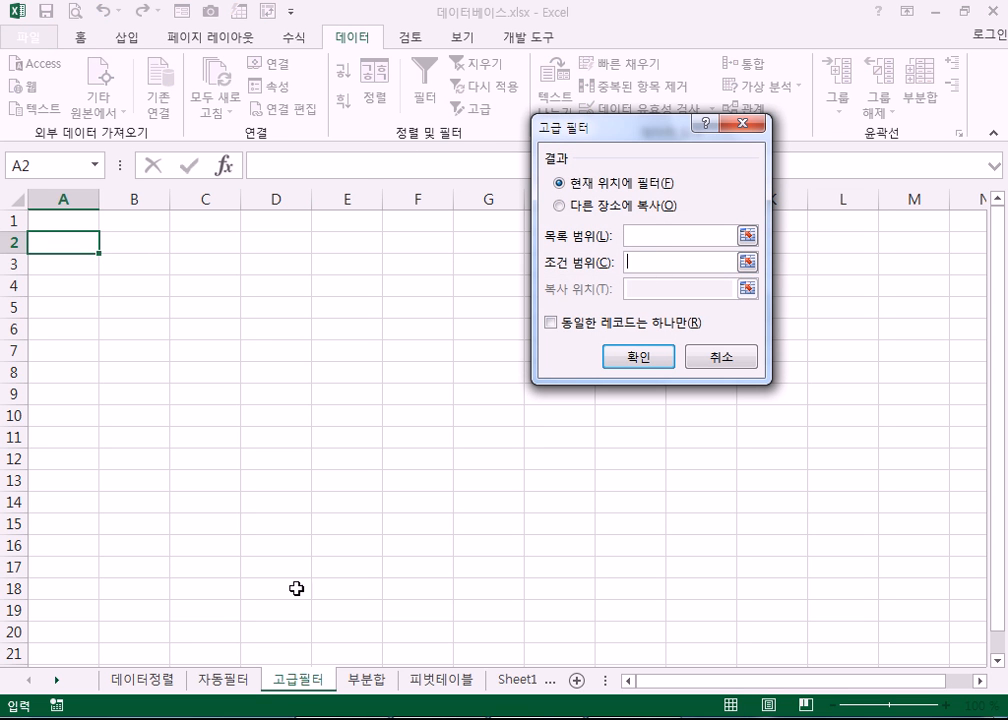
left_click(234, 680)
left_click_drag(185, 405, 202, 425)
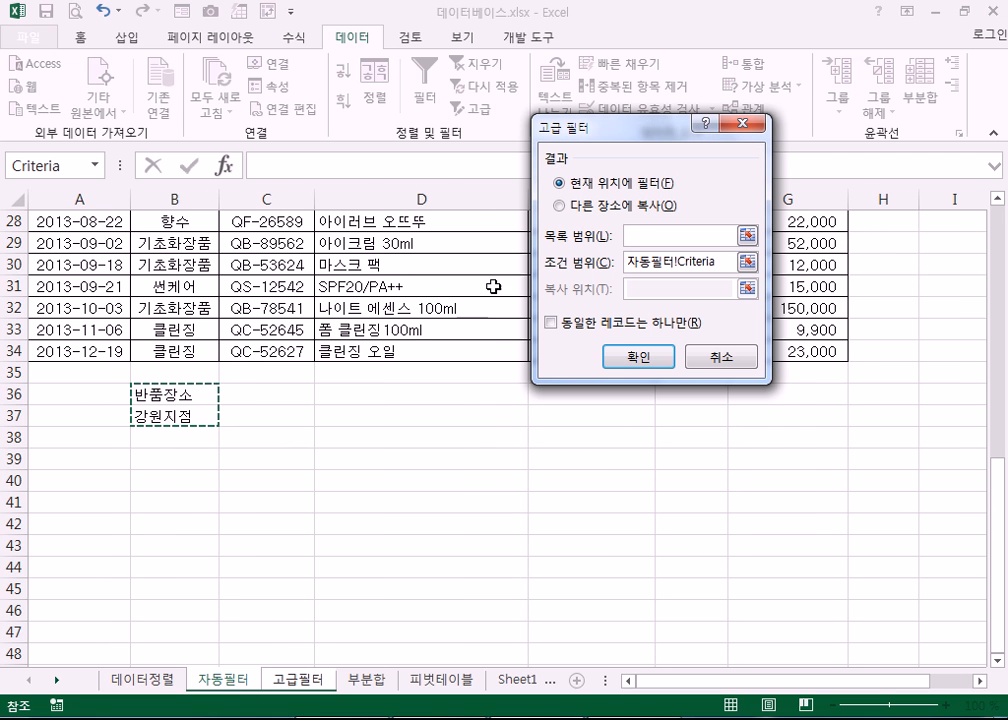
left_click(642, 236)
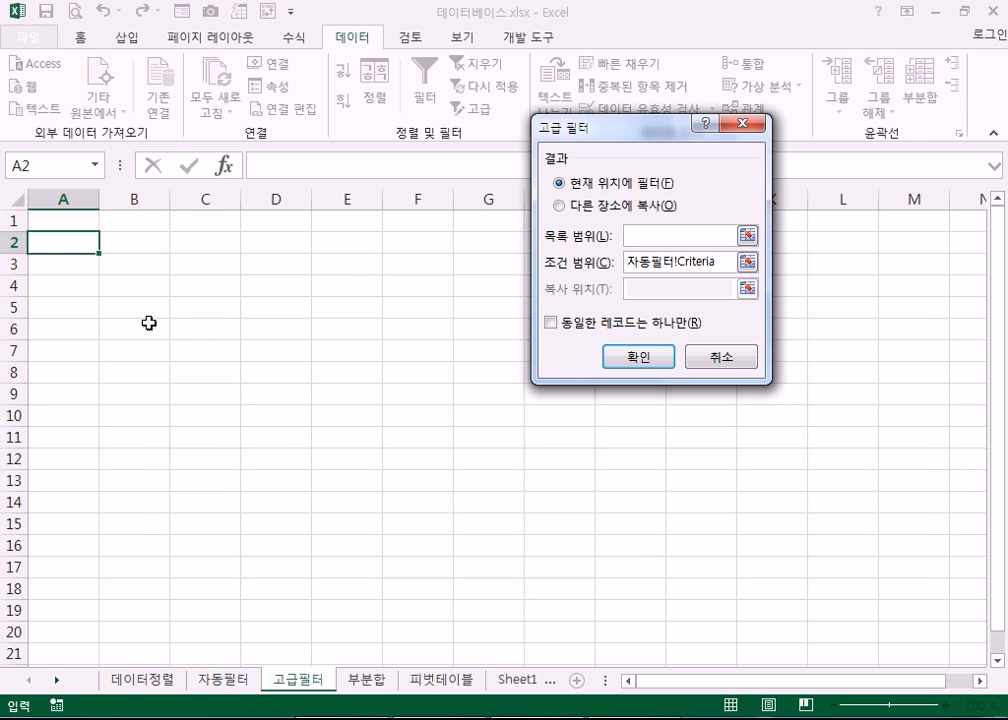
left_click(220, 681)
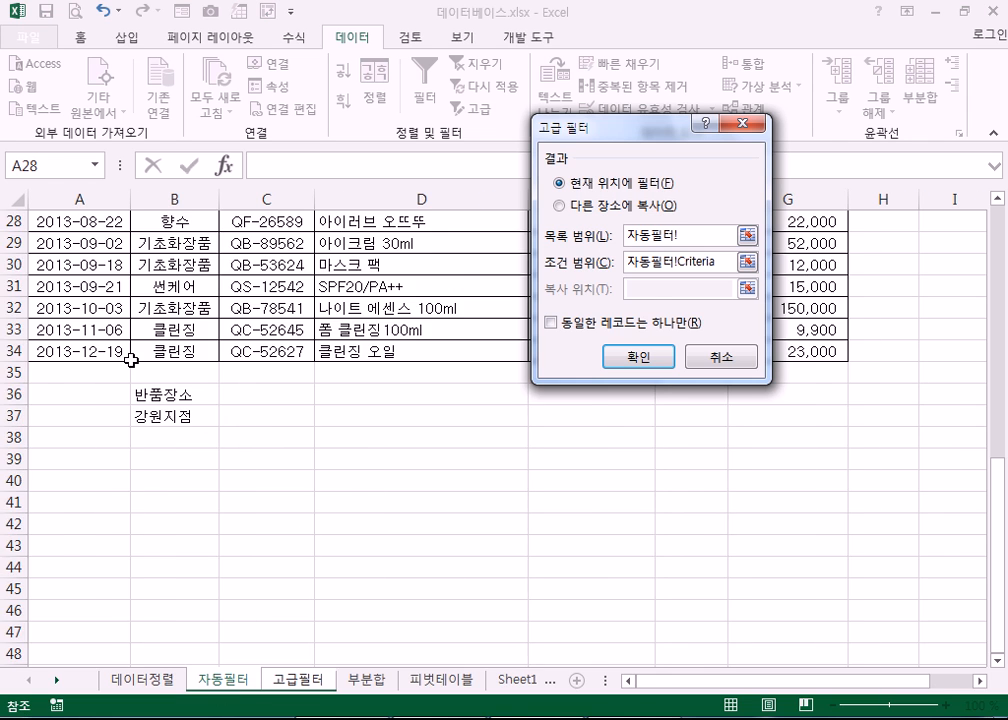
scroll(130, 360, "up", 9)
left_click_drag(72, 286, 772, 614)
- Choose 다른 장소에 복사 with A2 on the 고급필터 sheet as the copy destination and run the filter
left_click(600, 207)
left_click(646, 288)
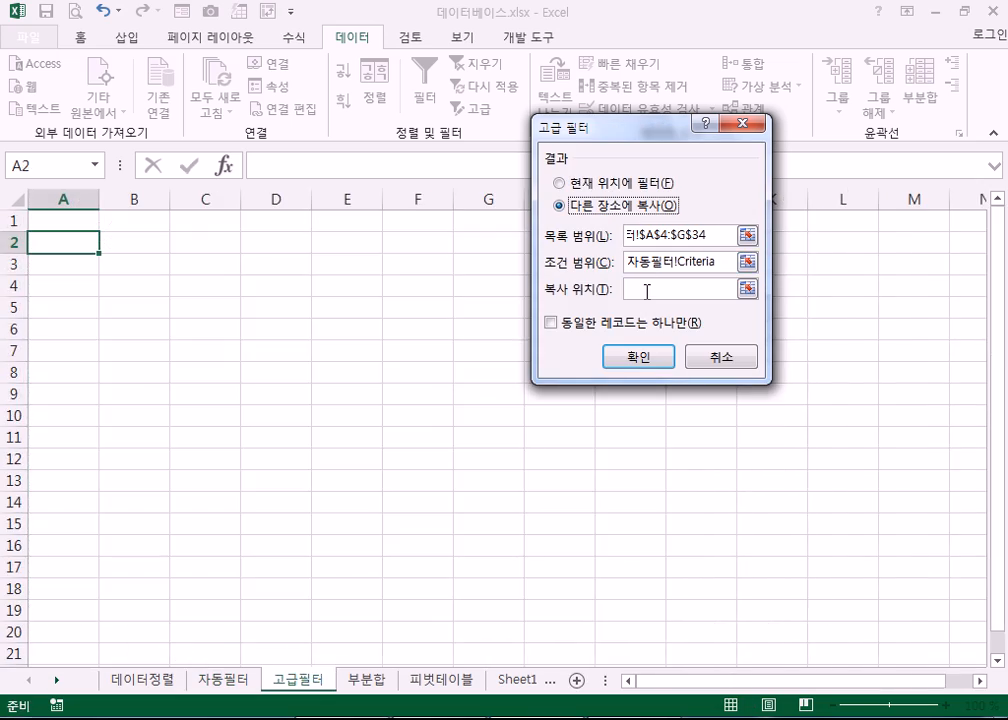
left_click(73, 248)
left_click(640, 362)
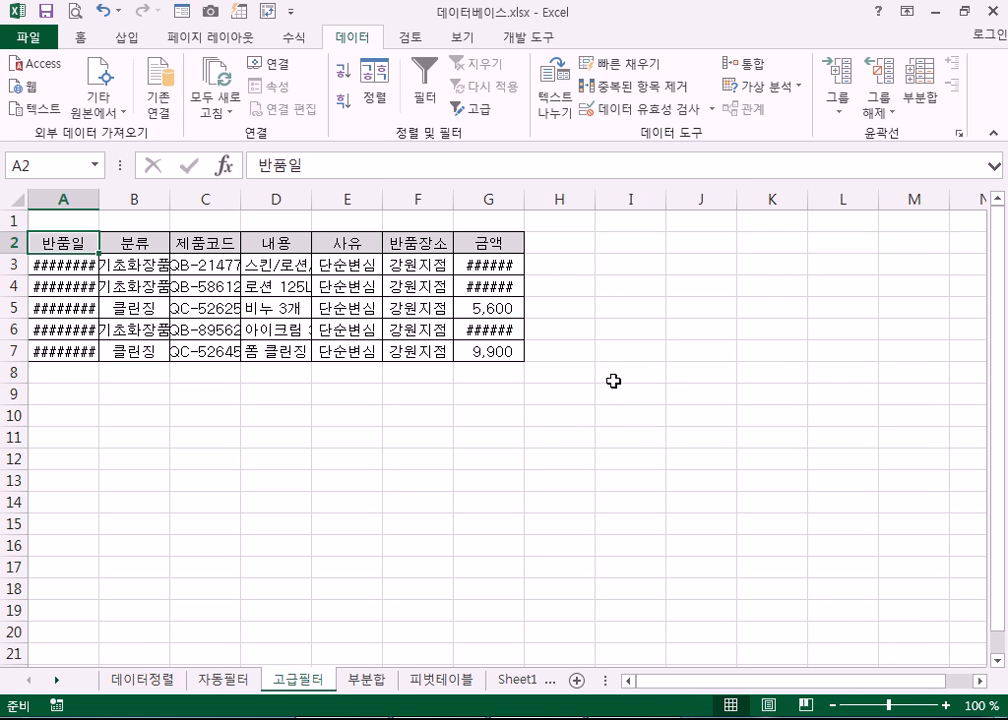
- Auto-fit all column widths on the 고급필터 sheet and select cell A10 below the filtered results
left_click(14, 199)
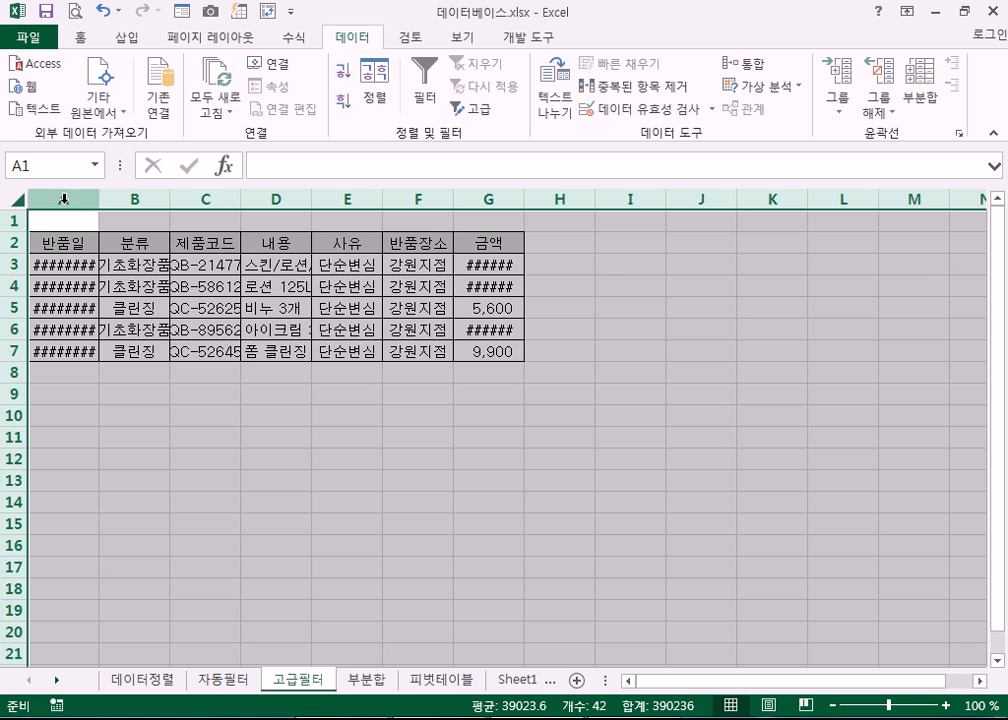
double_click(99, 199)
left_click(140, 329)
left_click(82, 410)
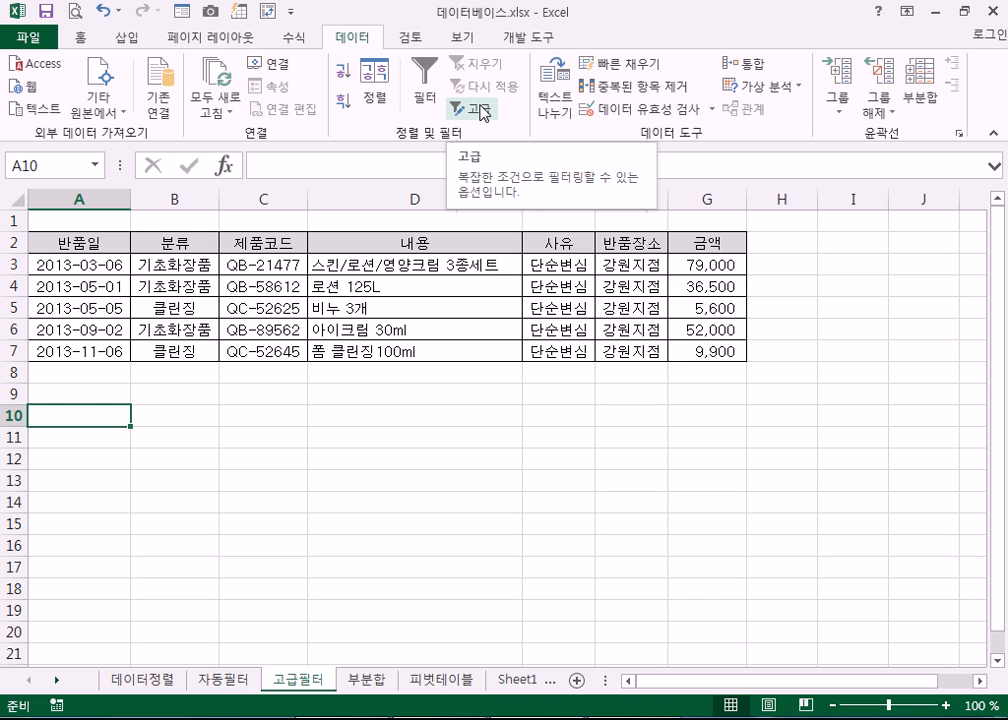
- Review the source table and criteria on the 자동필터 sheet, and return to the results on the 고급필터 sheet
left_click(222, 680)
scroll(252, 487, "down", 5)
left_click(266, 243)
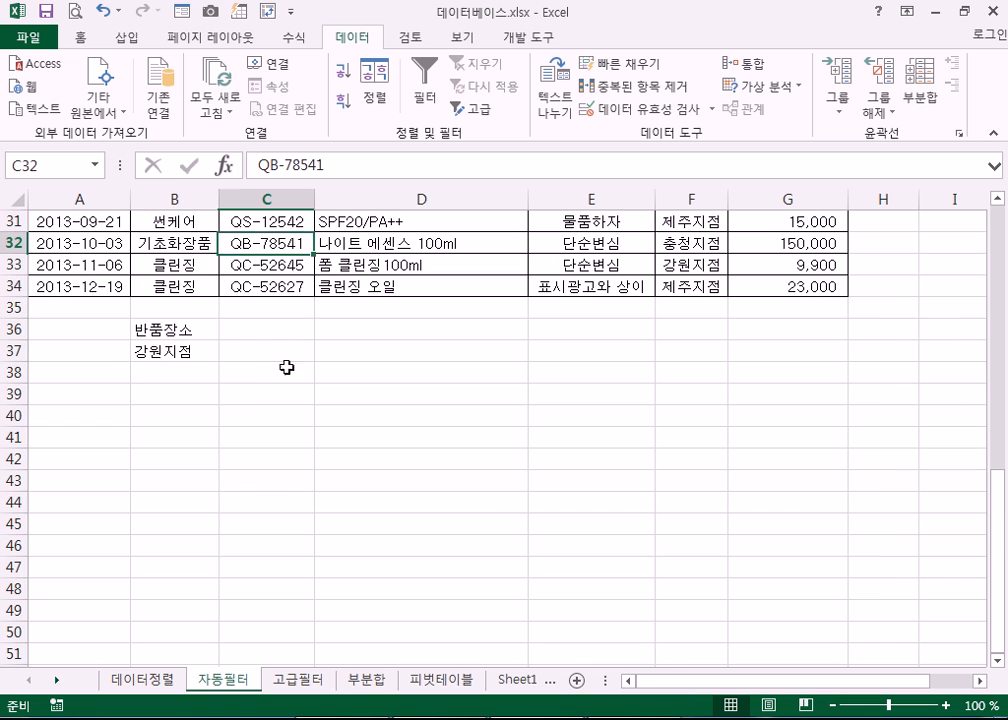
left_click(300, 682)
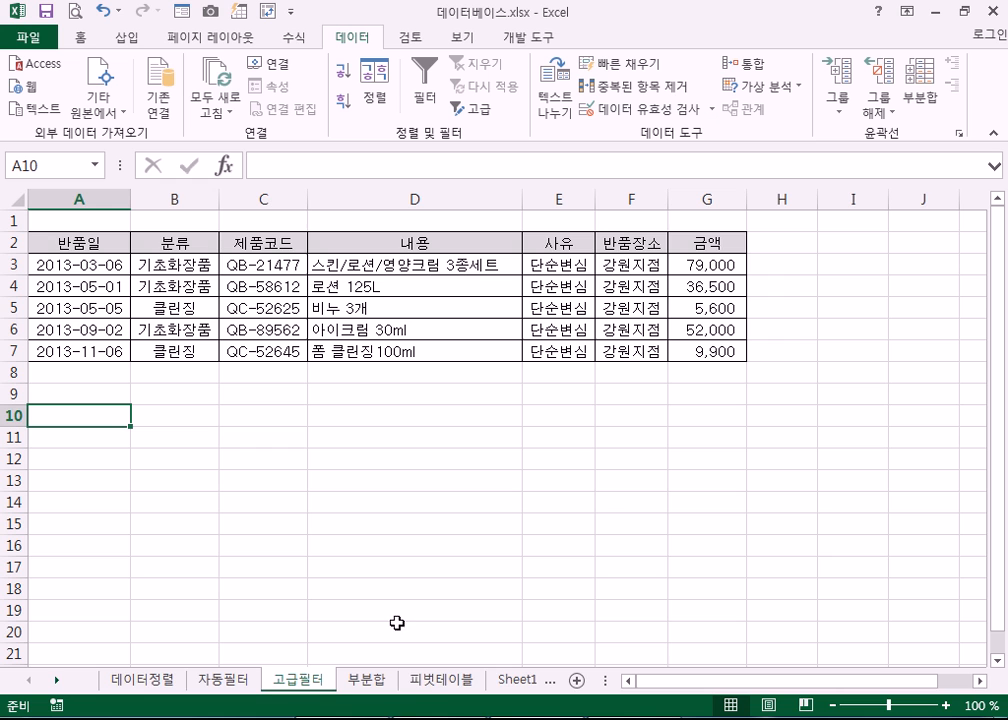
- Open the blank Sheet1 worksheet and select cell B2
left_click(515, 682)
left_click(428, 680)
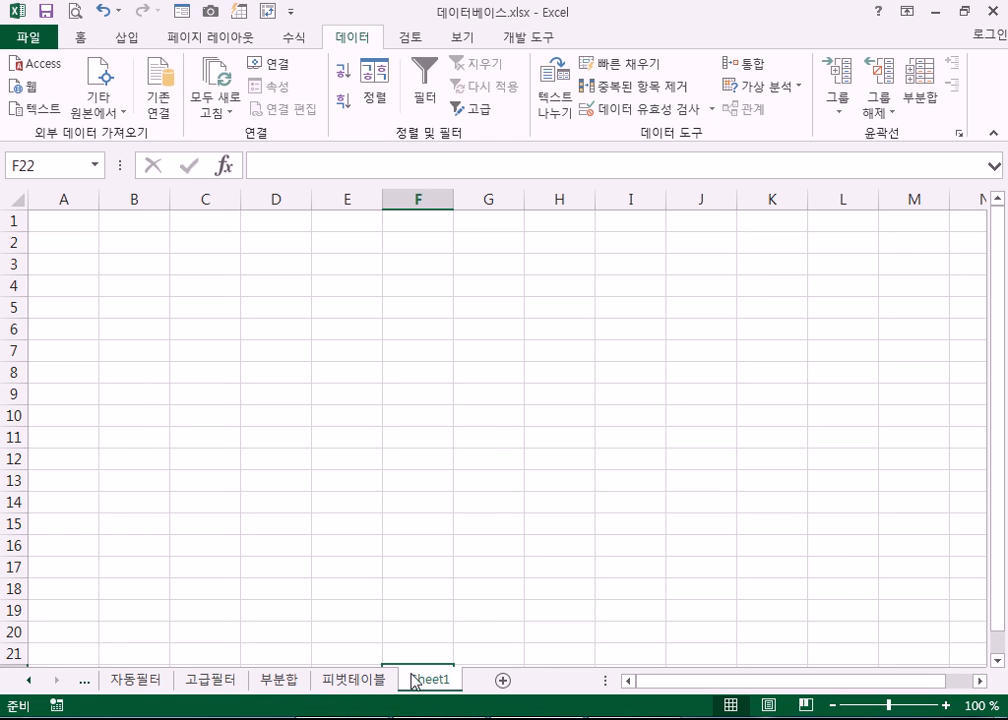
left_click(117, 240)
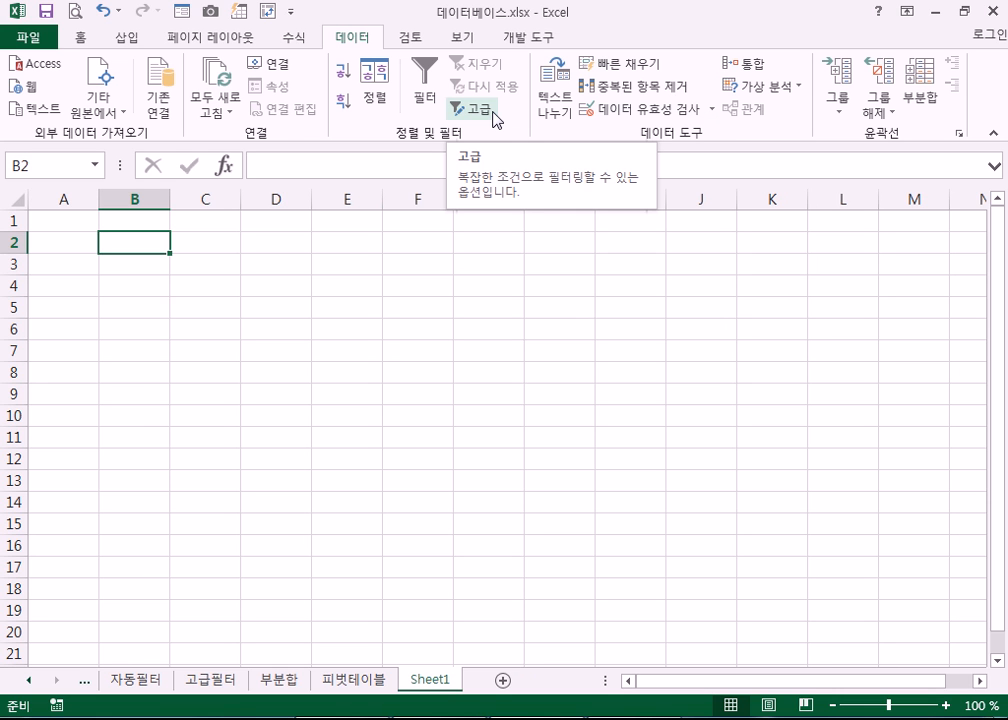
- Start an advanced filter on the 자동필터 table and choose B36:B37 as the criteria range
left_click(204, 680)
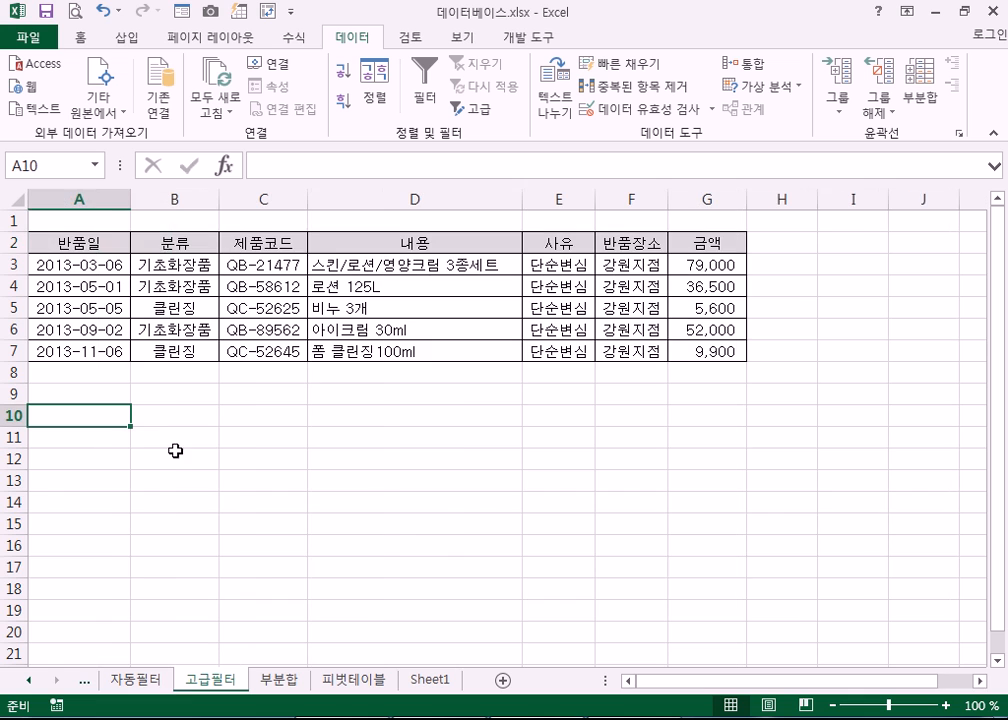
left_click(166, 680)
scroll(139, 306, "up", 3)
left_click(266, 307)
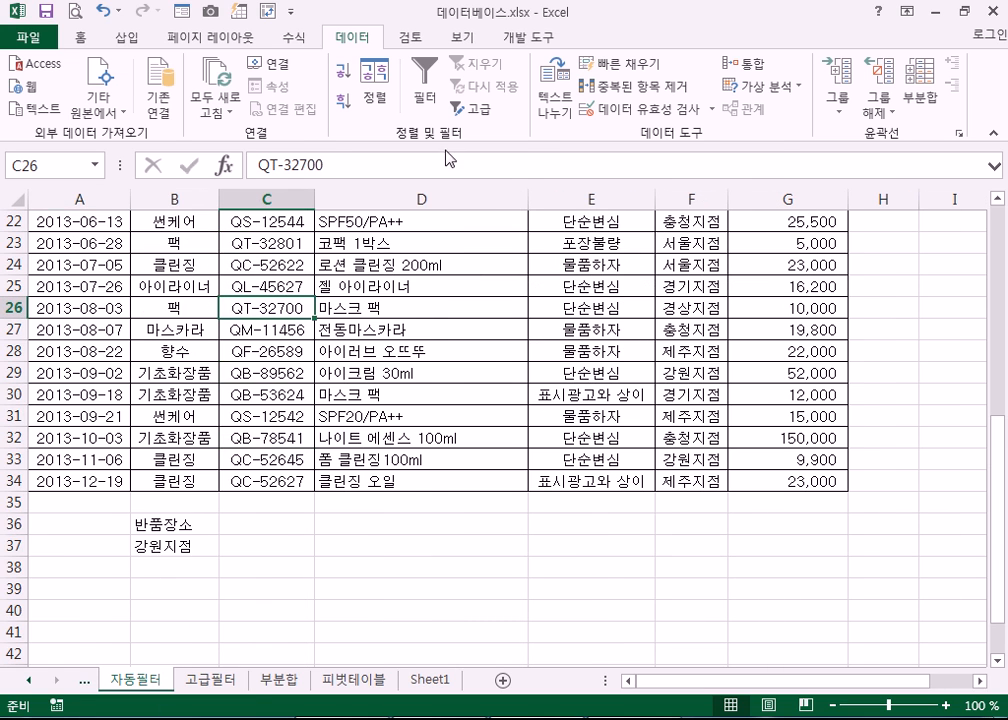
left_click(483, 109)
scroll(667, 270, "down", 4)
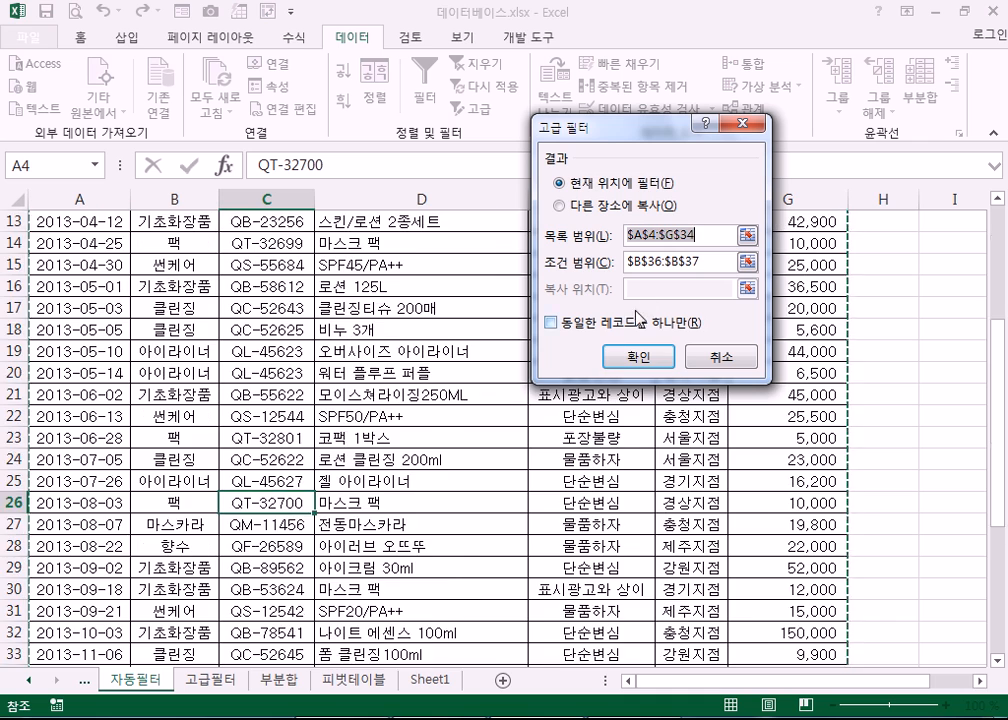
left_click(667, 262)
scroll(652, 263, "down", 4)
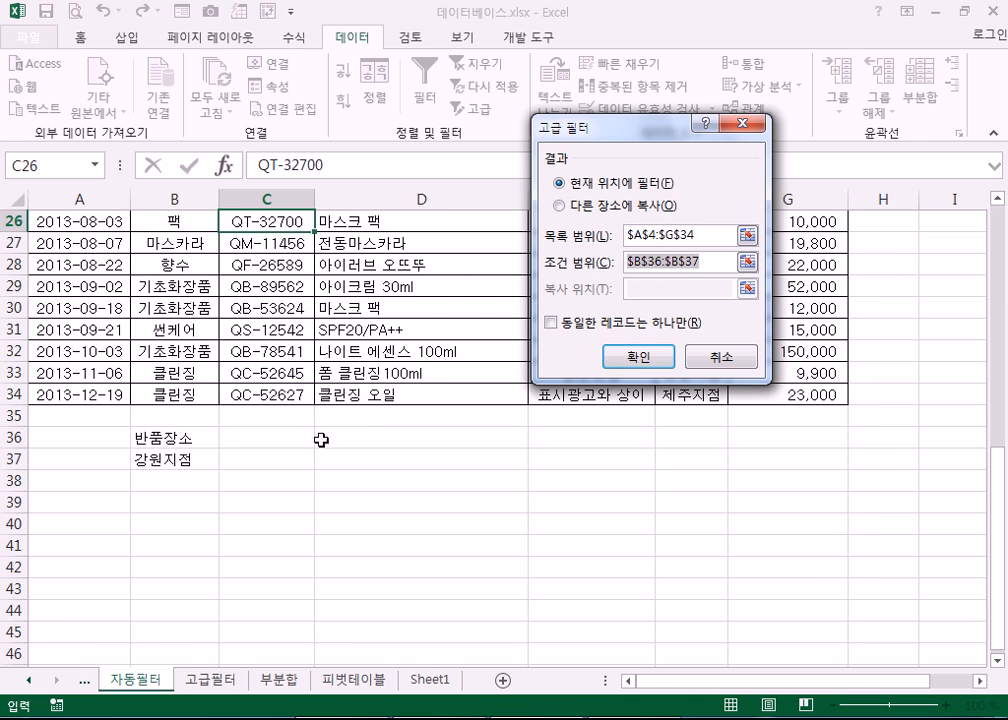
left_click_drag(200, 439, 212, 468)
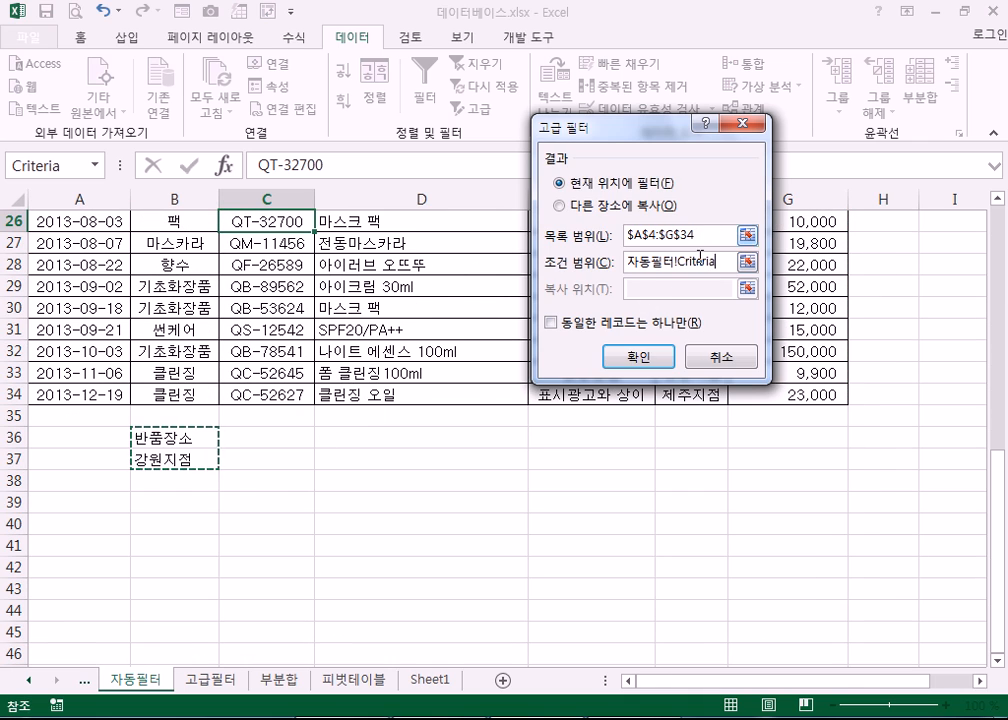
- Try to copy the filtered records to cell A2 on Sheet1 using the 다른 장소에 복사 option
key("alt+o")
left_click(652, 291)
left_click(125, 502)
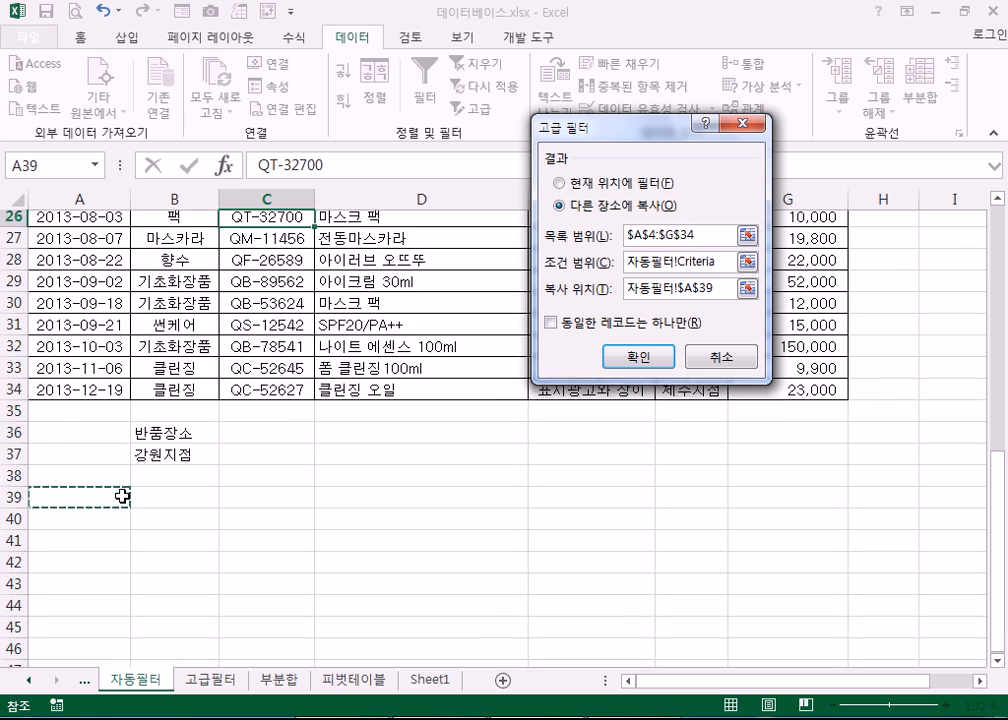
scroll(121, 490, "down", 2)
left_click(430, 683)
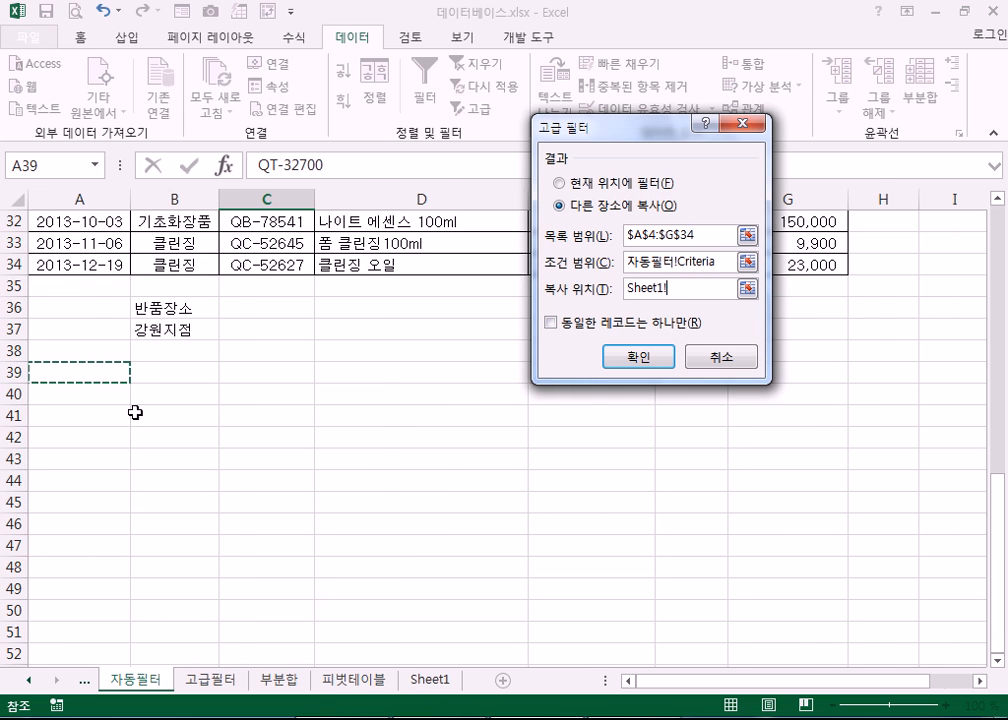
left_click(65, 243)
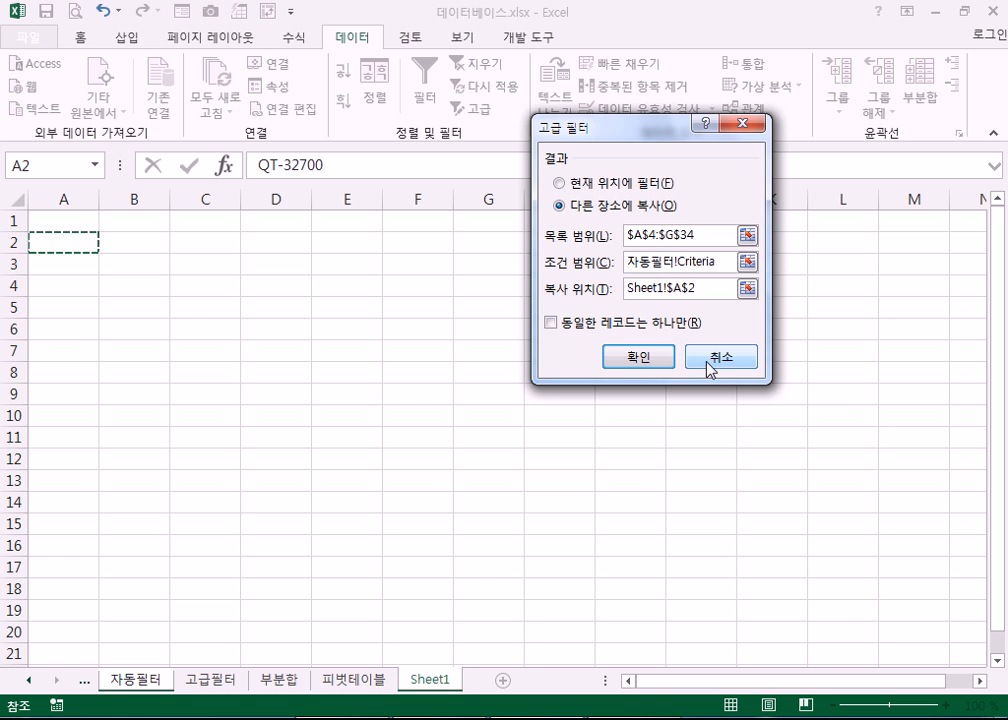
left_click(640, 358)
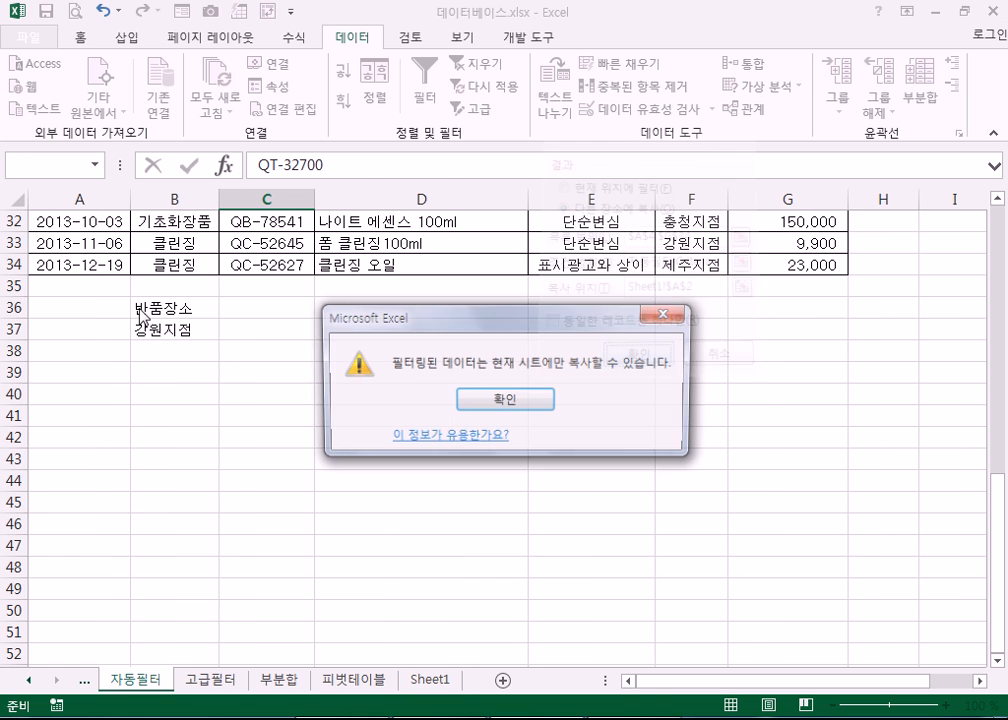
left_click(507, 402)
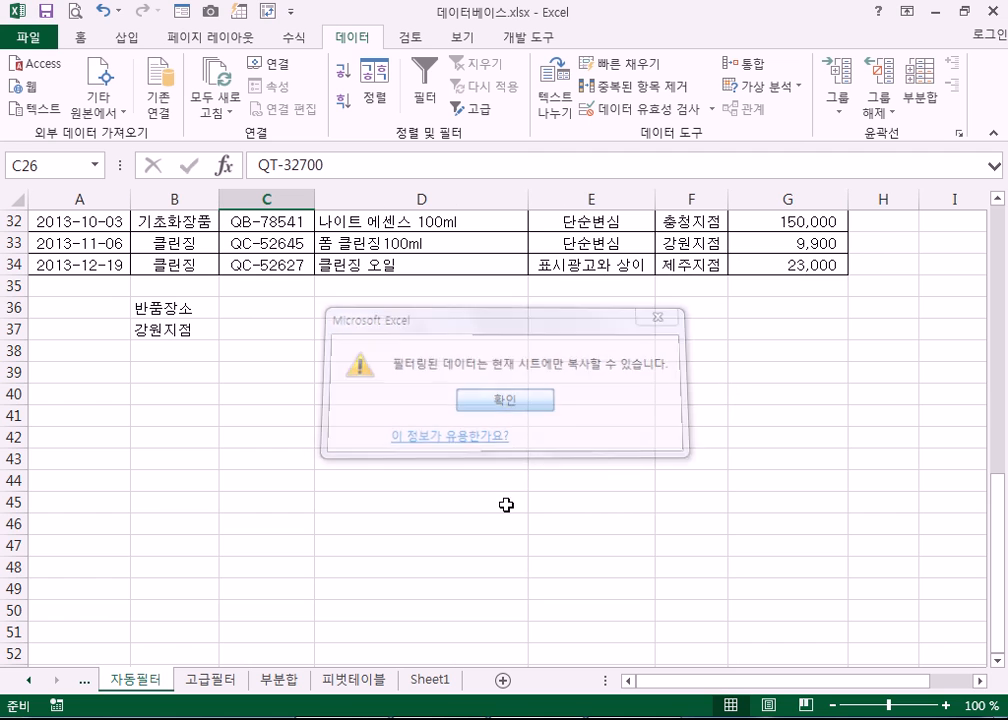
- Compare the Advanced Filter dialog opened from the 고급필터 sheet and from cell A41 on the 자동필터 sheet, cancelling it both times
left_click(443, 680)
left_click(61, 241)
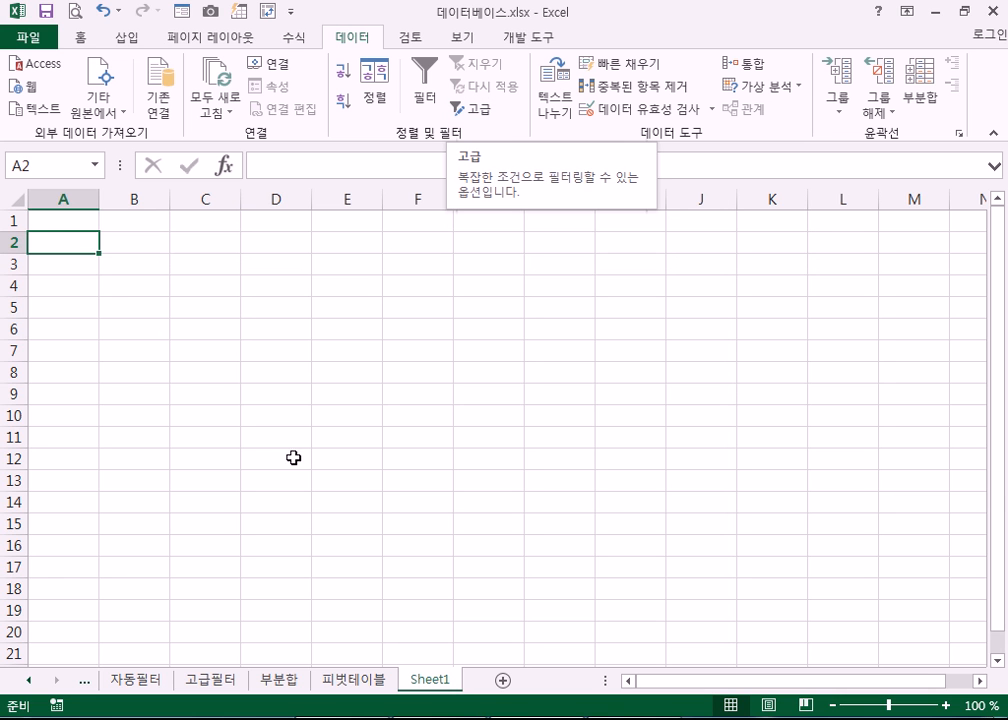
left_click(214, 680)
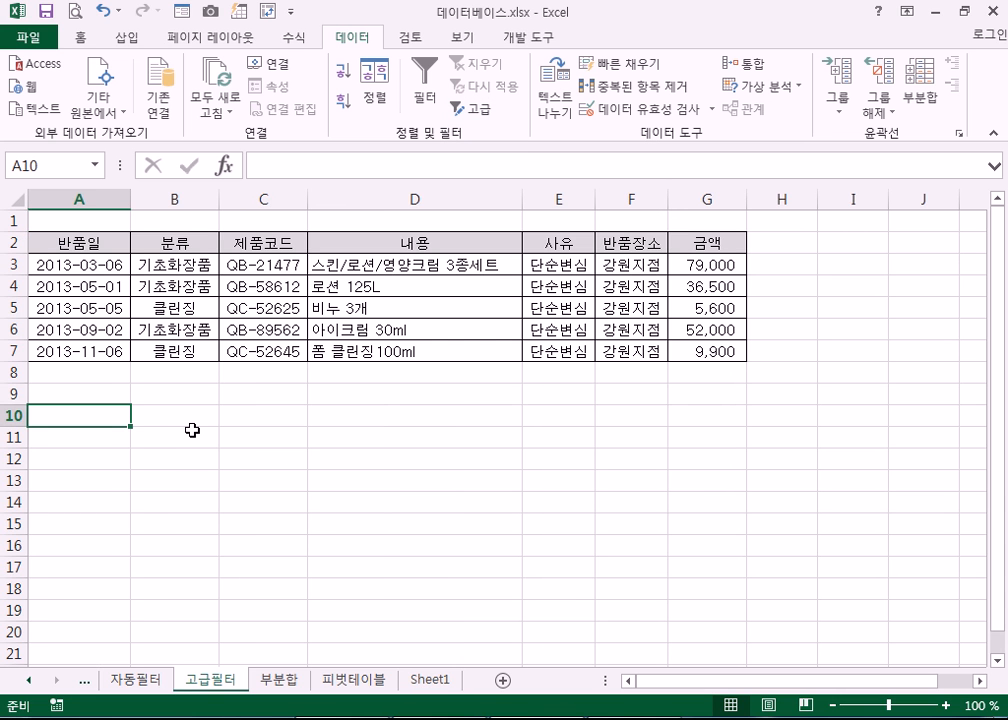
left_click(473, 108)
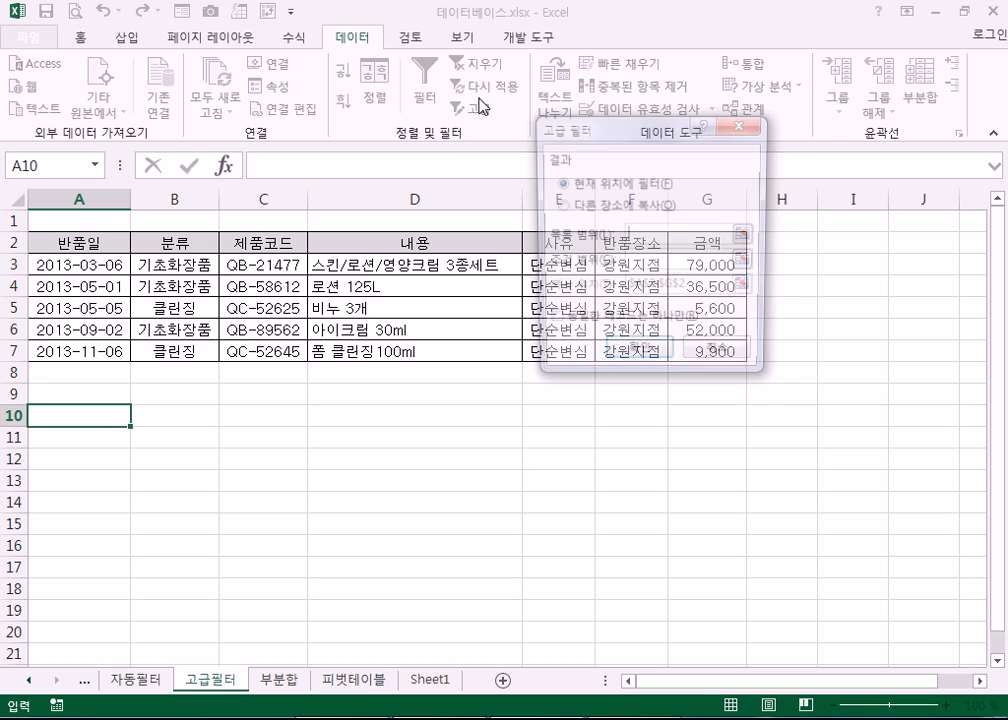
key("Escape")
left_click(134, 680)
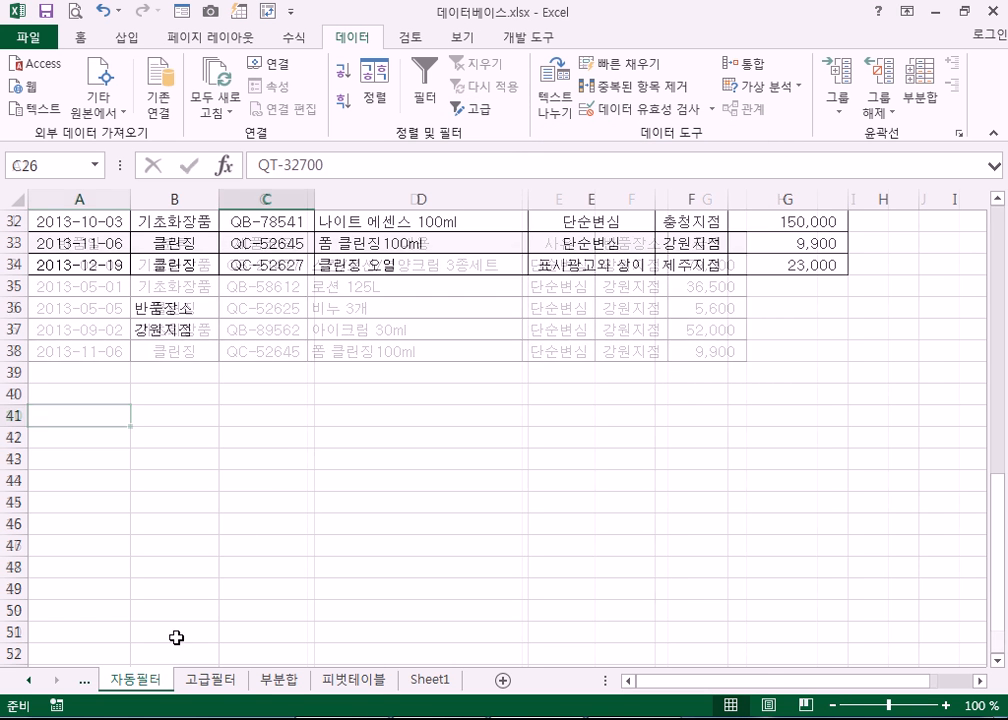
left_click(62, 407)
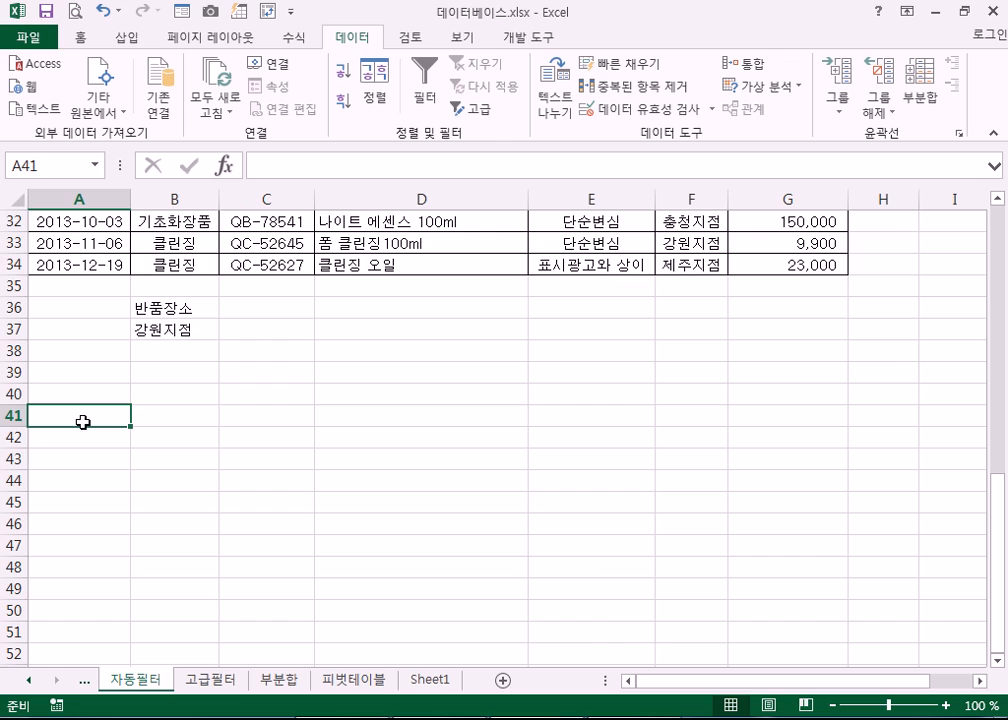
left_click(468, 108)
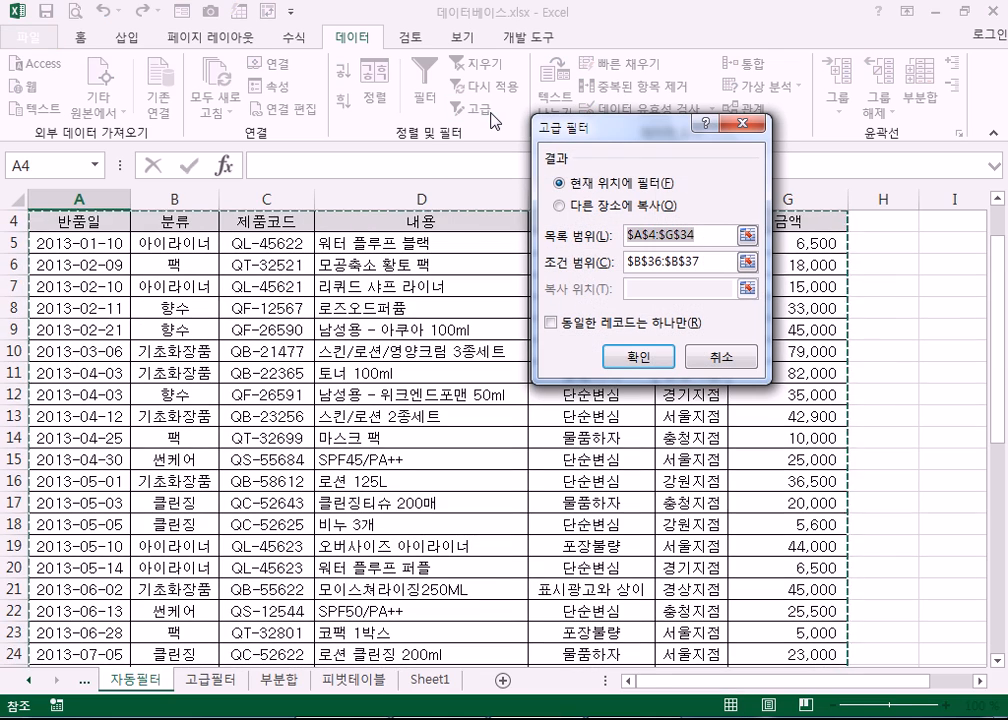
left_click(703, 352)
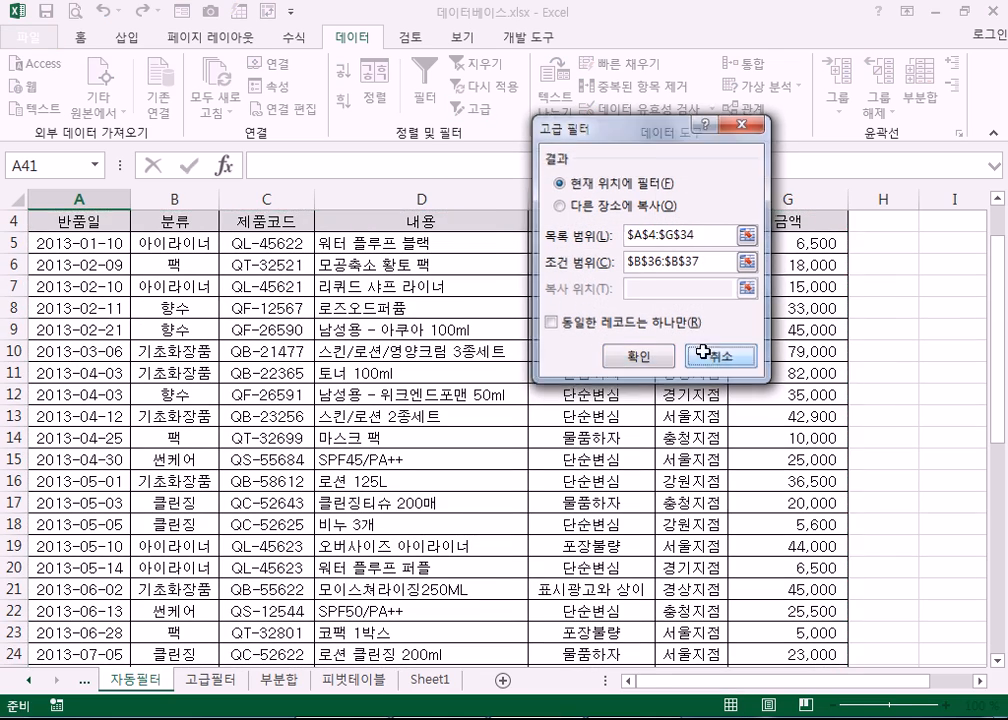
scroll(265, 352, "down", 8)
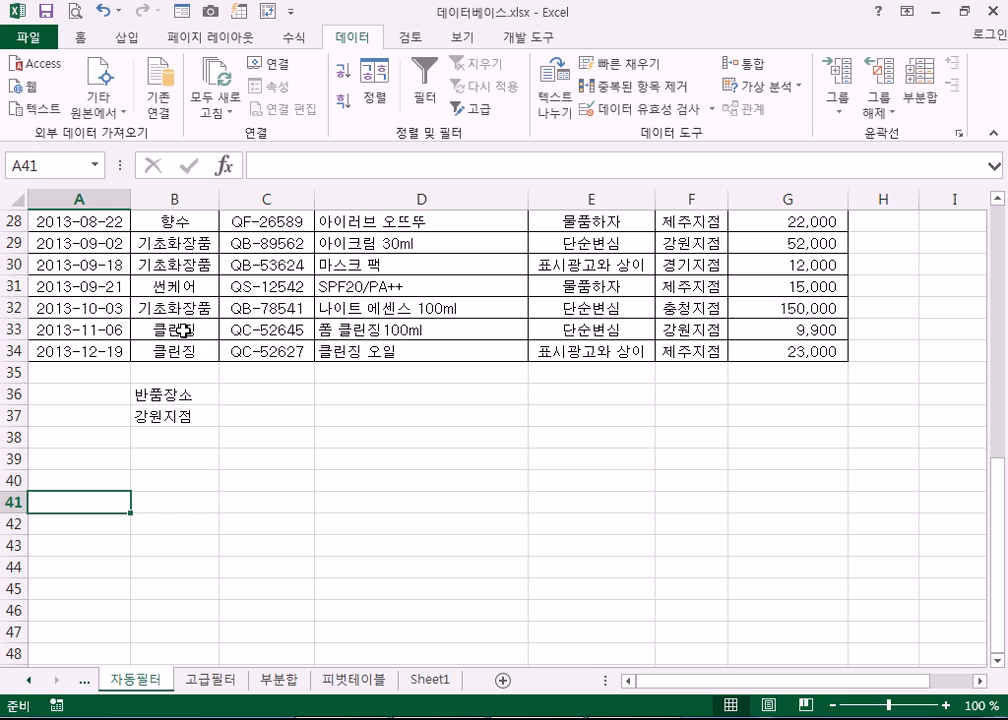
- Open the 부분합 sheet, then switch to Notepad and add the line "부분합 : 부분적인 합계를 구한다 (X)"
left_click(277, 680)
scroll(420, 494, "down", 1)
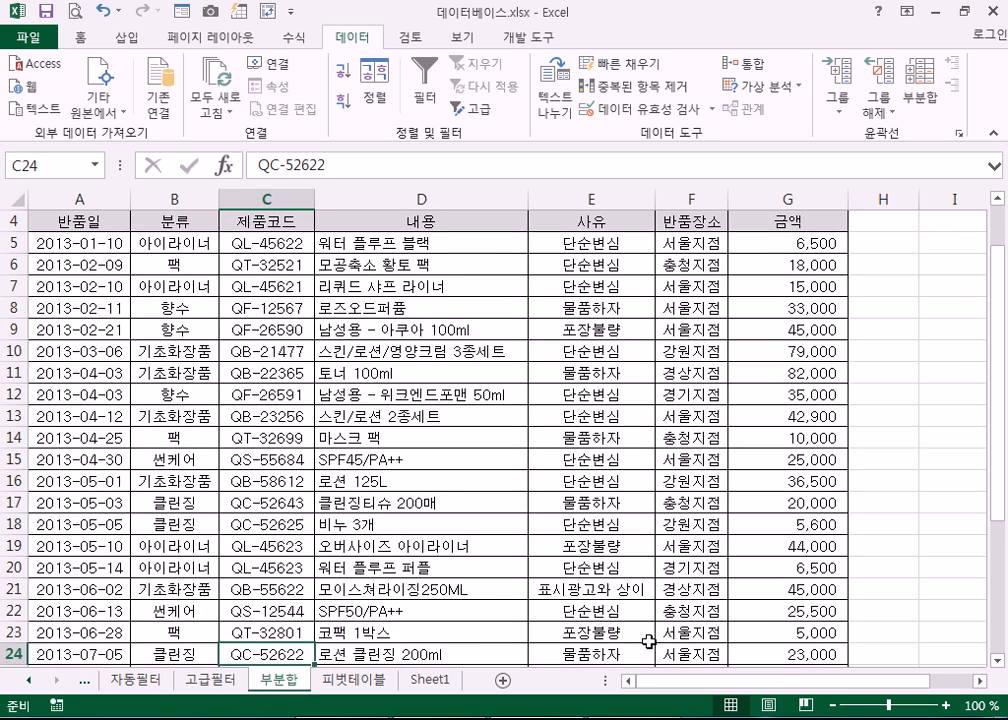
left_click(660, 718)
type("부분합 : 부분적이인 합계를 궁")
type("한다 (X)")
key("Return")
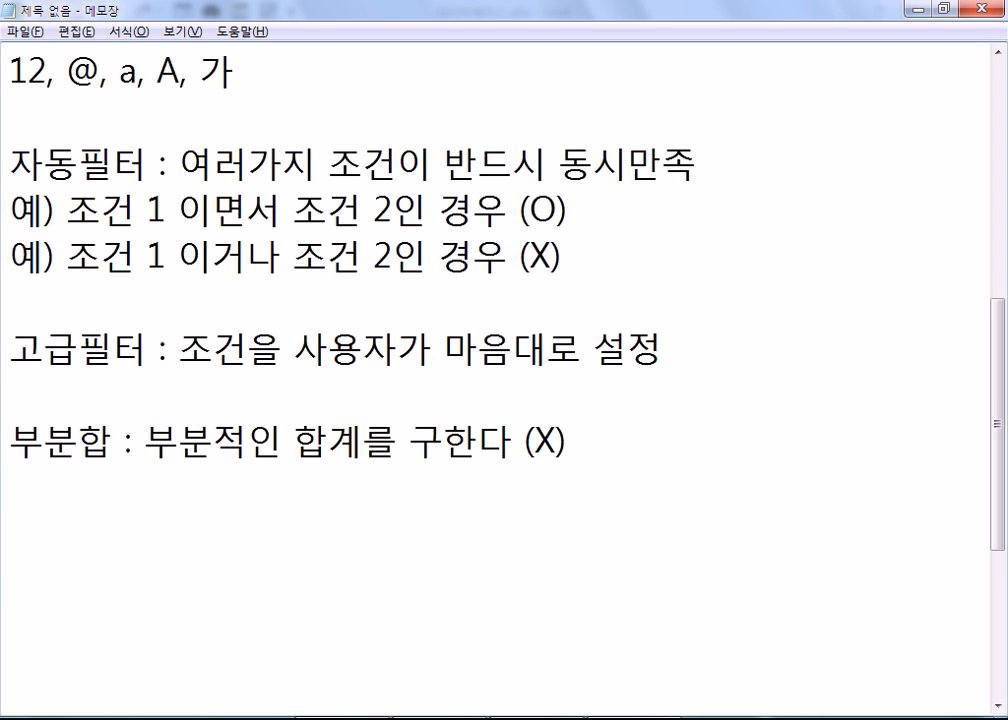
- Add the line "부분합 : 그룹별 계산 (O)" to the notes and start a new line below it
type("부분합 ")
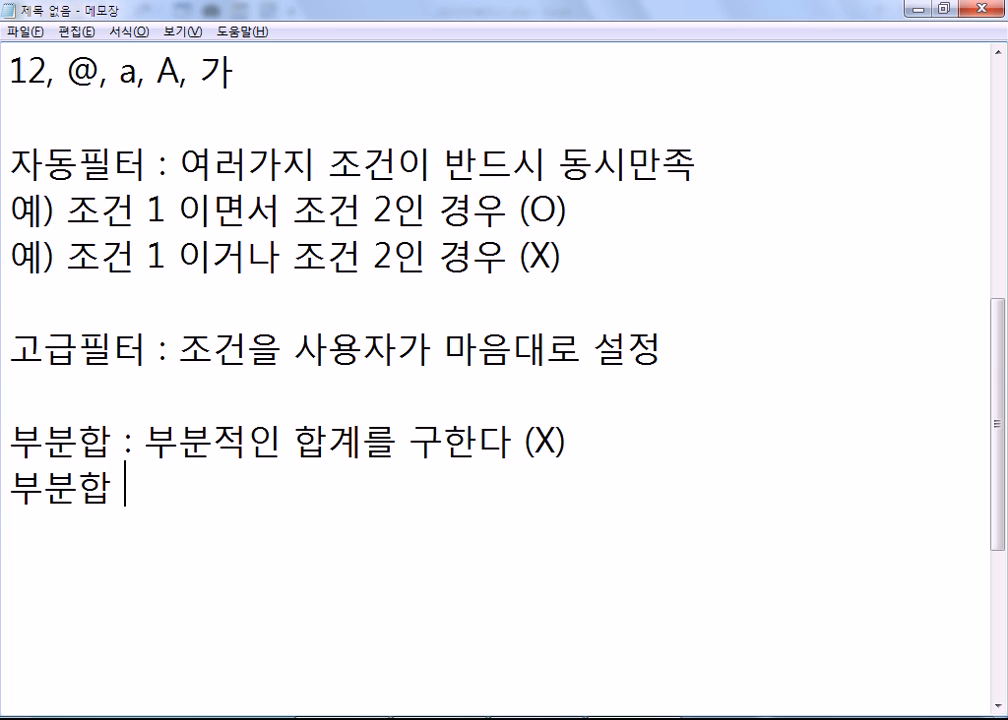
type(": 그룹별")
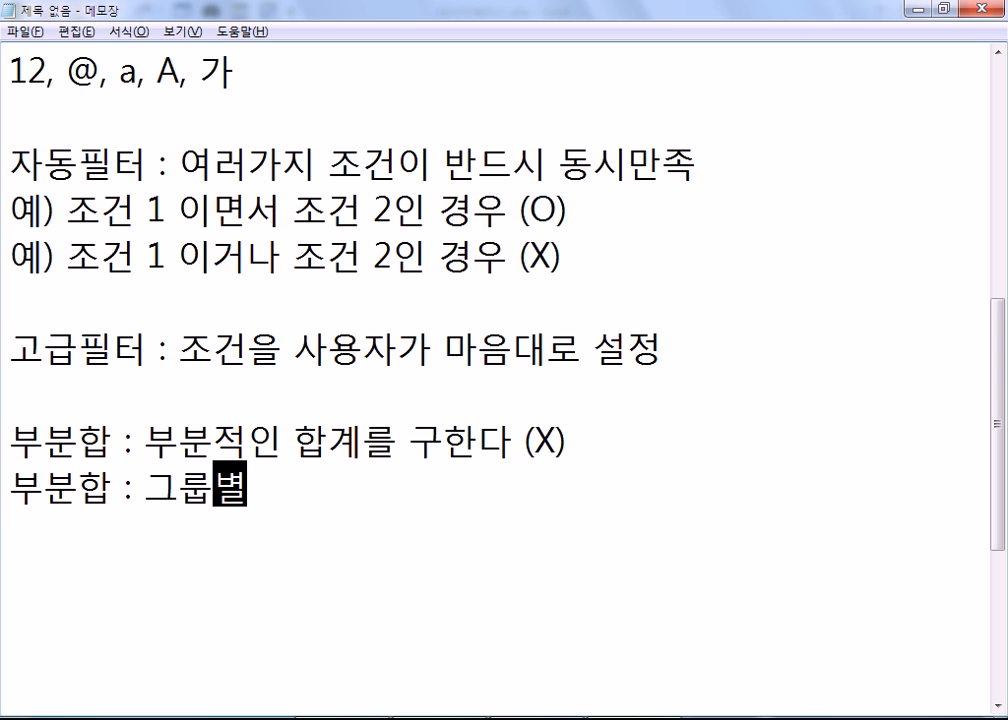
type(" ㄱ계산")
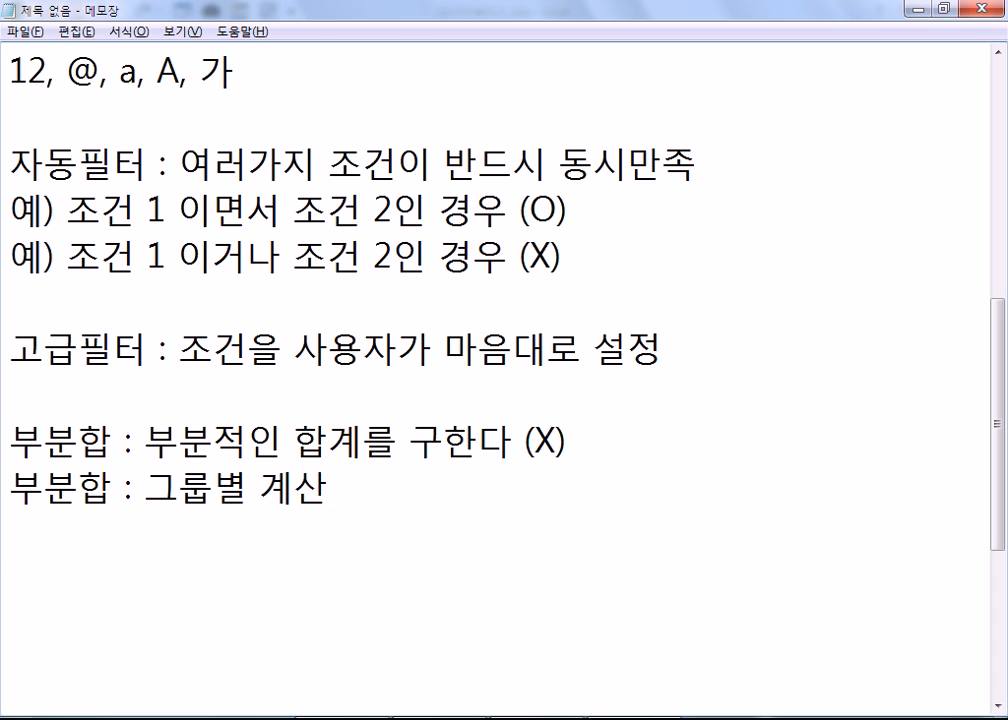
type(" (O)")
key("Return")
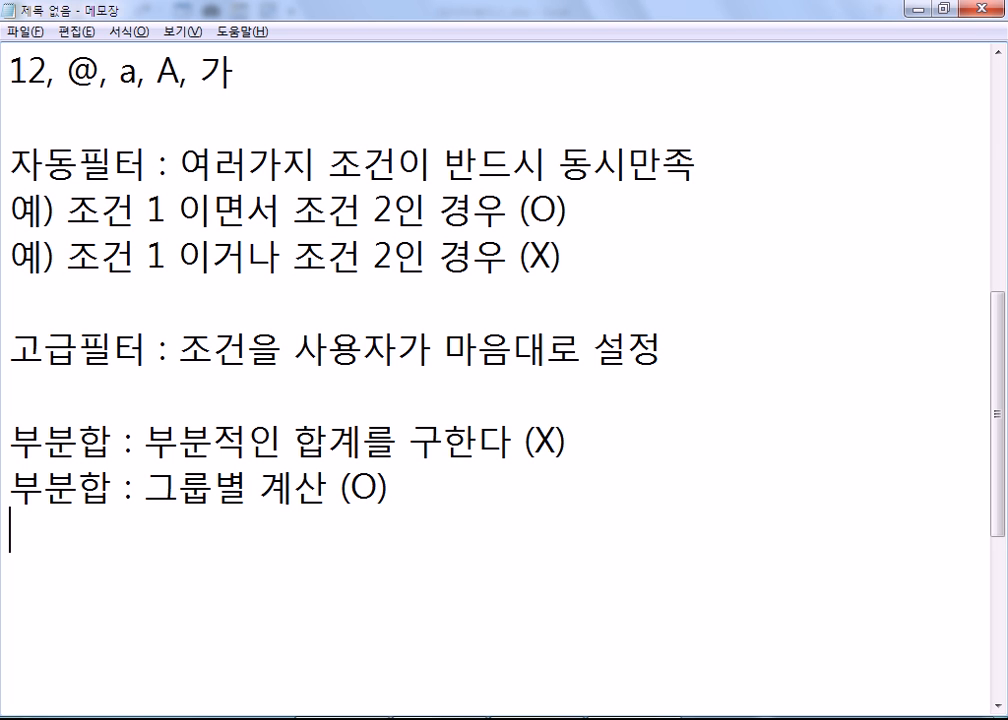
scroll(317, 568, "down", 1)
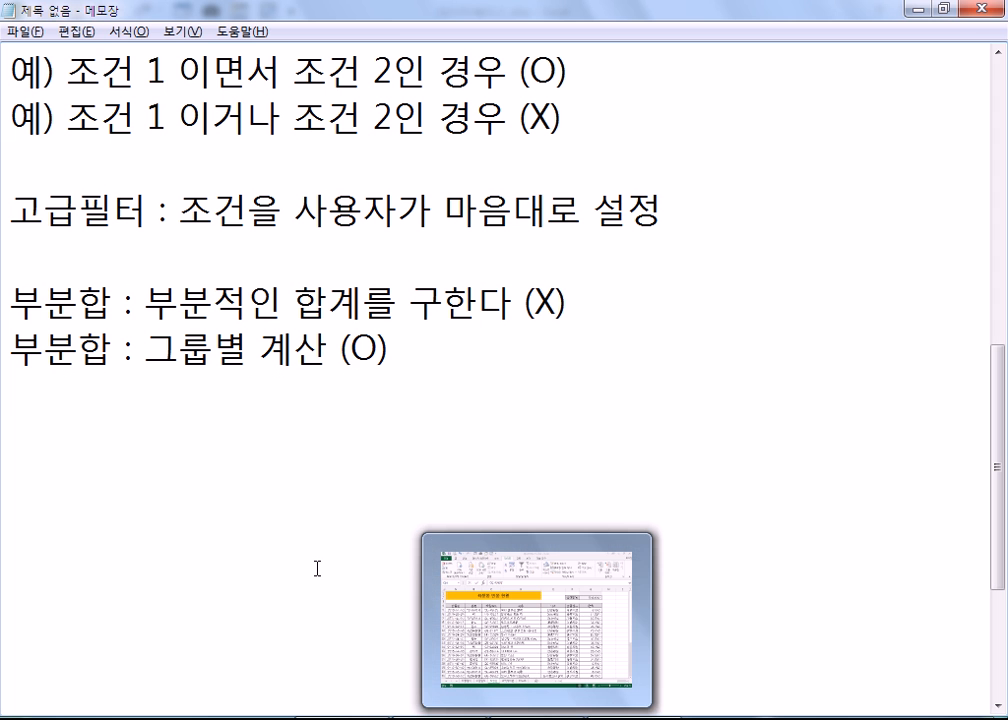
- Switch back to Excel and examine the 분류, 사유 and 반품장소 columns on the 부분합 sheet as possible grouping fields
left_click(530, 718)
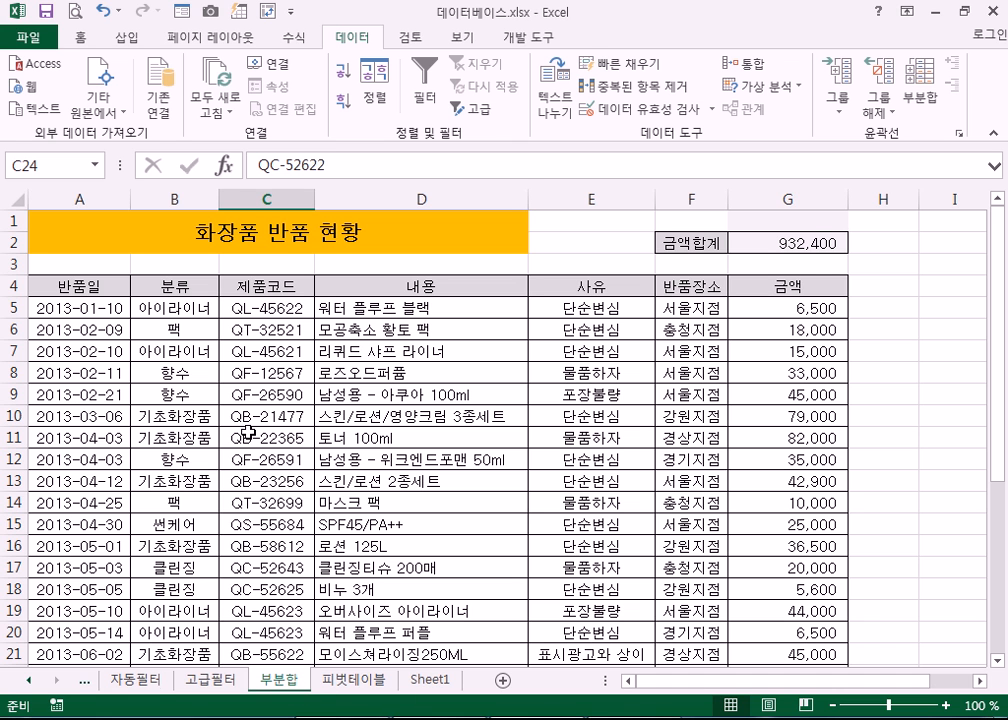
left_click(135, 681)
left_click(270, 681)
left_click(680, 312)
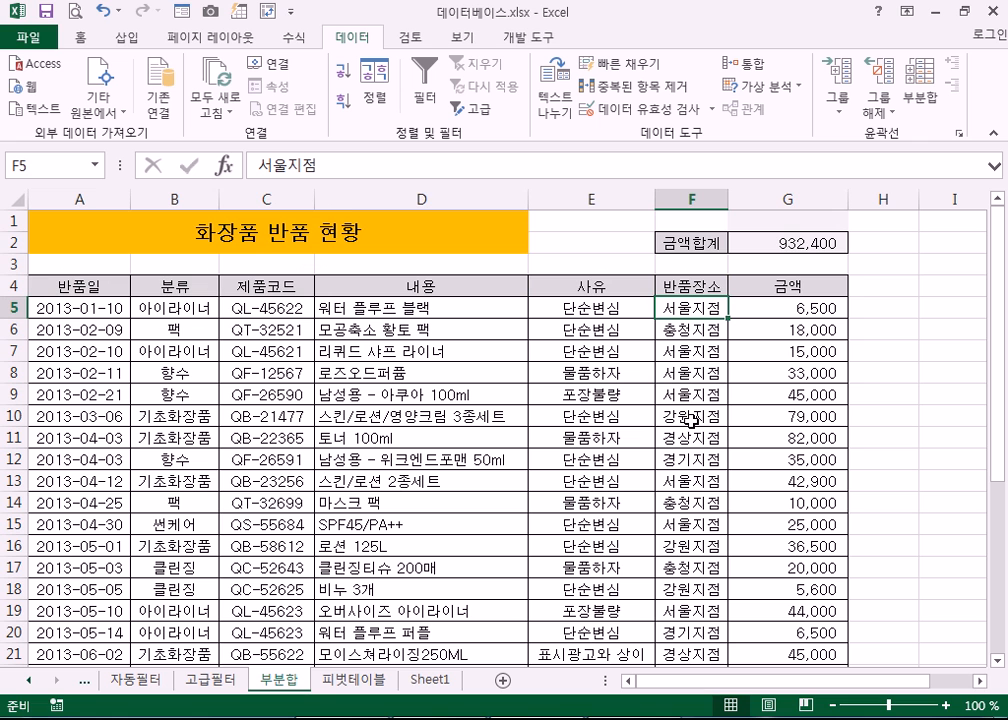
left_click(591, 316)
left_click(195, 332)
left_click(188, 376)
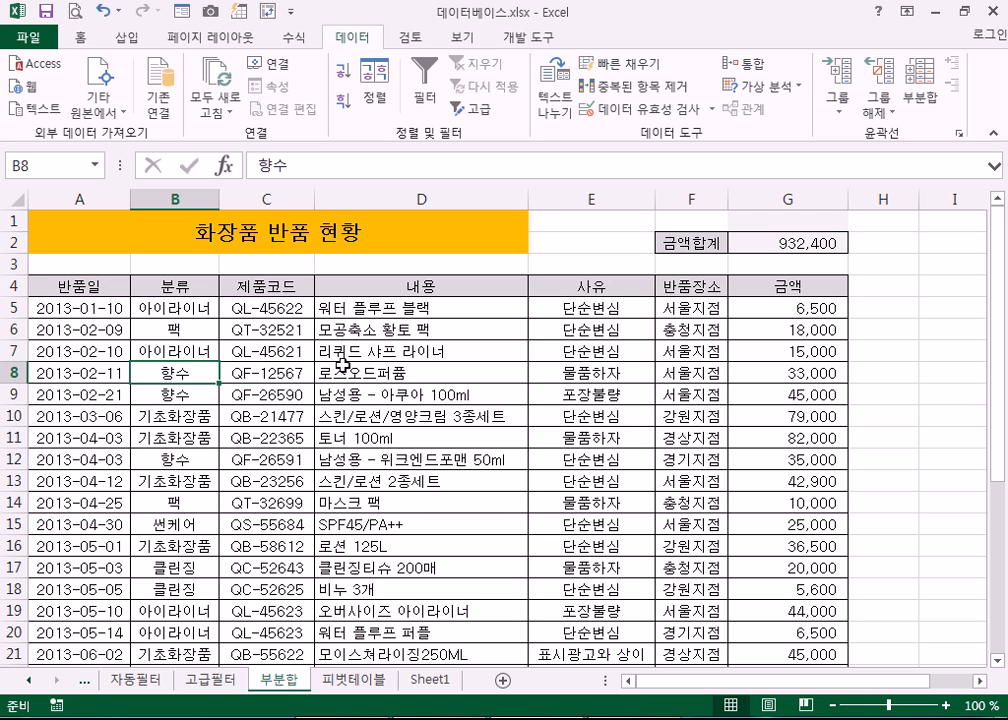
left_click(690, 309)
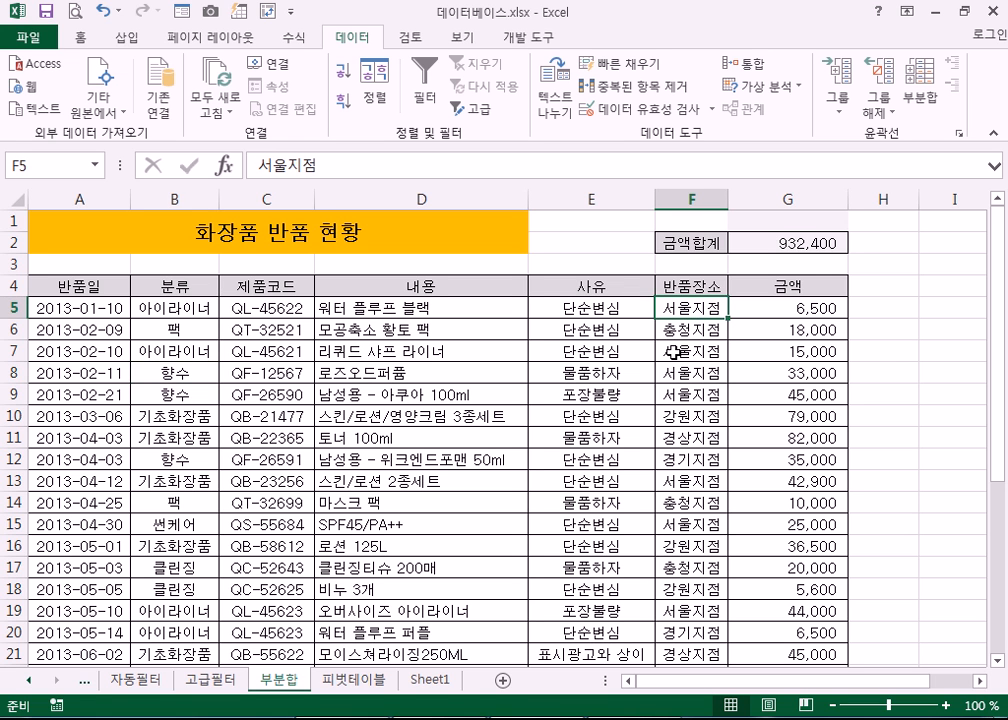
left_click(664, 330)
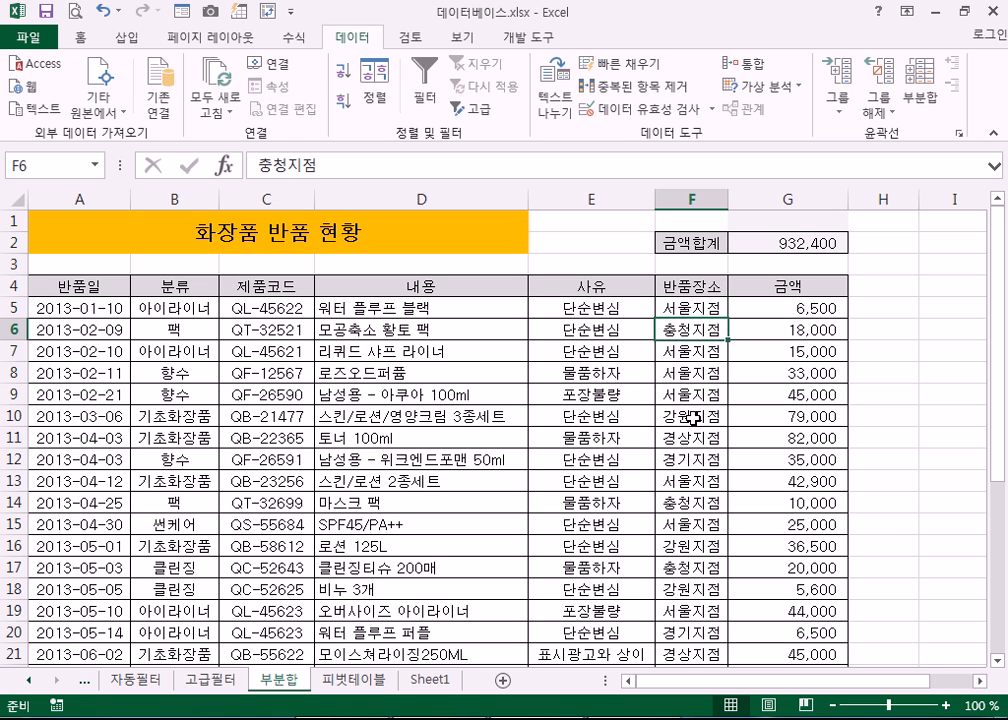
left_click(694, 421)
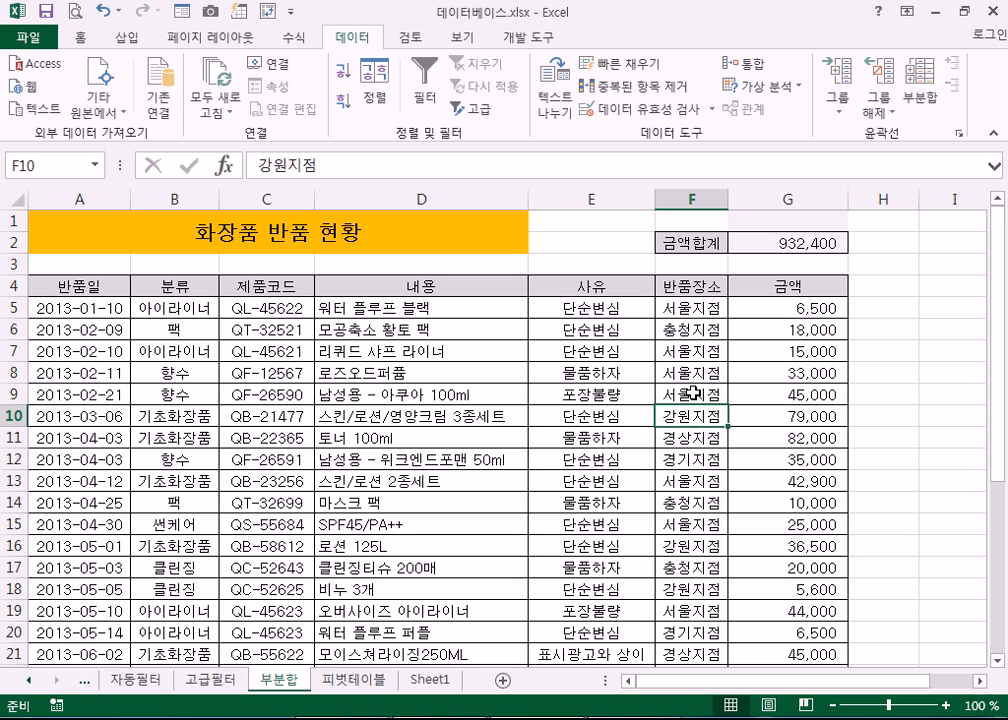
left_click(680, 308)
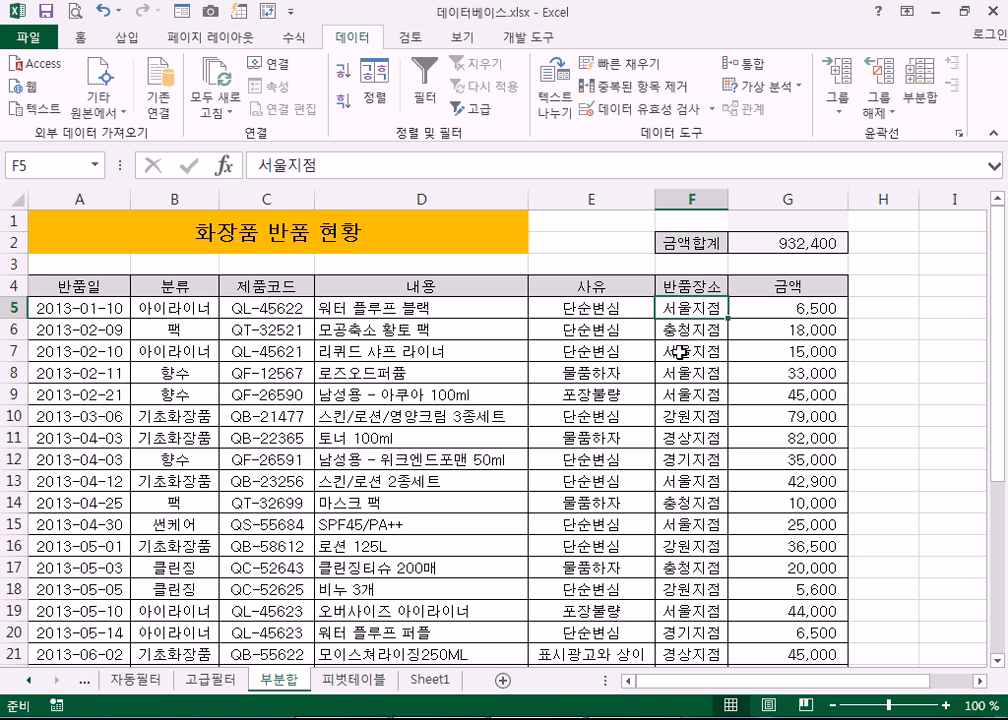
left_click(680, 352)
left_click(697, 611)
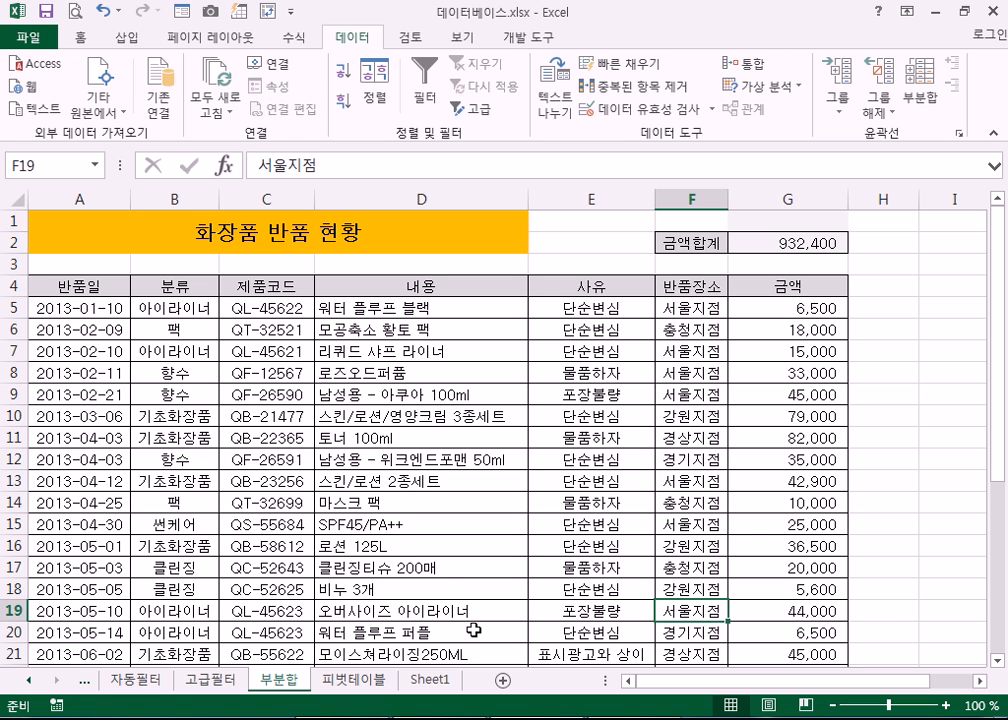
- Switch to Notepad and add the line "부분합을 하기 위해서는 반드시 정렬작업을 먼저 해야 한다." to the notes
mouse_move(572, 713)
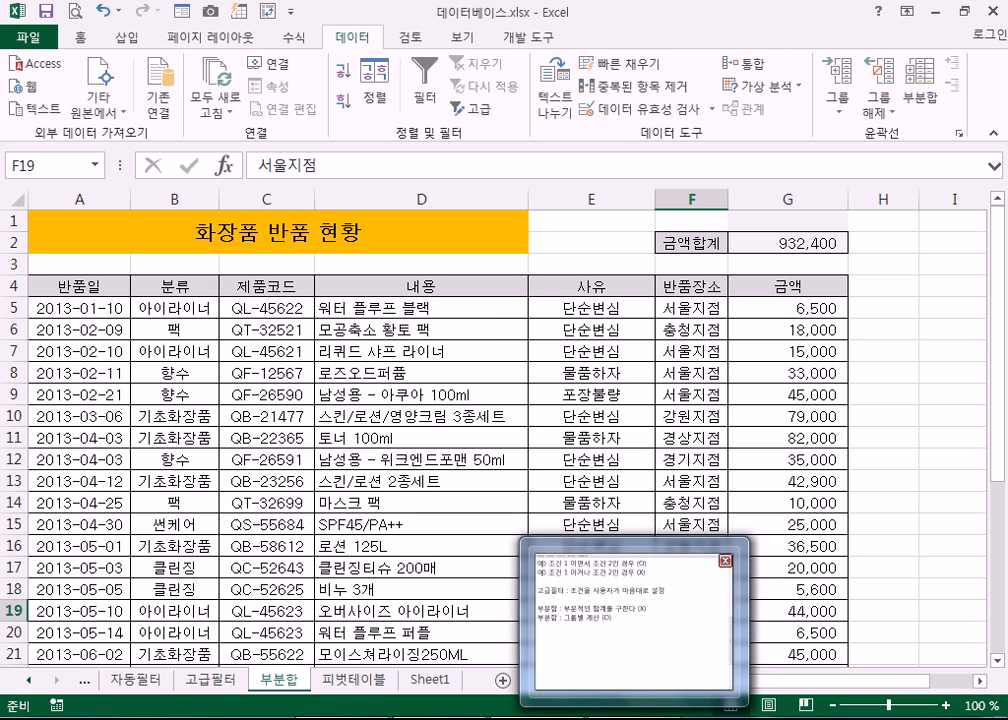
left_click(572, 713)
type("부분합을 ㅎ")
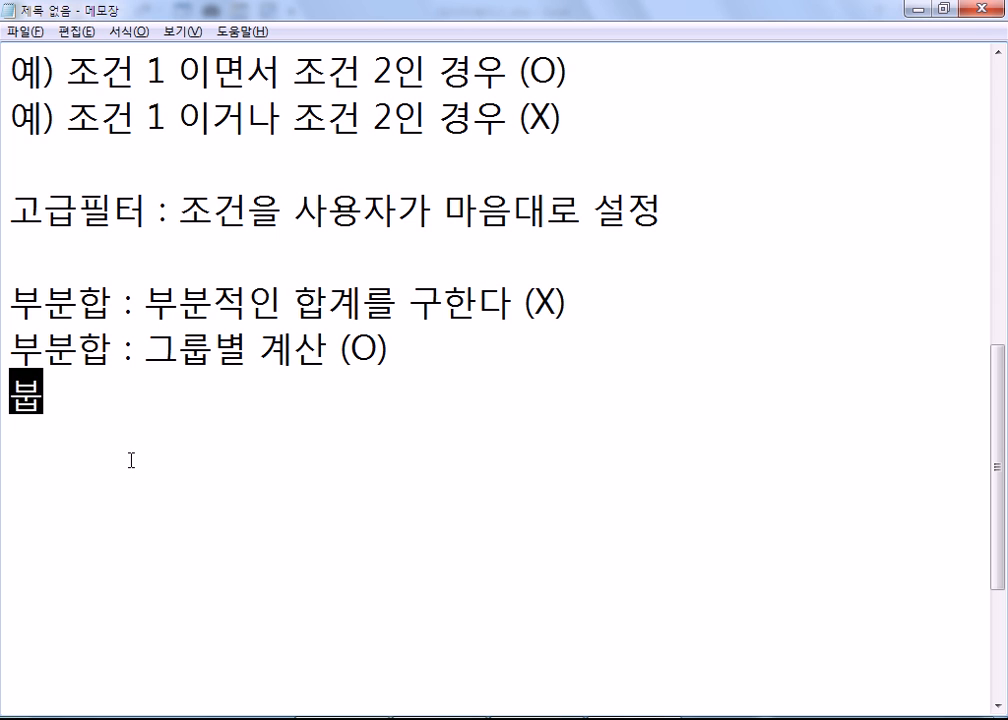
type("하기 ")
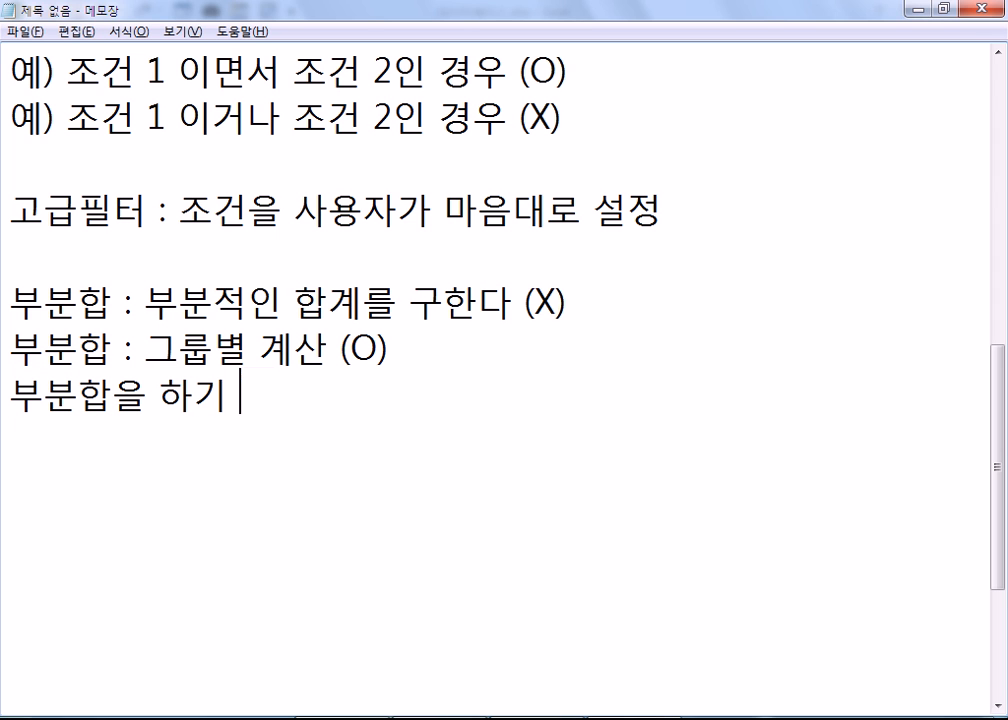
type("위해서는 반드")
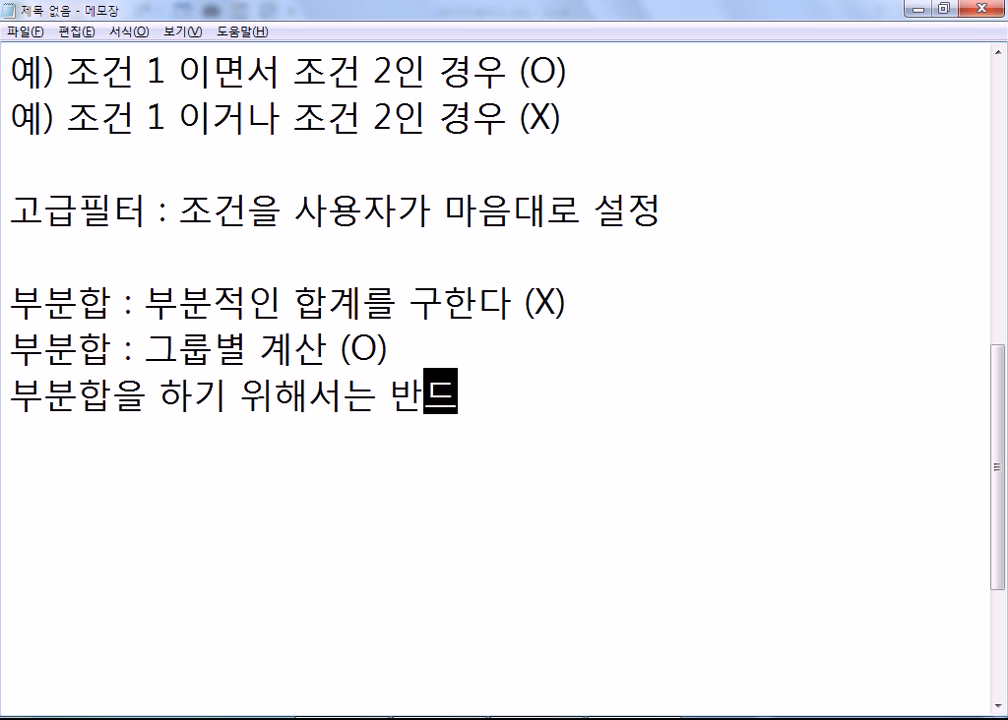
type("시 ㅈ정렬작")
type("업을 먼저 해야")
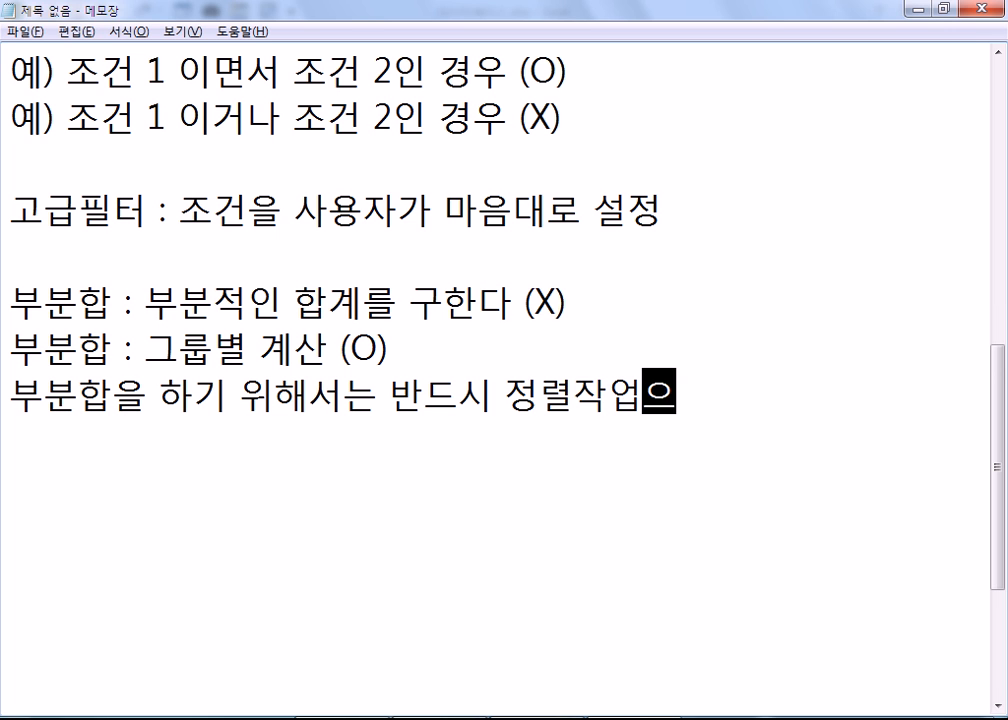
type(" 한다.")
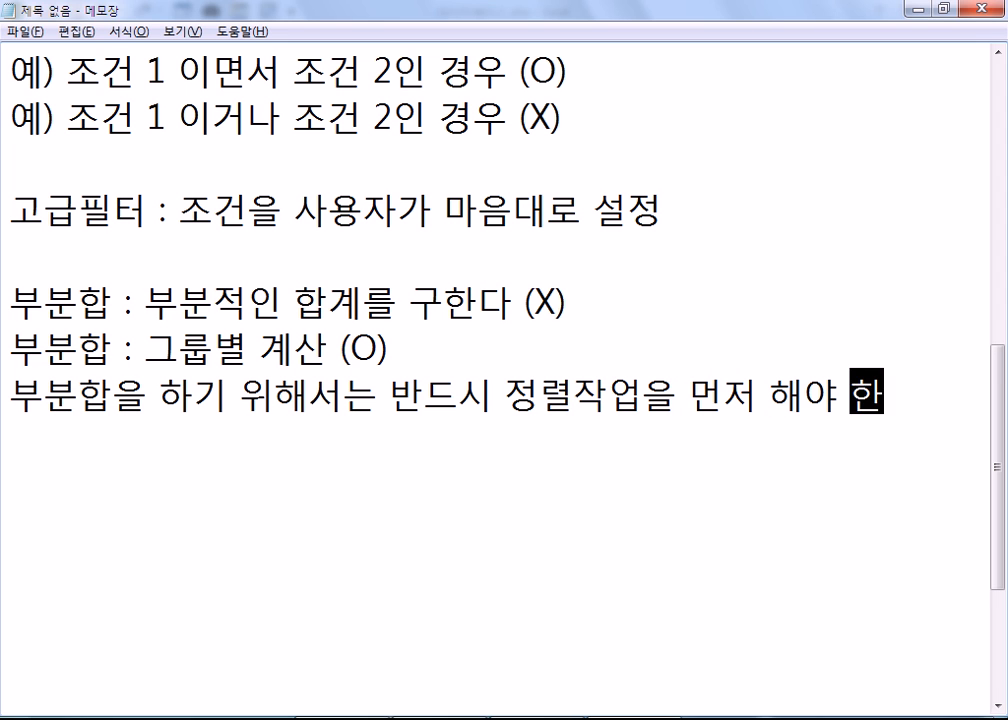
key("Return")
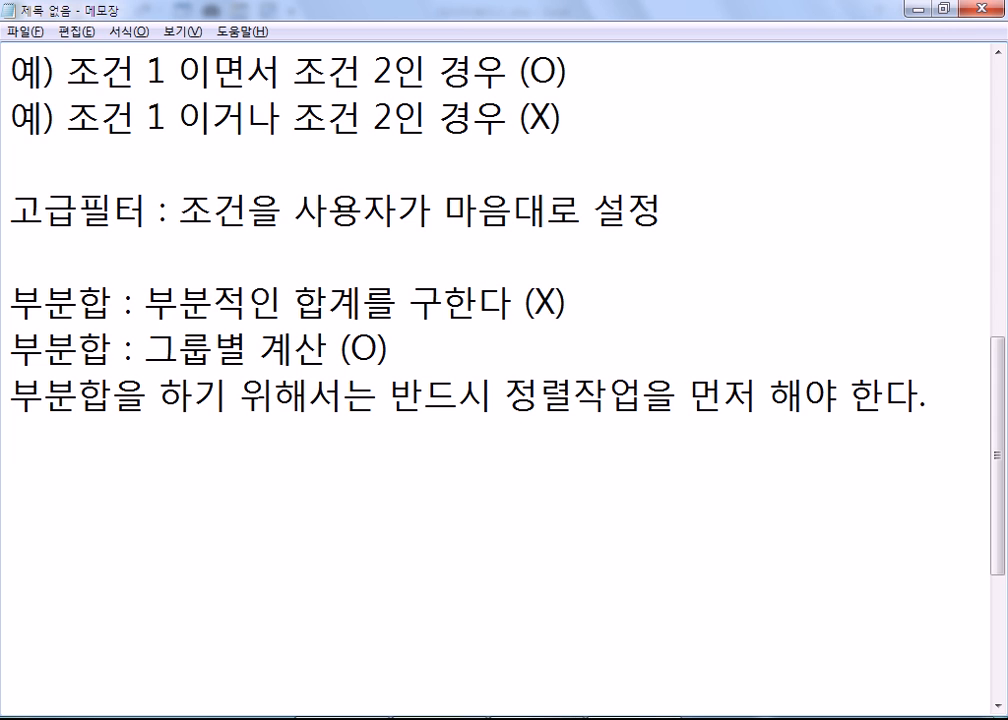
- Switch back to Excel, sort the returns table by 반품장소 in ascending order and look through the sorted rows
mouse_move(537, 718)
left_click(537, 718)
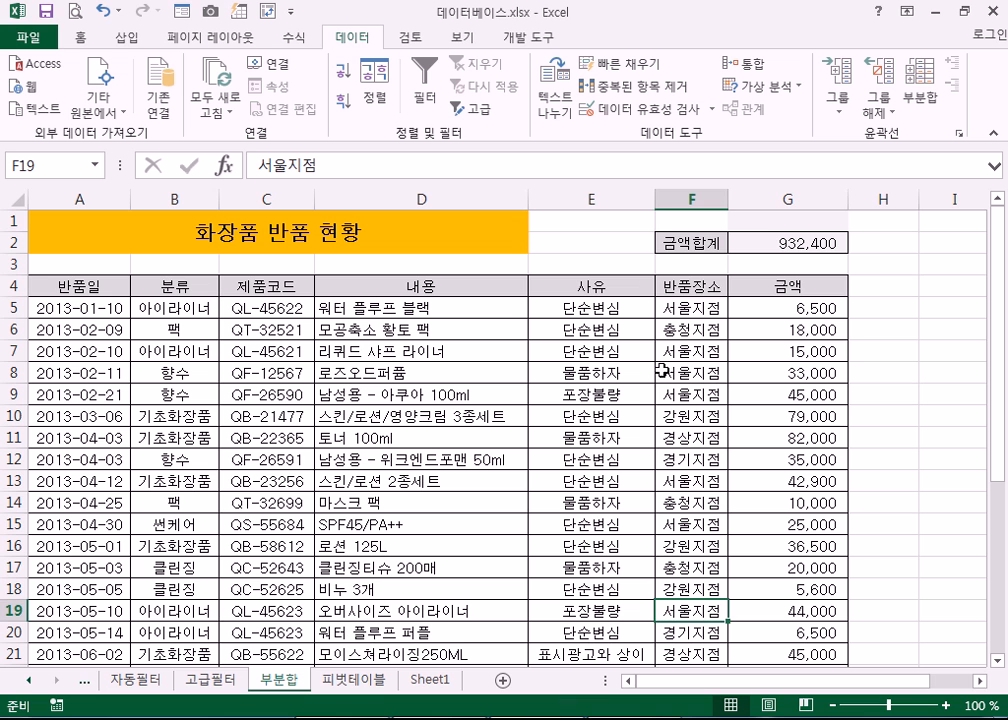
left_click(700, 335)
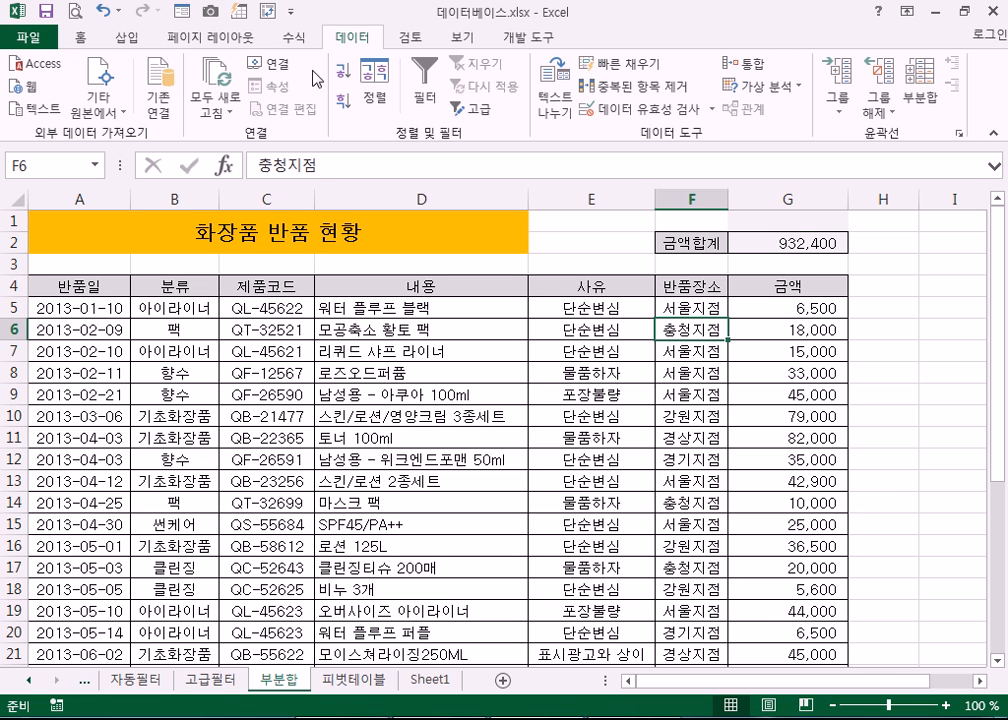
left_click(345, 72)
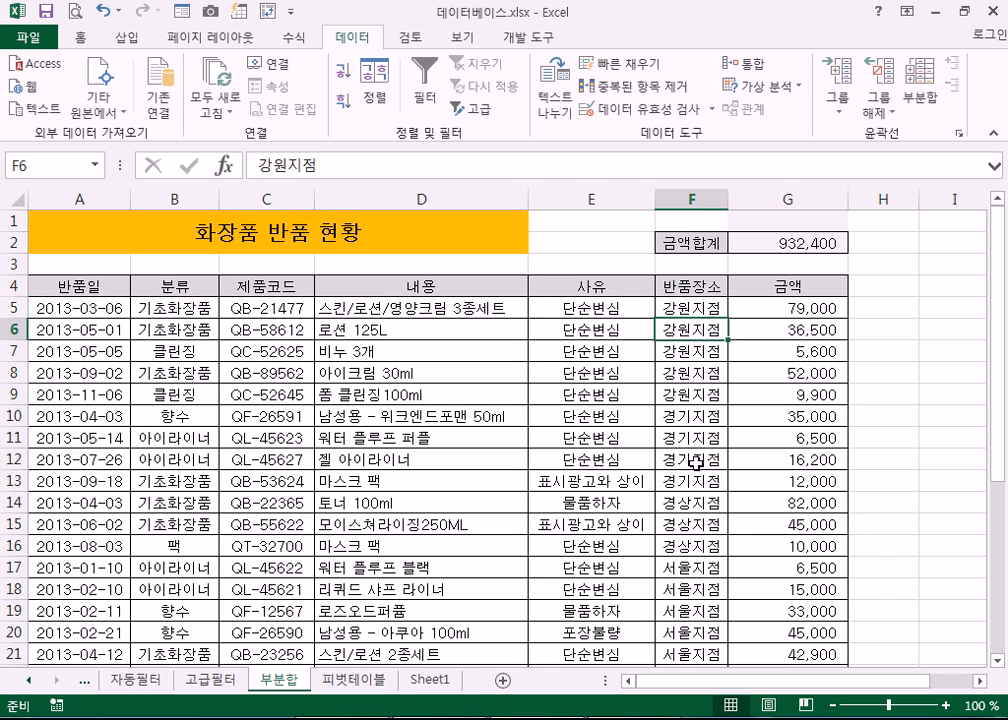
scroll(697, 528, "down", 3)
scroll(697, 528, "down", 3)
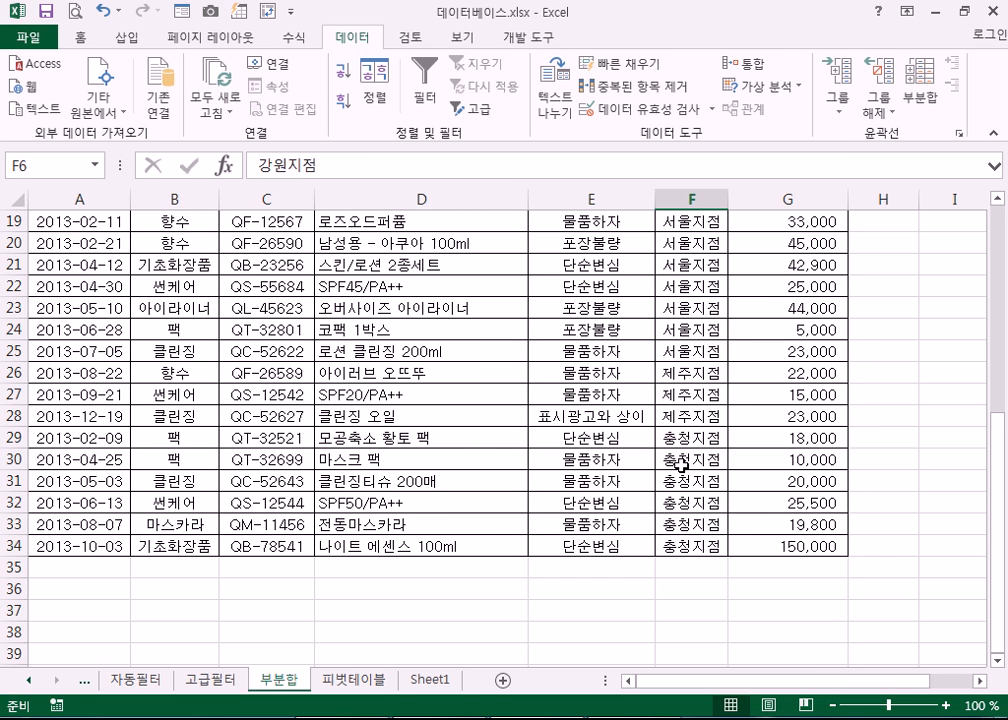
scroll(683, 352, "up", 2)
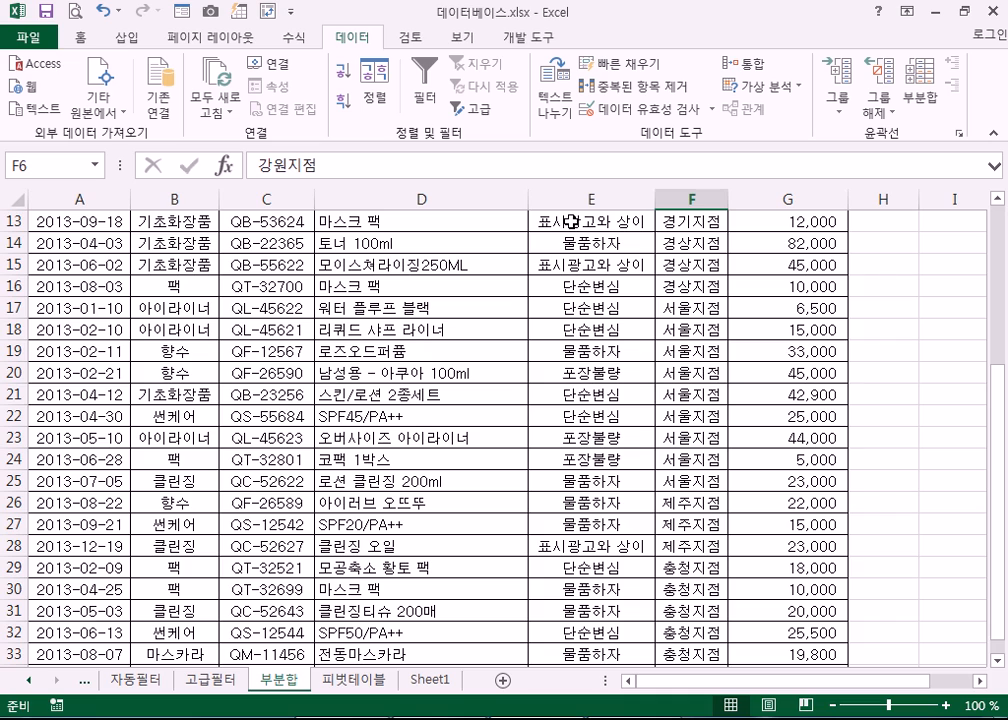
scroll(590, 221, "up", 1)
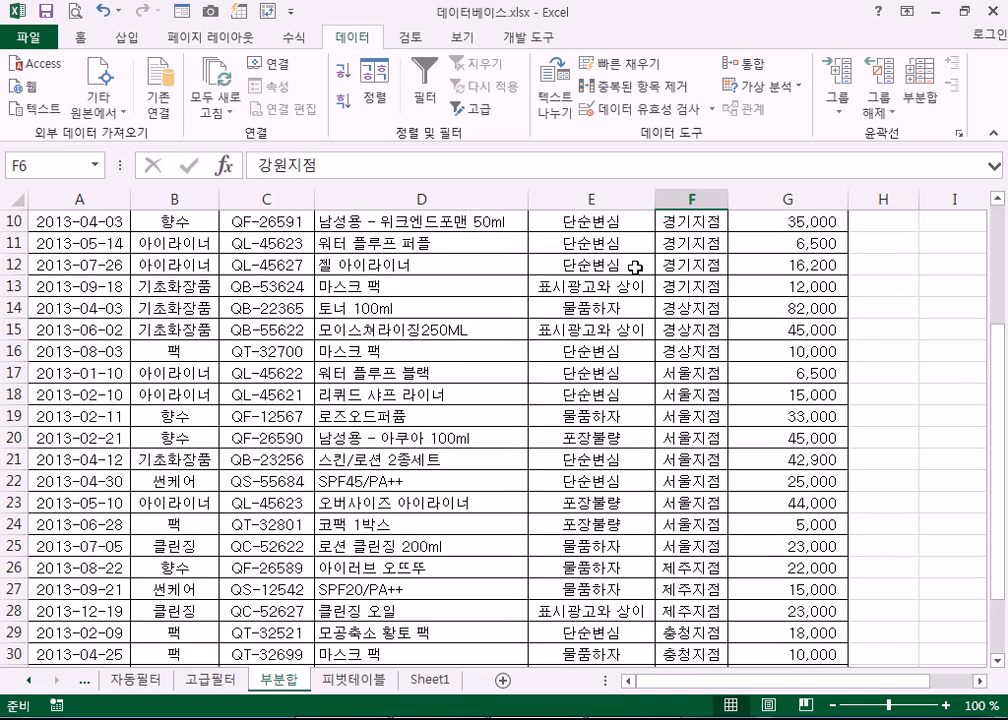
scroll(653, 260, "up", 1)
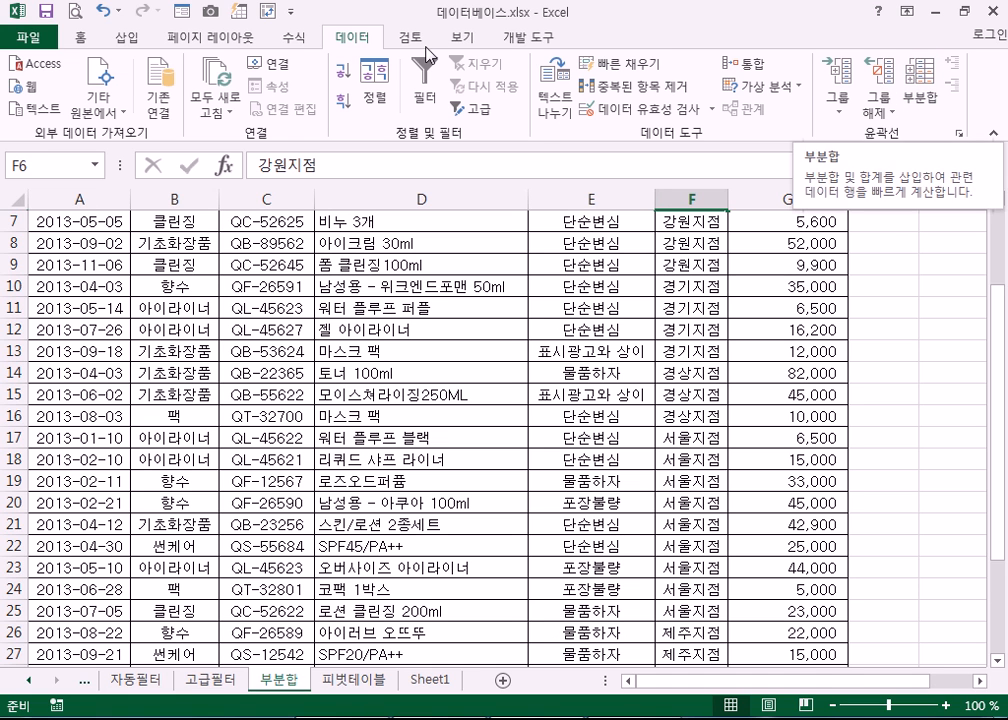
left_click(918, 85)
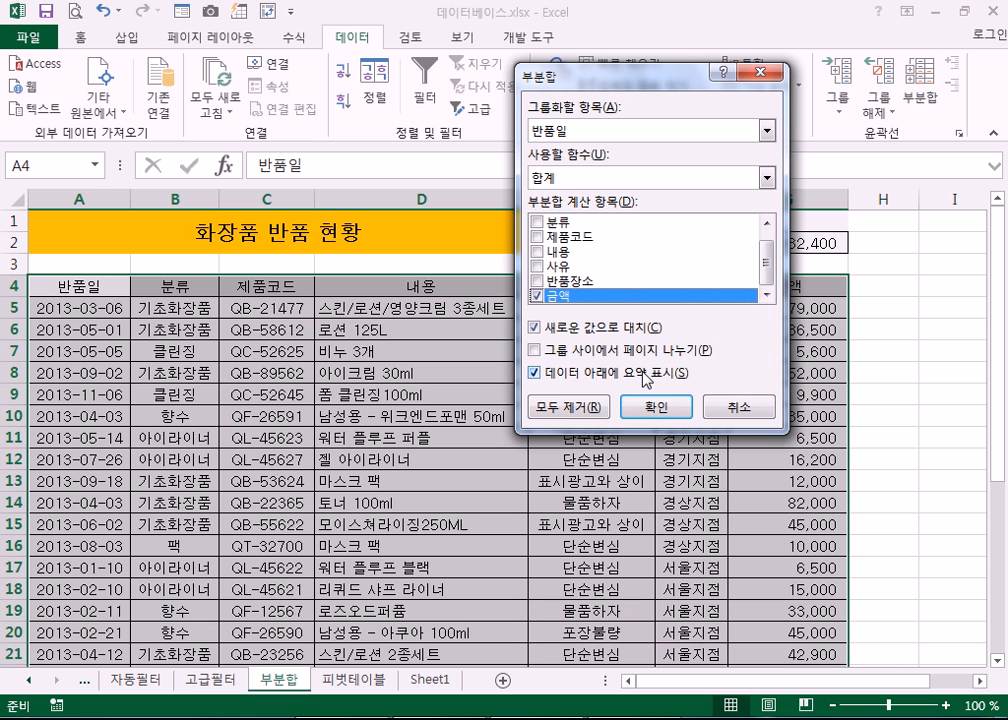
left_click_drag(600, 73, 393, 119)
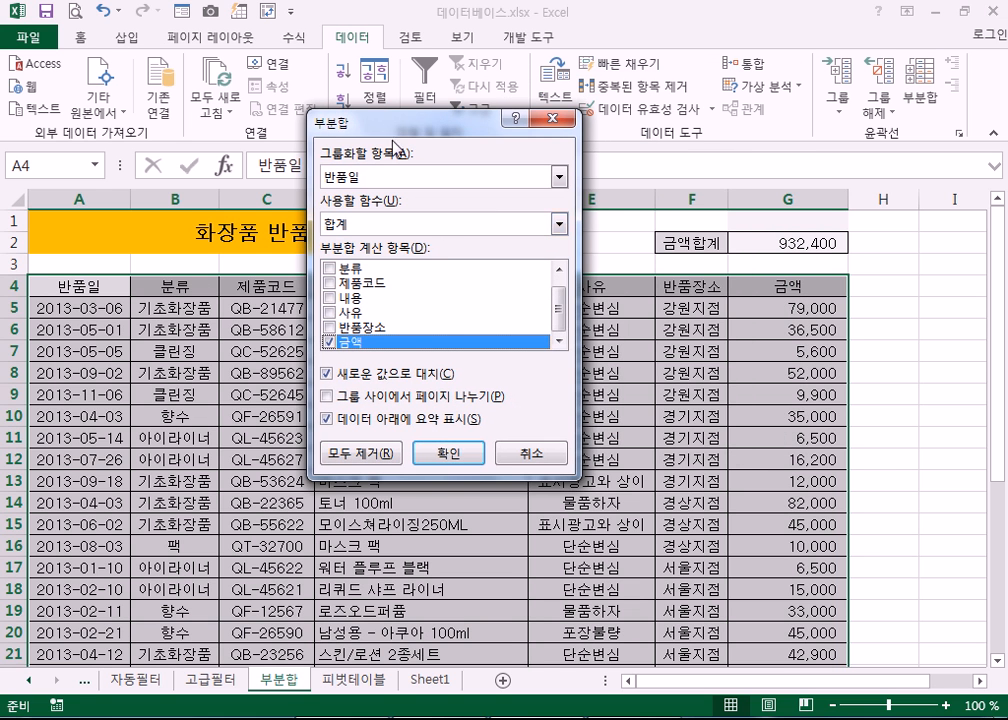
left_click(531, 453)
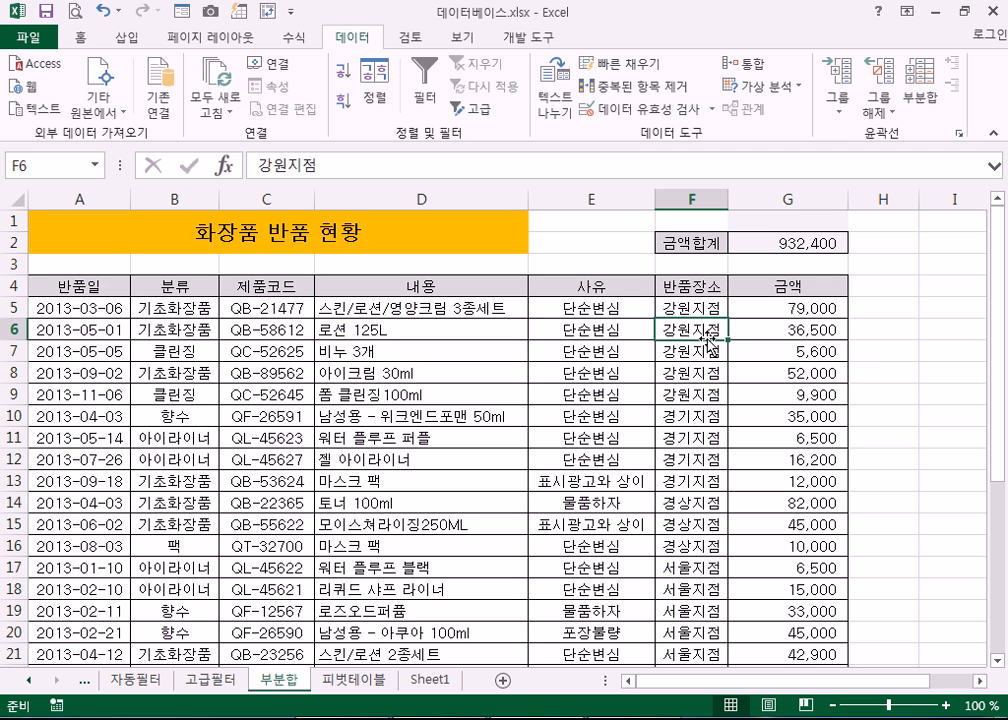
- Start a subtotal (부분합) on the returns table with 반품장소 as the grouping field
left_click(920, 98)
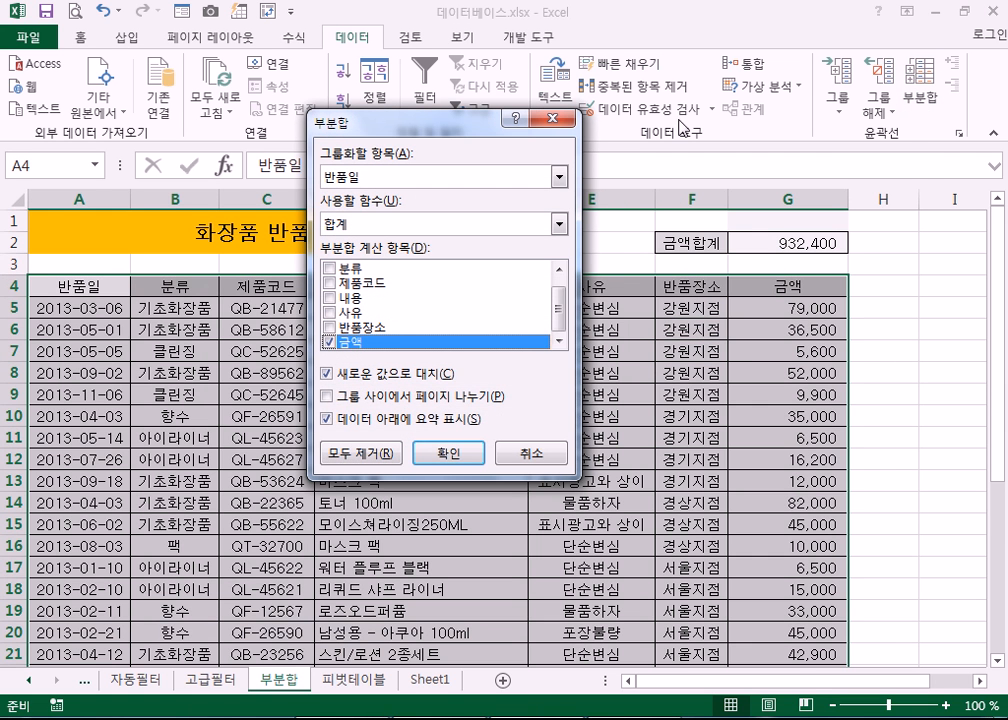
left_click_drag(346, 127, 275, 111)
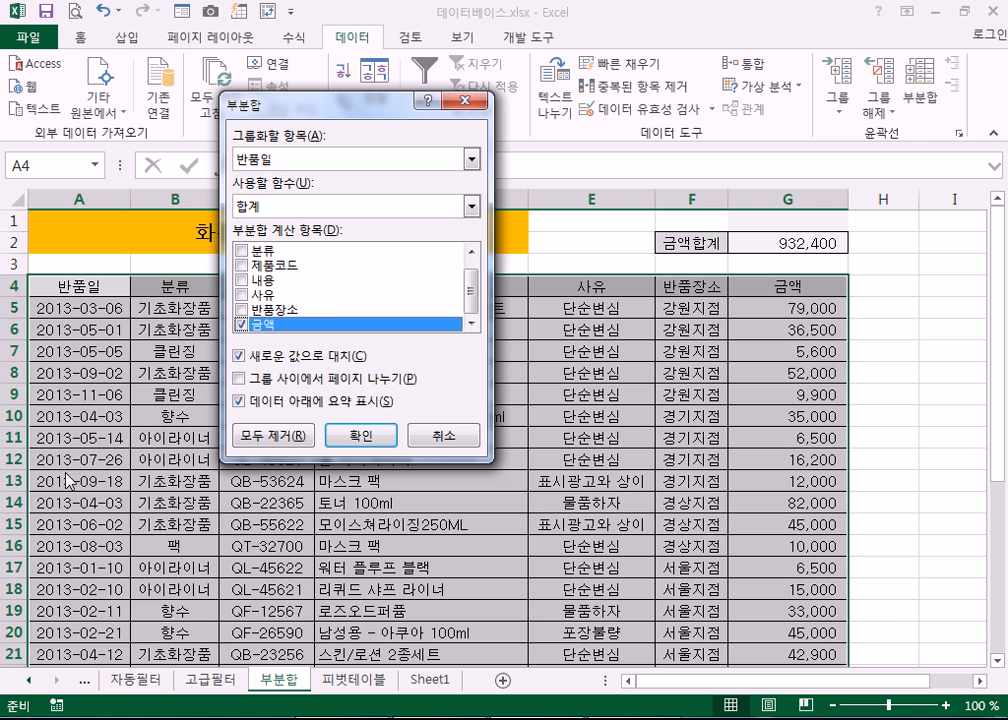
left_click(378, 160)
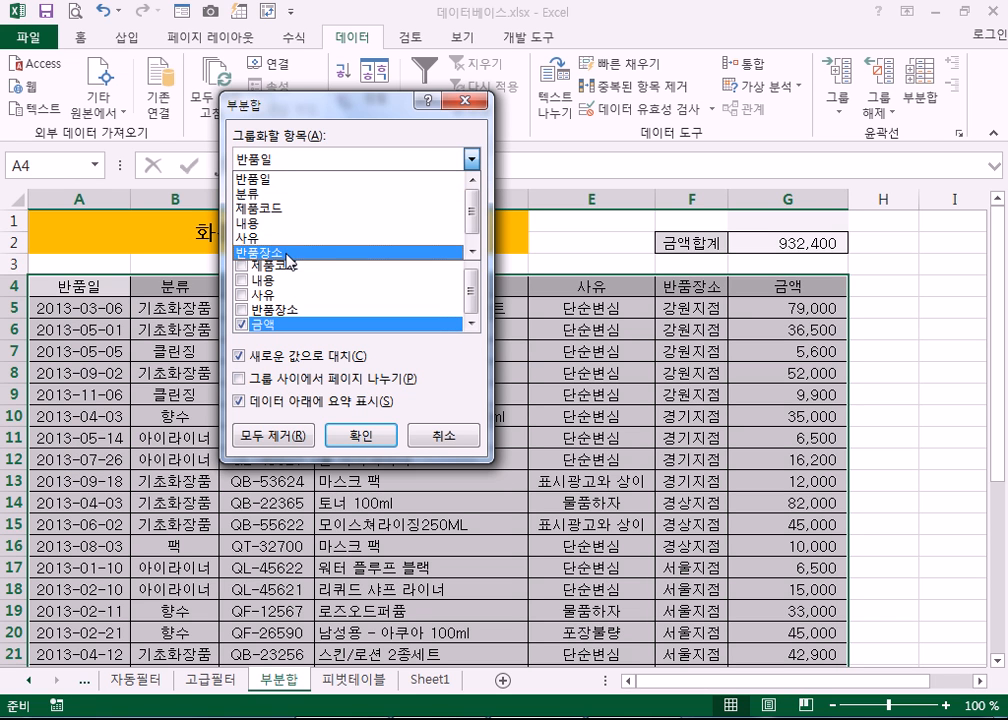
left_click(318, 253)
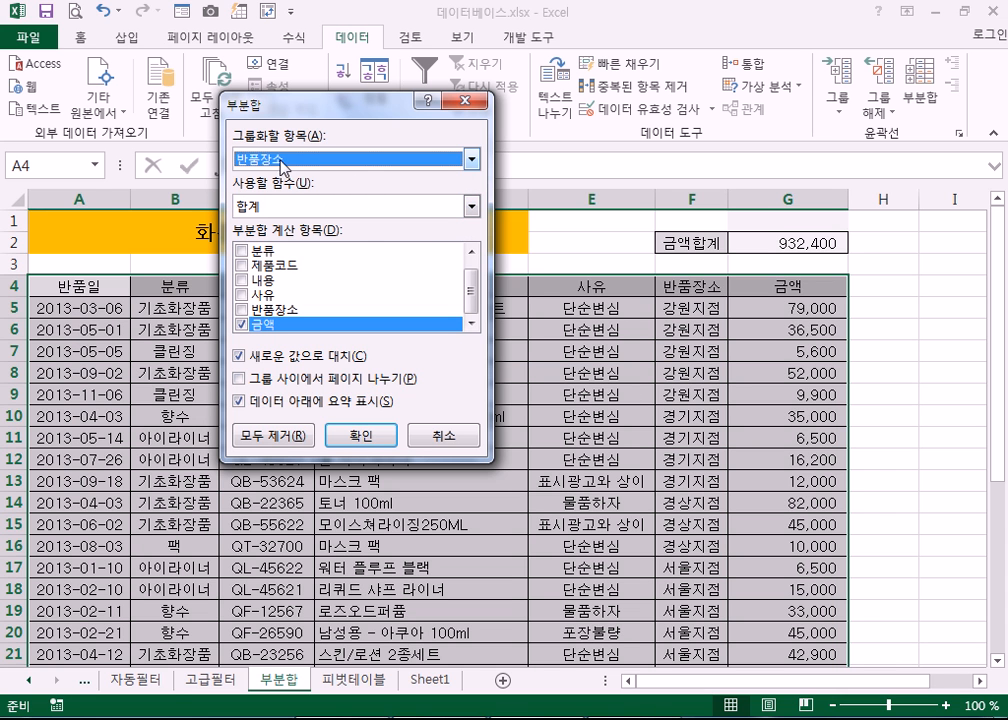
left_click_drag(318, 112, 461, 282)
left_click_drag(553, 255, 545, 243)
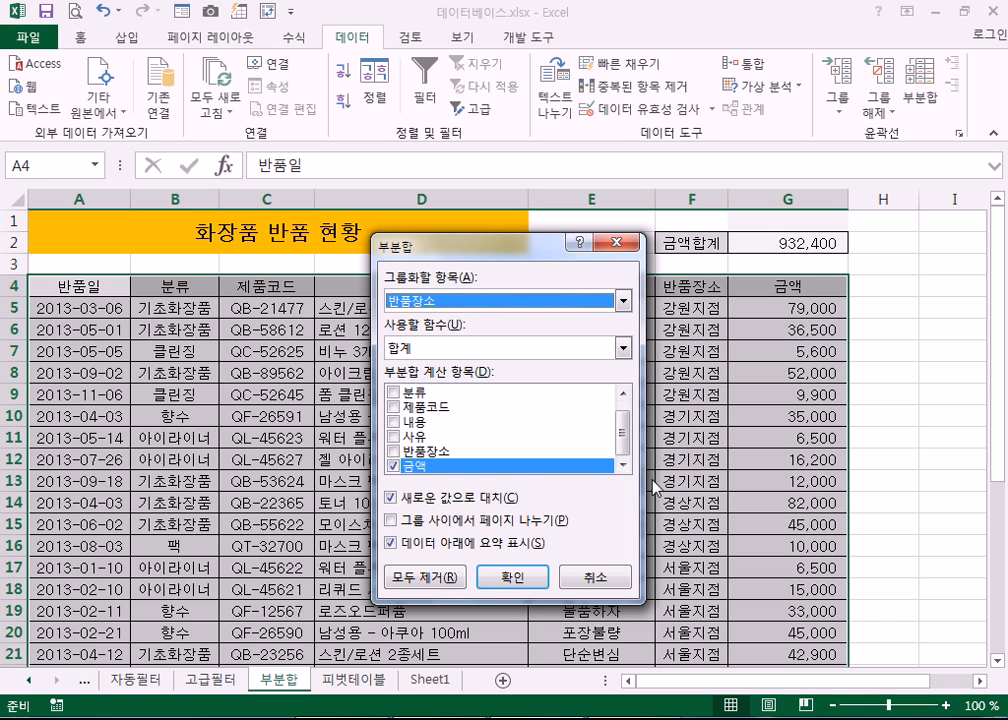
- Set the subtotal function to 개수 with only 금액 as the calculated field, and apply the subtotal
left_click(418, 348)
left_click(420, 378)
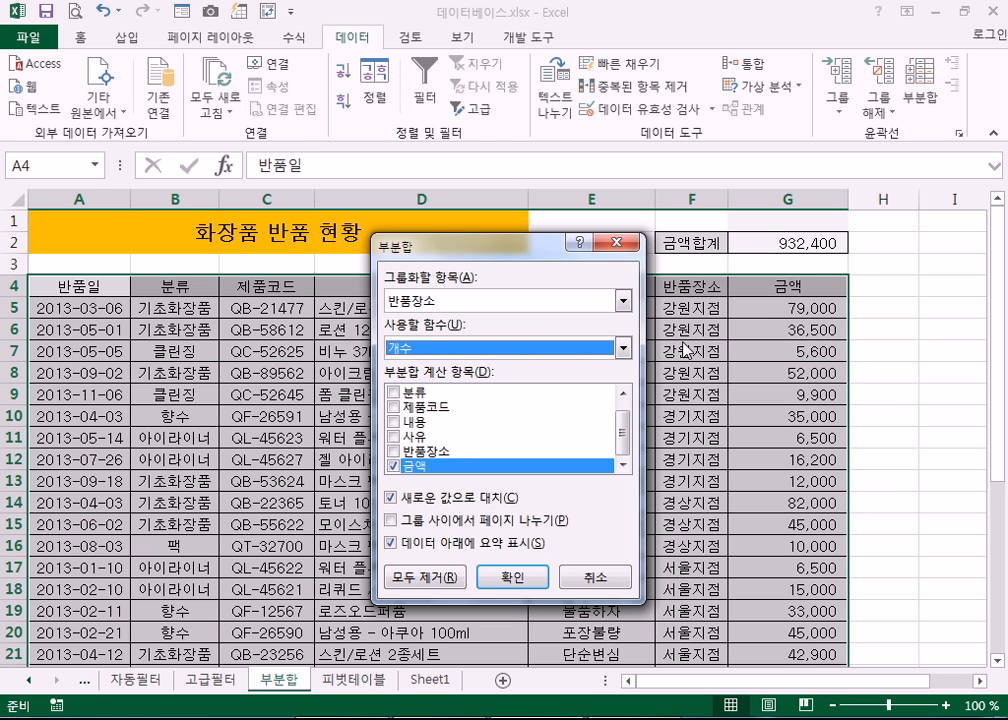
left_click_drag(533, 249, 497, 212)
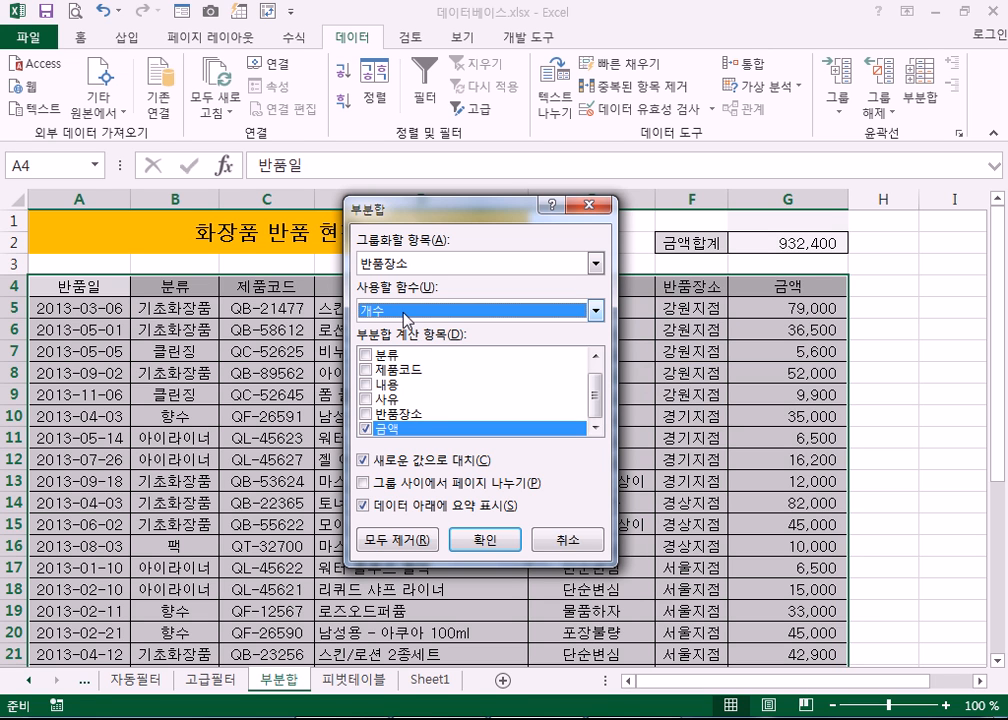
left_click(366, 428)
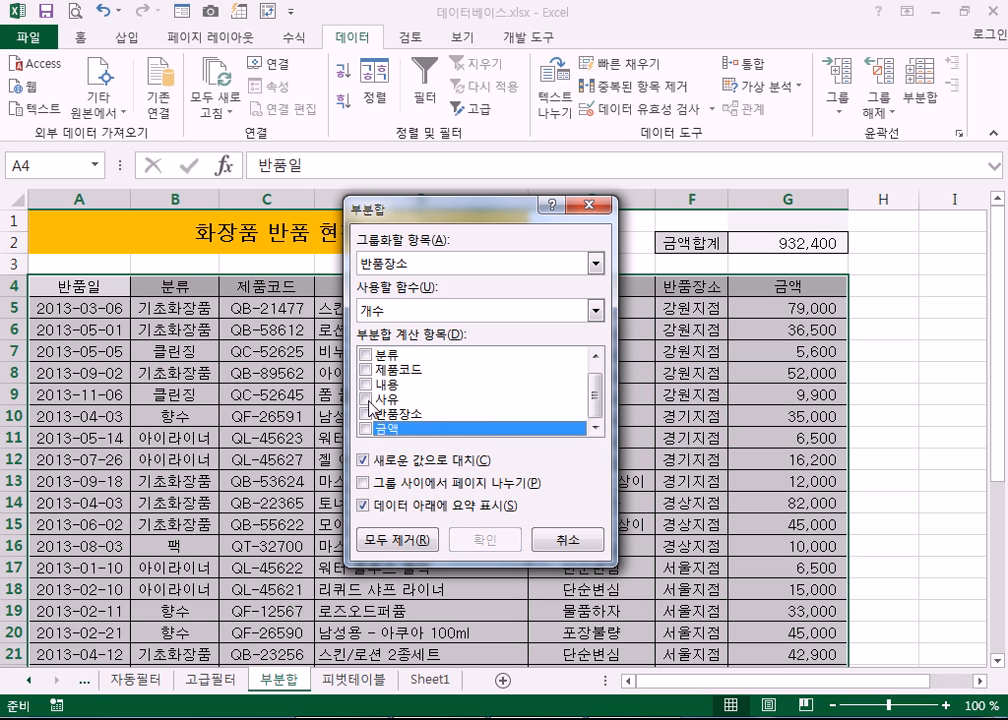
left_click(366, 399)
left_click(366, 384)
left_click(366, 399)
left_click(366, 384)
left_click(366, 428)
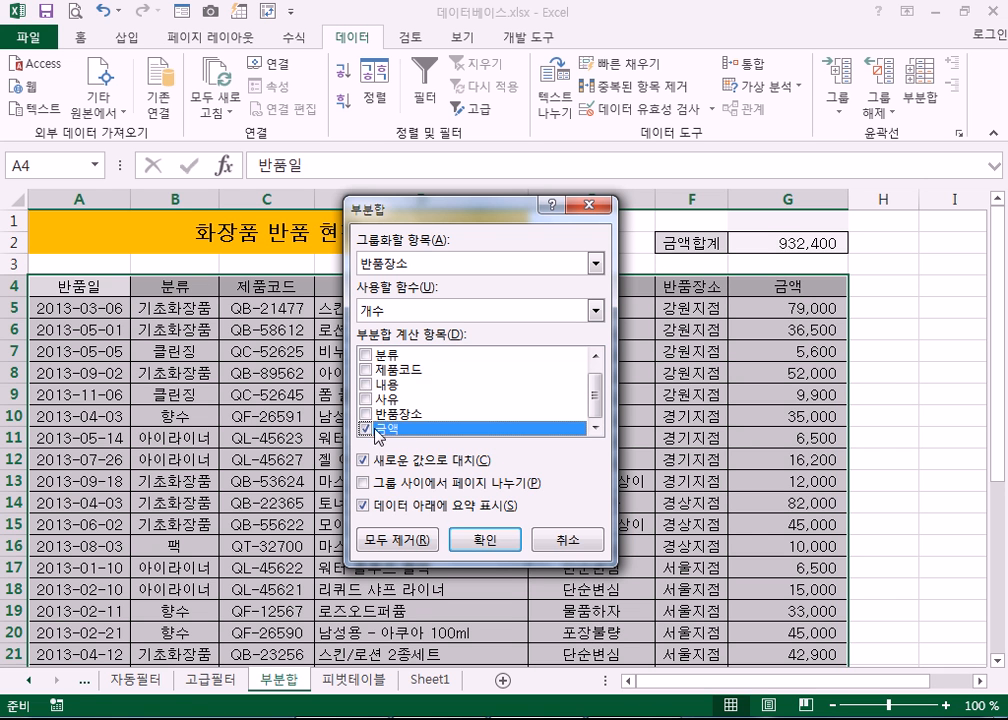
left_click(485, 540)
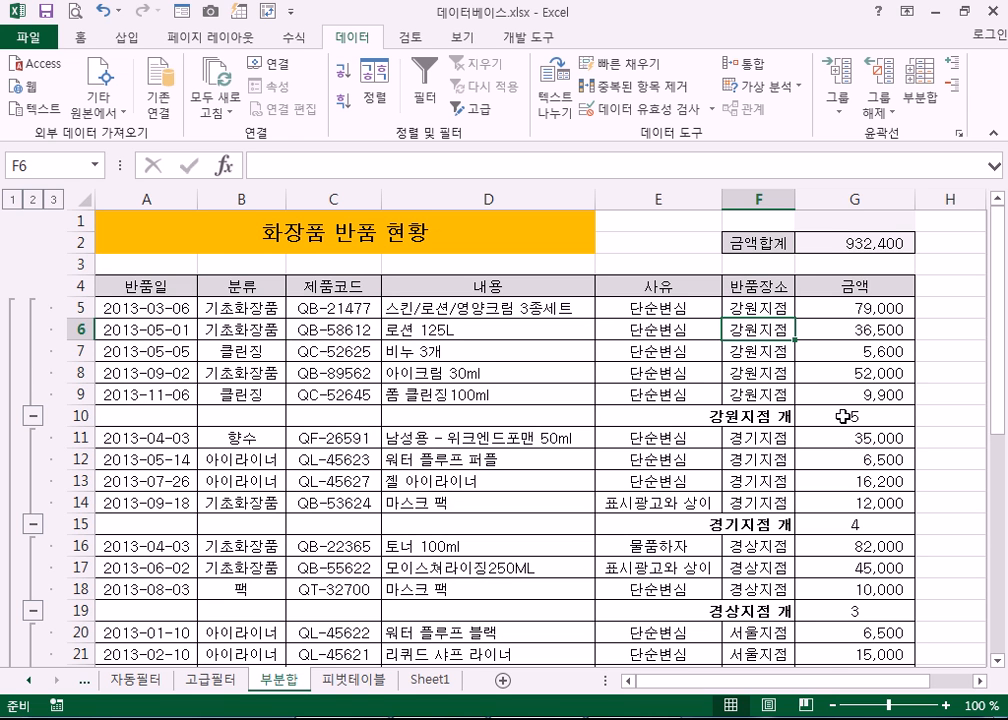
- Review the subtotal rows, then replace the subtotals with a 개수 calculated on 사유 instead of 금액
scroll(846, 502, "down", 2)
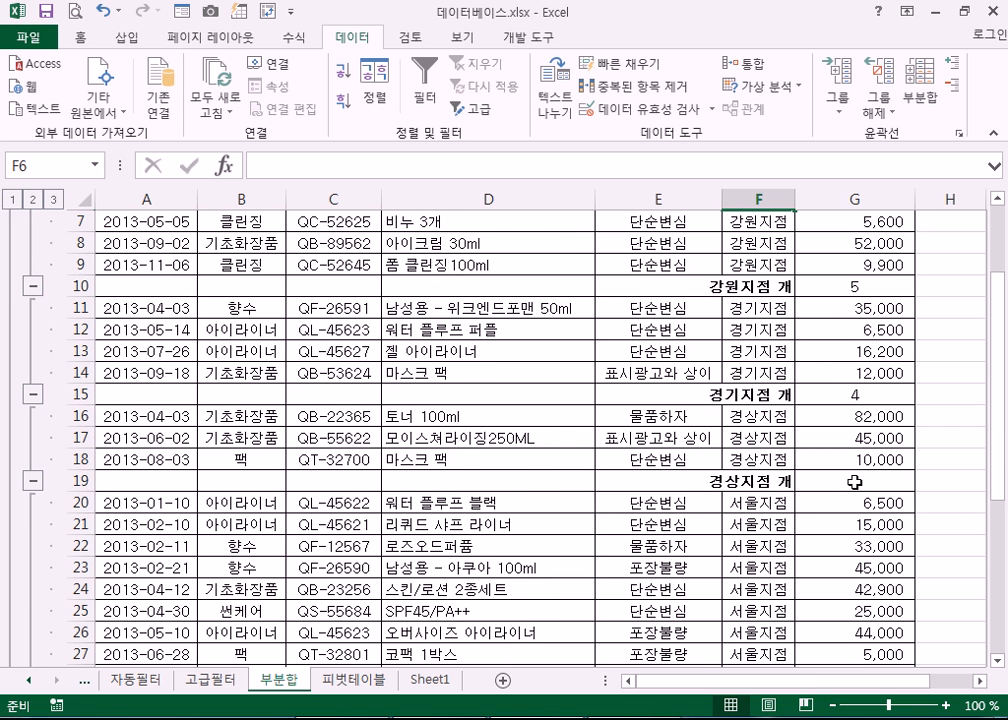
scroll(640, 462, "down", 3)
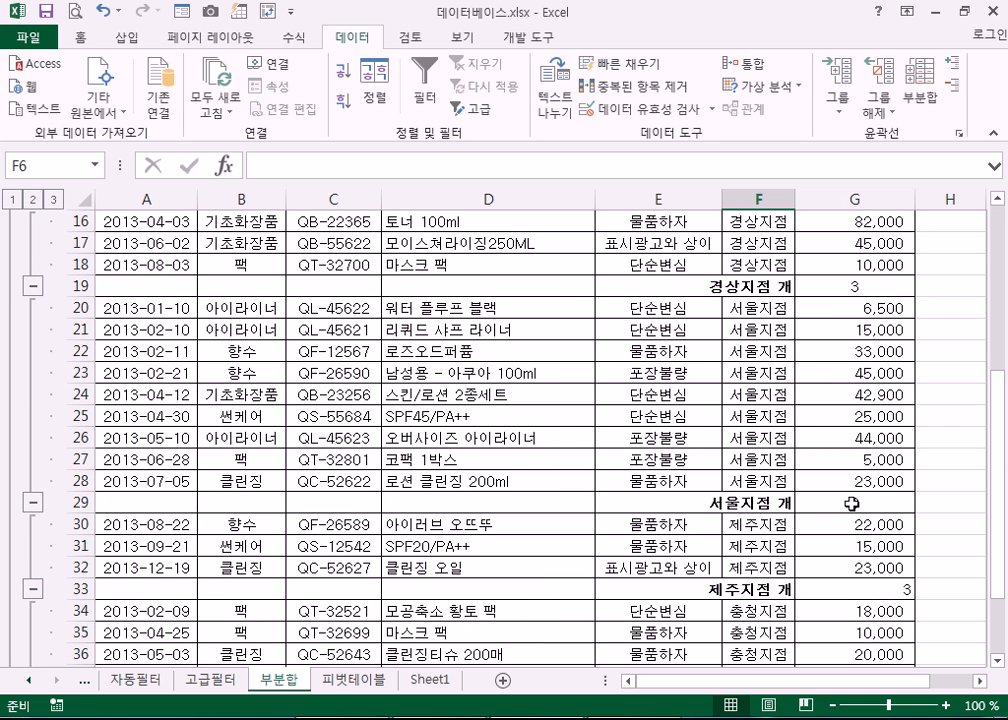
scroll(851, 502, "down", 2)
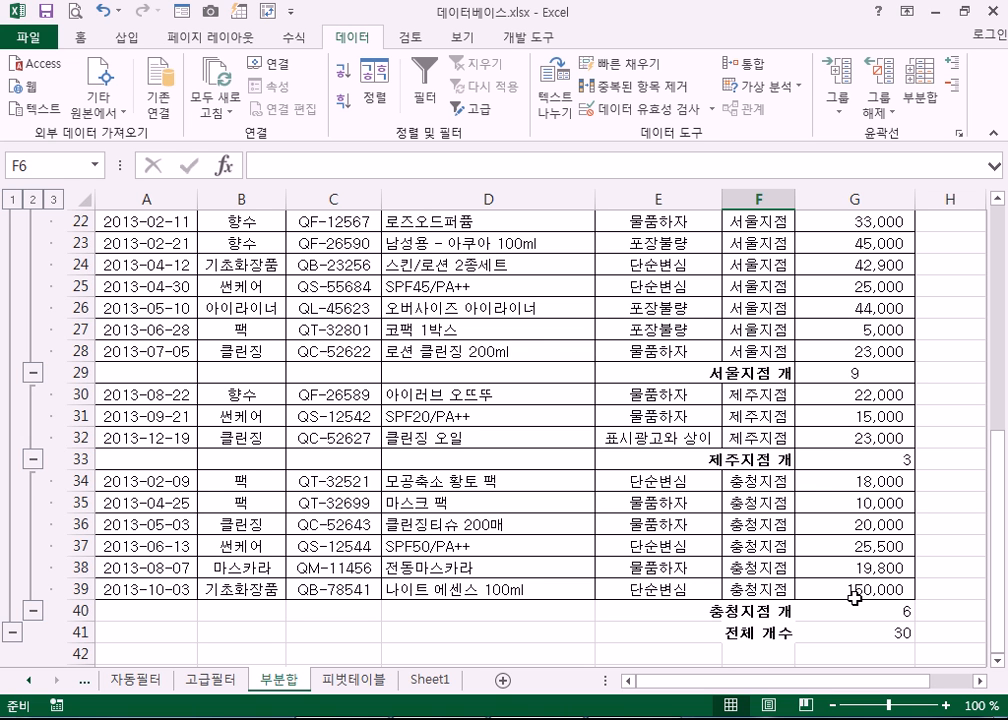
scroll(740, 524, "up", 7)
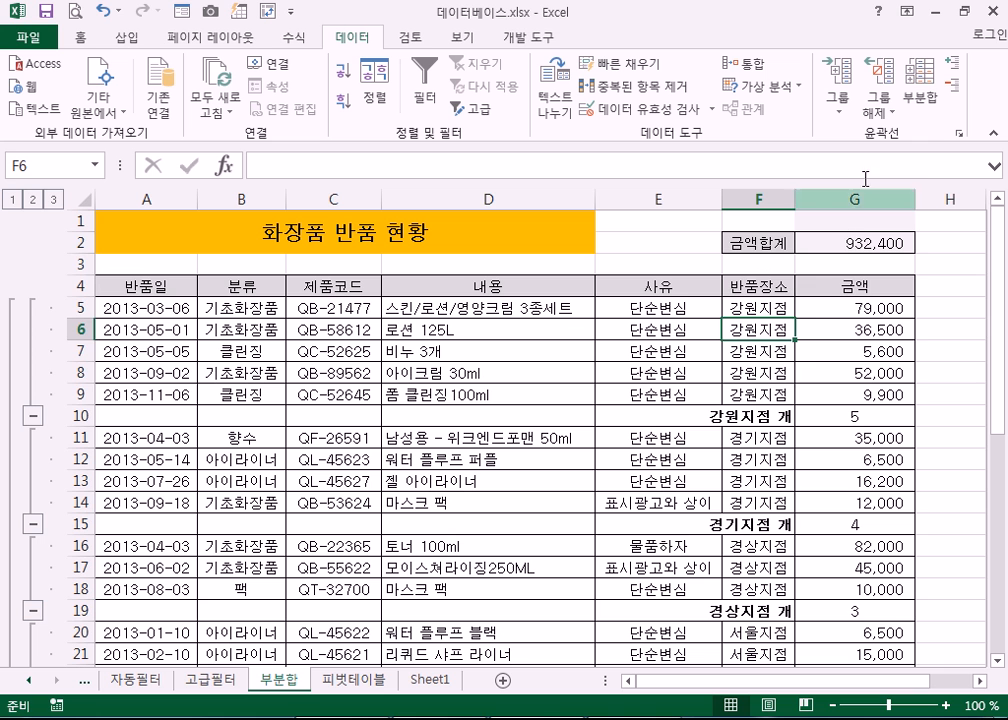
left_click(919, 97)
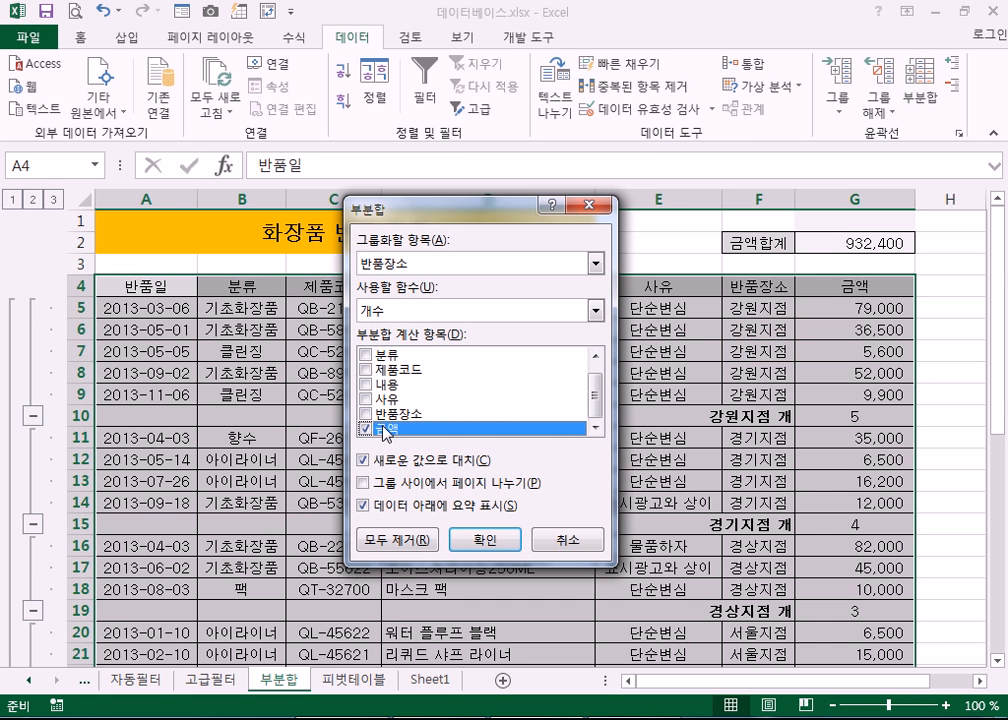
left_click(367, 430)
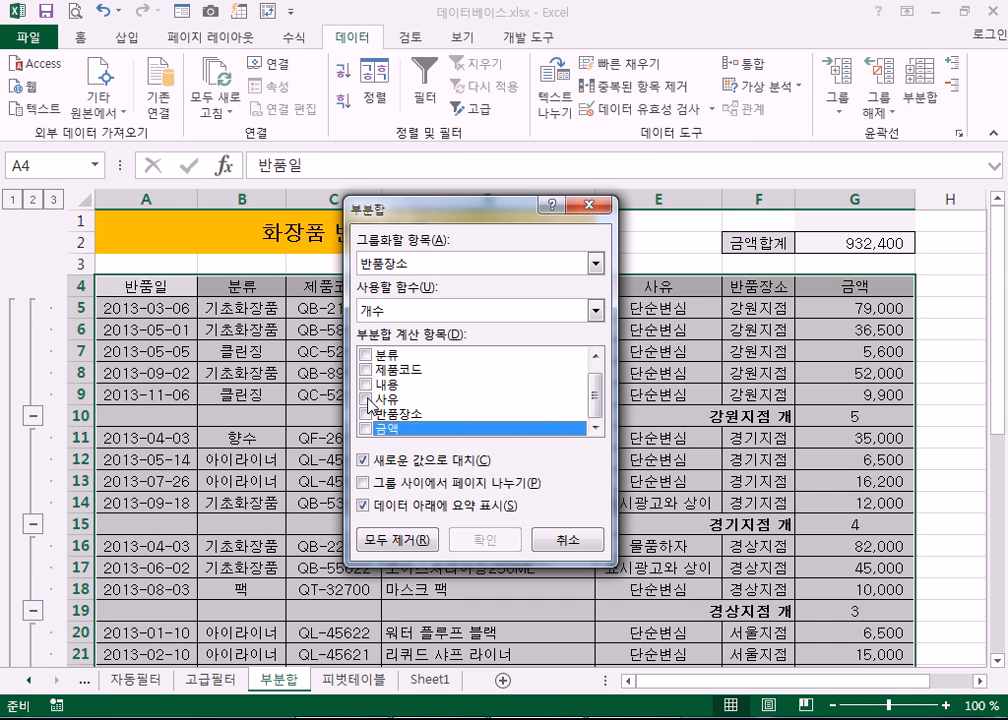
left_click(366, 399)
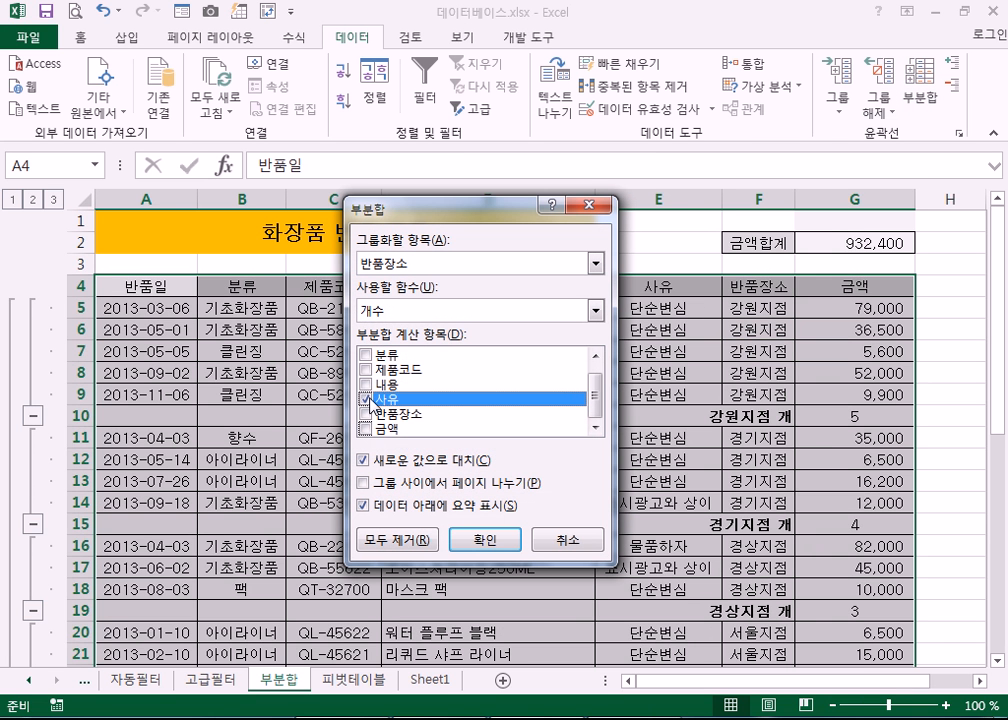
left_click(470, 541)
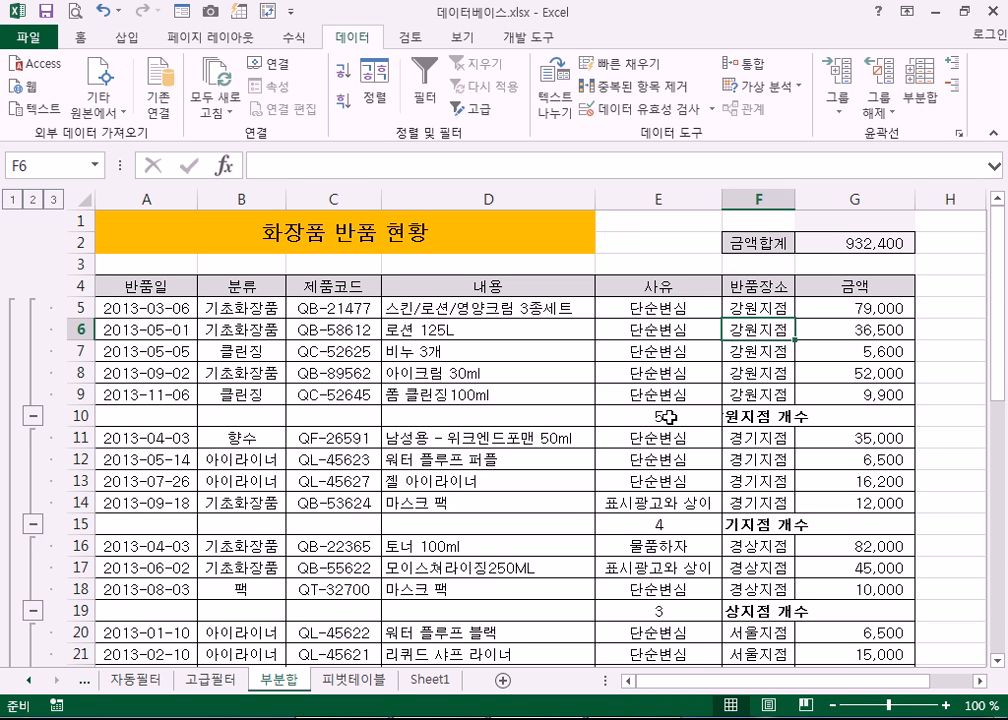
- Review the subtotal rows grouped by 반품장소, then remove all subtotals from the returns table
scroll(657, 505, "down", 3)
scroll(657, 505, "down", 4)
scroll(657, 505, "down", 2)
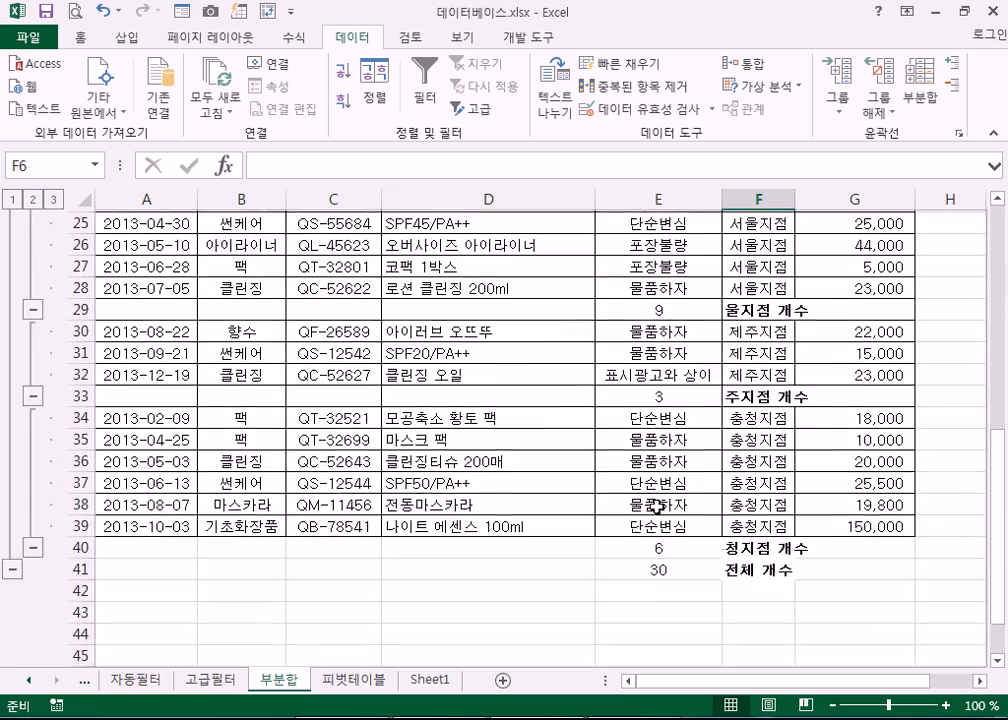
scroll(703, 516, "up", 9)
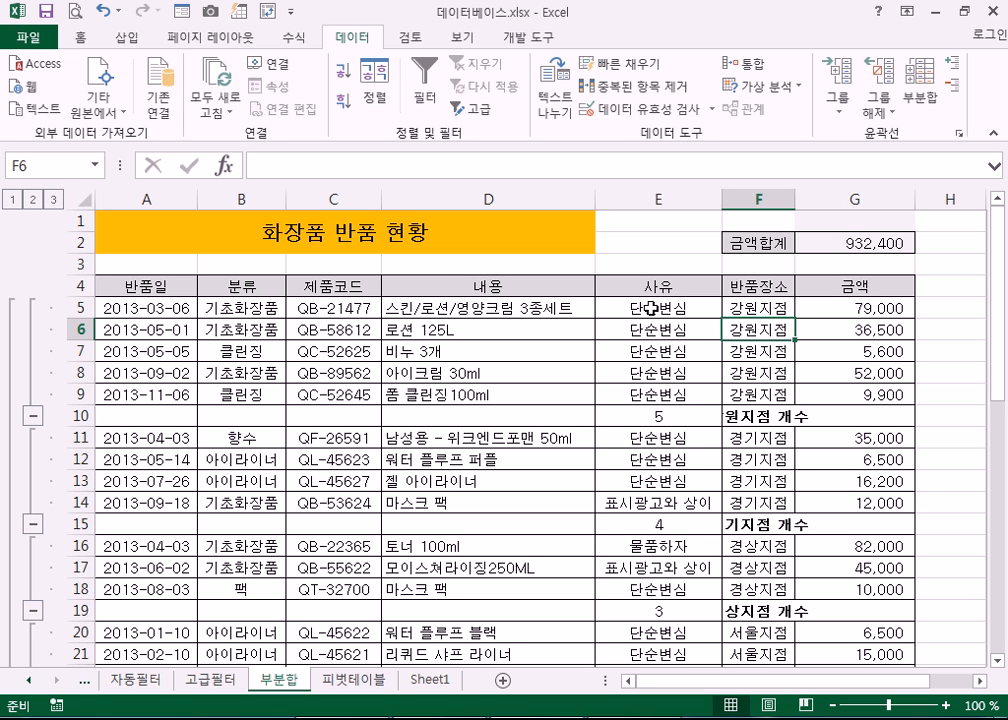
left_click(935, 97)
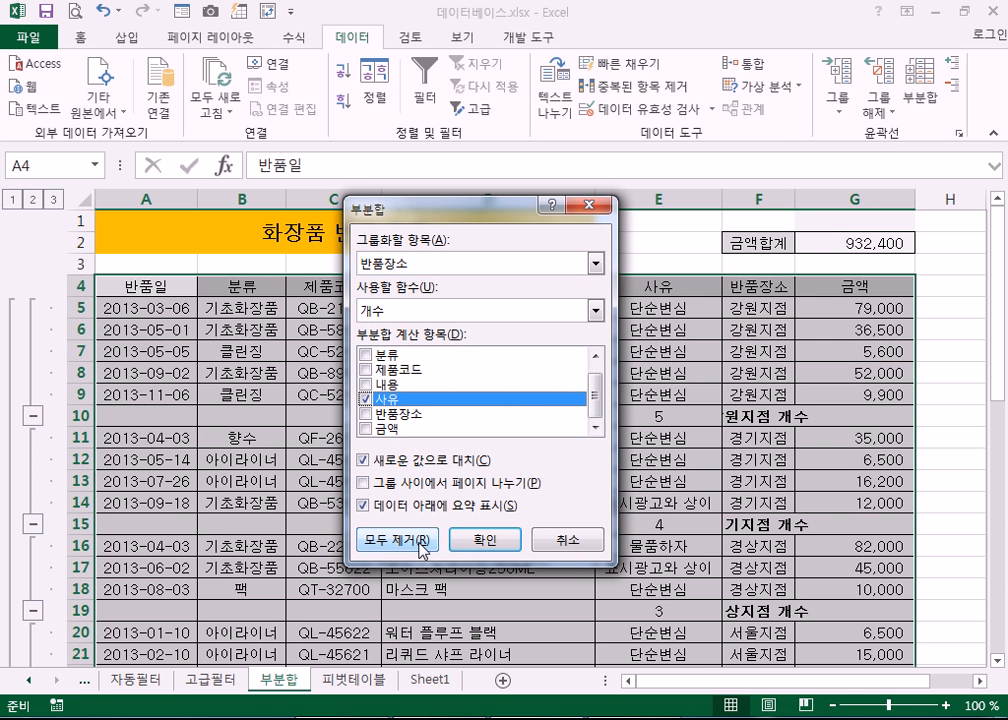
left_click_drag(522, 212, 483, 145)
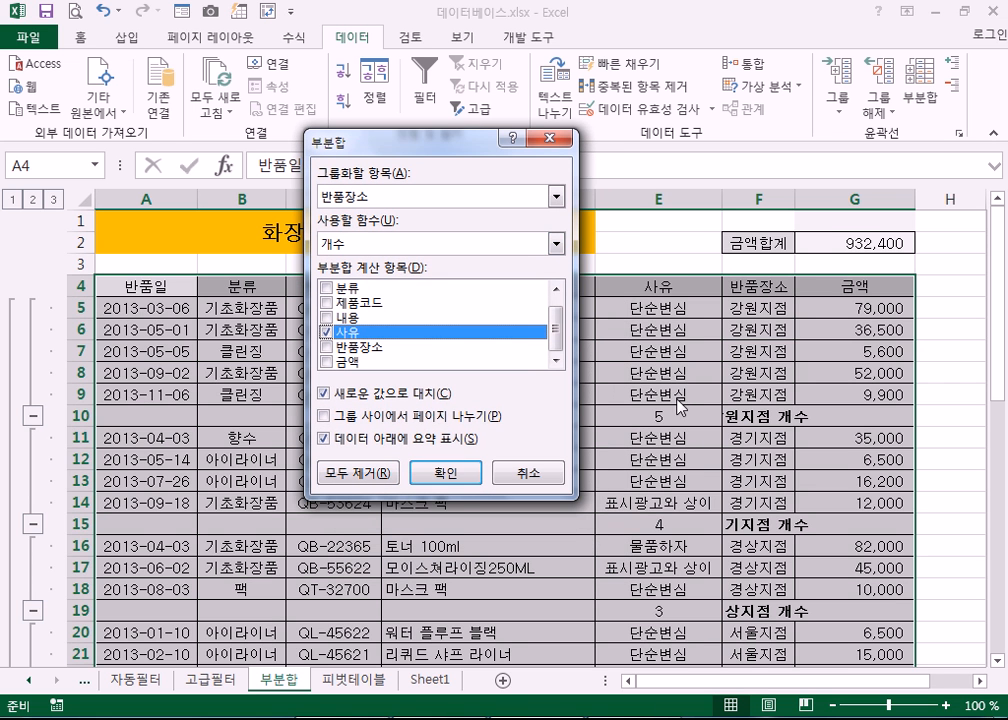
left_click(372, 473)
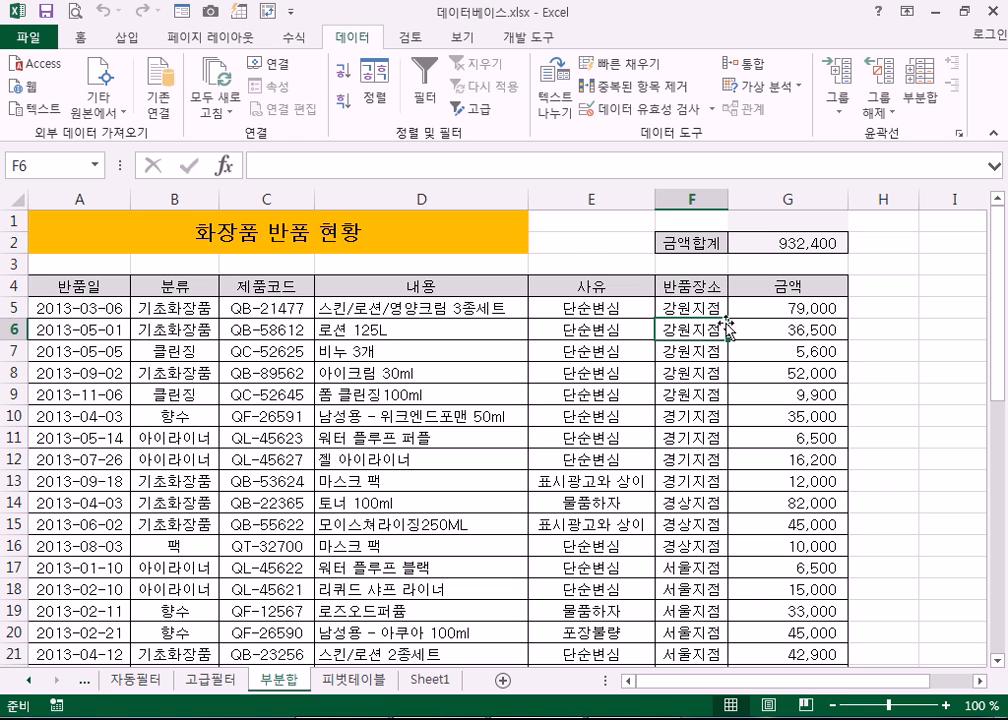
- Sort the returns table by 사유 in ascending order and look through the sorted rows
left_click(590, 302)
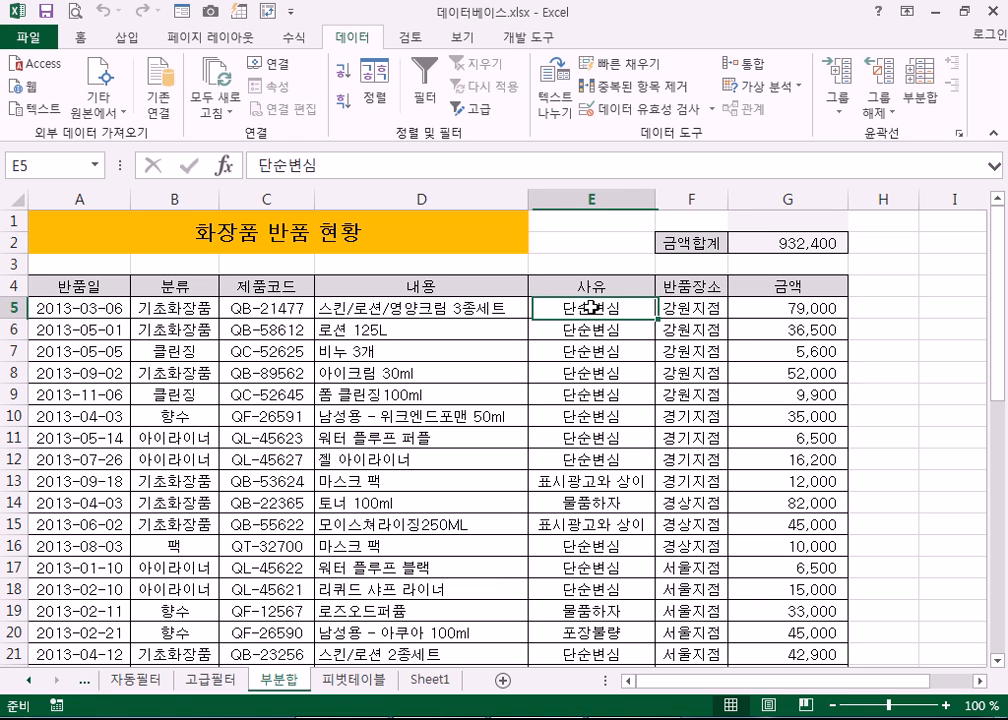
left_click(343, 71)
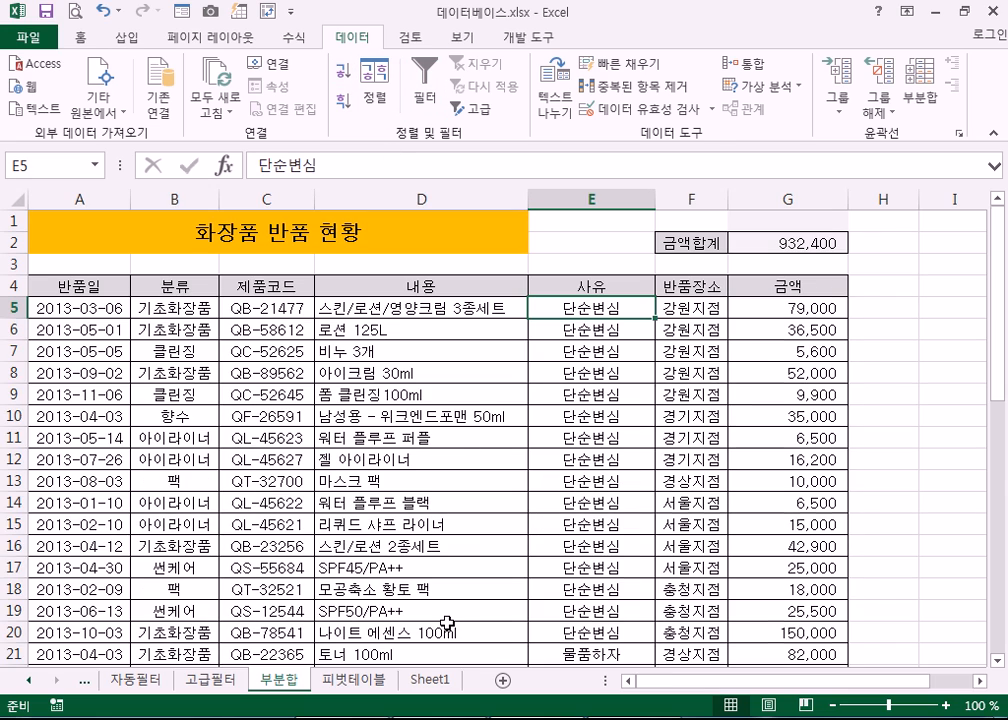
scroll(447, 623, "down", 5)
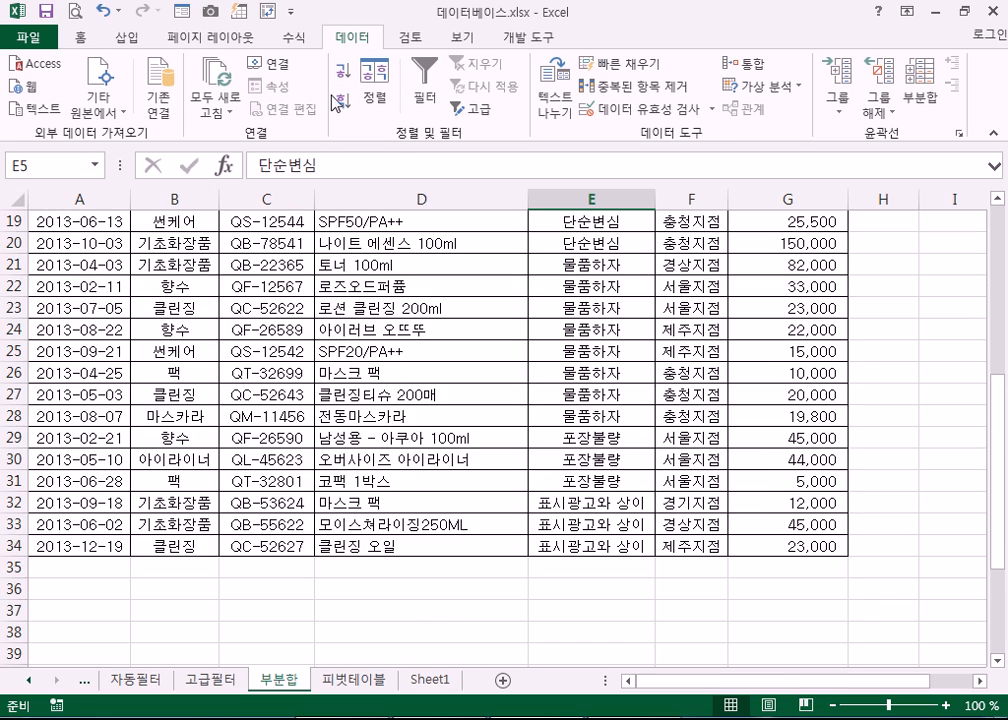
scroll(560, 263, "up", 6)
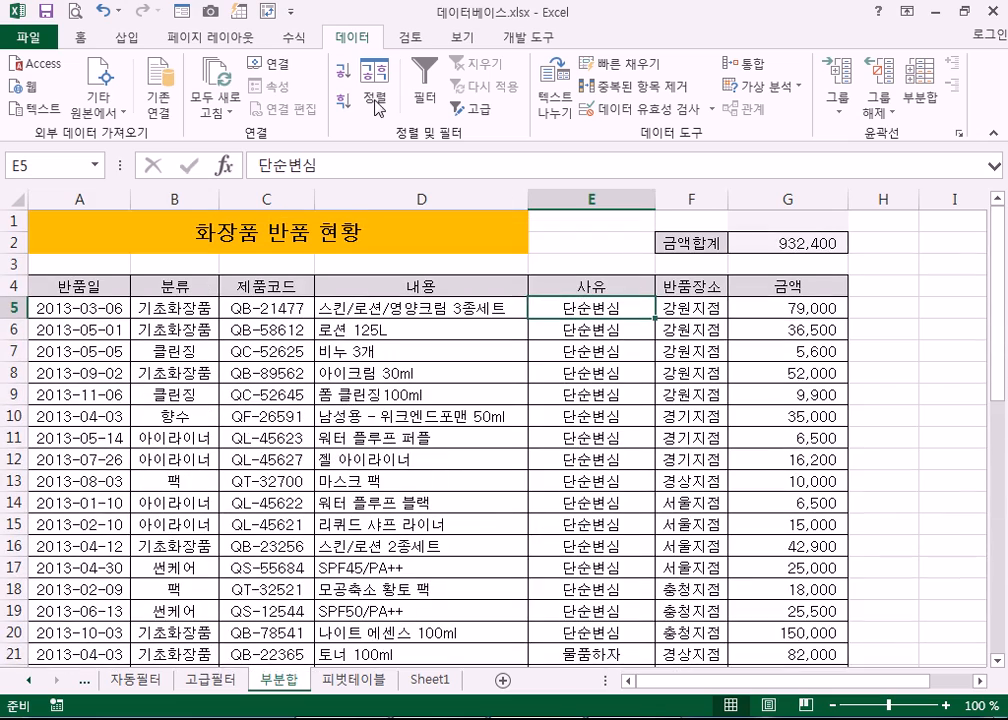
scroll(578, 321, "down", 1)
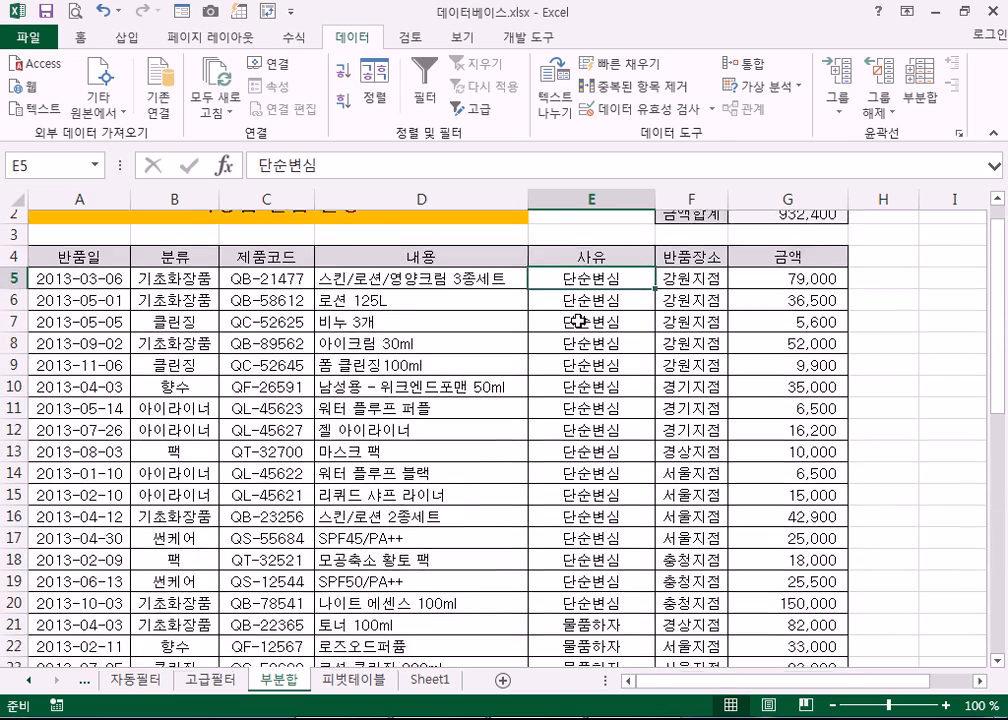
scroll(578, 321, "down", 2)
scroll(560, 365, "down", 3)
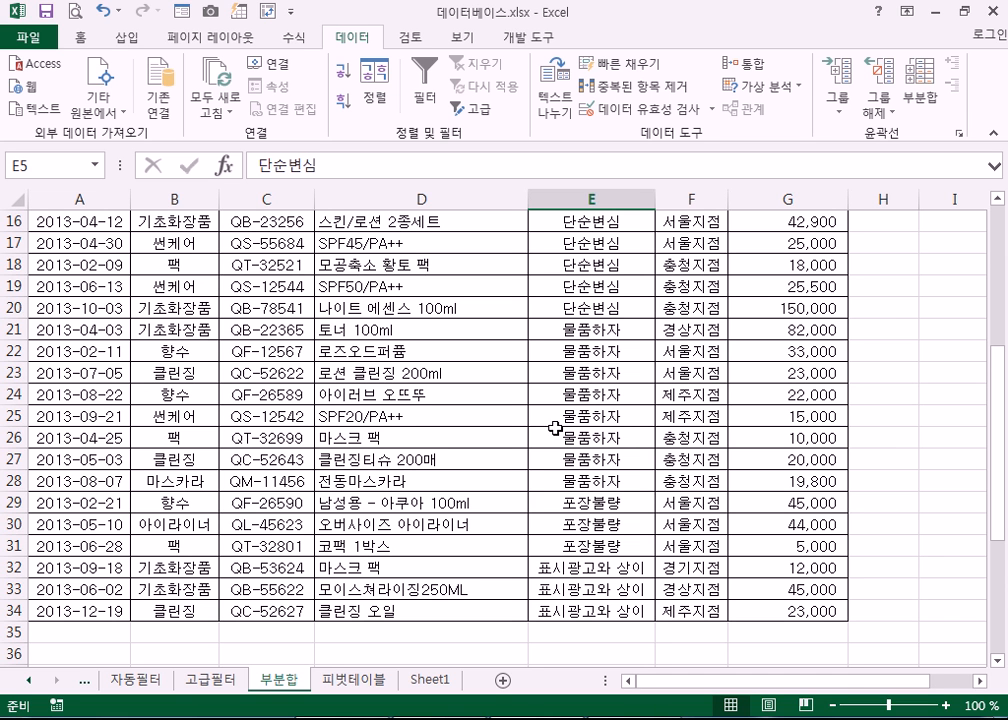
scroll(557, 510, "up", 4)
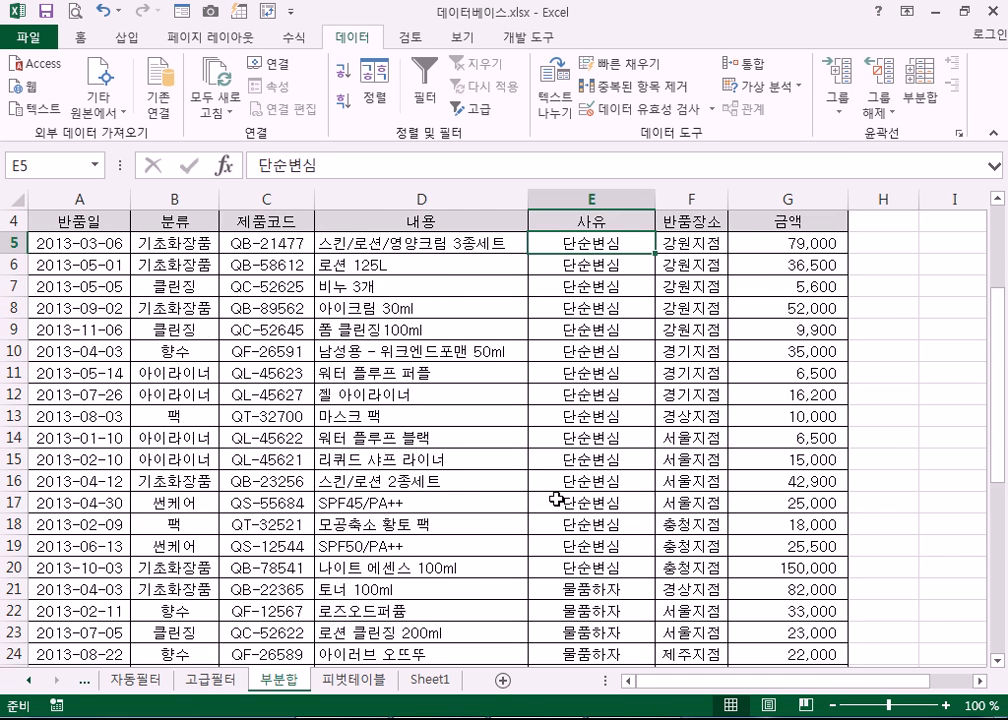
- Apply a subtotal (부분합) grouped by 사유, using 개수 on 반품장소 instead of 사유 as the only calculated field
left_click(919, 102)
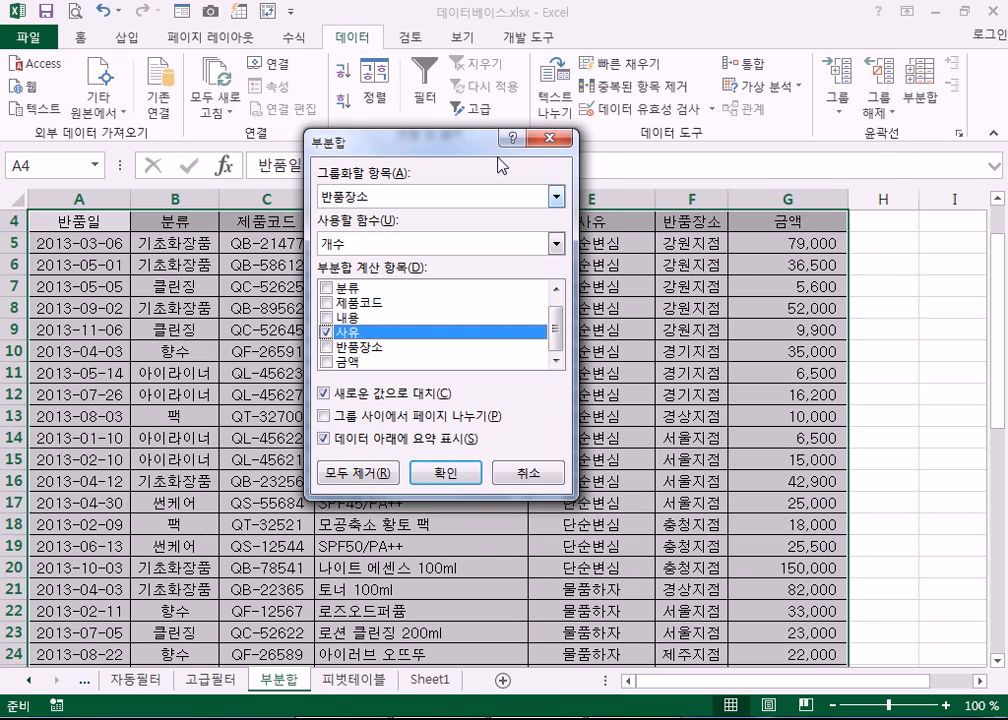
left_click_drag(425, 145, 320, 188)
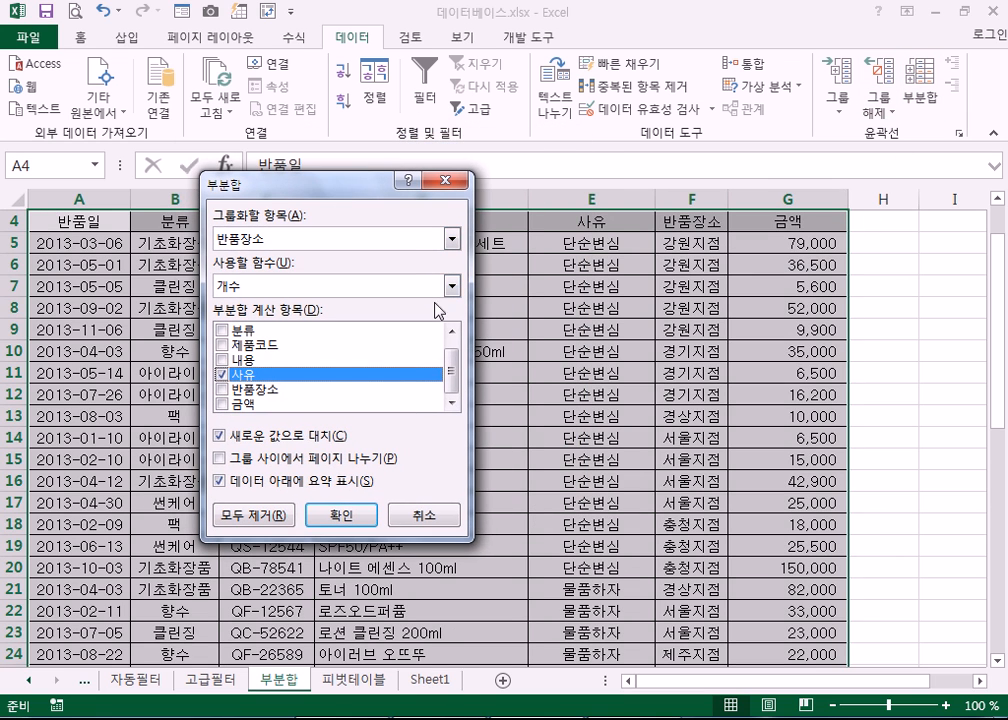
left_click_drag(387, 185, 430, 167)
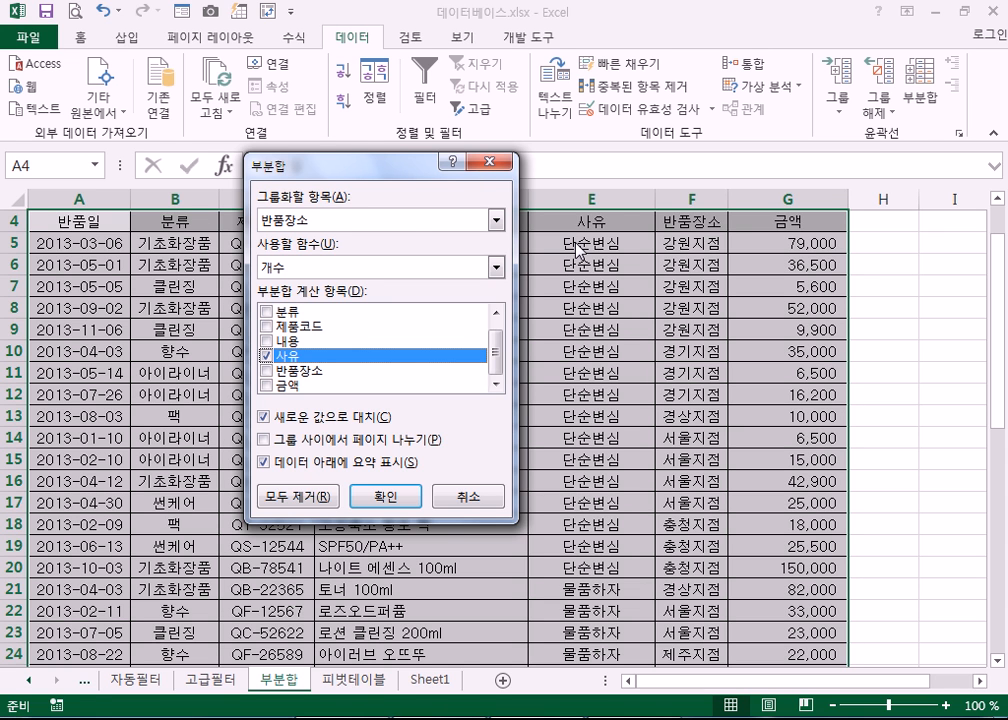
left_click(318, 226)
left_click(310, 296)
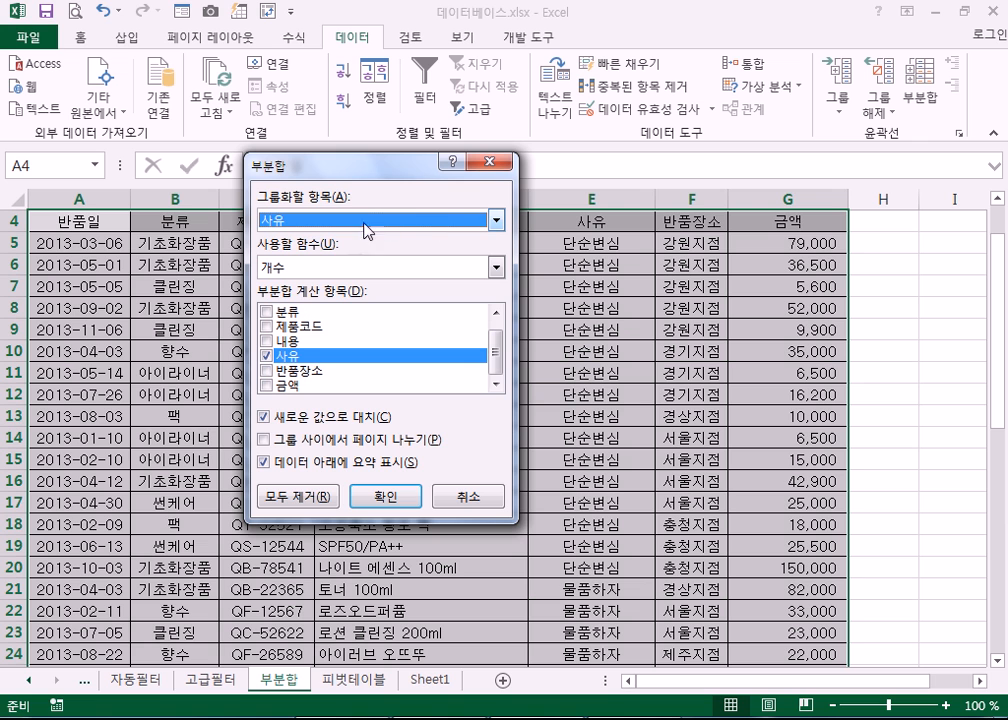
left_click(267, 355)
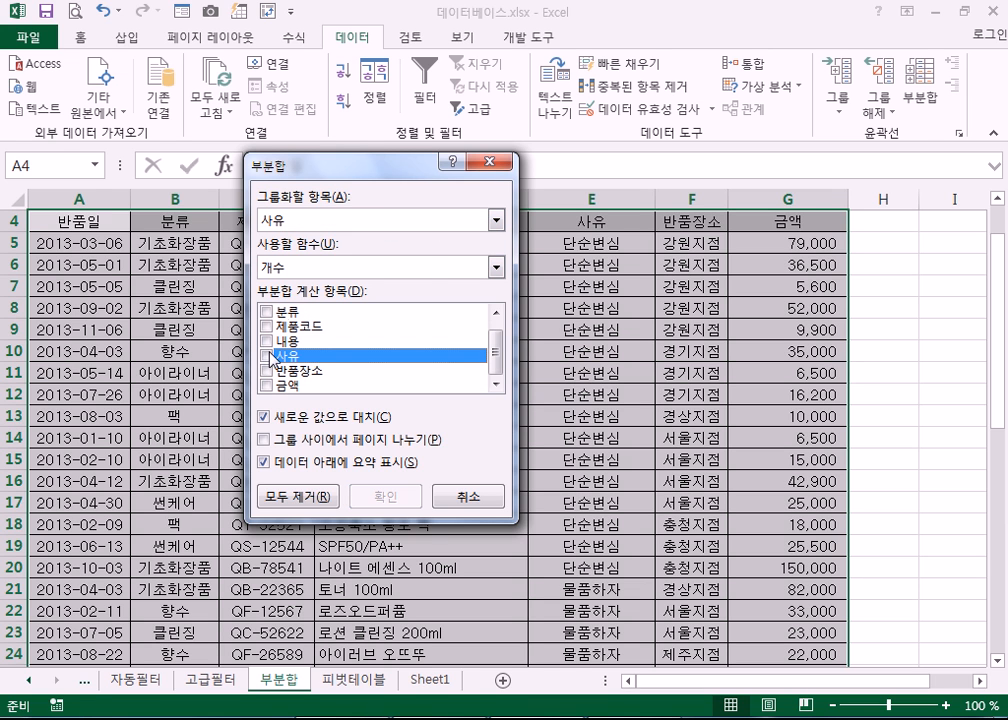
left_click(267, 370)
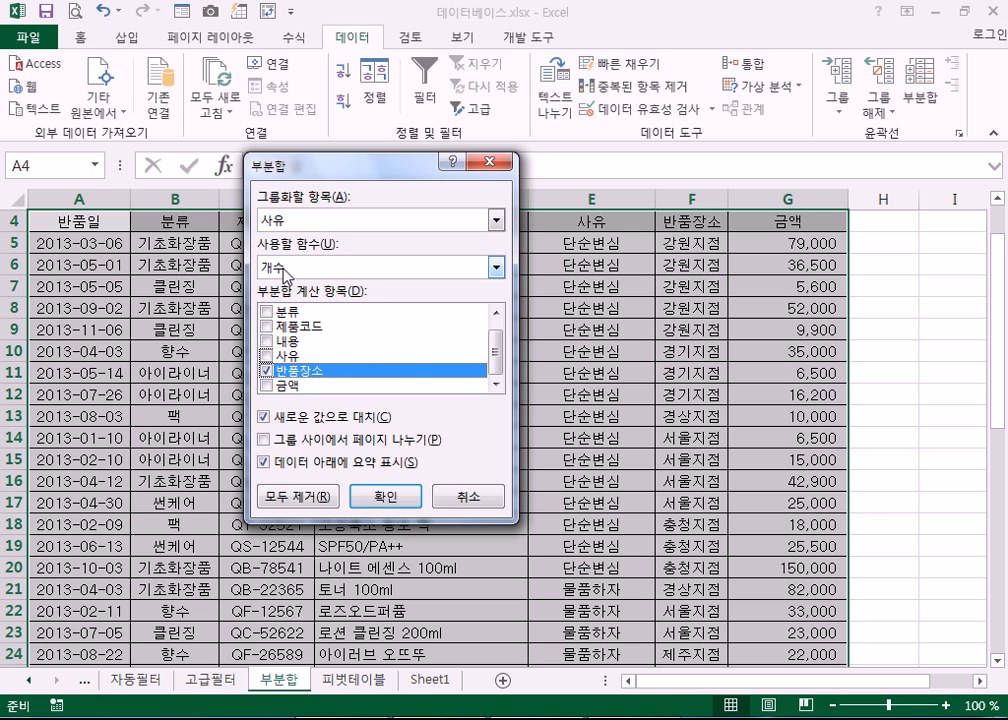
left_click(385, 496)
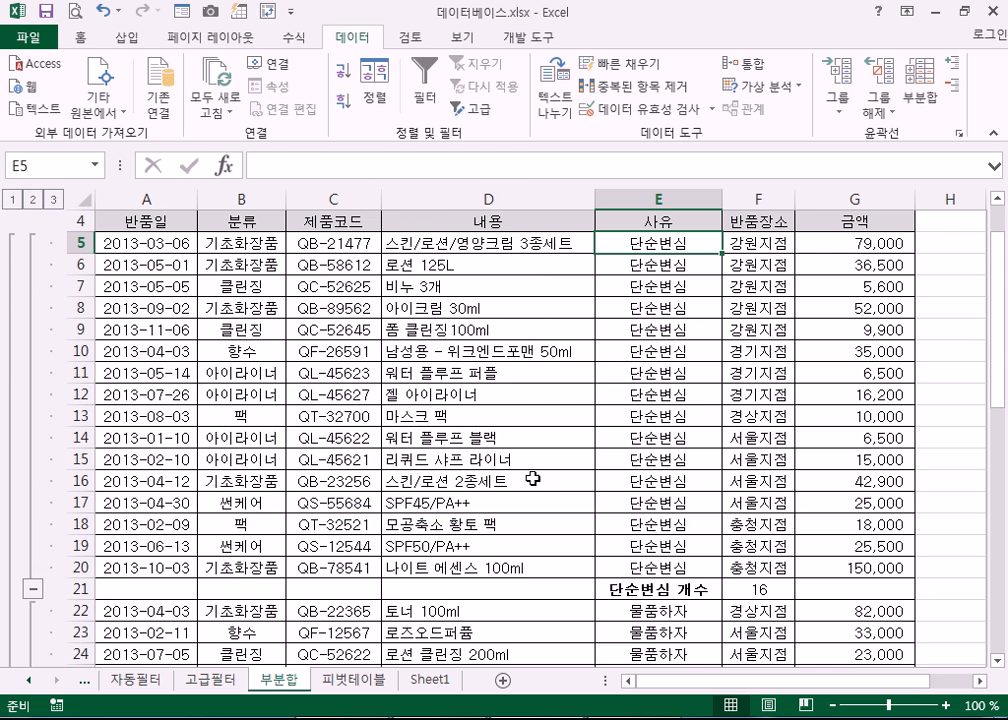
- Examine the 개수 subtotal rows for each 사유 group and the overall count row at the end of the table
scroll(710, 420, "down", 3)
scroll(740, 410, "down", 2)
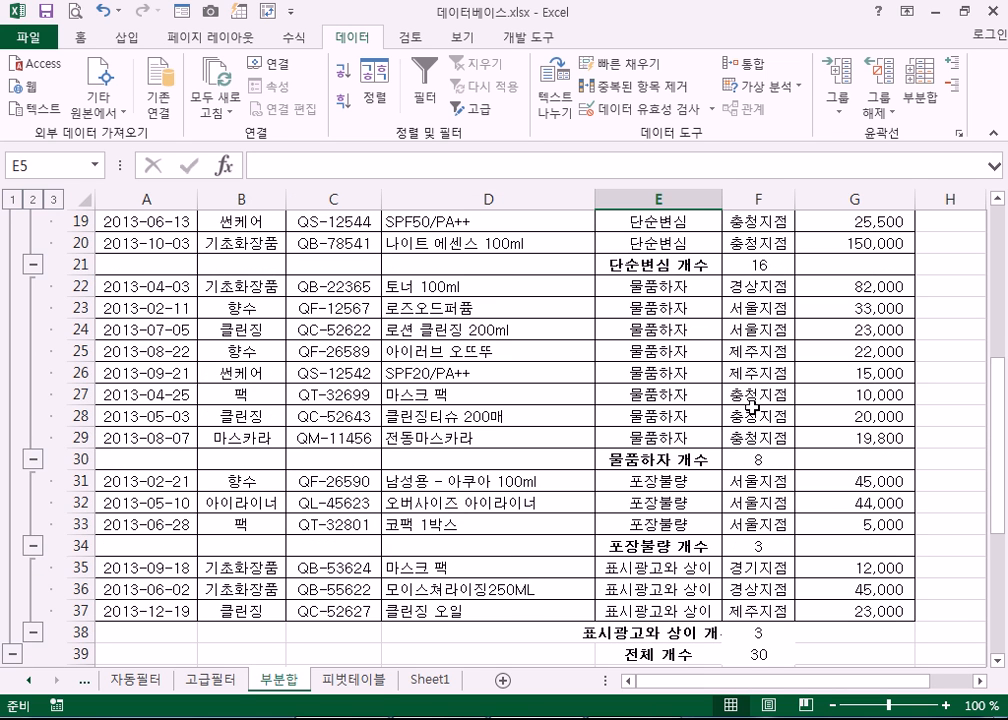
scroll(590, 462, "down", 2)
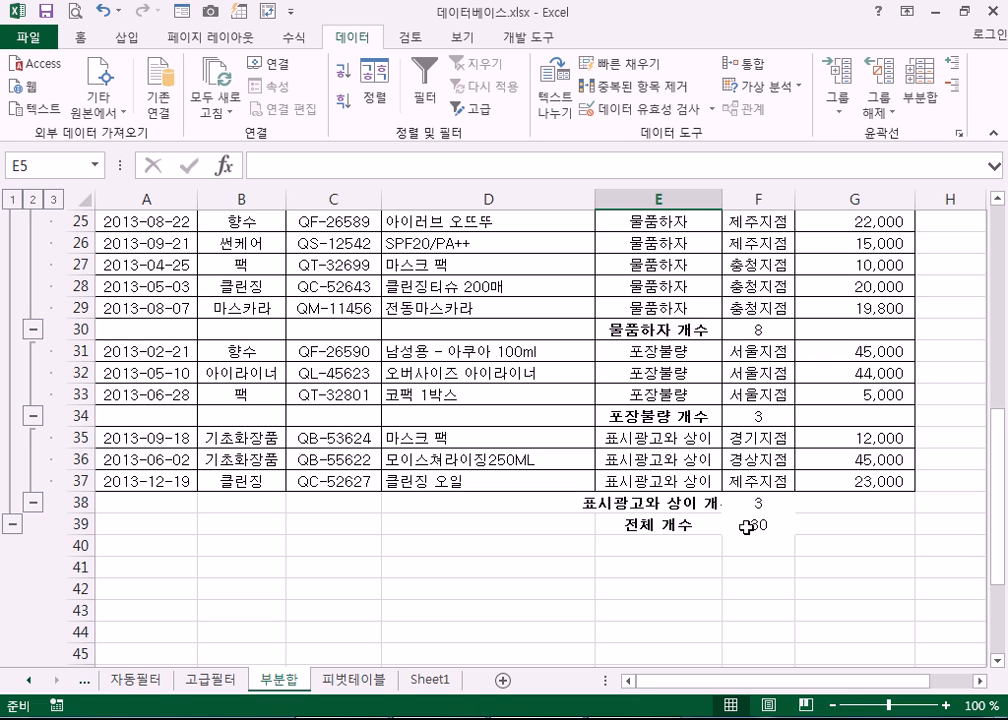
scroll(747, 527, "up", 8)
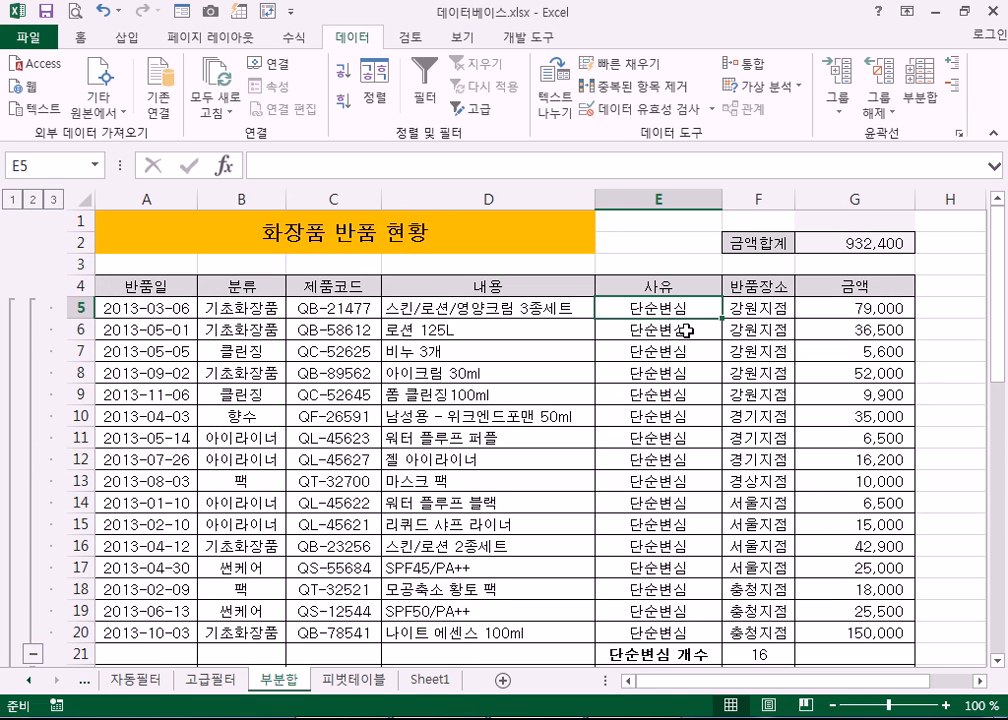
scroll(686, 330, "down", 3)
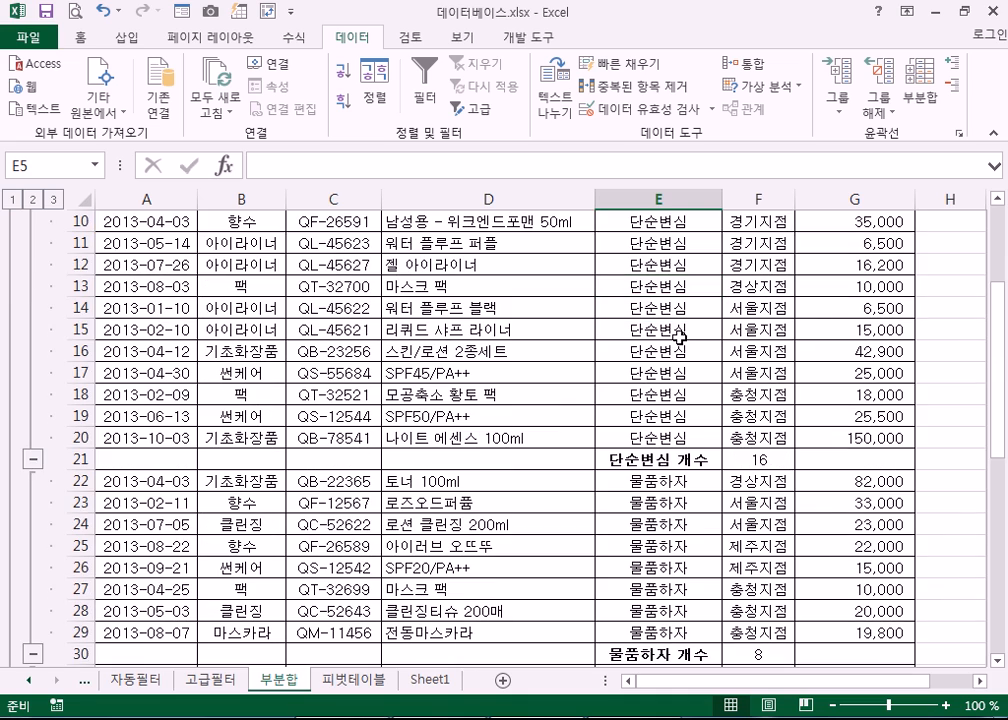
scroll(679, 338, "up", 3)
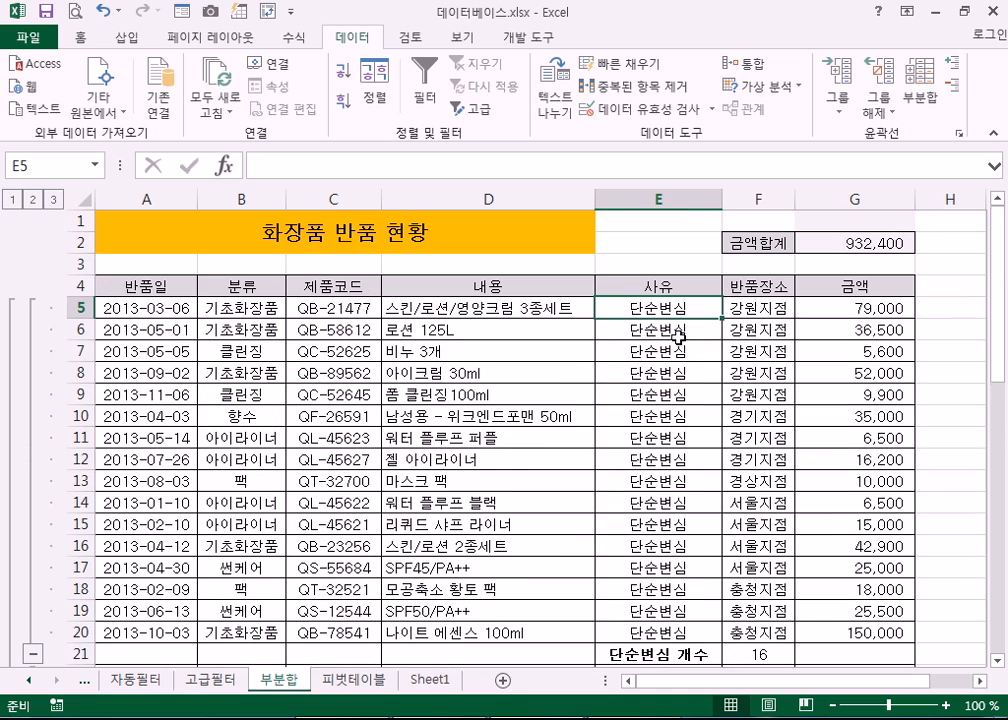
scroll(667, 331, "down", 3)
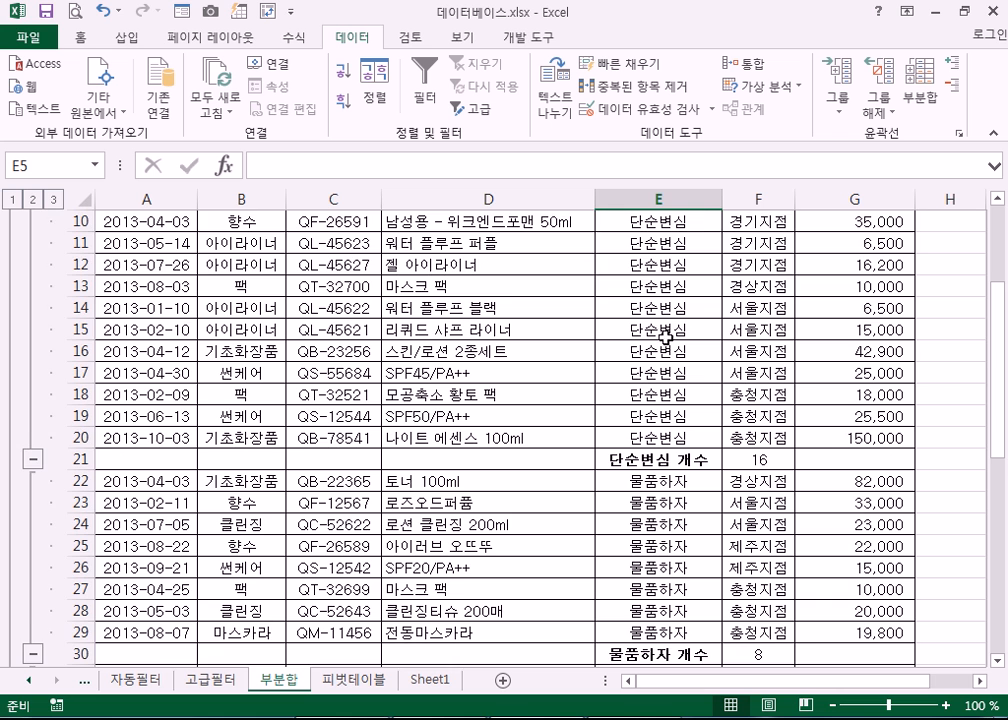
scroll(666, 328, "up", 3)
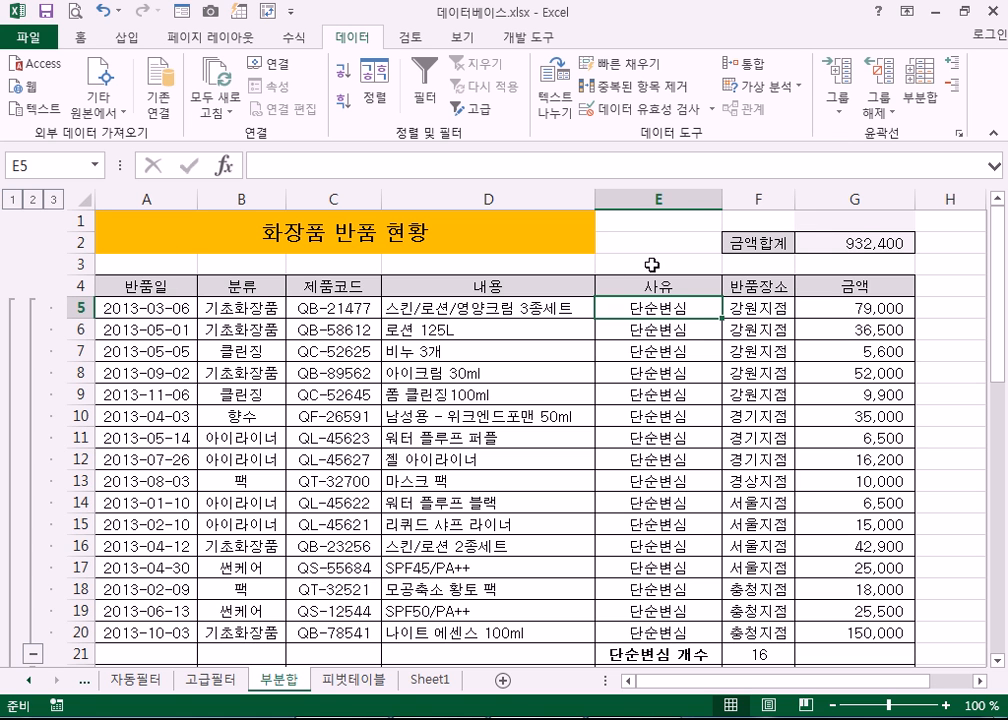
- Remove all subtotals, then sort the returns table by 분류 in ascending order and check the sorted rows
left_click(920, 90)
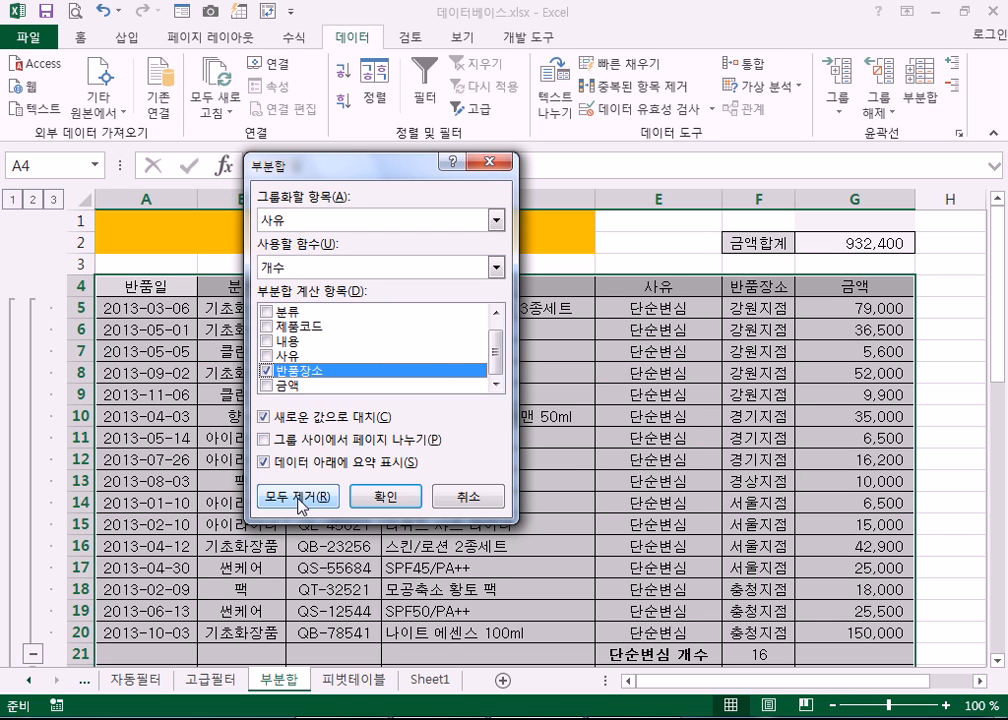
left_click(300, 496)
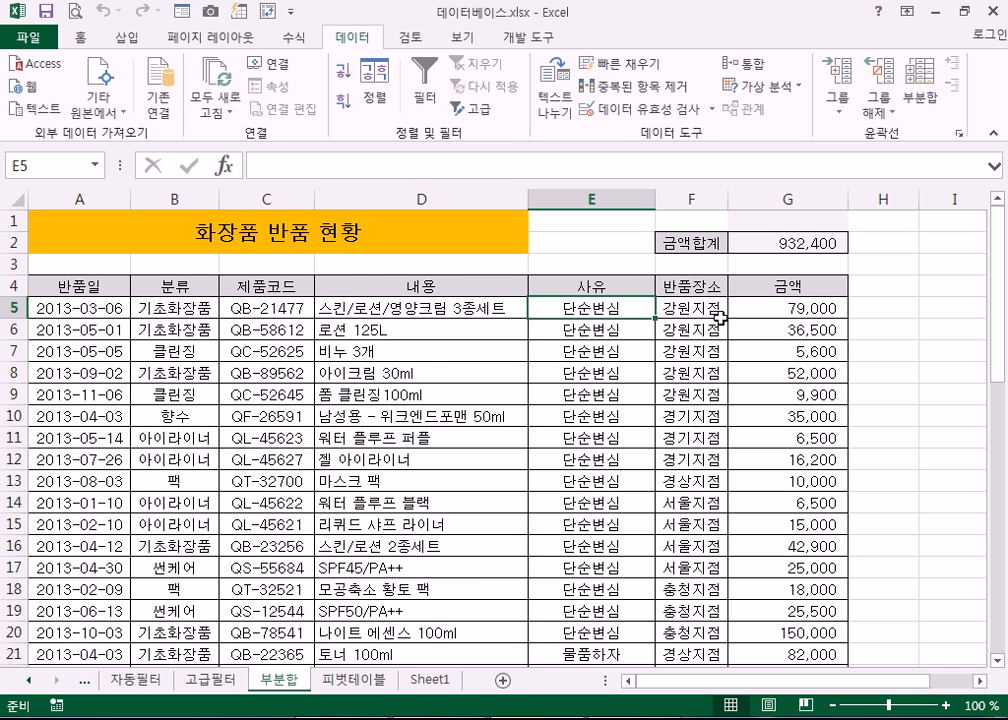
left_click(179, 308)
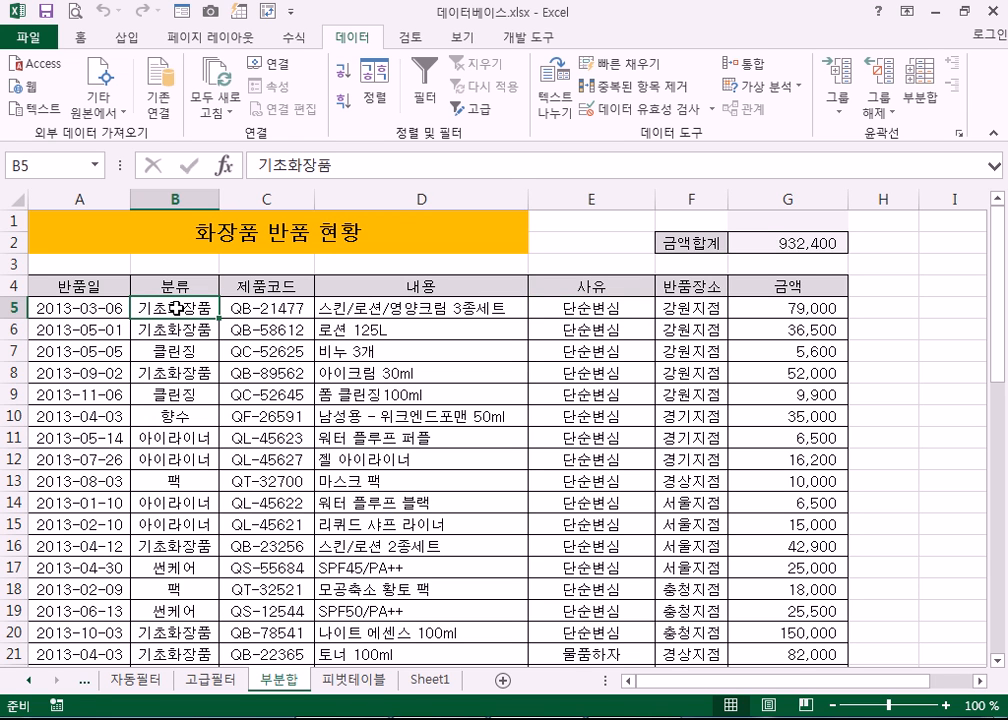
left_click(351, 77)
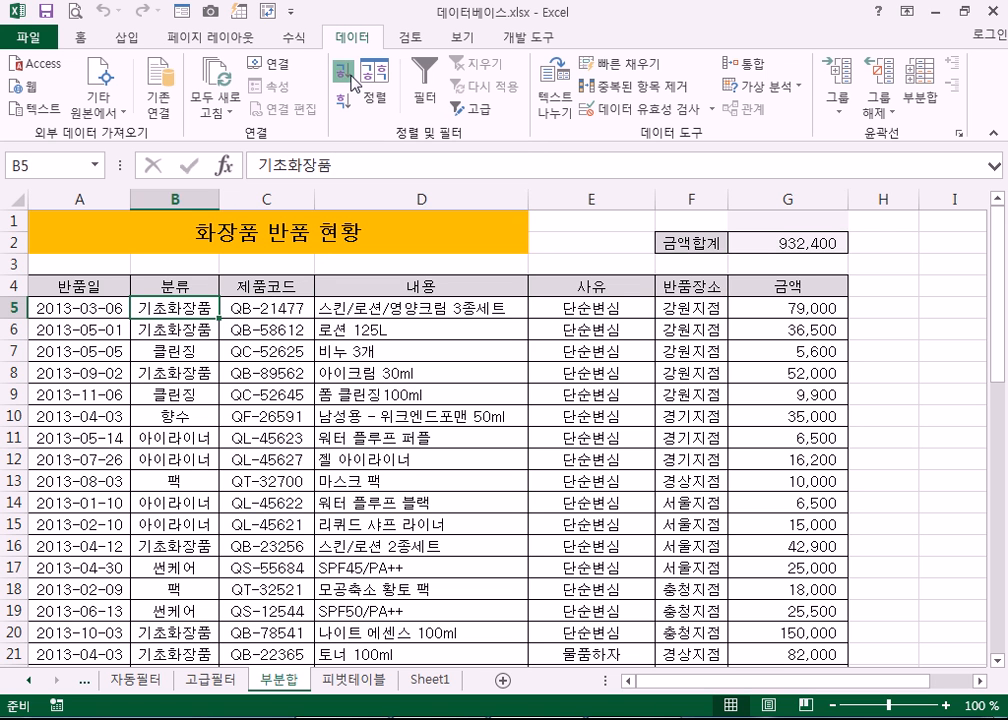
scroll(186, 311, "down", 6)
scroll(178, 505, "up", 5)
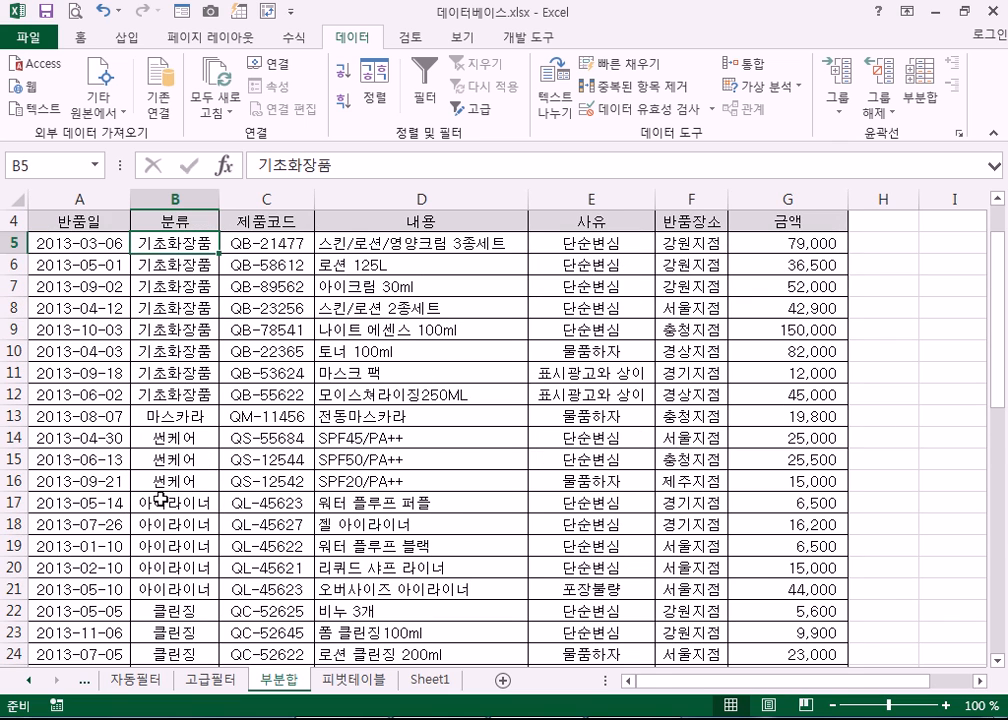
- Apply a subtotal (부분합) grouped by 분류, using 평균 on 금액 instead of 반품장소 as the only calculated field
left_click(920, 85)
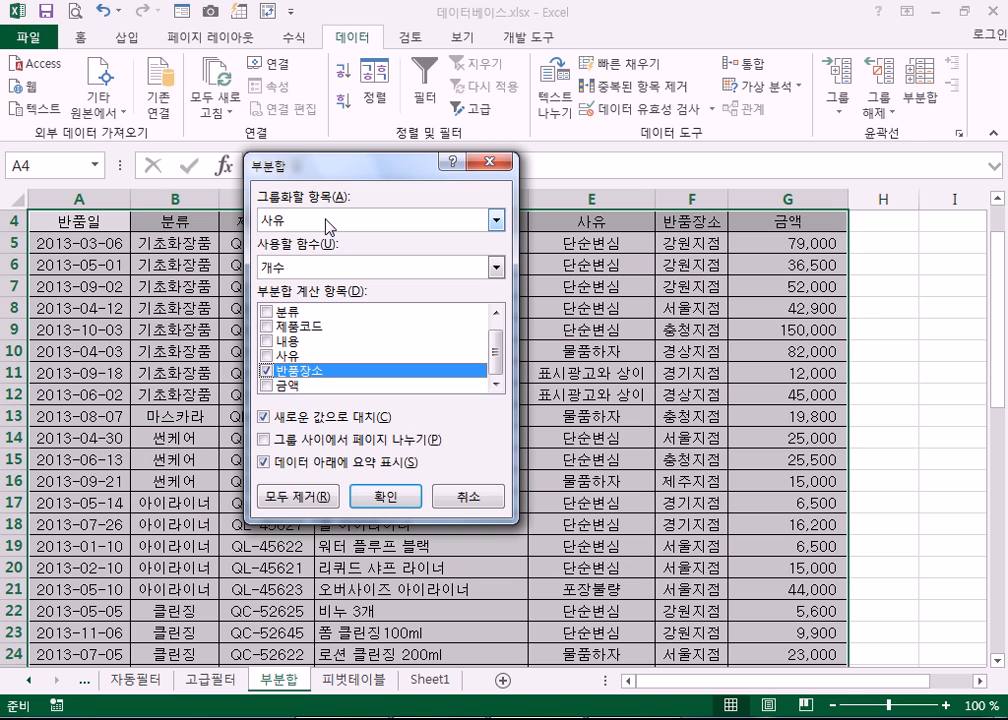
left_click(328, 226)
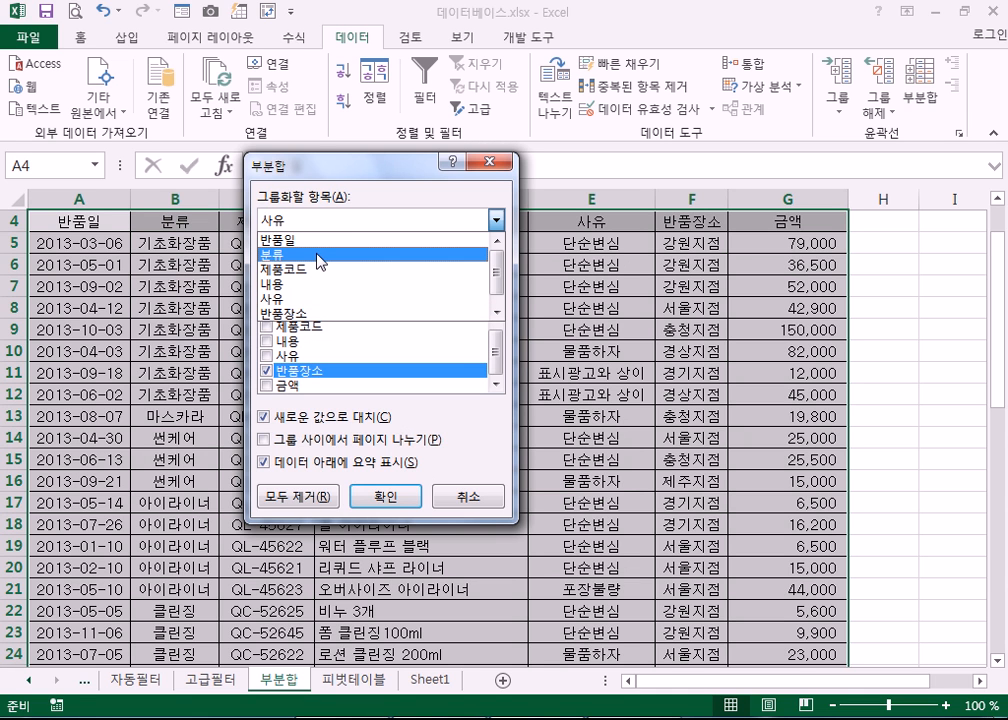
left_click(318, 256)
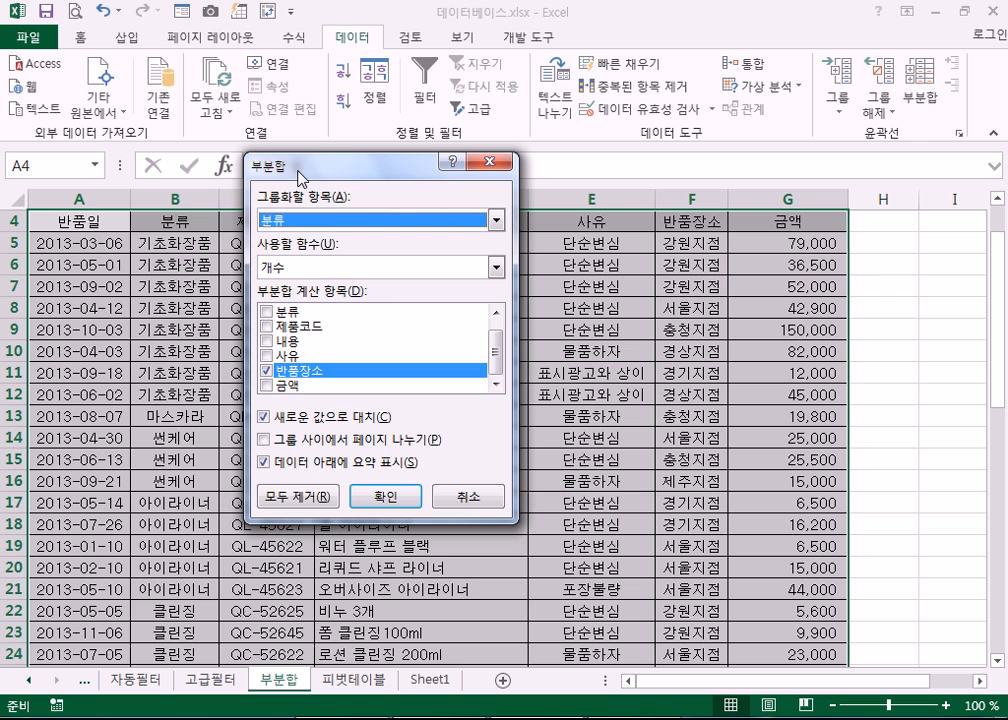
left_click(270, 372)
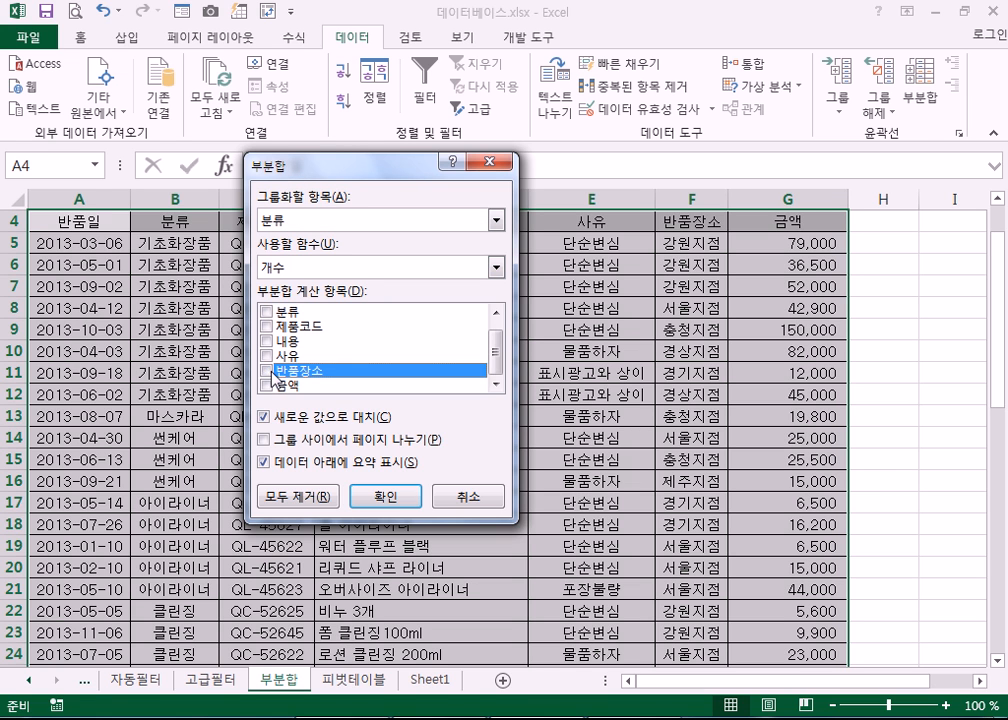
left_click(266, 385)
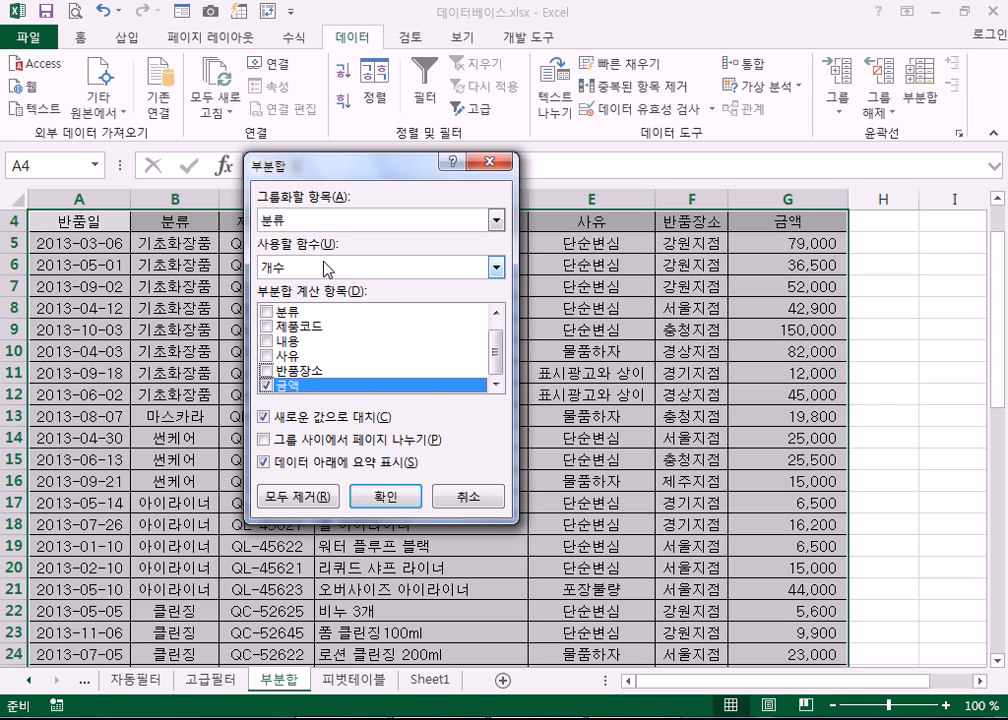
left_click(496, 268)
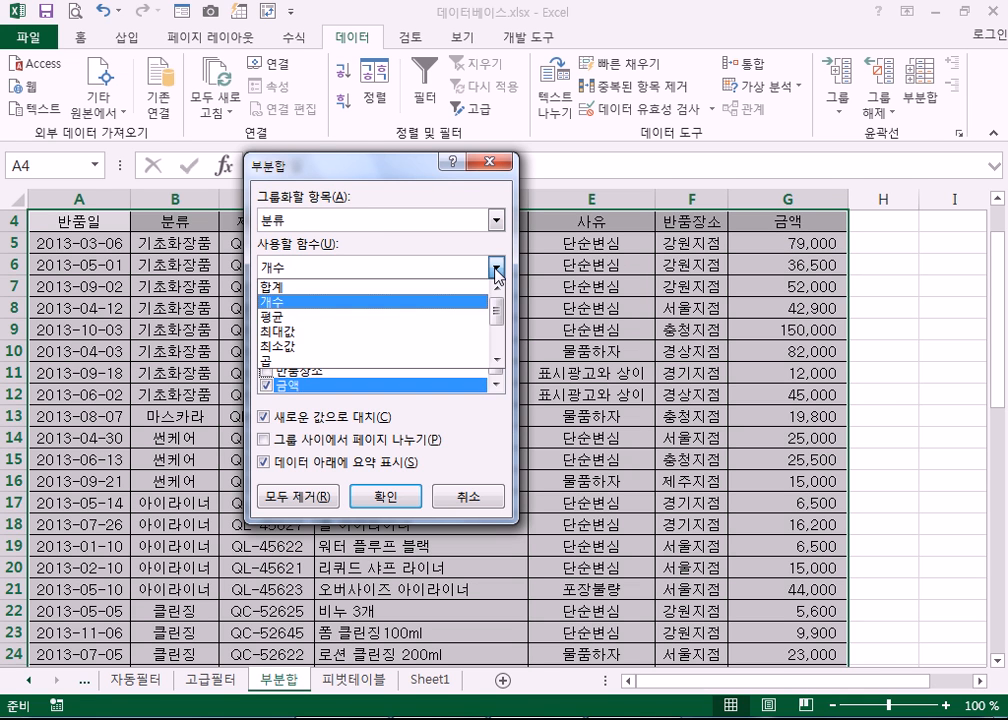
left_click(401, 316)
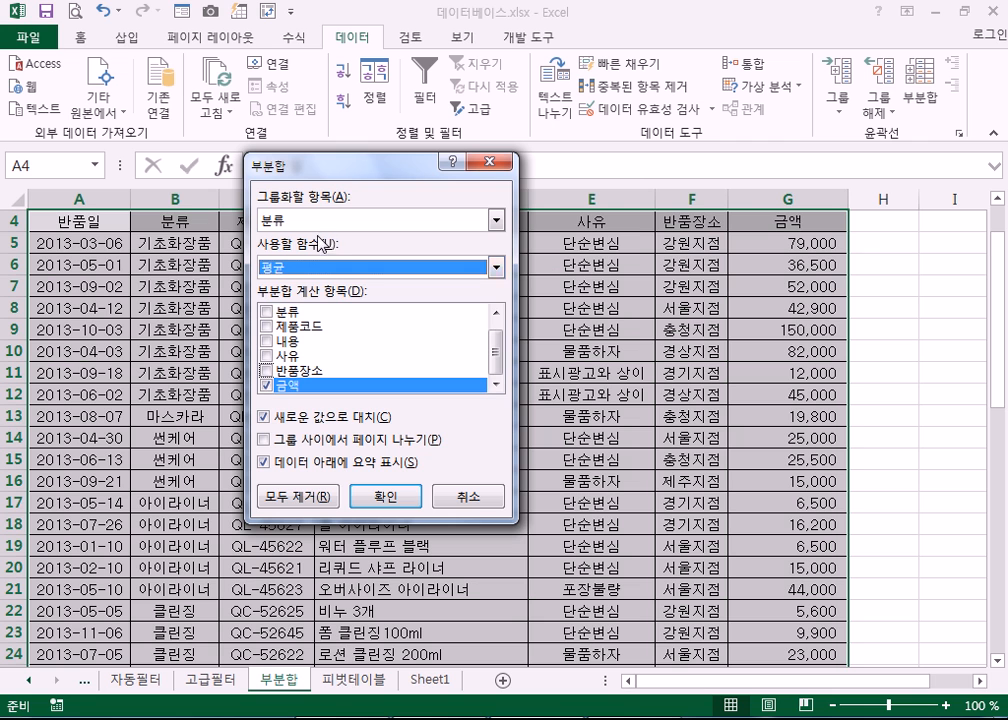
left_click(292, 272)
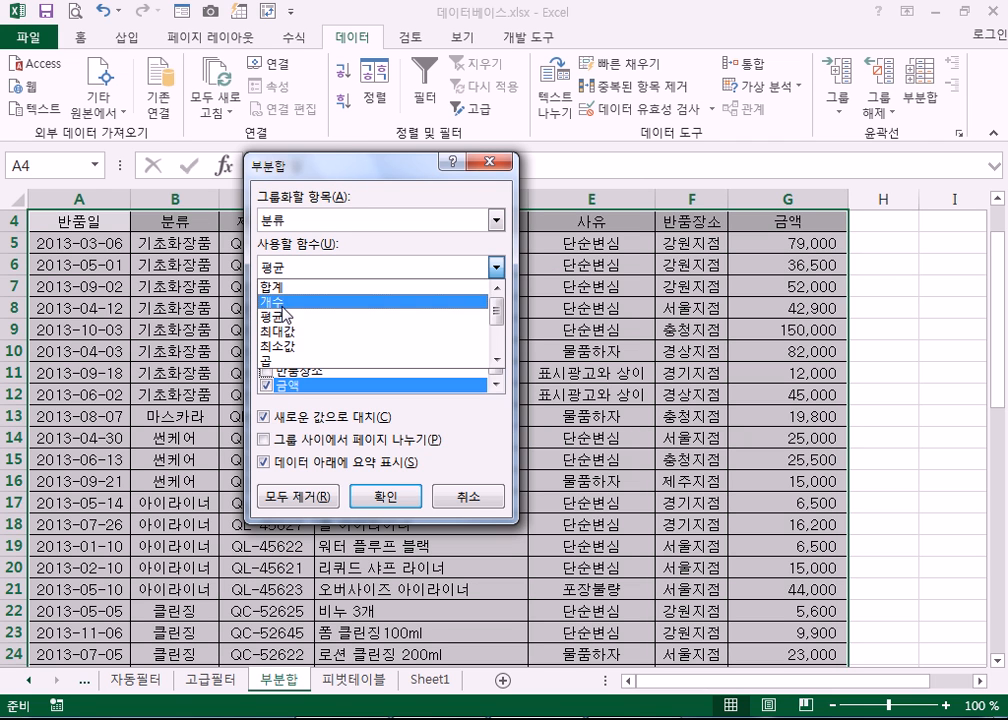
left_click(286, 312)
left_click(291, 273)
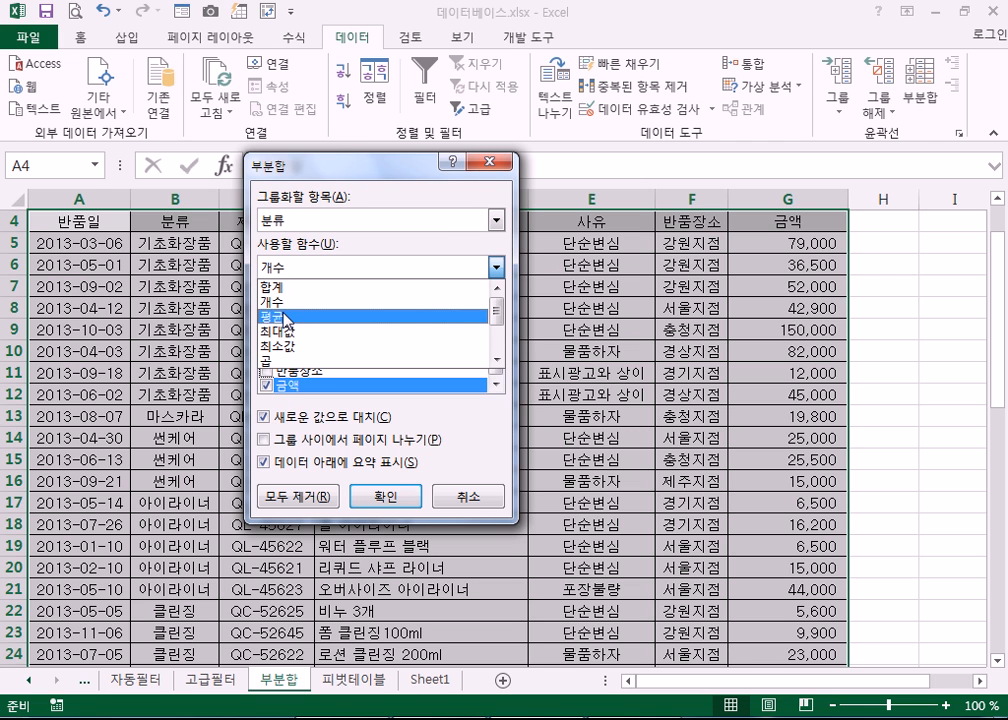
left_click(288, 315)
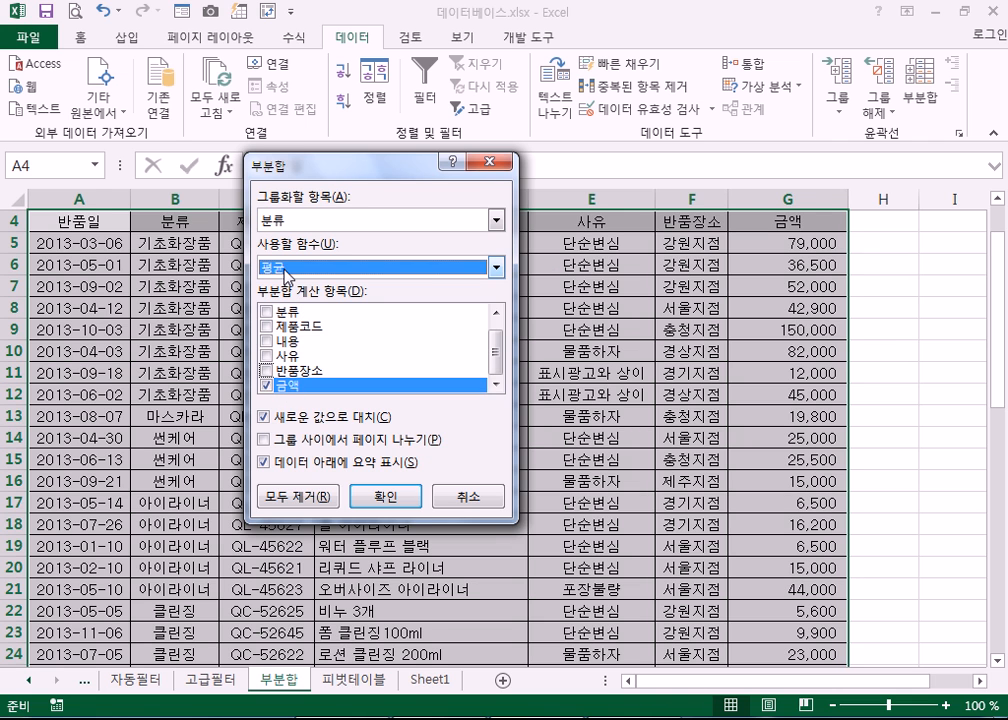
left_click(385, 496)
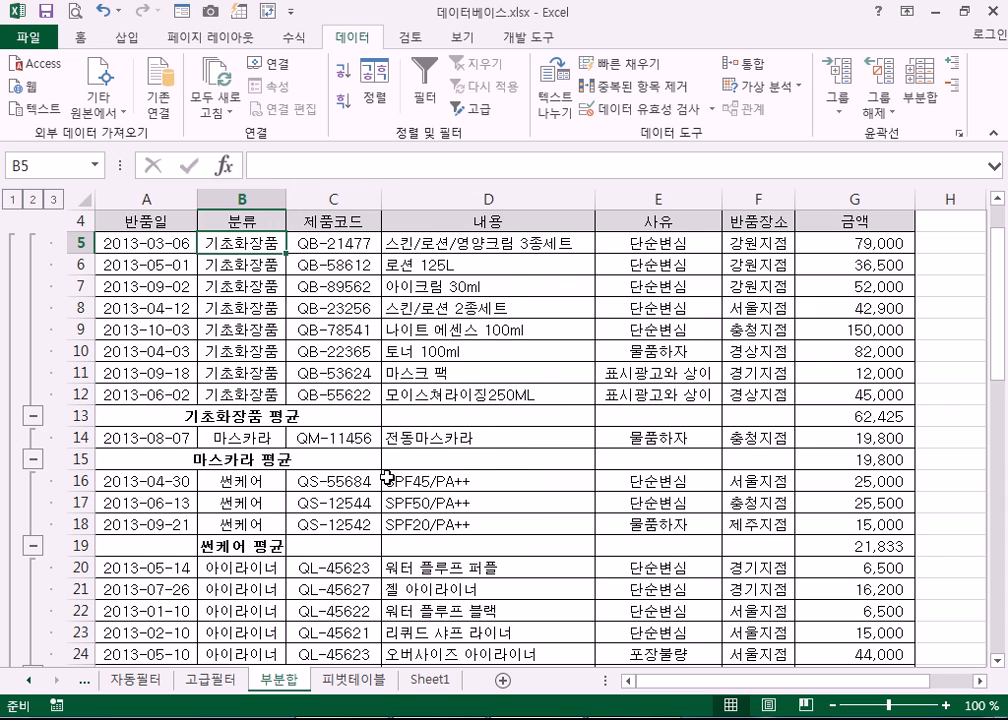
- Examine the 평균 row of each 분류 group and the overall average row at the end of the table
scroll(387, 478, "down", 2)
scroll(387, 476, "down", 1)
scroll(389, 474, "down", 3)
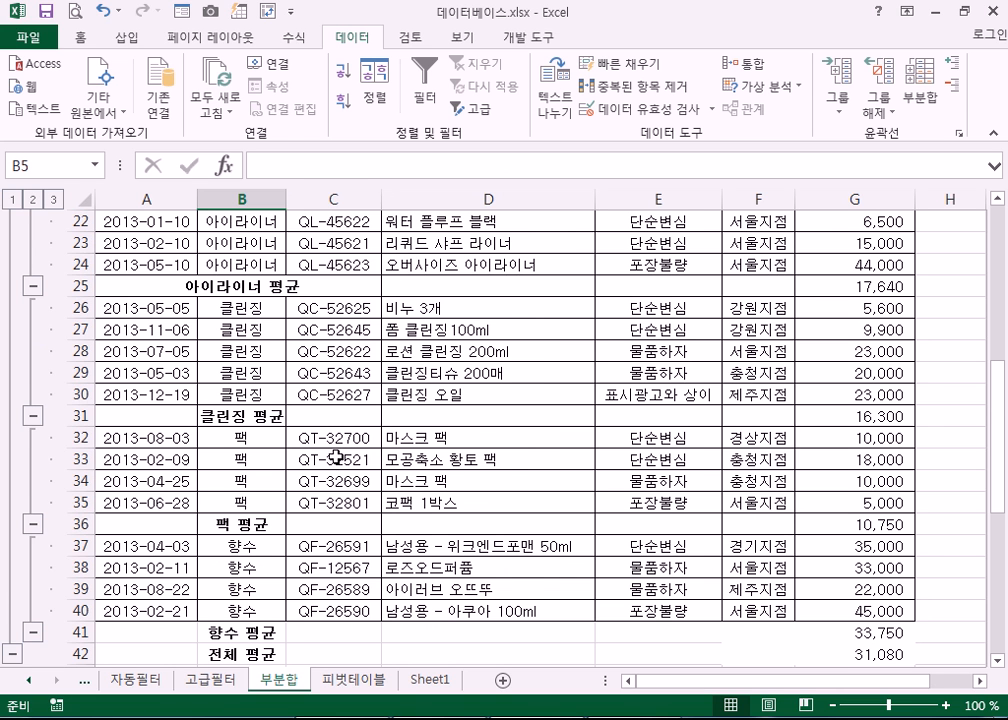
scroll(336, 457, "down", 2)
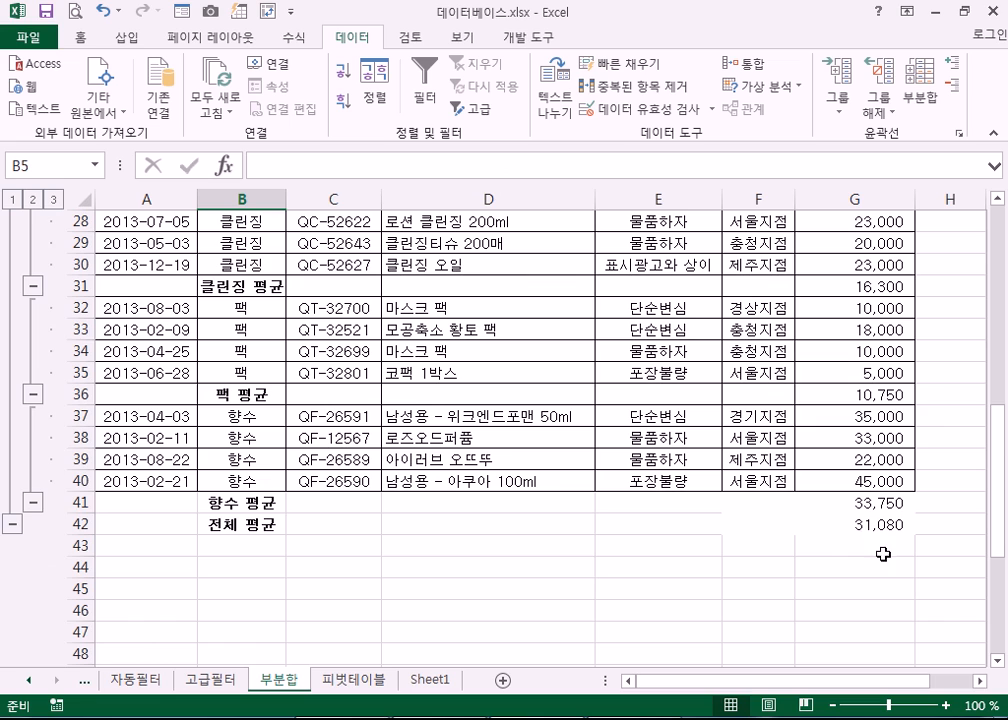
scroll(822, 521, "up", 6)
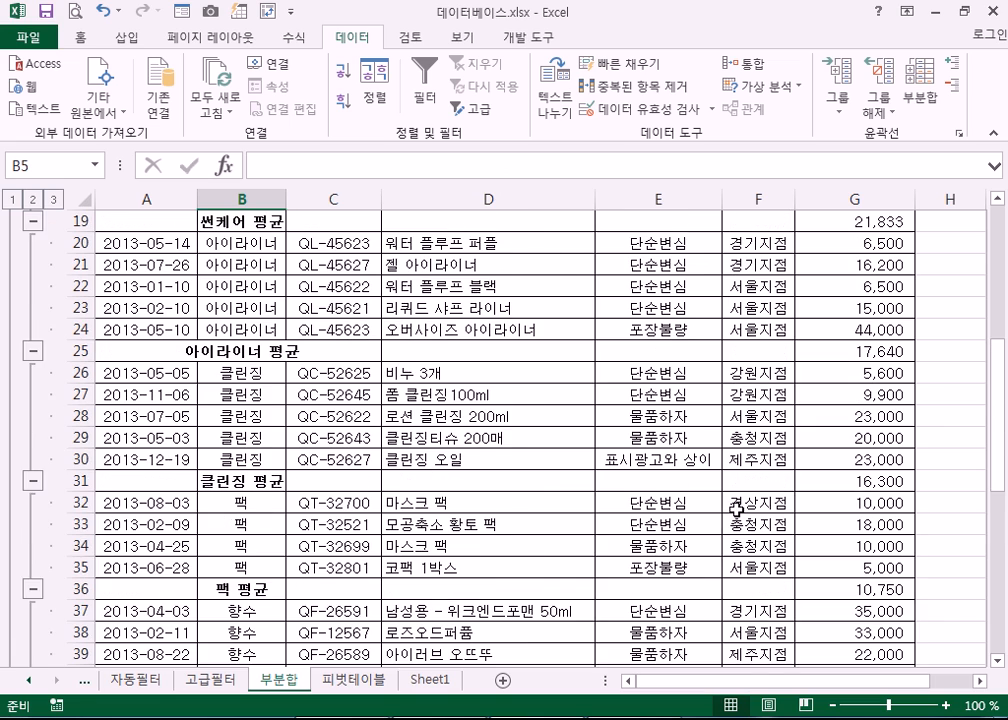
scroll(538, 469, "up", 3)
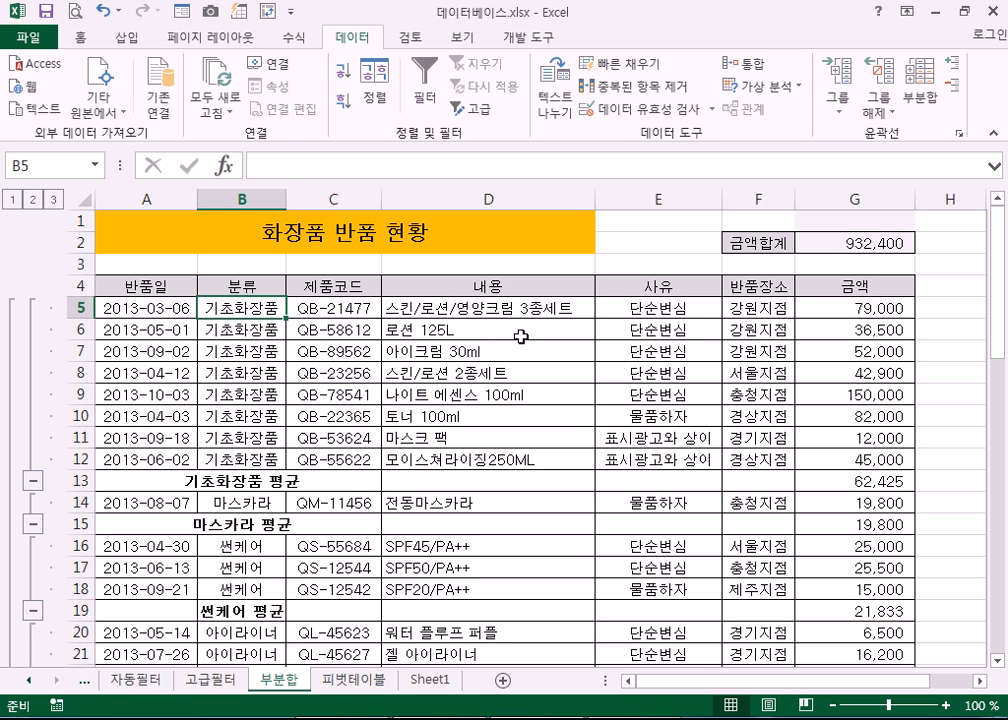
- Compare outline levels 1, 2 and 3 of the subtotalled table, finishing on level 2 with only the average rows shown
left_click(14, 199)
left_click(34, 203)
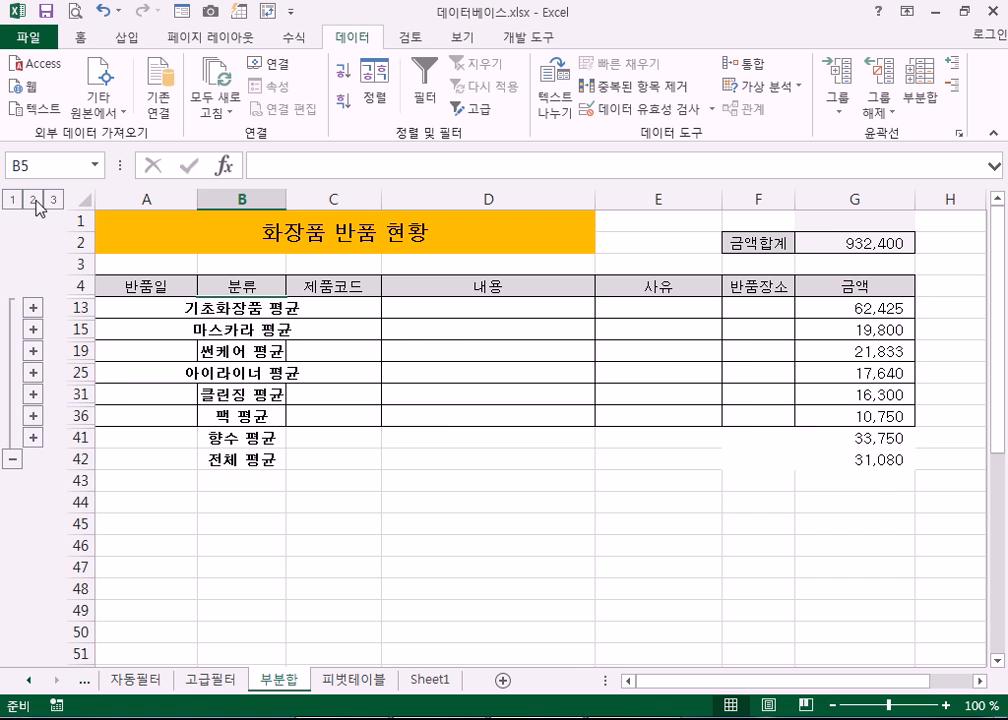
left_click(56, 202)
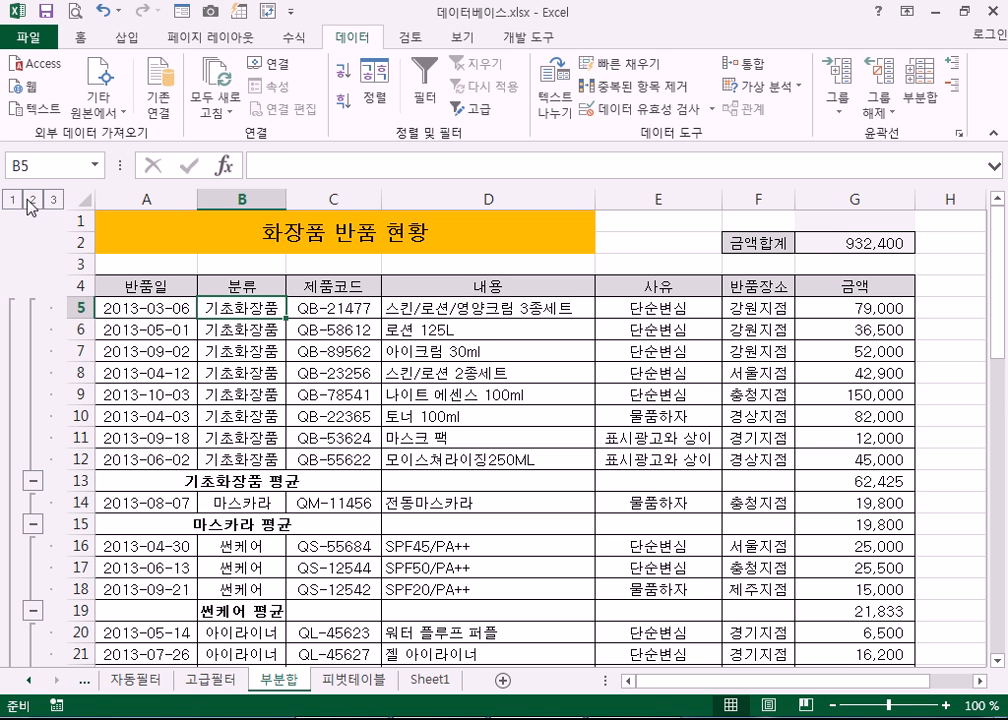
left_click(14, 200)
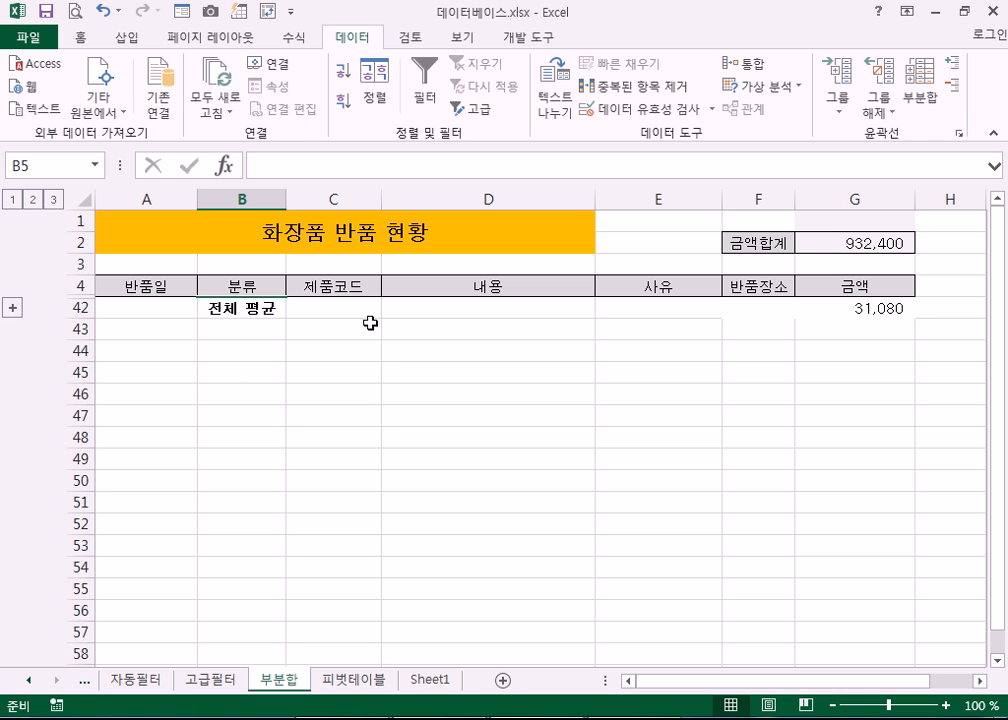
left_click(33, 200)
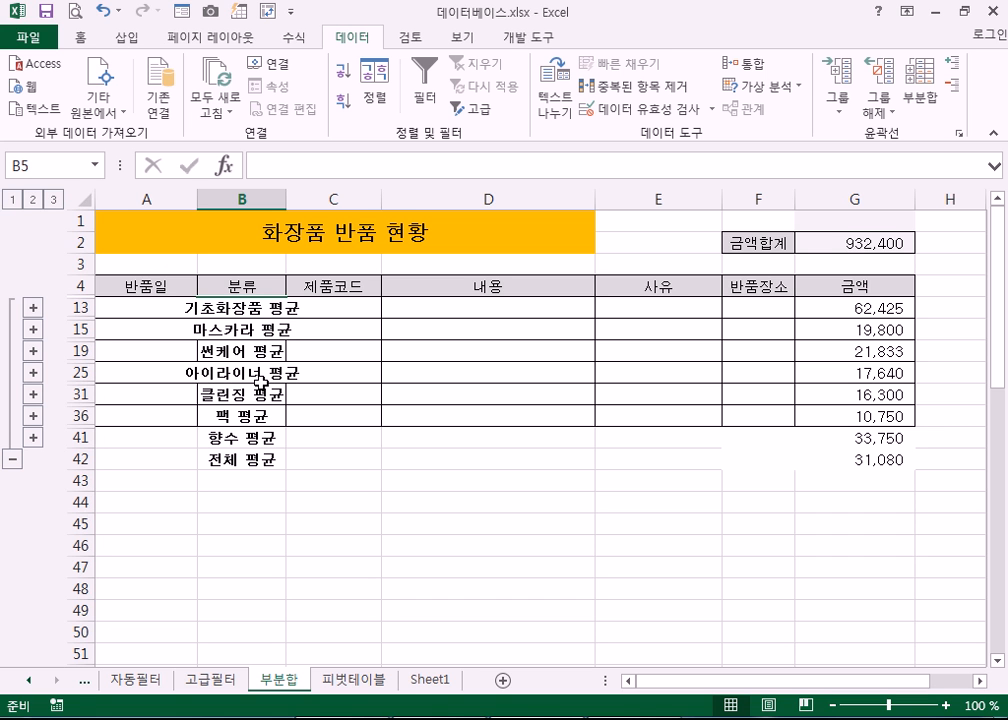
left_click(55, 199)
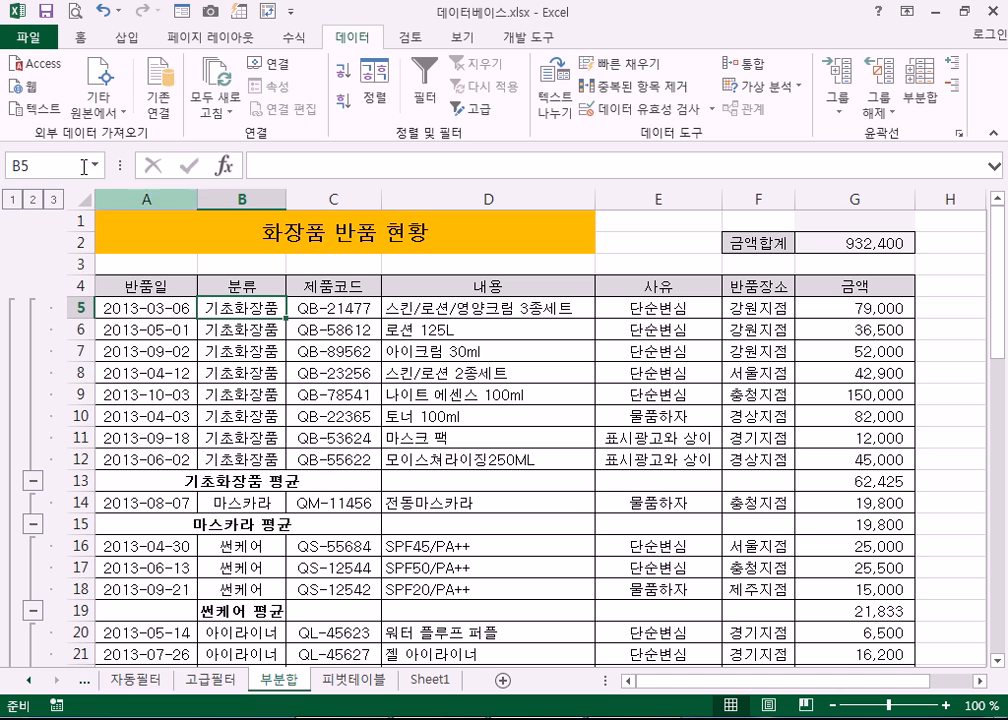
left_click(34, 199)
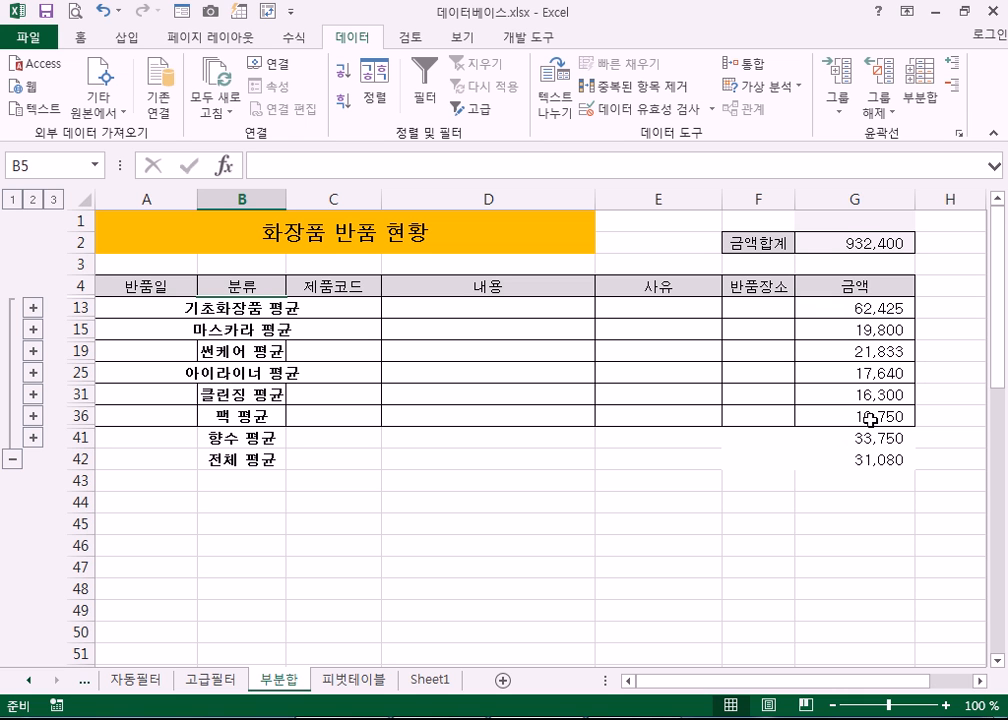
- Expand and collapse the 기초화장품 group, leave its detail rows open and check the 금액 of 나이트 에센스 100ml
left_click(252, 418)
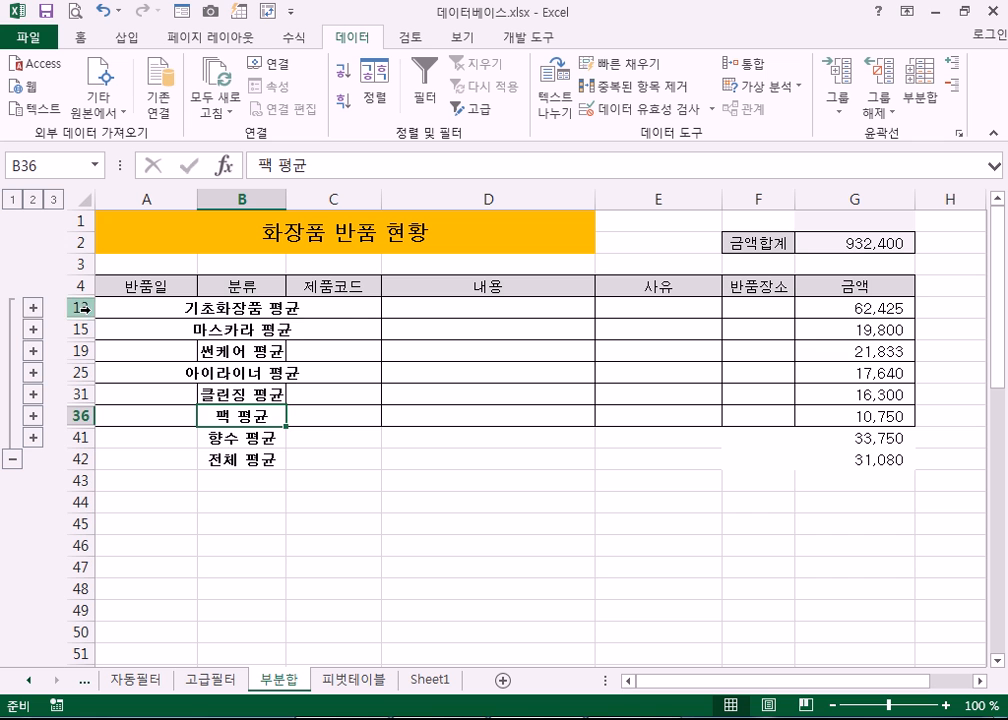
left_click(33, 308)
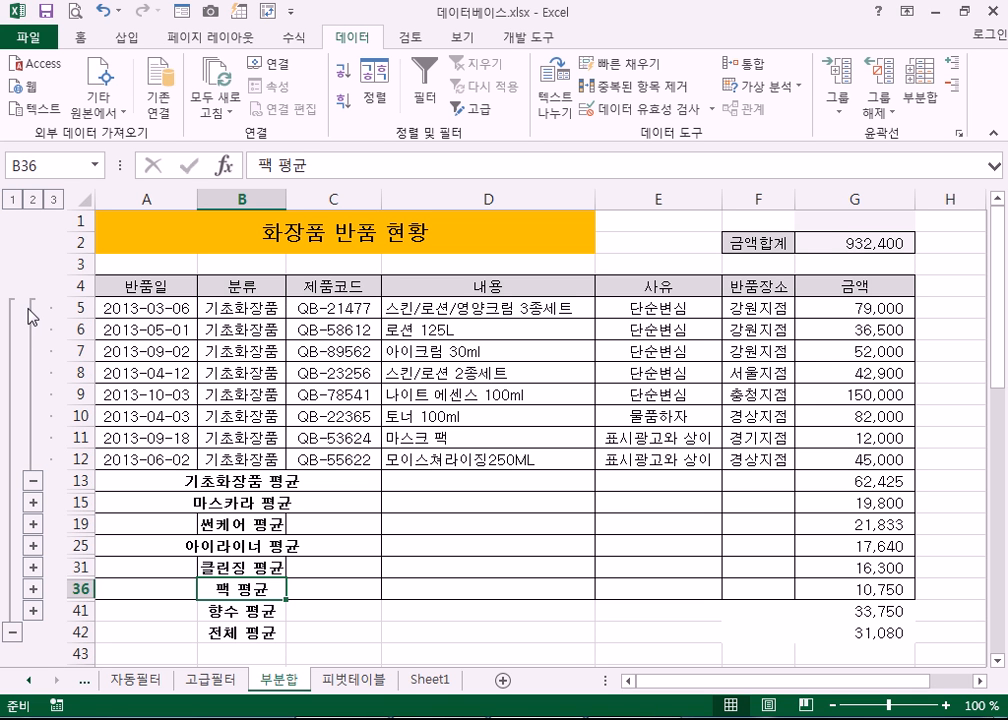
left_click(33, 480)
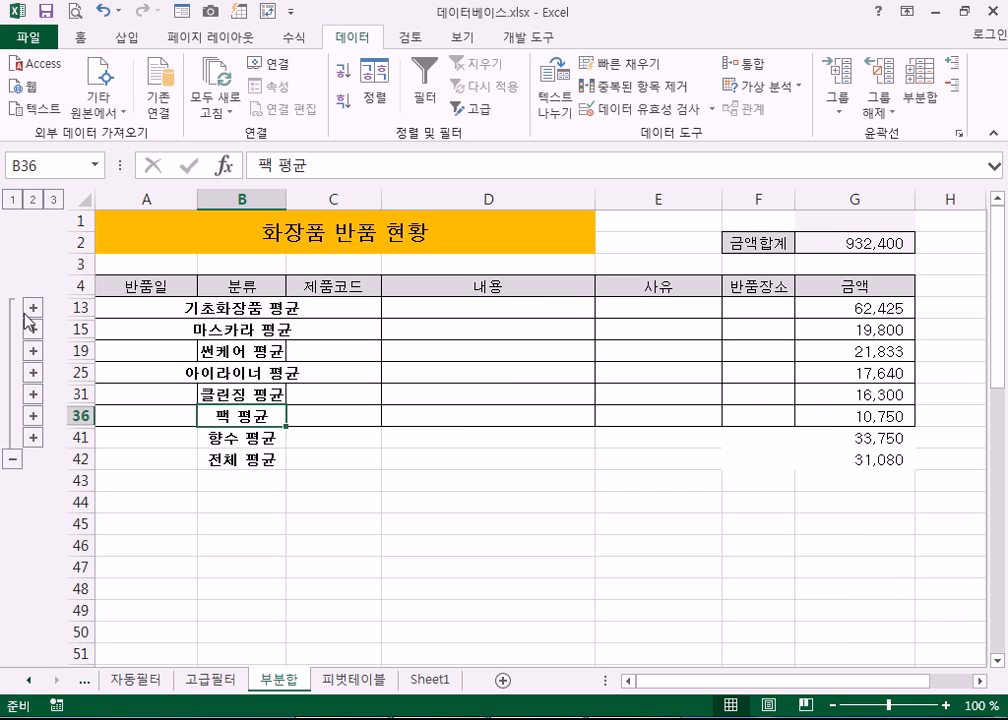
left_click(33, 308)
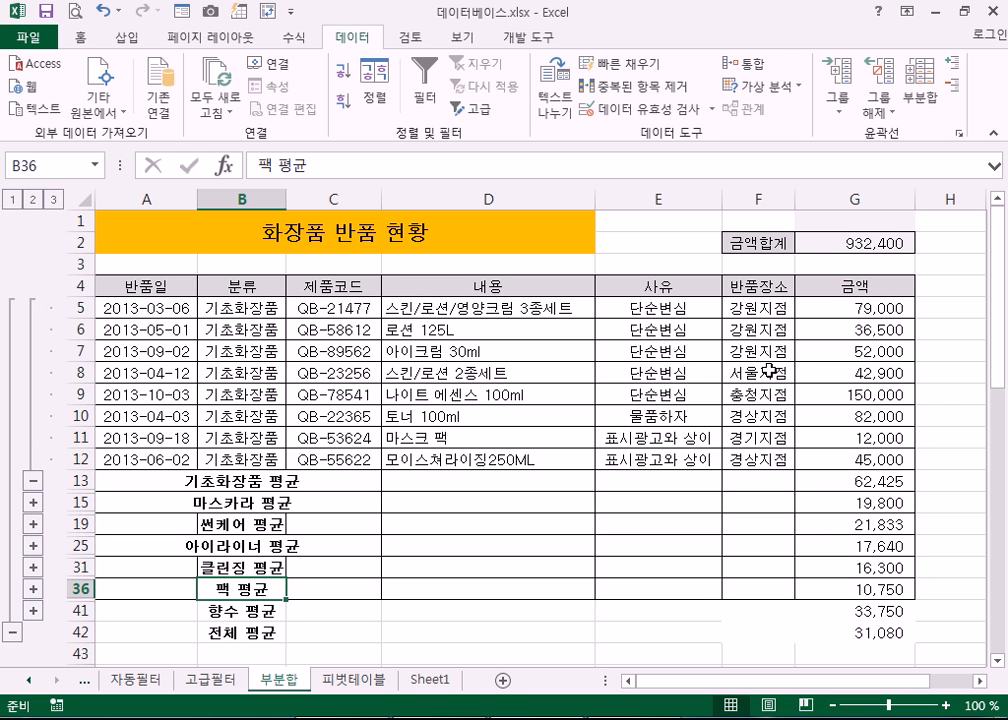
left_click(843, 401)
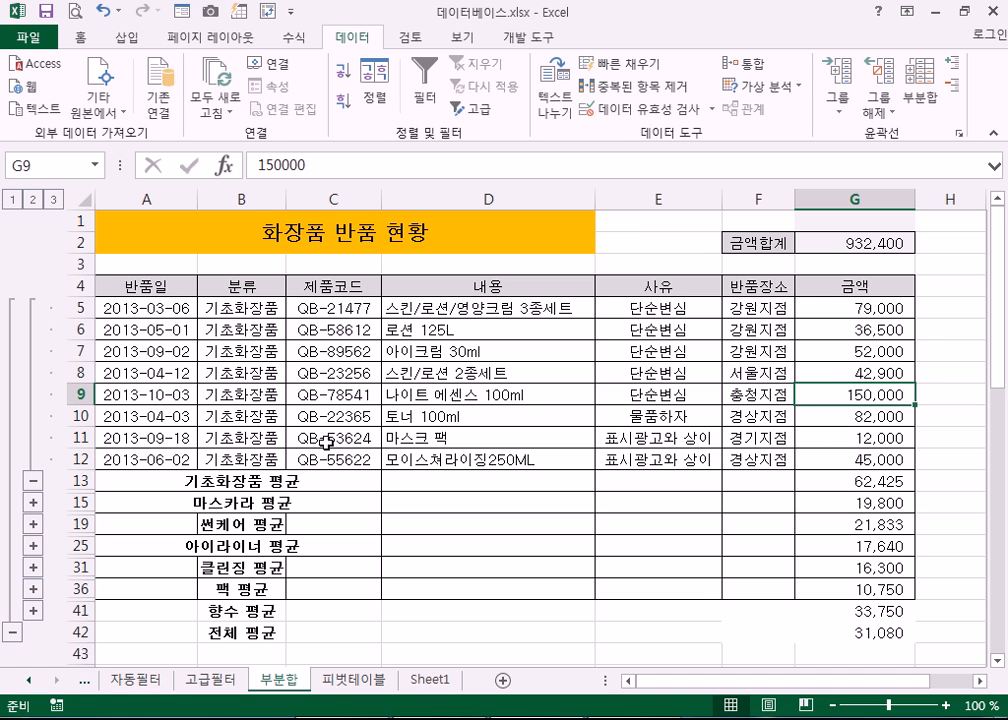
- Expand only the 마스카라 and 썬케어 groups from outline level 2, and remove all subtotals from the returns table
left_click(33, 199)
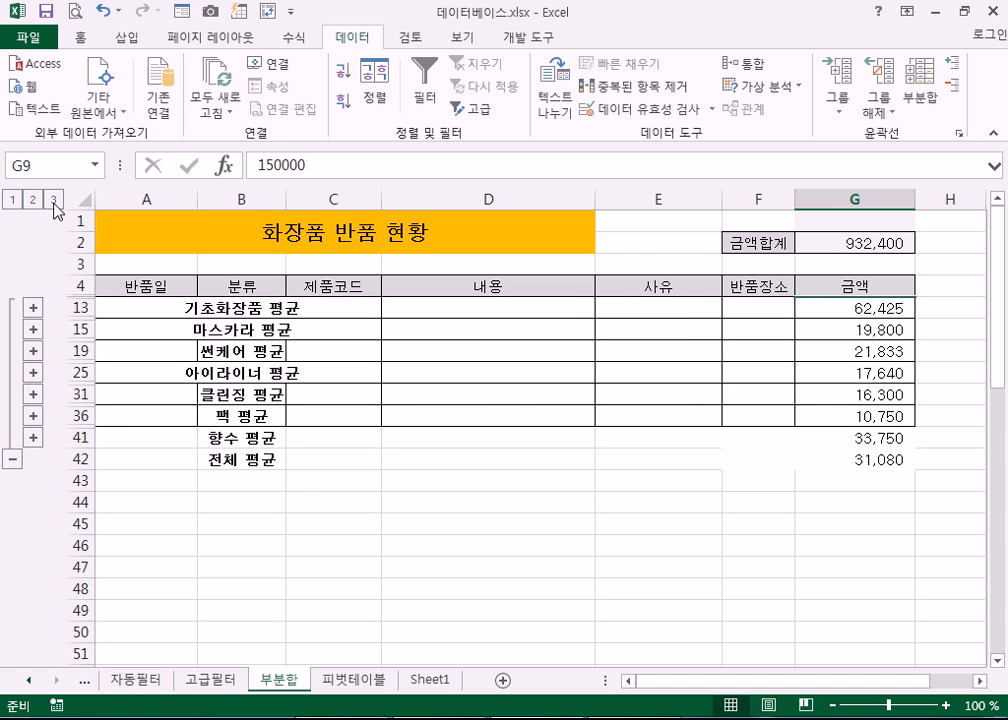
left_click(35, 331)
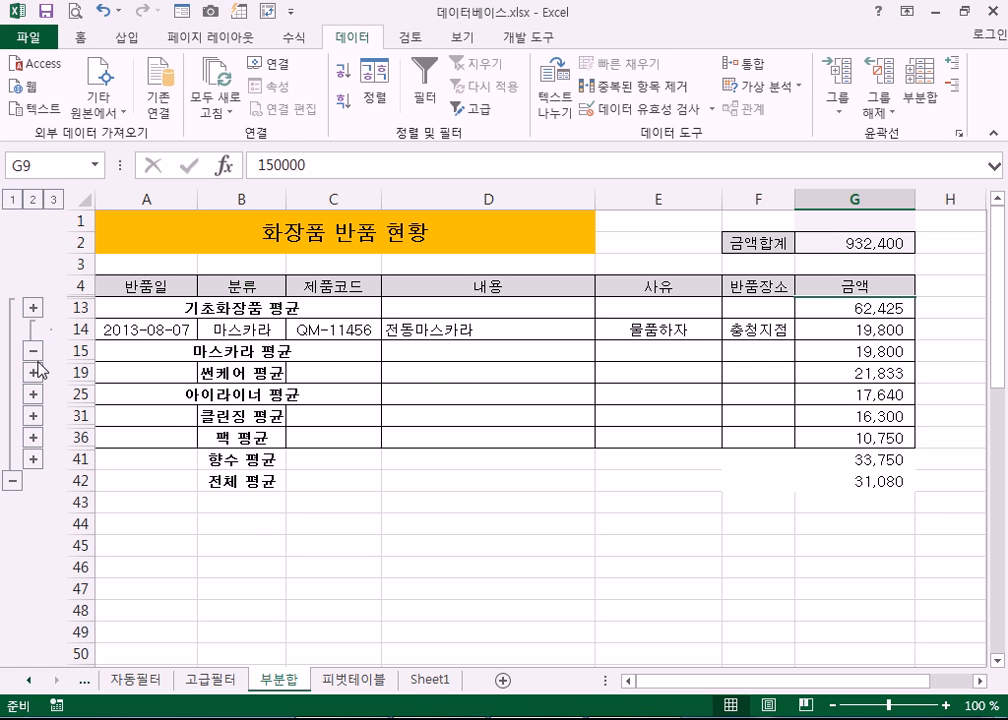
left_click(34, 371)
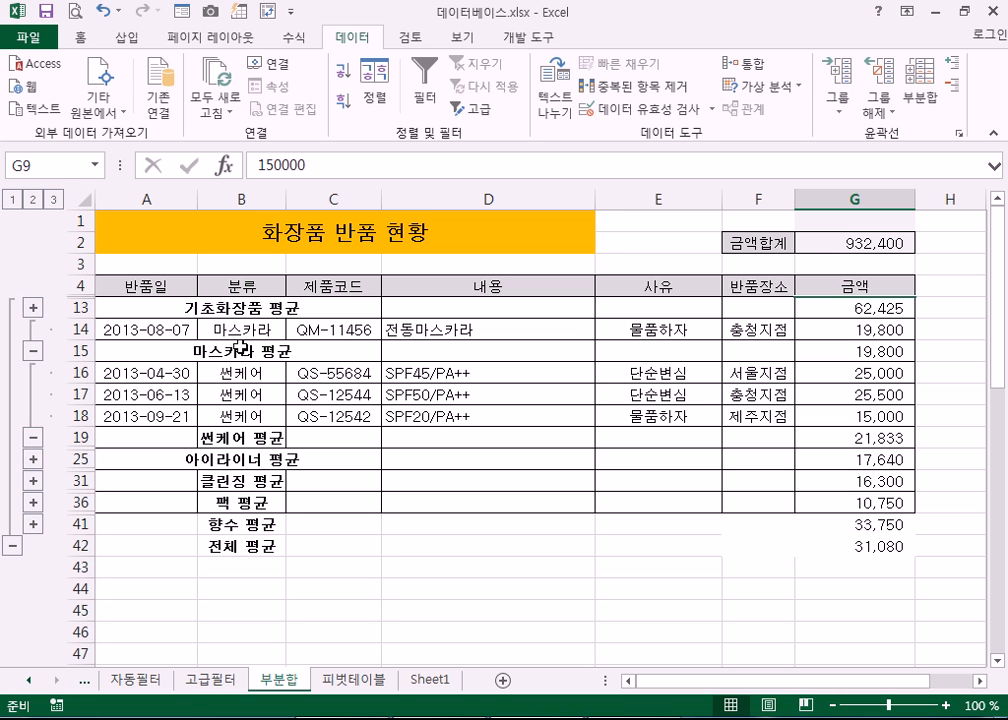
left_click(920, 97)
left_click(310, 494)
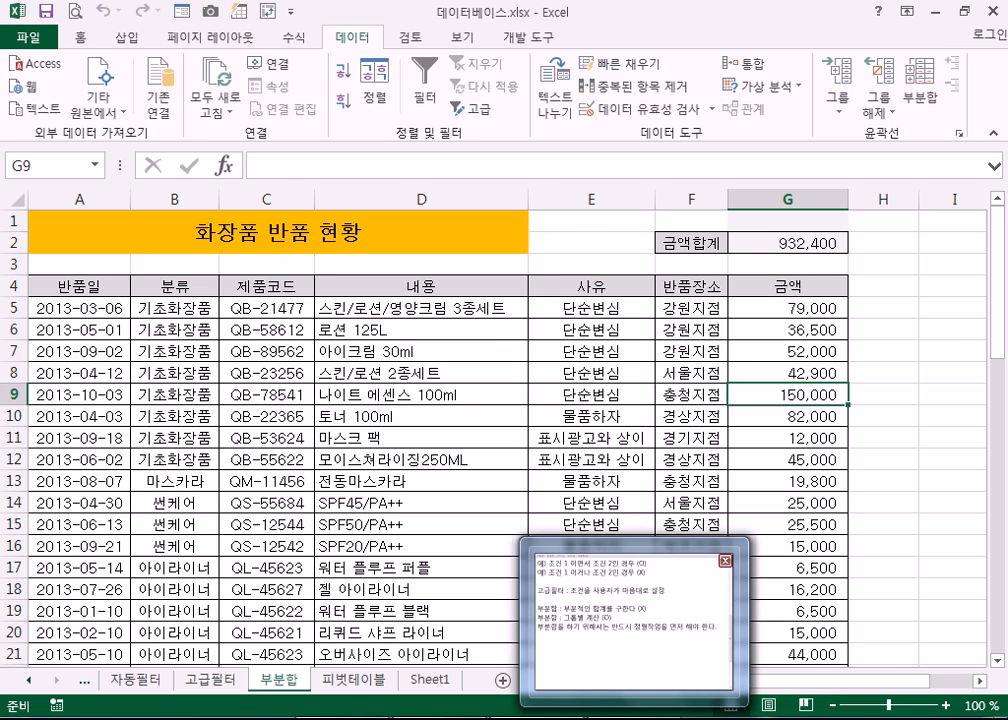
- Switch to the Notepad notes and add the line "부분합을 하고자하는 항목을 기준으로 정렬" below the existing subtotal rules
left_click(633, 718)
type("부")
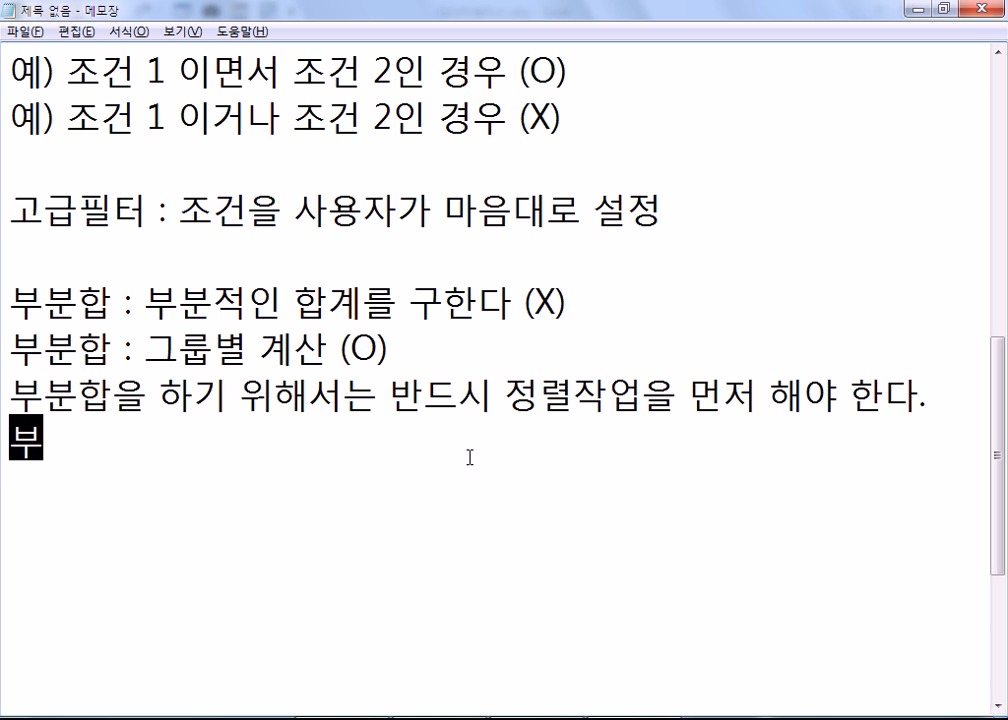
type("분합을 정렬하")
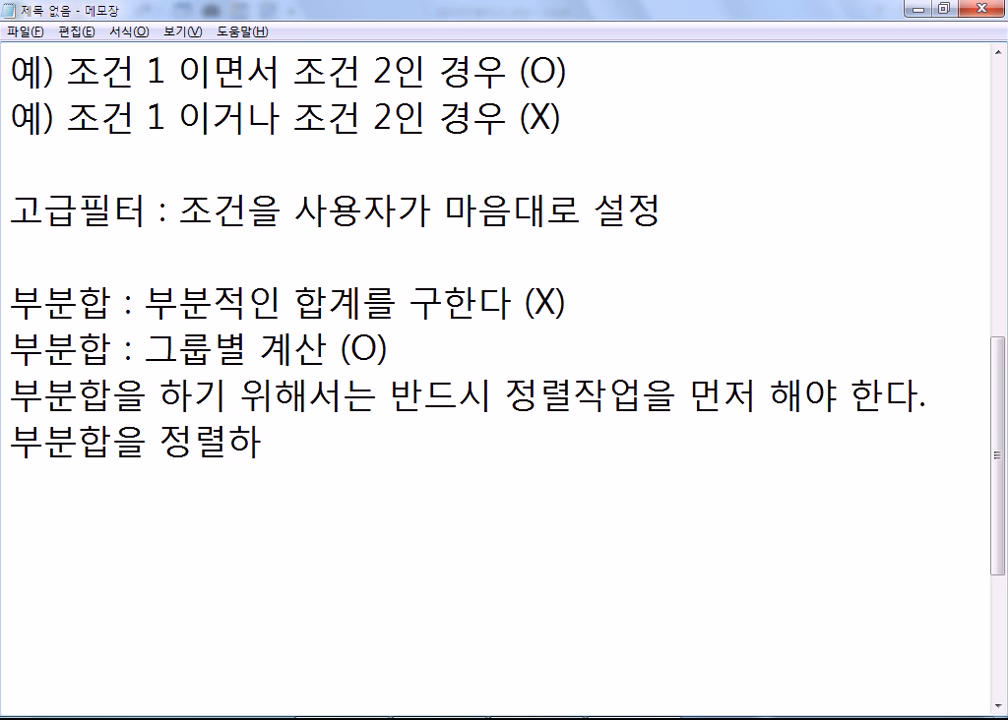
key("BackSpace")
key("BackSpace")
key("BackSpace")
key("BackSpace")
key("BackSpace")
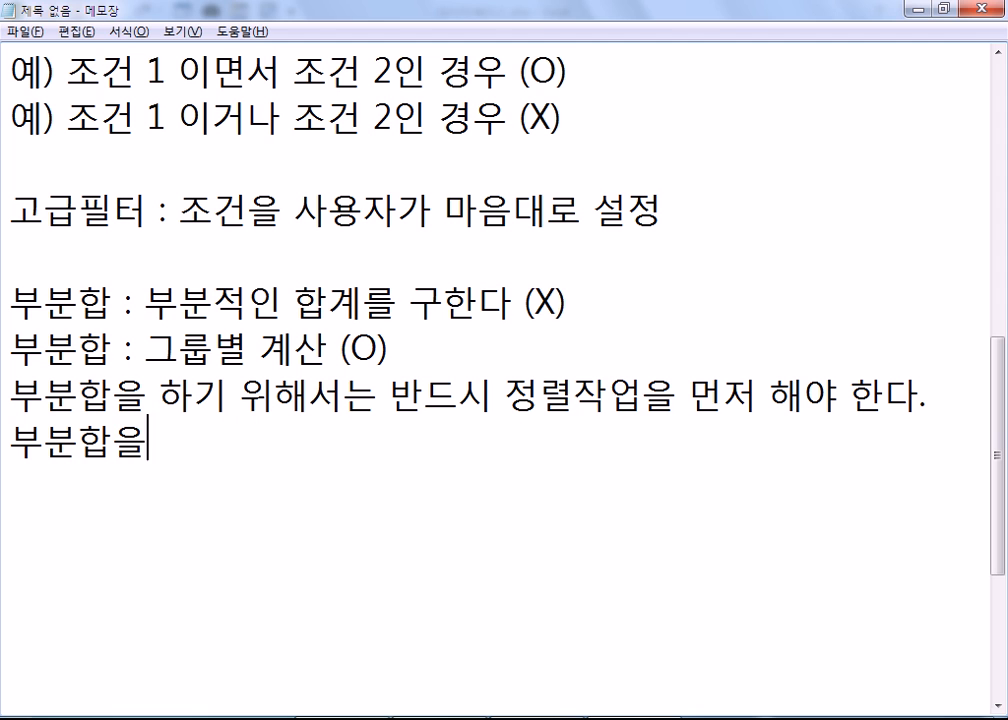
type("을 학고자")
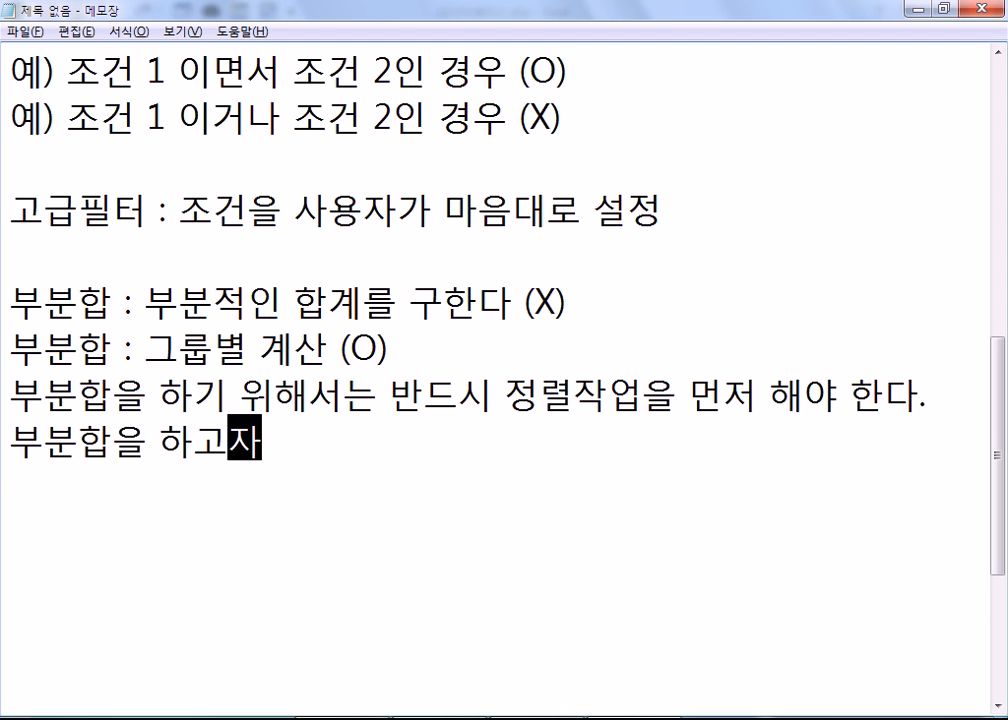
type("하는 항목을 깃")
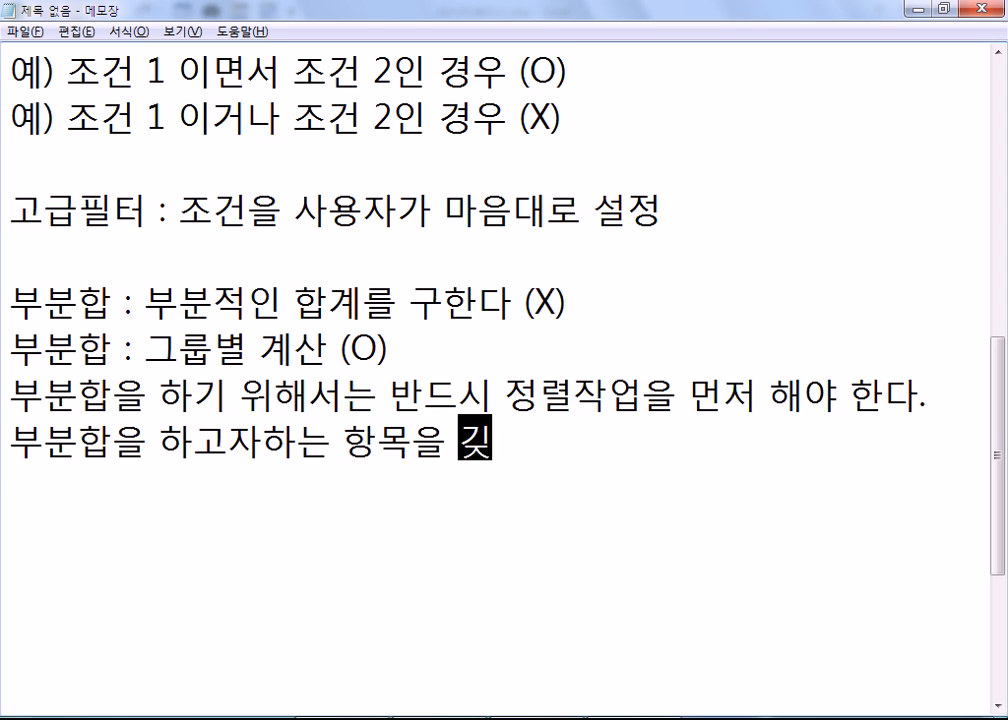
key("BackSpace")
type("준으로 정")
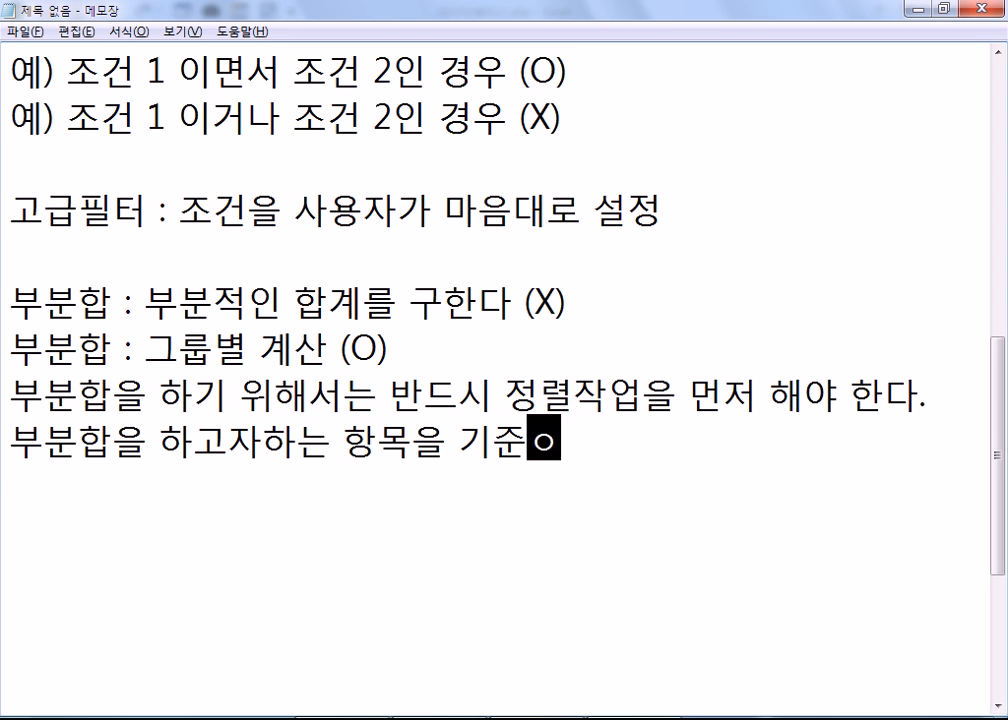
type("렬")
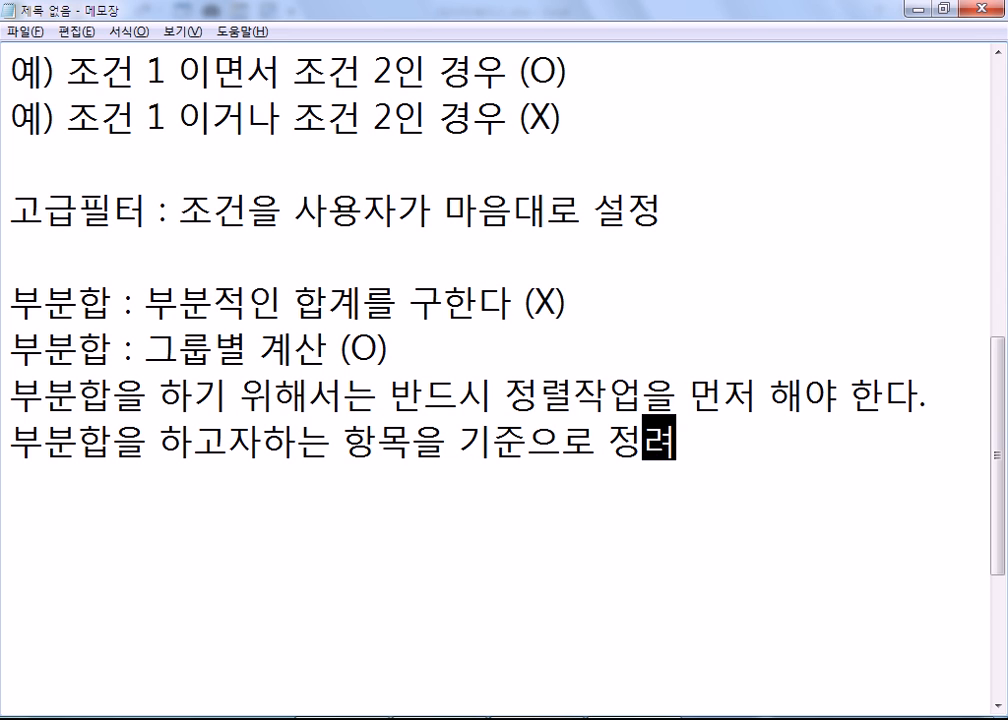
- Highlight the two sorting rules in the notes, comparing them with the returns table in Excel
left_click_drag(8, 385, 918, 397)
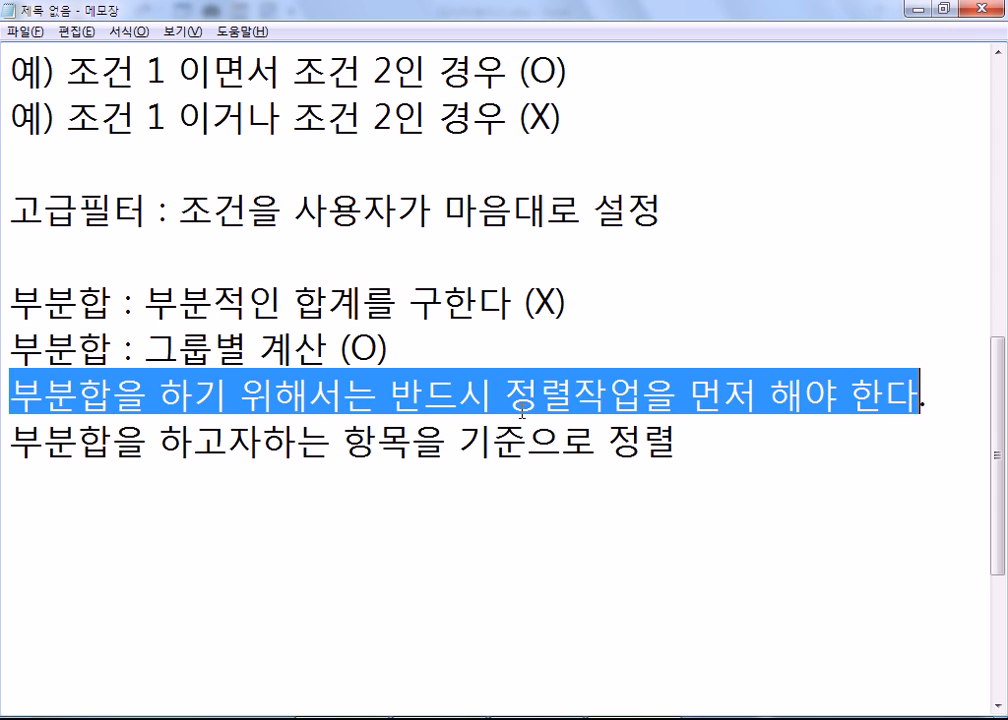
left_click_drag(505, 397, 646, 385)
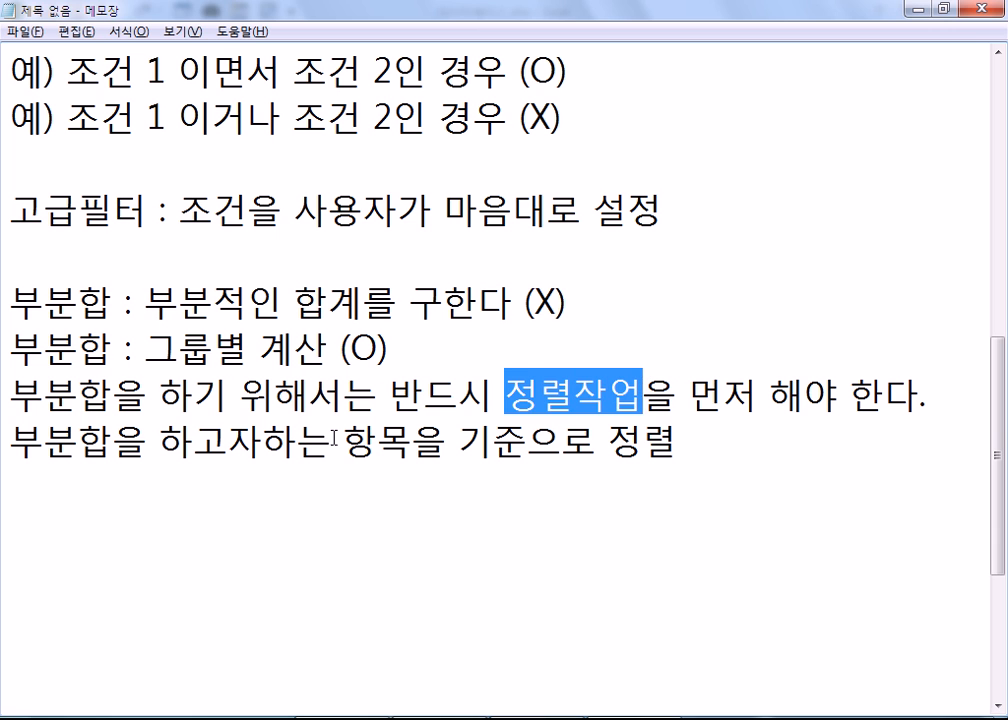
left_click_drag(10, 440, 419, 441)
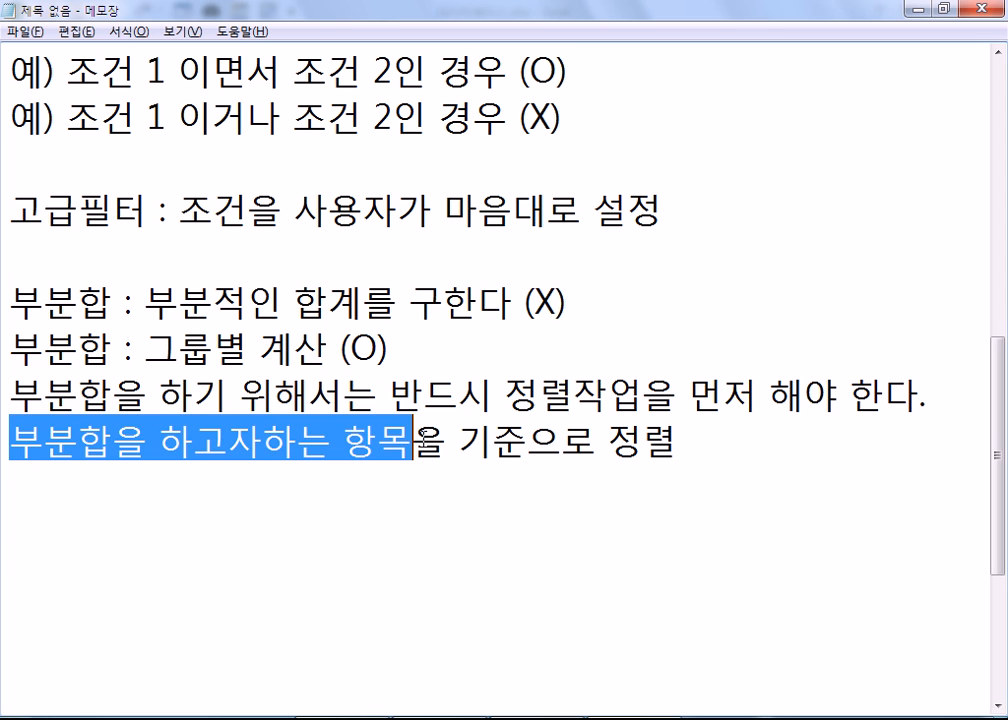
key("alt+Tab")
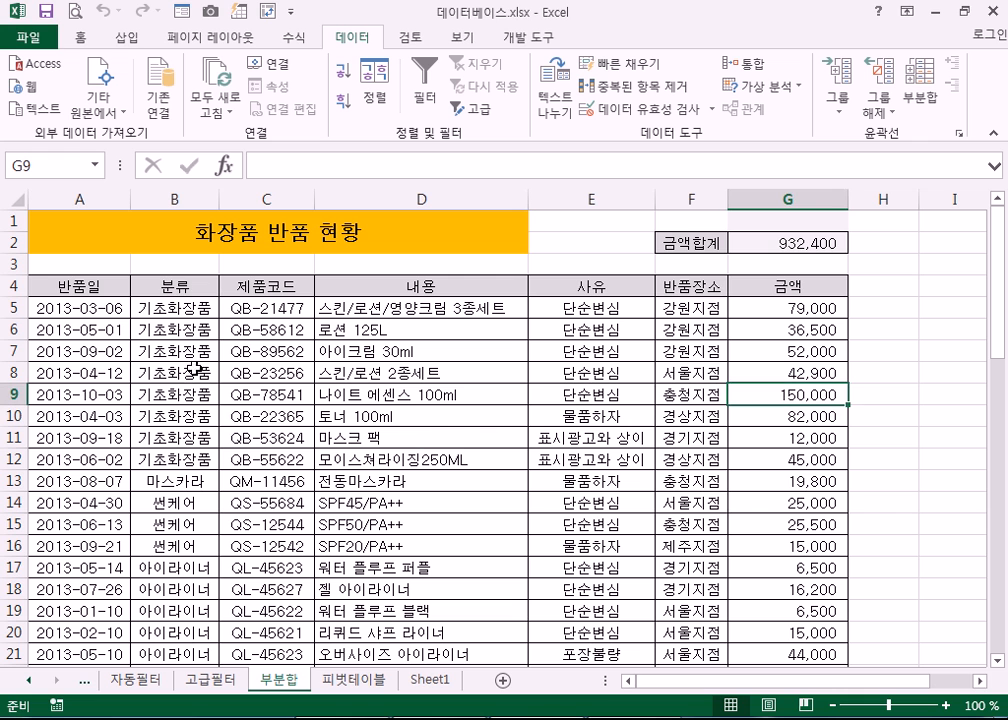
key("alt+Tab")
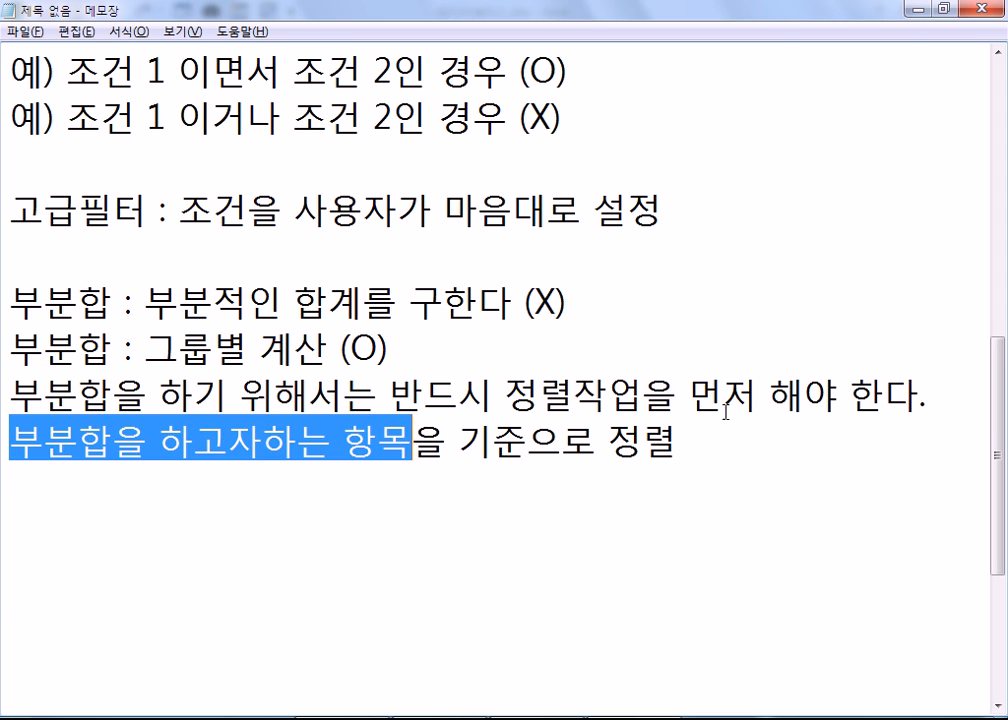
left_click_drag(772, 410, 770, 443)
left_click(770, 466)
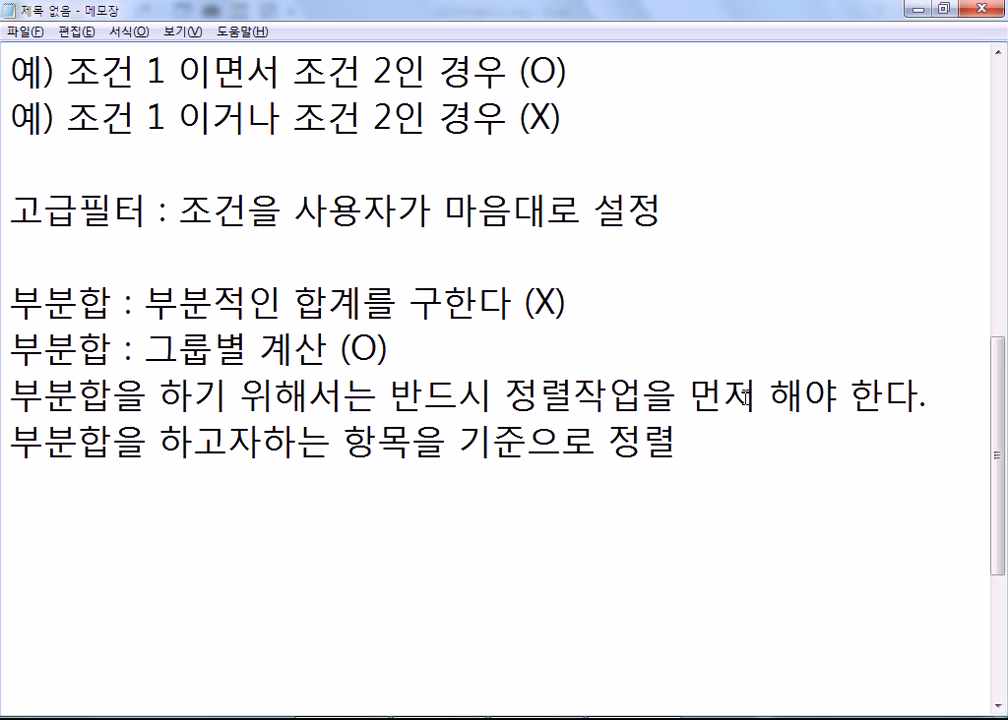
key("Return")
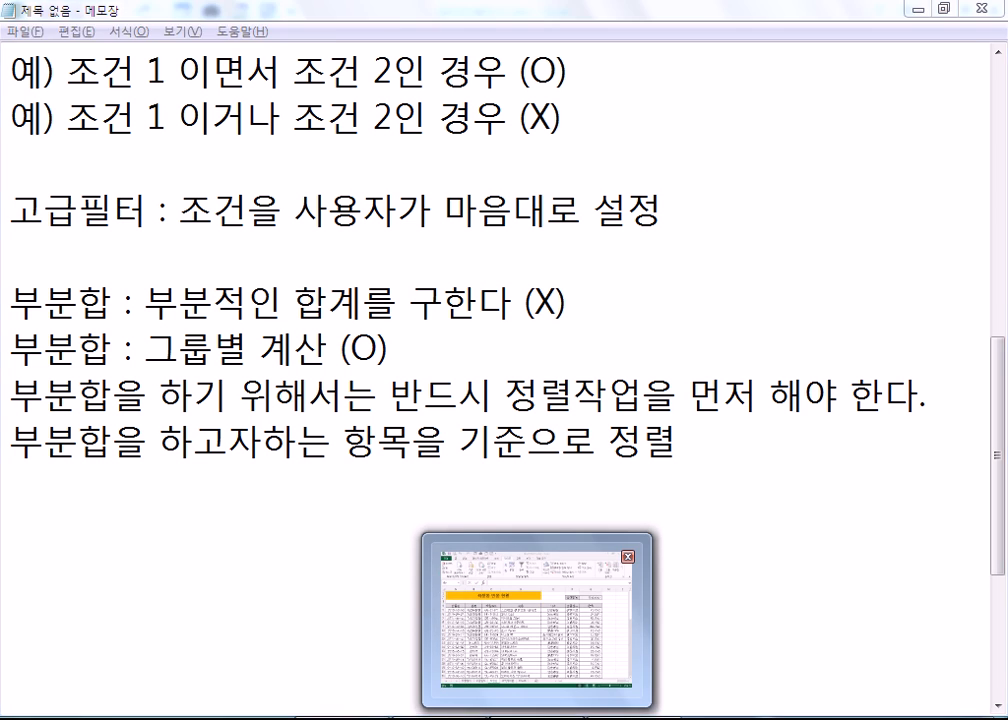
- Switch to Excel and sort the returns table on the 부분합 sheet by 사유 in ascending order
left_click(505, 688)
left_click(178, 307)
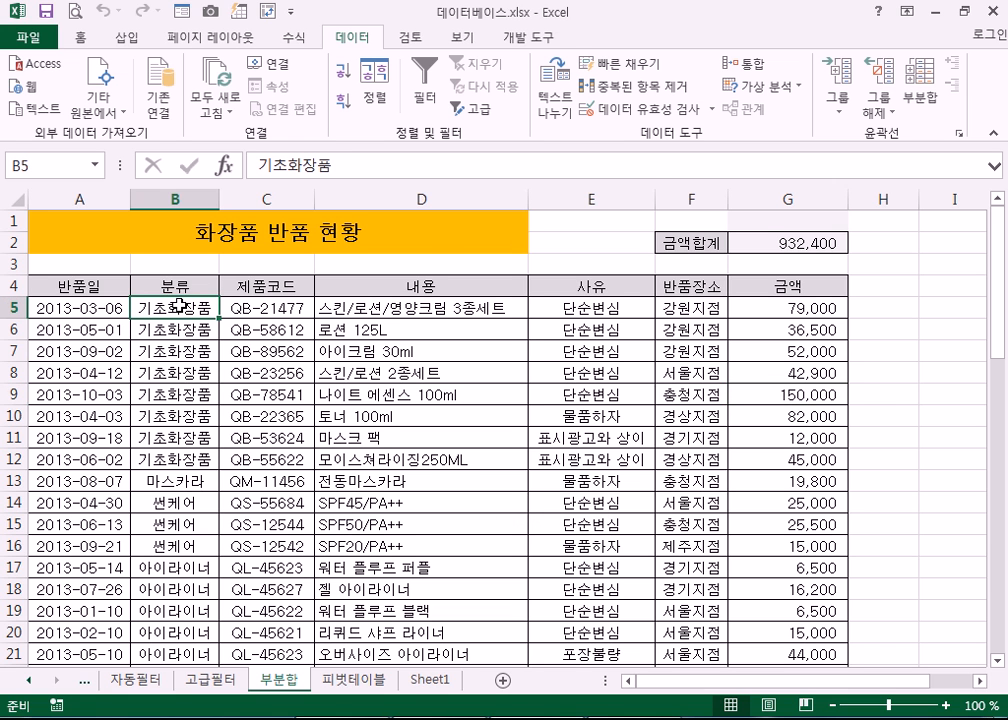
left_click(603, 308)
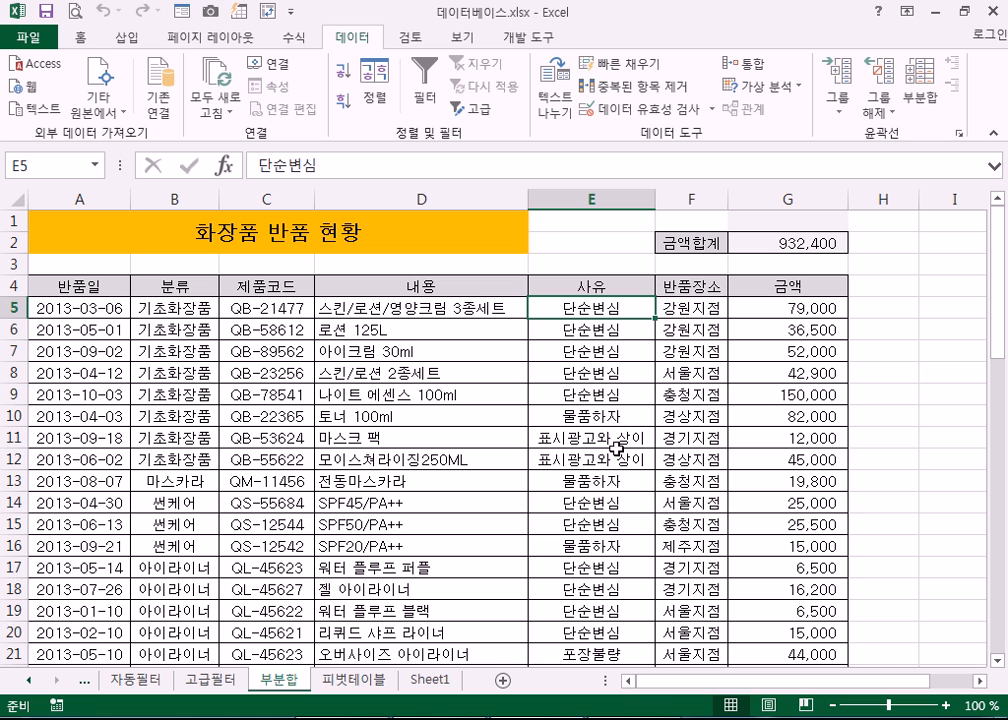
left_click(343, 71)
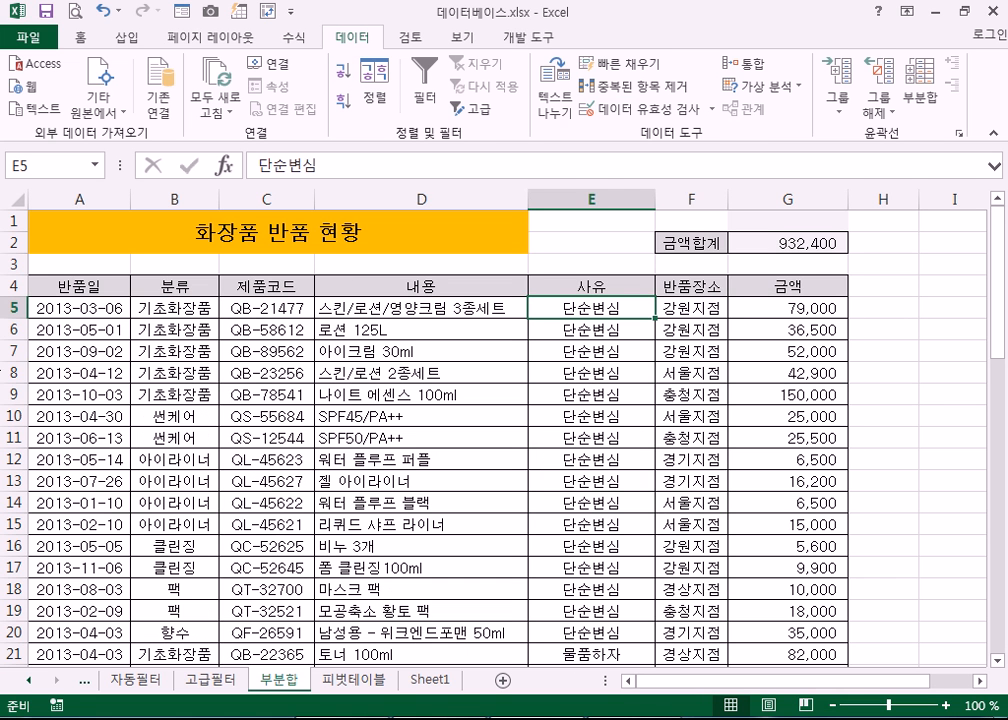
- Examine how the rows of the whole returns table are grouped by 사유
scroll(195, 555, "down", 1)
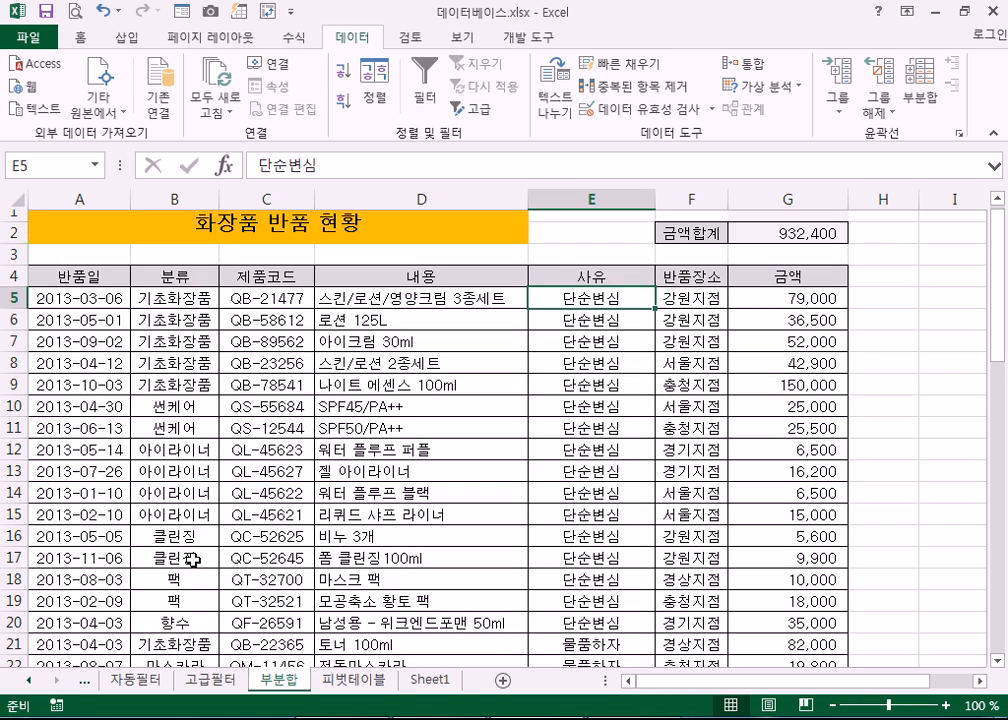
scroll(192, 559, "down", 3)
scroll(198, 554, "down", 3)
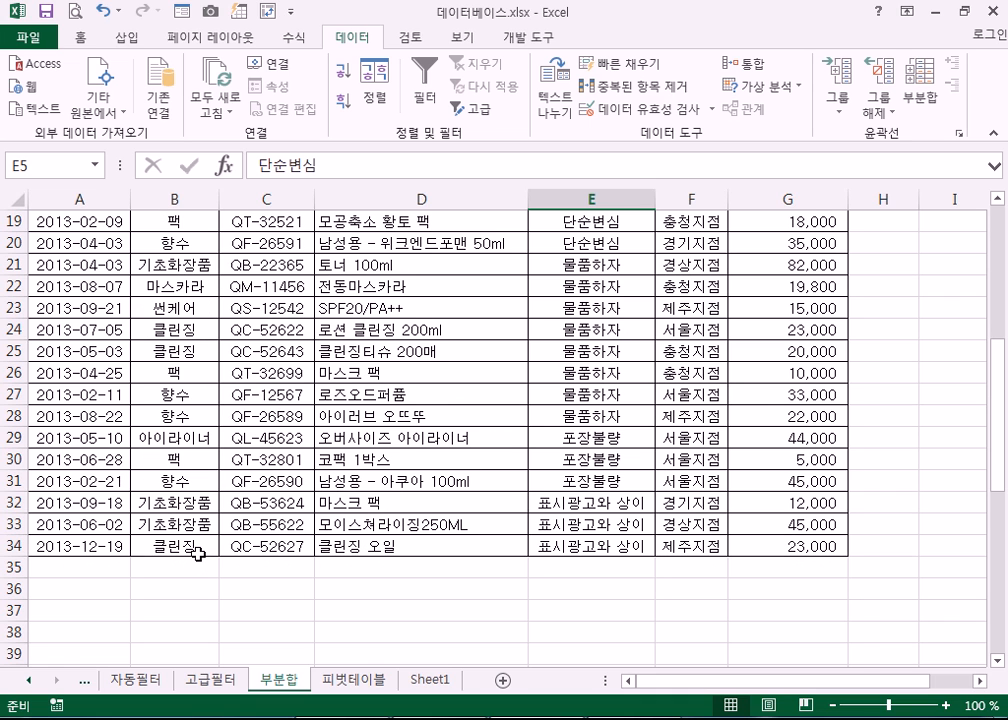
scroll(199, 550, "up", 5)
scroll(201, 543, "up", 1)
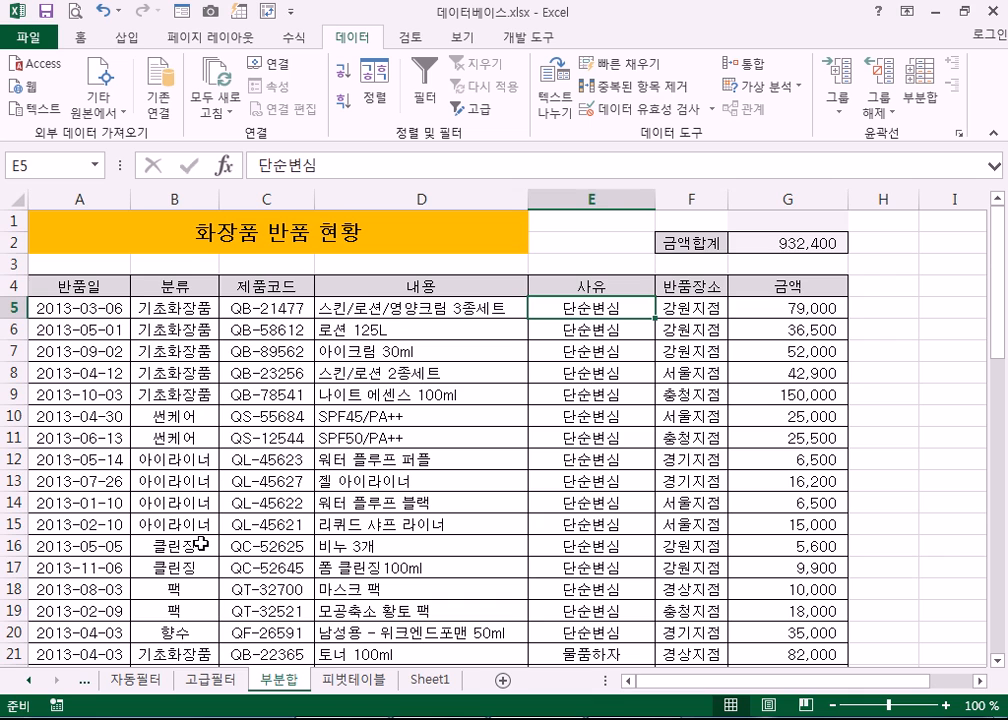
scroll(203, 541, "down", 1)
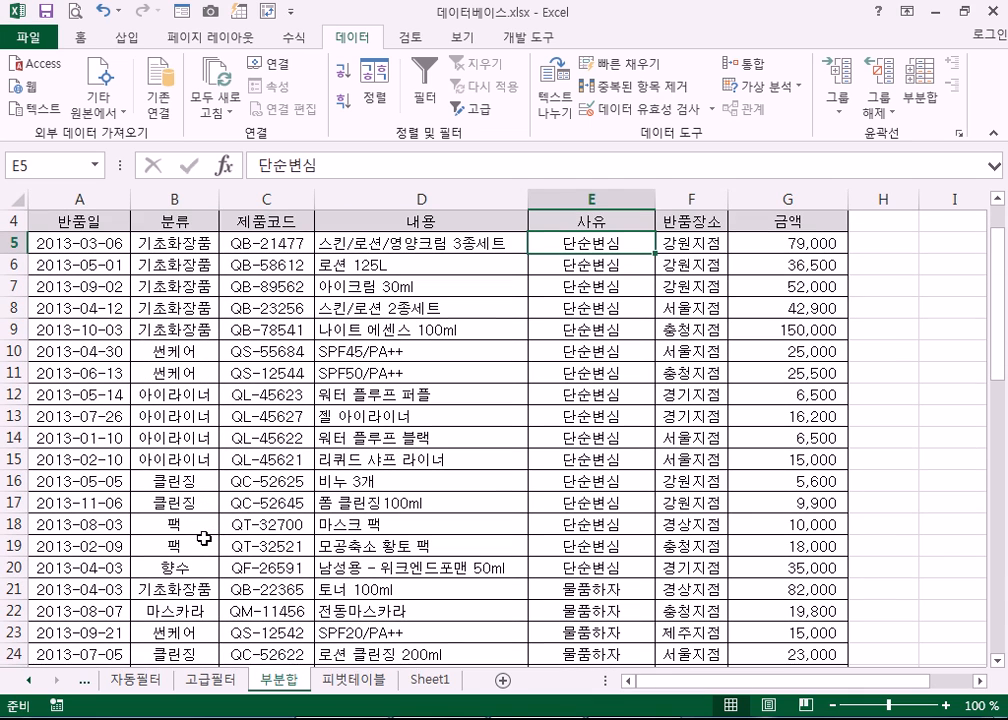
scroll(205, 535, "up", 1)
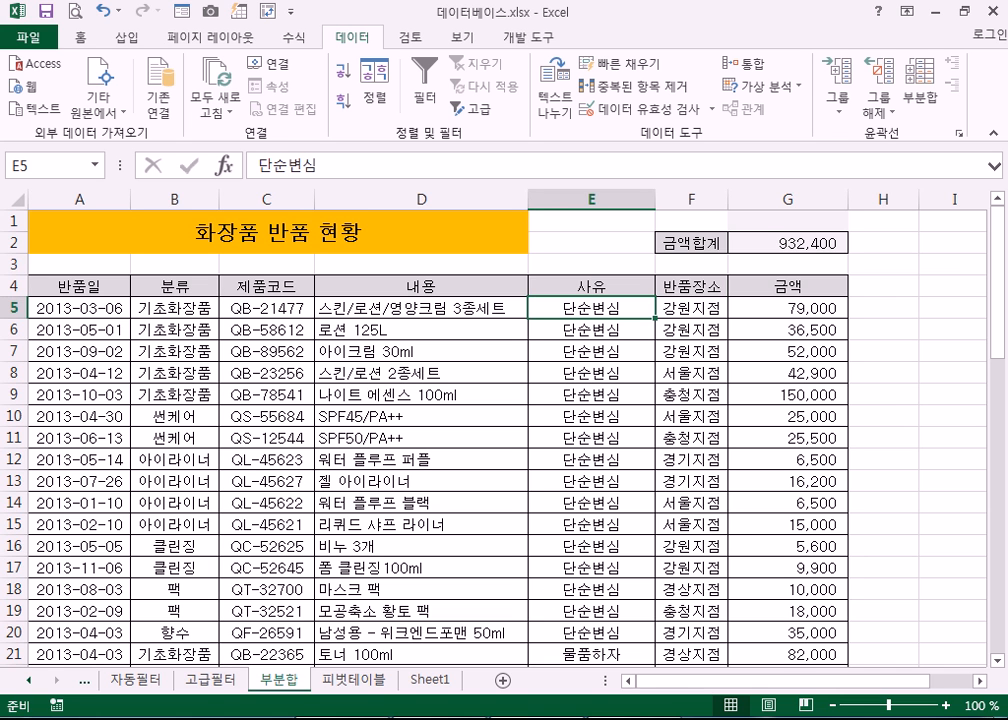
- Open the 데이터정렬 sheet and review its sorted returns table from the top
left_click(85, 684)
left_click(140, 680)
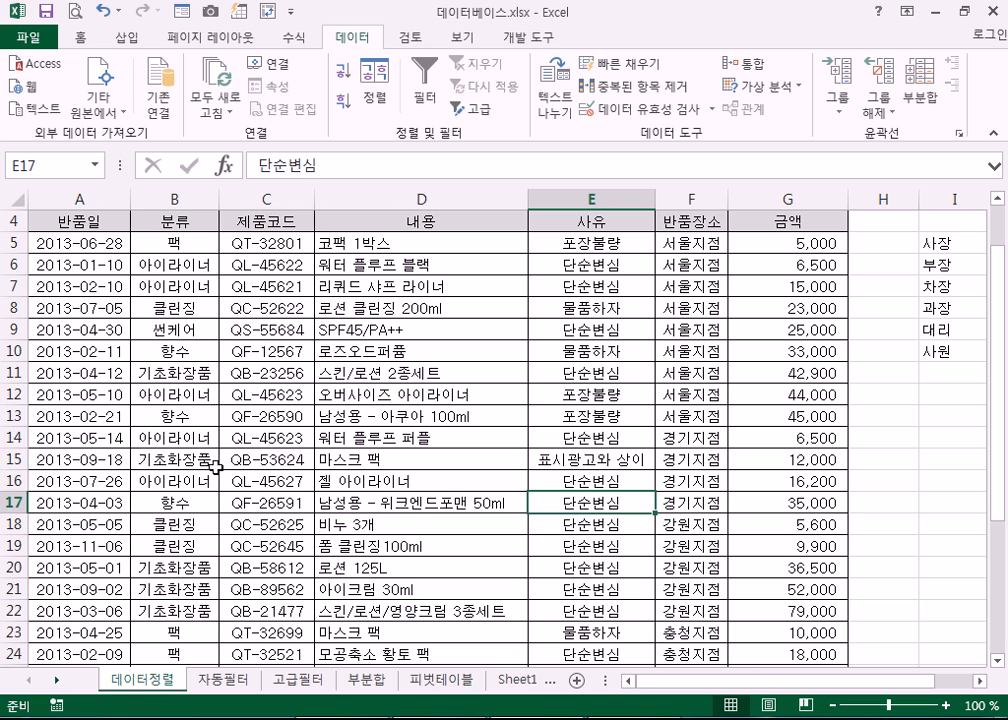
left_click(322, 402)
scroll(396, 520, "up", 1)
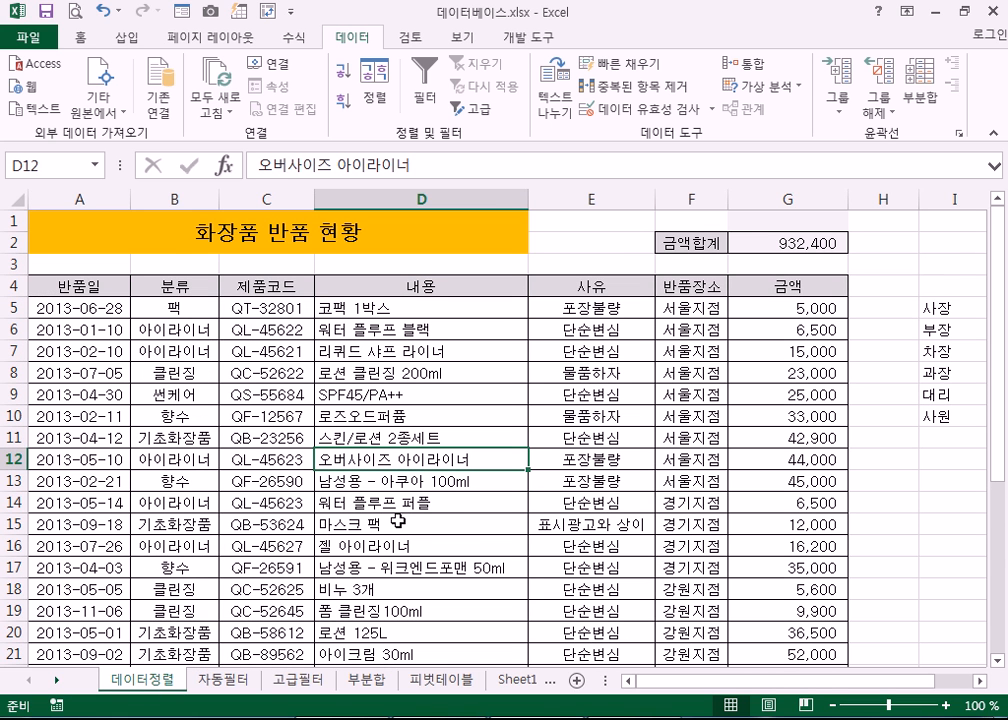
- Open the 자동필터 sheet and turn on the column filters for its returns table
left_click(226, 679)
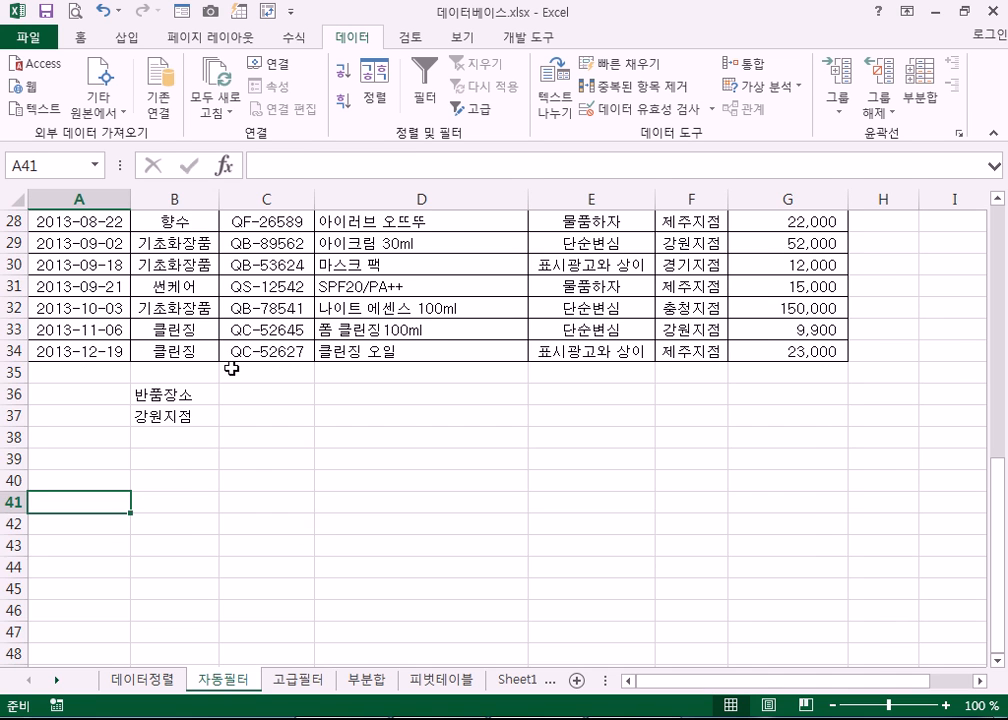
scroll(207, 459, "up", 4)
left_click(259, 329)
scroll(281, 487, "up", 3)
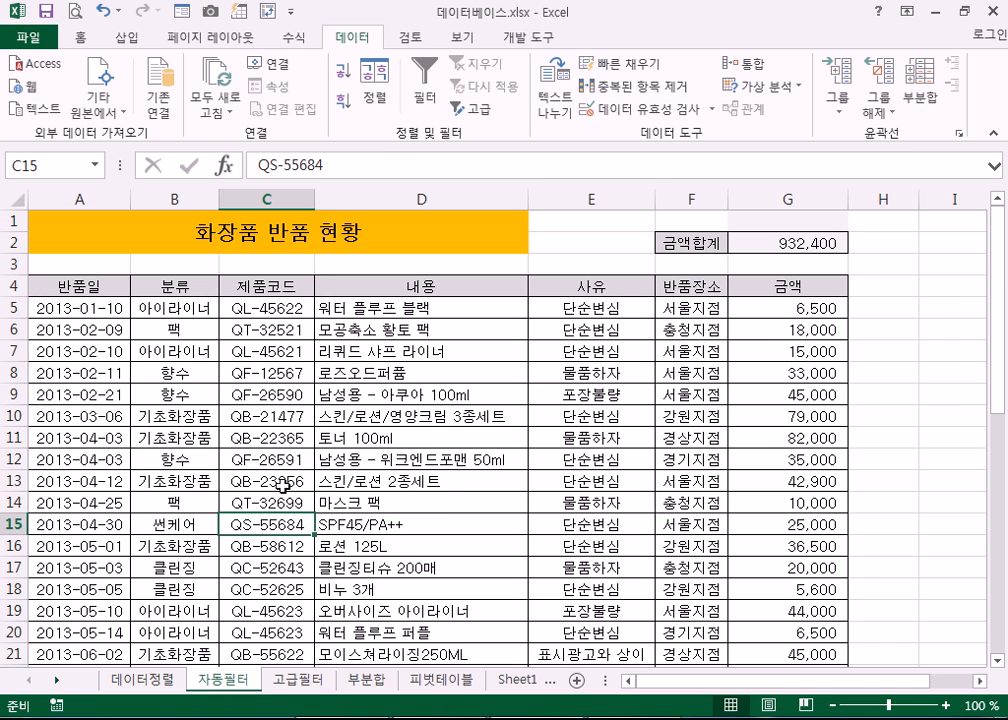
left_click(597, 307)
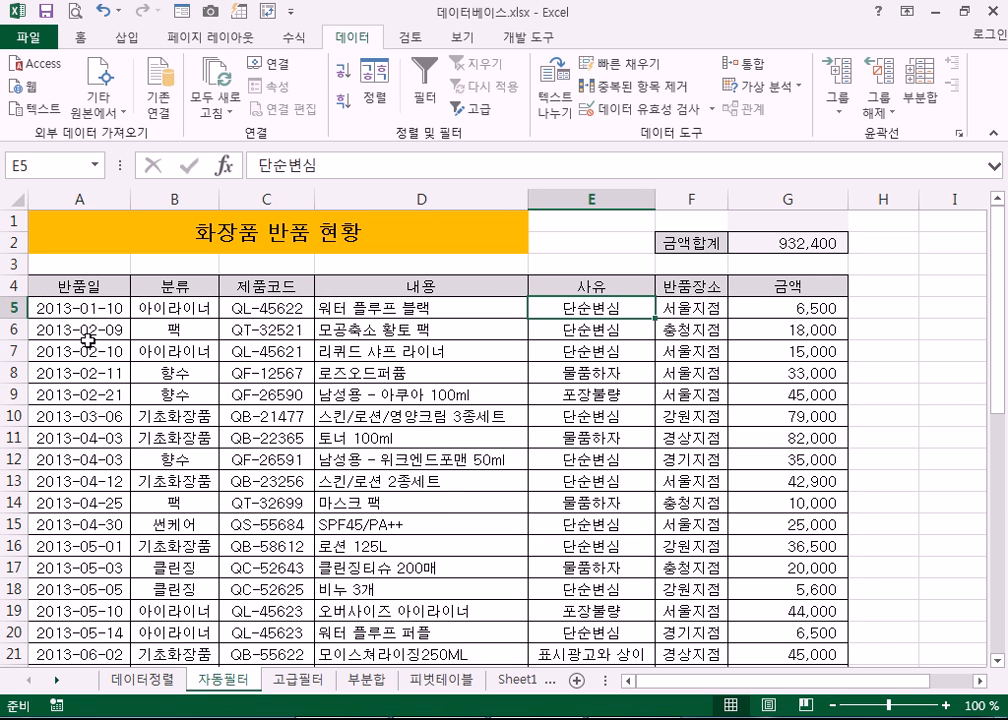
left_click(425, 85)
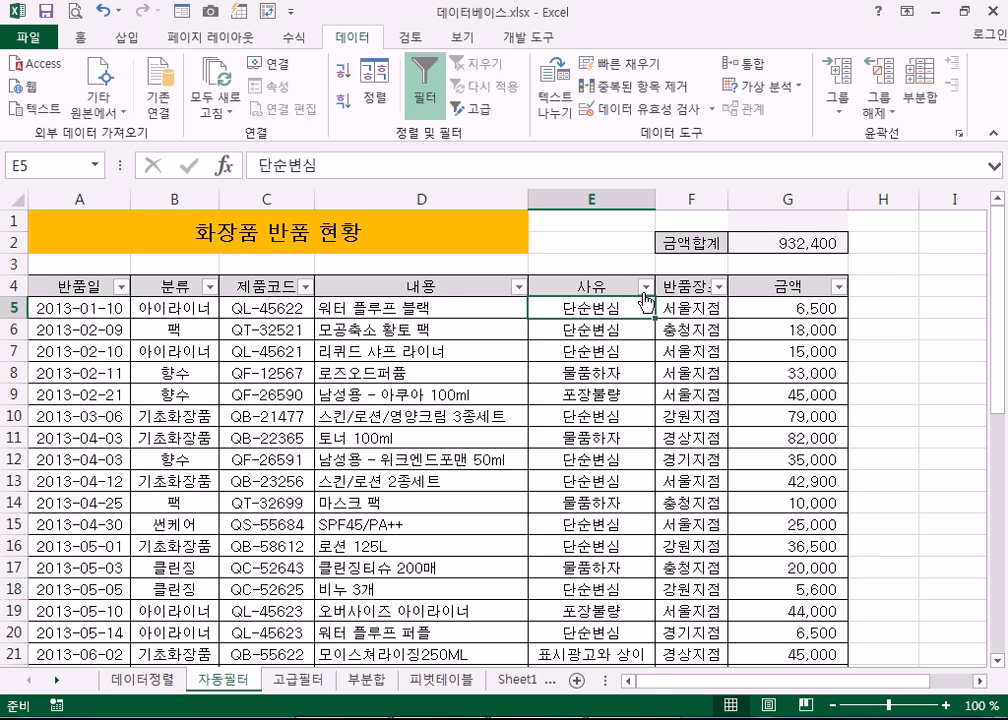
- Filter the 사유 column to show only 물품하자, and clear the filter again
left_click(646, 287)
left_click(450, 480)
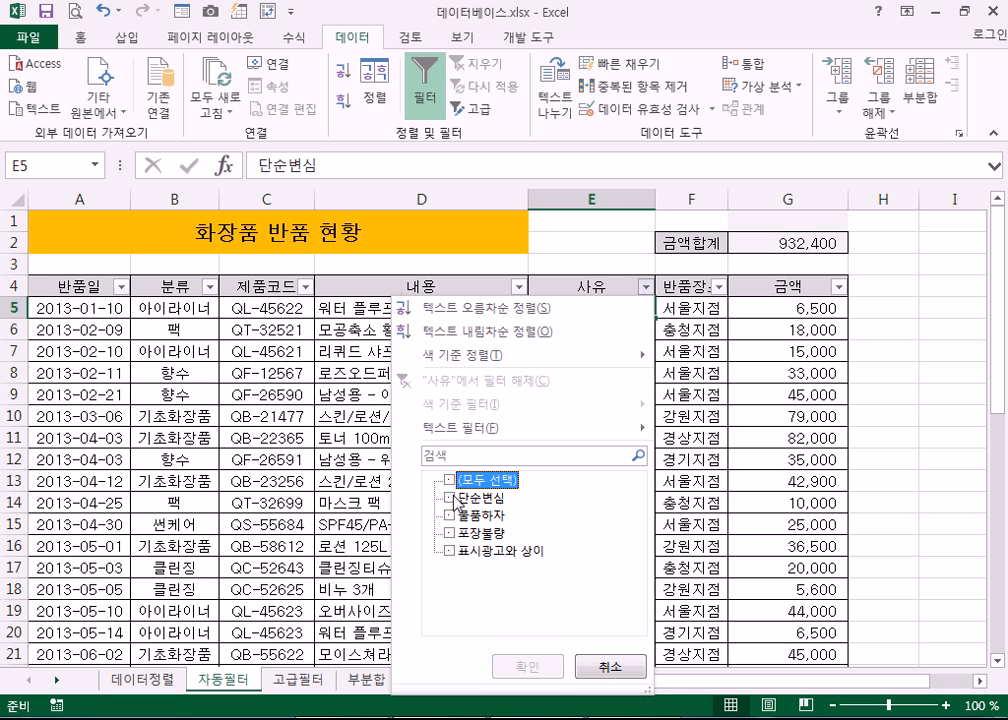
left_click(450, 516)
left_click(526, 666)
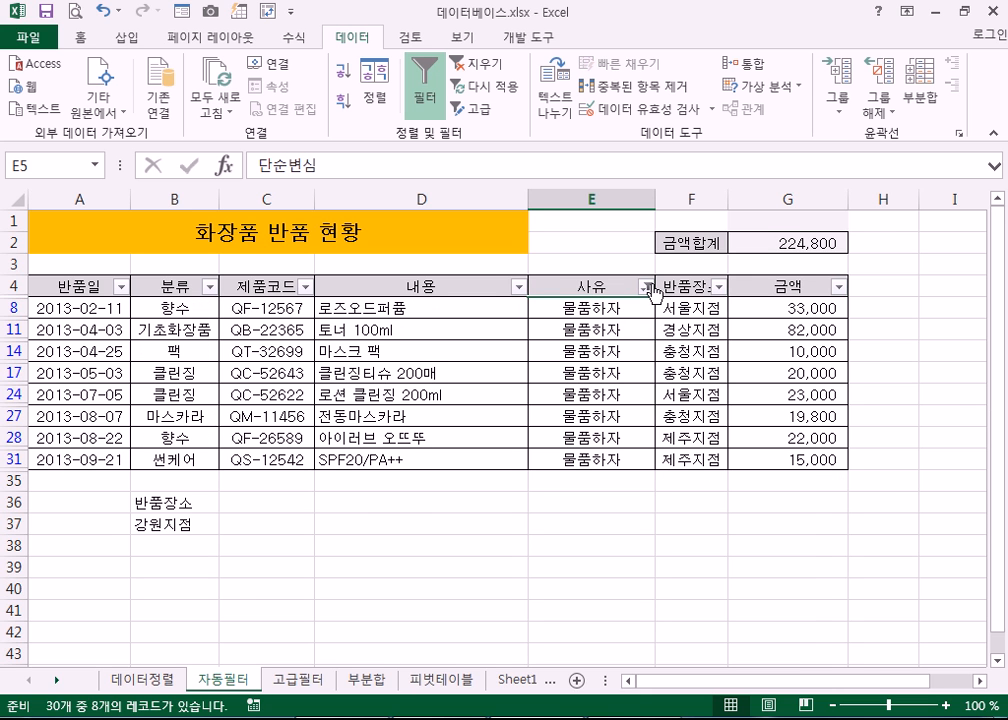
left_click(474, 63)
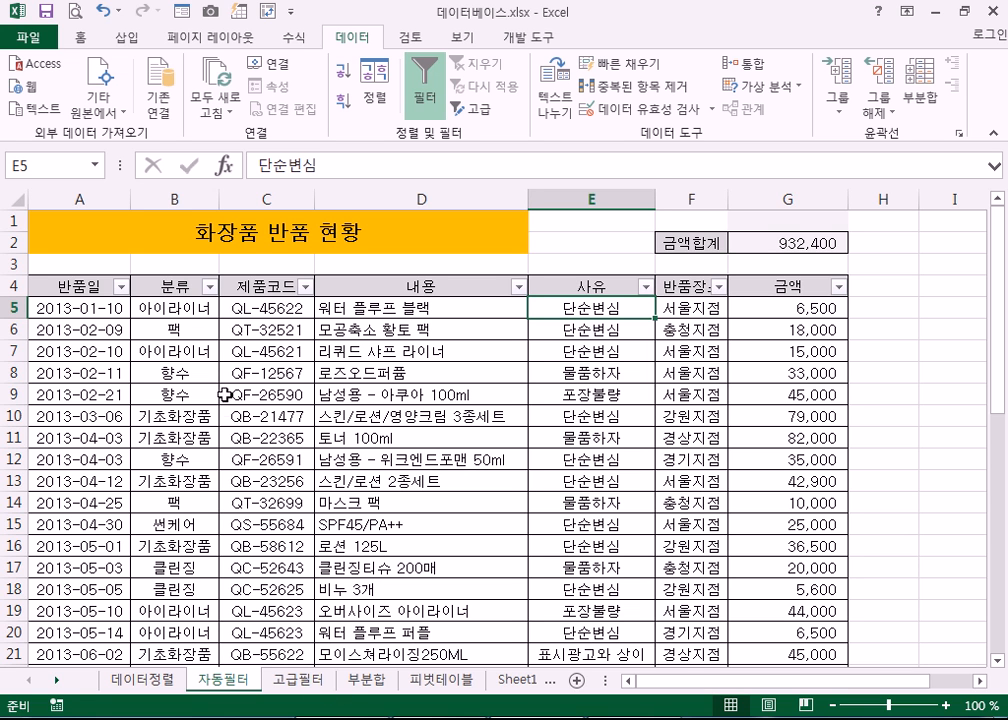
- On the 고급필터 sheet, try the Subtotal command from the empty cell A10, and return to the 부분합 sheet
left_click(297, 682)
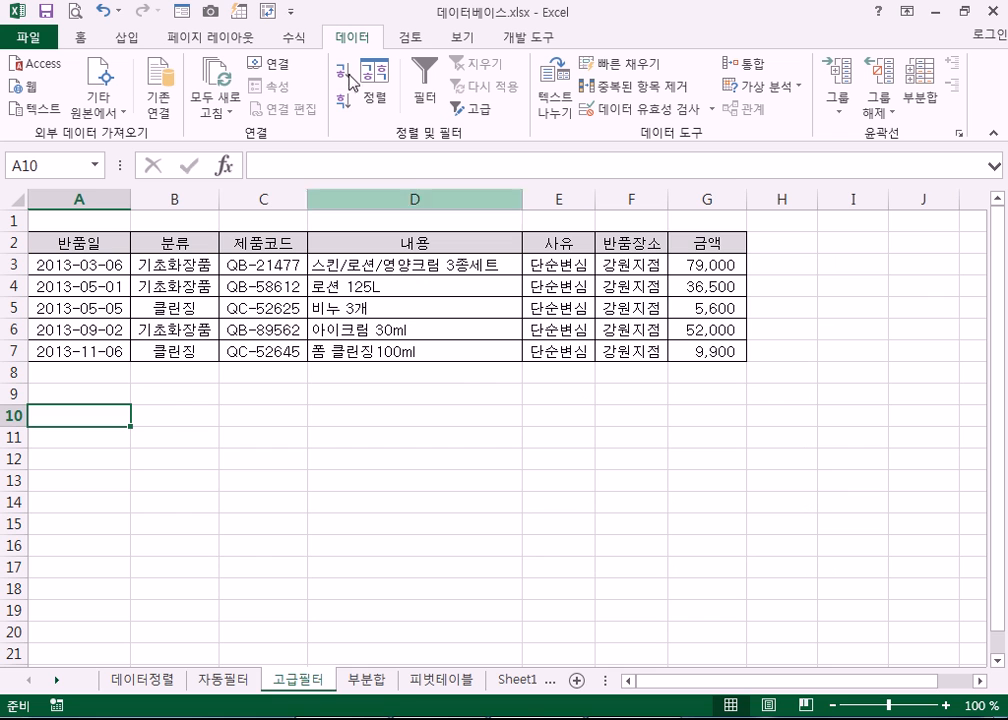
left_click(922, 100)
left_click(518, 416)
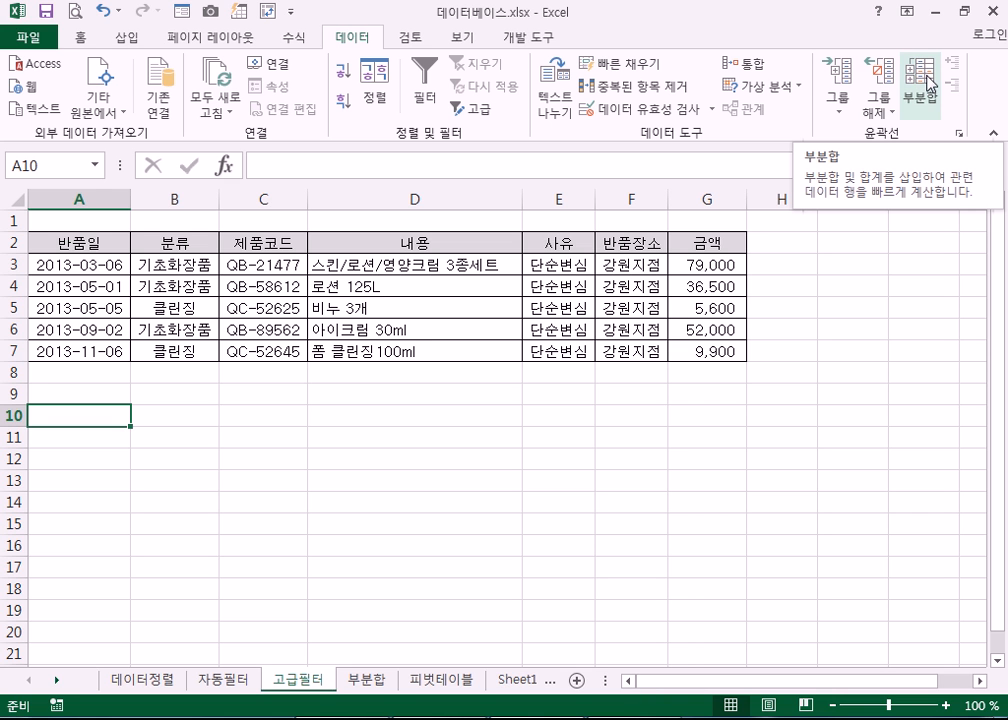
left_click(625, 286)
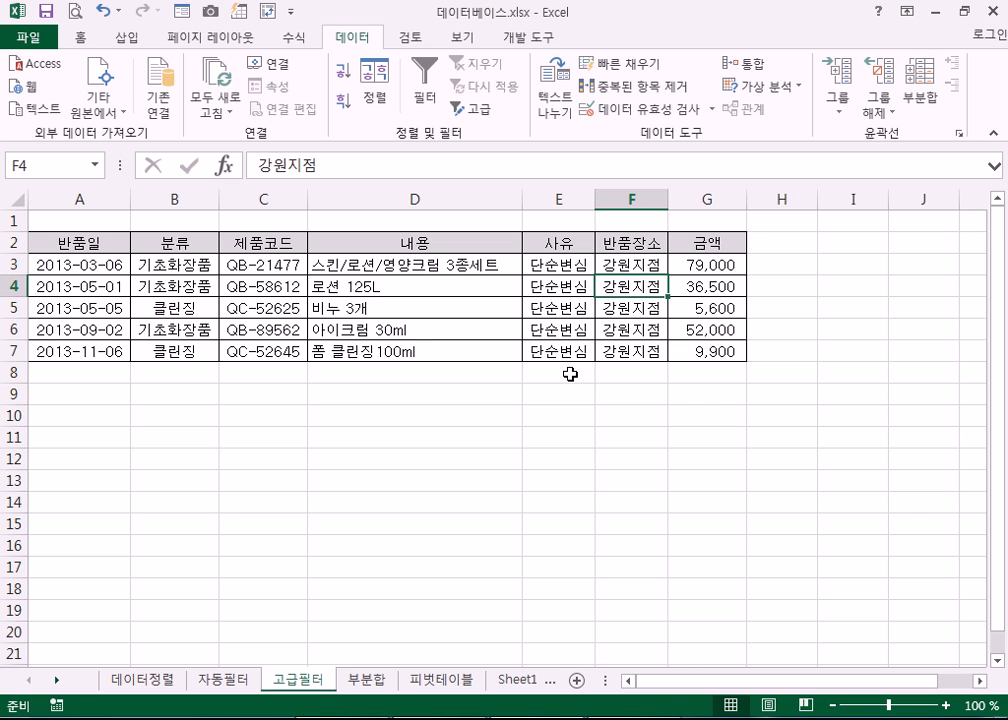
left_click(395, 681)
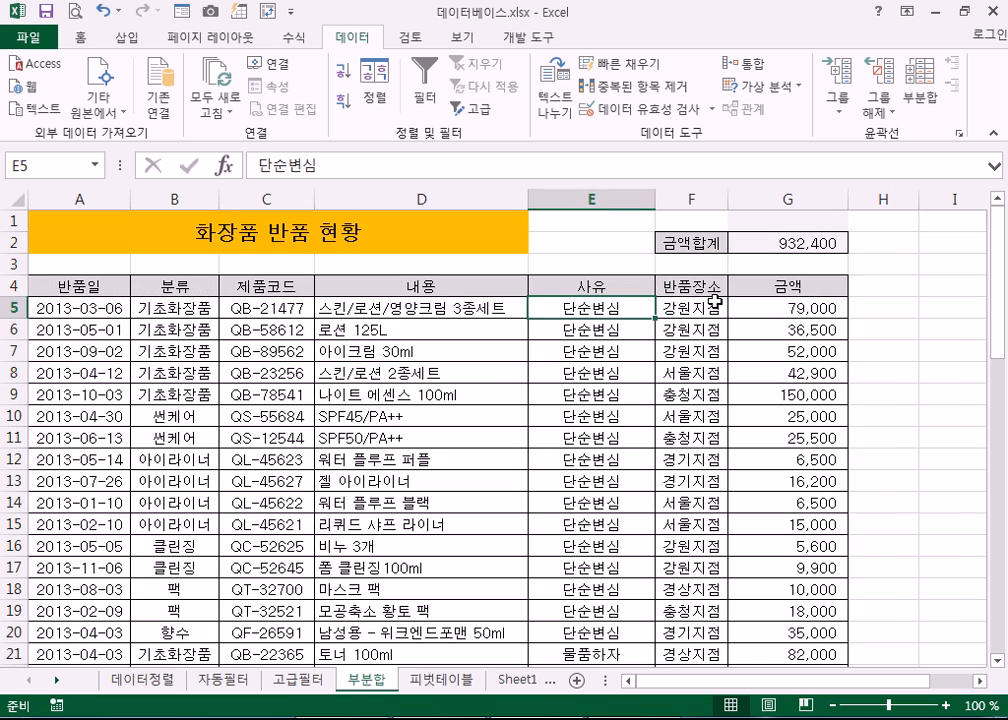
- Sort the returns table on the 부분합 sheet by 반품장소 in ascending order
left_click(712, 305)
scroll(712, 310, "down", 3)
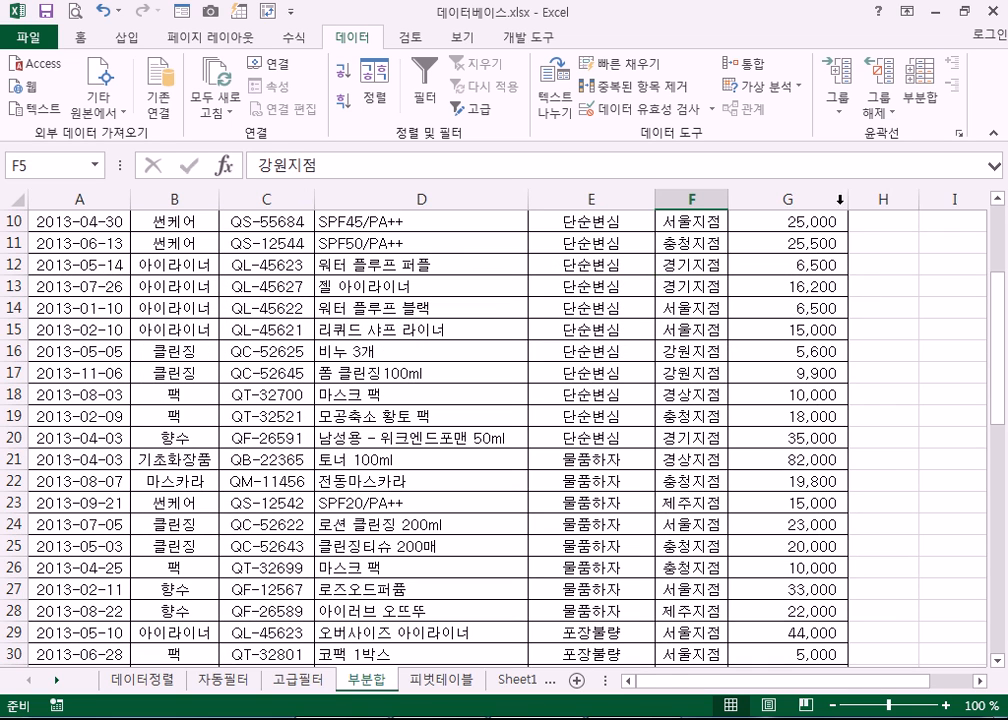
left_click(343, 72)
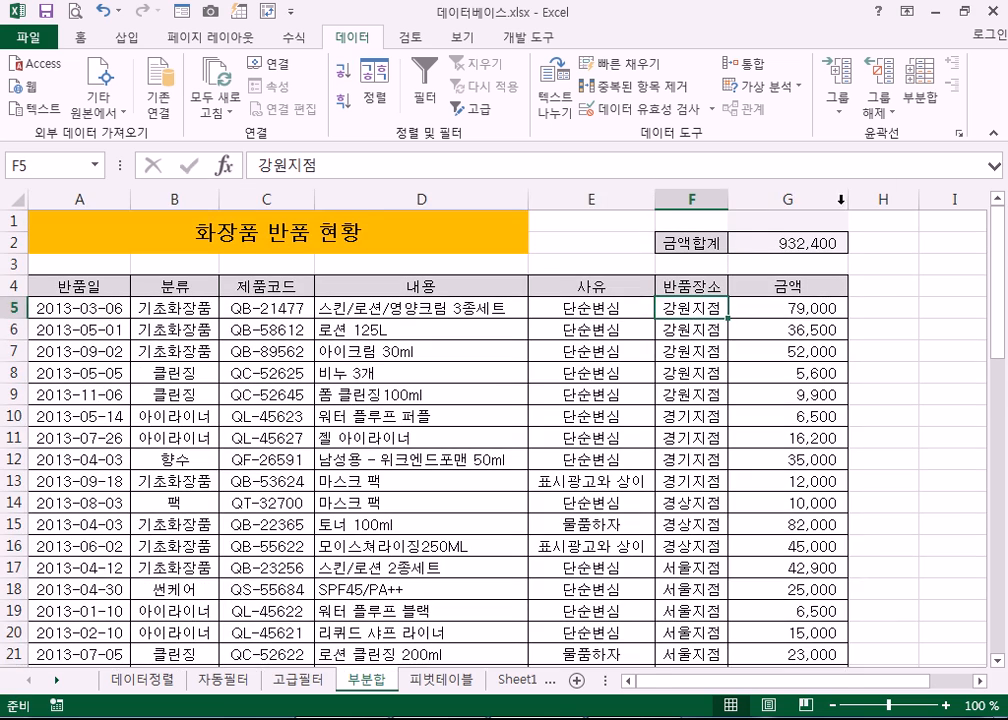
- Add 평균 subtotals of 금액 for each 반품장소 and examine the 강원지점 average row and the following groups
left_click(922, 103)
left_click(362, 222)
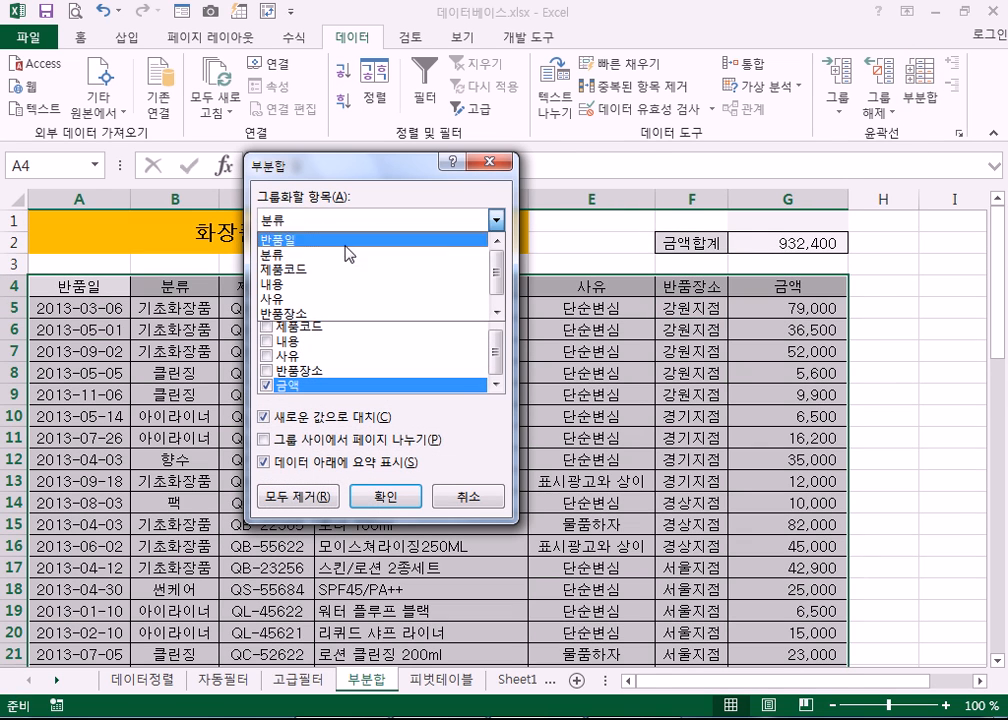
left_click(317, 313)
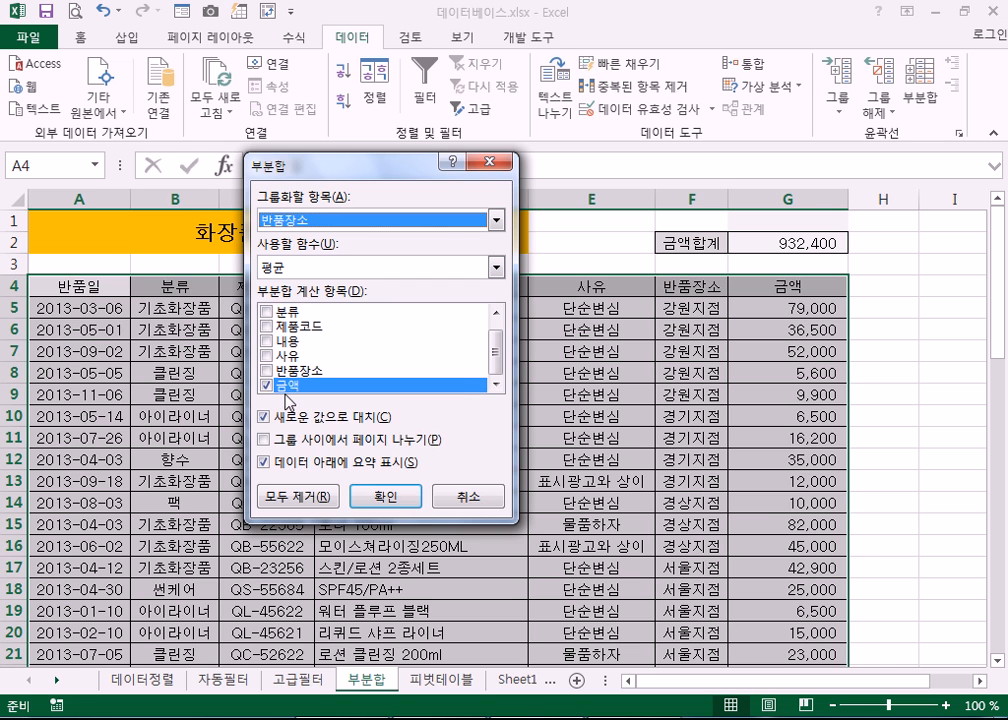
left_click(386, 495)
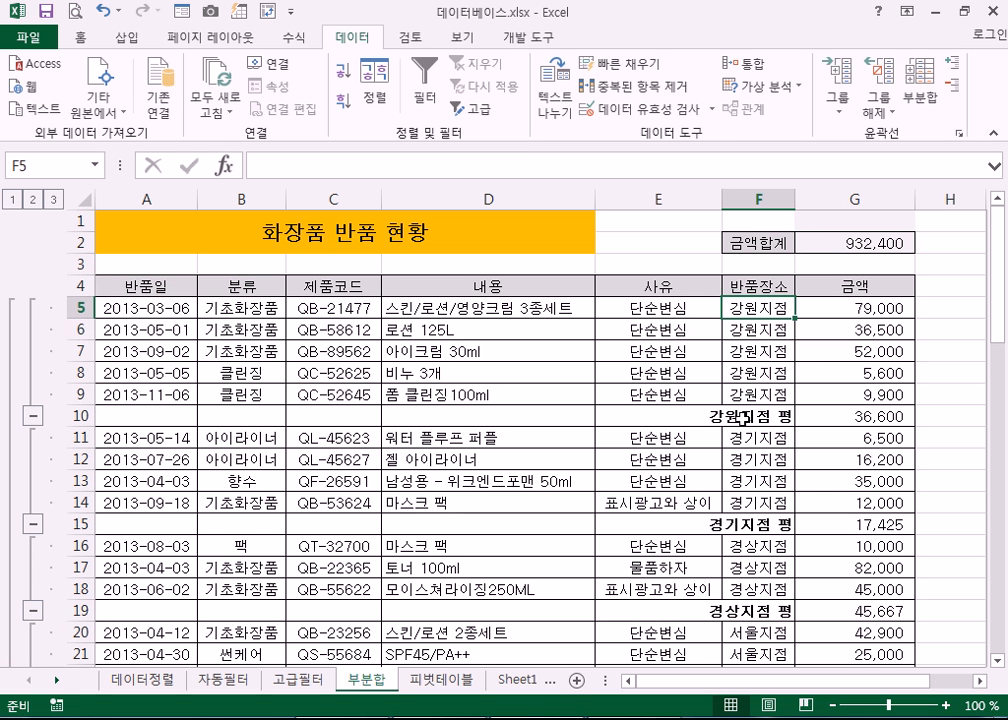
left_click(840, 414)
scroll(810, 455, "down", 1)
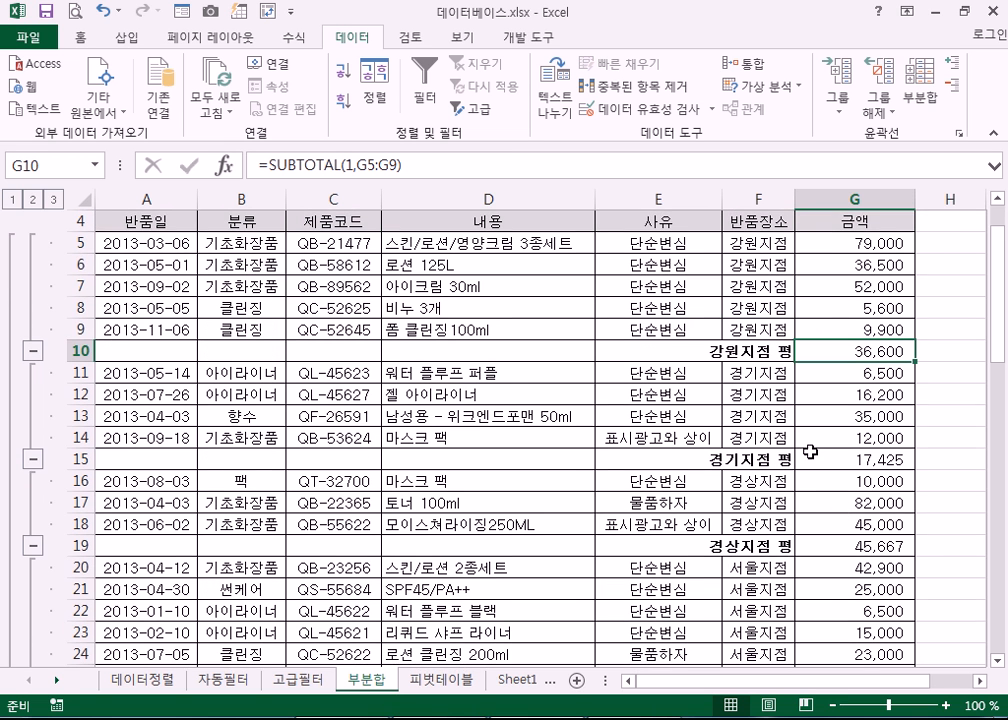
scroll(690, 360, "up", 1)
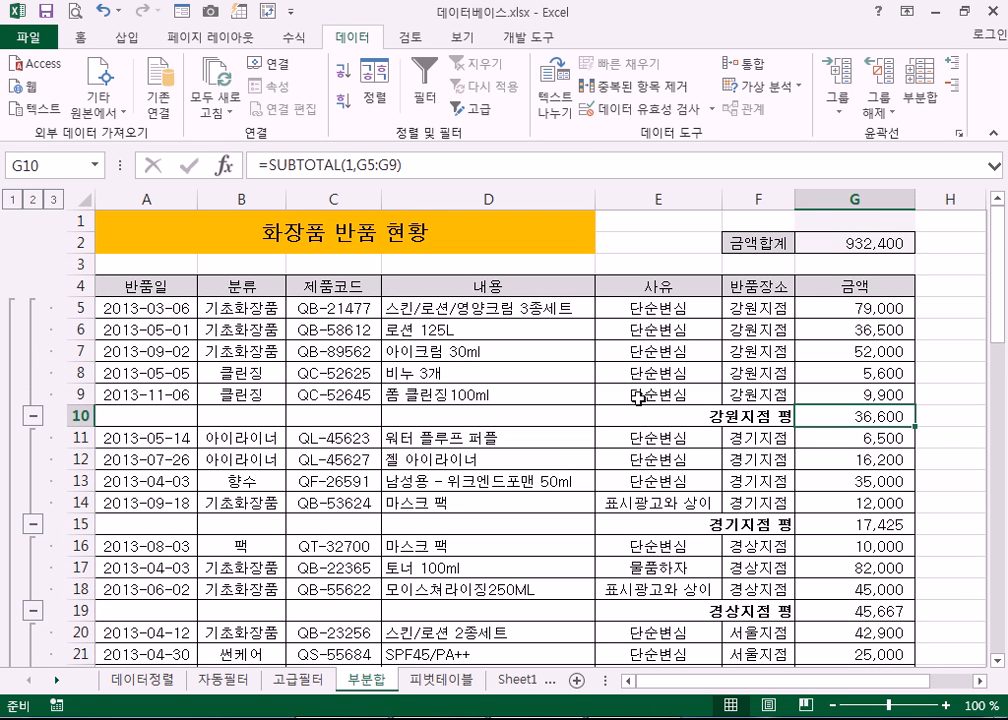
- Remove all subtotals from the returns table and sort it by 분류 in ascending order
left_click(232, 308)
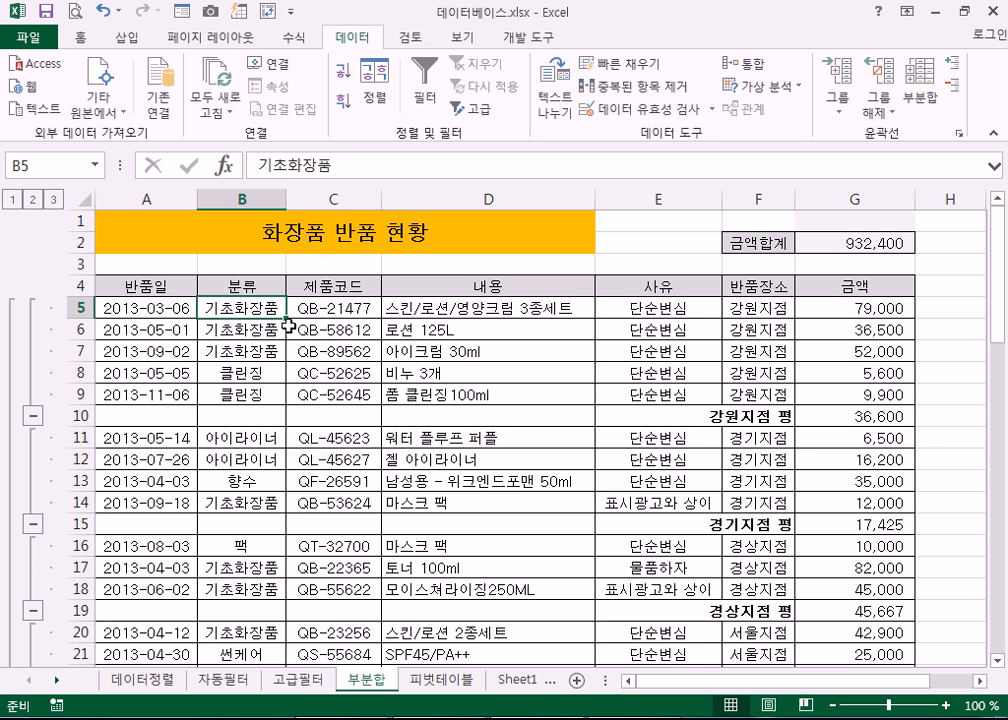
left_click(919, 92)
left_click(297, 496)
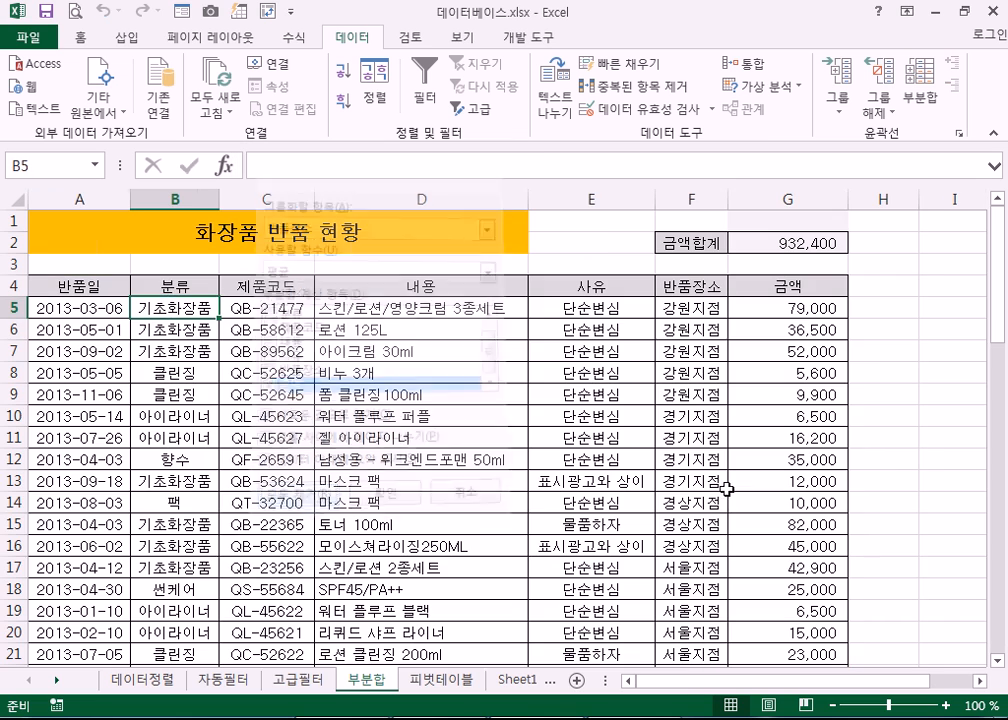
left_click(344, 71)
- Add subtotals grouped by 분류 that calculate the 평균 of 금액
left_click(919, 100)
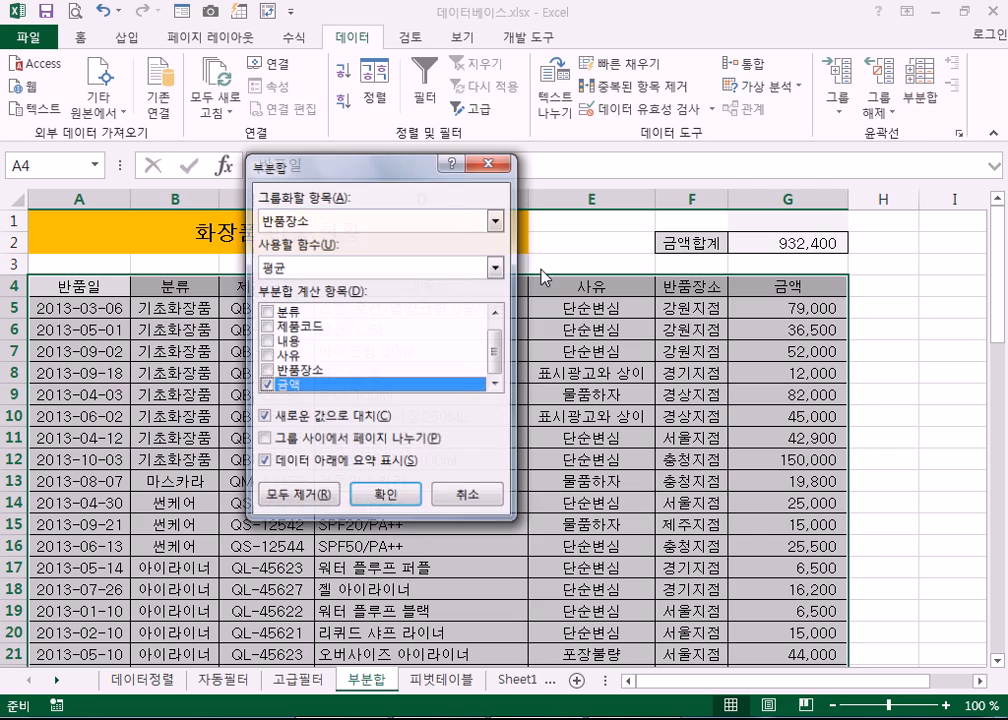
left_click(354, 220)
left_click(275, 255)
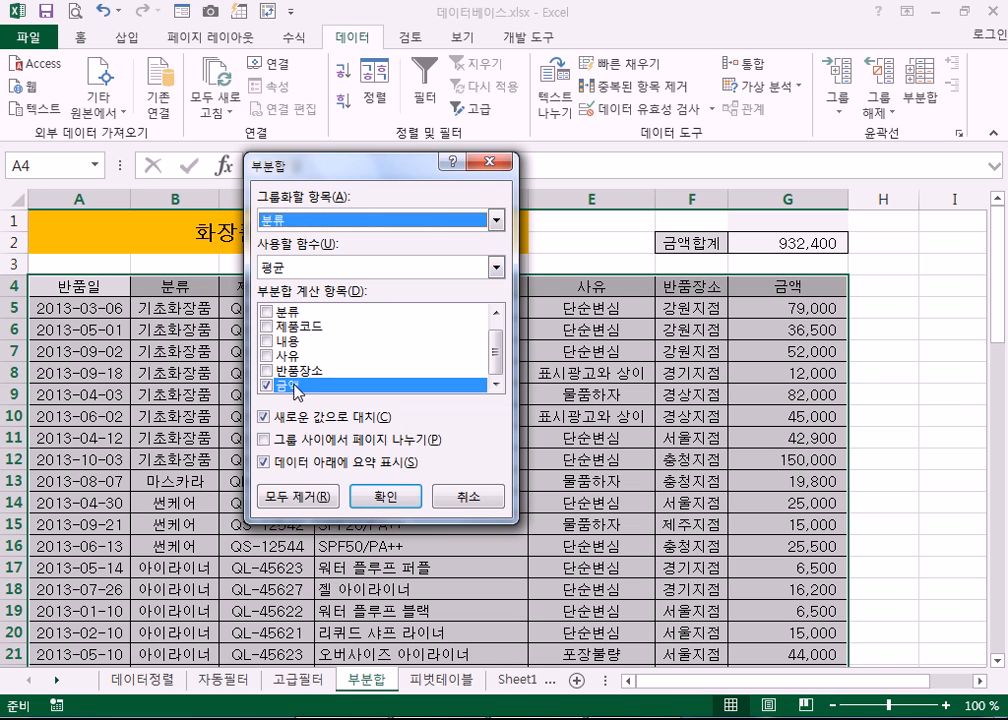
left_click(385, 493)
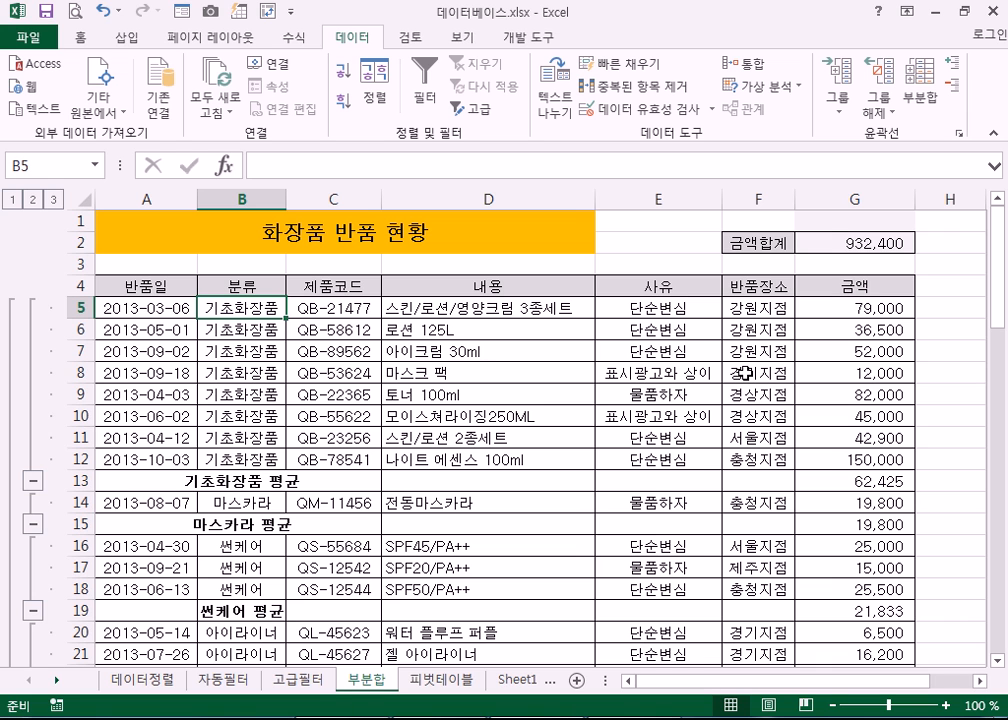
- Open the 피벗테이블 sheet, review its returns table to the last row, and locate the PivotTable command
left_click(441, 680)
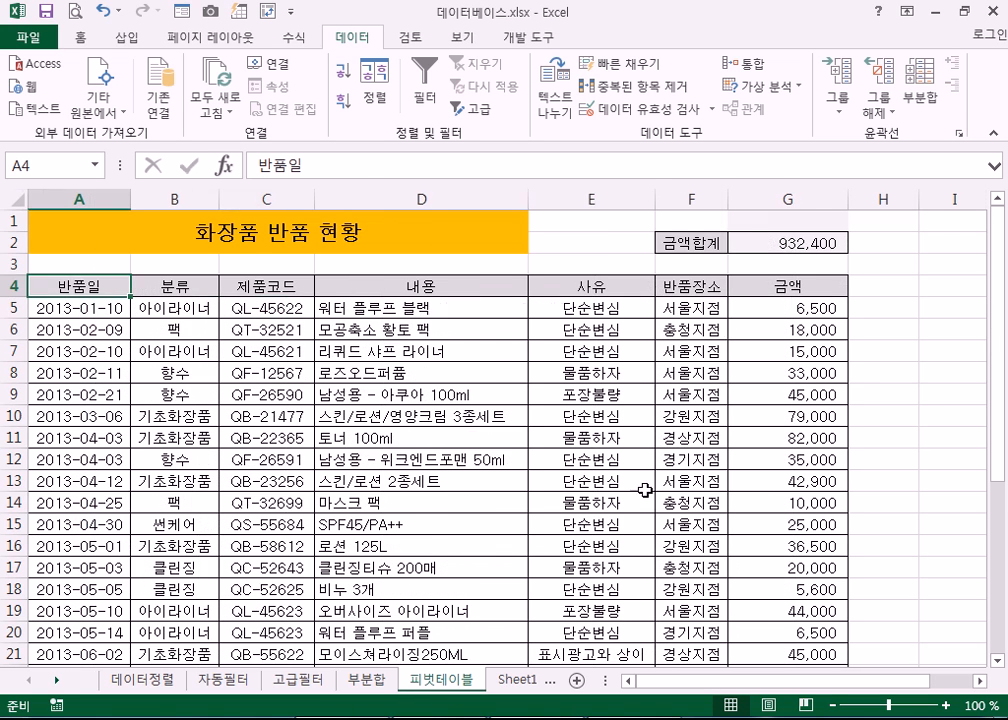
scroll(588, 470, "down", 9)
scroll(567, 484, "up", 7)
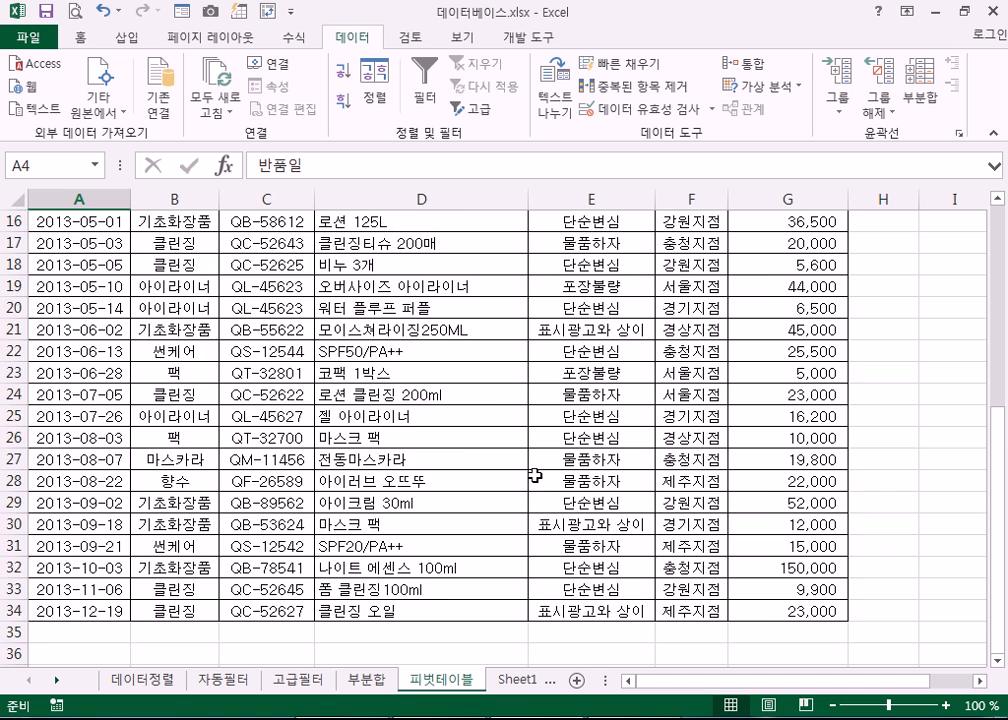
scroll(512, 452, "up", 2)
left_click(373, 408)
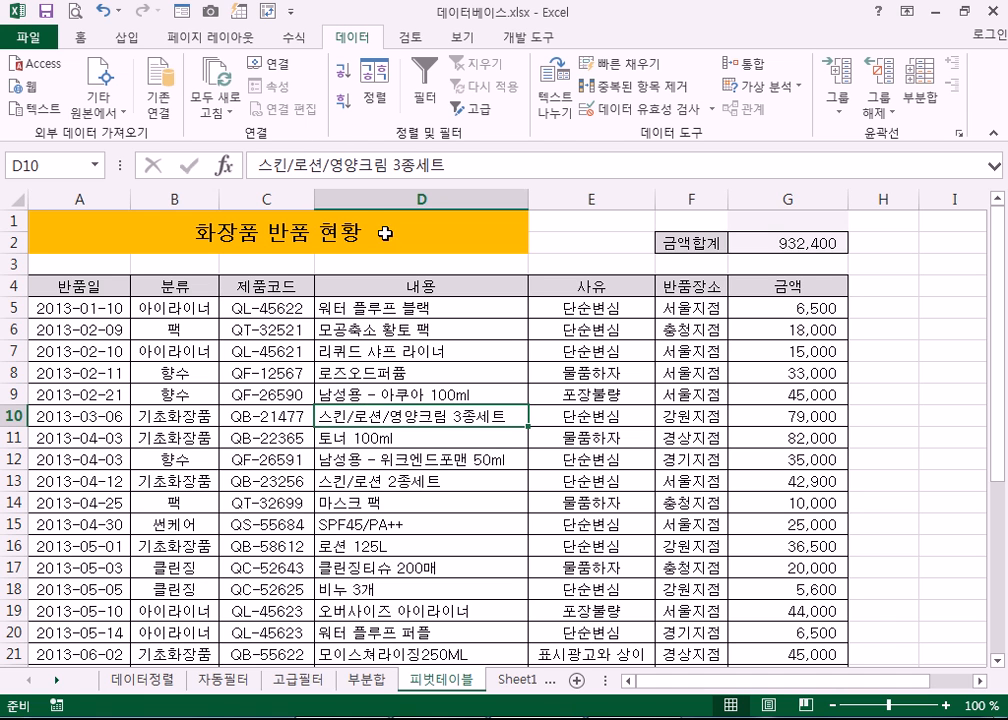
left_click(118, 38)
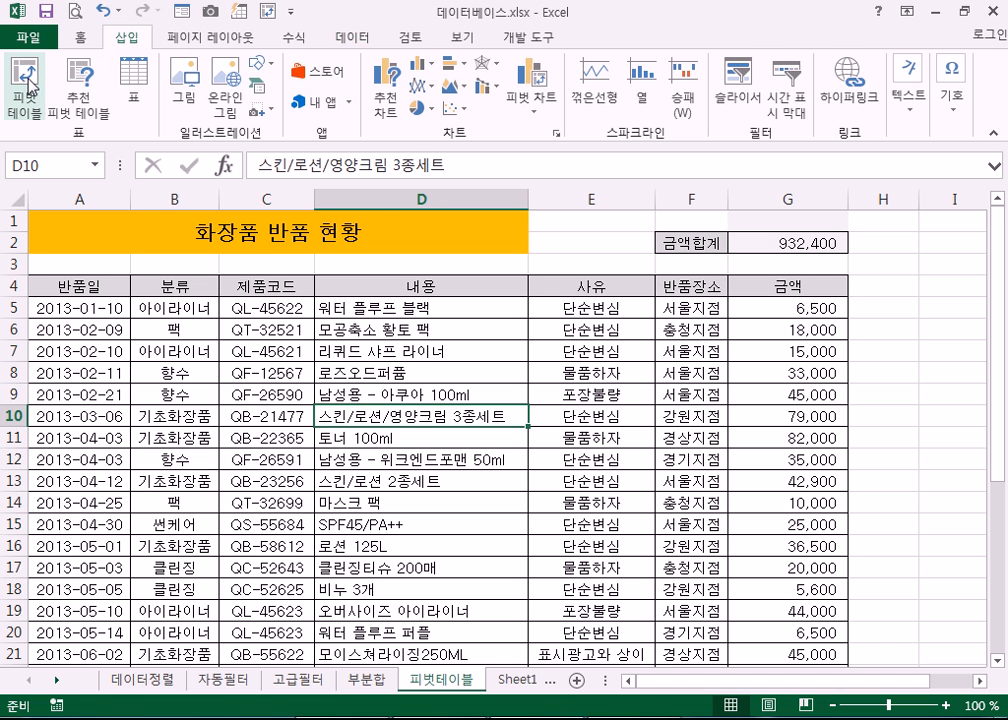
left_click(322, 437)
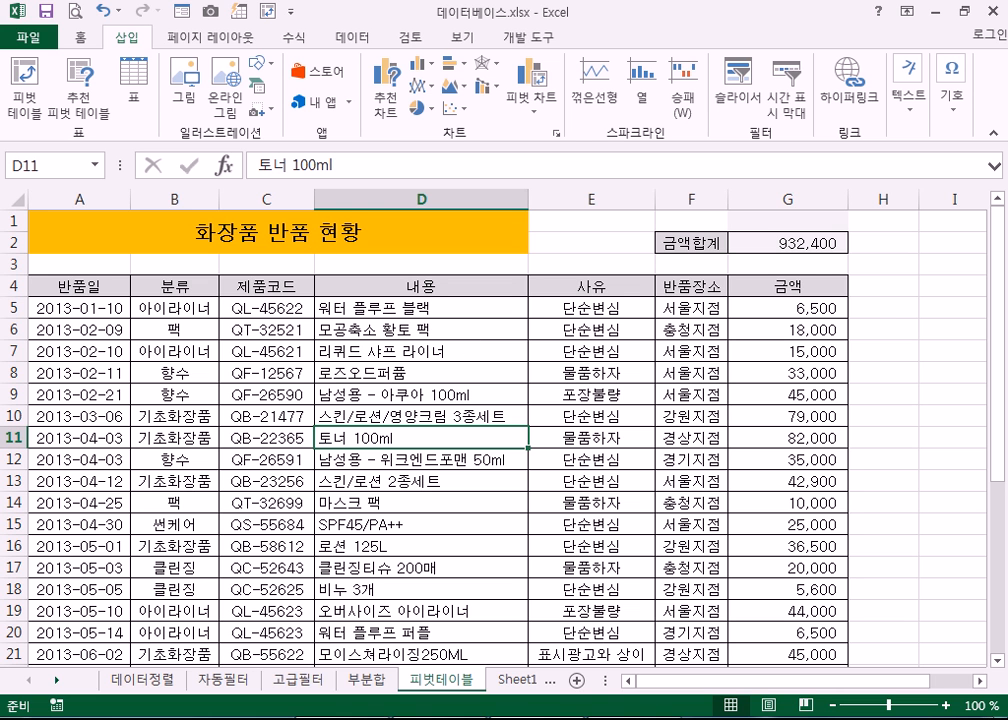
- Switch to Internet Explorer and look over the Daum home page
left_click(213, 718)
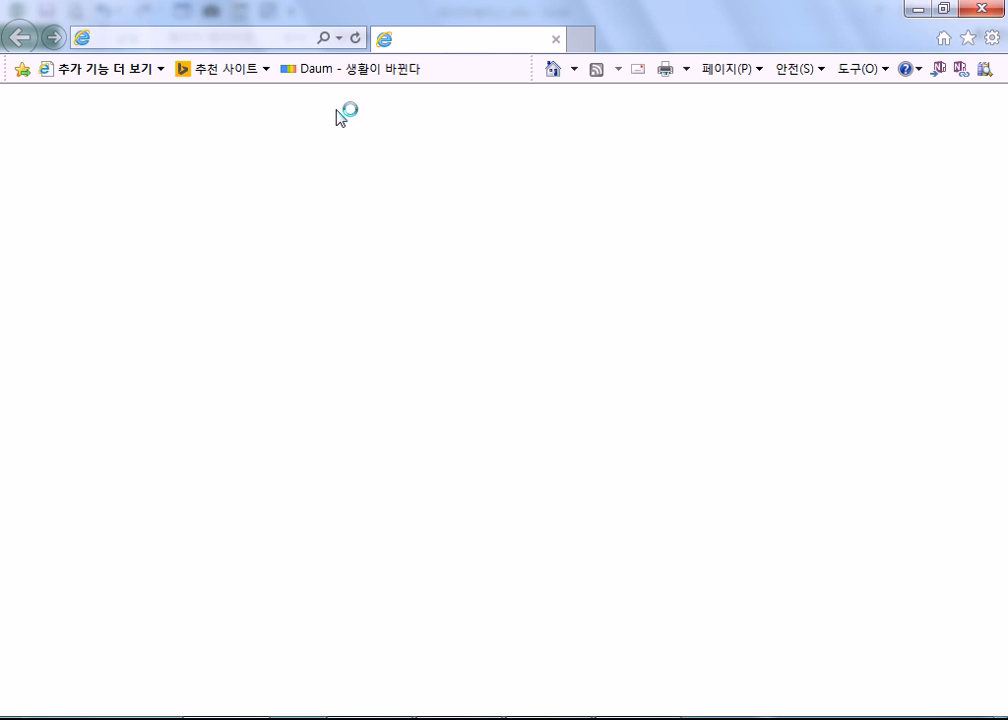
left_click(229, 37)
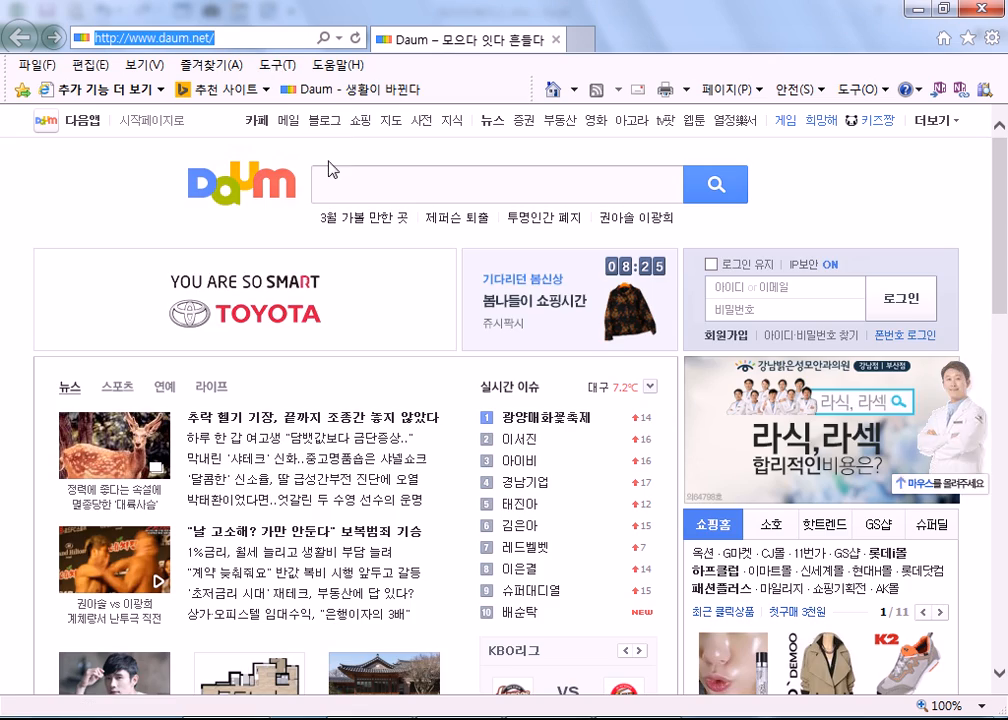
left_click_drag(997, 288, 963, 178)
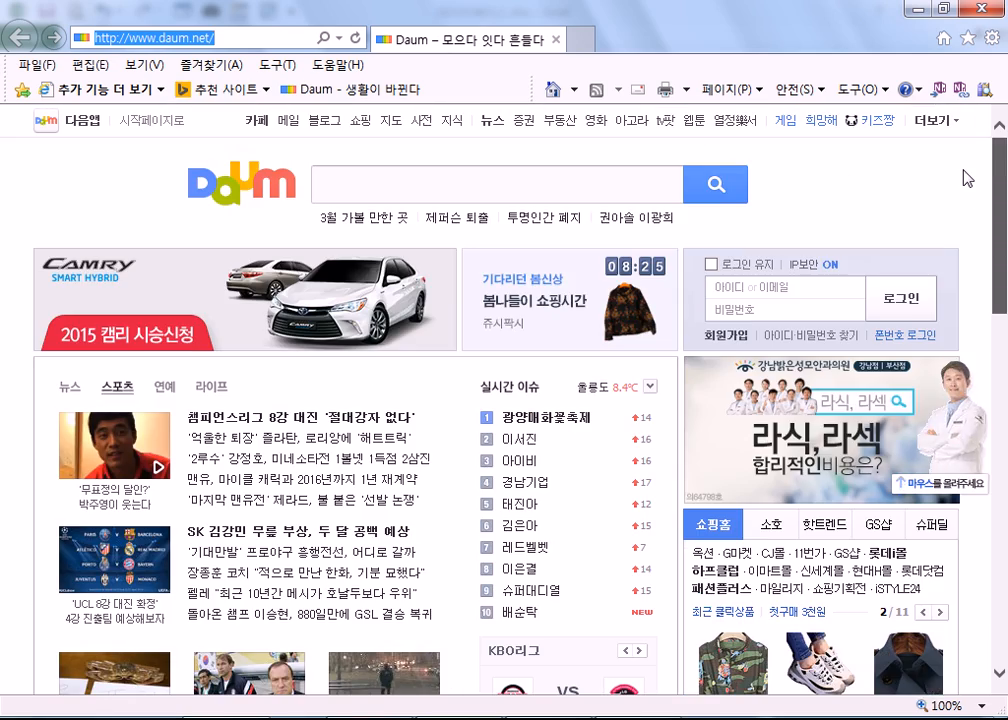
- Preview the Daum page for printing, go through all three pages, and close the preview
left_click(34, 64)
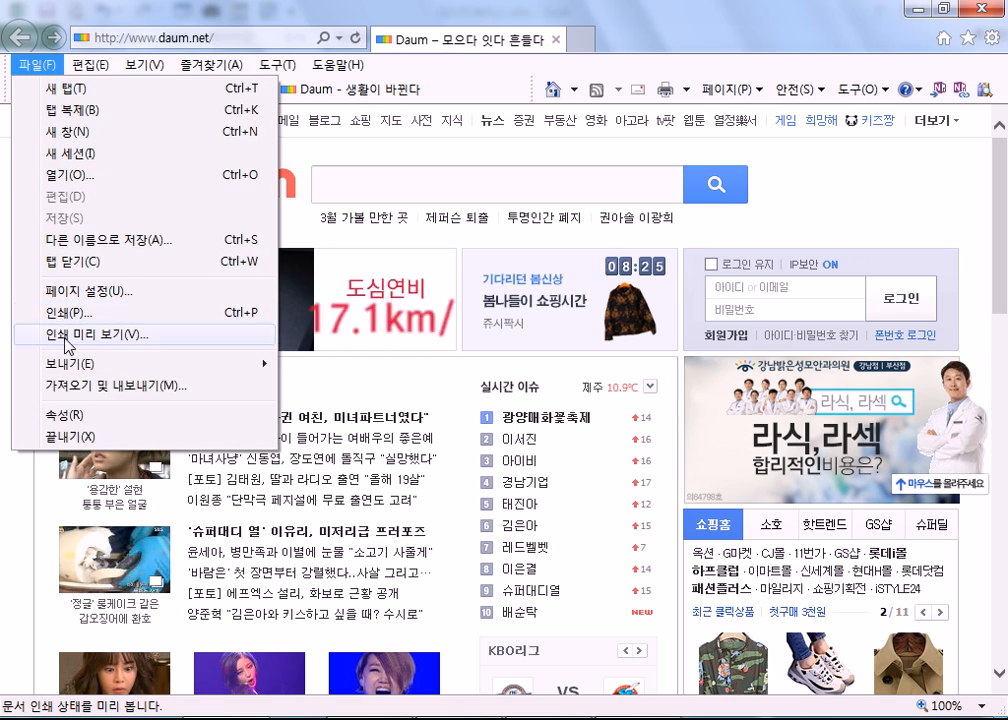
left_click(120, 334)
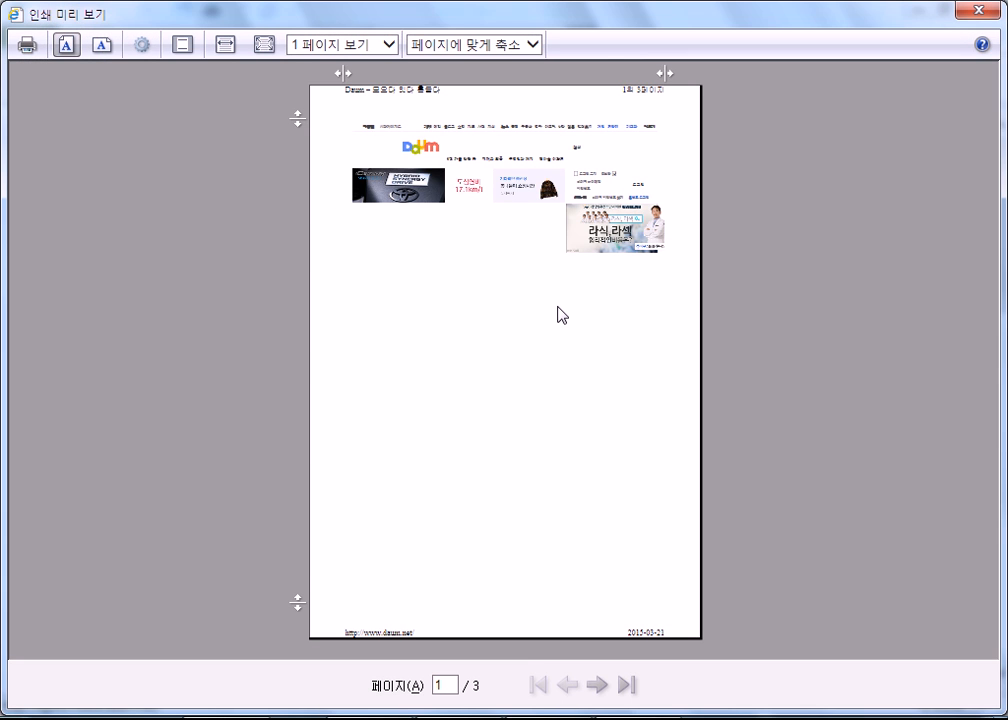
left_click(597, 686)
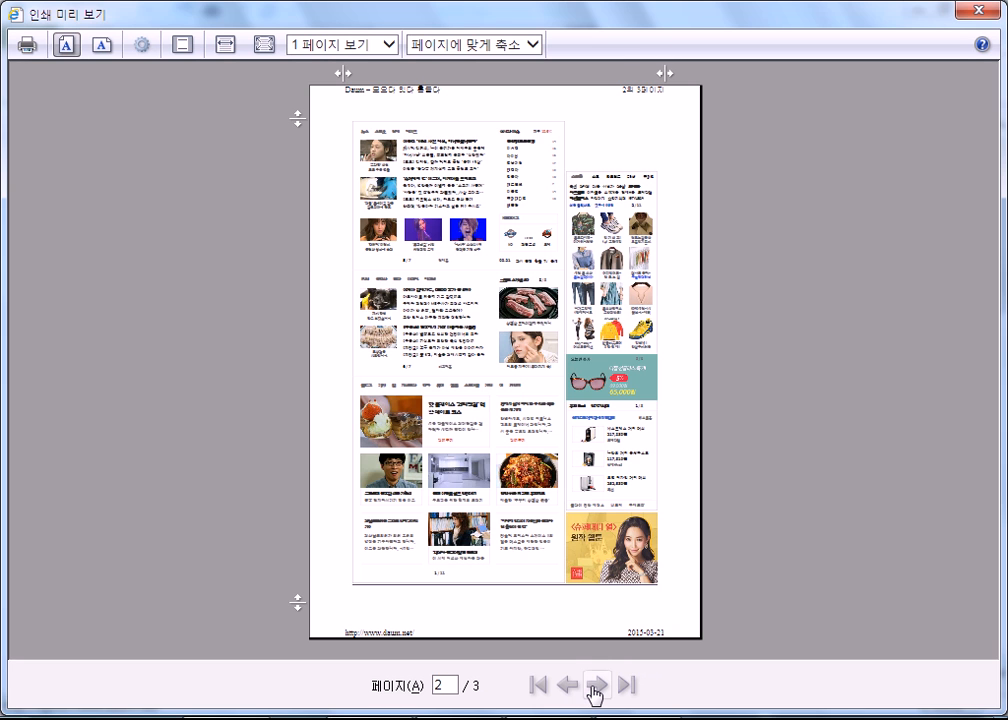
left_click(597, 686)
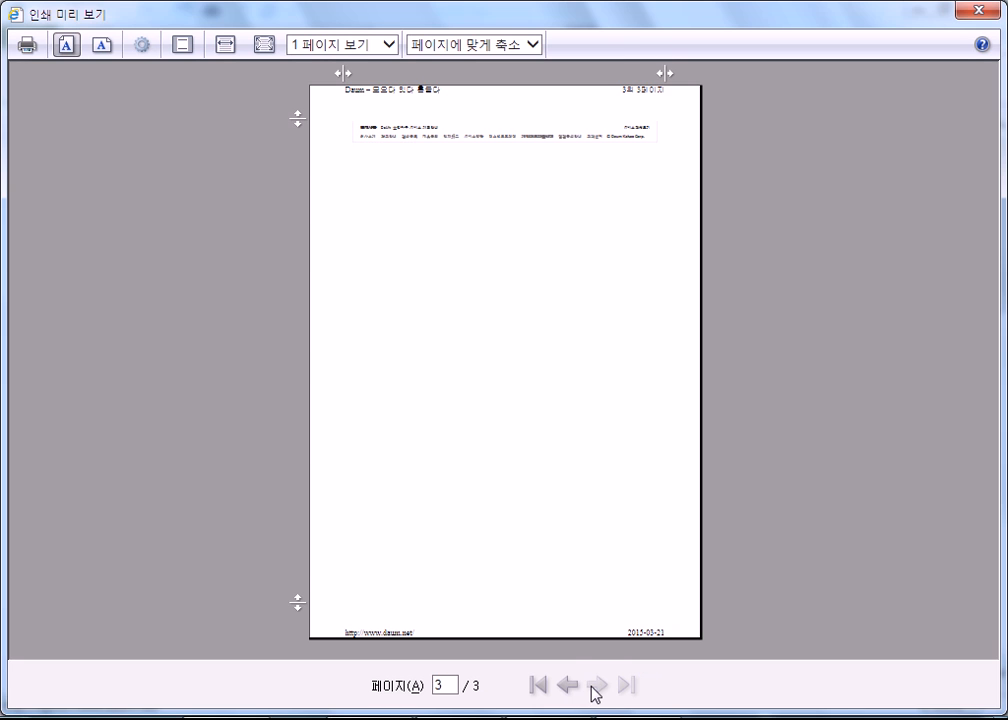
key("Escape")
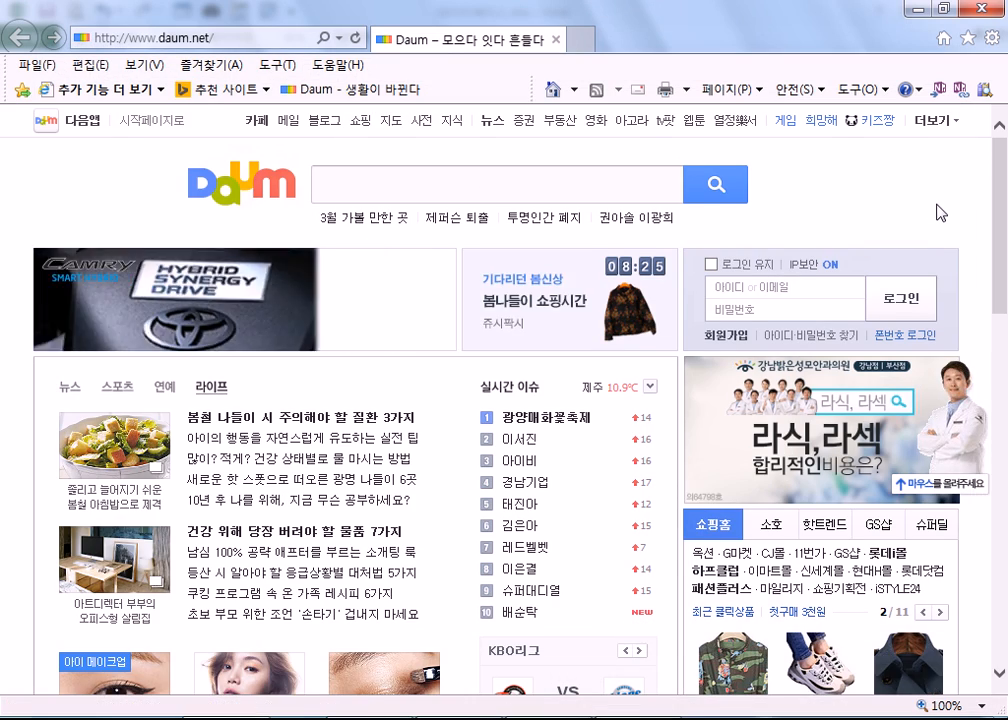
- Zoom the Daum page out to 30% to view it whole, and restore the zoom to 100%
scroll(938, 212, "down", 7)
scroll(938, 238, "down", 1)
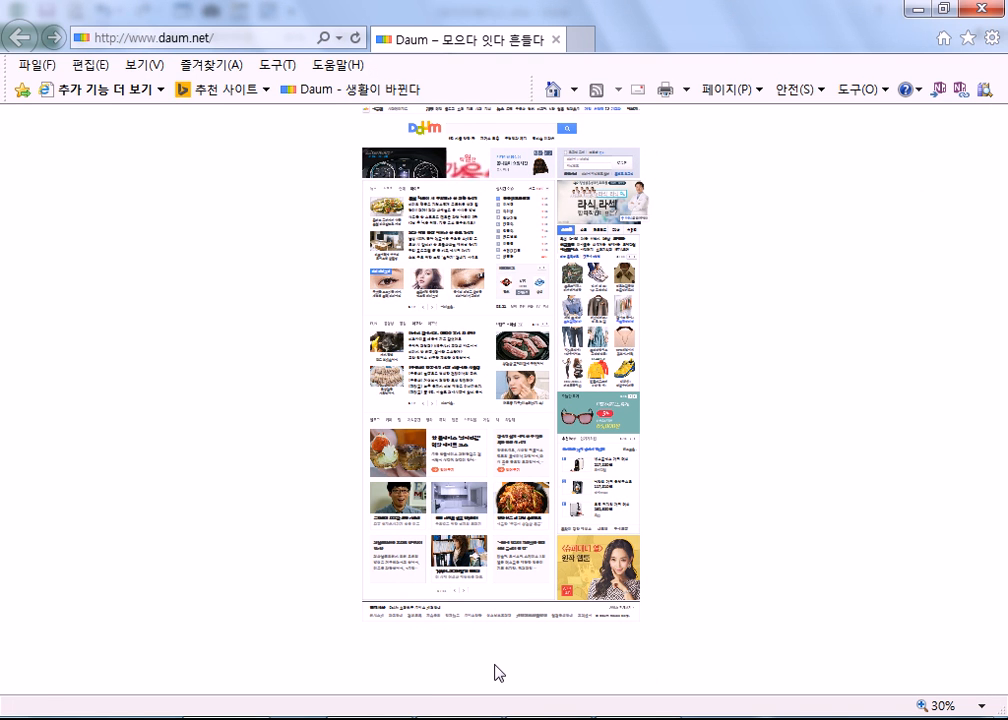
left_click(942, 706)
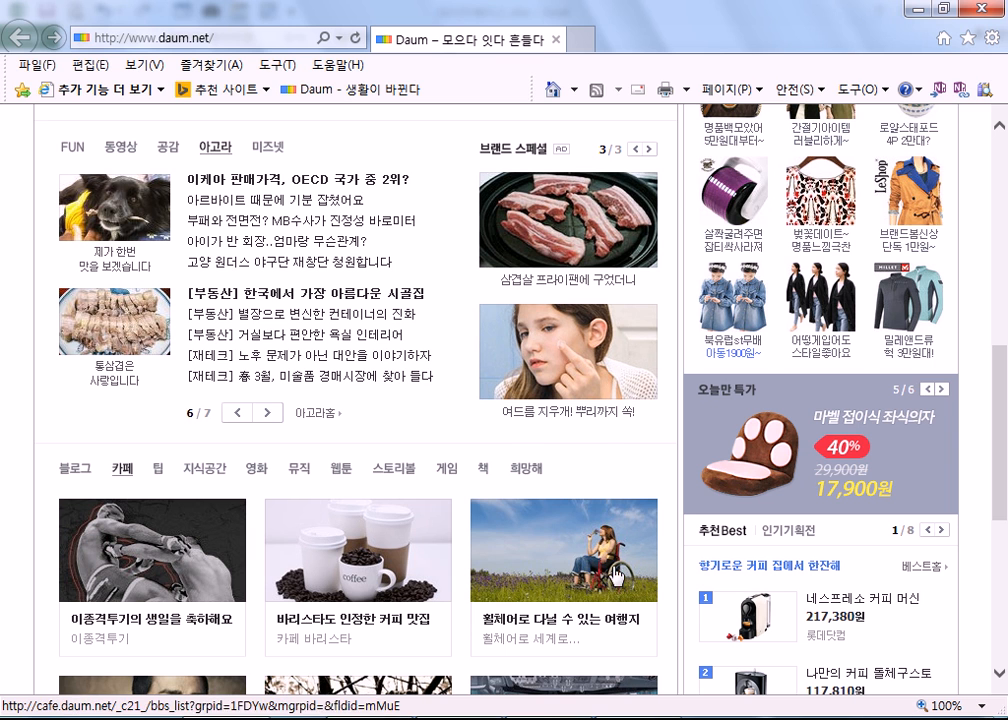
- Switch to Notepad and add the heading "TV, 모니터 의 기능" below the 부분합 notes, leaving a blank line between them
key("alt+Tab")
scroll(338, 482, "down", 2)
key("Return")
type("TV,")
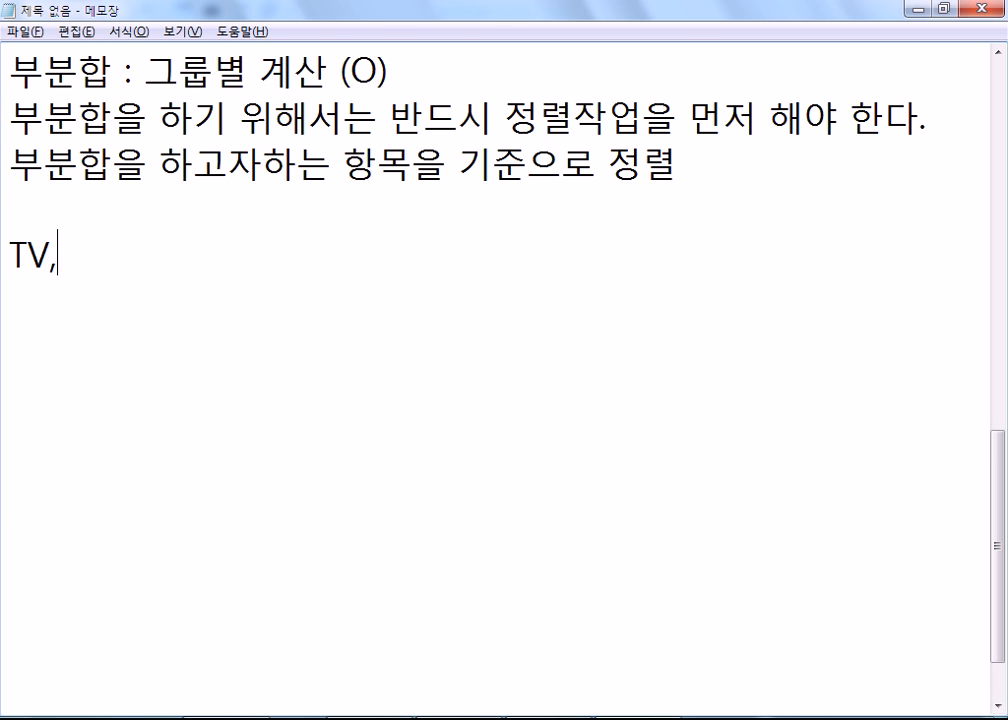
type(" 모니터 의")
type(" 기능")
key("Return")
- List "피벗, 스위블, 틸트, 엘리베이션," under the heading and return to the 피벗테이블 sheet in Excel
type("피벗")
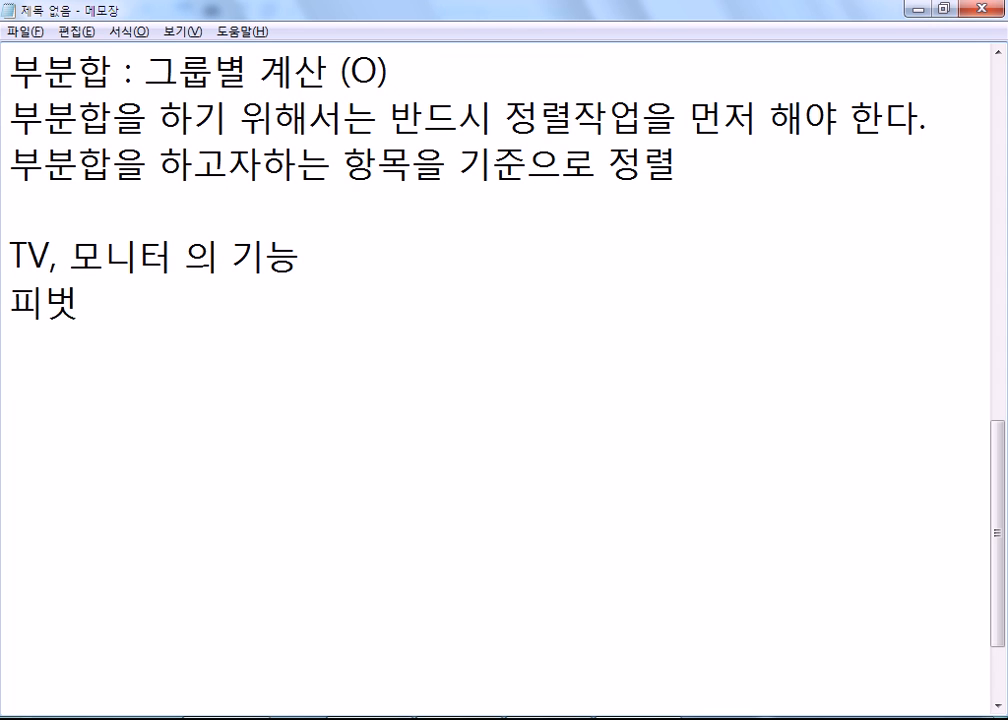
type(", 스우")
type("위블")
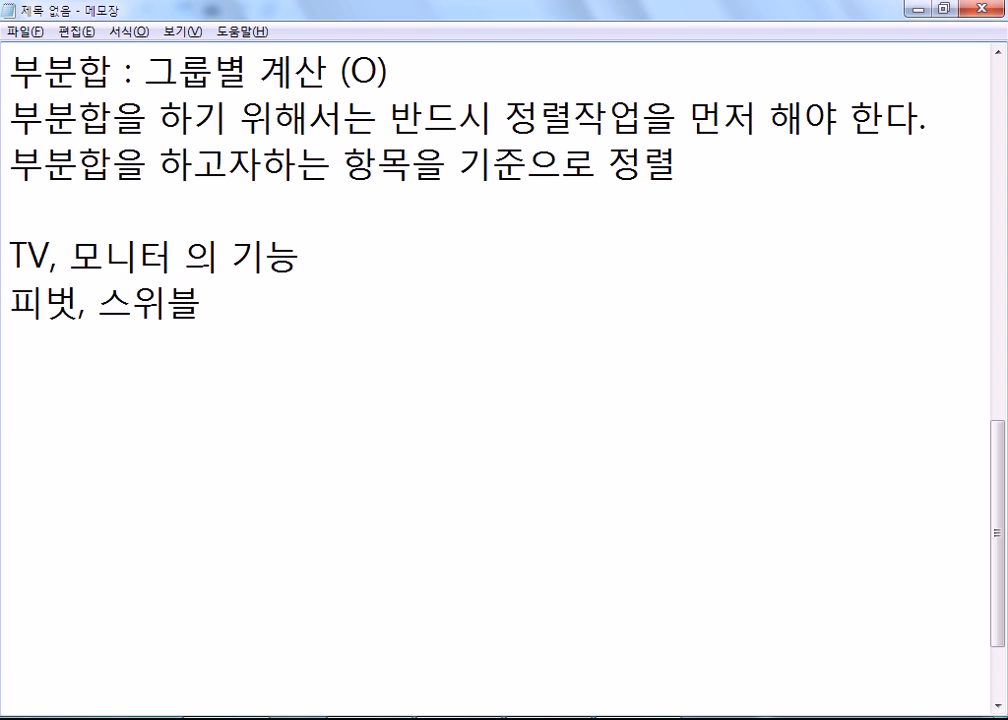
type(", 티ㄹ트")
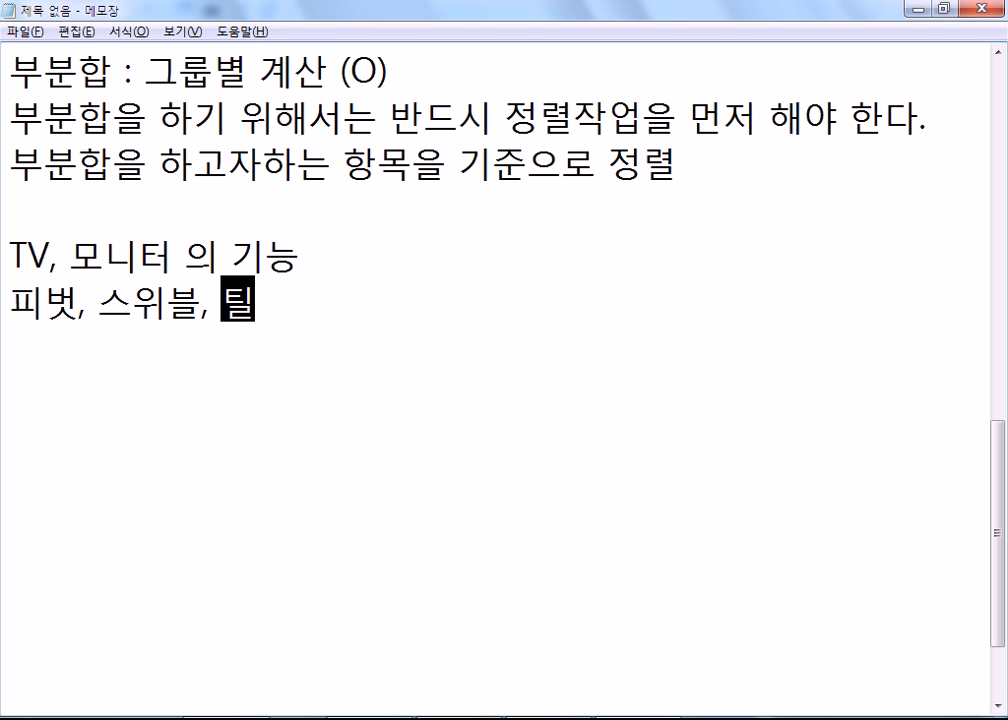
type(",")
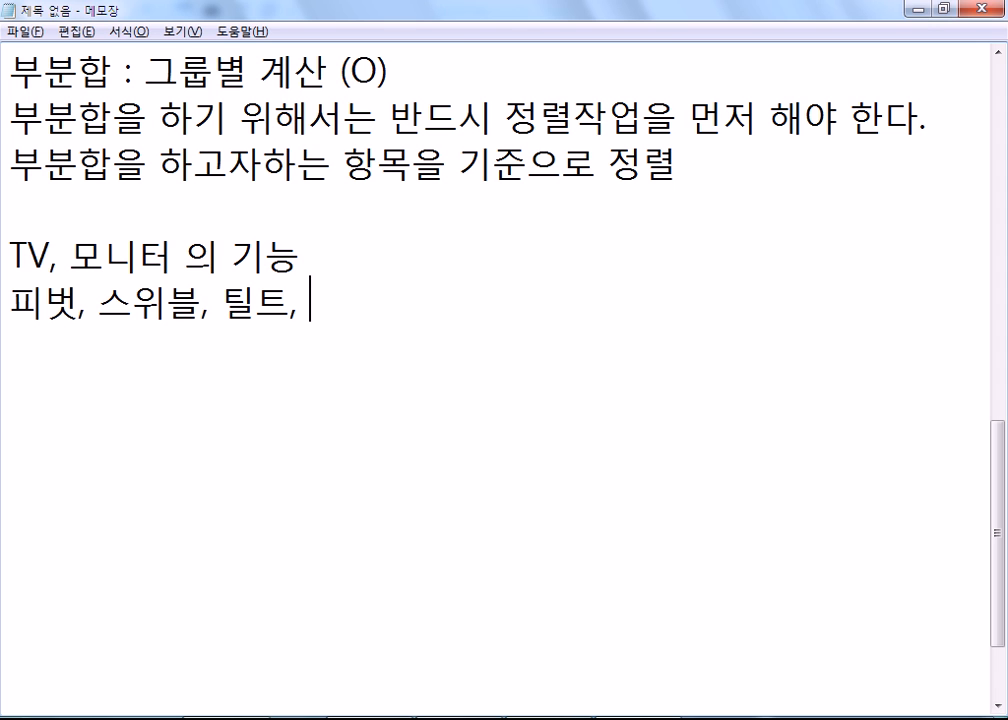
type("엘리")
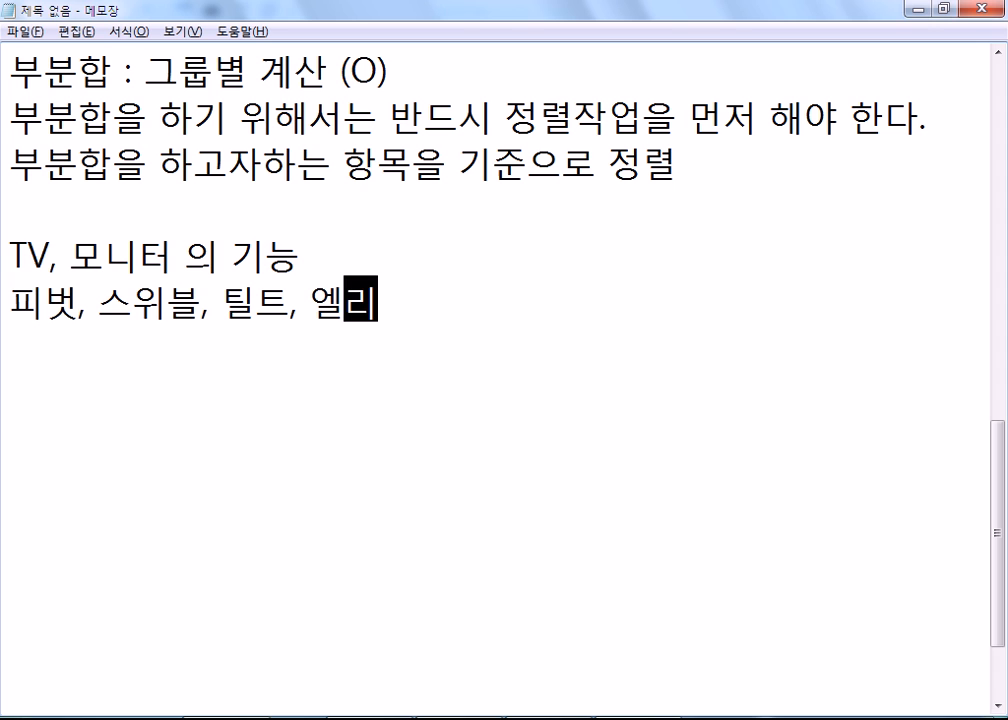
type("베이션,")
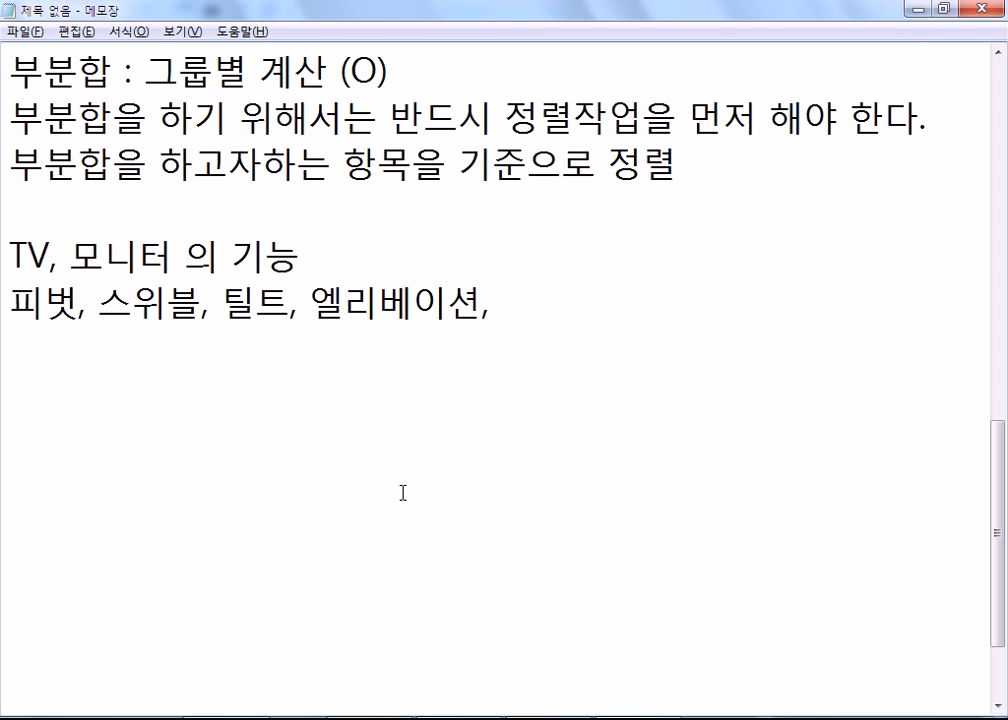
left_click(913, 8)
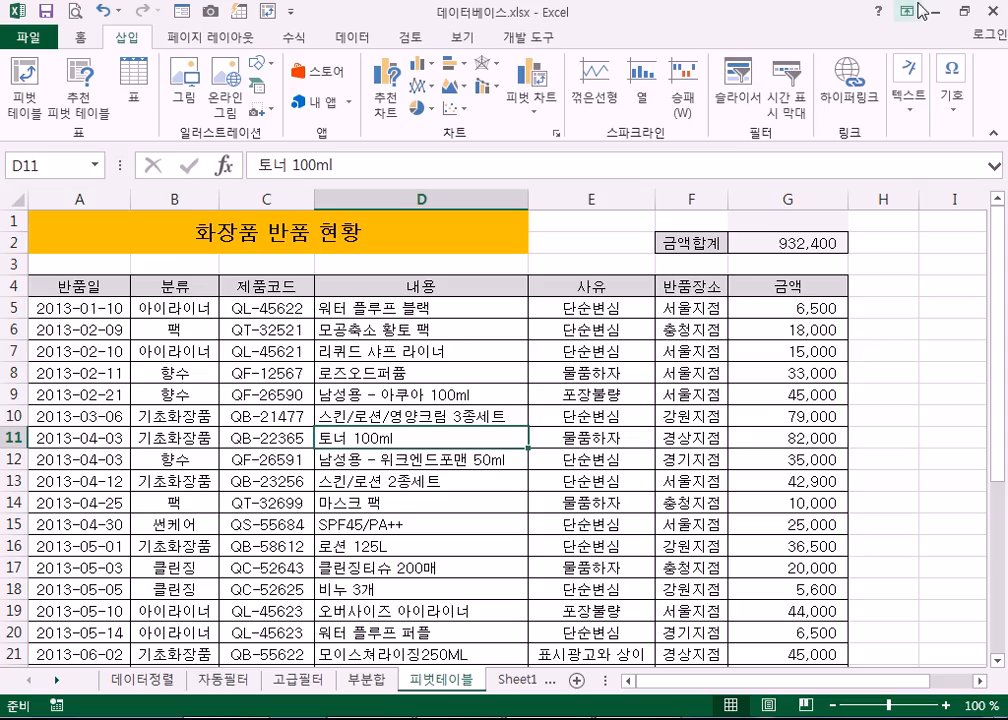
- Go to the desktop and open the display settings page of the Intel graphics properties
left_click(906, 11)
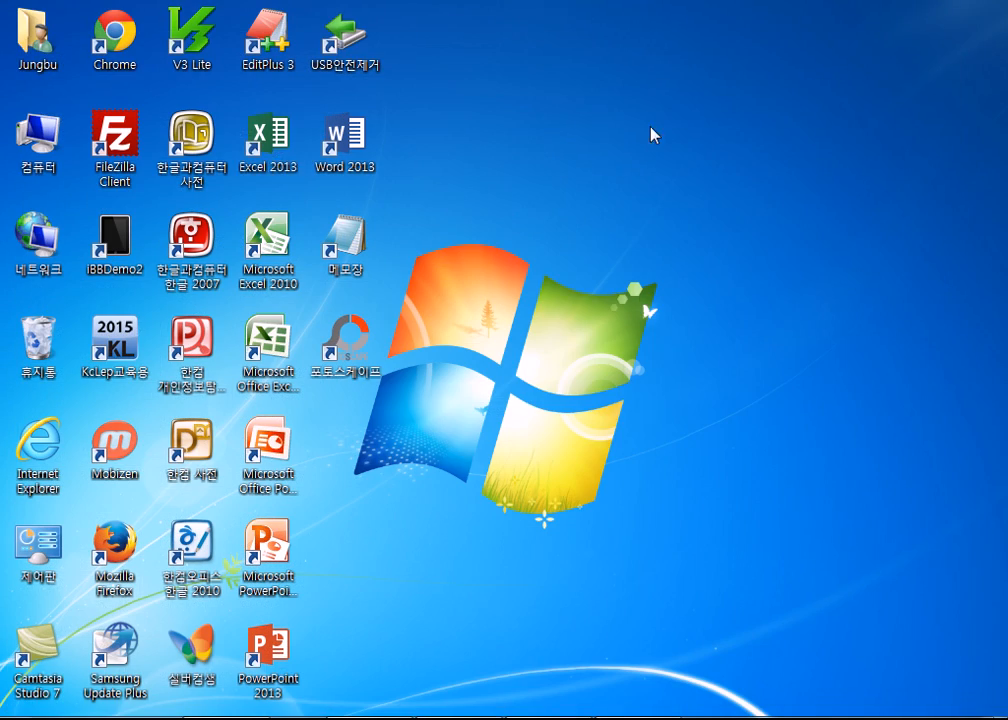
right_click(606, 118)
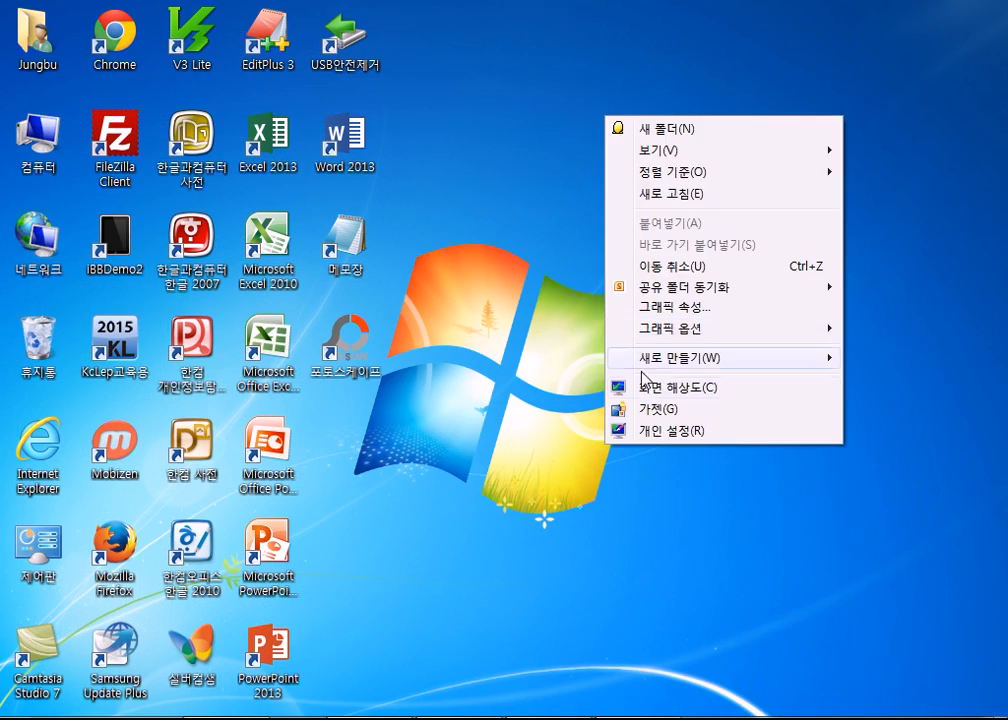
left_click(673, 308)
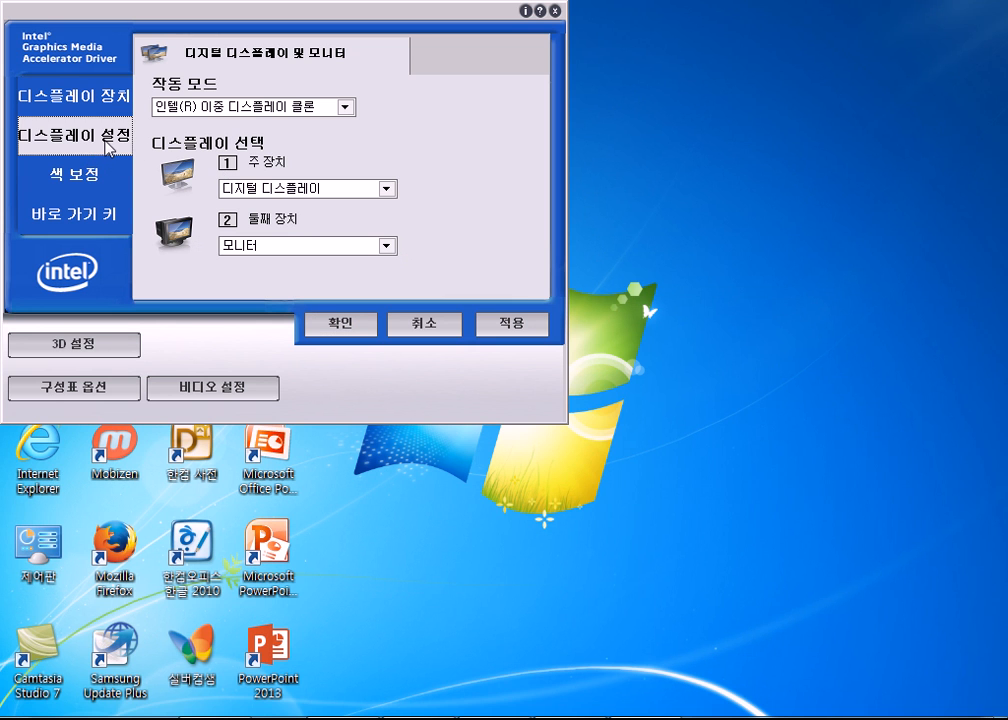
left_click(108, 143)
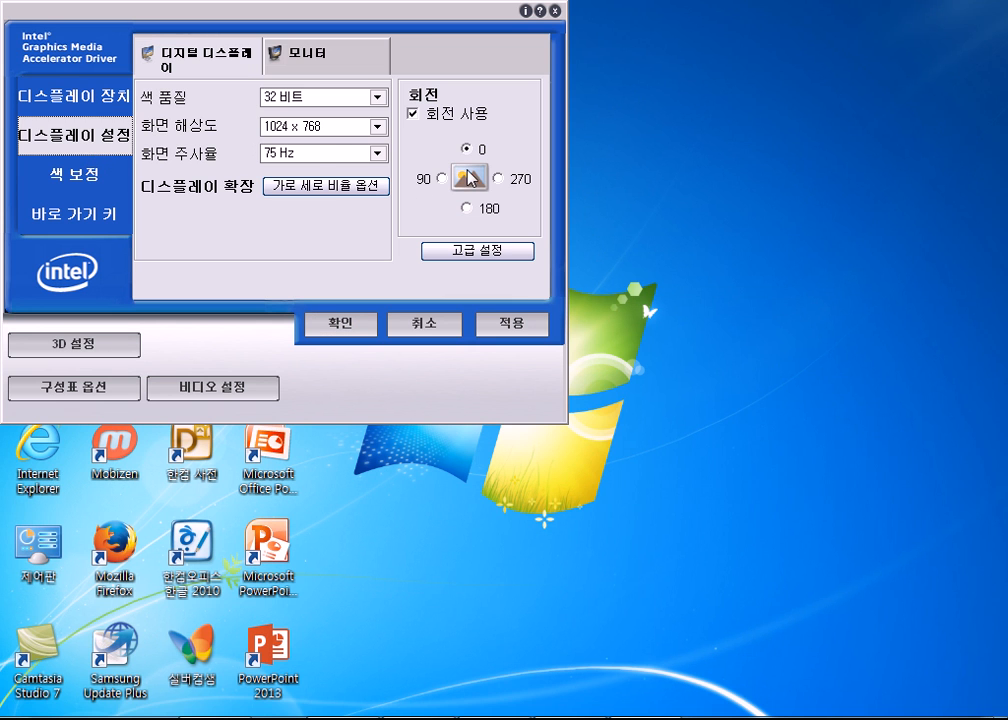
- Try applying a 270-degree rotation to the digital display and decline to keep the changed desktop
left_click(497, 180)
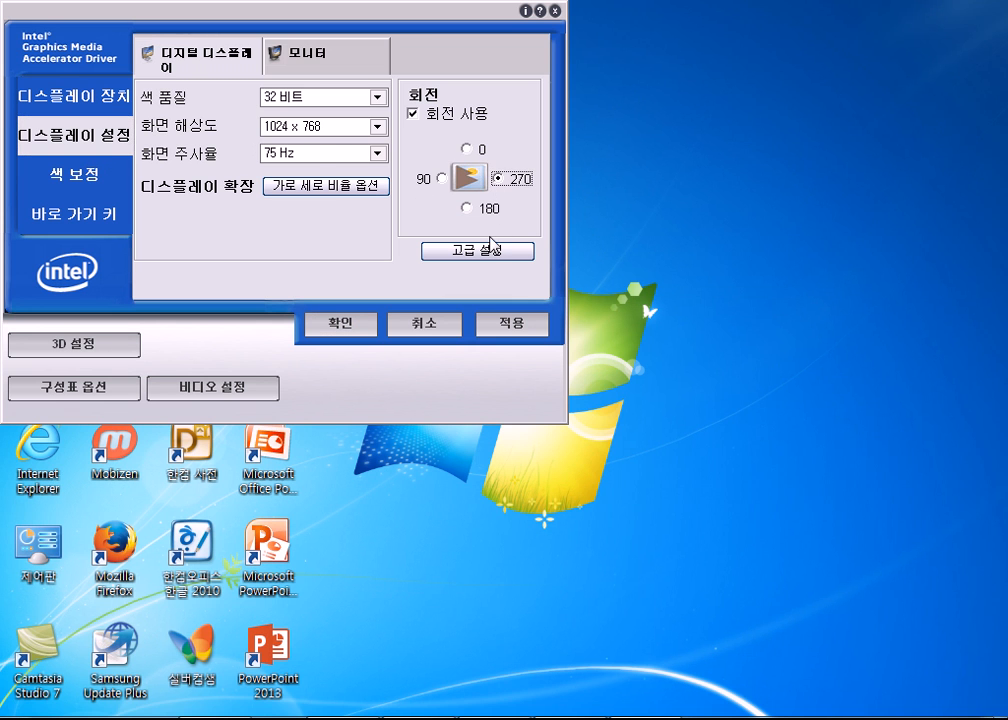
left_click(490, 322)
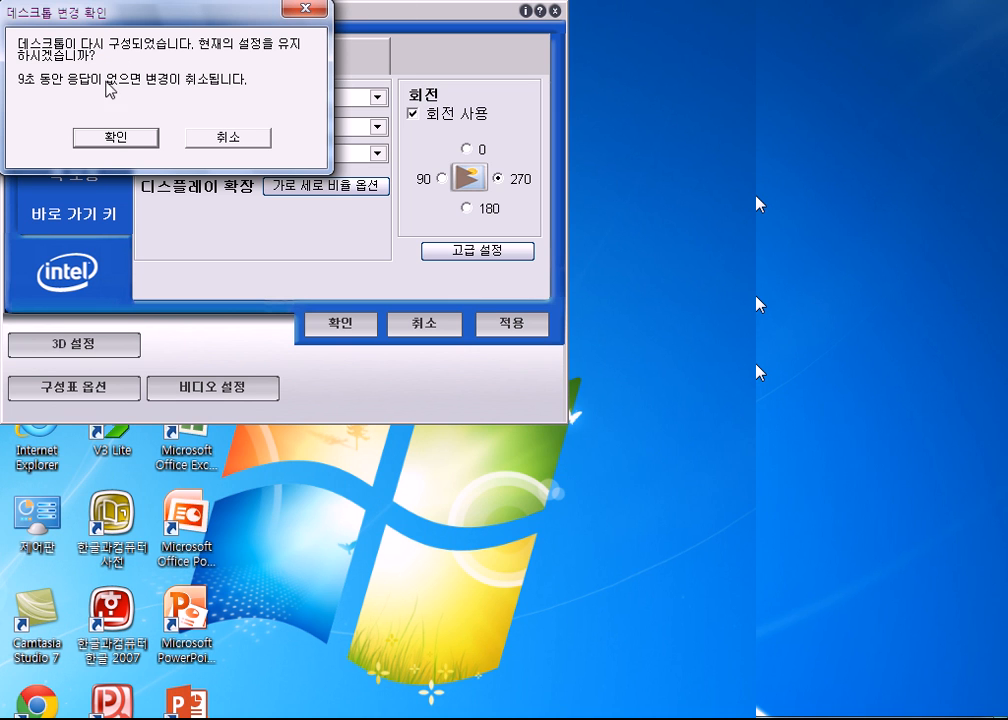
left_click(263, 141)
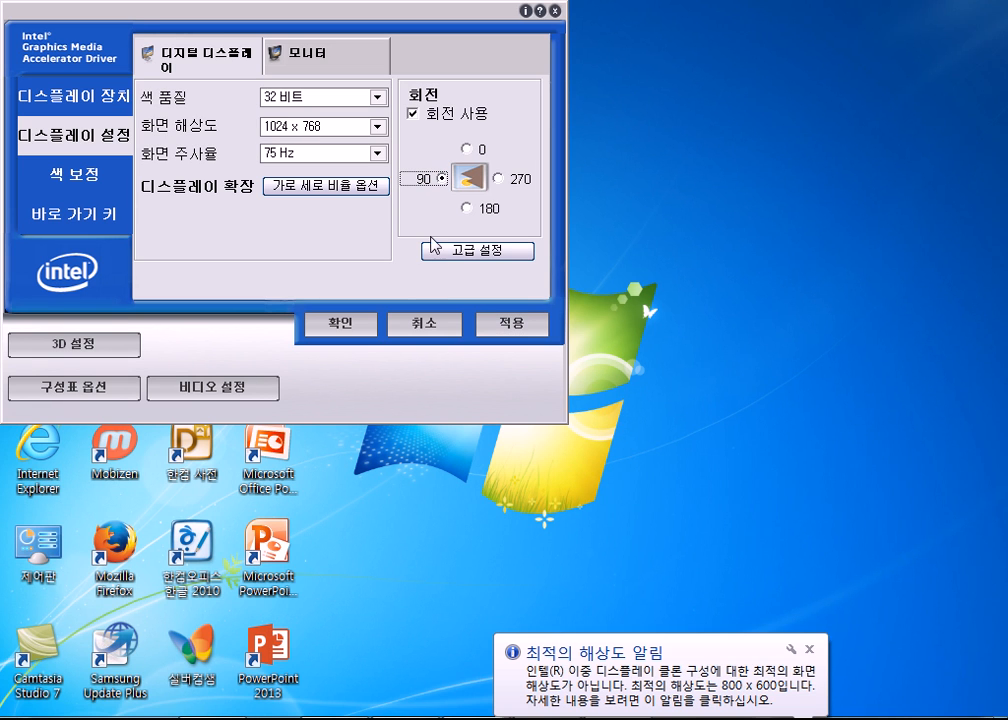
- Rotate the digital display 90 degrees, keep the reconfigured desktop, and close the graphics properties
left_click(492, 326)
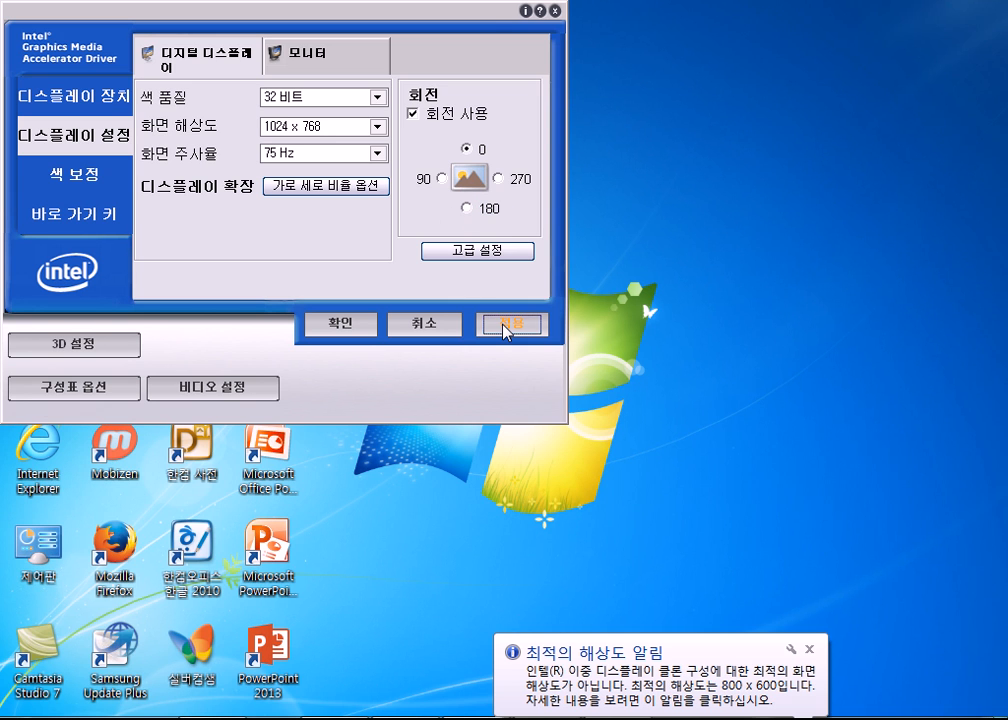
left_click(442, 179)
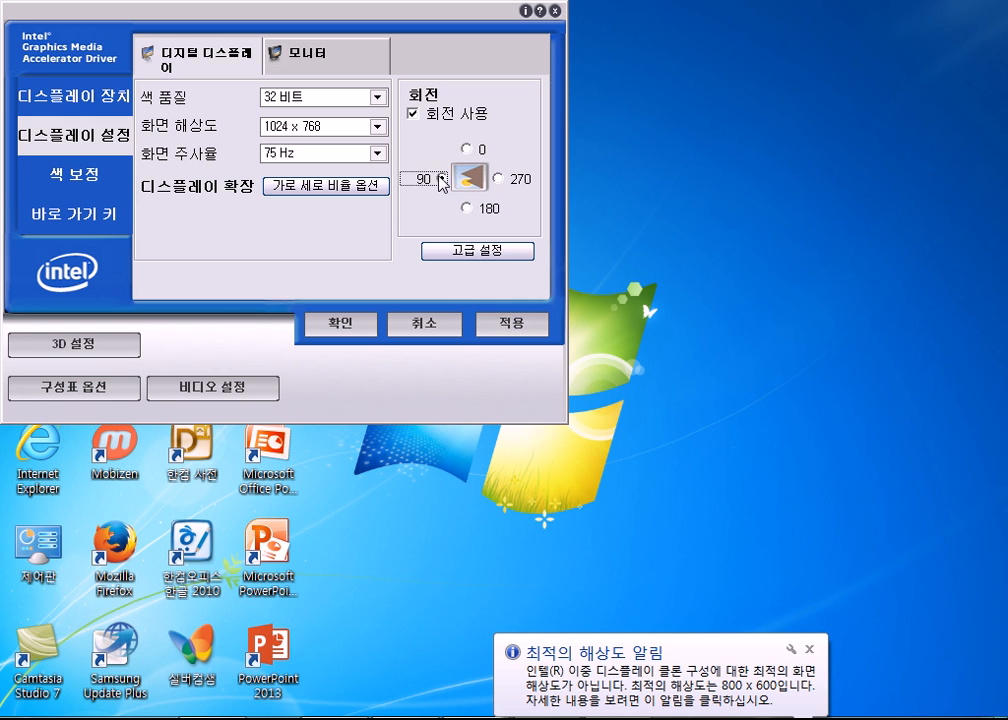
left_click(512, 325)
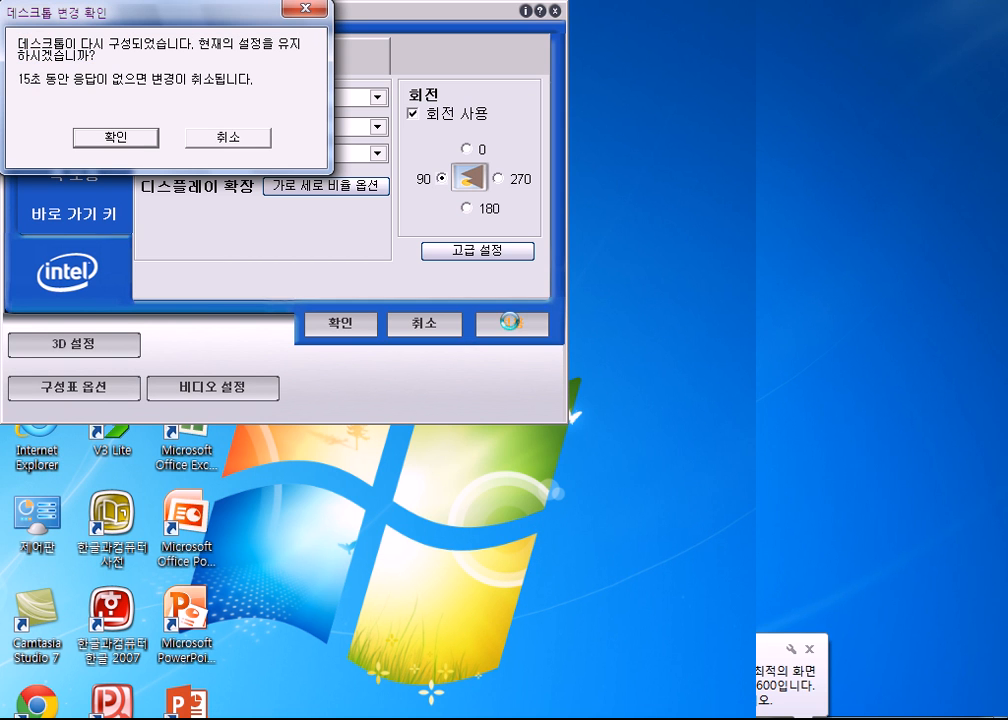
left_click(118, 137)
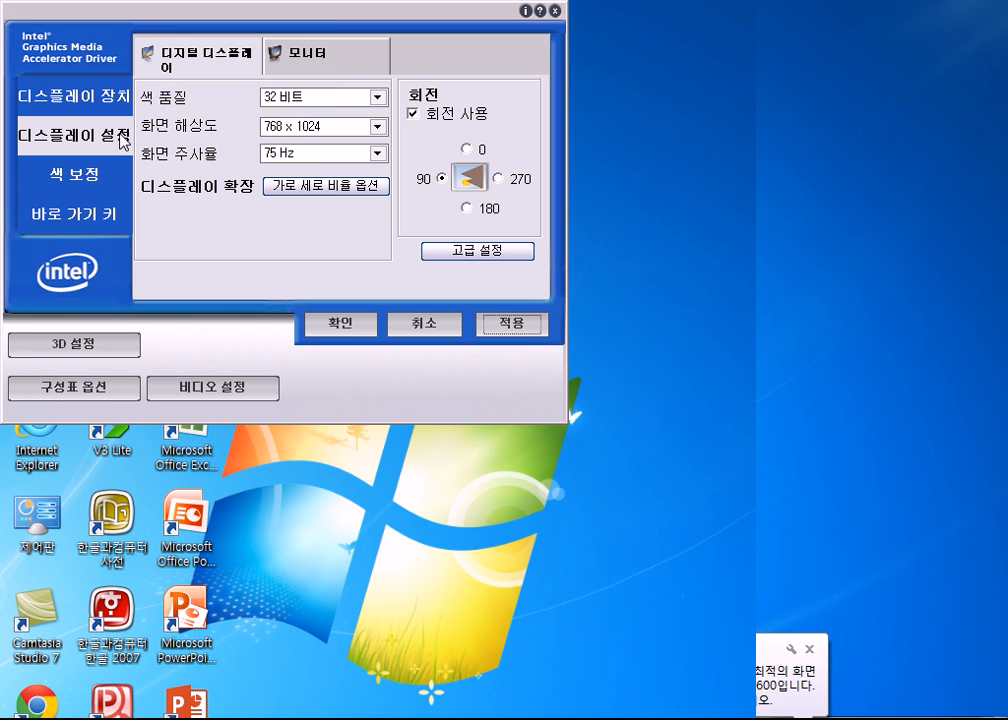
left_click(333, 329)
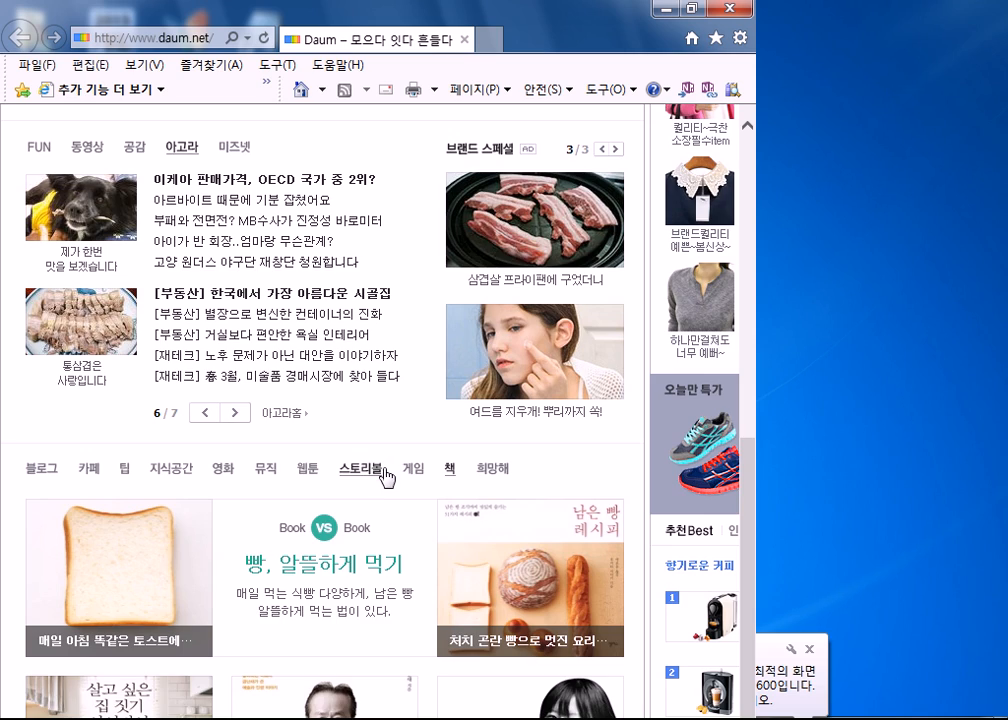
- Switch to the Daum page in Internet Explorer and look through it in the rotated portrait orientation
scroll(386, 500, "down", 3)
scroll(375, 540, "up", 8)
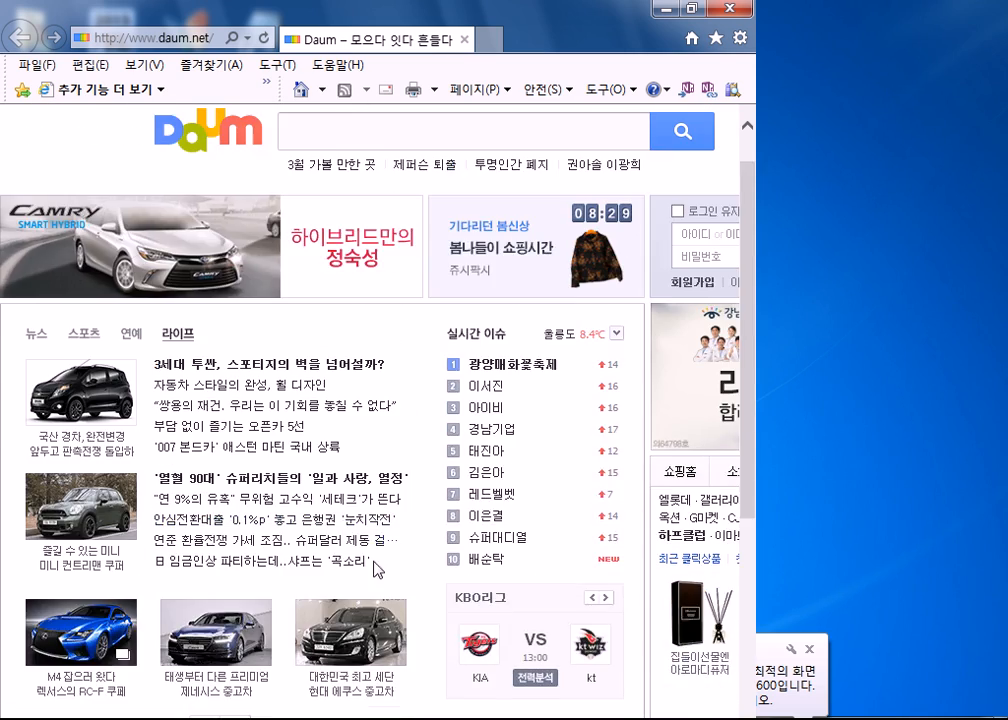
scroll(377, 573, "down", 5)
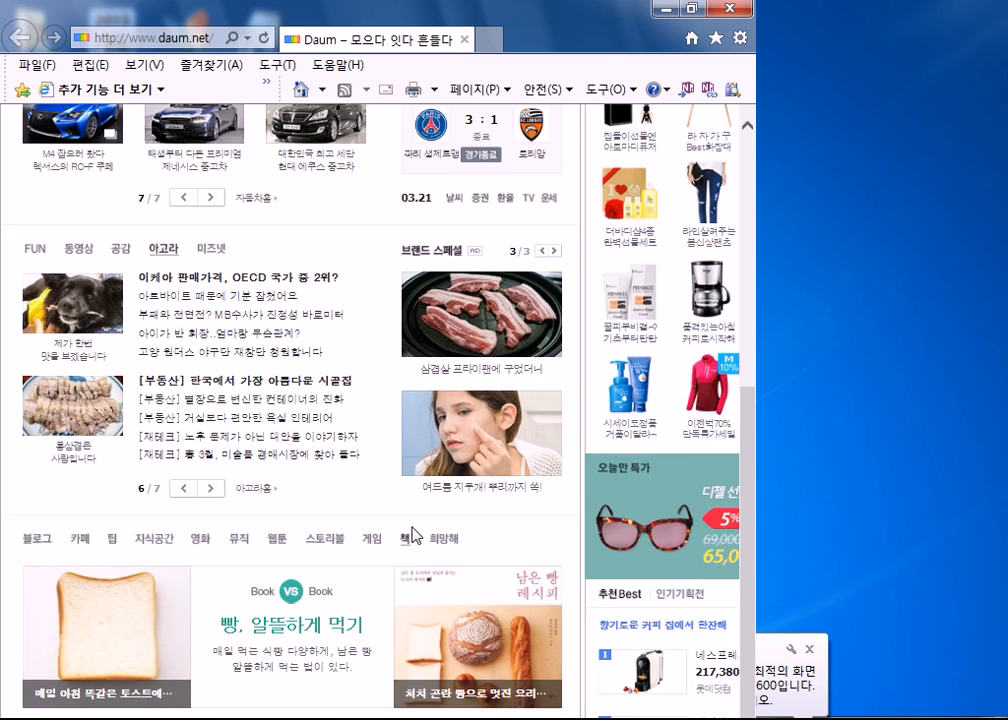
scroll(353, 418, "down", 3)
scroll(353, 439, "up", 8)
scroll(354, 446, "up", 2)
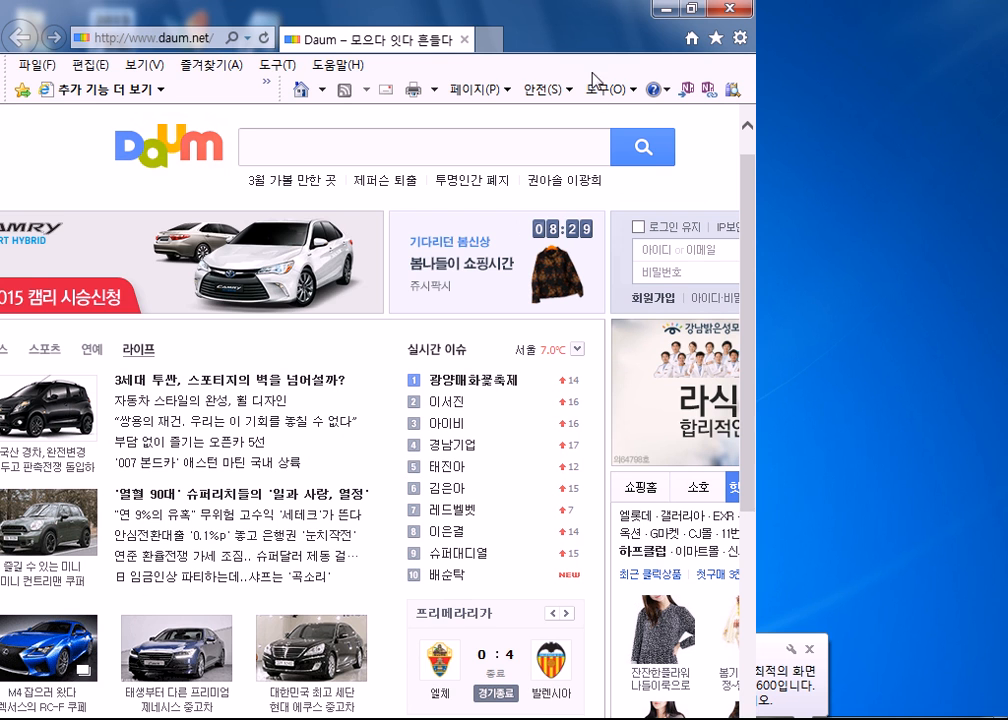
left_click_drag(405, 719, 376, 719)
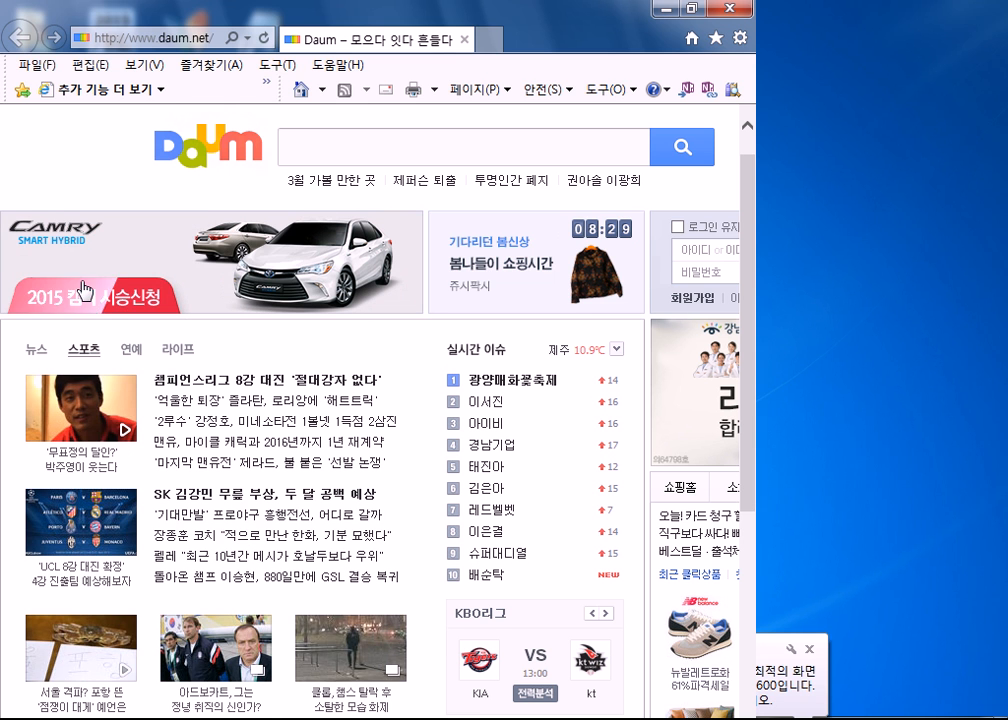
- Minimize the browser, reopen the Intel graphics display settings, turn off screen rotation, and keep the reconfigured desktop
left_click(666, 9)
right_click(482, 171)
left_click(566, 364)
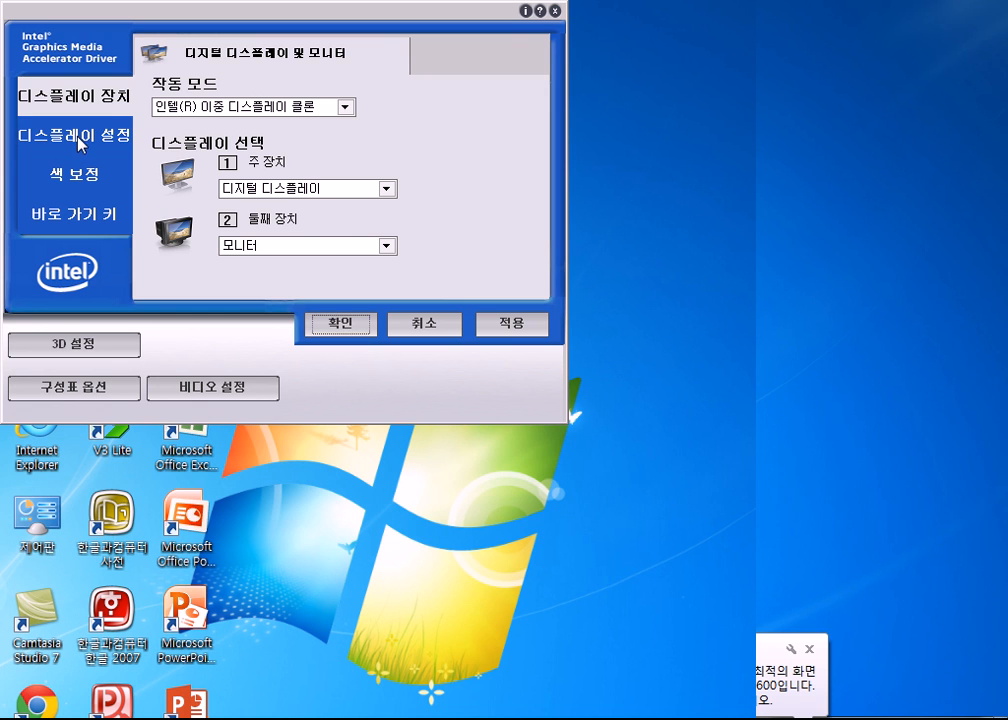
left_click(80, 141)
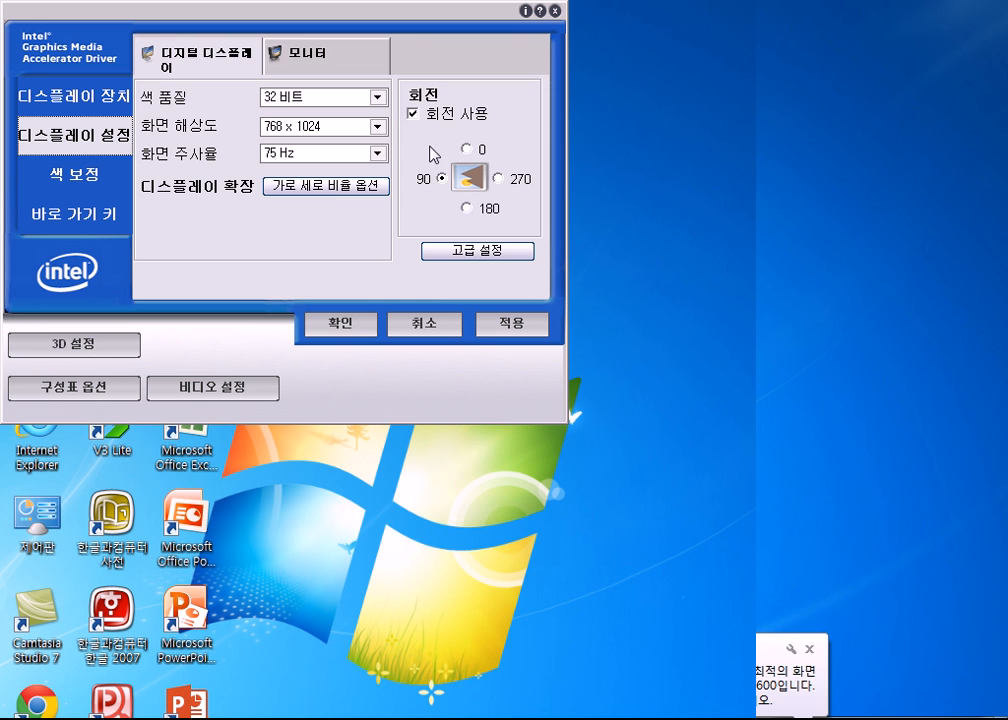
left_click(412, 114)
left_click(511, 323)
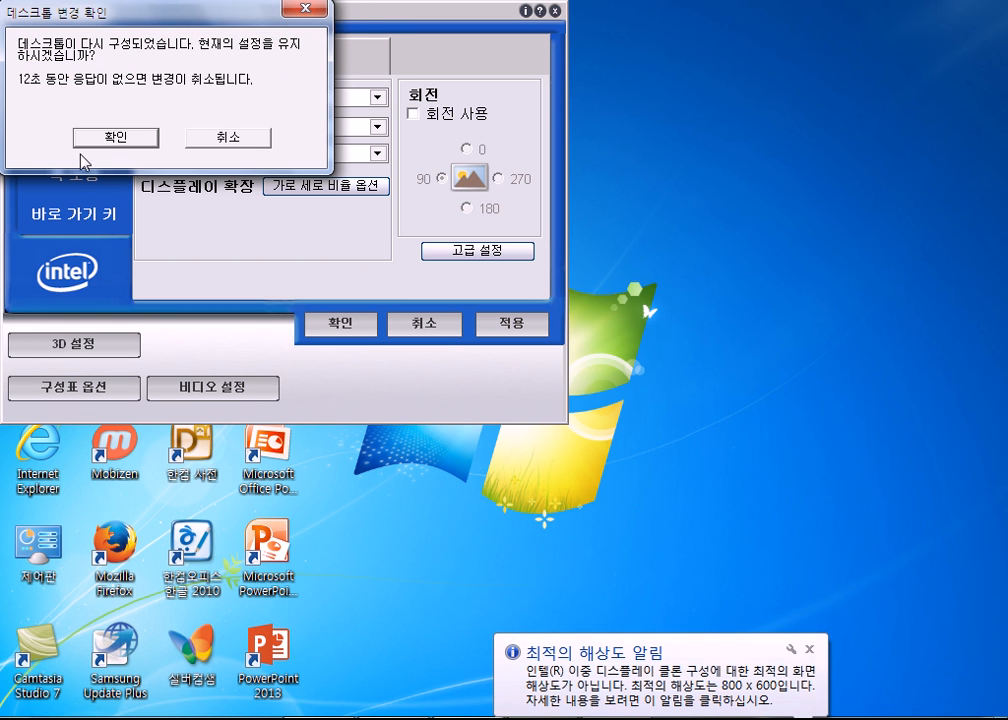
left_click(112, 142)
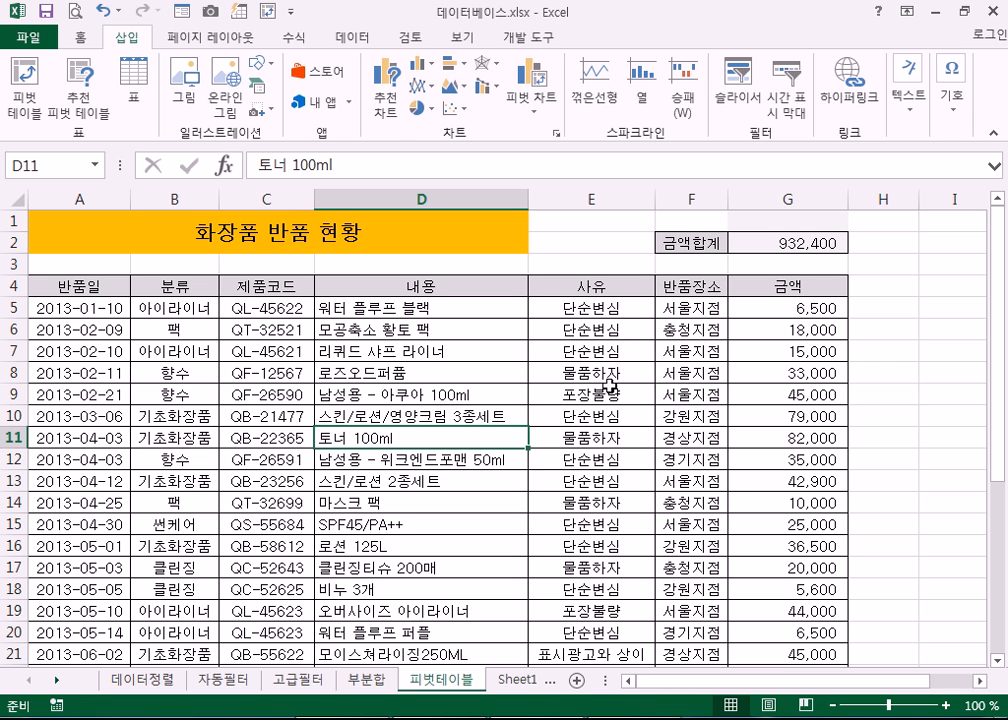
- Return to the 피벗테이블 sheet in Excel and select cell D7 inside the cosmetics returns table
left_click(475, 353)
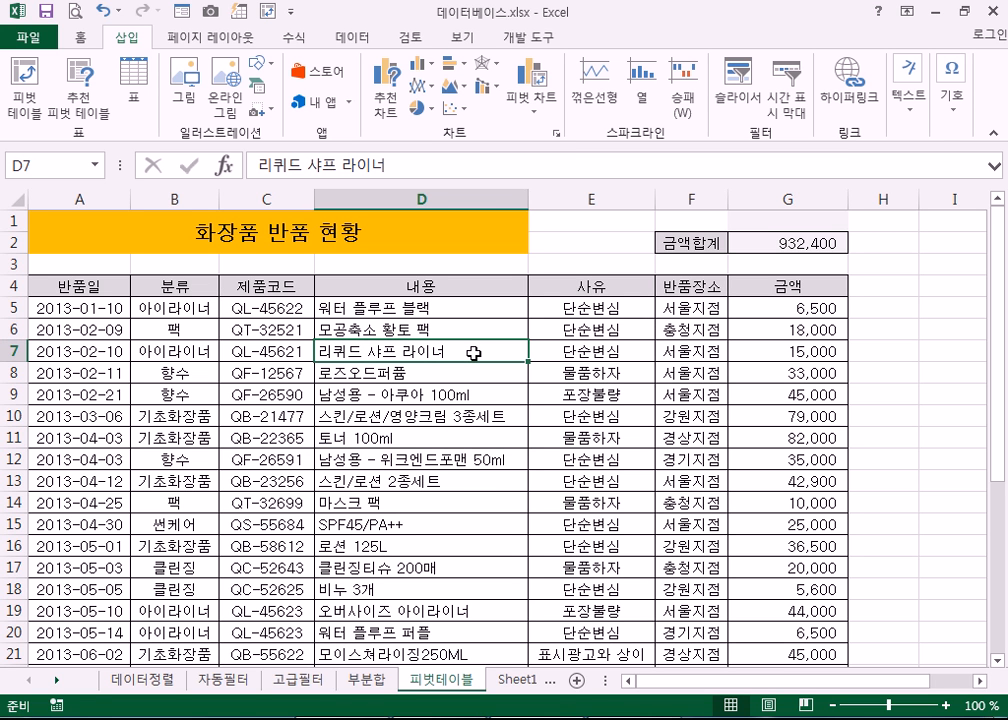